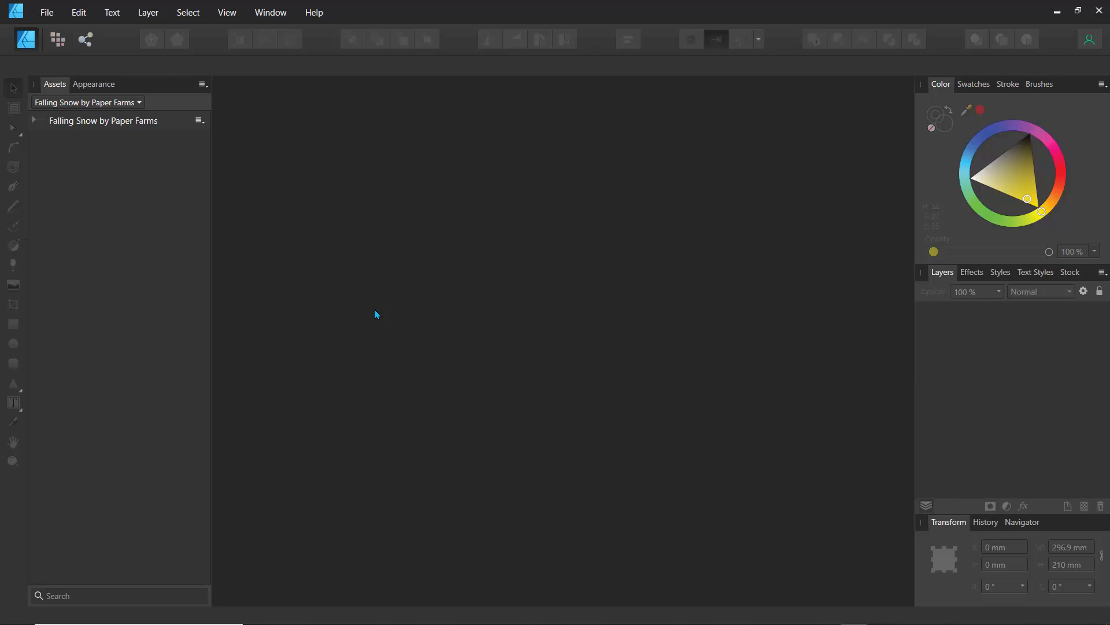
# Create a new A4 document in landscape orientation with millimetre units and the CMYK/8 colour format
pyautogui.click(47, 13)
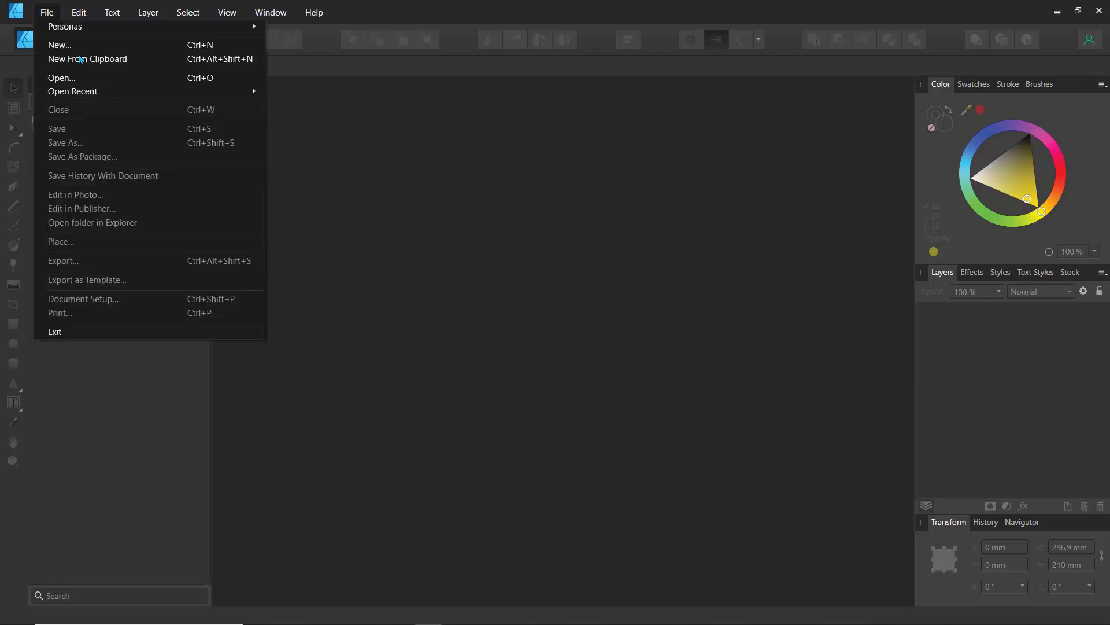
pyautogui.click(68, 48)
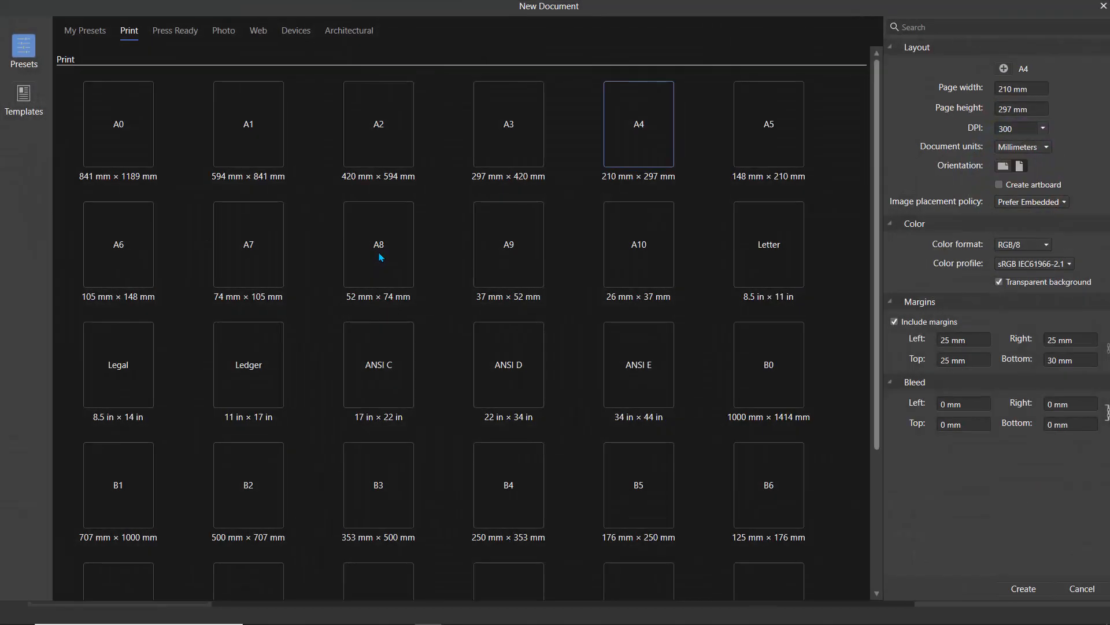
pyautogui.click(1004, 167)
pyautogui.click(1018, 270)
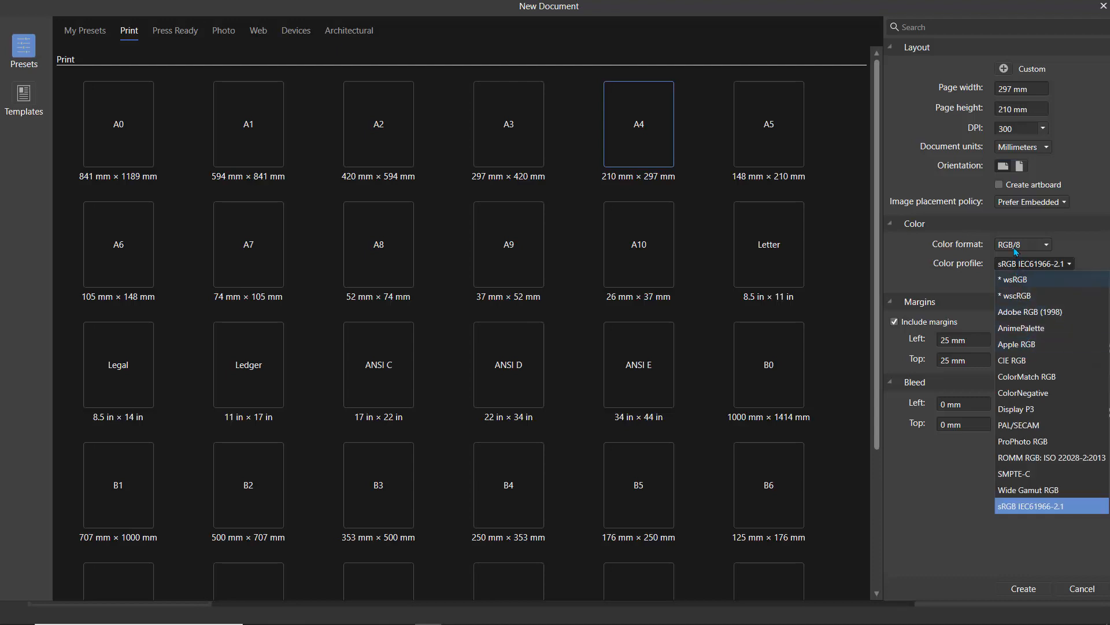
pyautogui.click(1016, 251)
pyautogui.click(1018, 252)
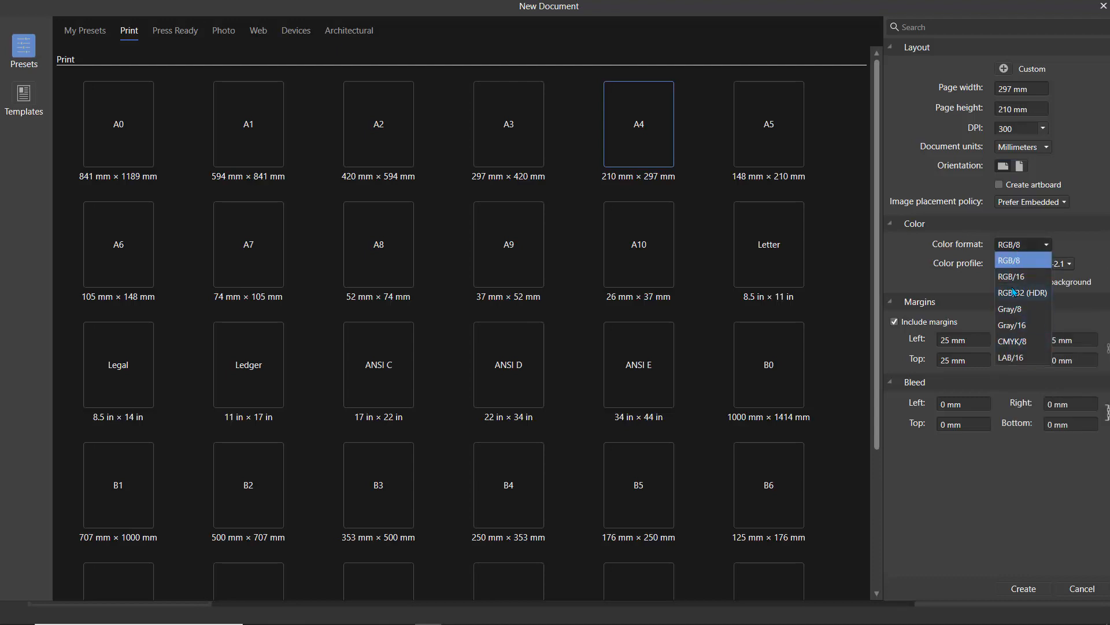
pyautogui.click(1014, 342)
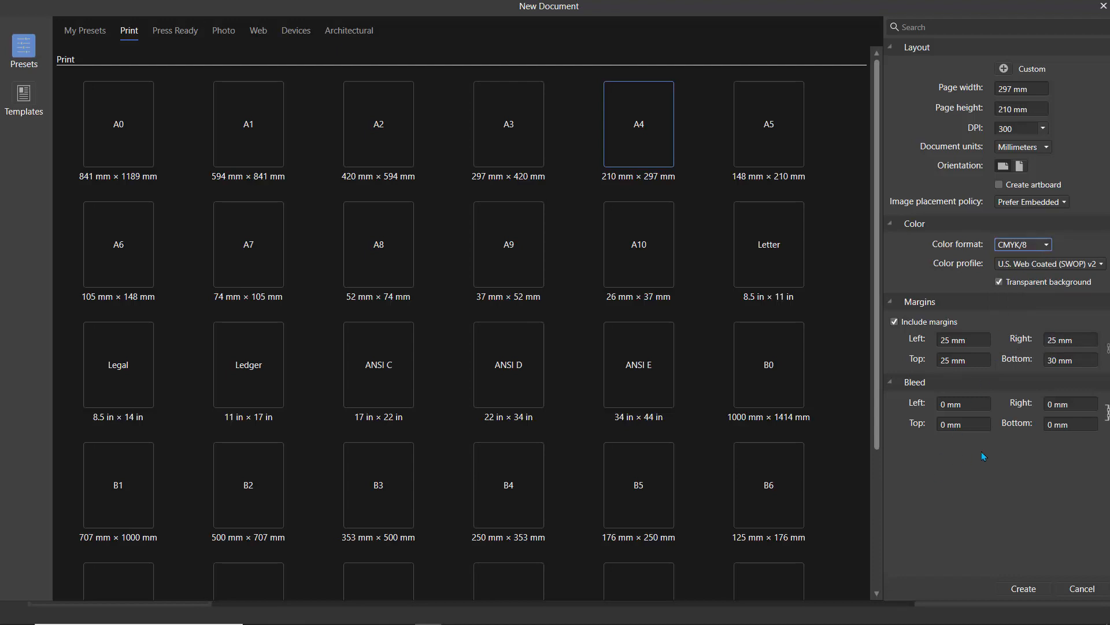
pyautogui.click(1018, 589)
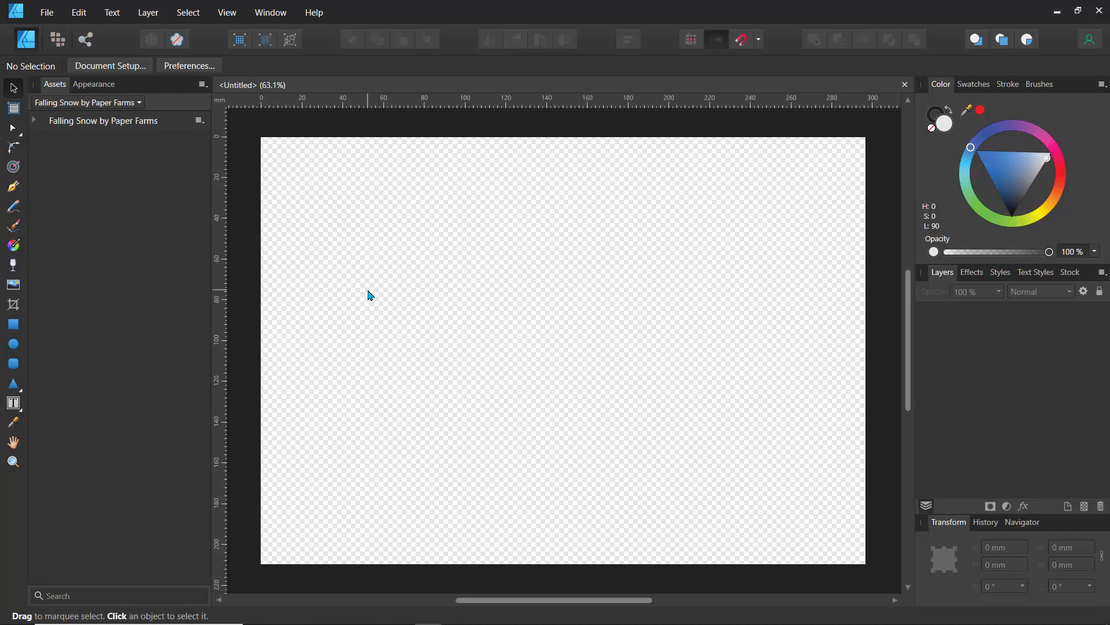
# Place the image sponge_sketch.png from the scans folder at full size on the page
pyautogui.click(47, 14)
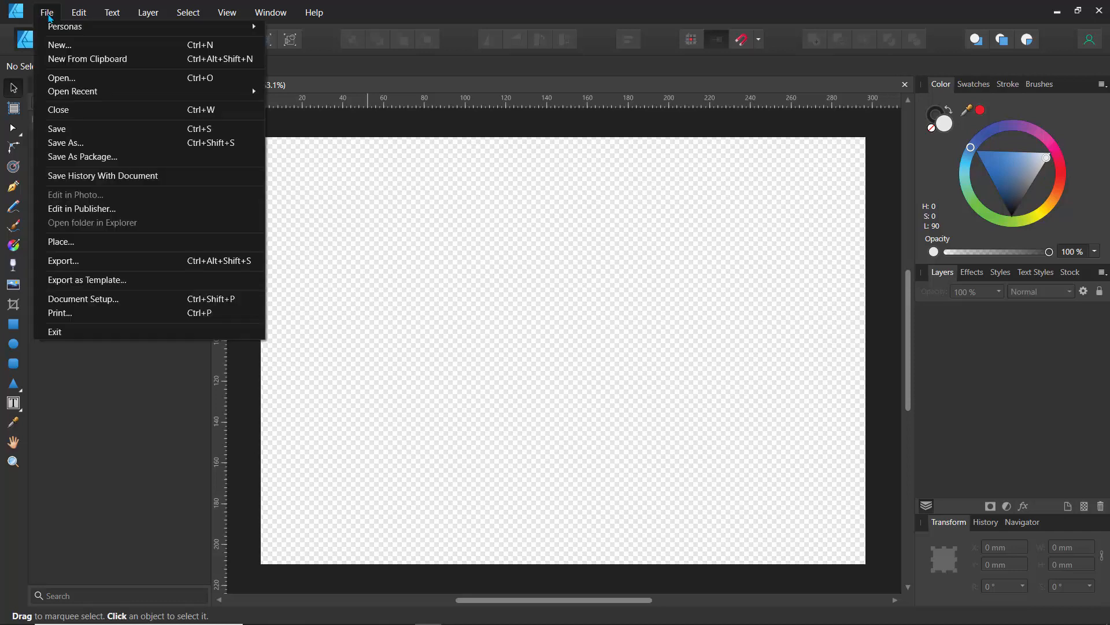
pyautogui.click(90, 246)
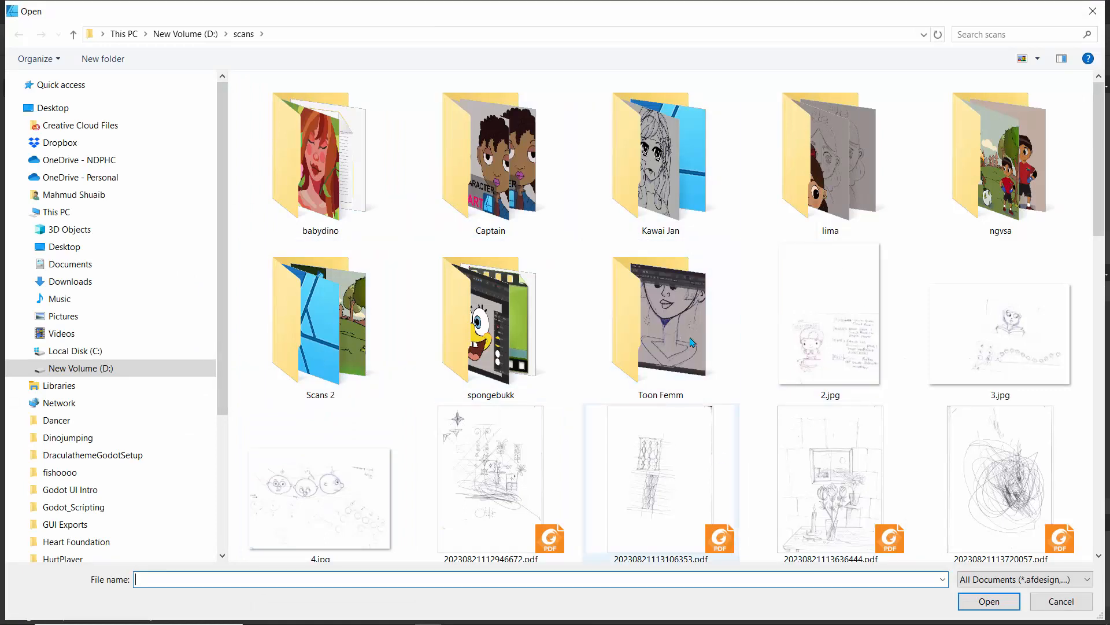
pyautogui.moveTo(1098, 220); pyautogui.dragTo(1094, 524)
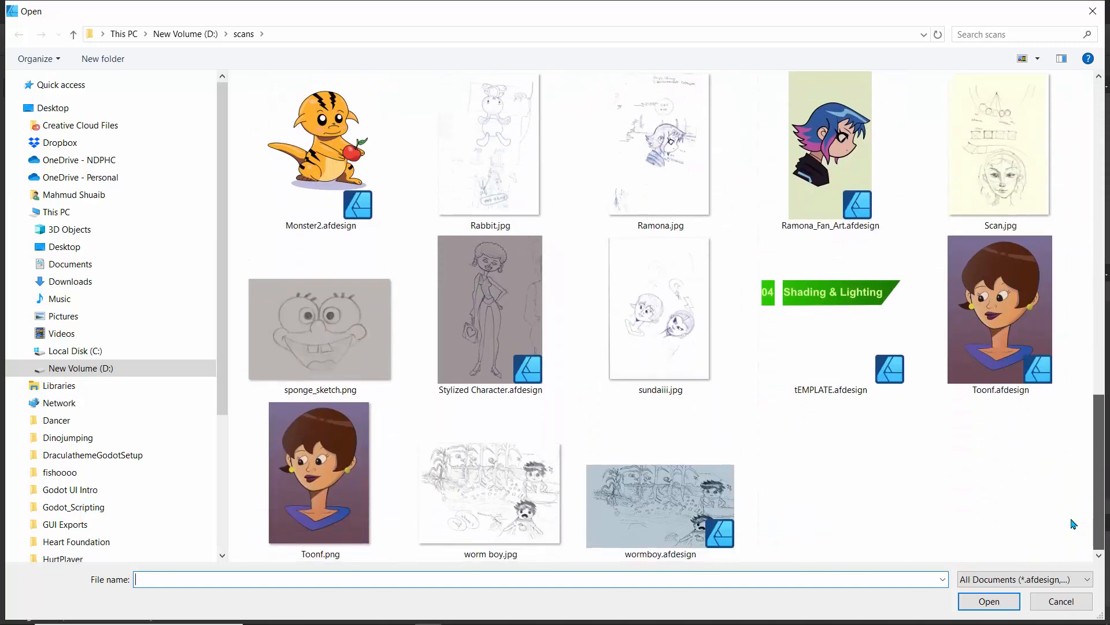
pyautogui.click(370, 387)
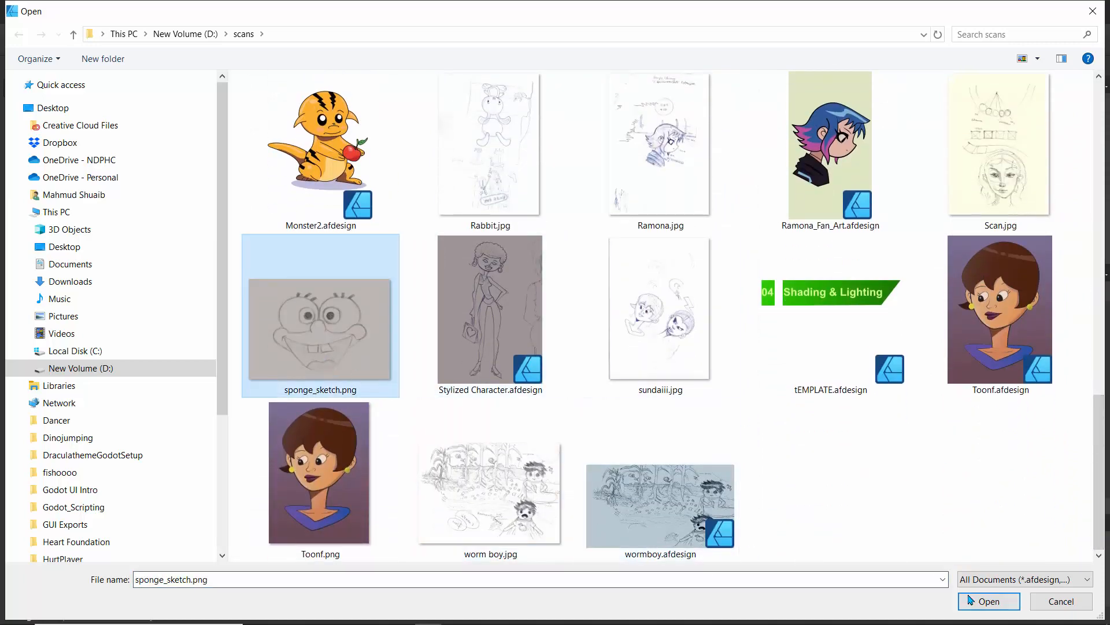
pyautogui.click(989, 601)
pyautogui.click(571, 405)
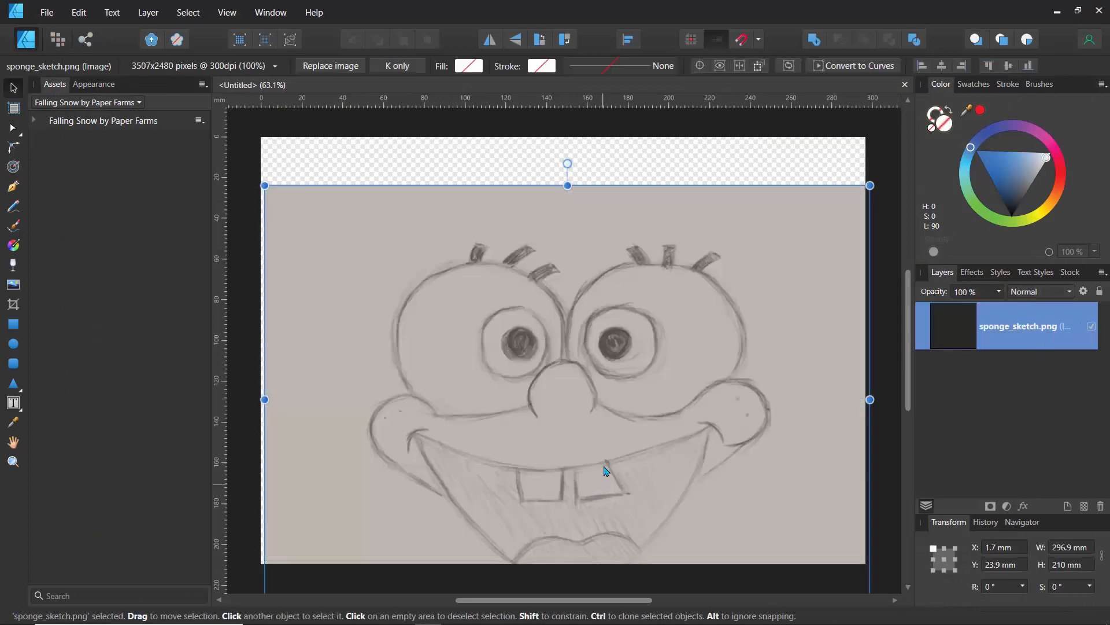
# Align the placed sketch with the page's upper edge and scale it to about 299 × 212 mm so it covers the page
pyautogui.moveTo(533, 379); pyautogui.dragTo(548, 341)
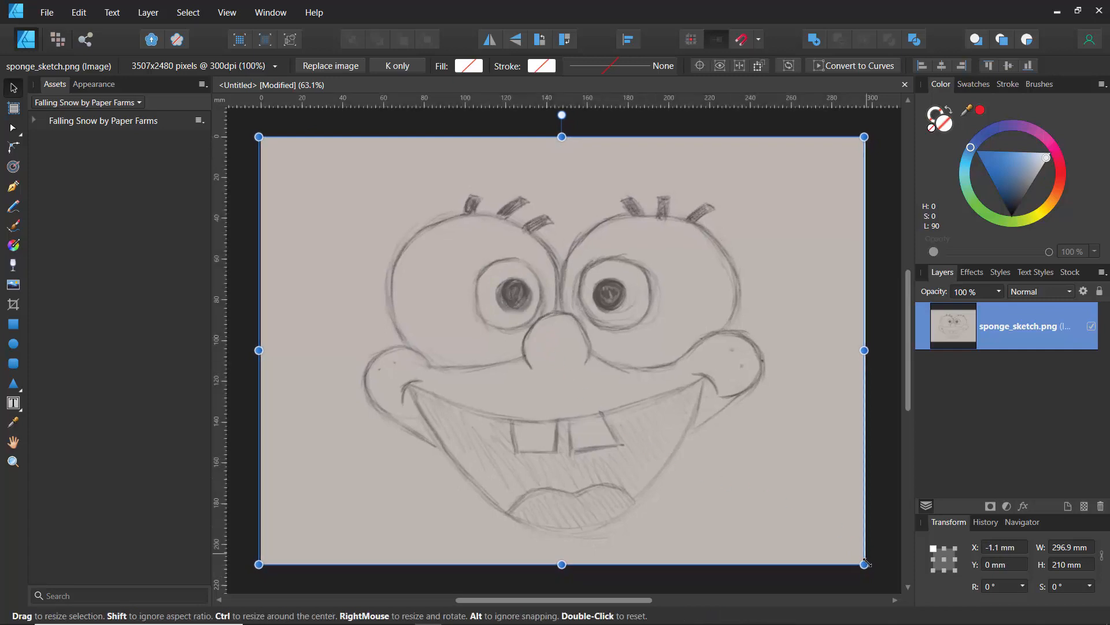
pyautogui.moveTo(870, 573); pyautogui.dragTo(858, 557)
pyautogui.click(251, 185)
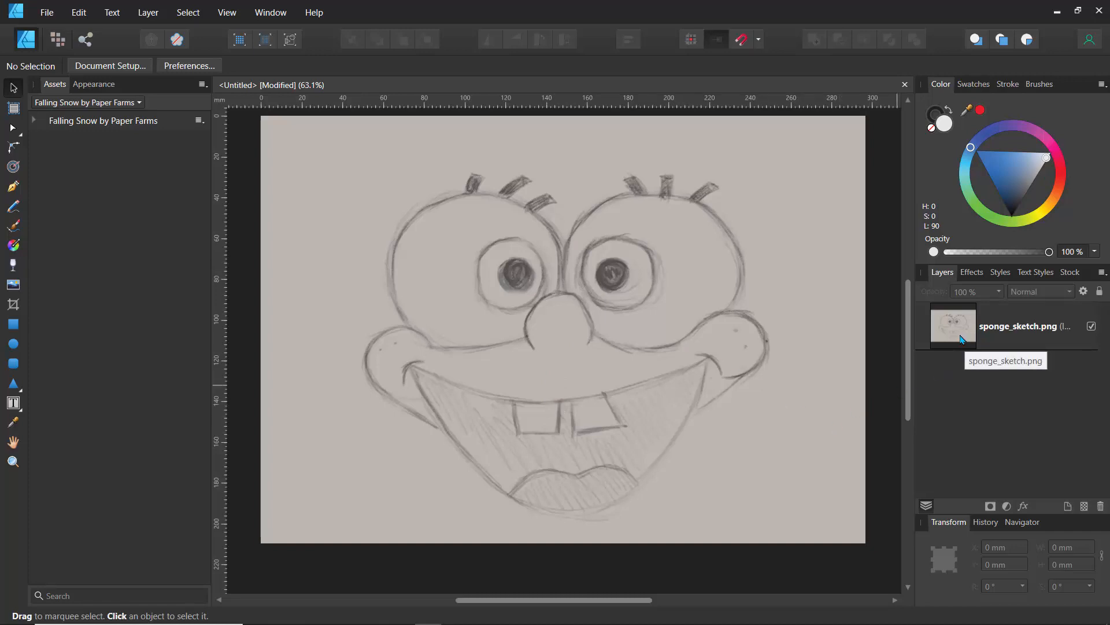
# Draw a rectangle about 302 × 213 mm covering the whole page and fill it with pale orange, H 40, S 93, L 87
pyautogui.click(14, 325)
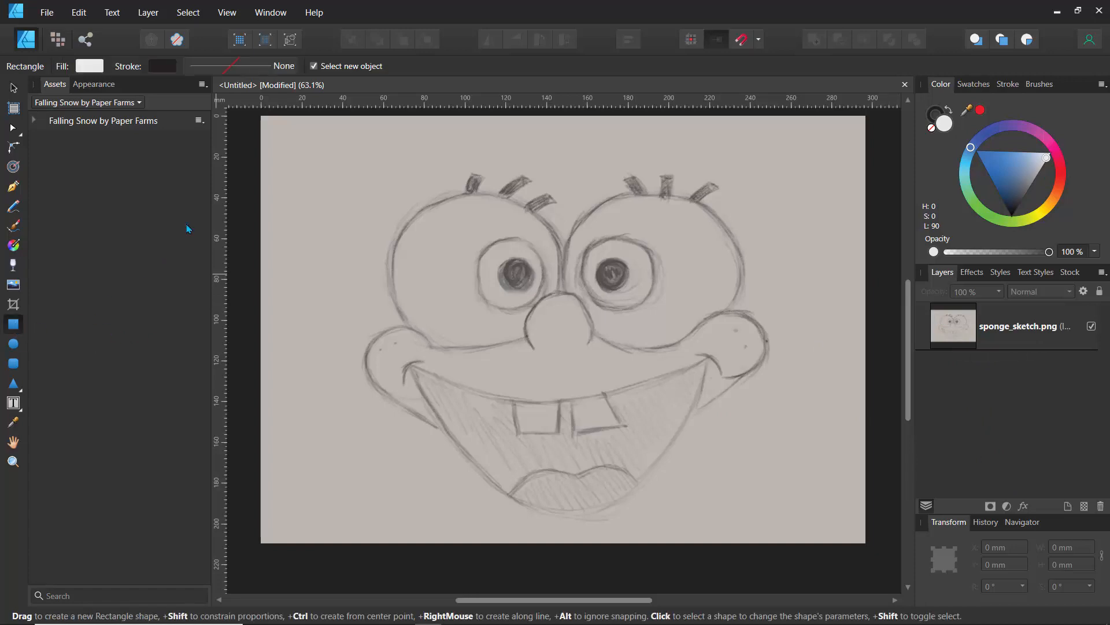
pyautogui.moveTo(253, 114)
pyautogui.mouseDown()
pyautogui.moveTo(459, 364)
pyautogui.moveTo(669, 503)
pyautogui.moveTo(855, 571)
pyautogui.moveTo(869, 547)
pyautogui.mouseUp()
pyautogui.click(1055, 208)
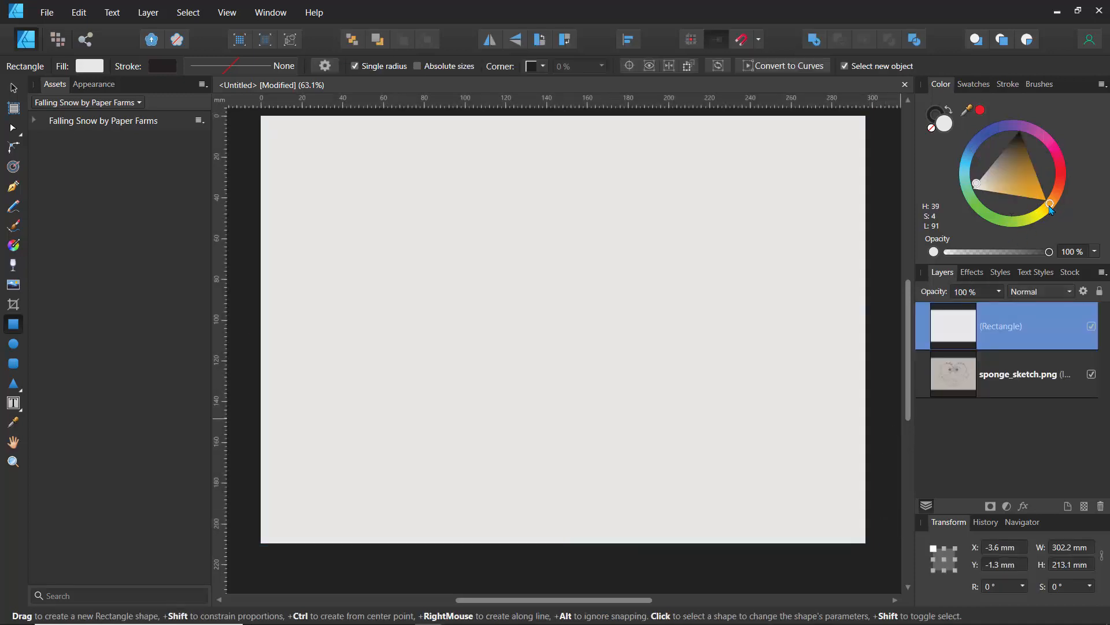
pyautogui.click(977, 183)
pyautogui.moveTo(999, 185); pyautogui.dragTo(990, 190)
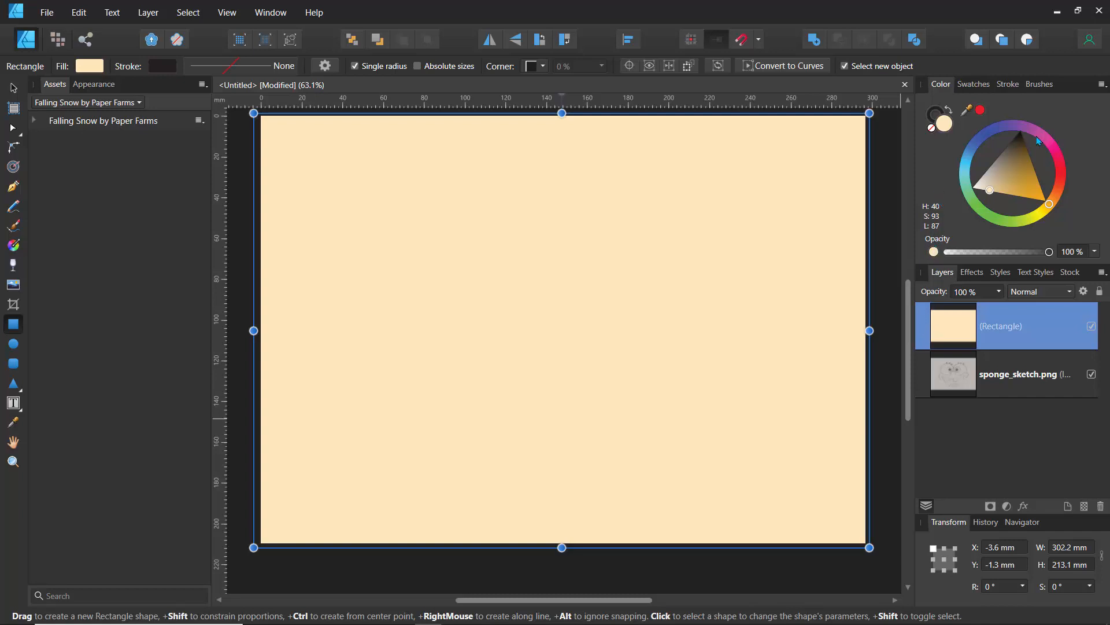
# Lighten the rectangle's fill to L 89 using the HSL colour sliders, and return to the colour wheel
pyautogui.click(1102, 86)
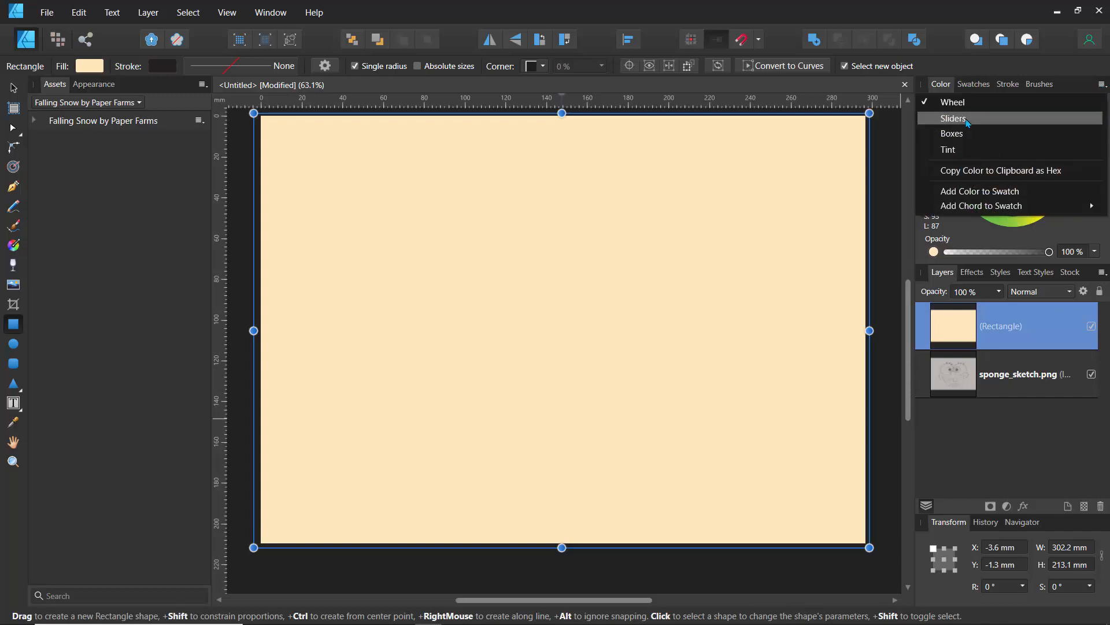
pyautogui.click(964, 119)
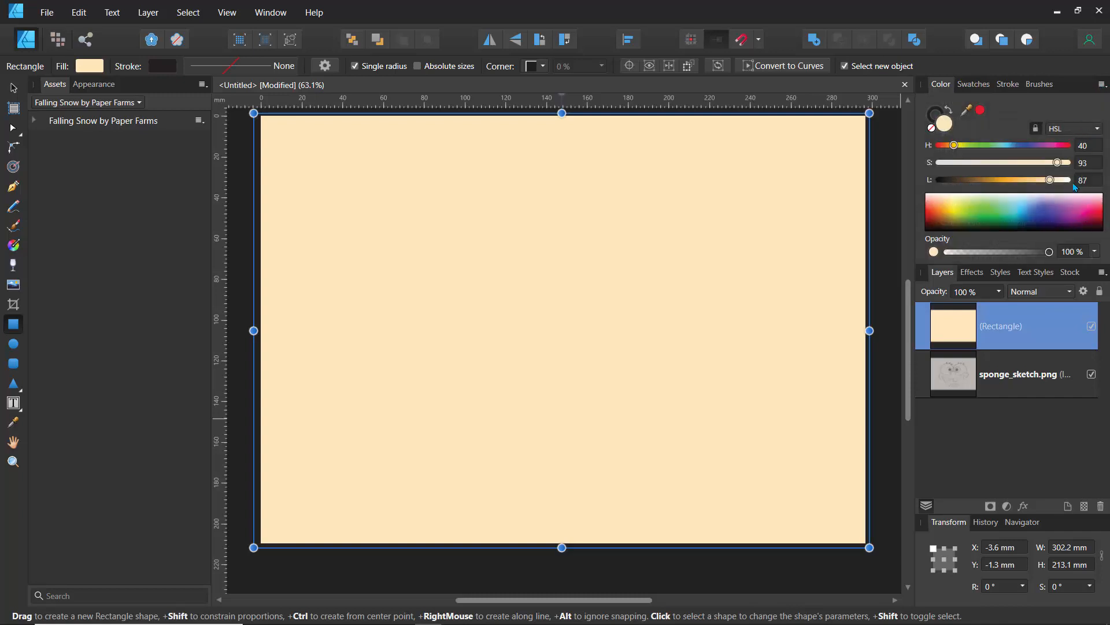
pyautogui.click(1087, 146)
pyautogui.click(1090, 165)
pyautogui.click(1087, 182)
pyautogui.moveTo(1049, 183)
pyautogui.mouseDown()
pyautogui.moveTo(1065, 185)
pyautogui.moveTo(1053, 185)
pyautogui.mouseUp()
pyautogui.click(1102, 84)
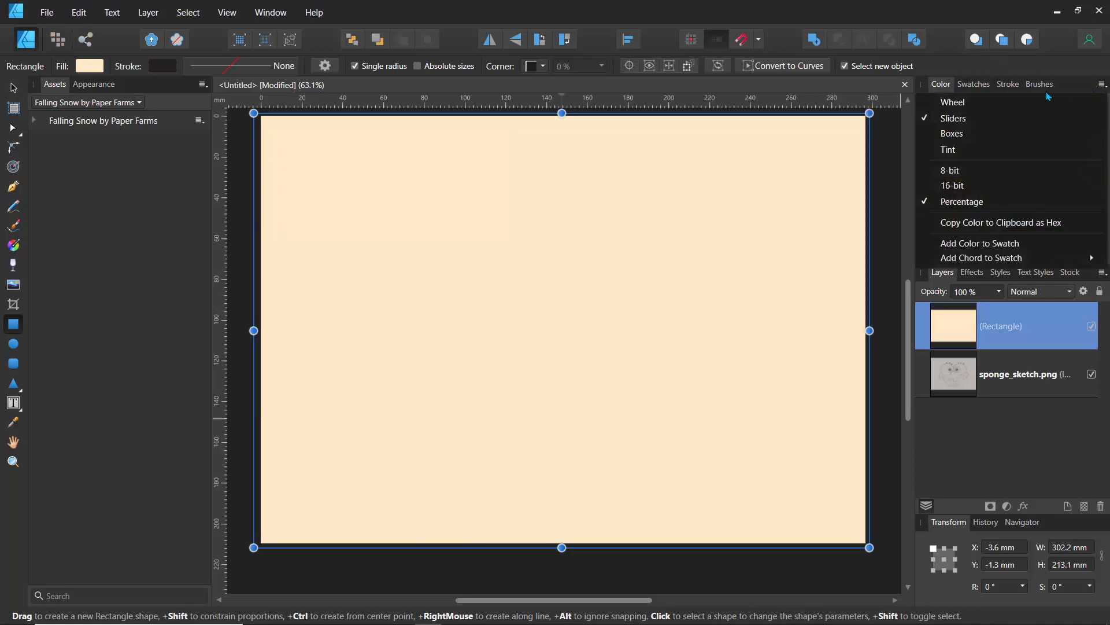
pyautogui.click(1000, 103)
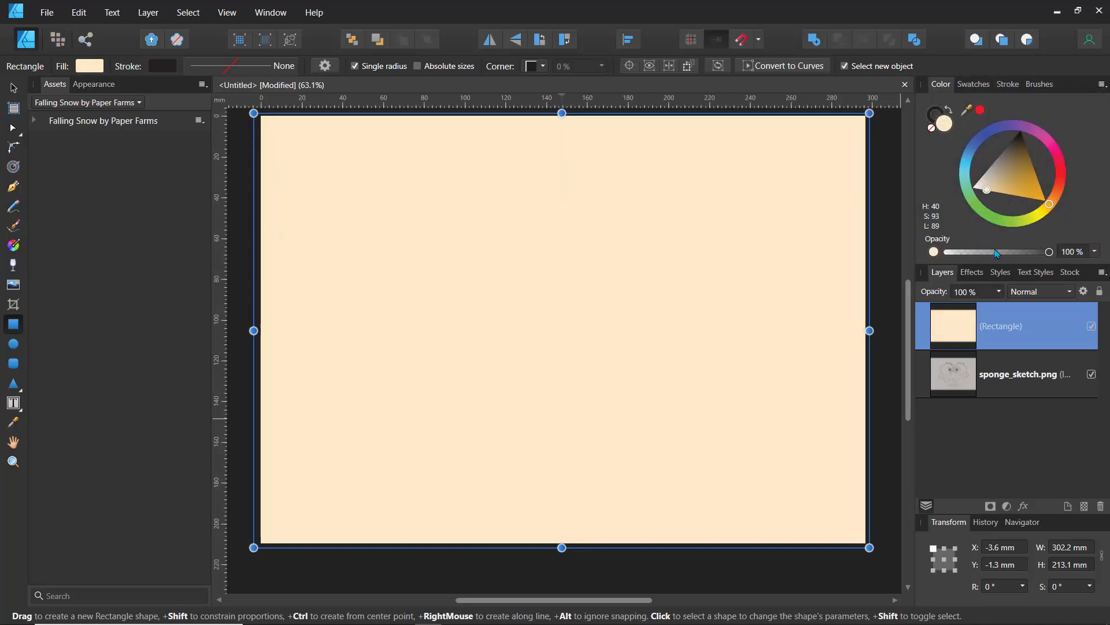
# Rename the rectangle layer as bg
pyautogui.doubleClick(1000, 329)
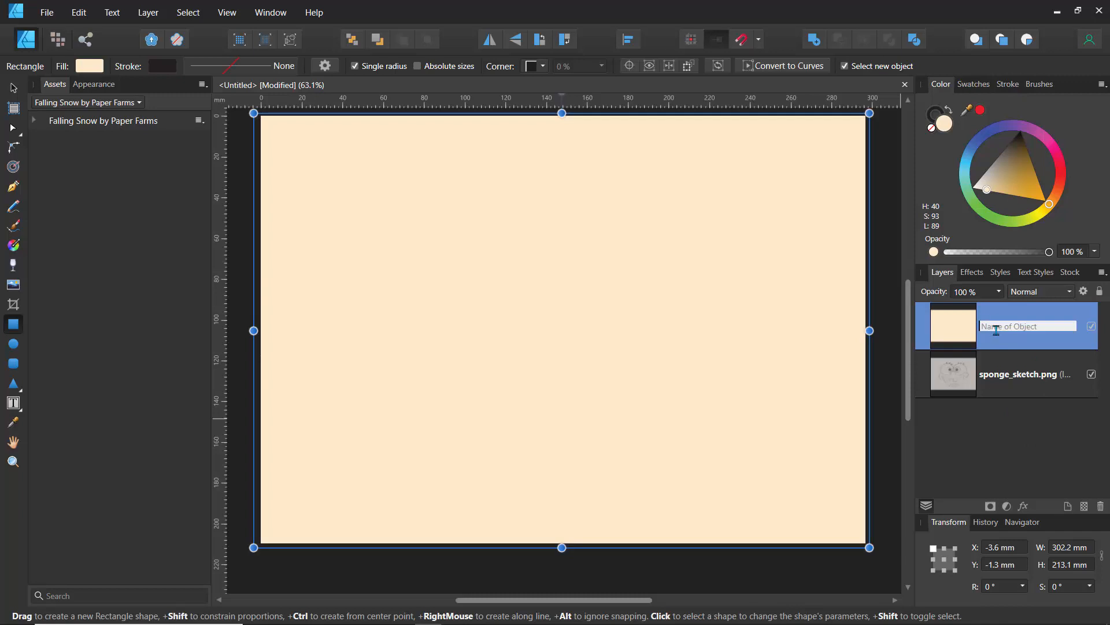
pyautogui.write('bg')
pyautogui.press('Return')
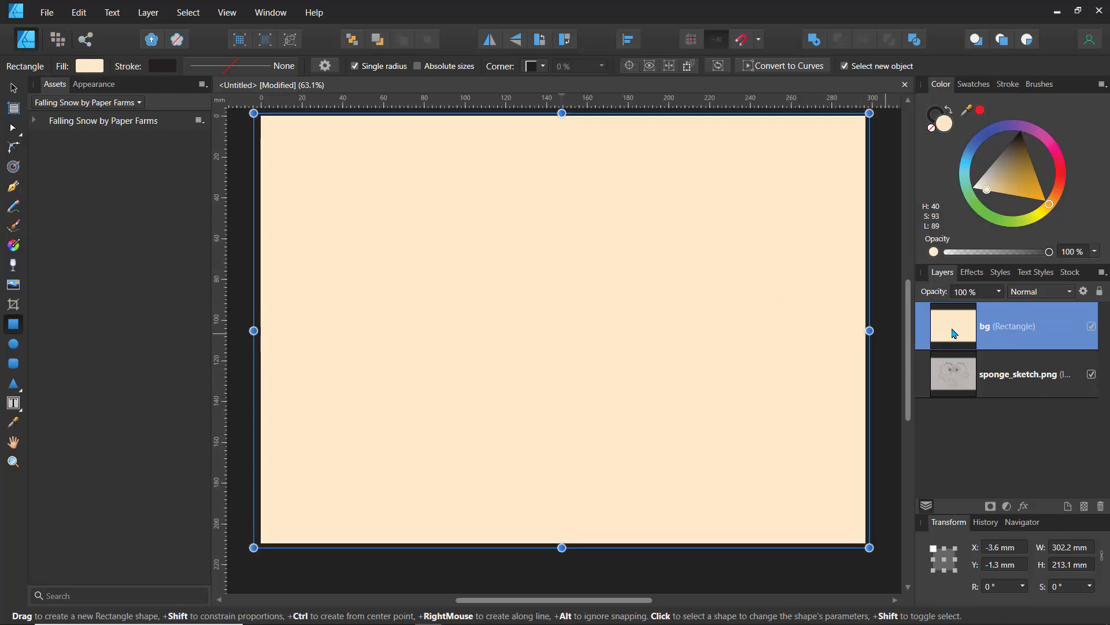
# Move the bg layer beneath the sponge_sketch.png layer and lock it
pyautogui.moveTo(954, 334); pyautogui.dragTo(949, 410)
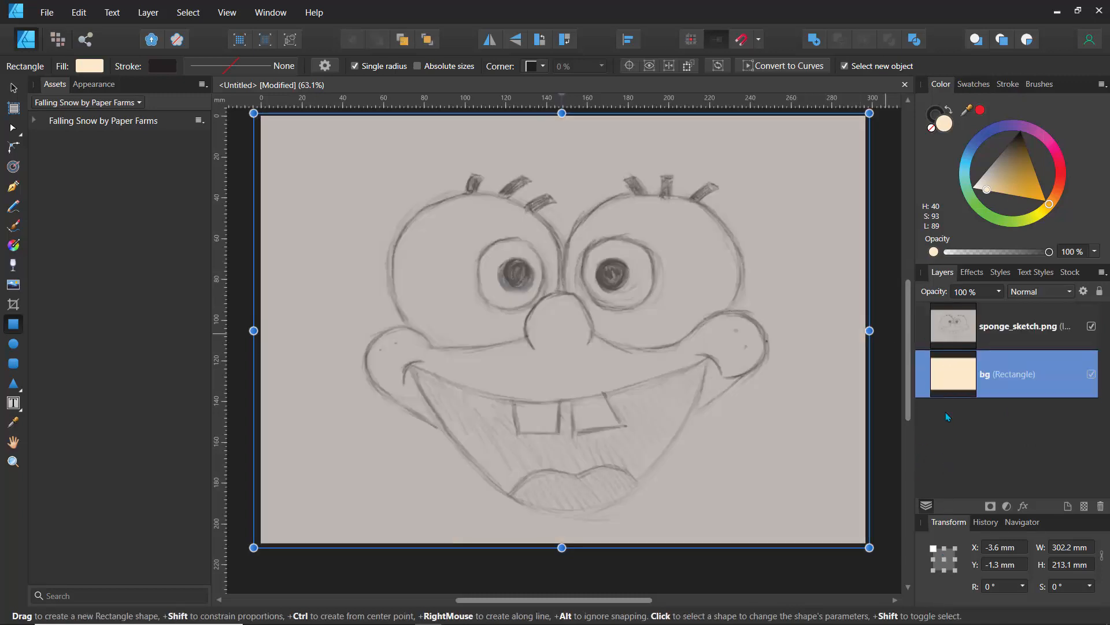
pyautogui.click(950, 341)
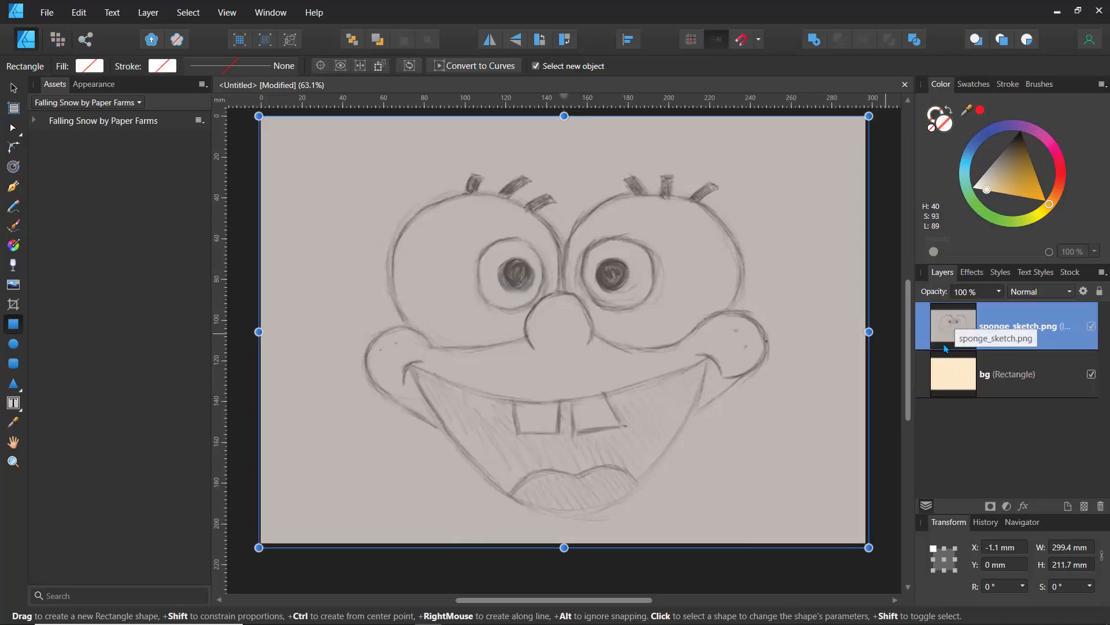
pyautogui.click(990, 355)
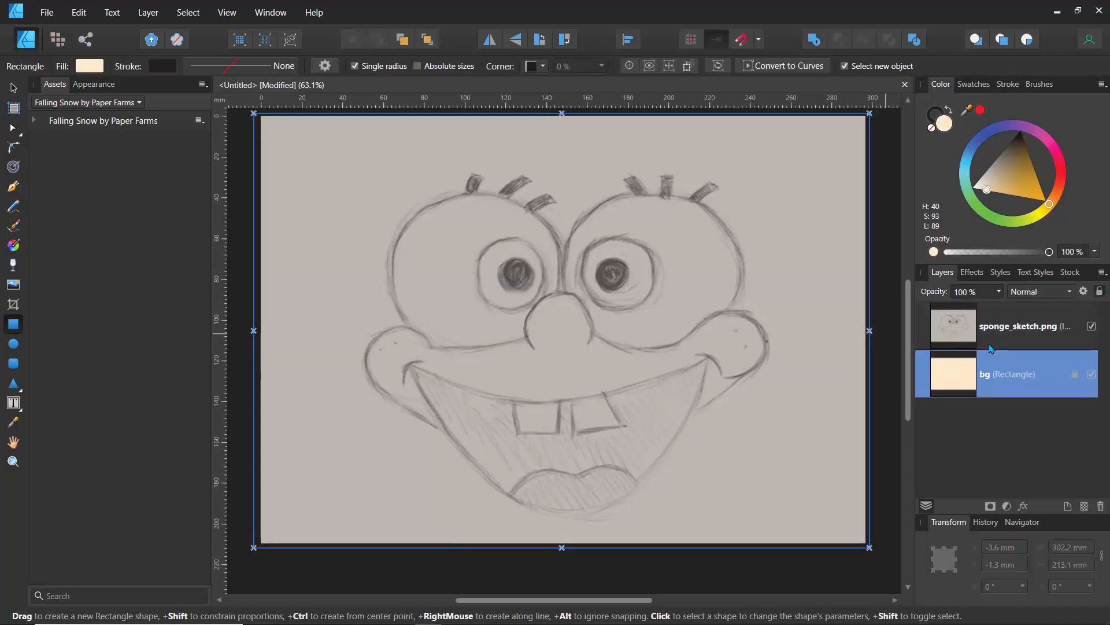
# Put the sponge_sketch.png layer into its own group and name the group sketch
pyautogui.click(960, 333)
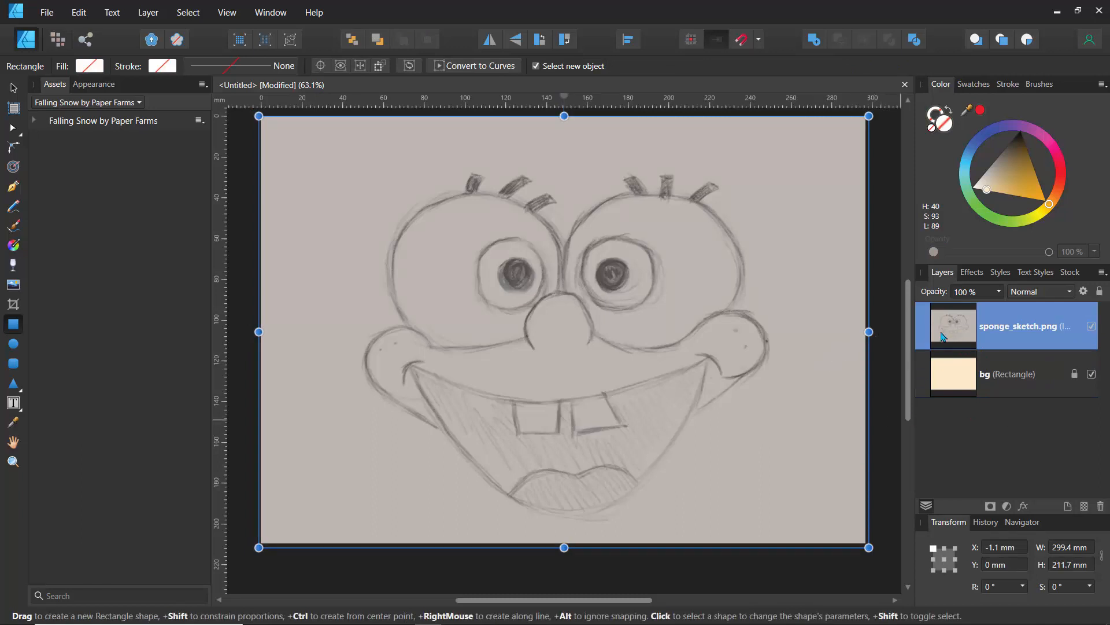
pyautogui.moveTo(943, 335); pyautogui.dragTo(914, 325)
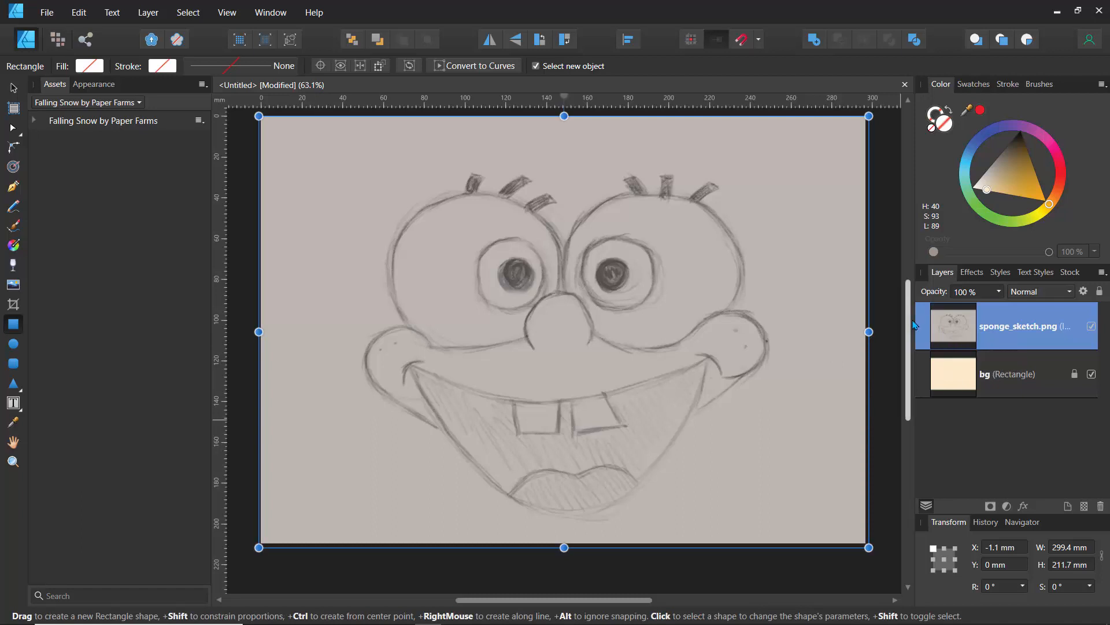
pyautogui.hotkey('ctrl', 'g')
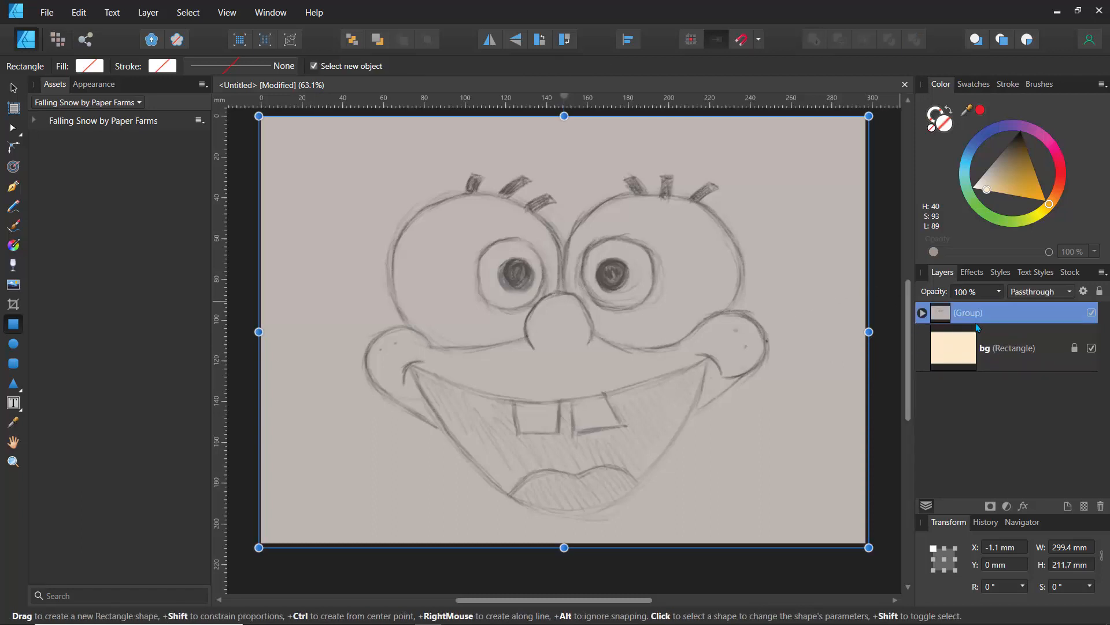
pyautogui.doubleClick(969, 312)
pyautogui.write('sk')
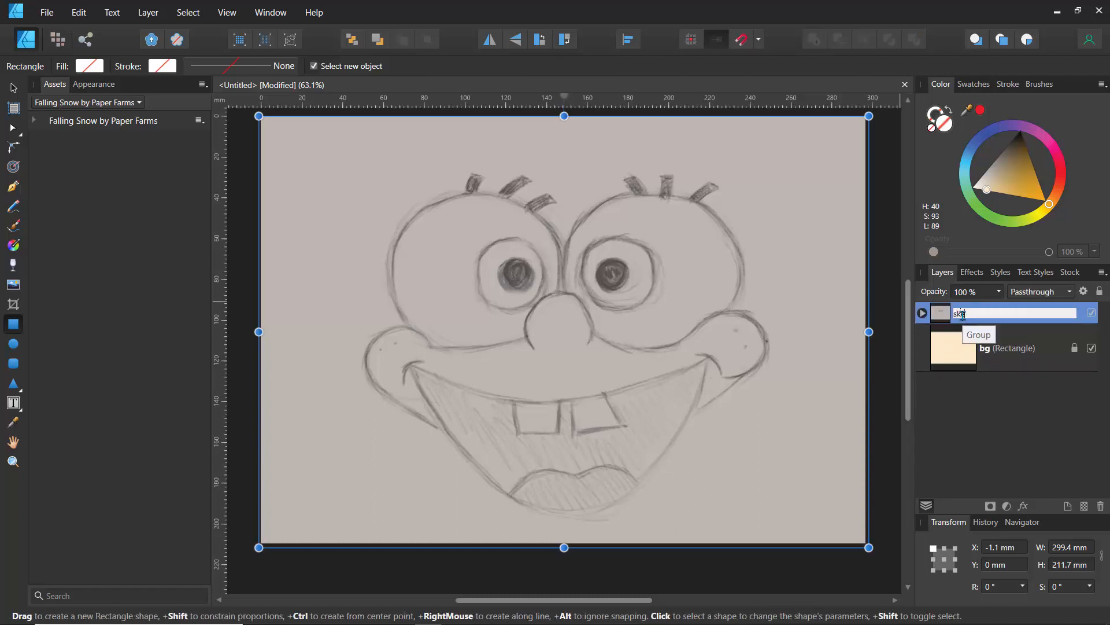
pyautogui.write('etch')
pyautogui.press('Return')
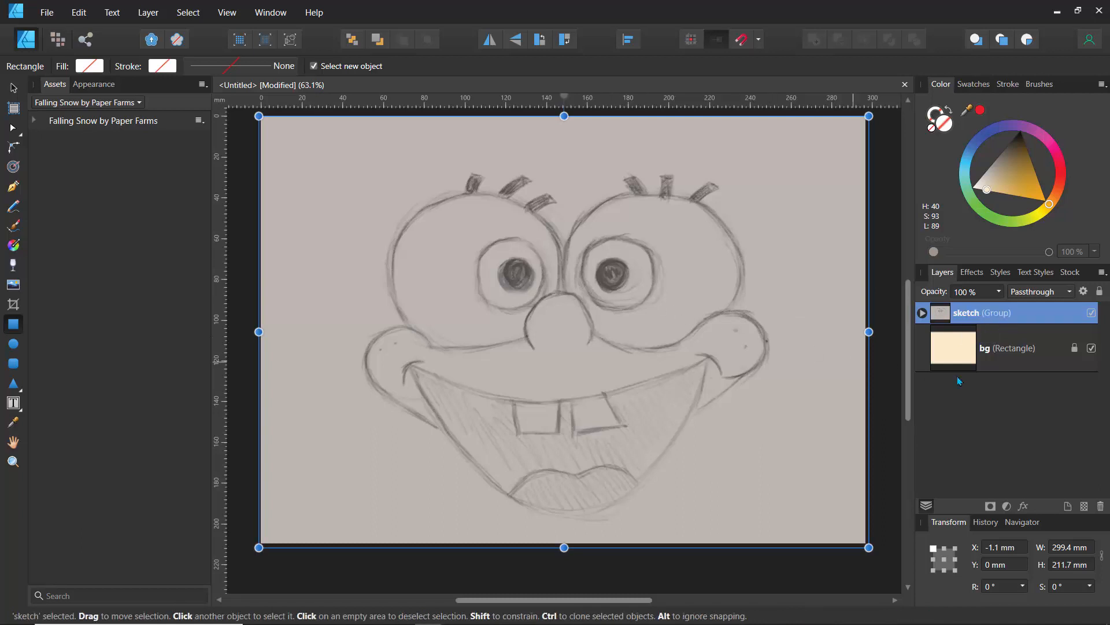
pyautogui.click(995, 351)
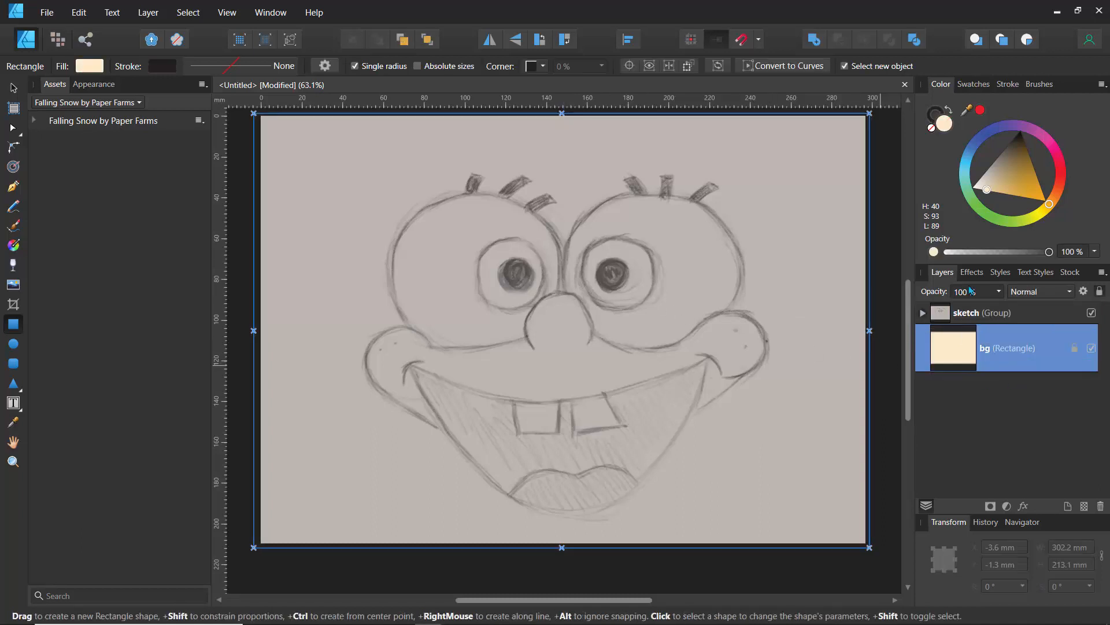
pyautogui.doubleClick(990, 352)
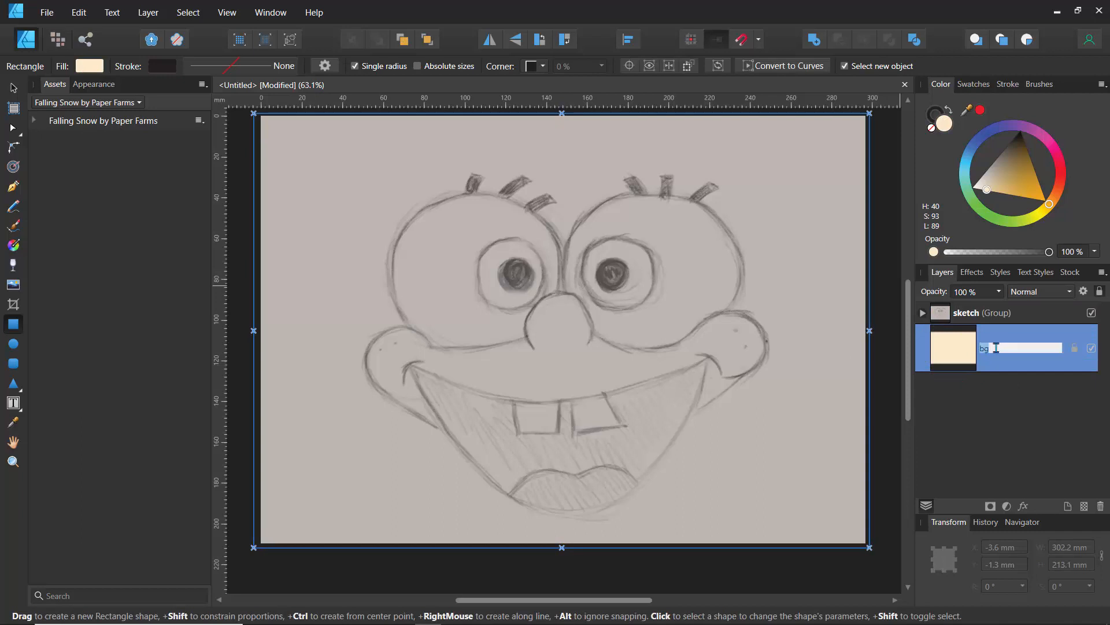
pyautogui.click(986, 402)
pyautogui.moveTo(961, 313); pyautogui.dragTo(949, 332)
pyautogui.click(943, 340)
# Add a Levels adjustment to the sketch group: Black 4%, White 75%, Gamma 0.653, Output Black 12%, Output White 77%
pyautogui.click(938, 317)
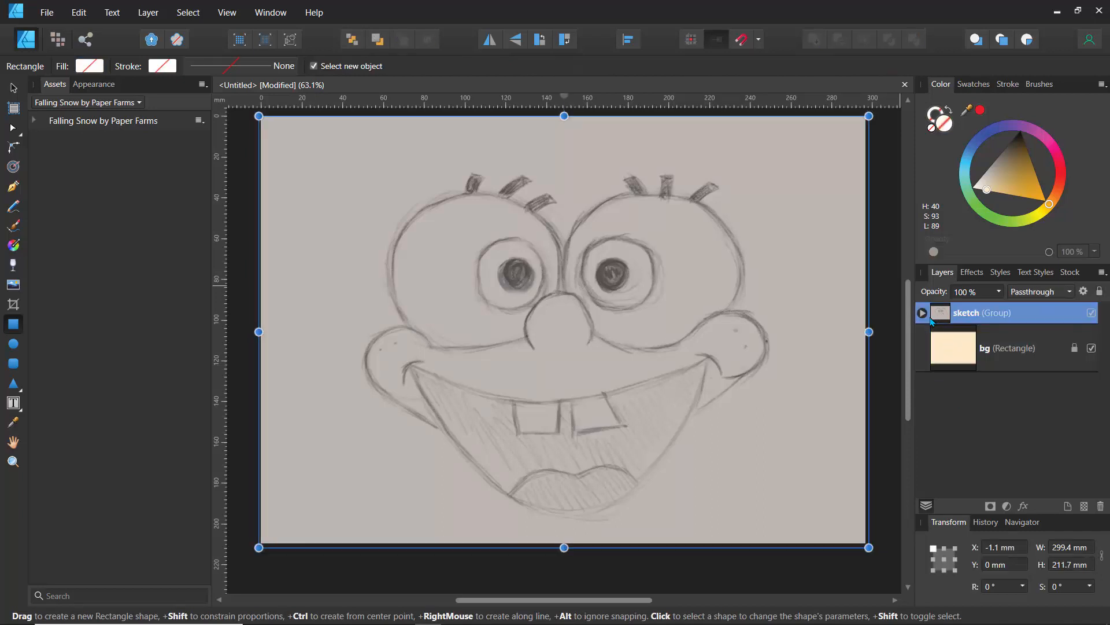
pyautogui.click(1008, 509)
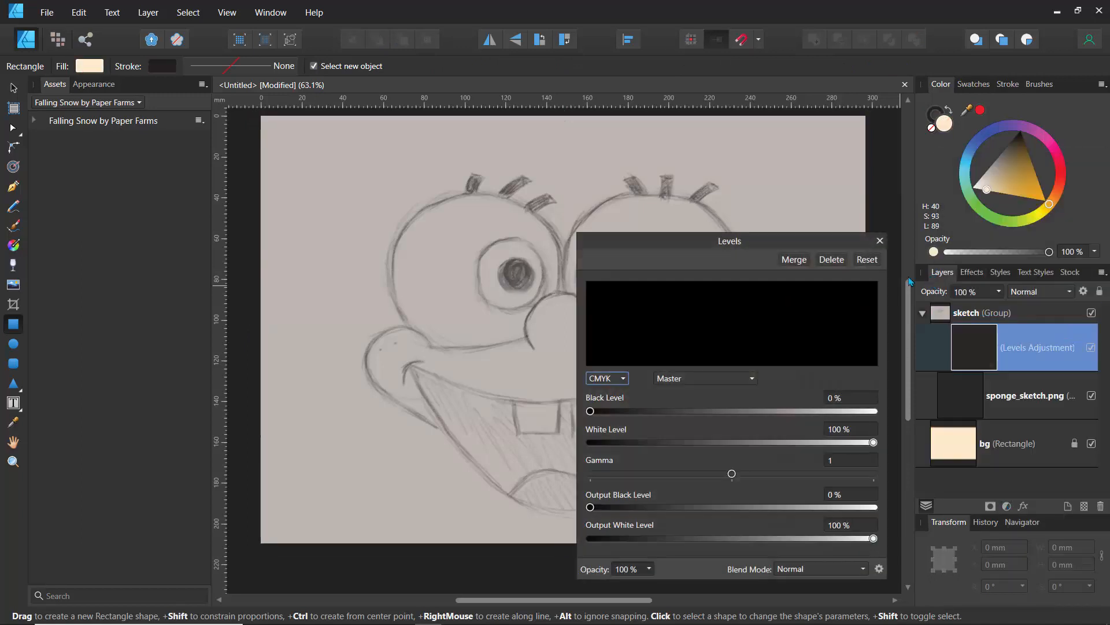
pyautogui.moveTo(719, 231); pyautogui.dragTo(187, 151)
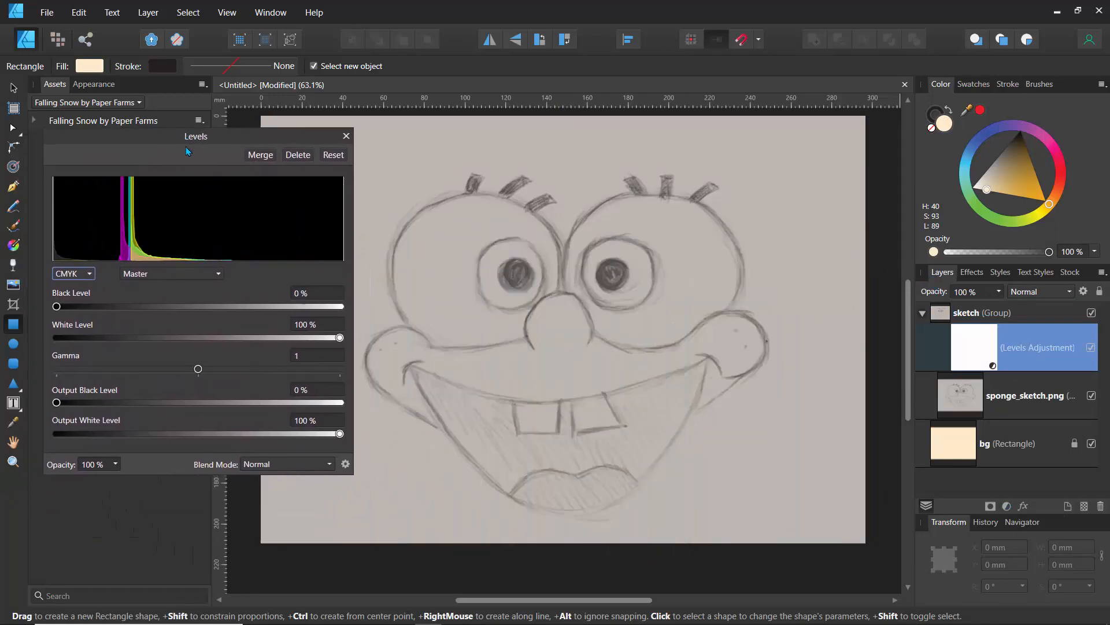
pyautogui.moveTo(57, 403)
pyautogui.mouseDown()
pyautogui.moveTo(136, 403)
pyautogui.moveTo(58, 412)
pyautogui.moveTo(102, 416)
pyautogui.mouseUp()
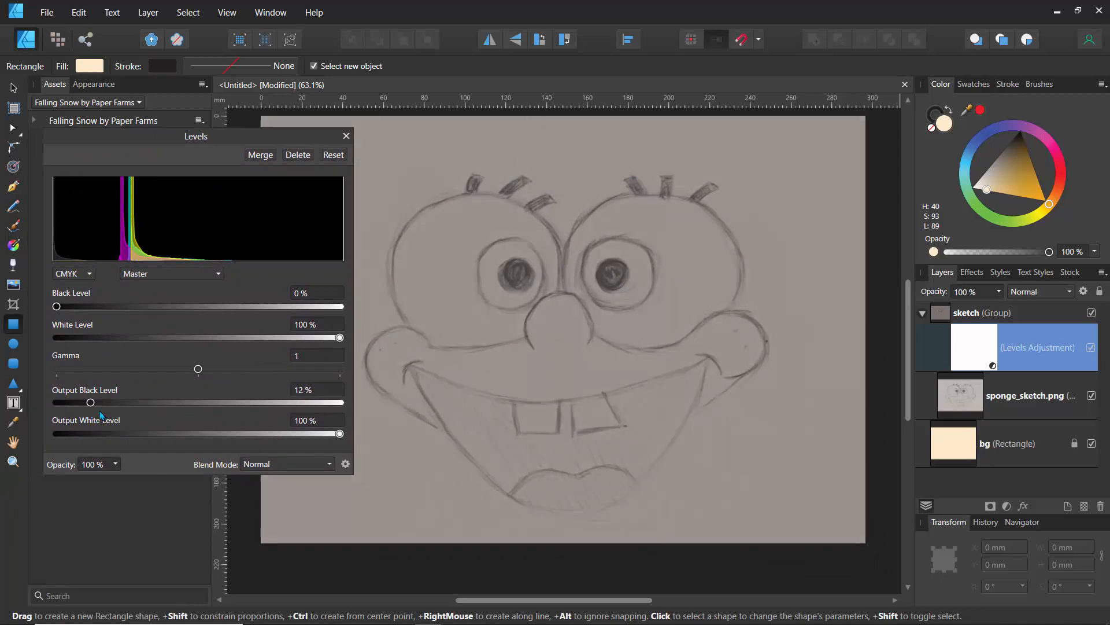
pyautogui.moveTo(199, 372)
pyautogui.mouseDown()
pyautogui.moveTo(255, 381)
pyautogui.moveTo(240, 370)
pyautogui.moveTo(82, 379)
pyautogui.moveTo(198, 369)
pyautogui.moveTo(311, 392)
pyautogui.moveTo(124, 371)
pyautogui.moveTo(151, 373)
pyautogui.moveTo(158, 392)
pyautogui.mouseUp()
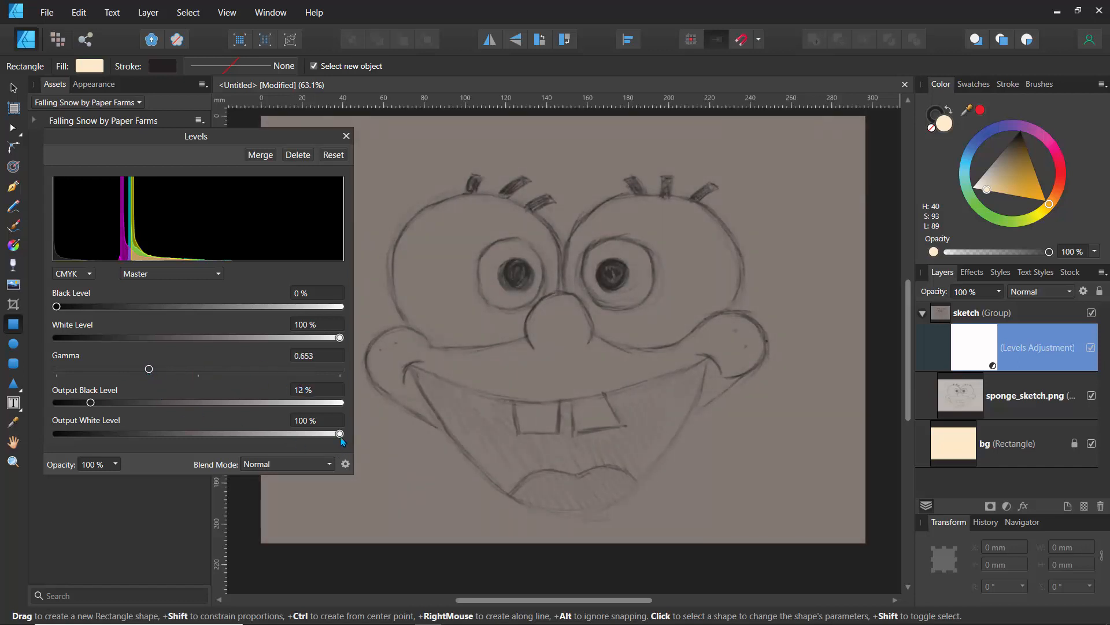
pyautogui.moveTo(341, 434)
pyautogui.mouseDown()
pyautogui.moveTo(81, 434)
pyautogui.moveTo(269, 433)
pyautogui.mouseUp()
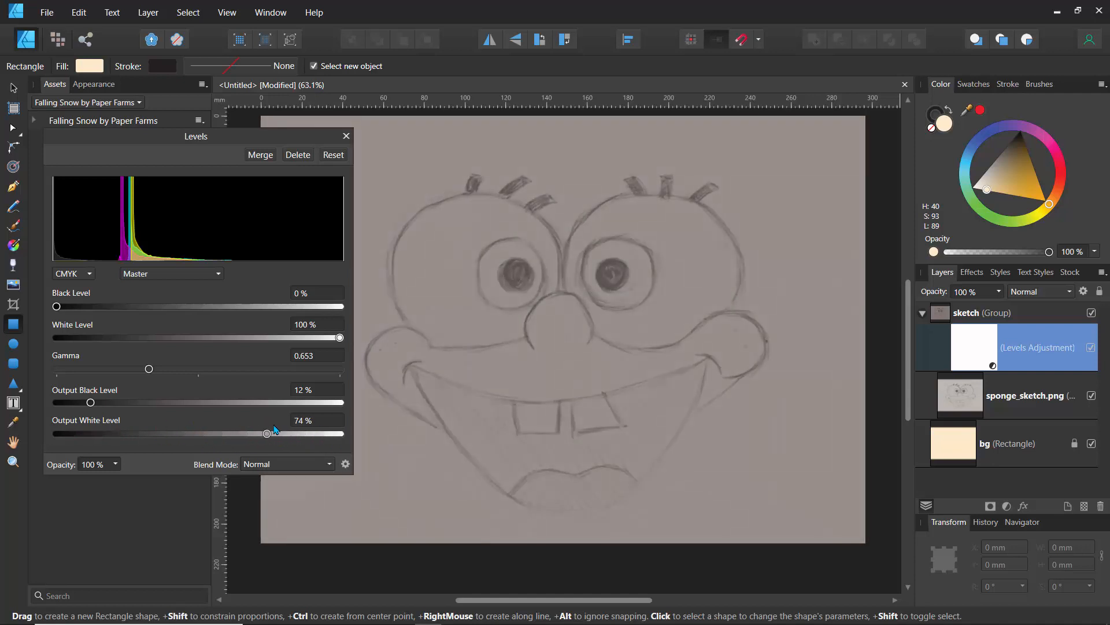
pyautogui.moveTo(58, 307); pyautogui.dragTo(233, 306)
pyautogui.moveTo(112, 316)
pyautogui.mouseDown()
pyautogui.moveTo(64, 321)
pyautogui.moveTo(79, 323)
pyautogui.mouseUp()
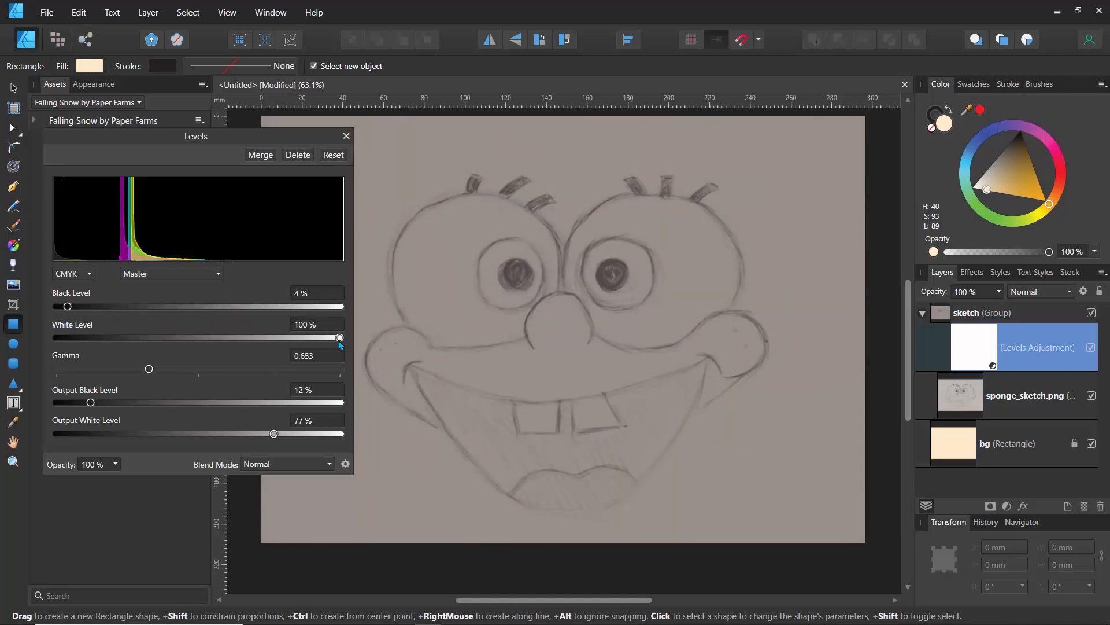
pyautogui.moveTo(340, 342)
pyautogui.mouseDown()
pyautogui.moveTo(177, 341)
pyautogui.moveTo(269, 345)
pyautogui.mouseUp()
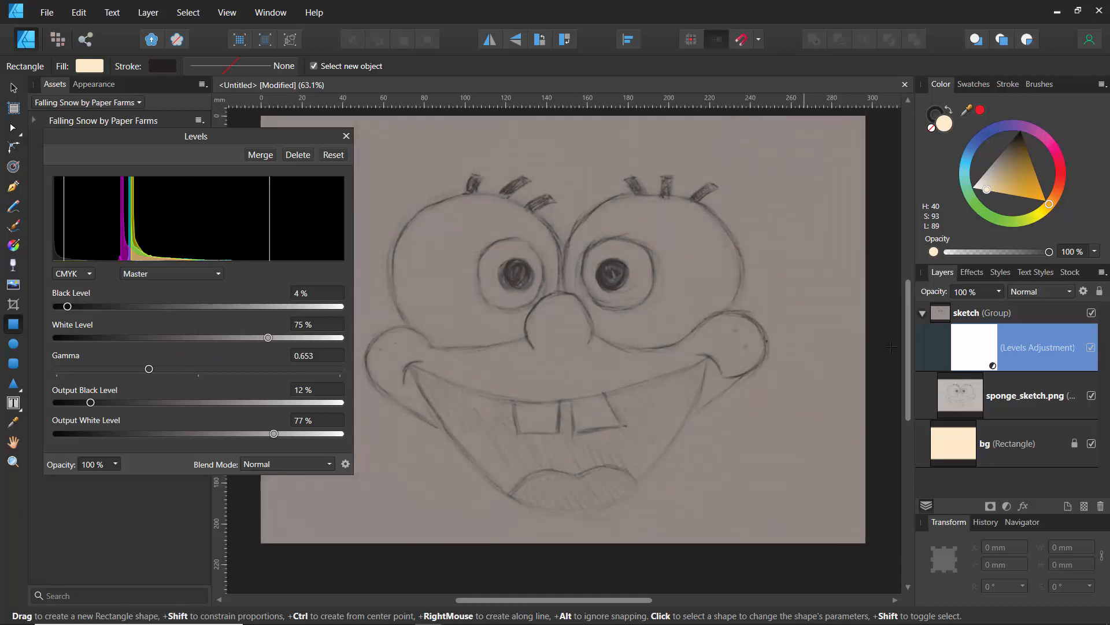
# Close the Levels settings, collapse the sketch group and set the group's opacity to 91%
pyautogui.click(922, 314)
pyautogui.click(960, 330)
pyautogui.click(1039, 321)
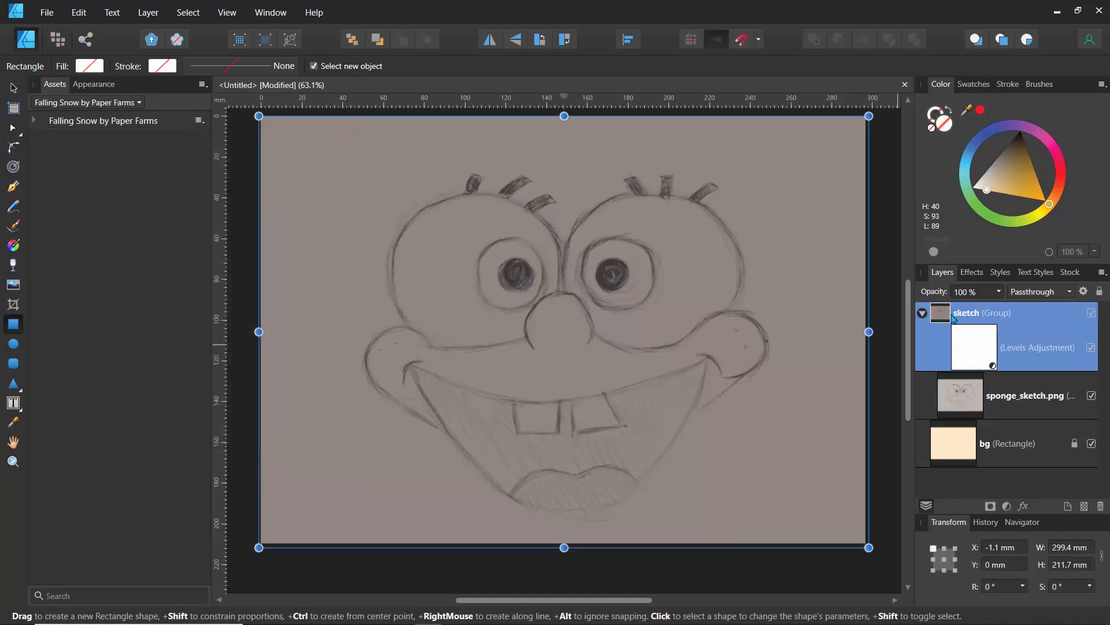
pyautogui.click(922, 313)
pyautogui.click(999, 292)
pyautogui.moveTo(1001, 311); pyautogui.dragTo(876, 312)
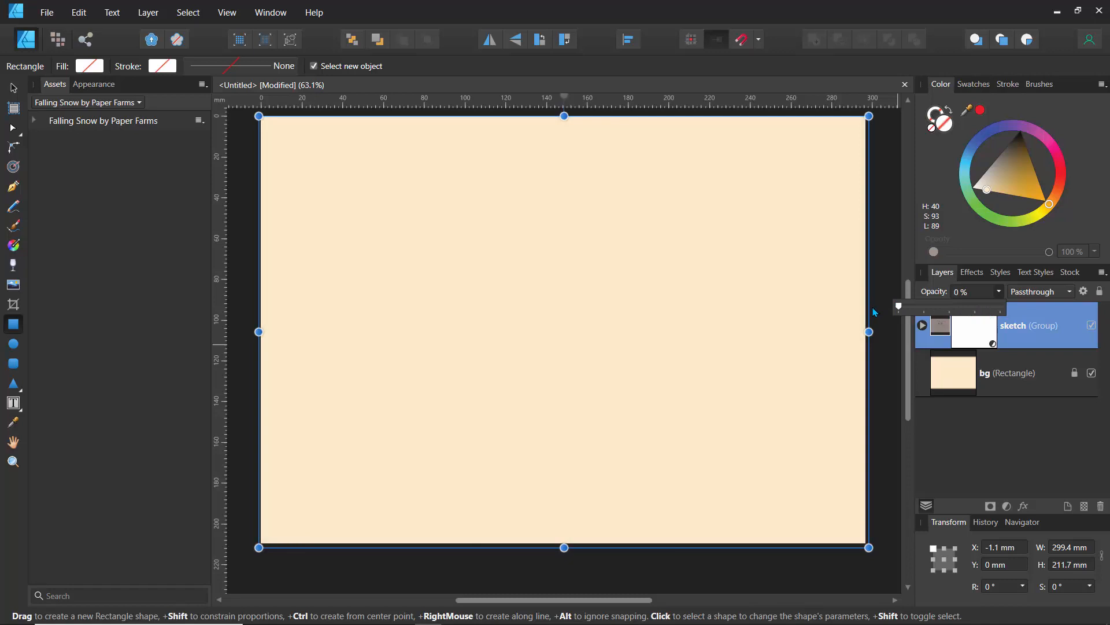
pyautogui.moveTo(877, 312)
pyautogui.mouseDown()
pyautogui.moveTo(1012, 312)
pyautogui.moveTo(1028, 323)
pyautogui.moveTo(964, 312)
pyautogui.moveTo(994, 315)
pyautogui.mouseUp()
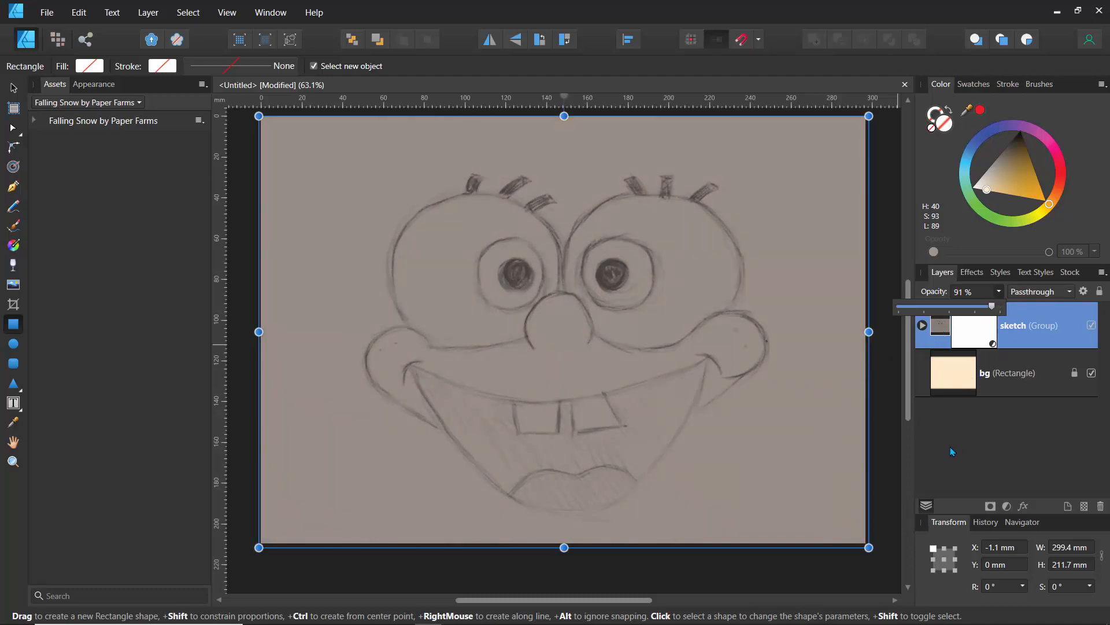
pyautogui.click(977, 334)
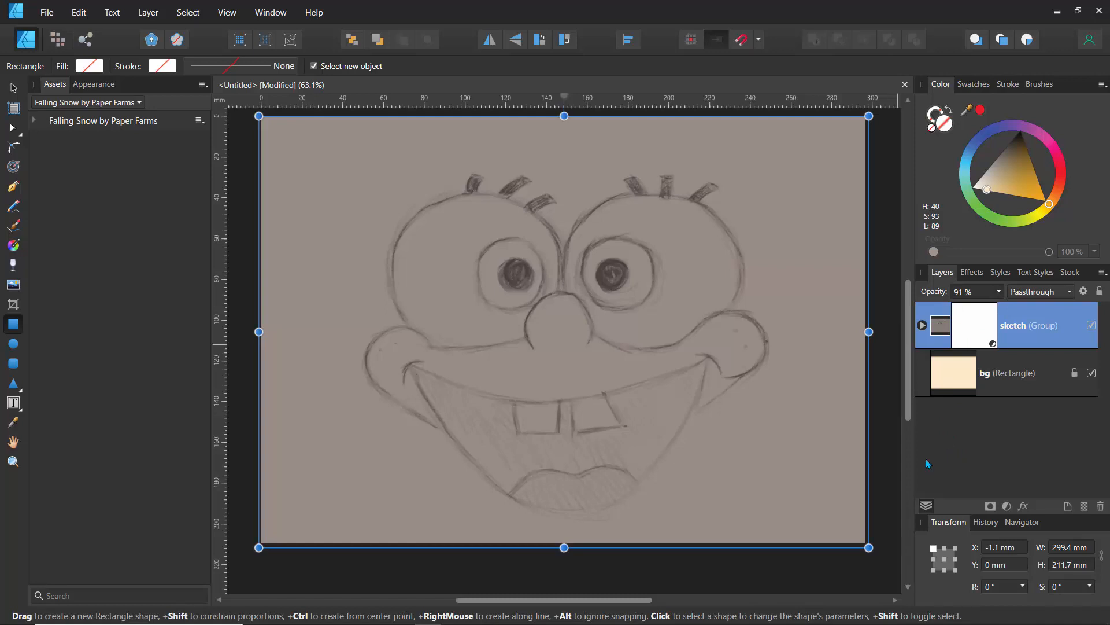
# Set up the Ellipse tool with a solid black stroke 1.8 pt wide
pyautogui.click(13, 345)
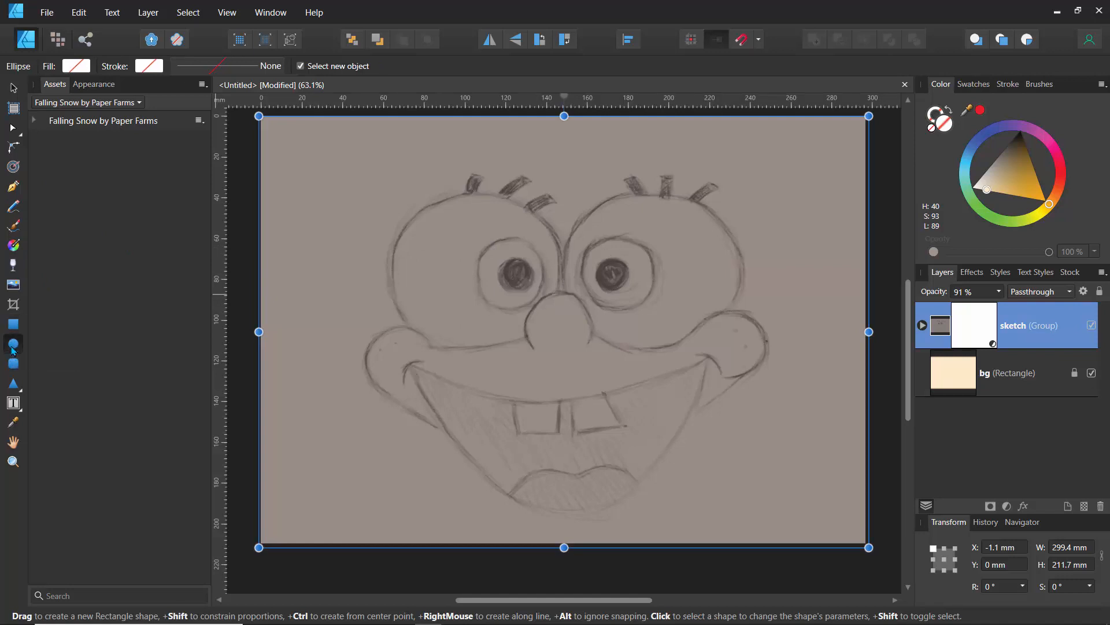
pyautogui.click(145, 68)
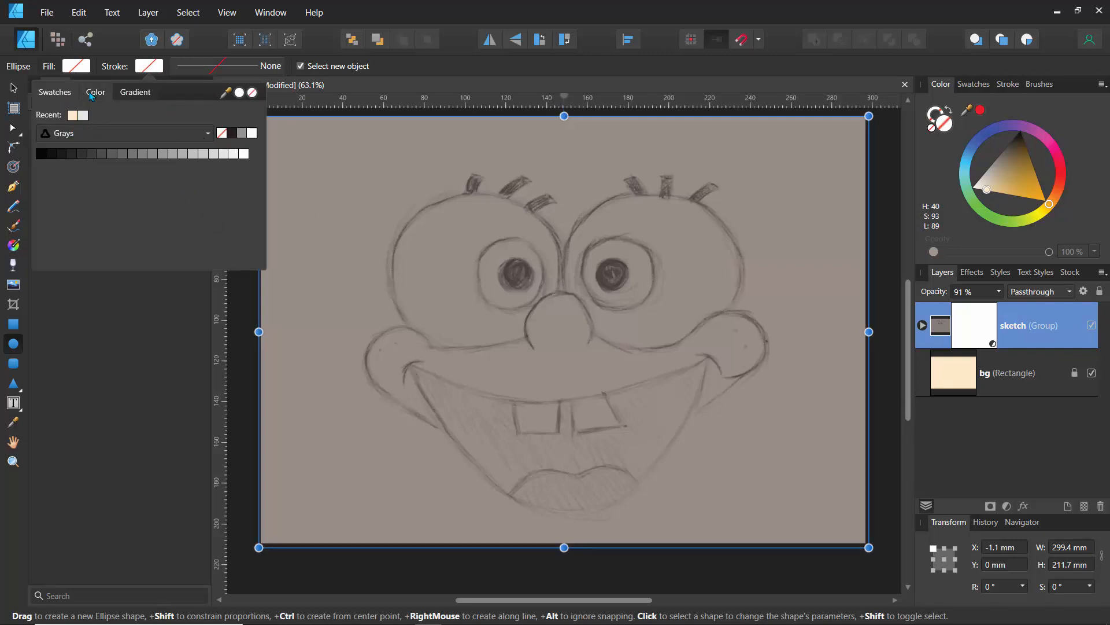
pyautogui.click(95, 92)
pyautogui.click(122, 141)
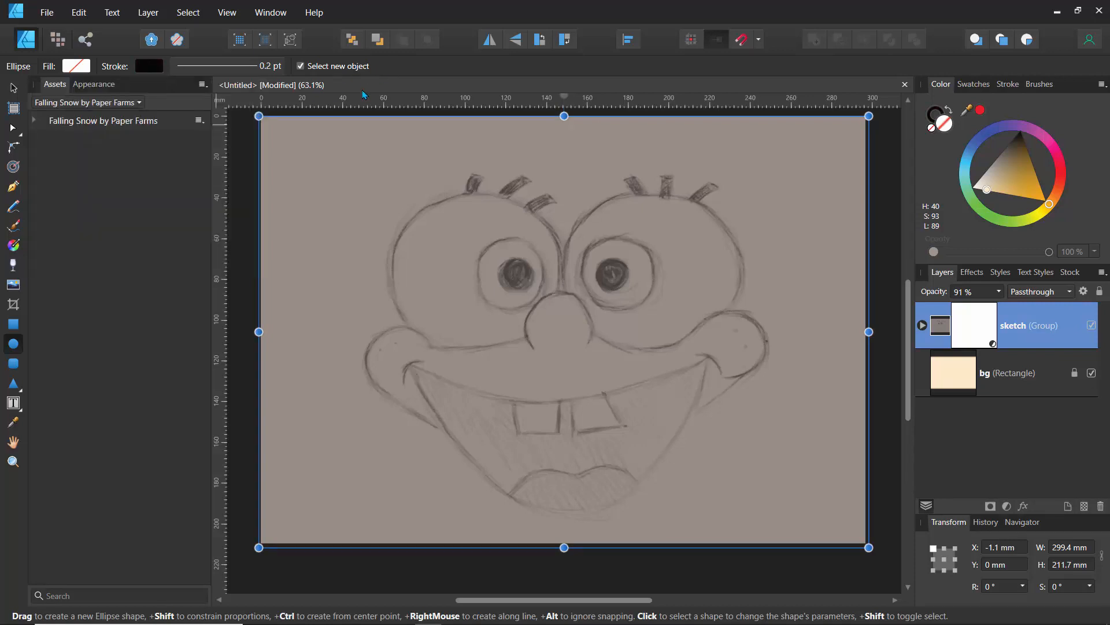
pyautogui.click(234, 74)
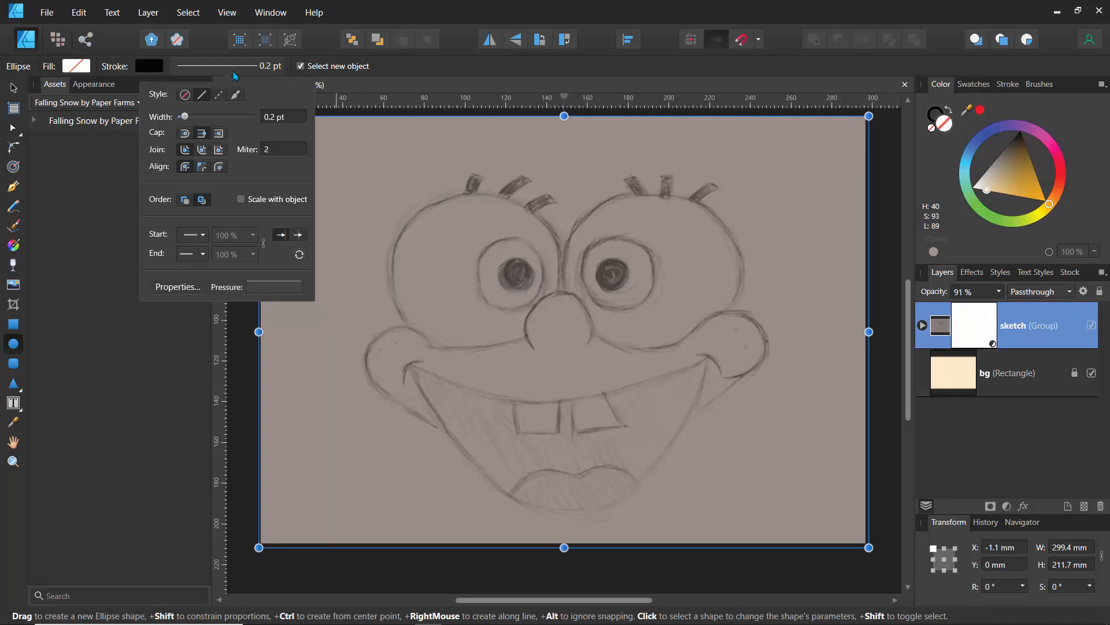
pyautogui.click(269, 117)
pyautogui.write('1')
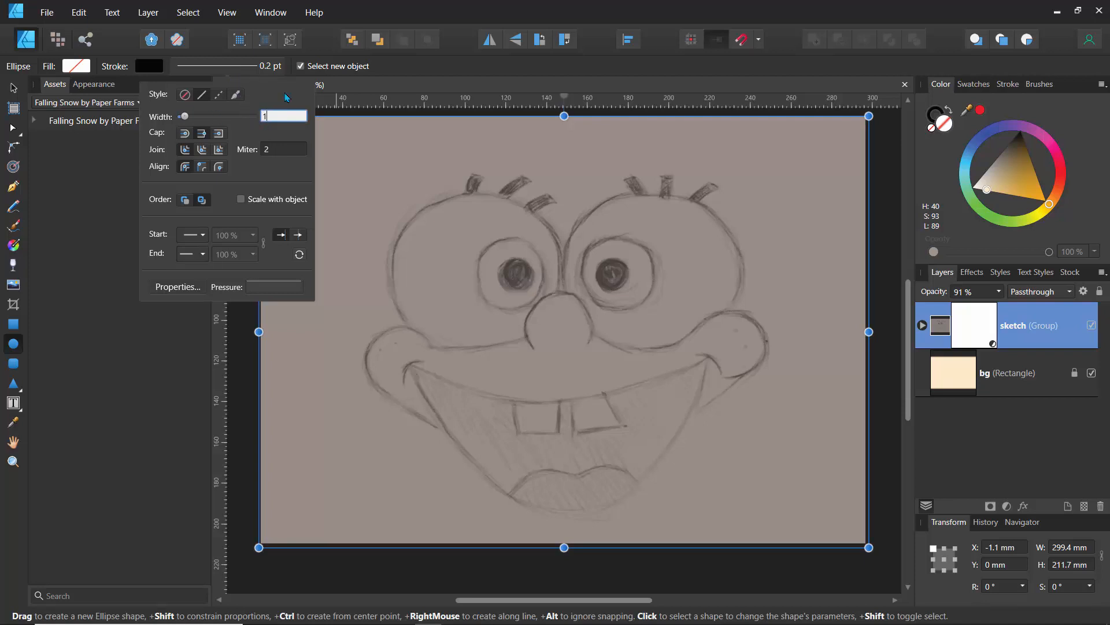
pyautogui.write('.8')
pyautogui.press('Return')
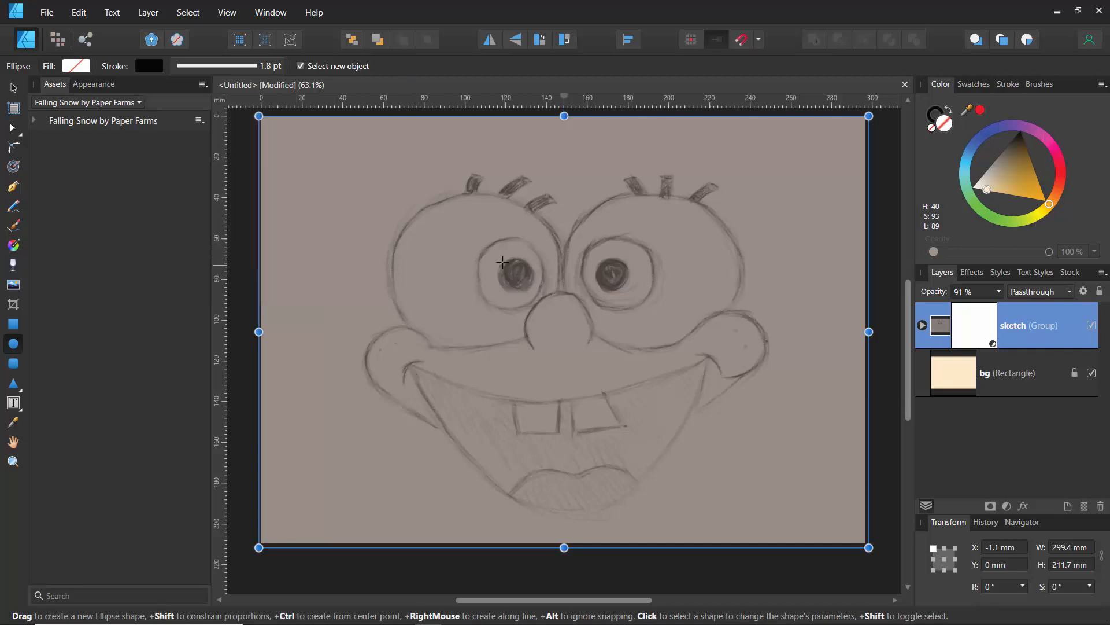
# Draw an ellipse about 16.5 × 17 mm over the left eye's pupil and fill it with black
pyautogui.moveTo(501, 261); pyautogui.dragTo(534, 295)
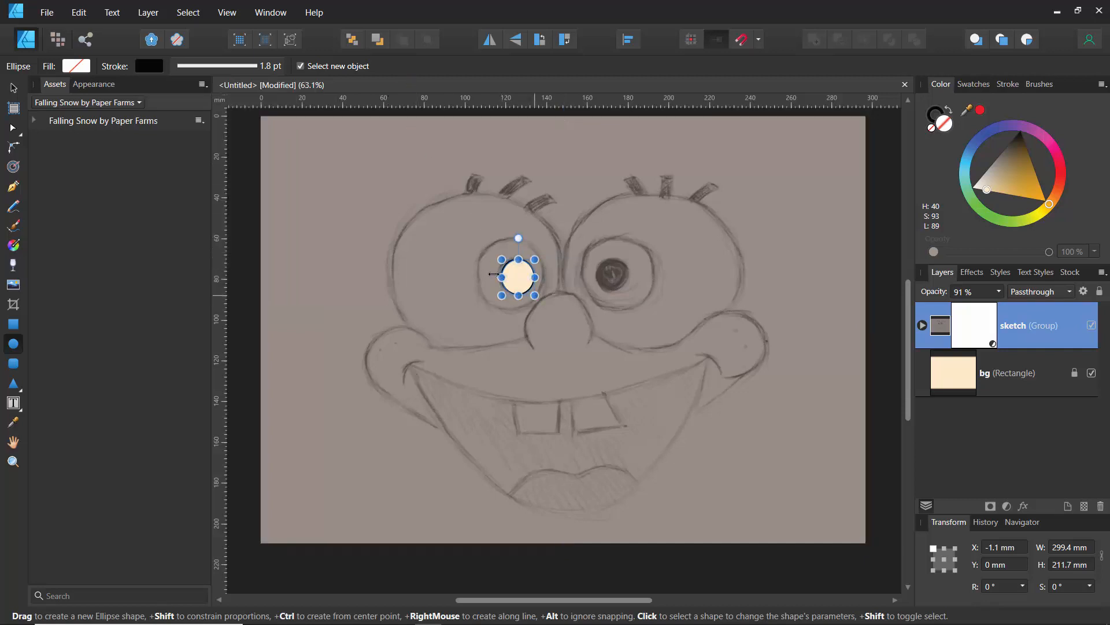
pyautogui.moveTo(502, 260); pyautogui.dragTo(501, 261)
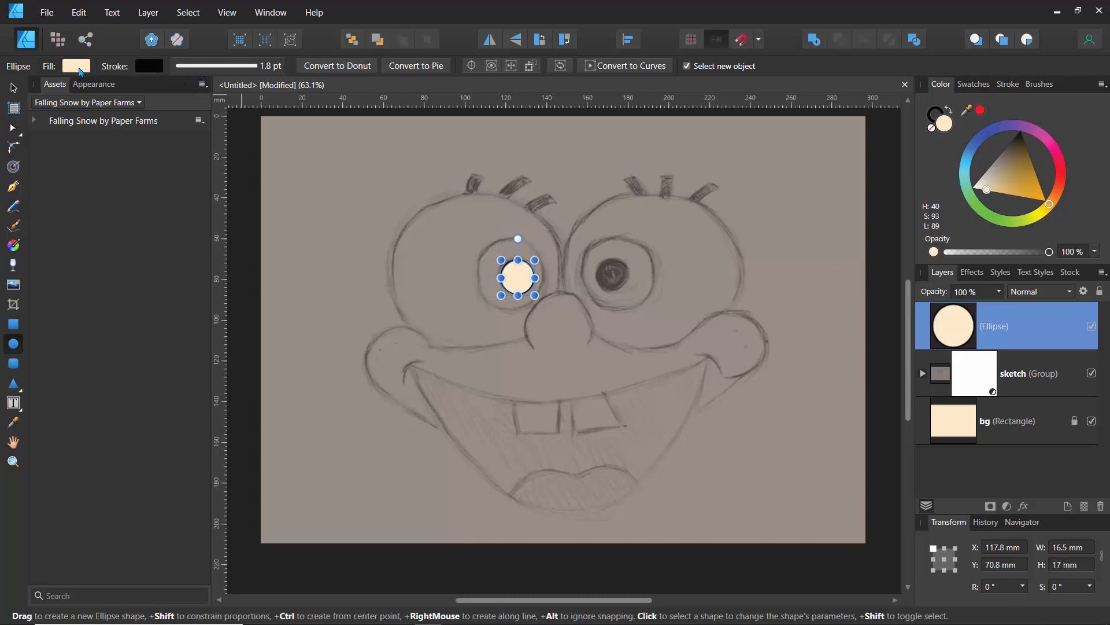
pyautogui.click(76, 66)
pyautogui.click(227, 93)
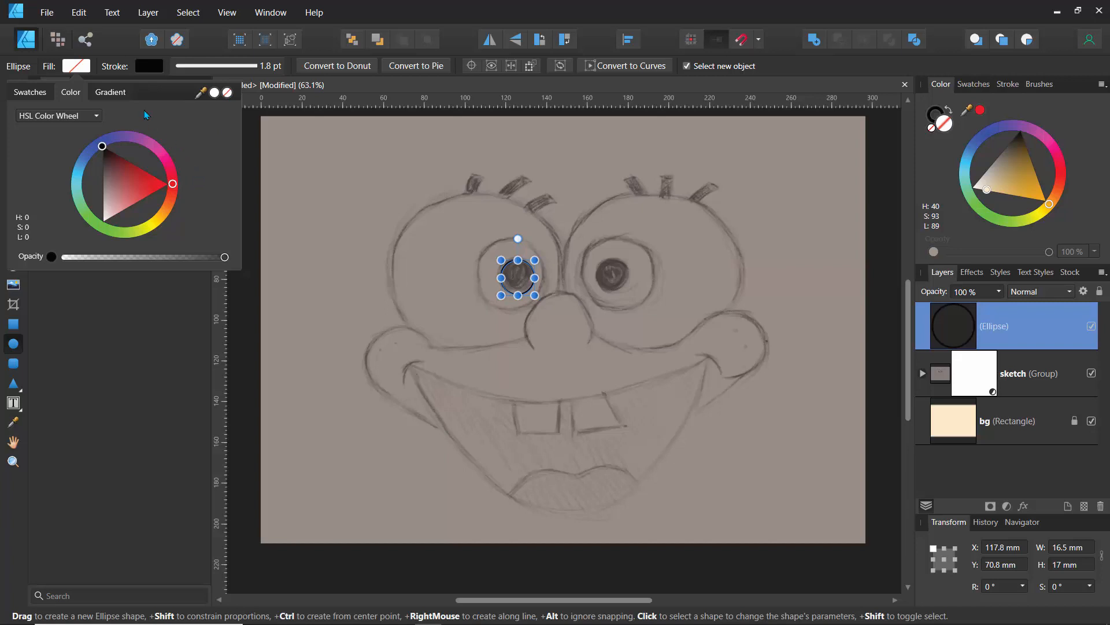
pyautogui.click(67, 71)
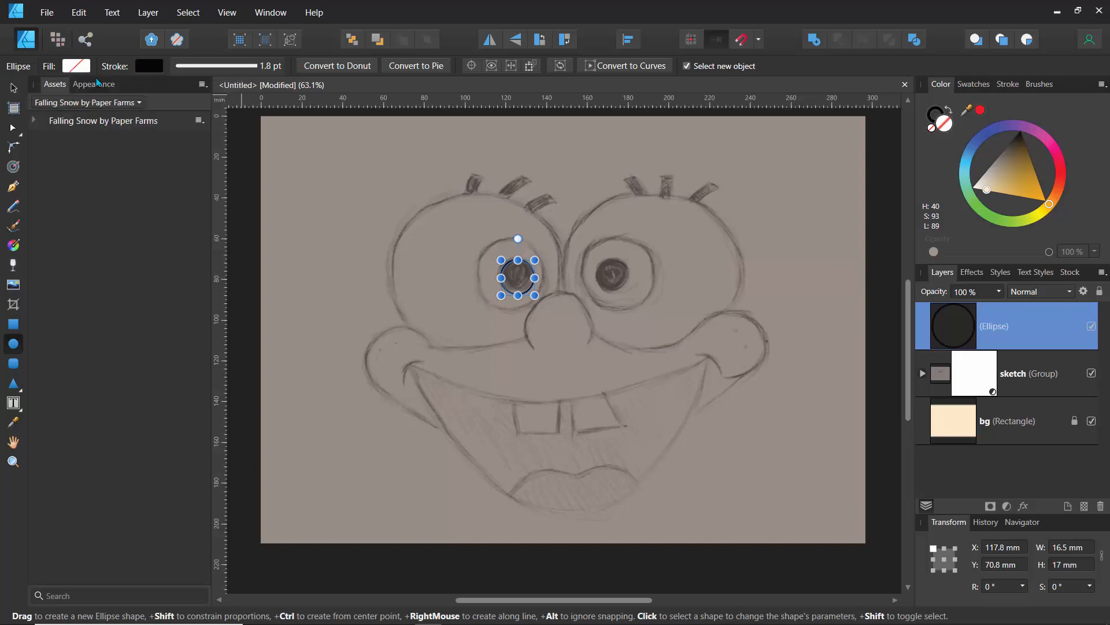
pyautogui.click(75, 66)
pyautogui.click(71, 93)
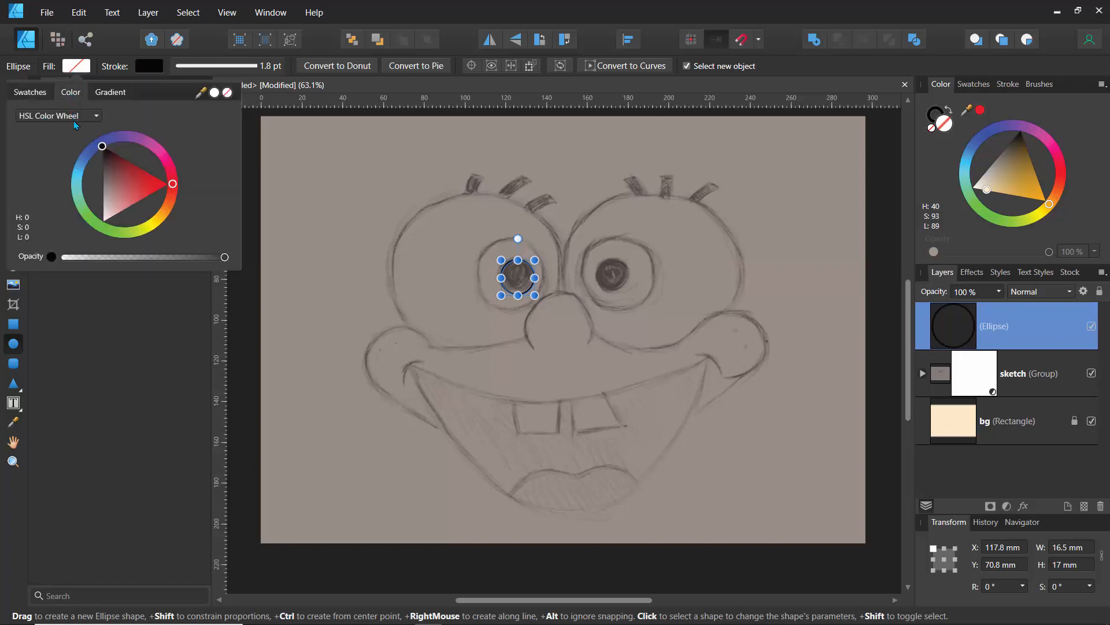
pyautogui.click(102, 148)
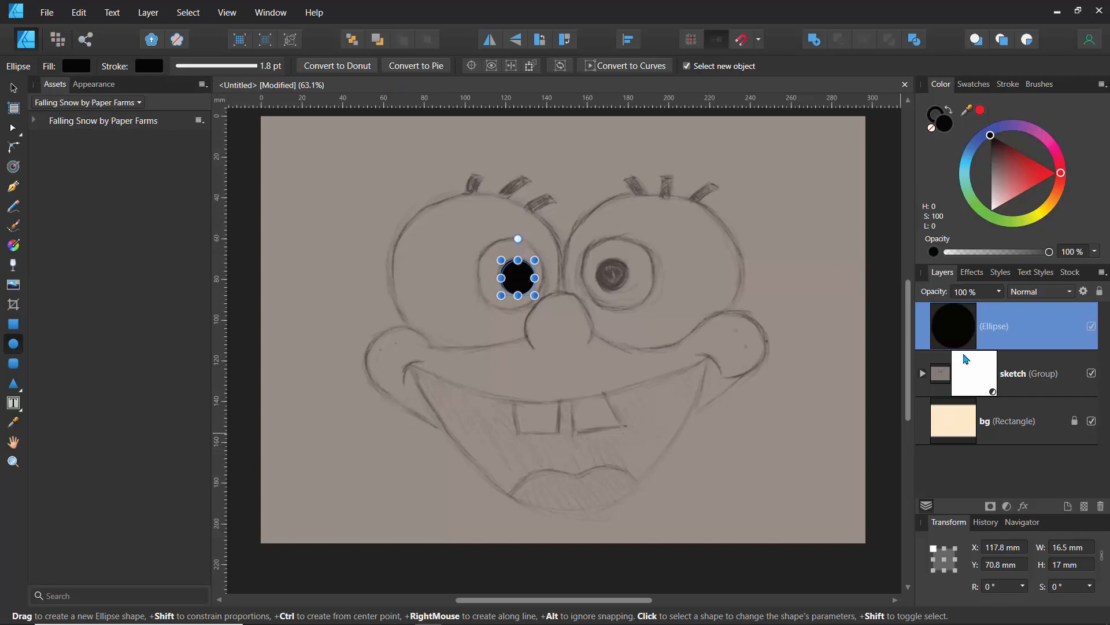
# Detach the Navigator and Layers panels as floating panels and make the Layers panel tall enough to show every layer
pyautogui.click(1009, 521)
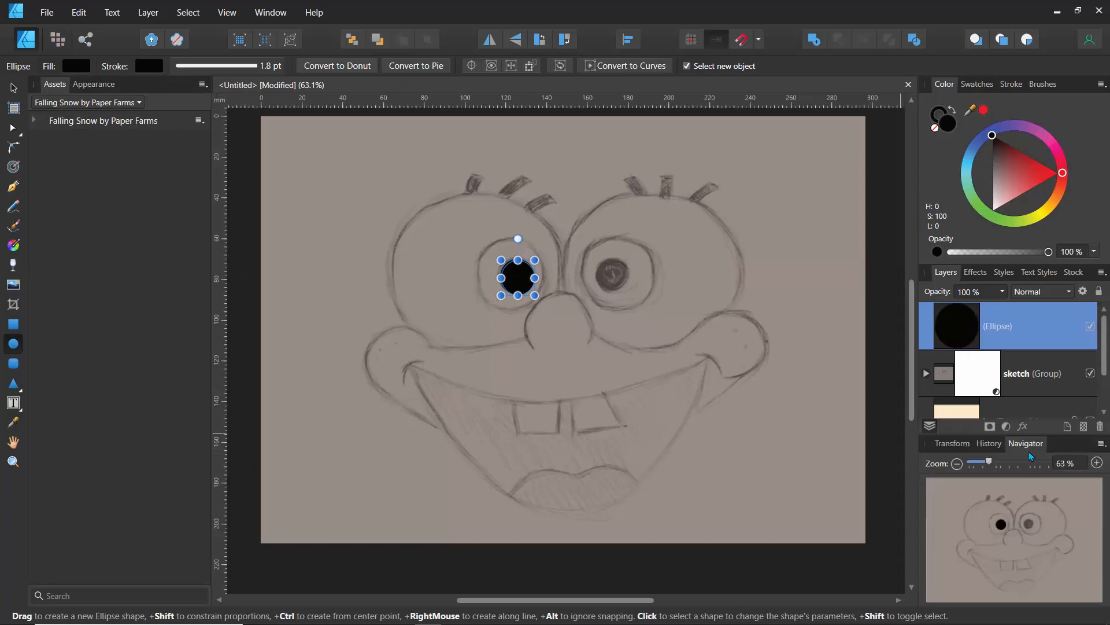
pyautogui.moveTo(1028, 450); pyautogui.dragTo(86, 156)
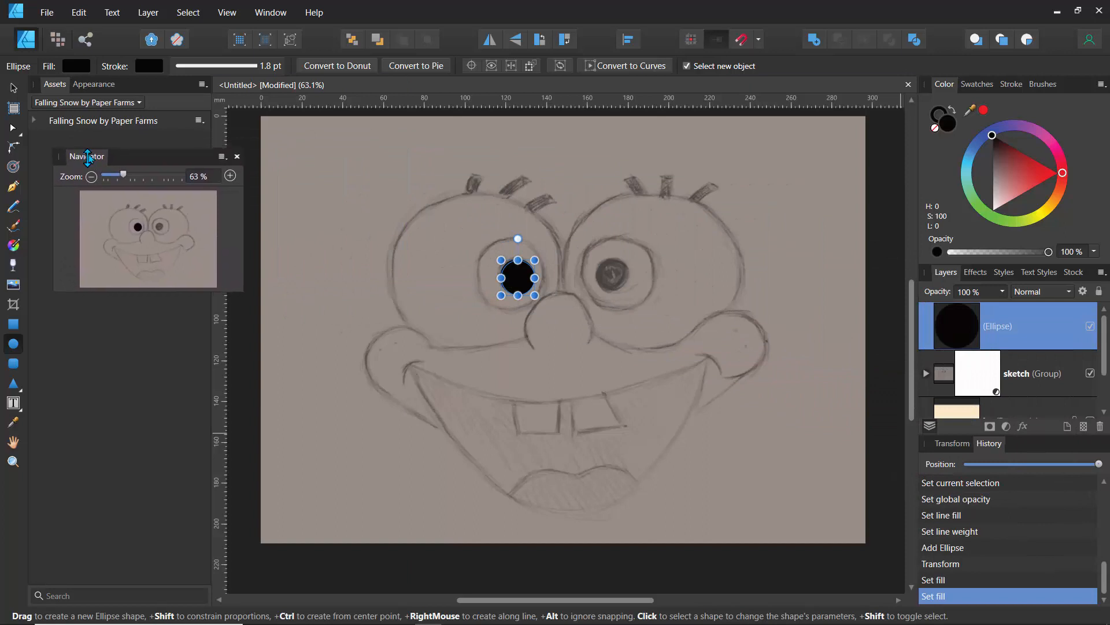
pyautogui.moveTo(949, 278); pyautogui.dragTo(857, 131)
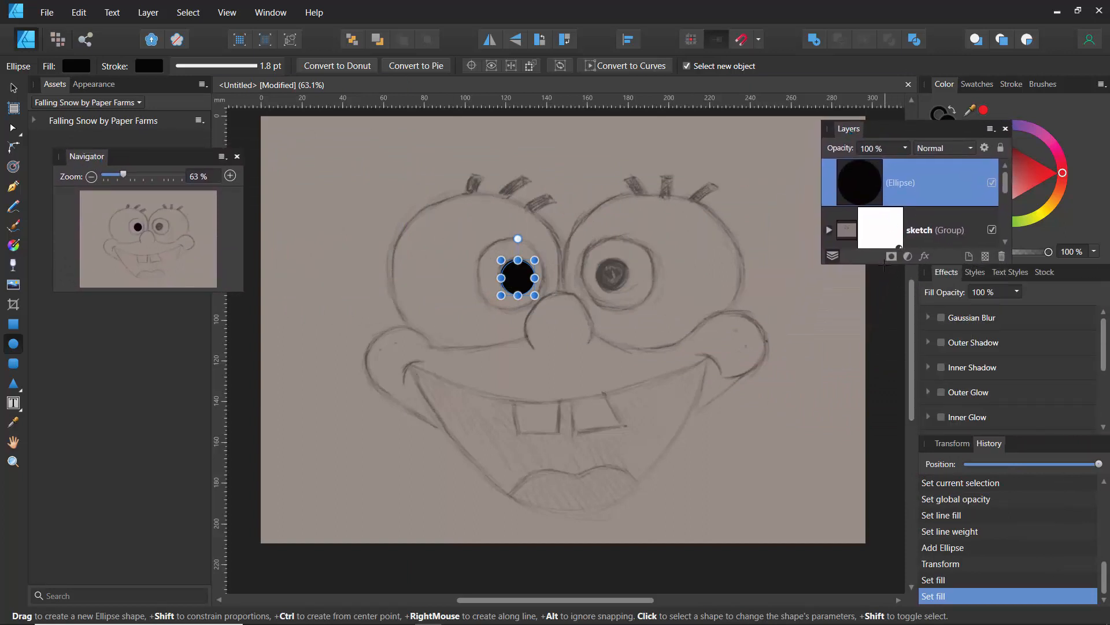
pyautogui.moveTo(880, 267); pyautogui.dragTo(878, 586)
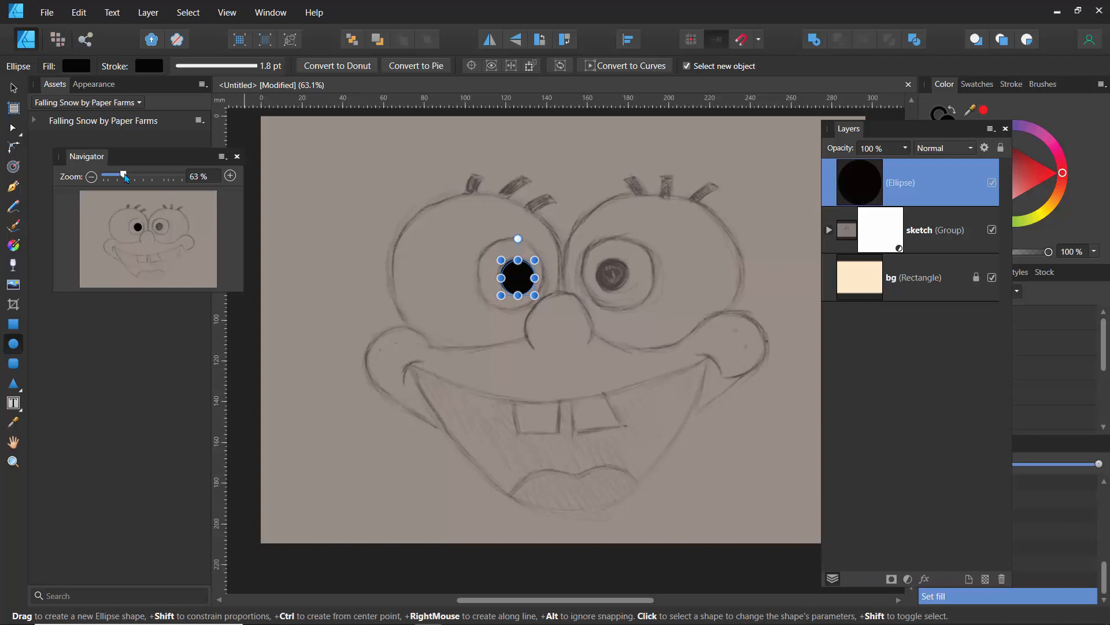
# Realign the black ellipse with the sketched left pupil, reduce its height slightly to fit, and deselect it
pyautogui.moveTo(125, 178); pyautogui.dragTo(164, 184)
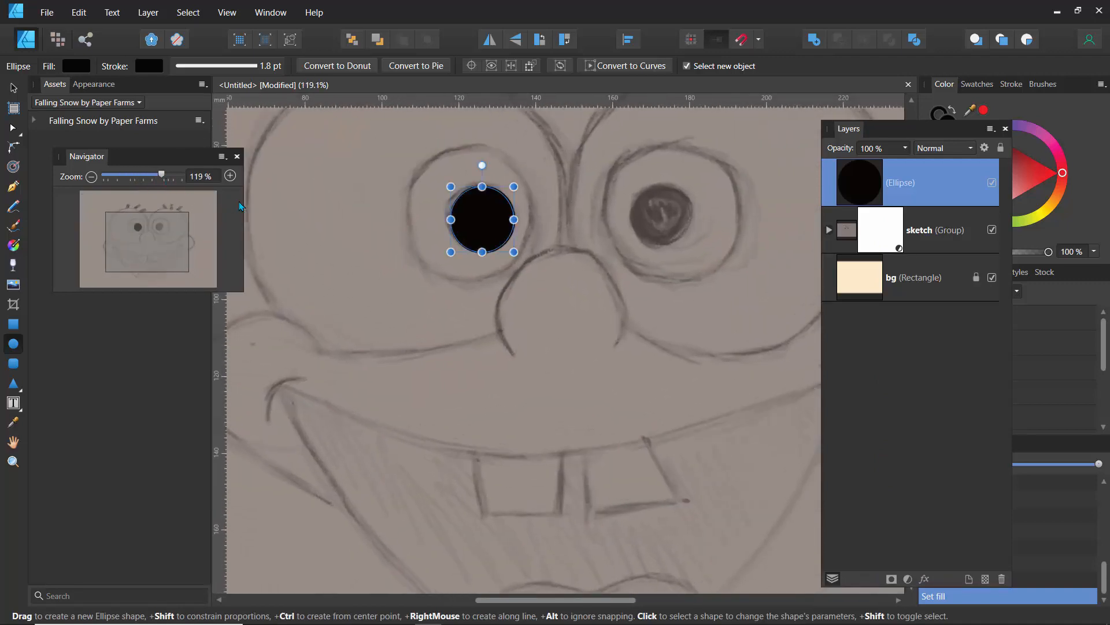
pyautogui.click(14, 91)
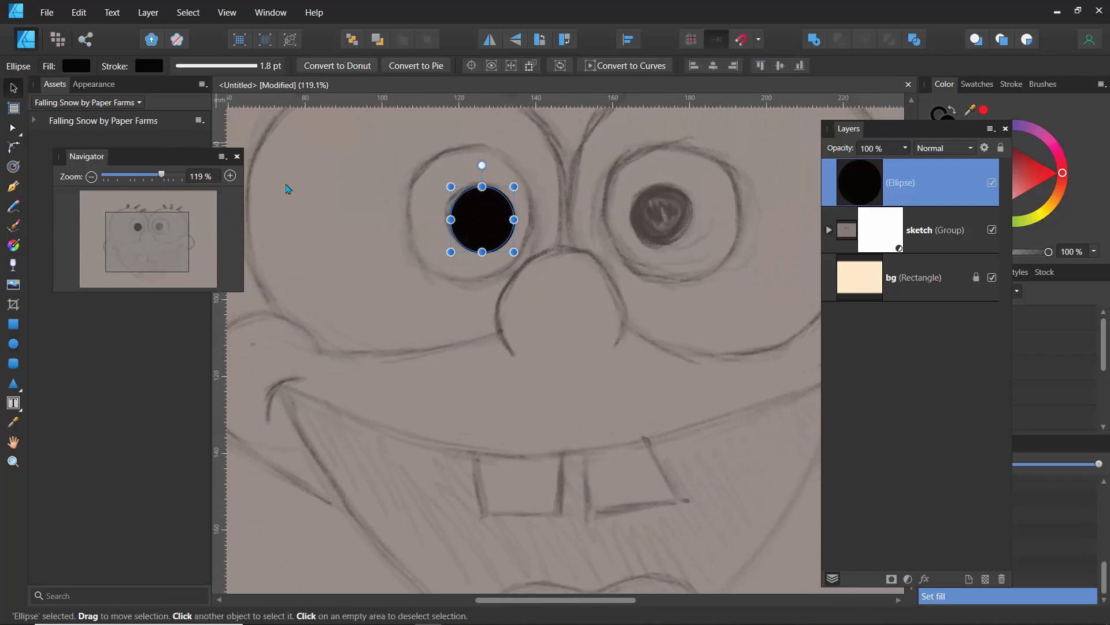
pyautogui.moveTo(468, 214); pyautogui.dragTo(366, 192)
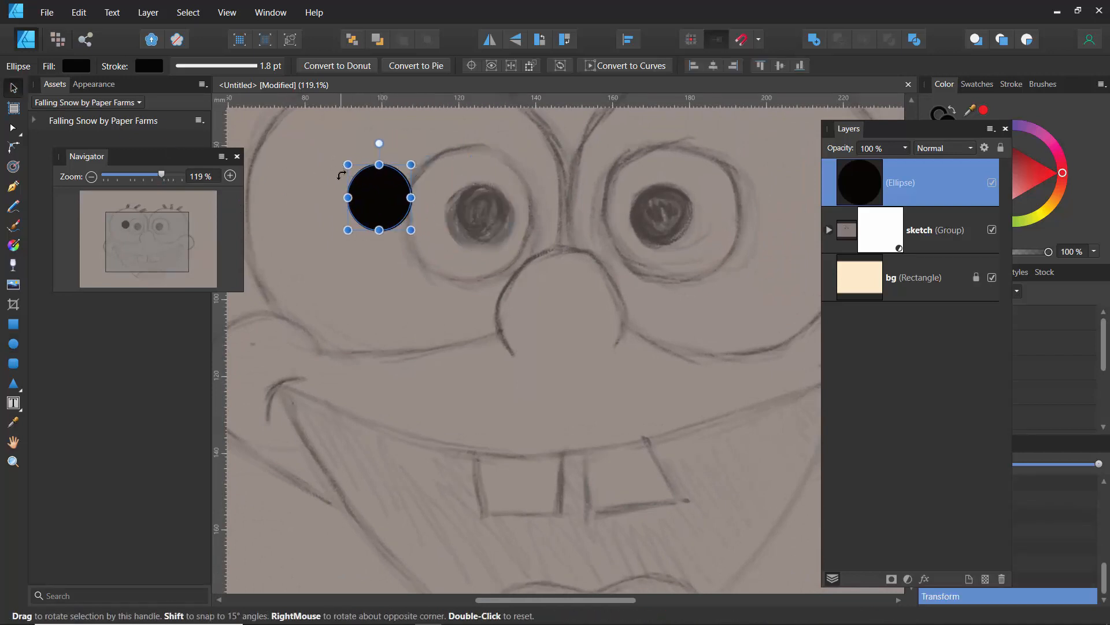
pyautogui.click(276, 152)
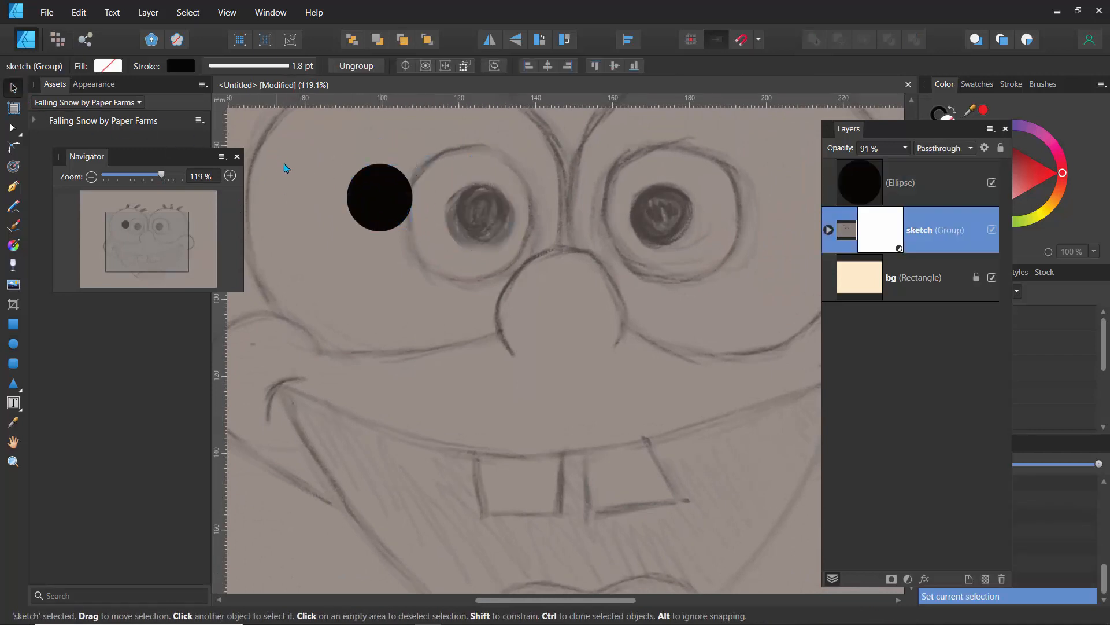
pyautogui.moveTo(382, 209); pyautogui.dragTo(480, 218)
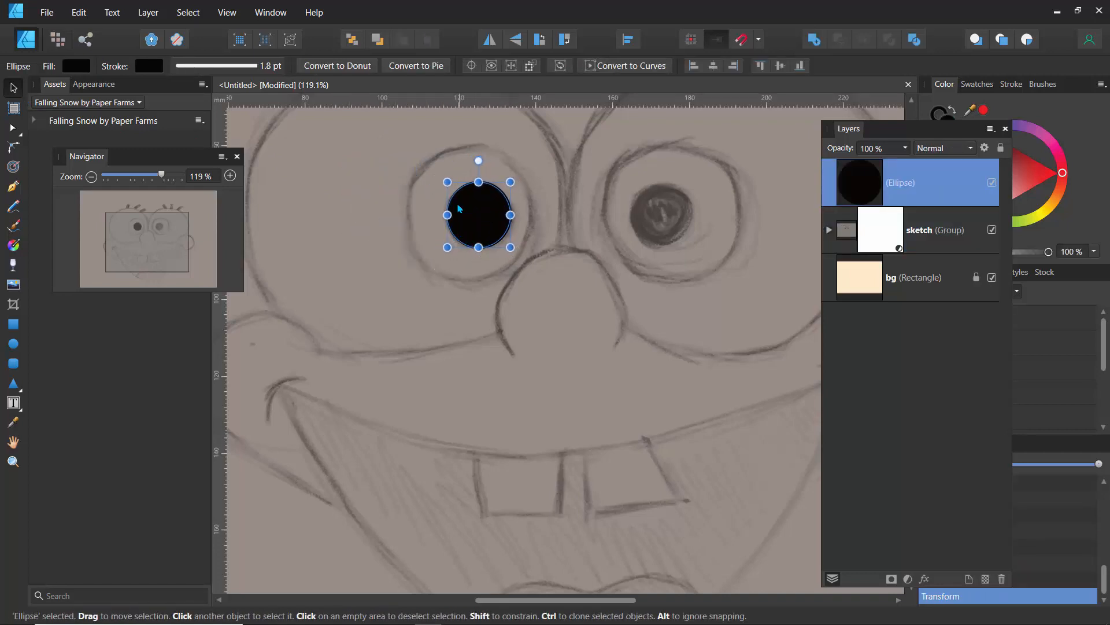
pyautogui.moveTo(447, 183); pyautogui.dragTo(447, 215)
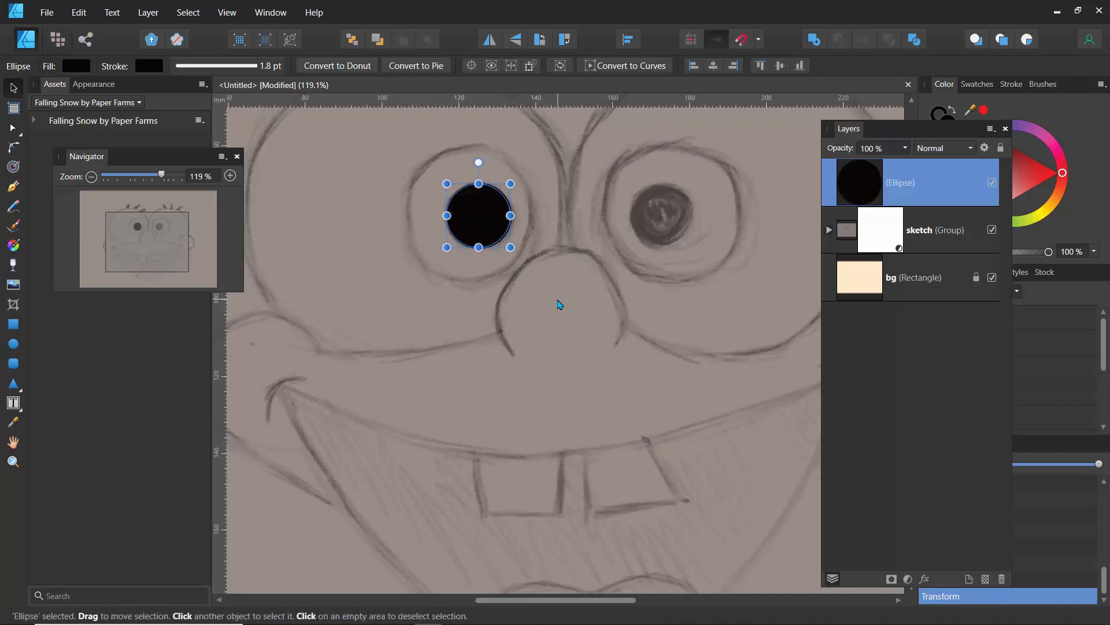
pyautogui.hotkey('ctrl', 'd')
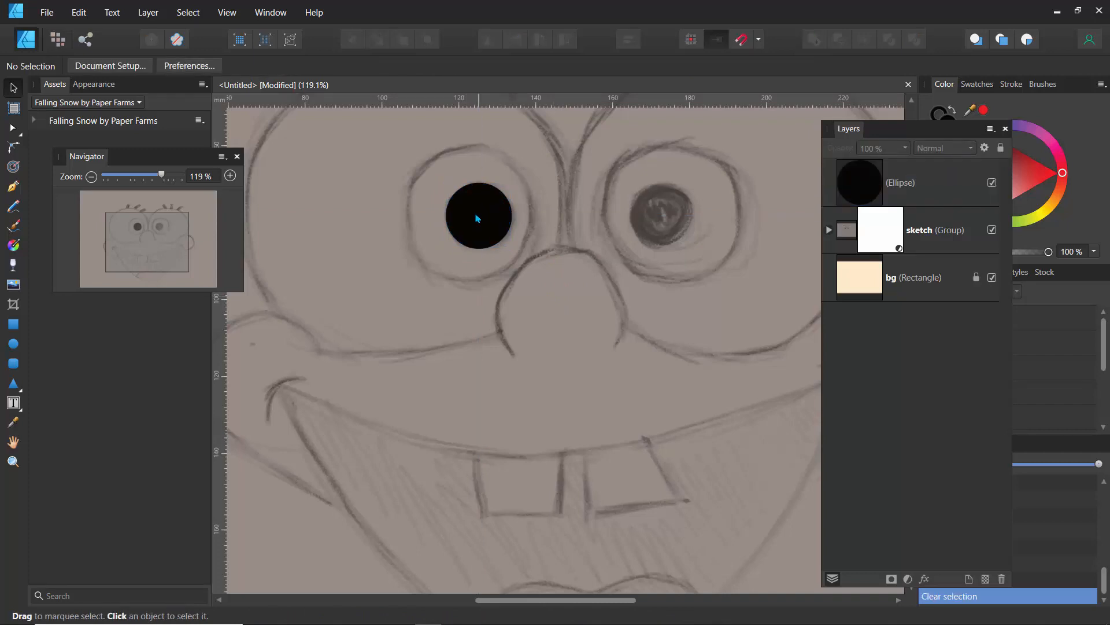
# Duplicate the black pupil ellipse onto the right eye and reduce the copy slightly to fit the sketched pupil
pyautogui.click(477, 218)
pyautogui.moveTo(478, 218); pyautogui.dragTo(662, 185)
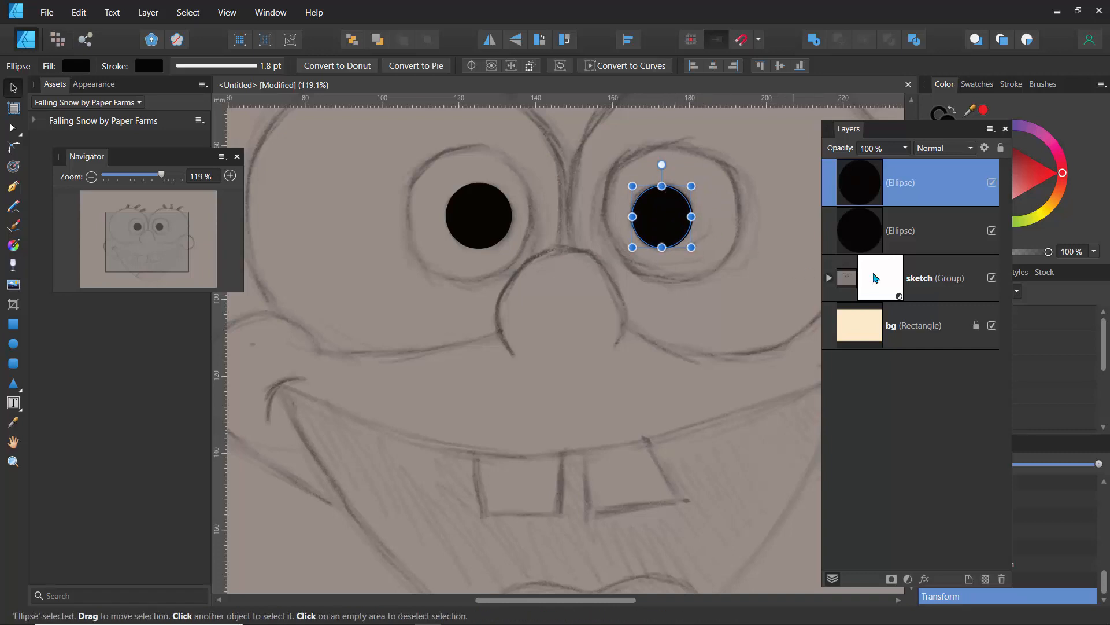
# Try a different opacity on the sketch group's Levels adjustment and return it to 100%
pyautogui.click(878, 278)
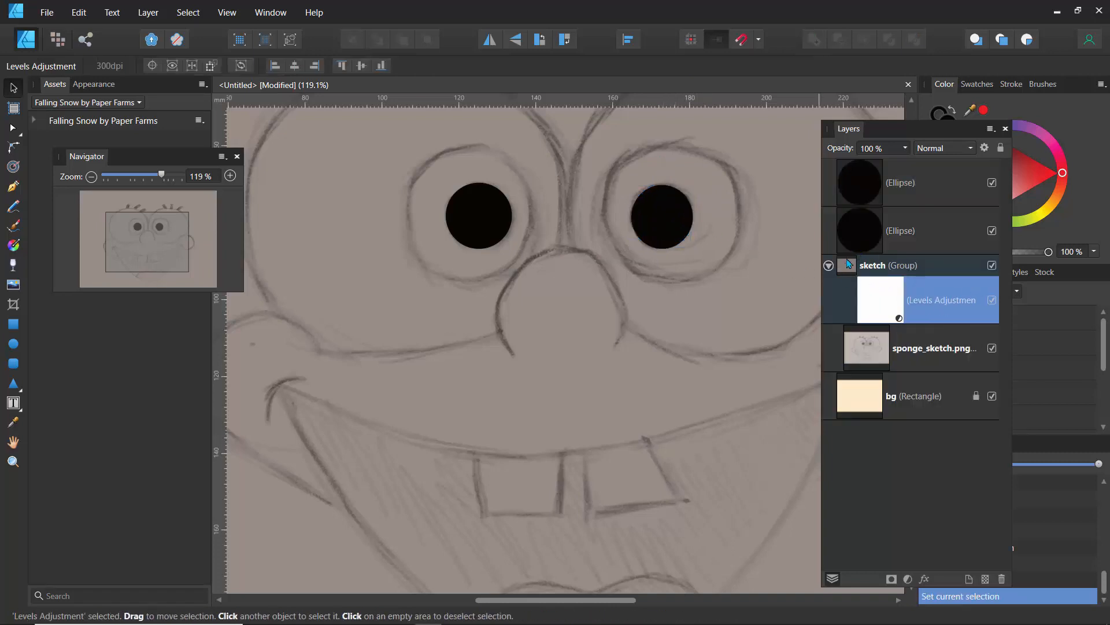
pyautogui.click(829, 266)
pyautogui.click(905, 148)
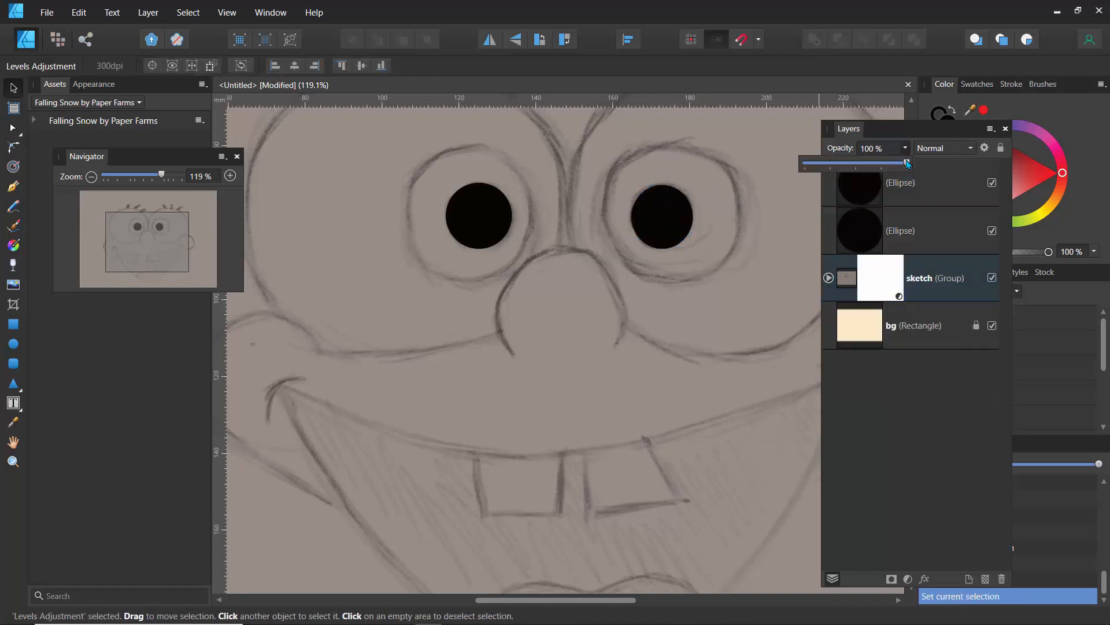
pyautogui.moveTo(906, 163)
pyautogui.mouseDown()
pyautogui.moveTo(800, 162)
pyautogui.moveTo(868, 184)
pyautogui.moveTo(925, 184)
pyautogui.mouseUp()
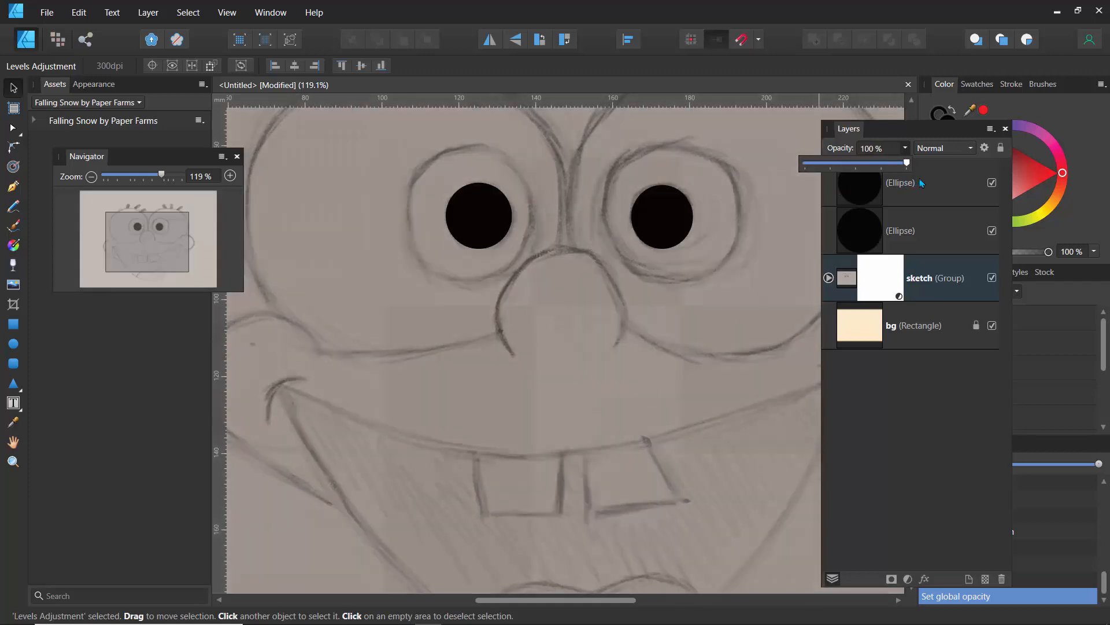
pyautogui.click(850, 283)
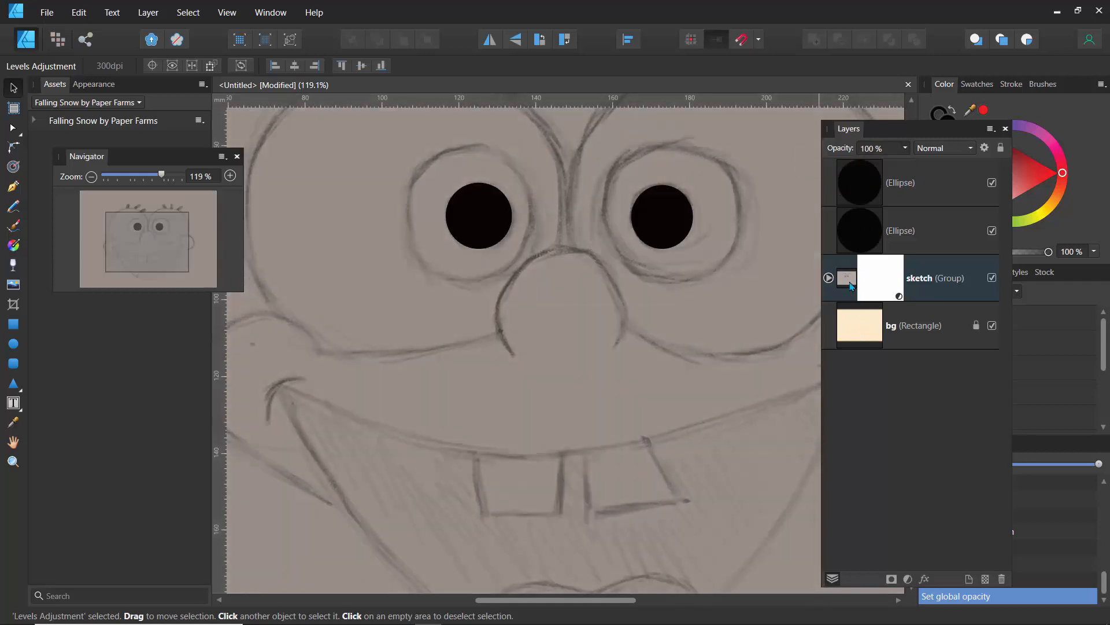
# Name the left pupil's ellipse layer pupil_l and the right pupil's ellipse layer pupil_right
pyautogui.click(857, 201)
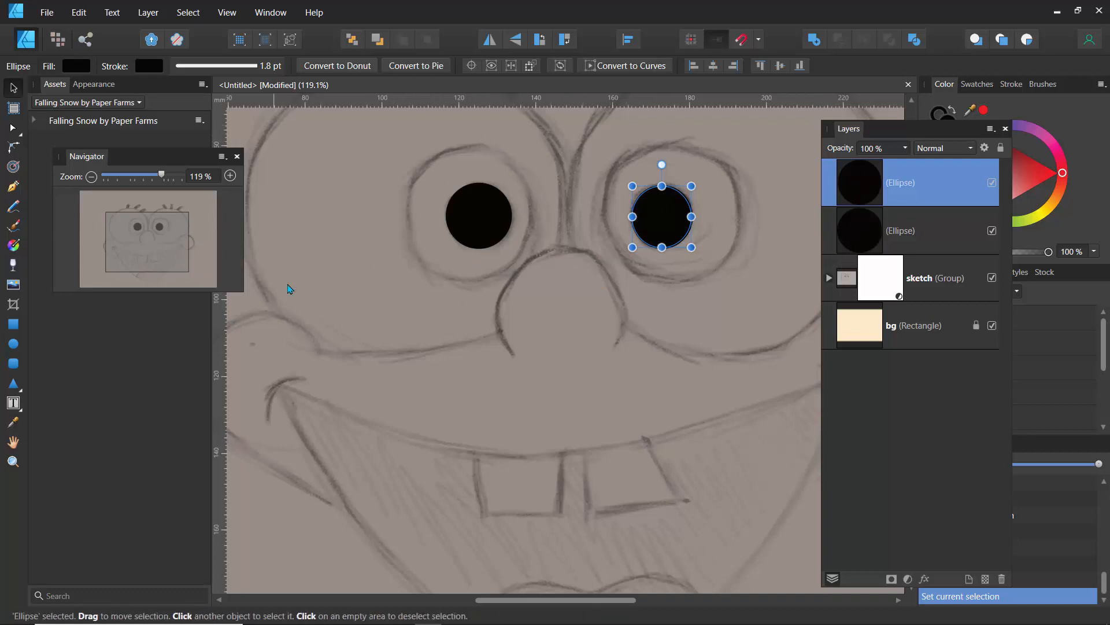
pyautogui.click(862, 231)
pyautogui.click(860, 196)
pyautogui.click(860, 234)
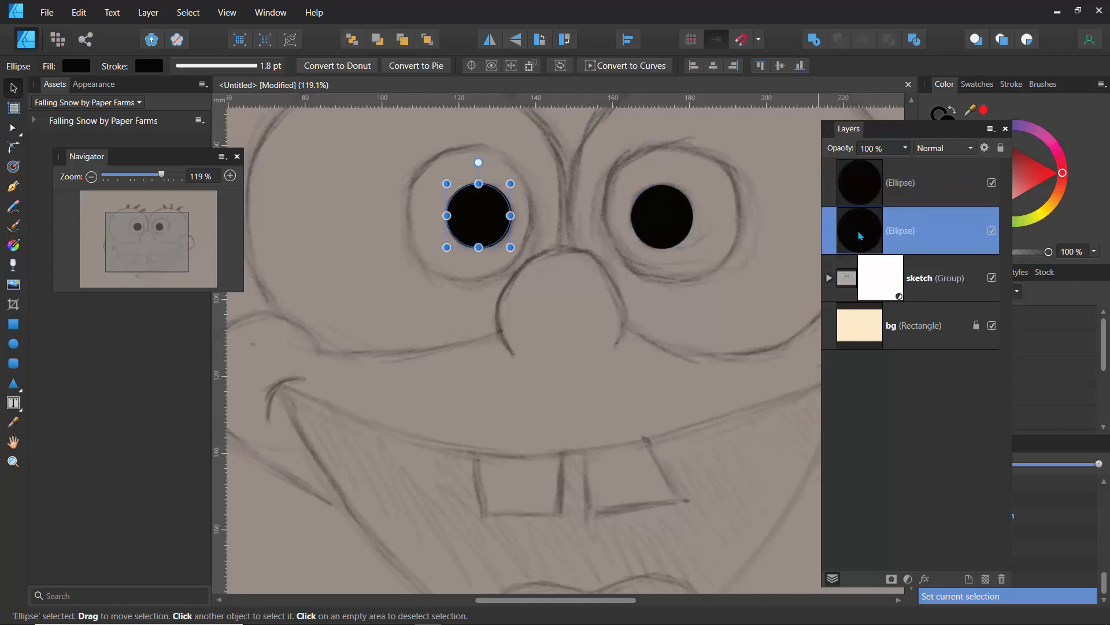
pyautogui.doubleClick(914, 233)
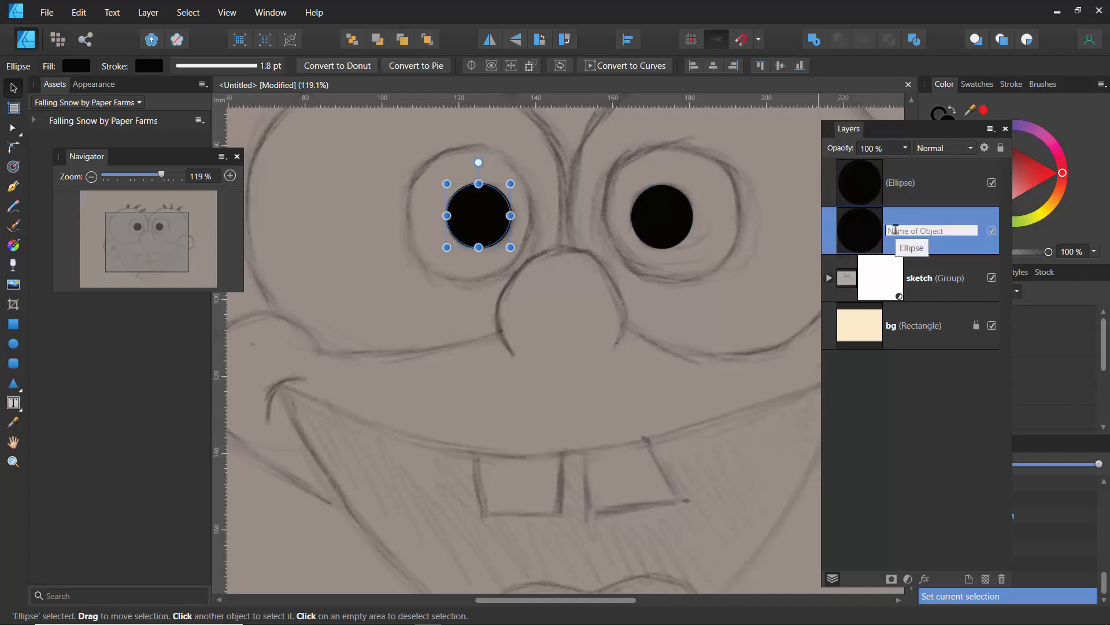
pyautogui.write('pupil_l')
pyautogui.press('Return')
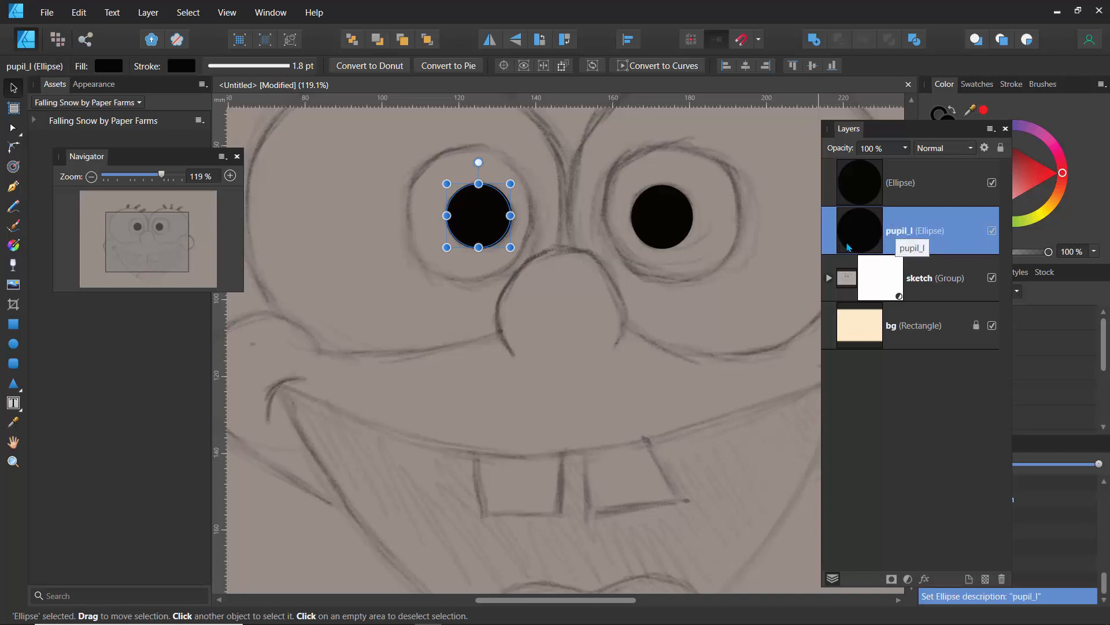
pyautogui.doubleClick(895, 183)
pyautogui.write('pupil_right')
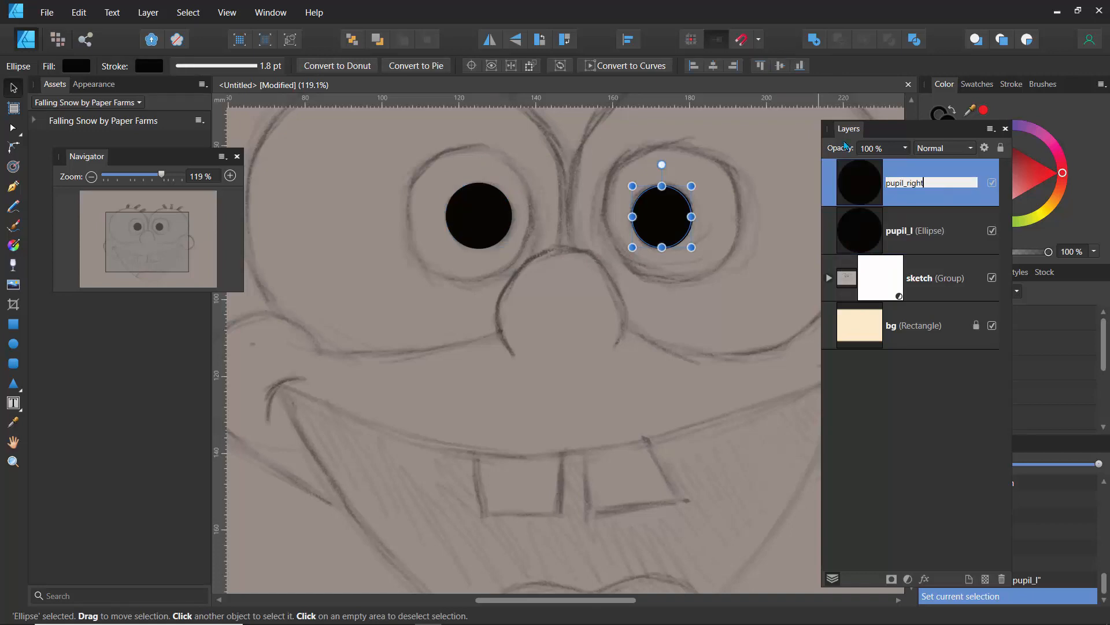
pyautogui.press('Return')
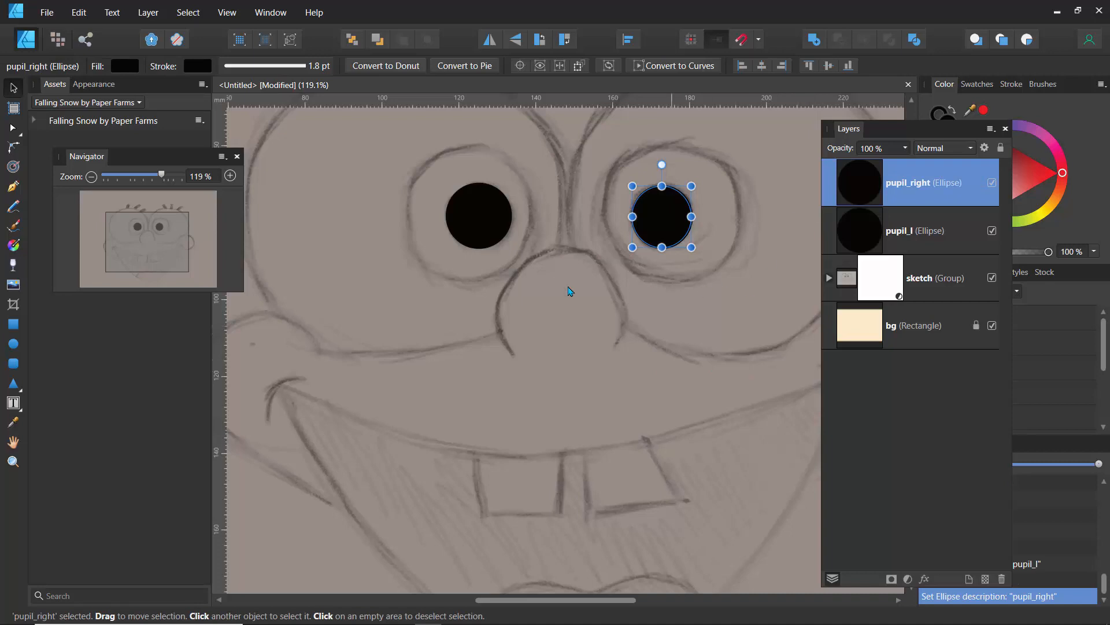
# Draw an ellipse with no fill around the left pupil and resize it to match the sketched iris outline
pyautogui.click(14, 344)
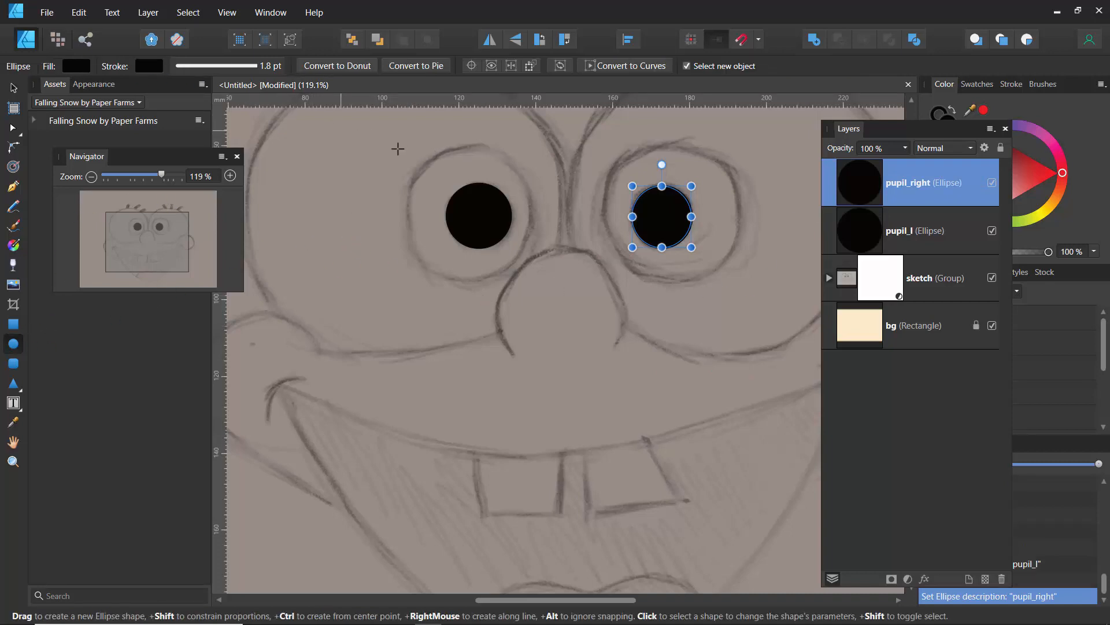
pyautogui.moveTo(400, 132); pyautogui.dragTo(536, 282)
pyautogui.press('/')
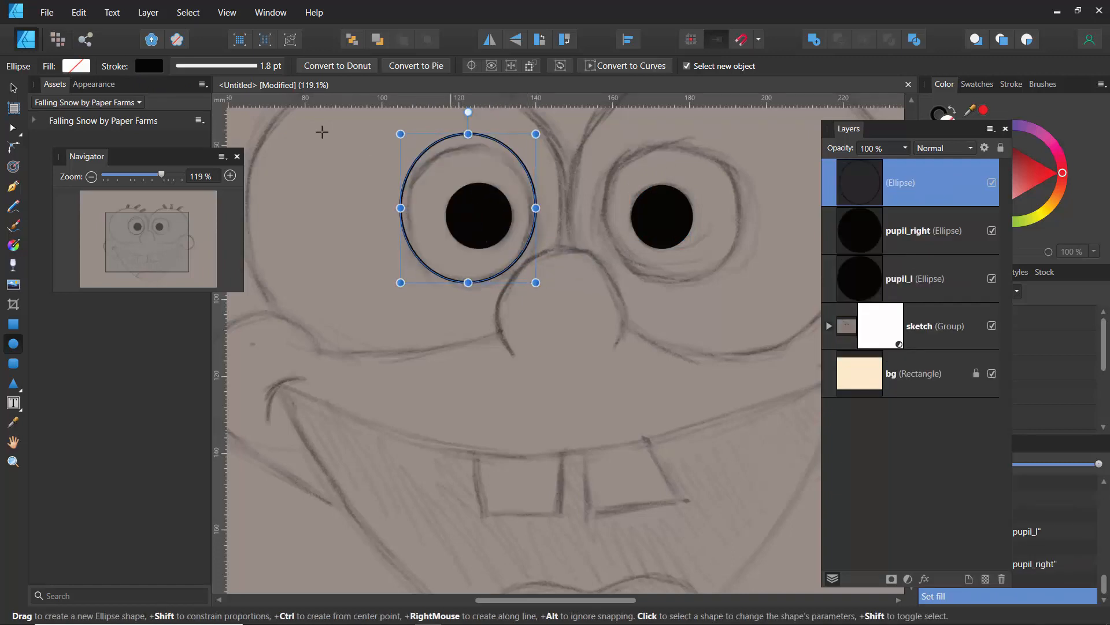
pyautogui.click(82, 67)
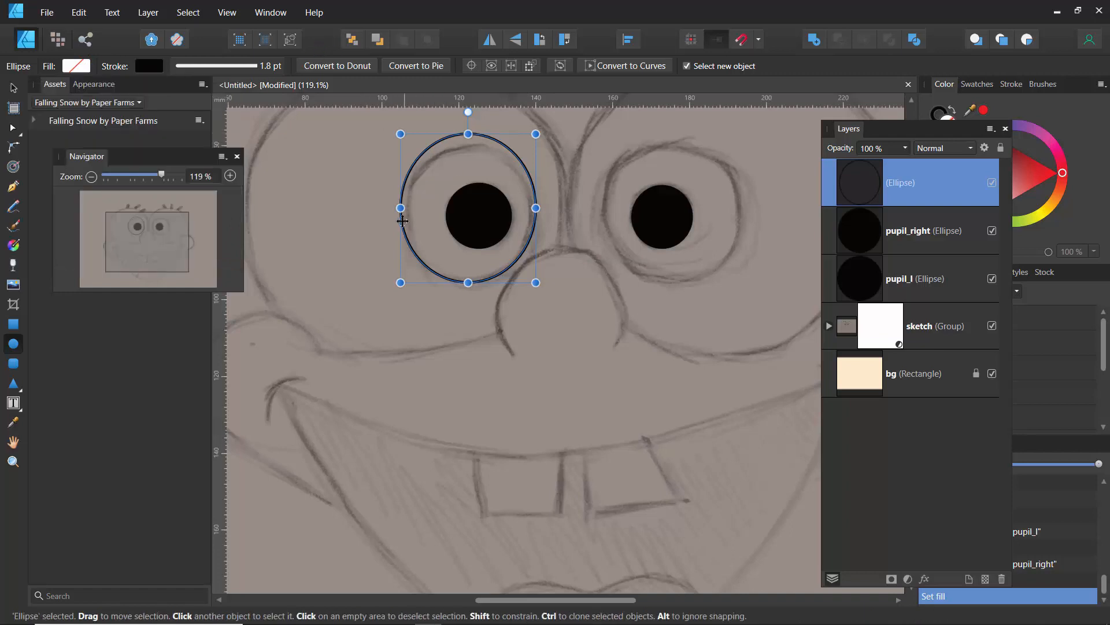
pyautogui.moveTo(400, 208)
pyautogui.mouseDown()
pyautogui.moveTo(415, 209)
pyautogui.moveTo(406, 208)
pyautogui.mouseUp()
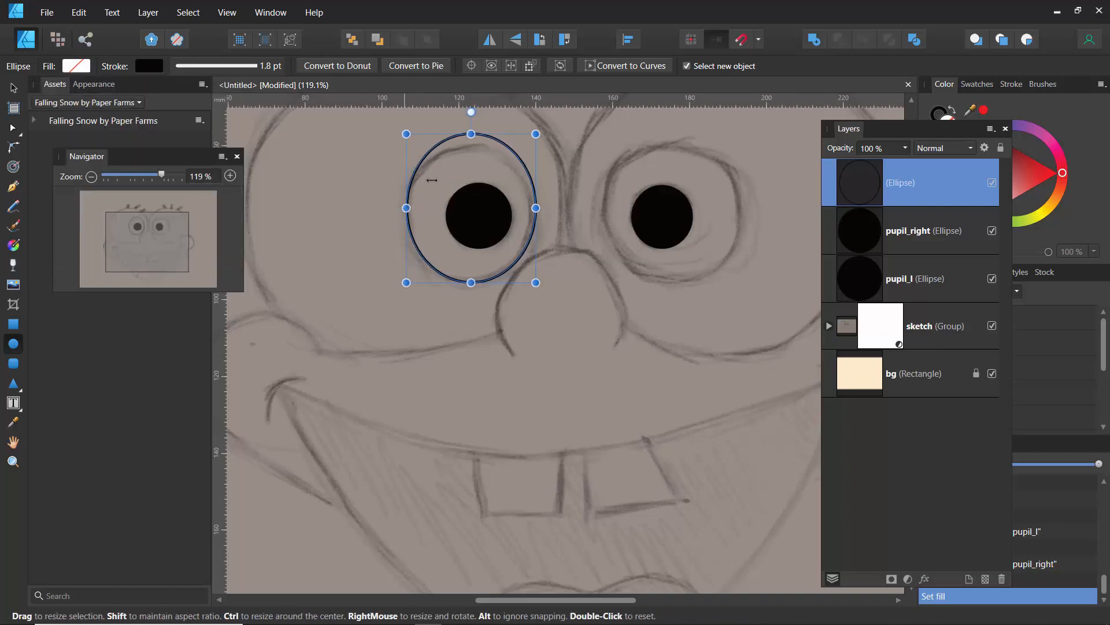
pyautogui.moveTo(471, 134); pyautogui.dragTo(471, 144)
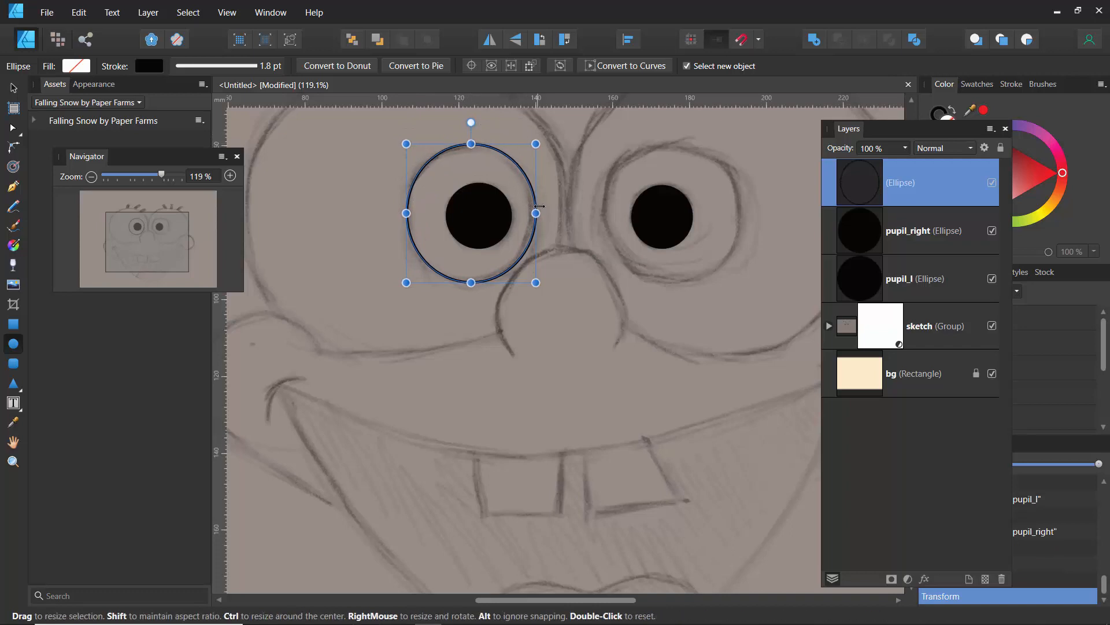
pyautogui.moveTo(537, 213)
pyautogui.mouseDown()
pyautogui.moveTo(520, 213)
pyautogui.moveTo(530, 213)
pyautogui.mouseUp()
pyautogui.moveTo(406, 213)
pyautogui.mouseDown()
pyautogui.moveTo(426, 213)
pyautogui.moveTo(405, 212)
pyautogui.mouseUp()
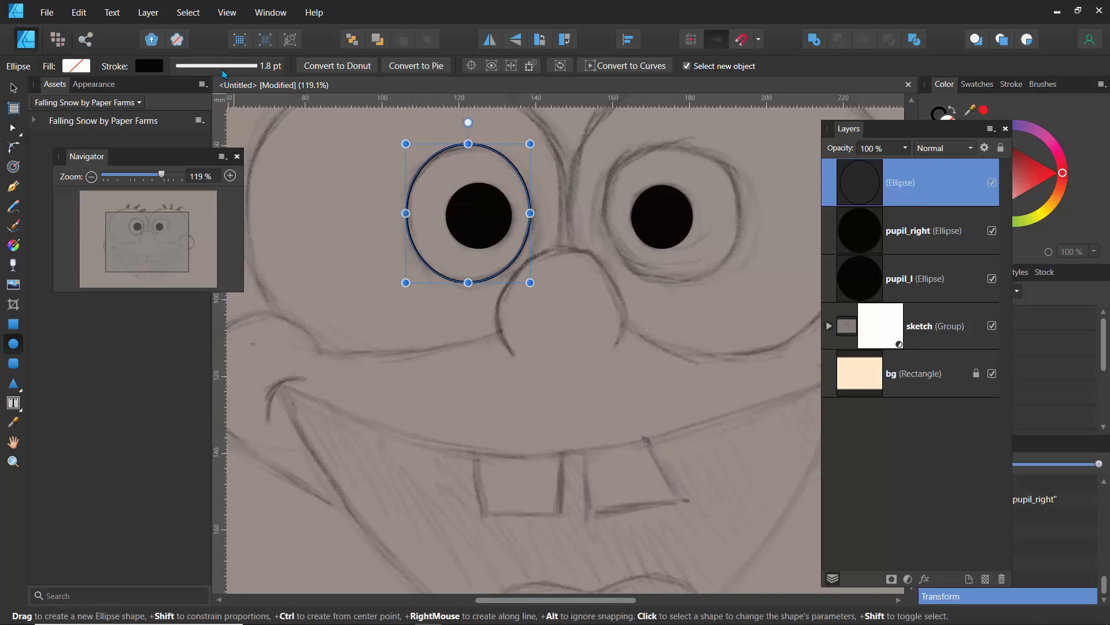
# Set the left iris ellipse's stroke width to 3 pt and deselect it
pyautogui.click(224, 74)
pyautogui.moveTo(199, 117); pyautogui.dragTo(202, 121)
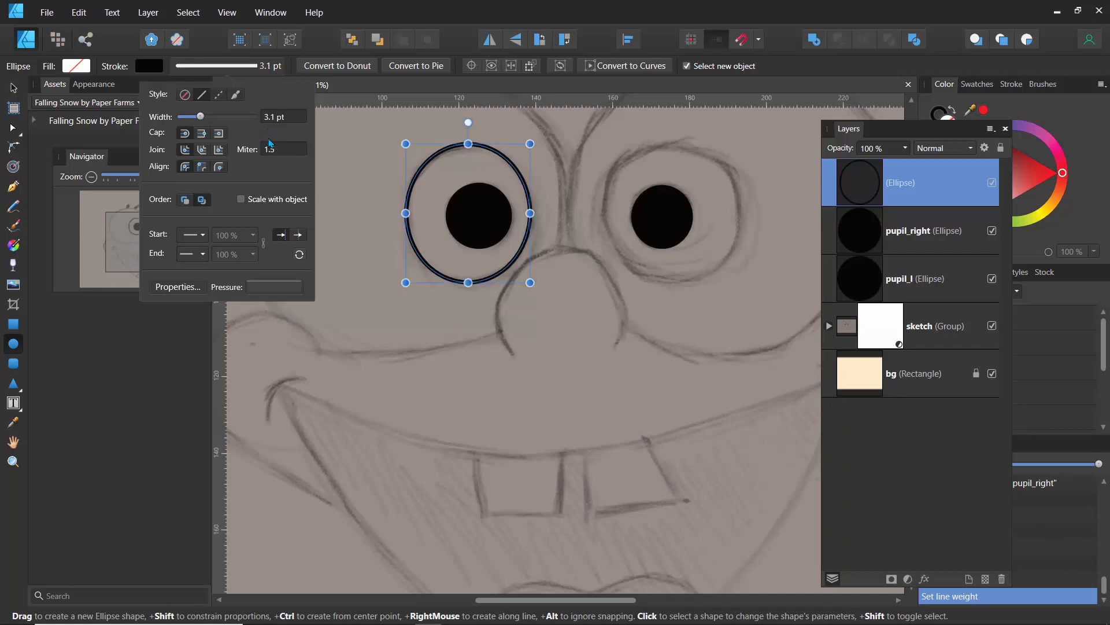
pyautogui.click(270, 121)
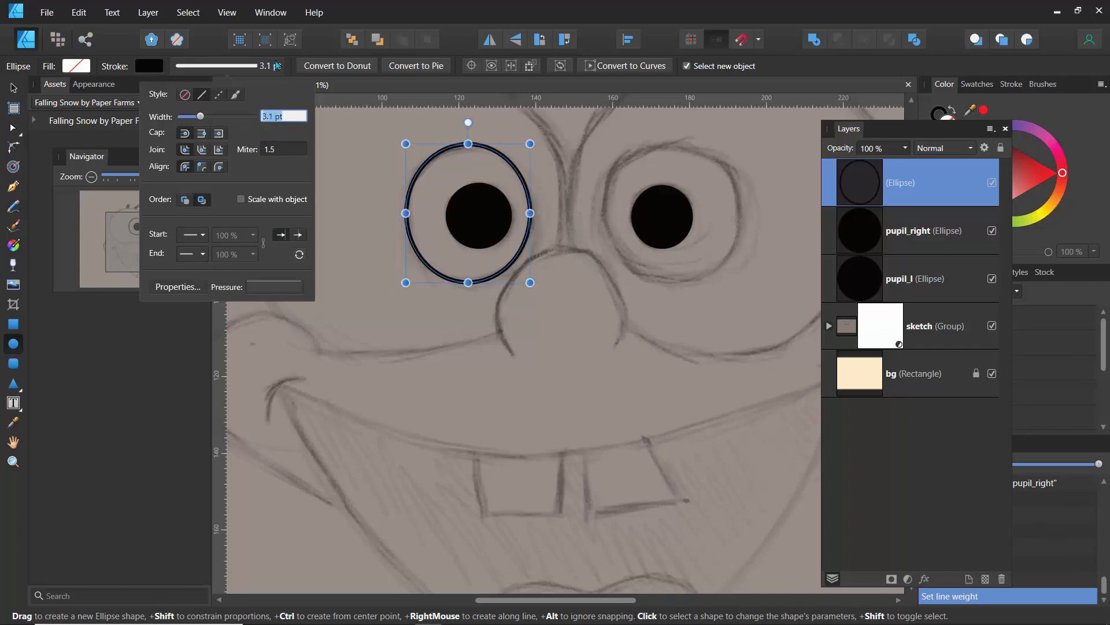
pyautogui.write('3')
pyautogui.press('Return')
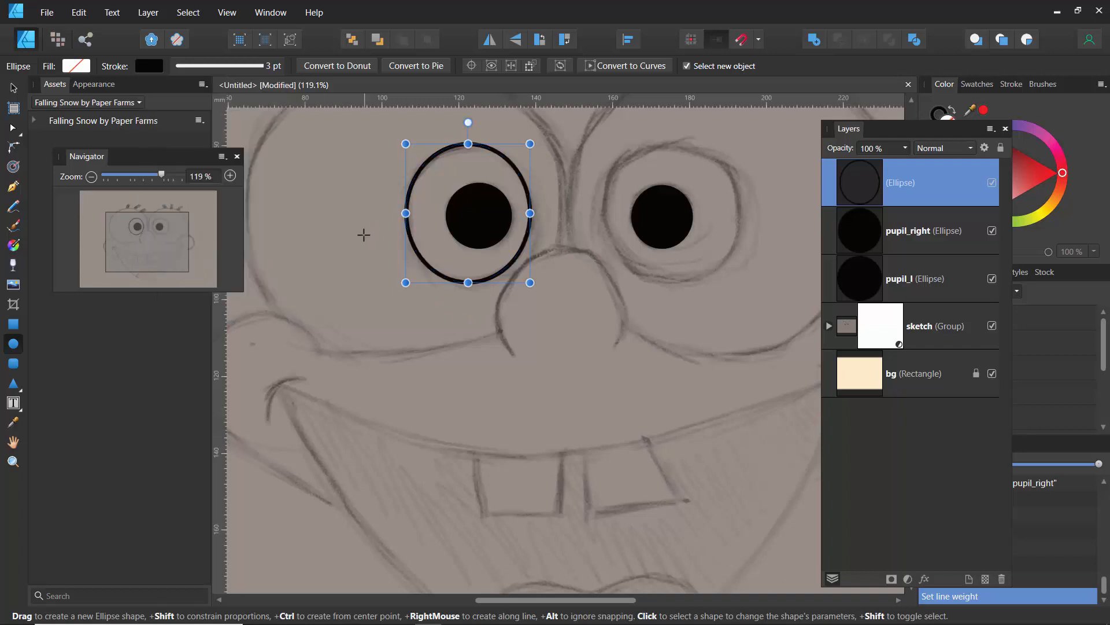
pyautogui.click(379, 223)
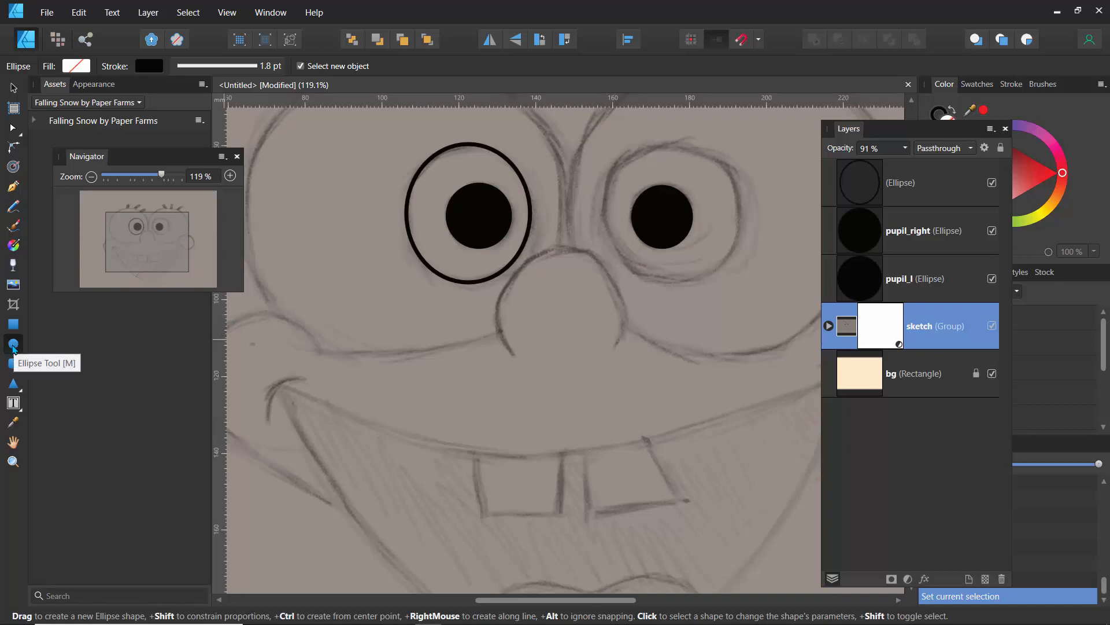
# Draw an unfilled ellipse about 37 mm high with a 3 pt black stroke around the right pupil and fit it to the sketched iris
pyautogui.moveTo(609, 150); pyautogui.dragTo(740, 281)
pyautogui.moveTo(675, 150); pyautogui.dragTo(675, 139)
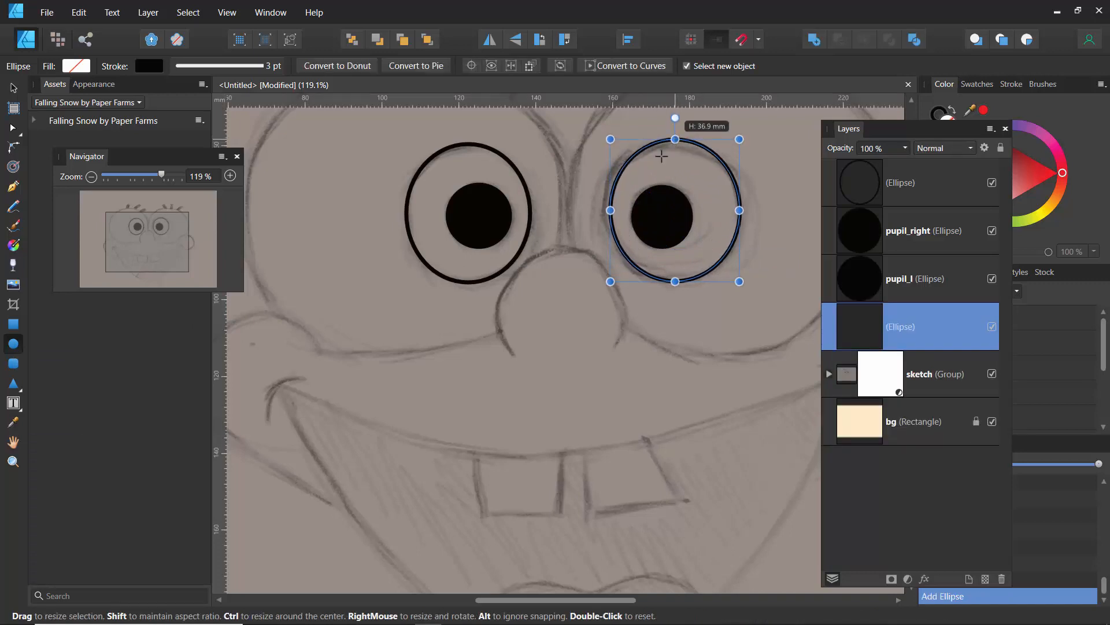
pyautogui.moveTo(613, 213); pyautogui.dragTo(602, 211)
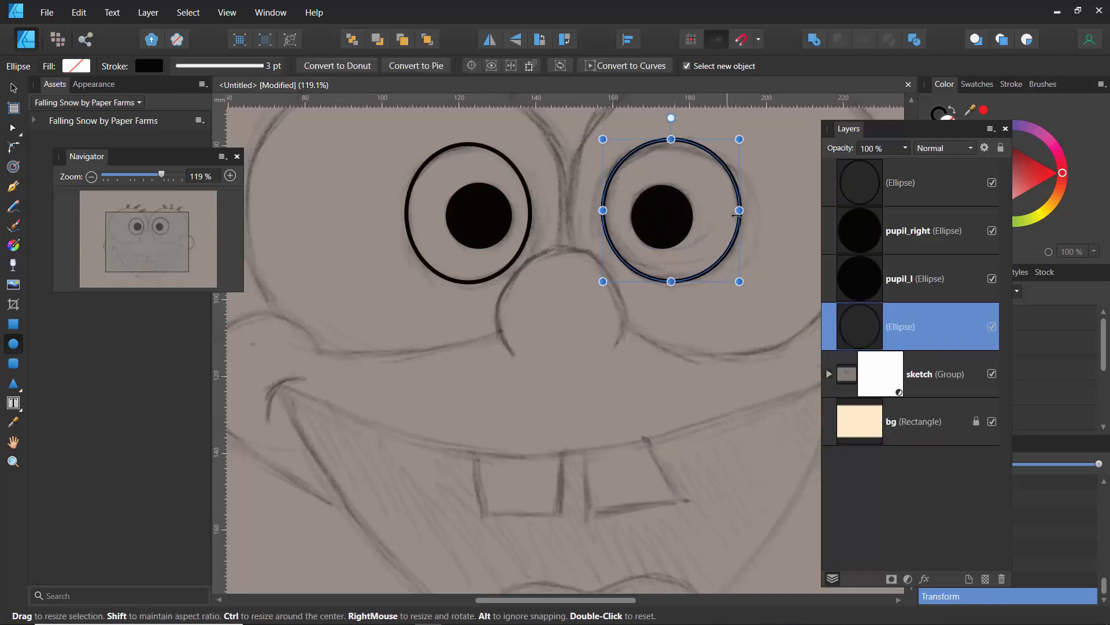
pyautogui.moveTo(739, 210); pyautogui.dragTo(742, 211)
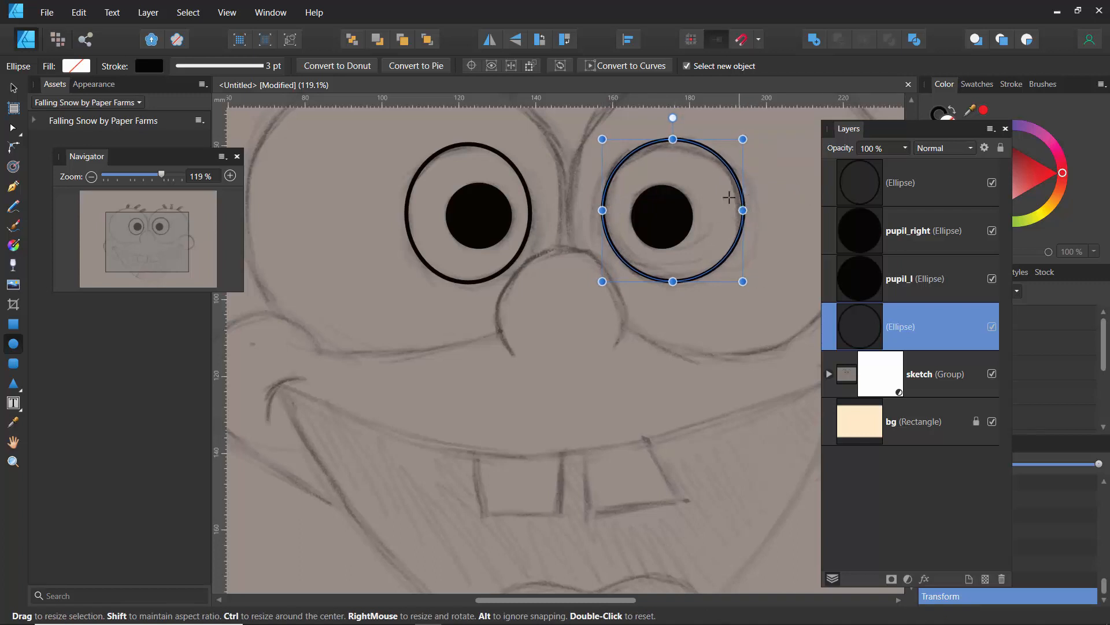
pyautogui.moveTo(672, 148); pyautogui.dragTo(672, 138)
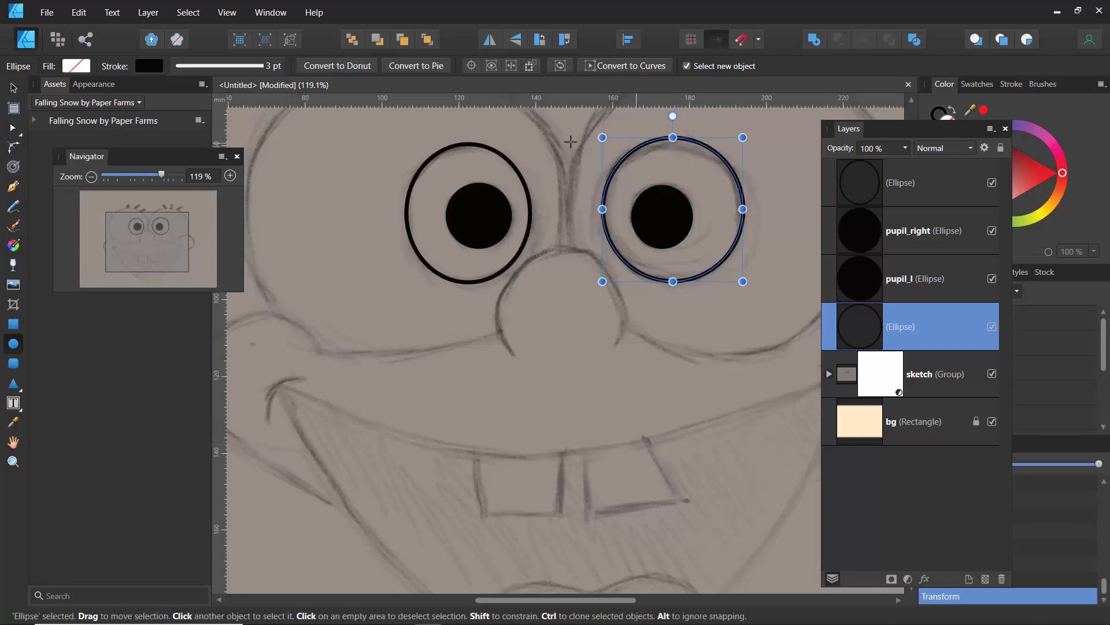
# Convert the right iris ellipse to curves and adjust its top and left nodes to follow the sketched outline
pyautogui.click(13, 88)
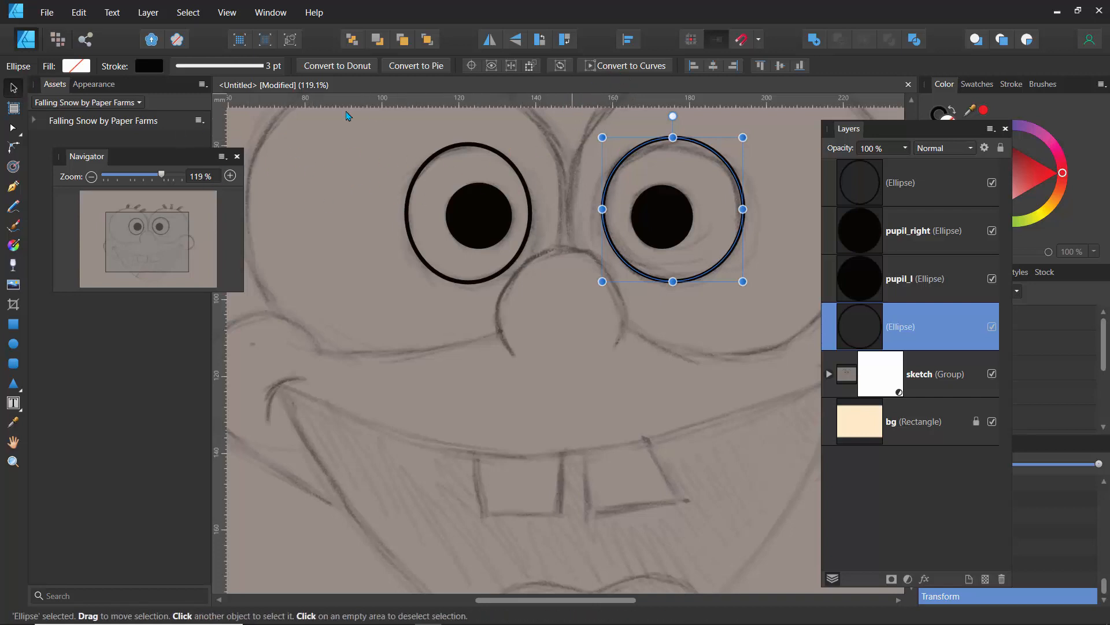
pyautogui.click(627, 68)
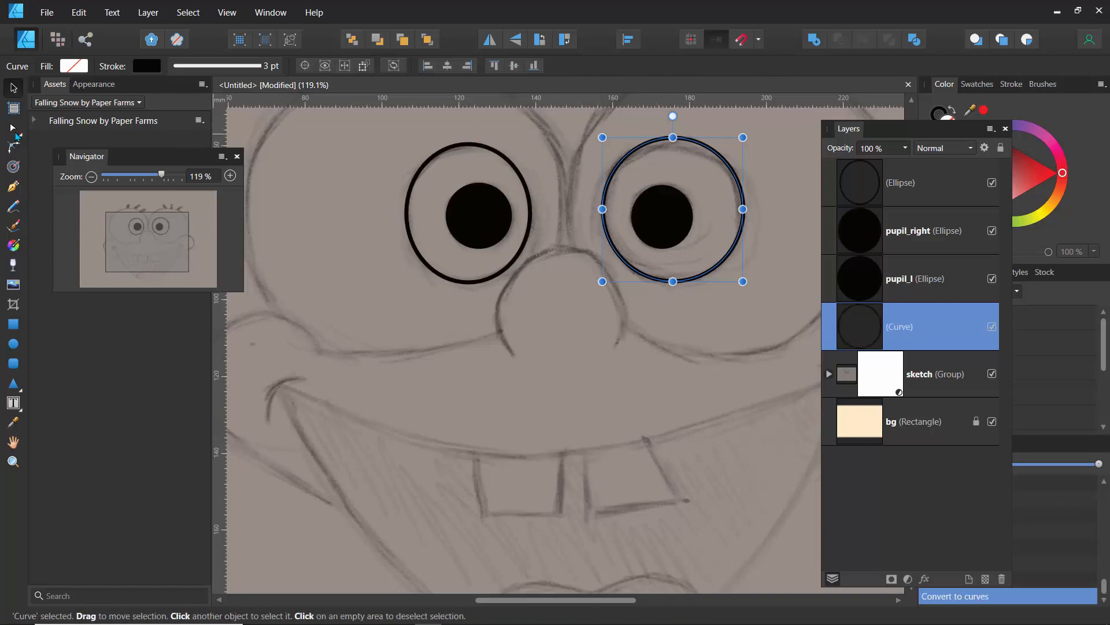
pyautogui.click(13, 127)
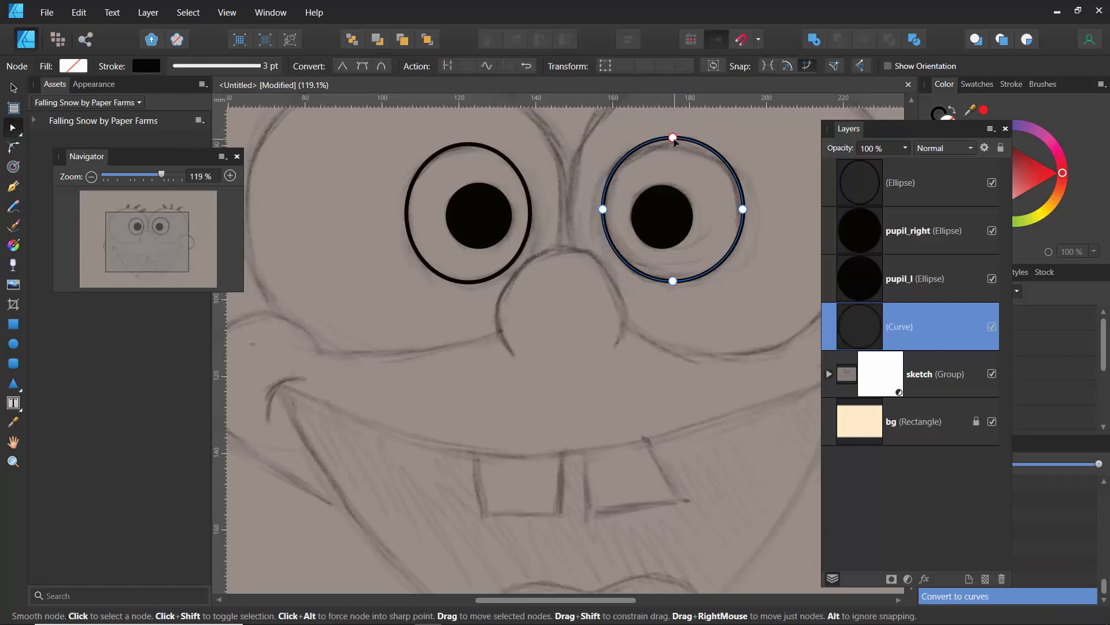
pyautogui.moveTo(673, 139)
pyautogui.mouseDown()
pyautogui.moveTo(640, 145)
pyautogui.moveTo(706, 143)
pyautogui.moveTo(670, 139)
pyautogui.mouseUp()
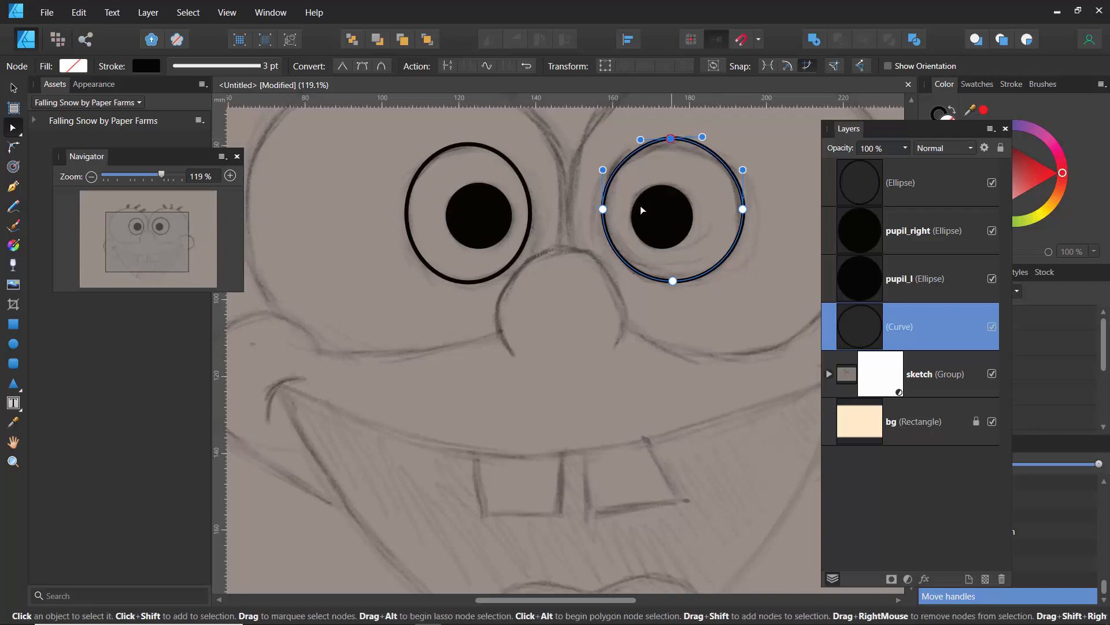
pyautogui.click(602, 208)
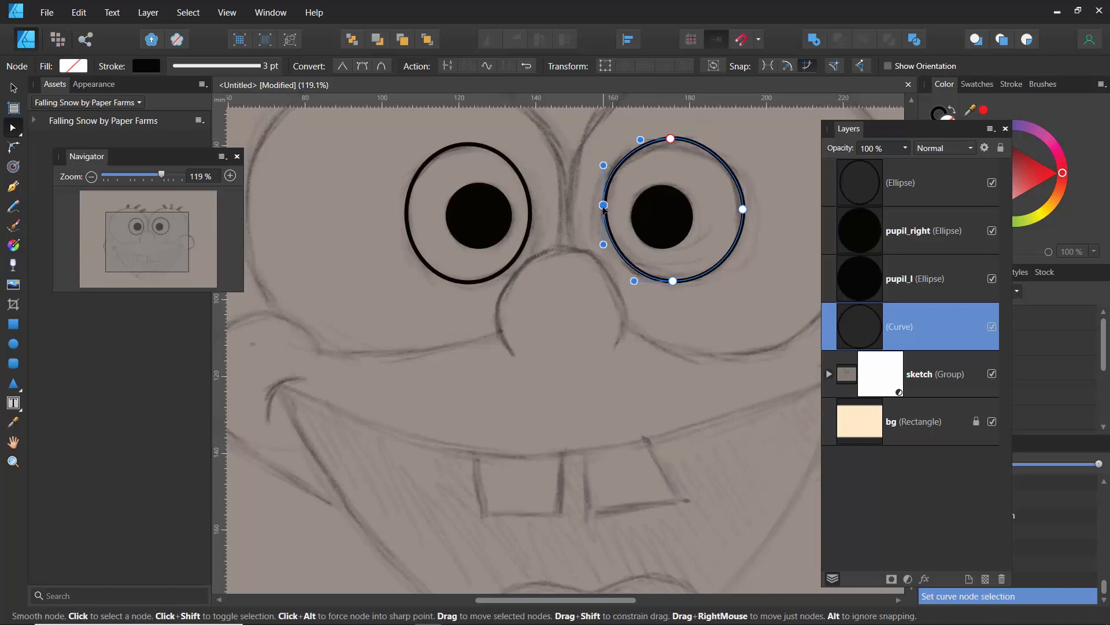
pyautogui.moveTo(603, 211); pyautogui.dragTo(602, 206)
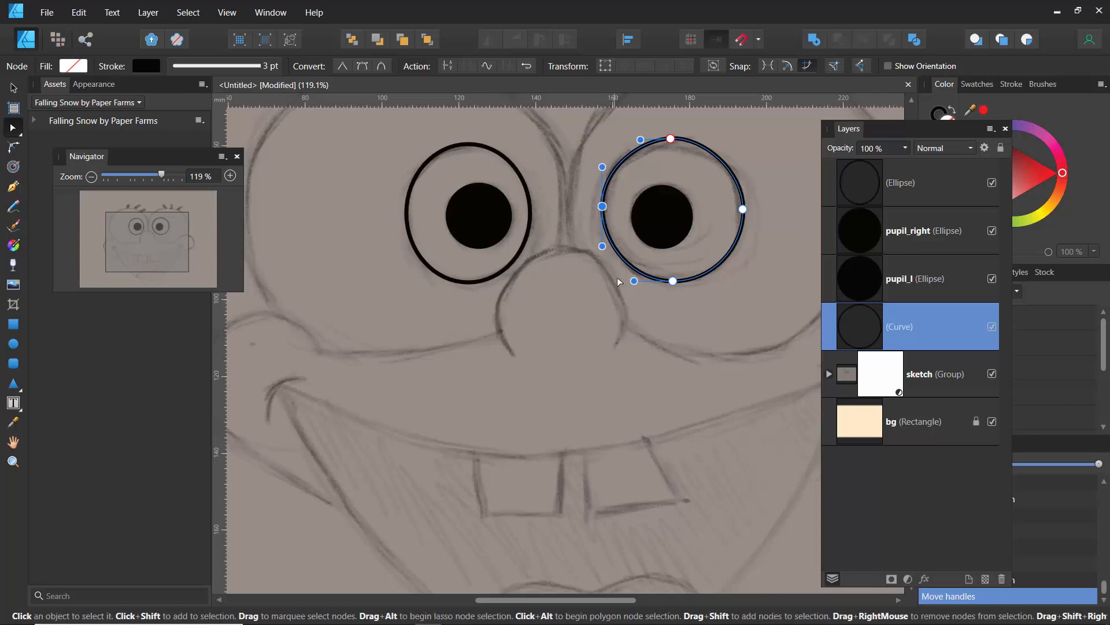
pyautogui.moveTo(602, 167)
pyautogui.mouseDown()
pyautogui.moveTo(603, 145)
pyautogui.moveTo(604, 160)
pyautogui.mouseUp()
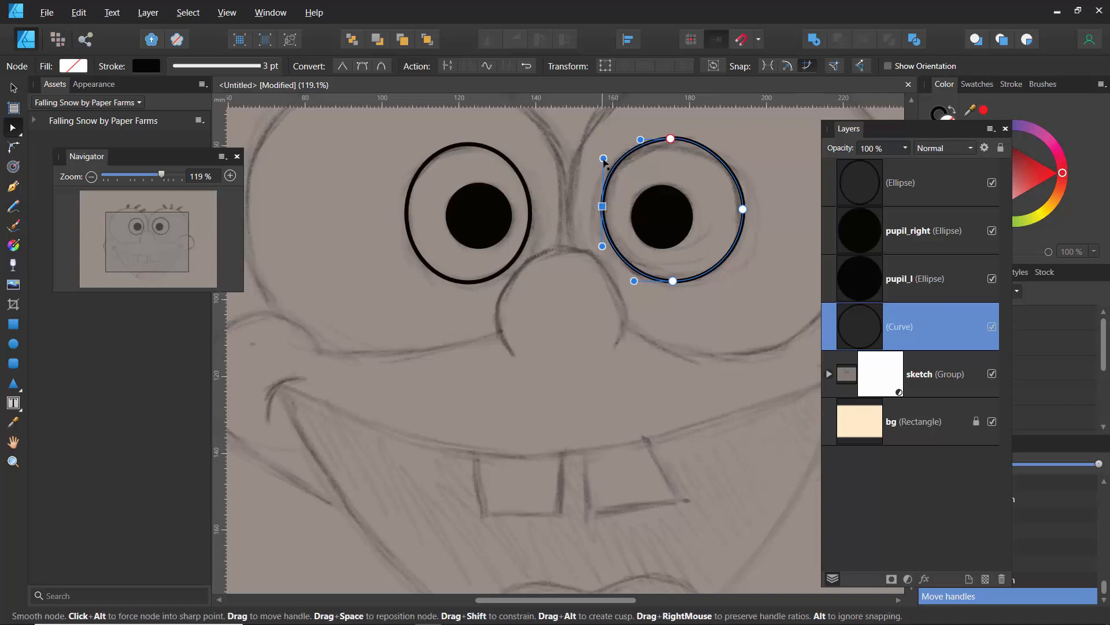
# Adjust the bottom and right nodes of the right iris curve and their handles to follow the sketched outline, and deselect it
pyautogui.click(673, 281)
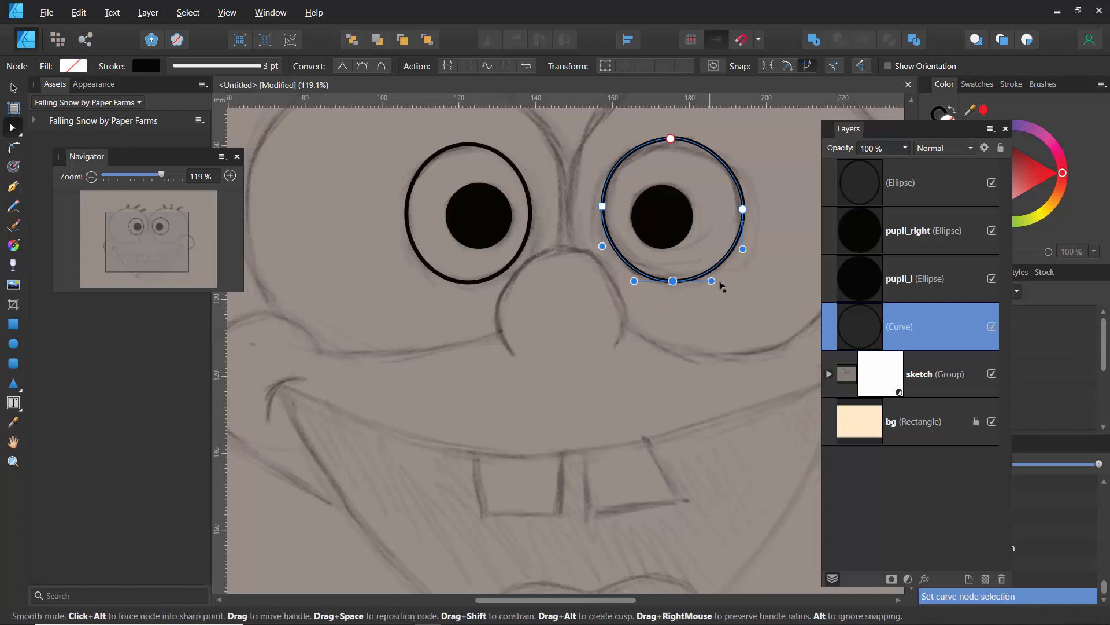
pyautogui.moveTo(714, 283); pyautogui.dragTo(726, 282)
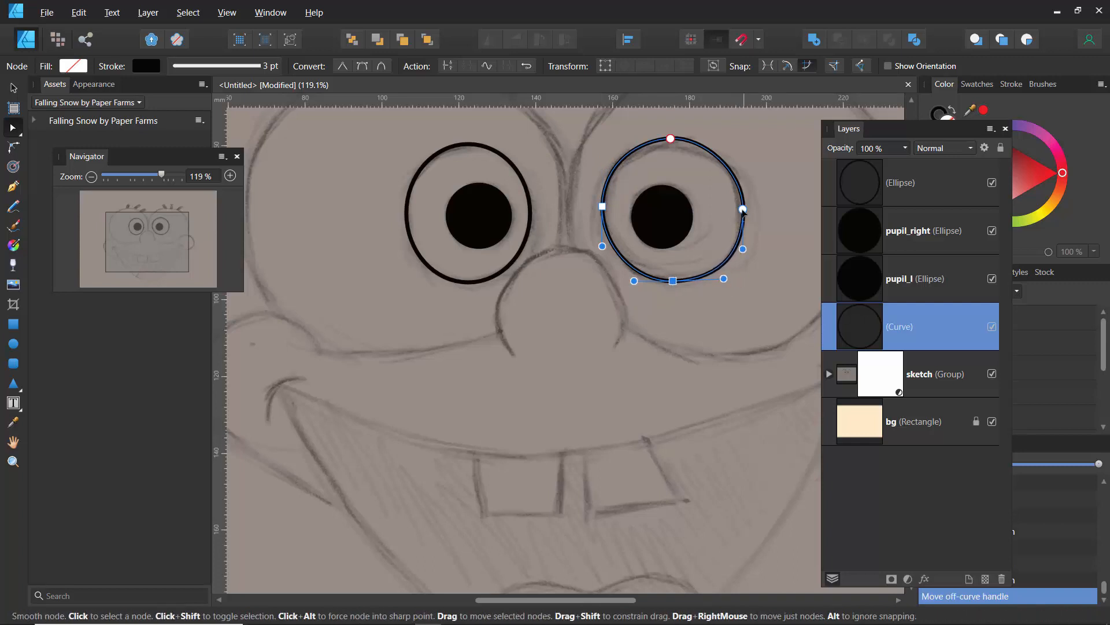
pyautogui.moveTo(743, 208); pyautogui.dragTo(741, 208)
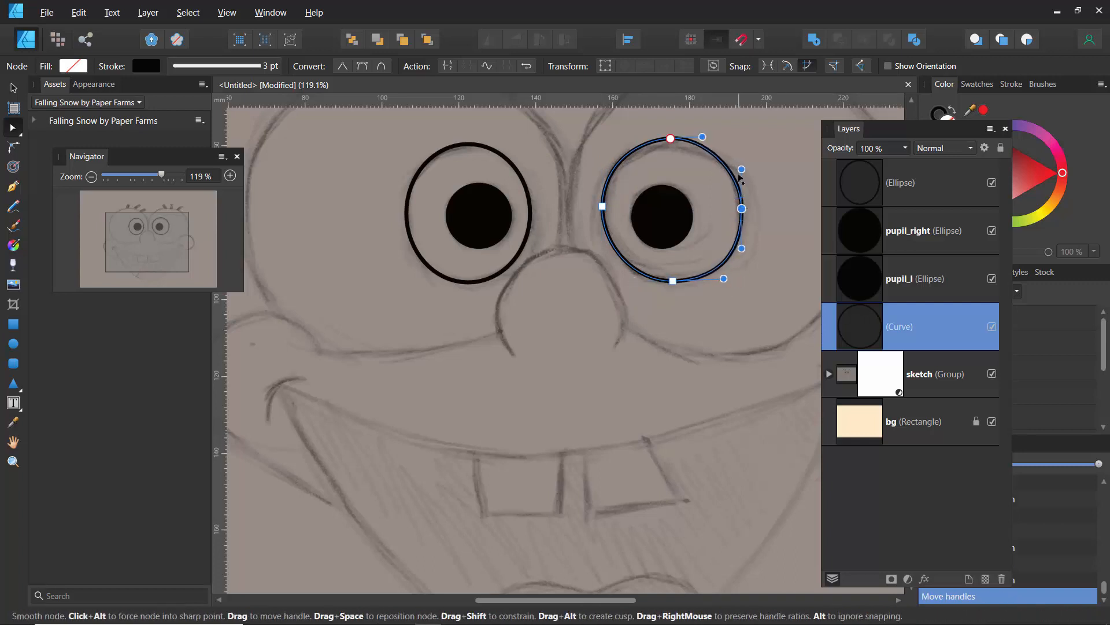
pyautogui.moveTo(742, 160); pyautogui.dragTo(743, 161)
pyautogui.moveTo(741, 208); pyautogui.dragTo(742, 208)
pyautogui.click(613, 154)
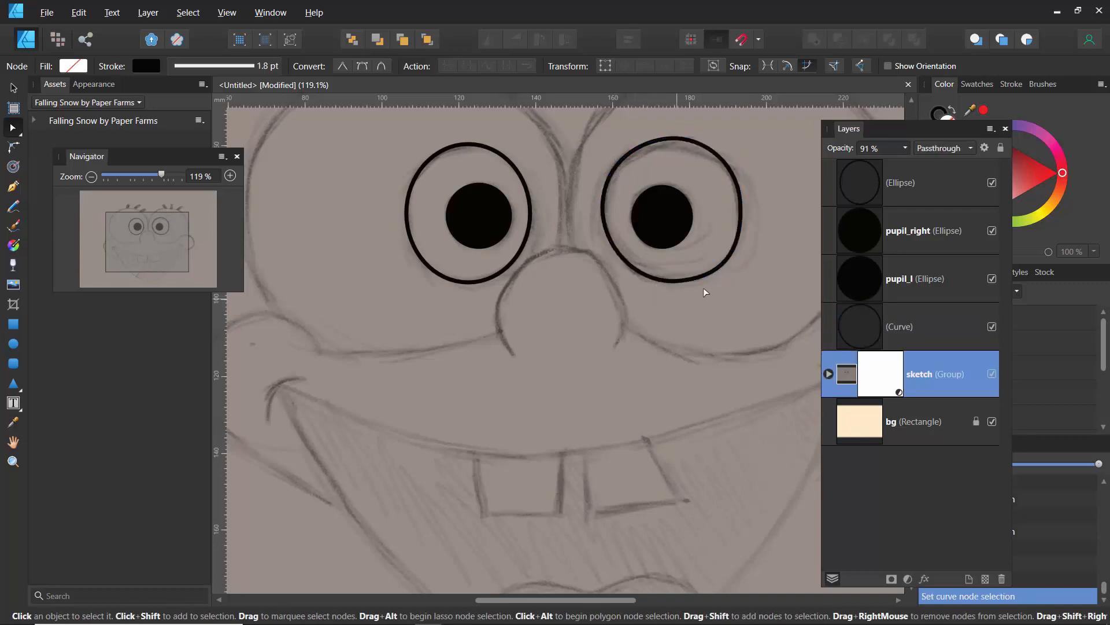
# Draw a two-node Pen curve with no fill between the sides of the sketched nose and bend it upward into an arch
pyautogui.moveTo(162, 179); pyautogui.dragTo(148, 183)
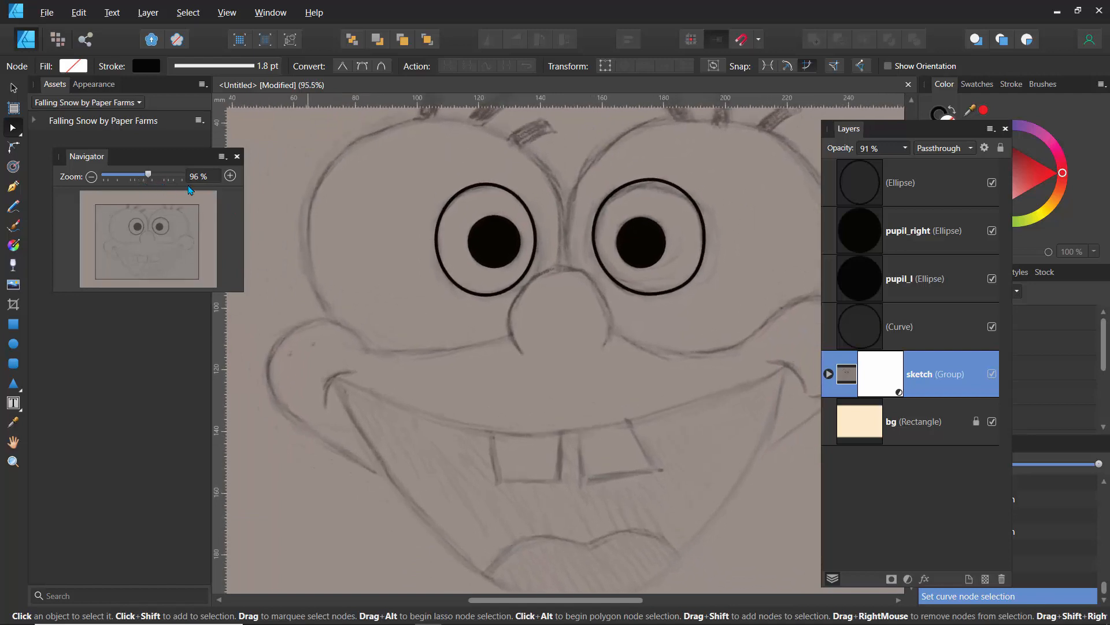
pyautogui.hotkey('ctrl', 'z')
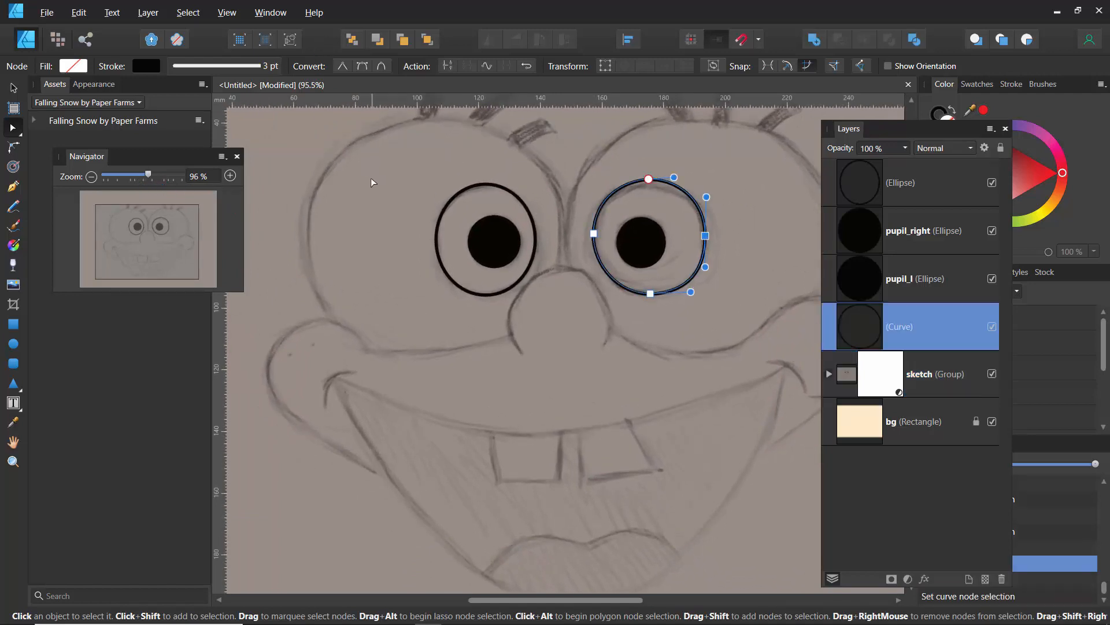
pyautogui.hotkey('ctrl', 'shift', 'z')
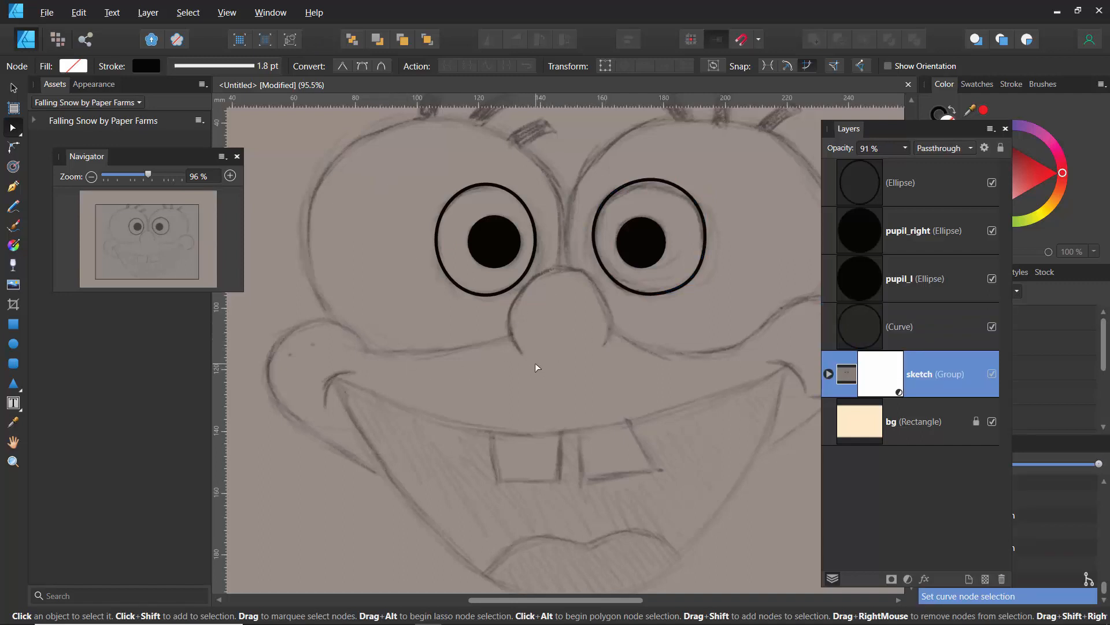
pyautogui.press('p')
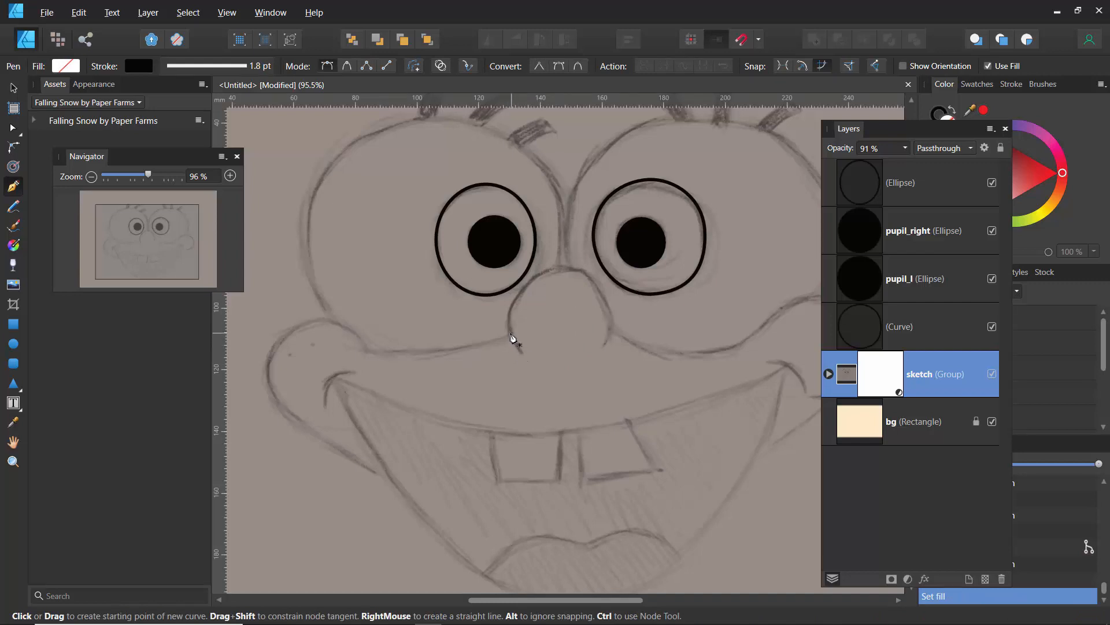
pyautogui.click(507, 331)
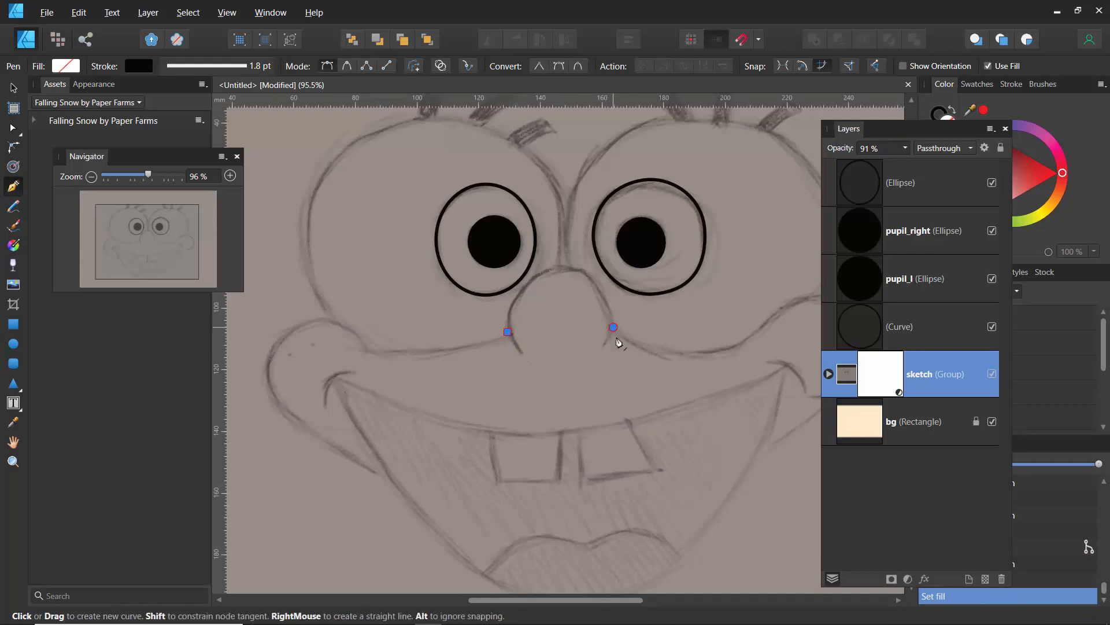
pyautogui.click(614, 327)
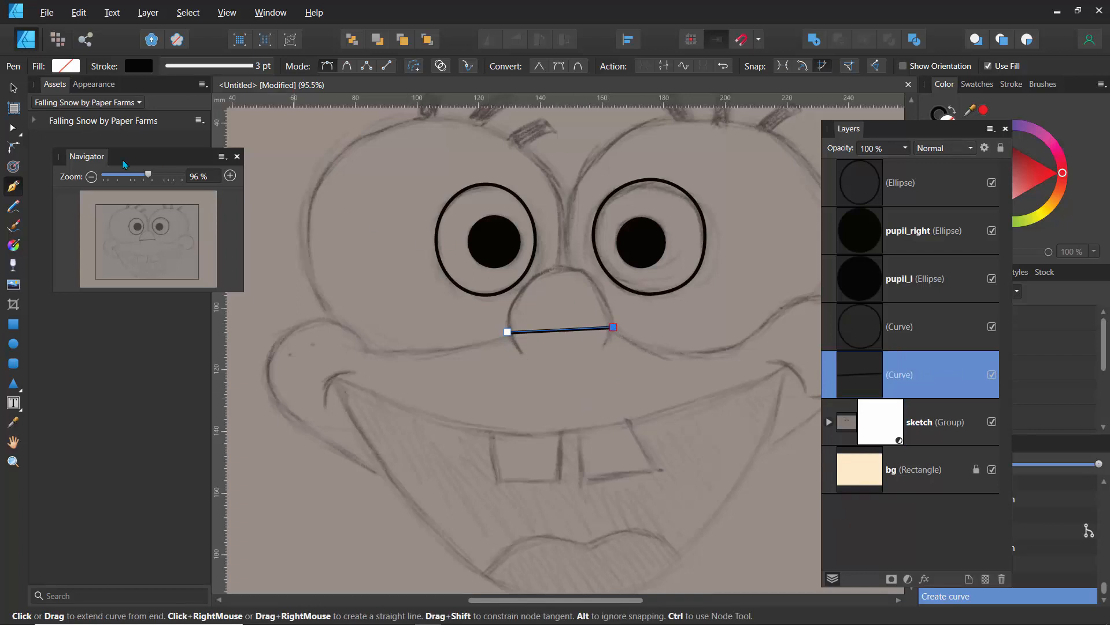
pyautogui.press('a')
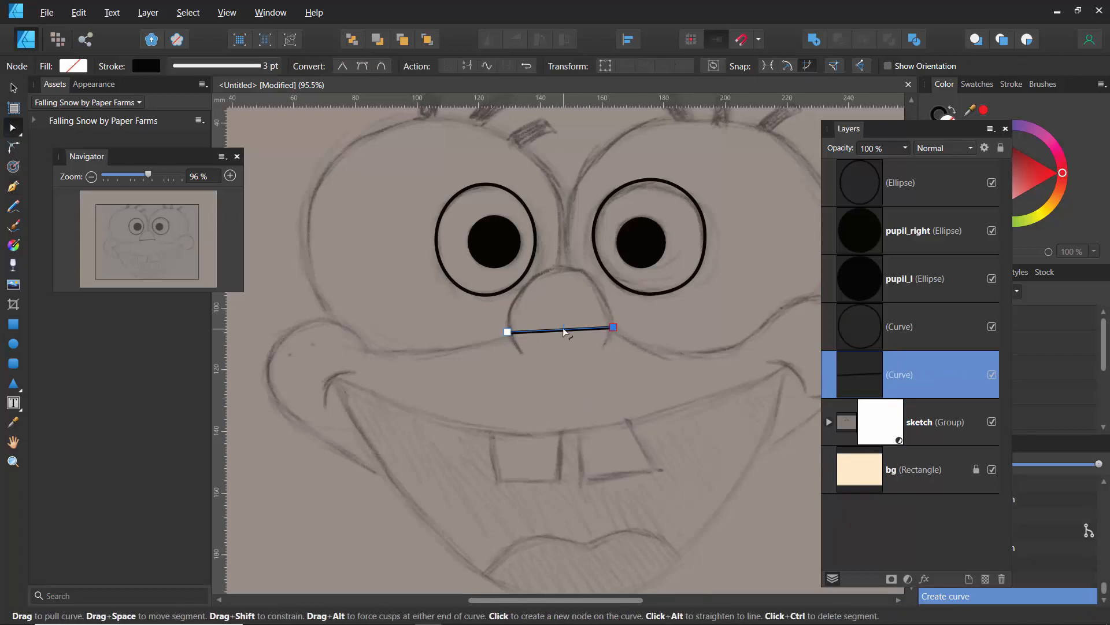
pyautogui.moveTo(566, 331); pyautogui.dragTo(565, 270)
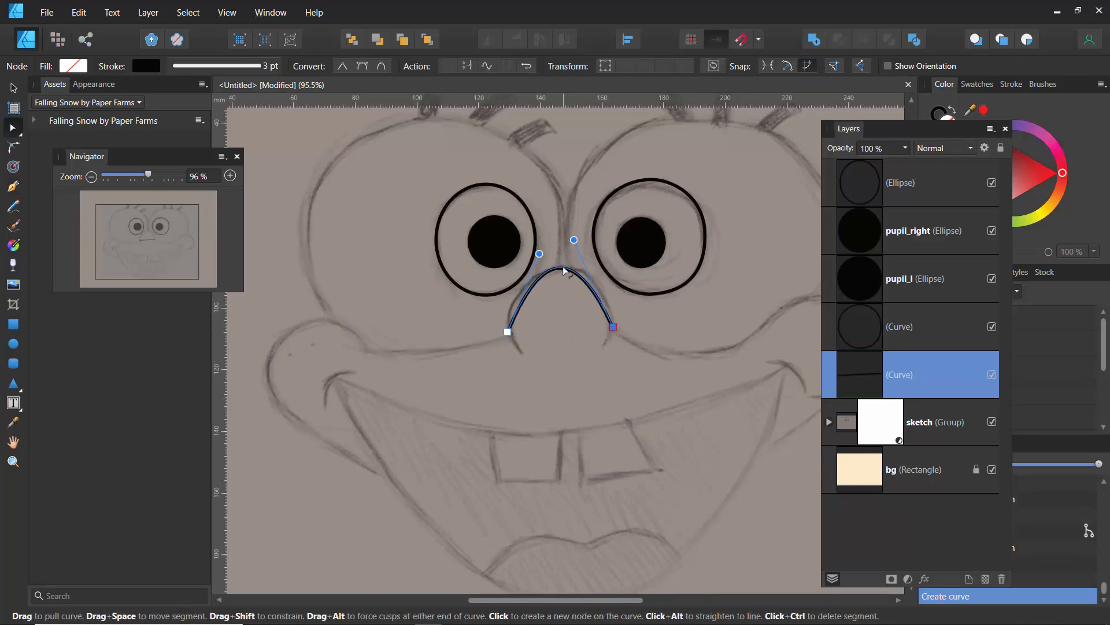
# Reshape the nose arch by extending both end nodes downward and adjusting their handles to match the sketched rounded nose
pyautogui.moveTo(511, 340); pyautogui.dragTo(524, 360)
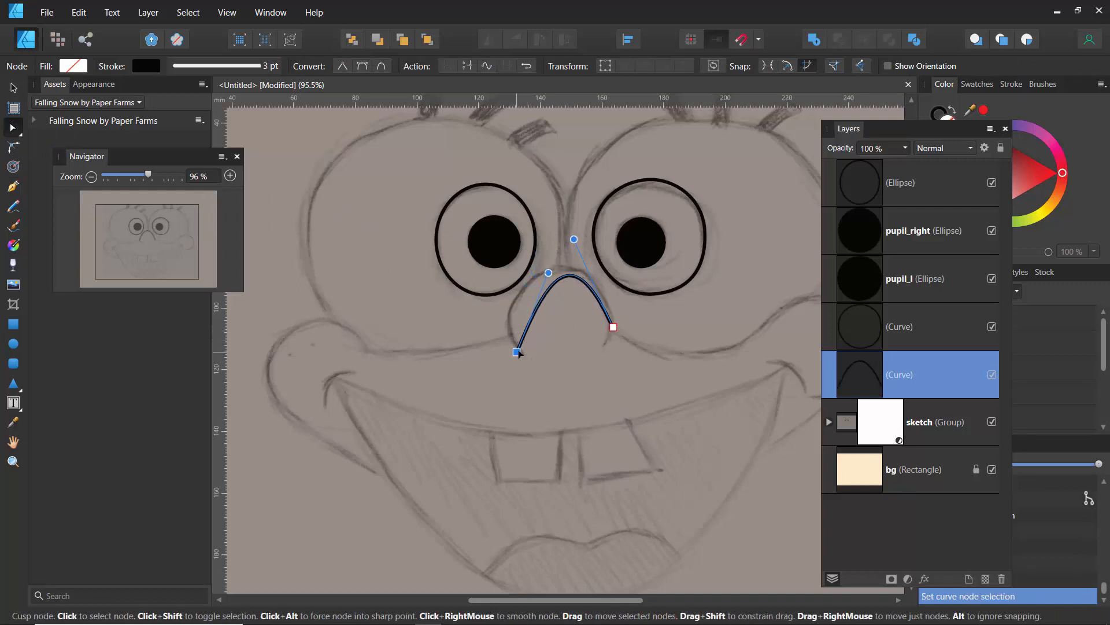
pyautogui.moveTo(535, 253)
pyautogui.mouseDown()
pyautogui.moveTo(518, 243)
pyautogui.moveTo(532, 241)
pyautogui.mouseUp()
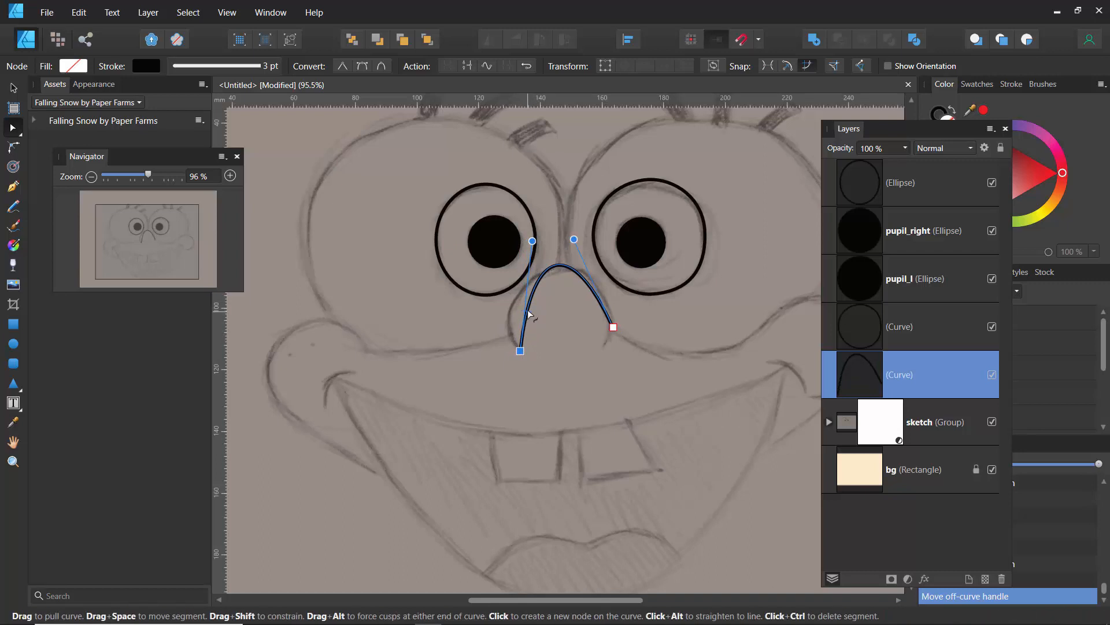
pyautogui.moveTo(531, 316); pyautogui.dragTo(519, 315)
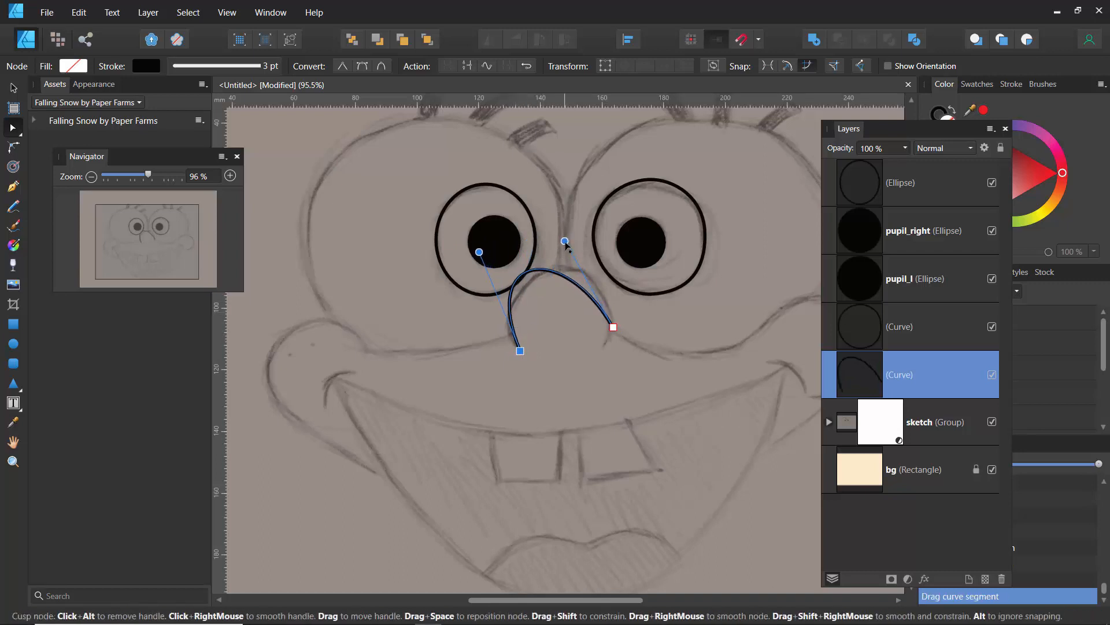
pyautogui.moveTo(565, 242); pyautogui.dragTo(613, 261)
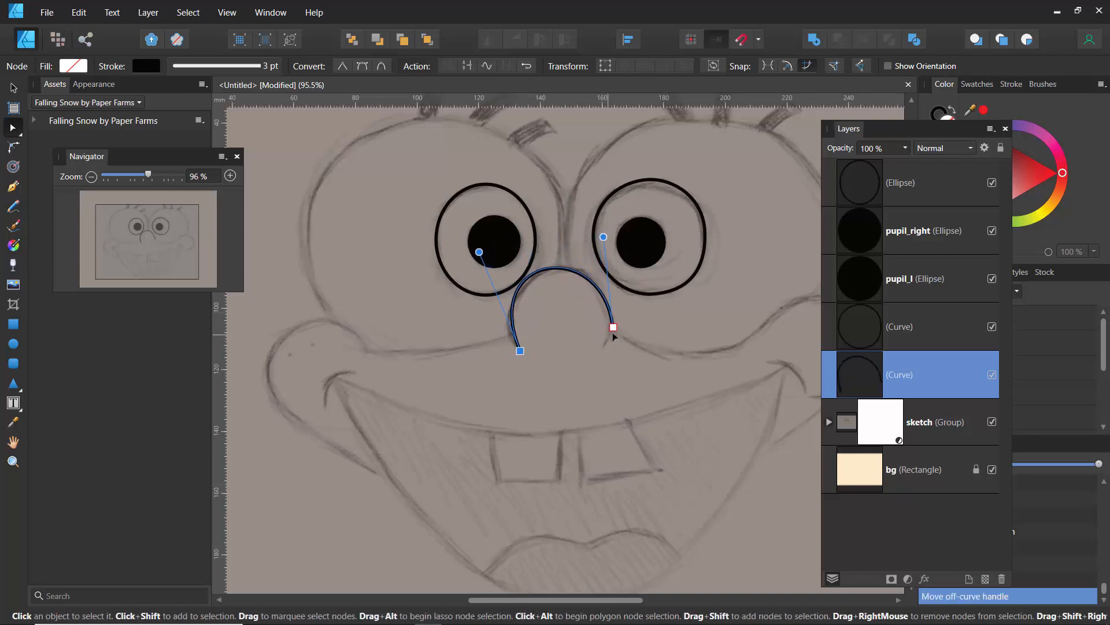
pyautogui.moveTo(612, 328); pyautogui.dragTo(605, 345)
pyautogui.moveTo(599, 262); pyautogui.dragTo(631, 226)
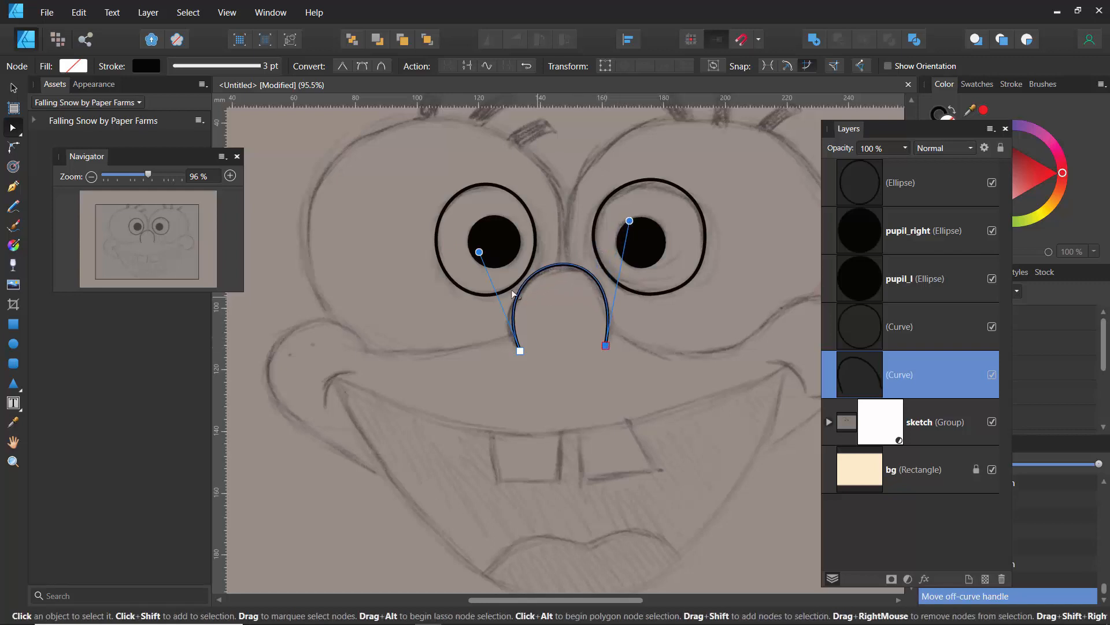
pyautogui.moveTo(472, 246); pyautogui.dragTo(467, 251)
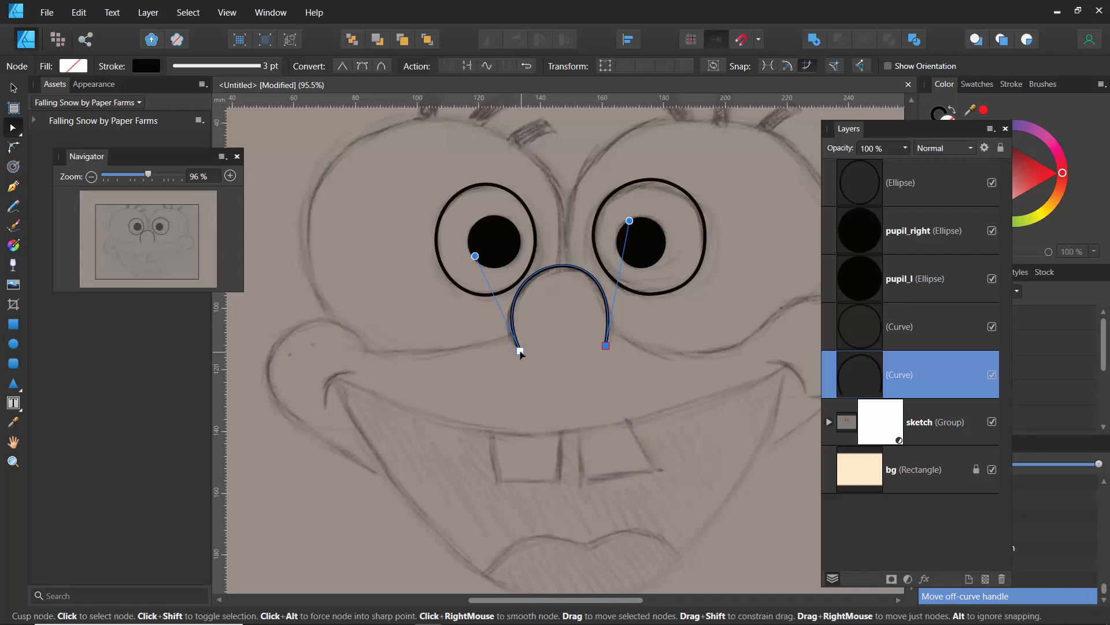
pyautogui.moveTo(520, 351); pyautogui.dragTo(520, 355)
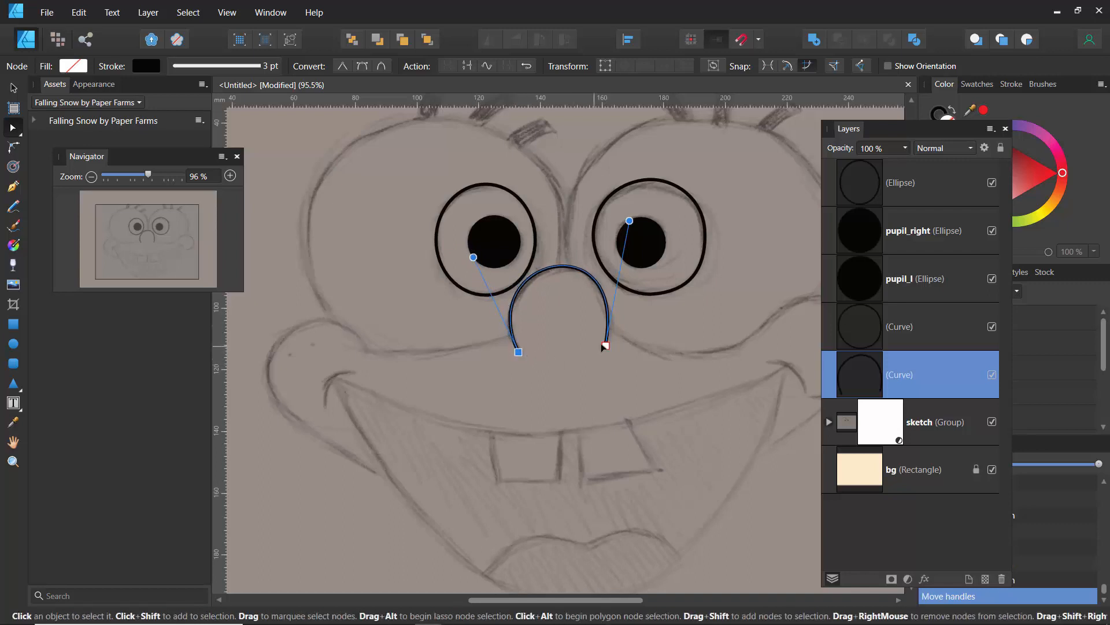
# Level the nose curve's right end with a horizontal guide placed at its left end, refine its handle, and hide the guides
pyautogui.moveTo(606, 346); pyautogui.dragTo(607, 347)
pyautogui.moveTo(495, 102); pyautogui.dragTo(517, 353)
pyautogui.moveTo(606, 345); pyautogui.dragTo(606, 349)
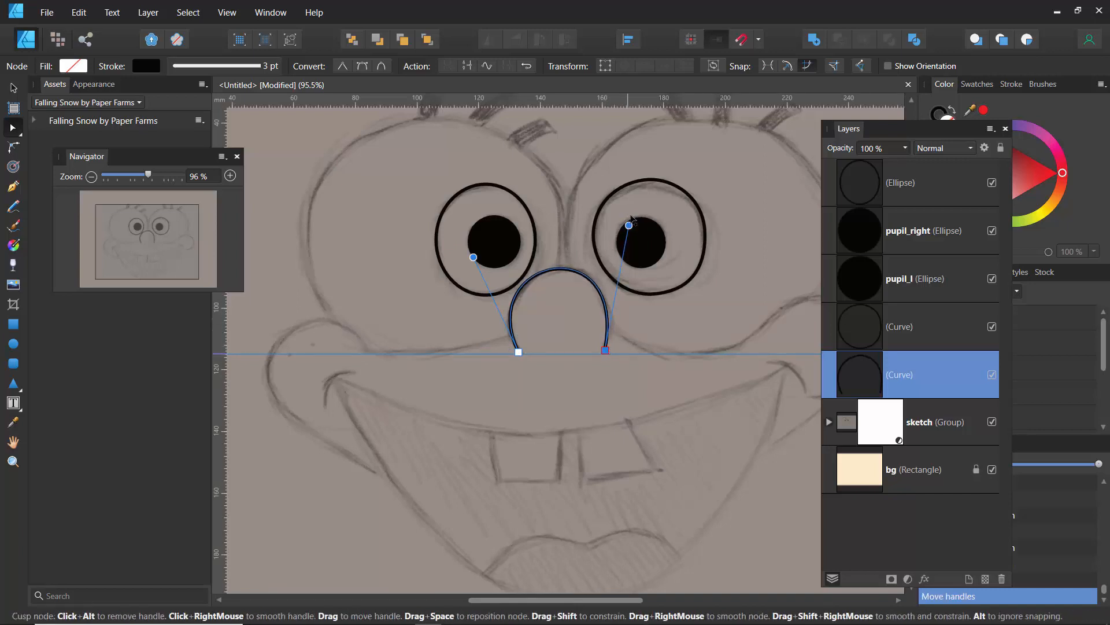
pyautogui.moveTo(631, 218); pyautogui.dragTo(636, 216)
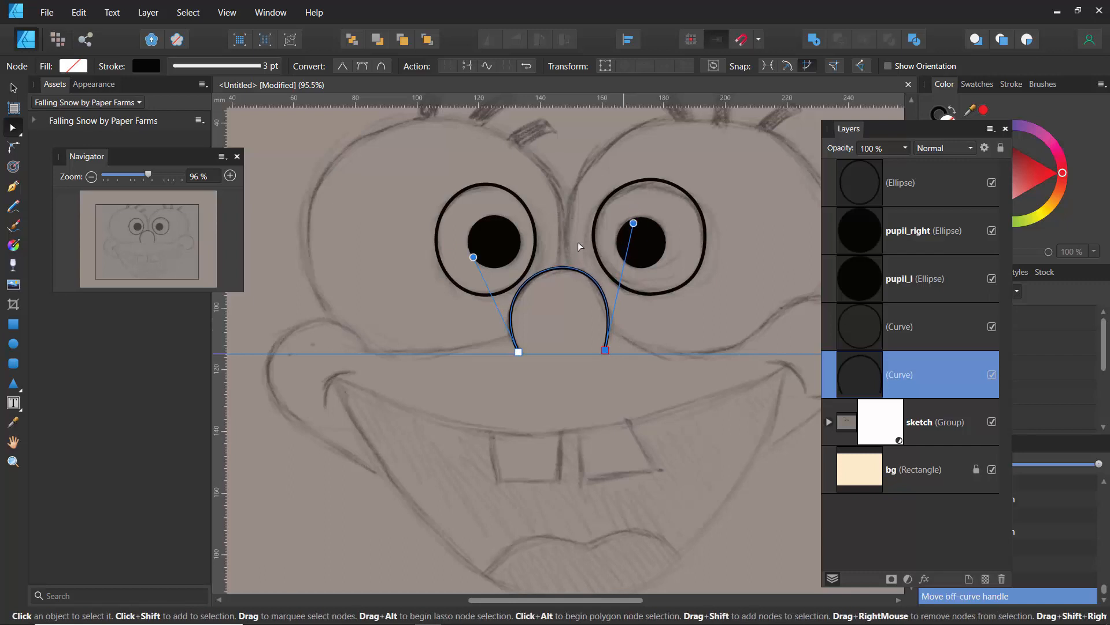
pyautogui.click(227, 12)
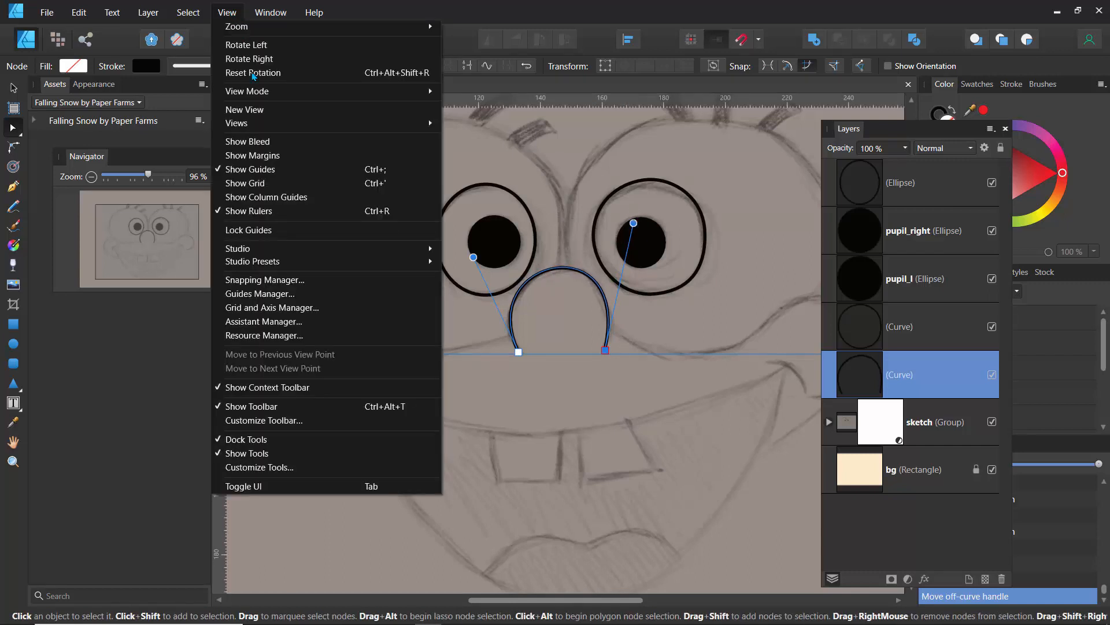
pyautogui.click(255, 171)
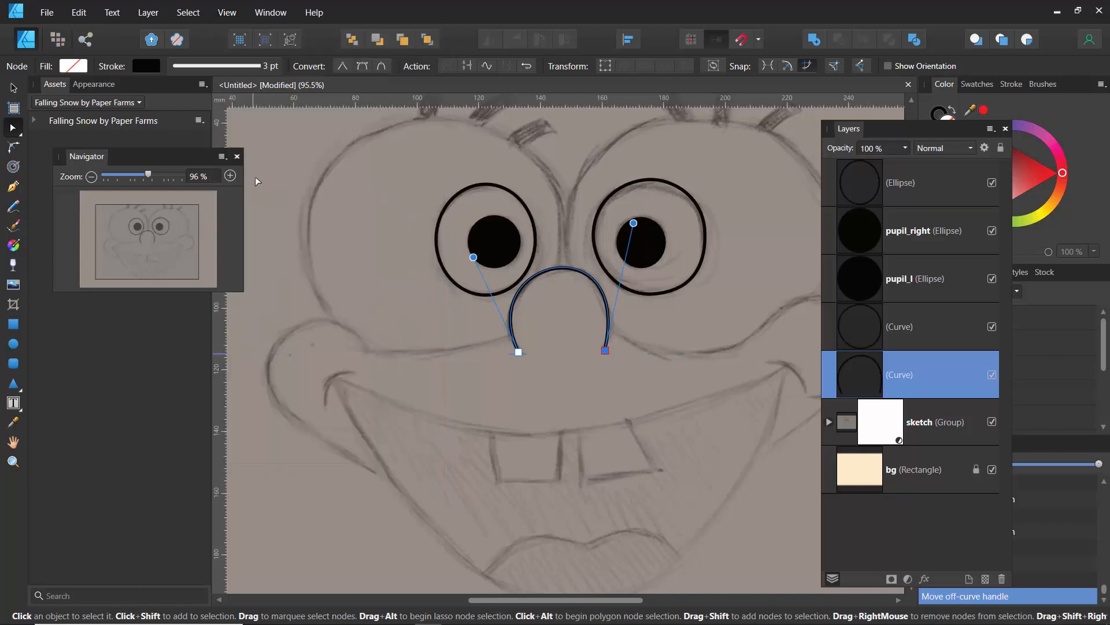
pyautogui.click(395, 227)
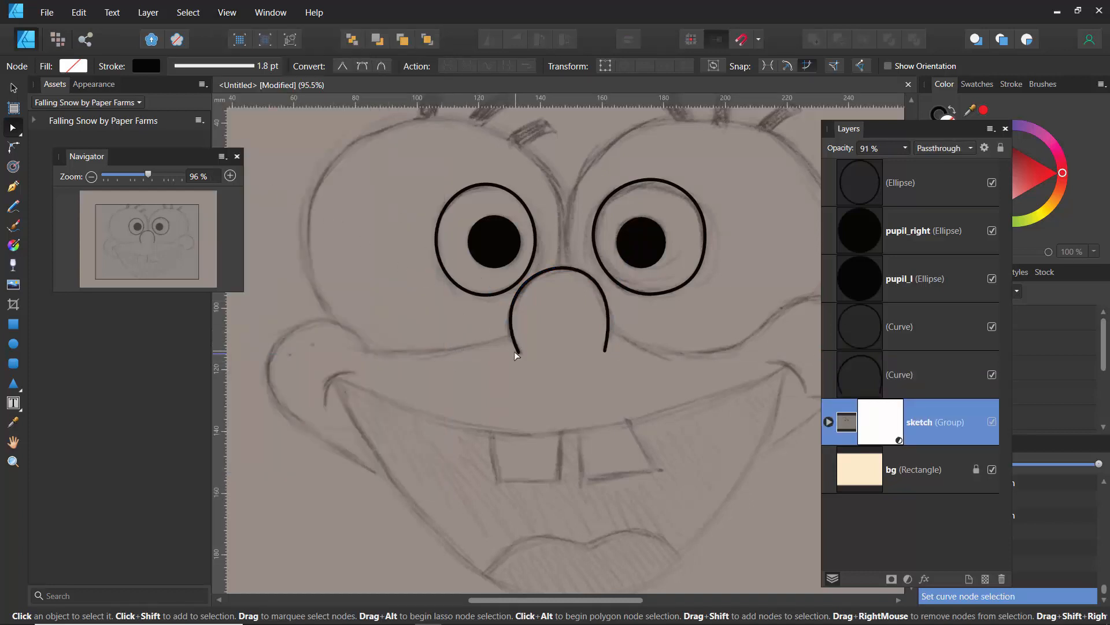
# Shape the nose curve's stroke pressure to full width in the middle, tapering to roughly half at both ends
pyautogui.click(533, 277)
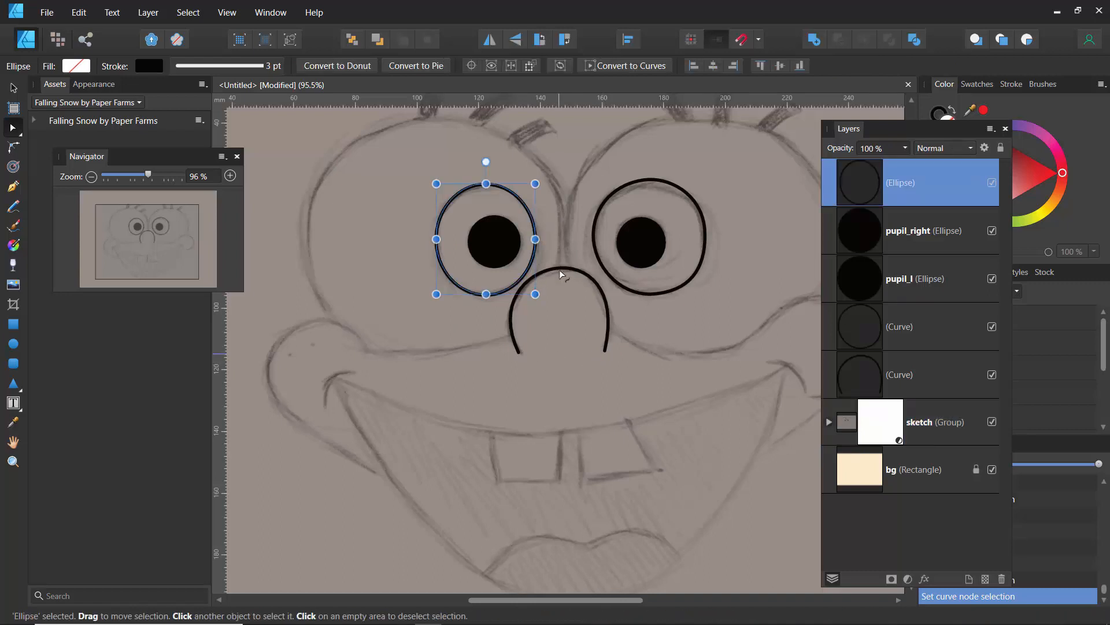
pyautogui.click(560, 269)
pyautogui.click(243, 71)
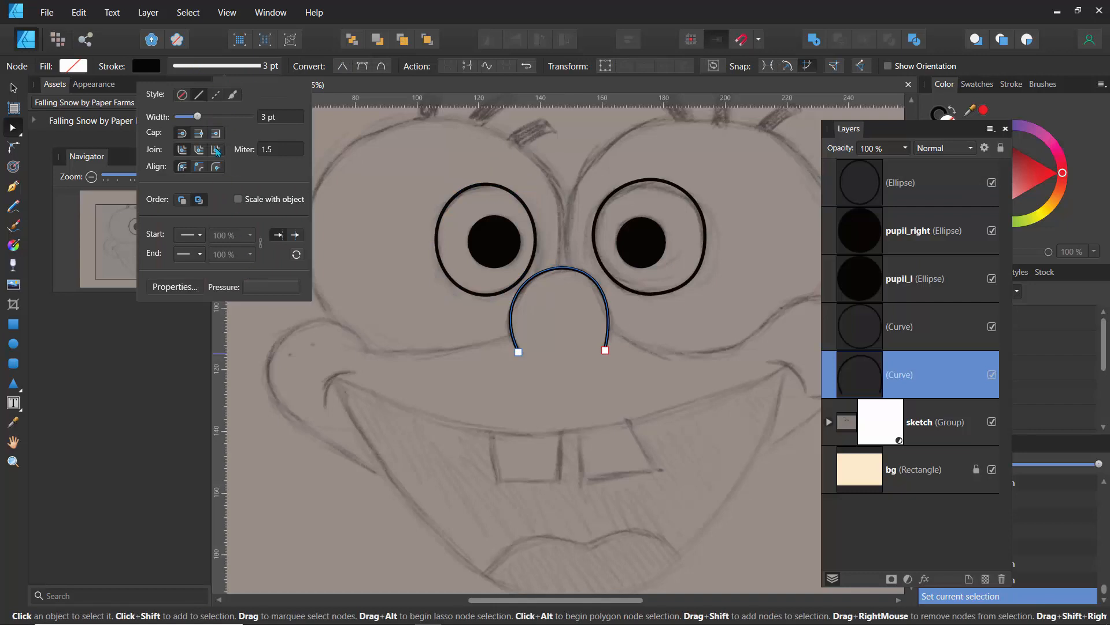
pyautogui.click(262, 290)
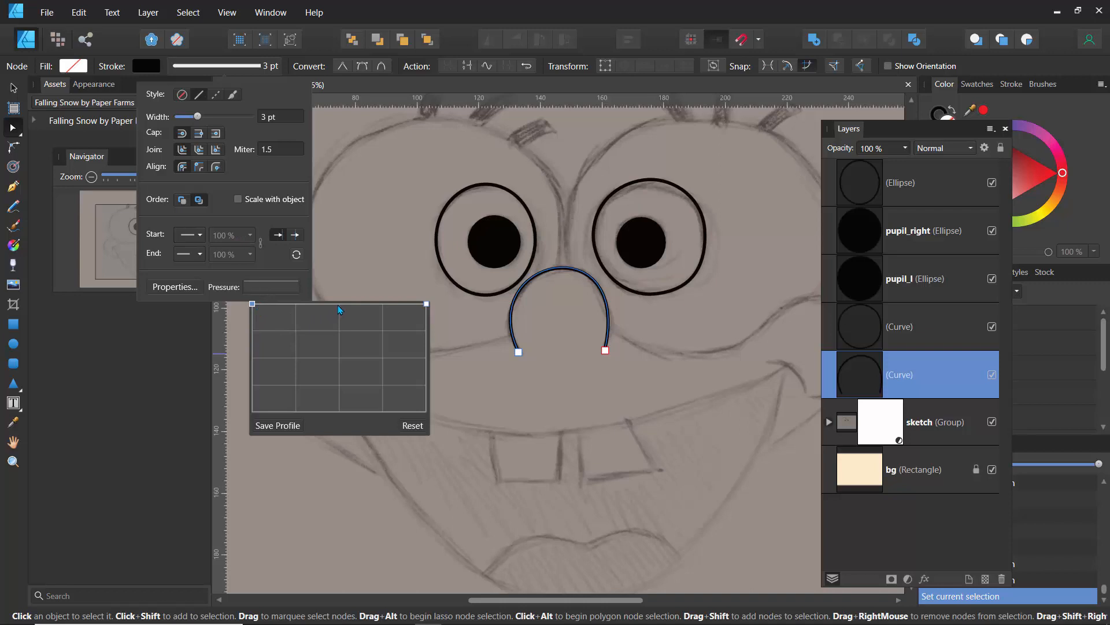
pyautogui.moveTo(337, 304)
pyautogui.mouseDown()
pyautogui.moveTo(338, 321)
pyautogui.moveTo(338, 304)
pyautogui.mouseUp()
pyautogui.click(252, 305)
pyautogui.click(426, 303)
pyautogui.moveTo(252, 304); pyautogui.dragTo(251, 315)
pyautogui.moveTo(252, 328); pyautogui.dragTo(310, 366)
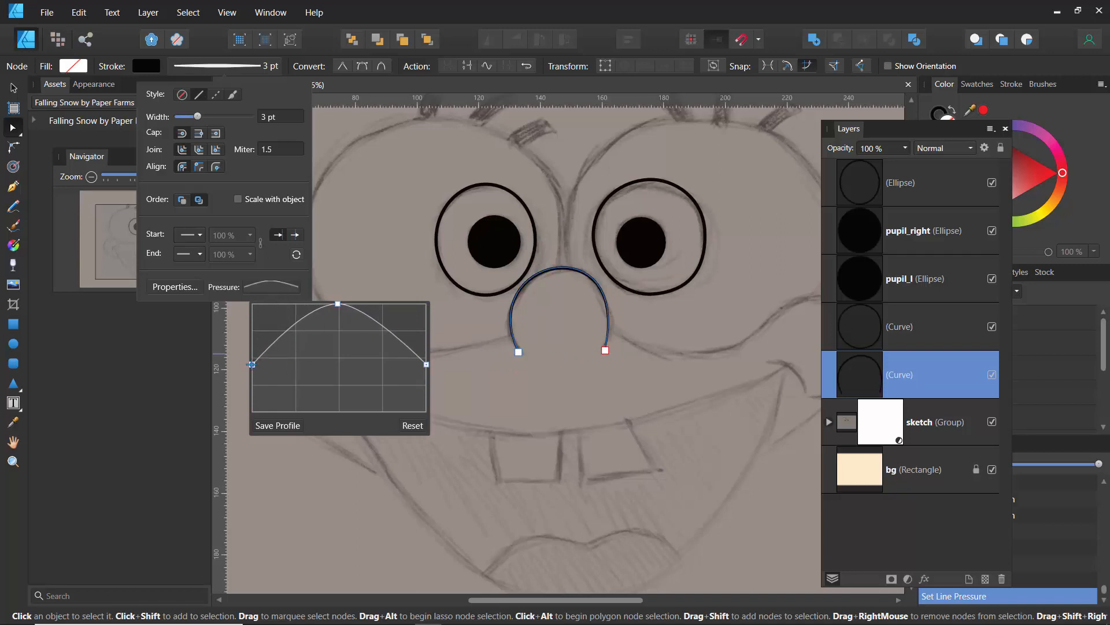
pyautogui.moveTo(253, 365); pyautogui.dragTo(252, 364)
pyautogui.moveTo(399, 353); pyautogui.dragTo(397, 361)
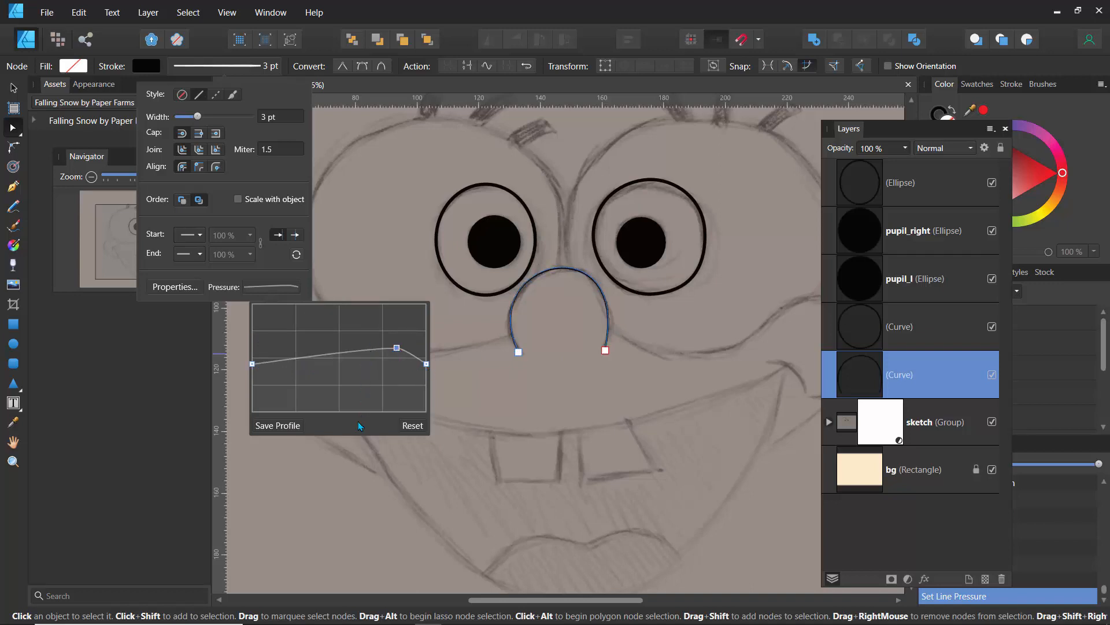
pyautogui.hotkey('ctrl', 'z')
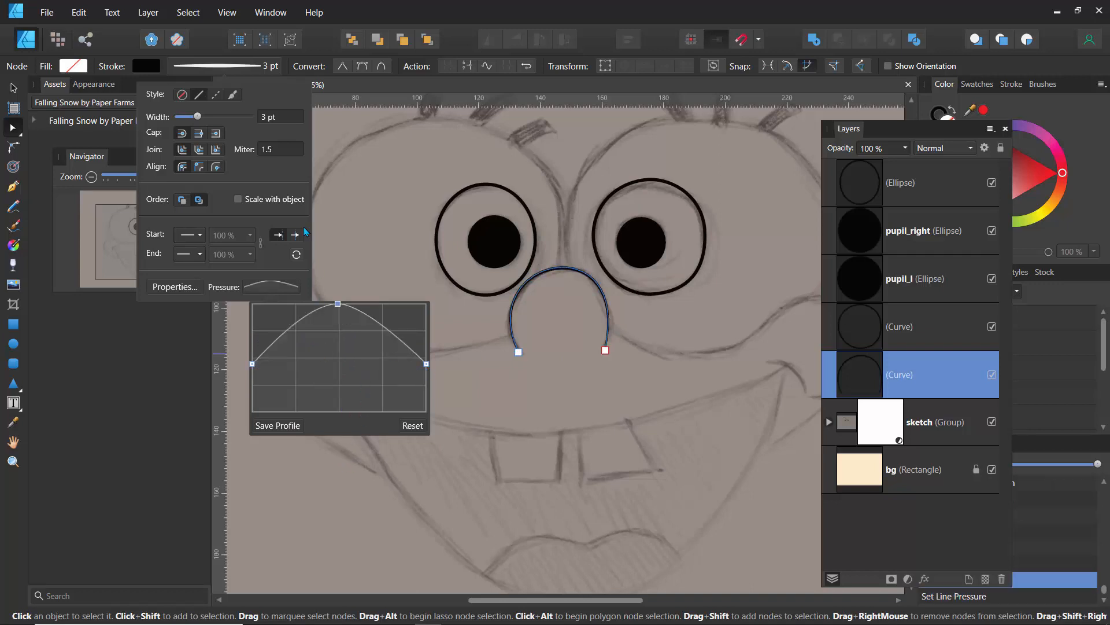
# Set the nose curve's stroke width to 4.2 pt
pyautogui.click(217, 71)
pyautogui.click(213, 69)
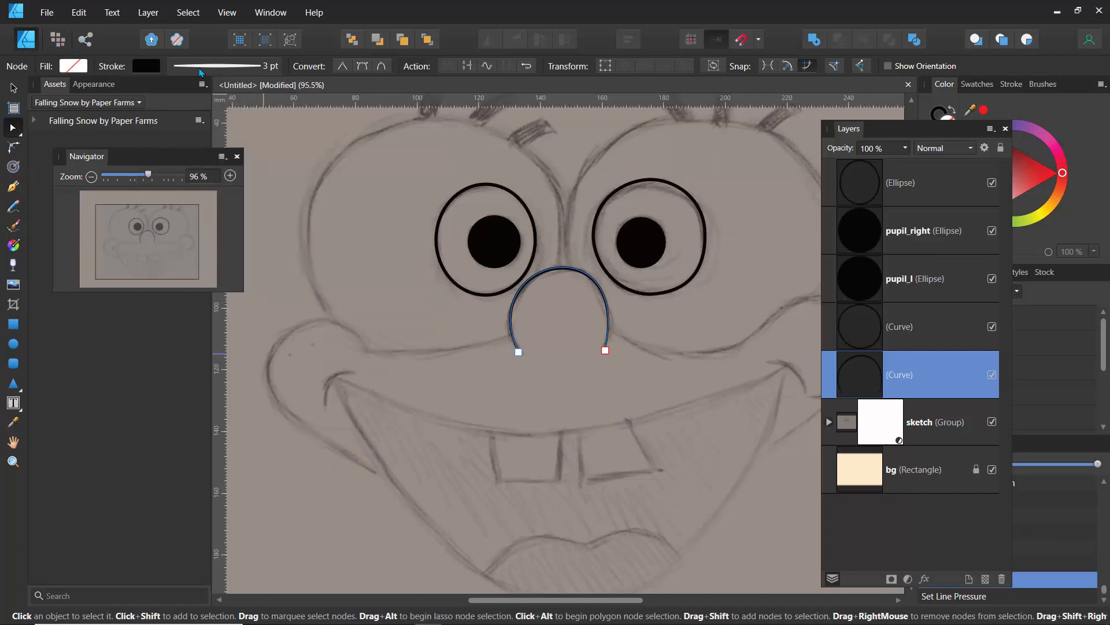
pyautogui.click(202, 70)
pyautogui.moveTo(197, 117); pyautogui.dragTo(203, 120)
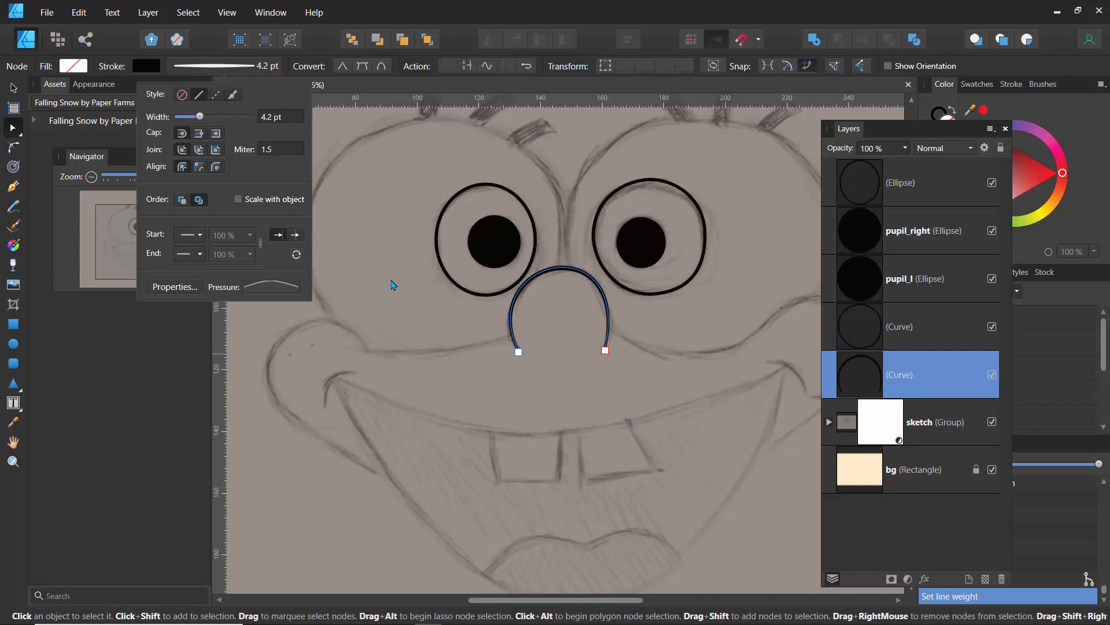
# Nudge the nose curve slightly right and down, and save its tapered pressure curve as a stroke profile
pyautogui.press('v')
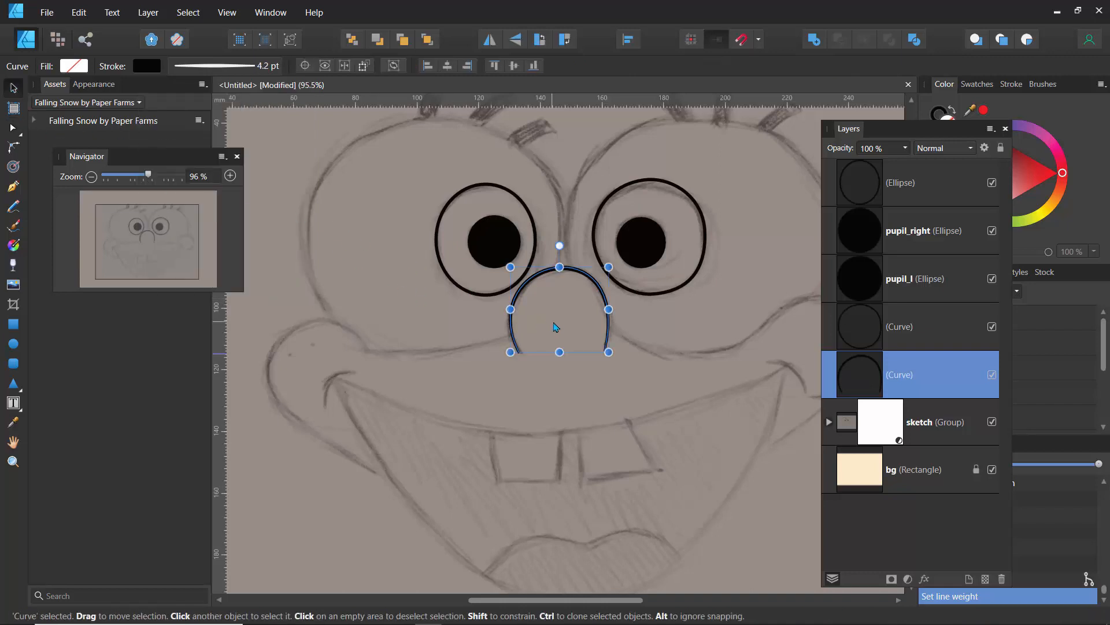
pyautogui.moveTo(567, 330); pyautogui.dragTo(559, 329)
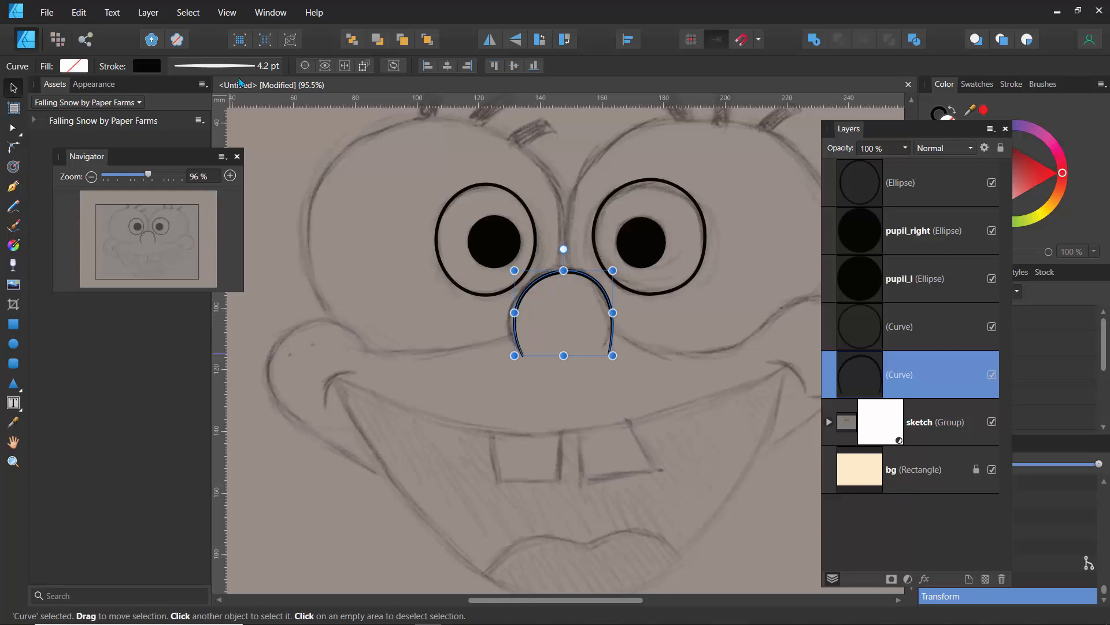
pyautogui.click(224, 68)
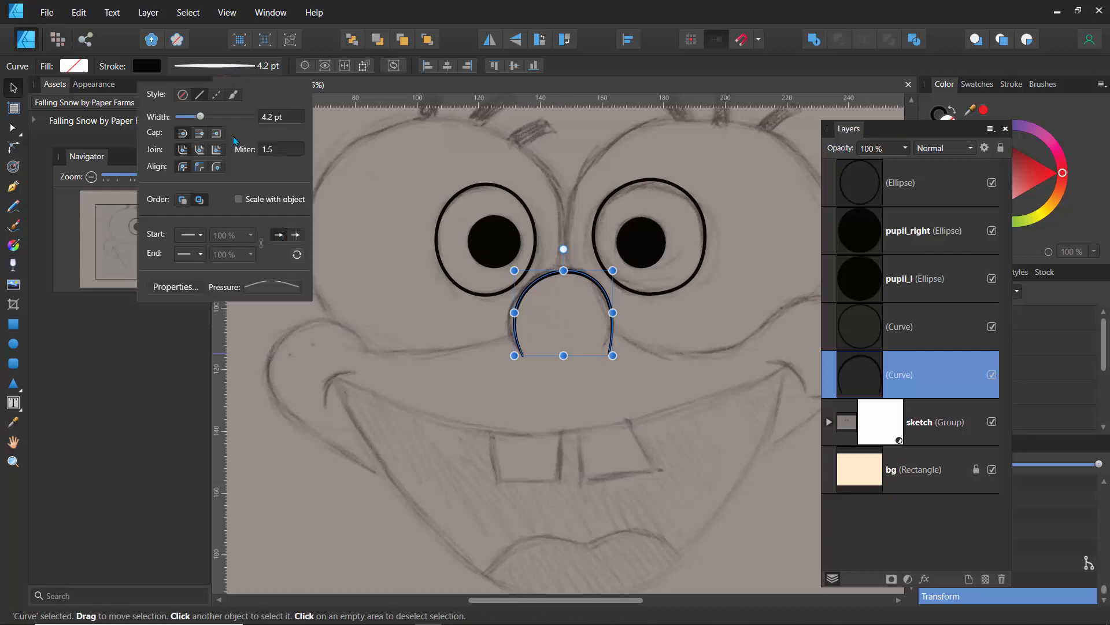
pyautogui.click(261, 287)
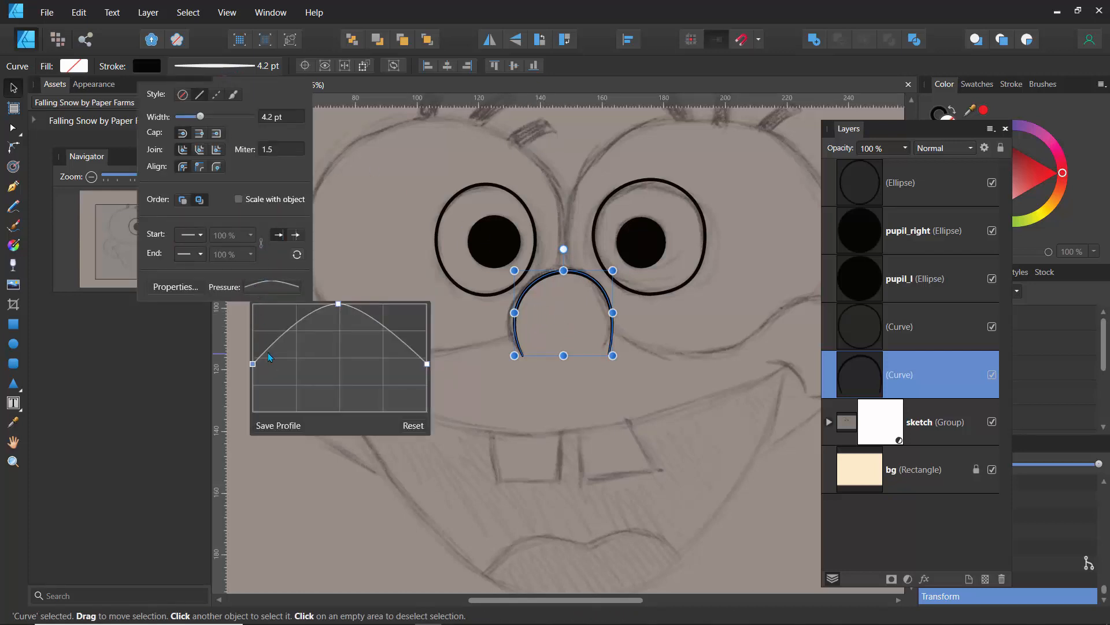
pyautogui.click(274, 427)
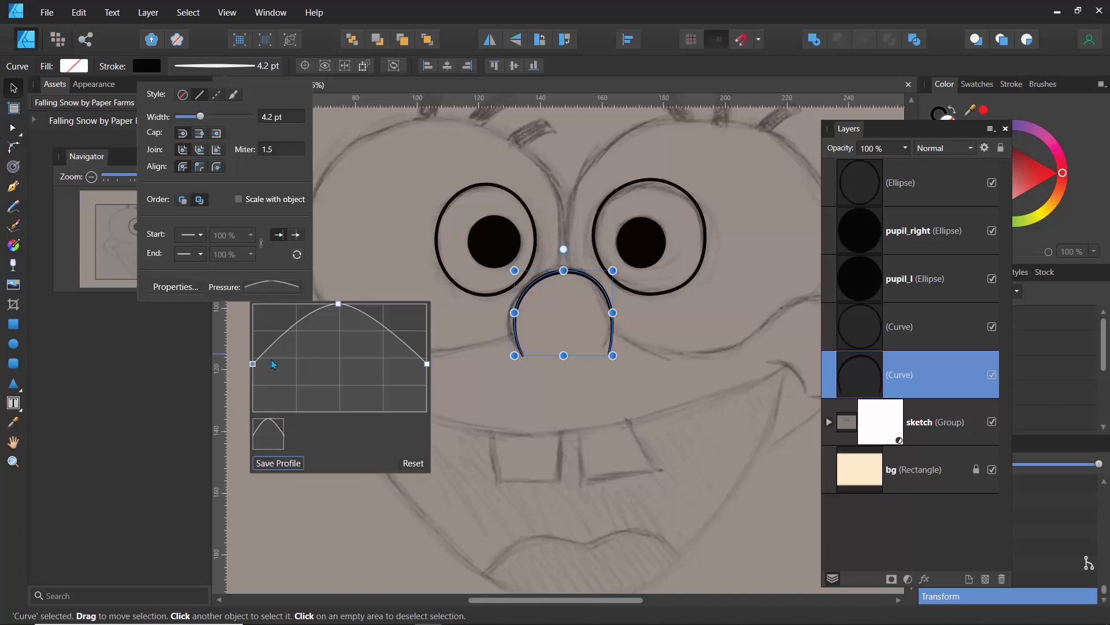
pyautogui.moveTo(278, 444)
pyautogui.click(363, 191)
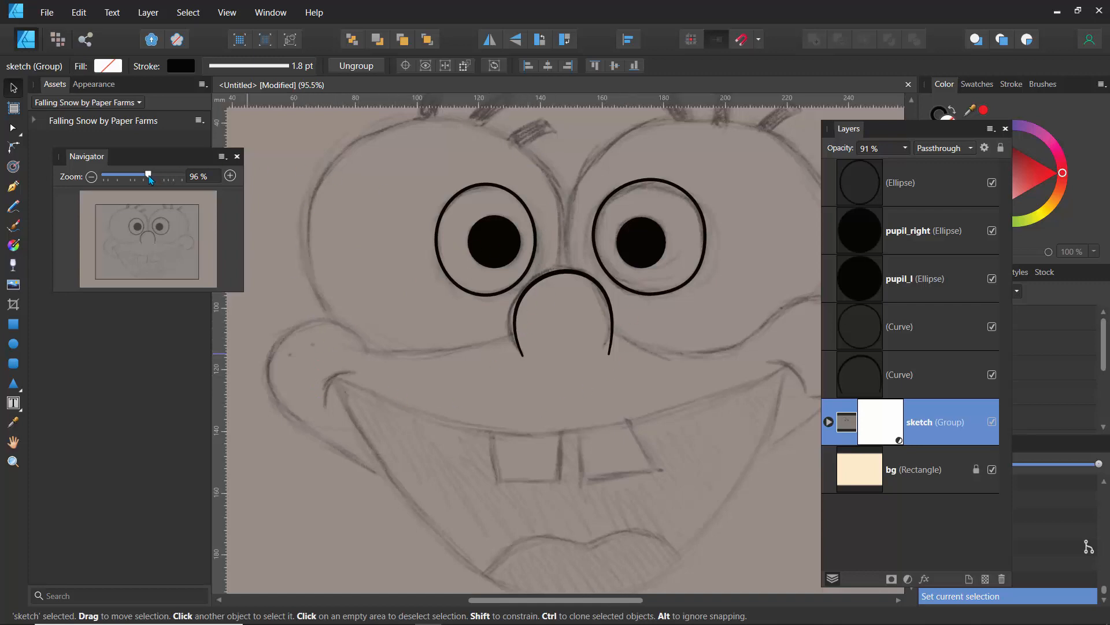
# Draw an unfilled ellipse over the sketched left eyeball and fit its upper and side edges to the pencil outline
pyautogui.moveTo(150, 179)
pyautogui.mouseDown()
pyautogui.moveTo(121, 177)
pyautogui.moveTo(135, 177)
pyautogui.mouseUp()
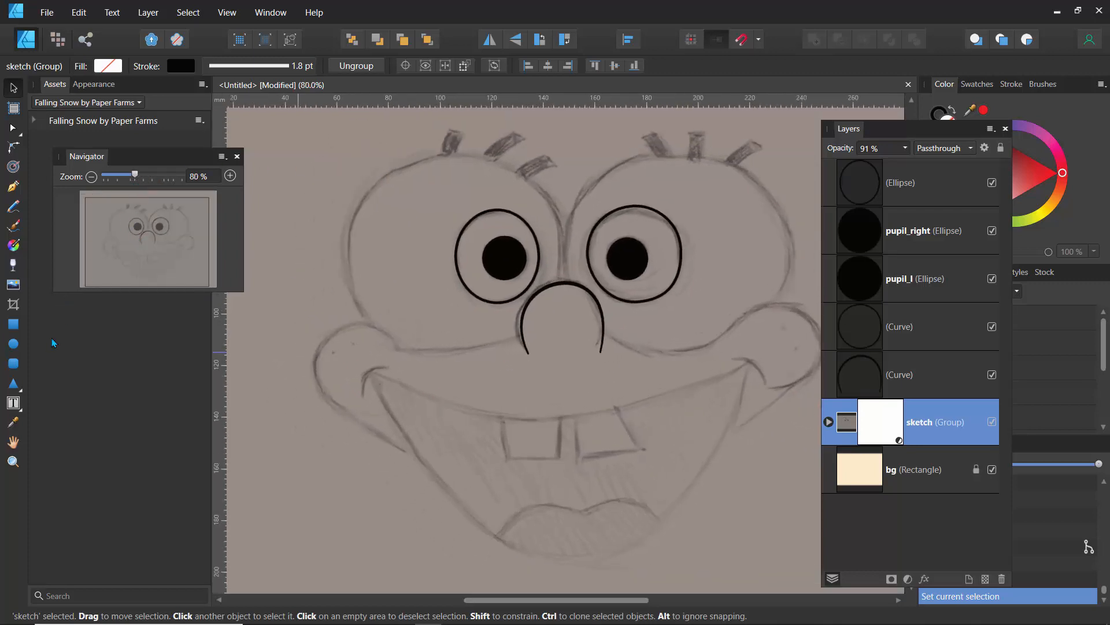
pyautogui.click(14, 345)
pyautogui.moveTo(339, 157); pyautogui.dragTo(565, 354)
pyautogui.moveTo(452, 158)
pyautogui.mouseDown()
pyautogui.moveTo(452, 124)
pyautogui.moveTo(452, 154)
pyautogui.mouseUp()
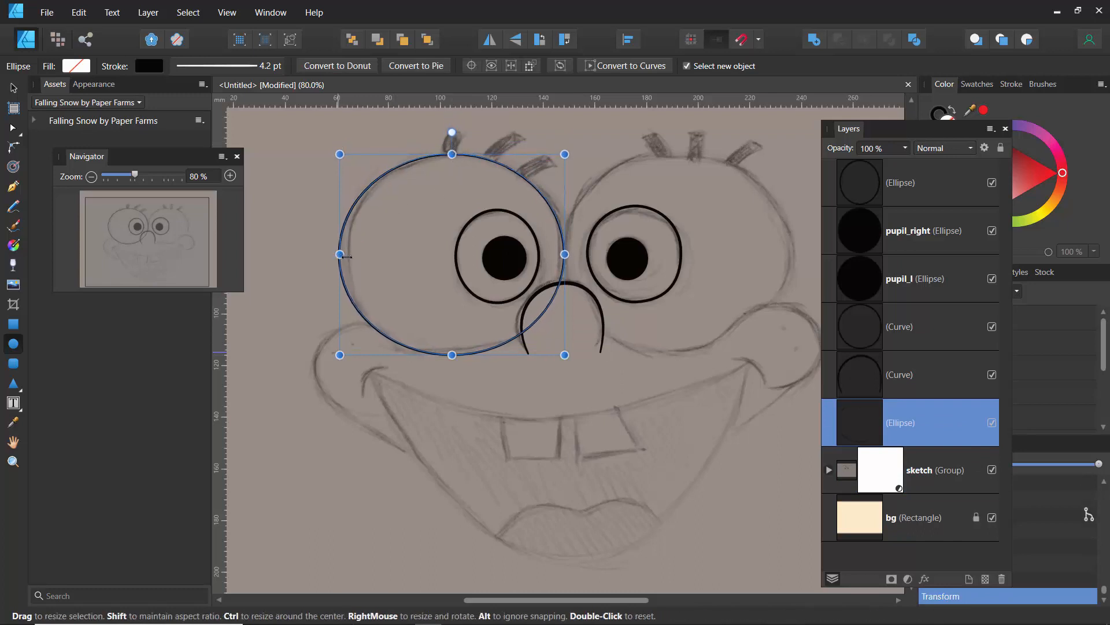
pyautogui.moveTo(346, 257)
pyautogui.mouseDown()
pyautogui.moveTo(355, 242)
pyautogui.moveTo(352, 256)
pyautogui.mouseUp()
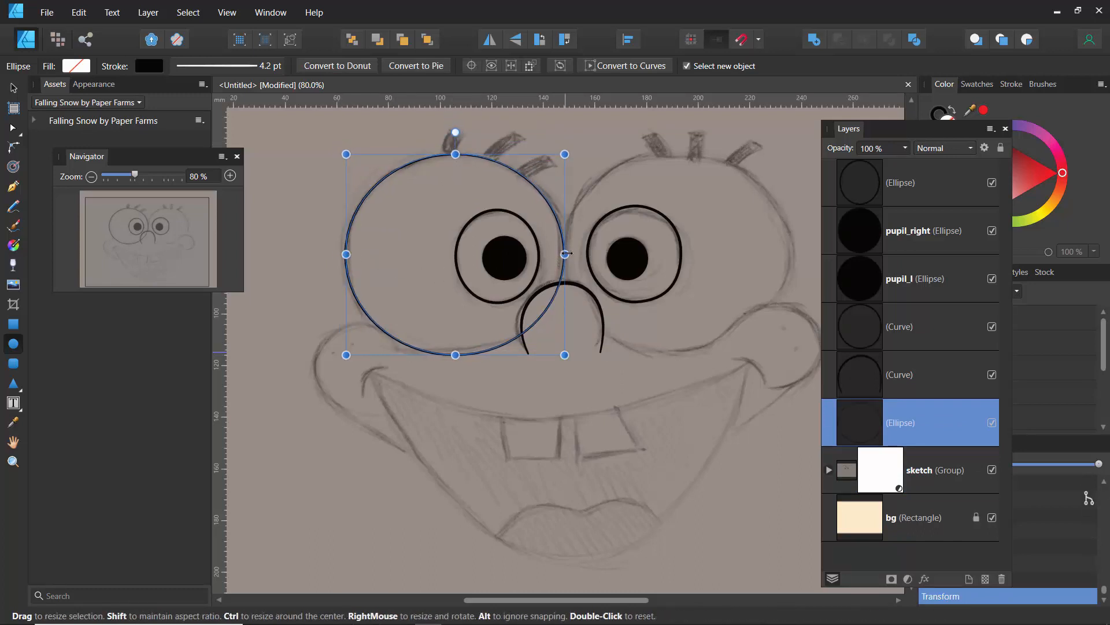
pyautogui.moveTo(566, 253)
pyautogui.mouseDown()
pyautogui.moveTo(573, 243)
pyautogui.moveTo(565, 253)
pyautogui.mouseUp()
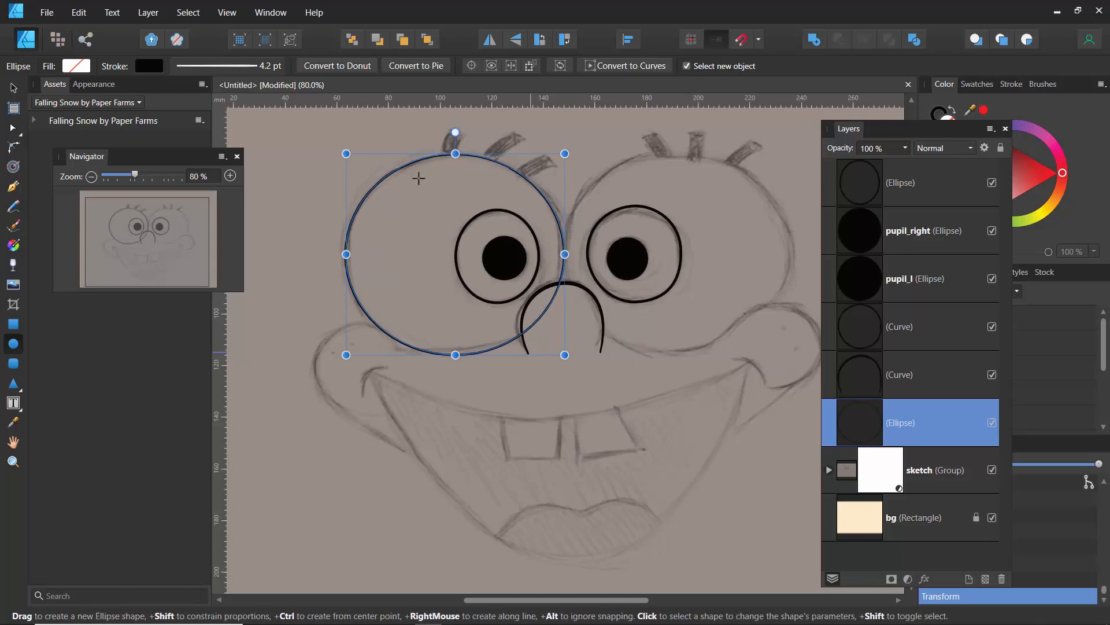
# Reset the left eyeball ellipse's stroke pressure to uniform and set its stroke width to 3 pt
pyautogui.click(218, 74)
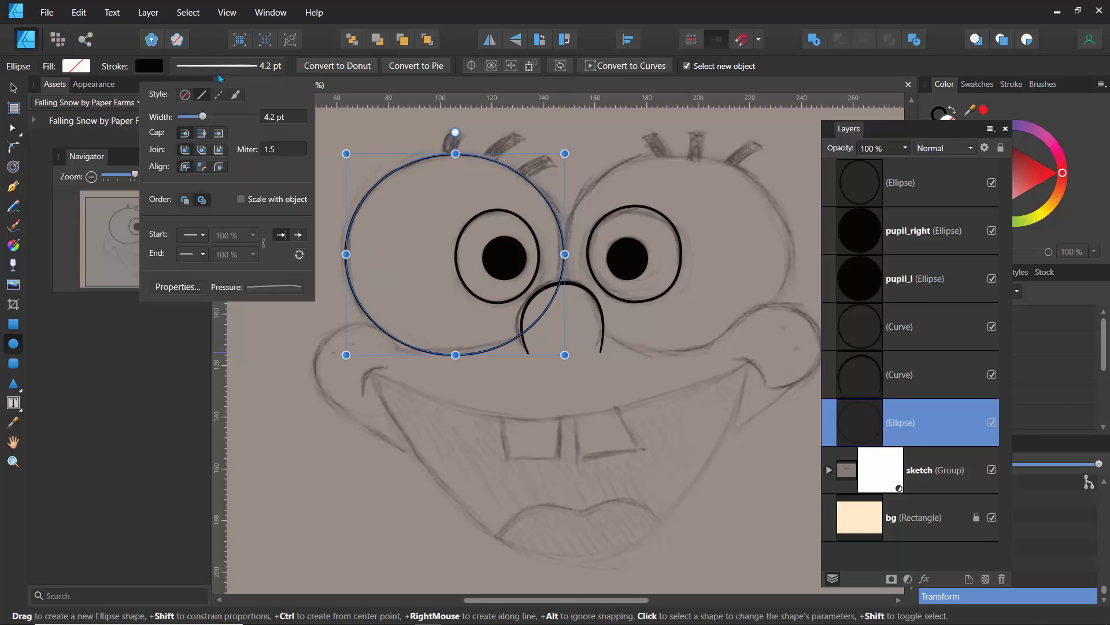
pyautogui.click(255, 288)
pyautogui.click(412, 463)
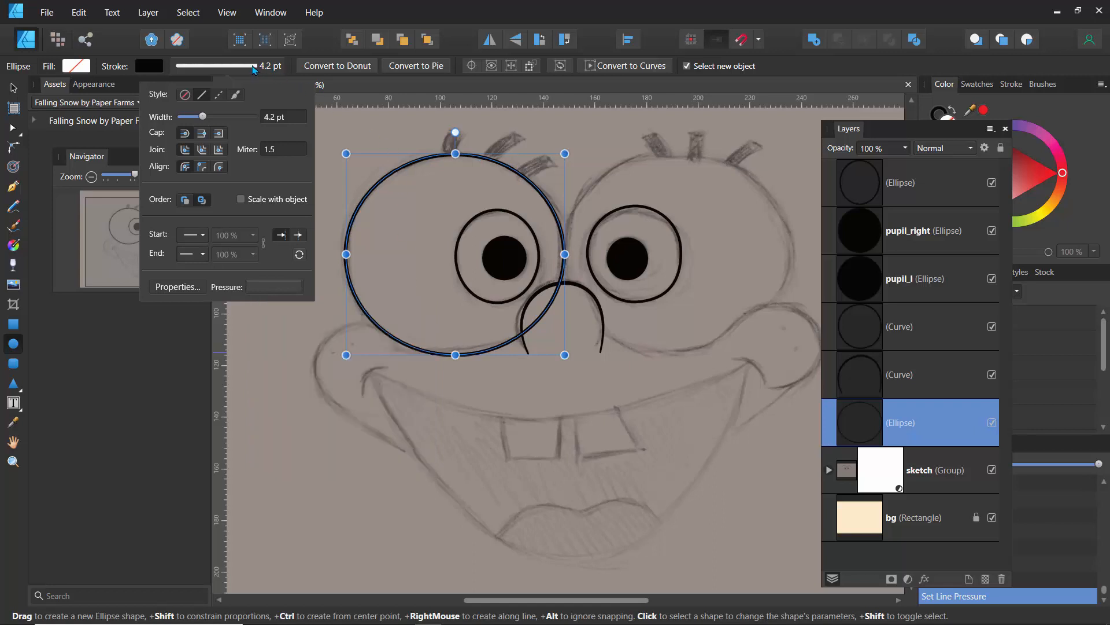
pyautogui.tripleClick(280, 118)
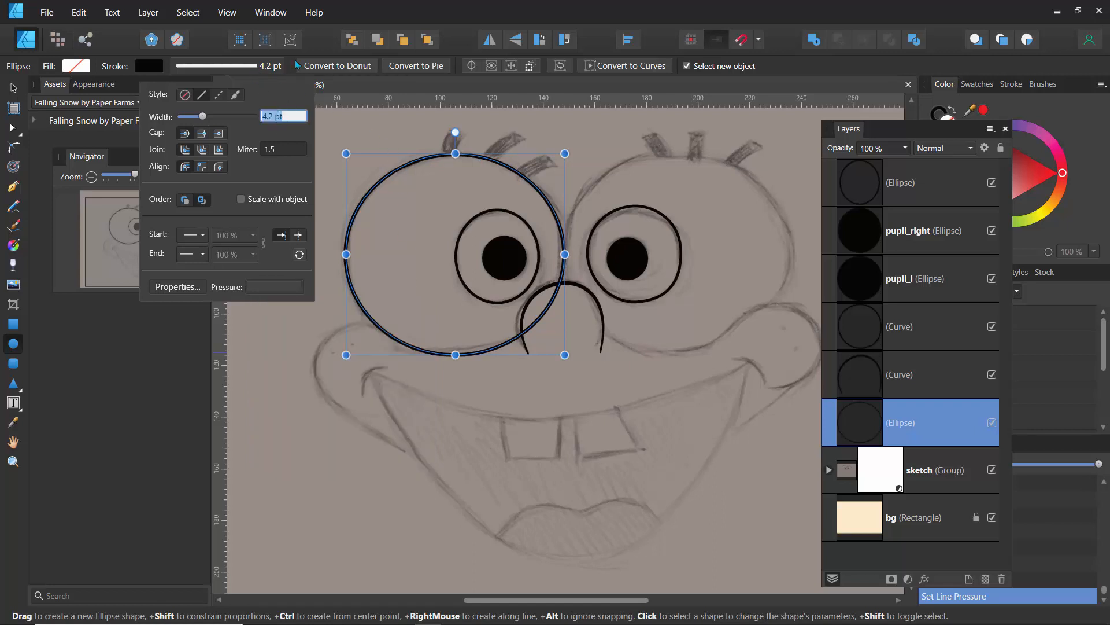
pyautogui.write('3')
pyautogui.press('Return')
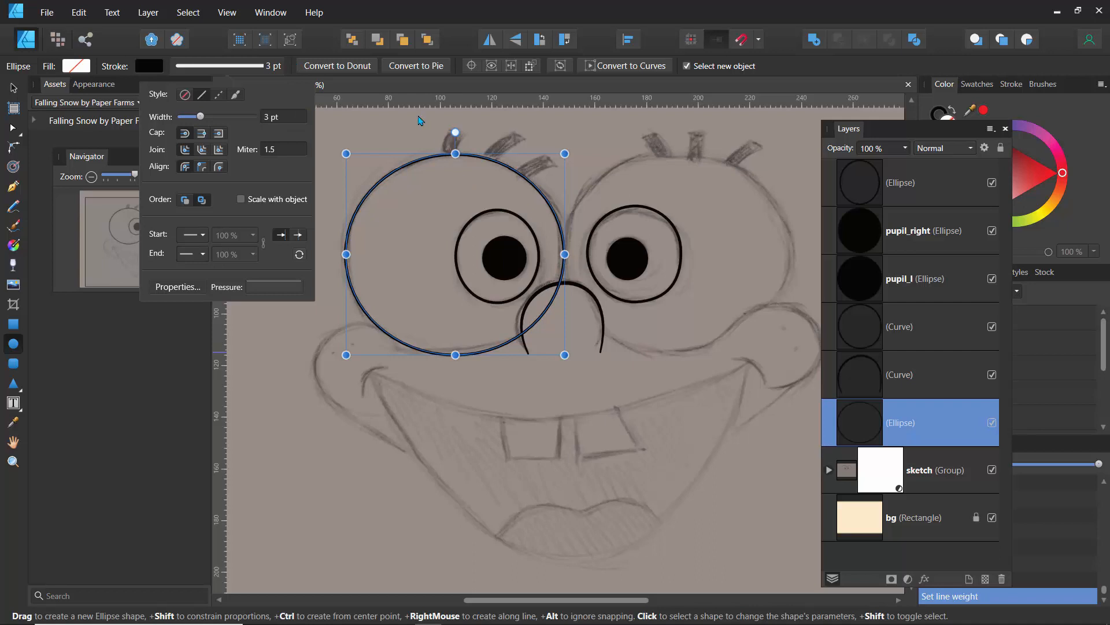
pyautogui.click(394, 131)
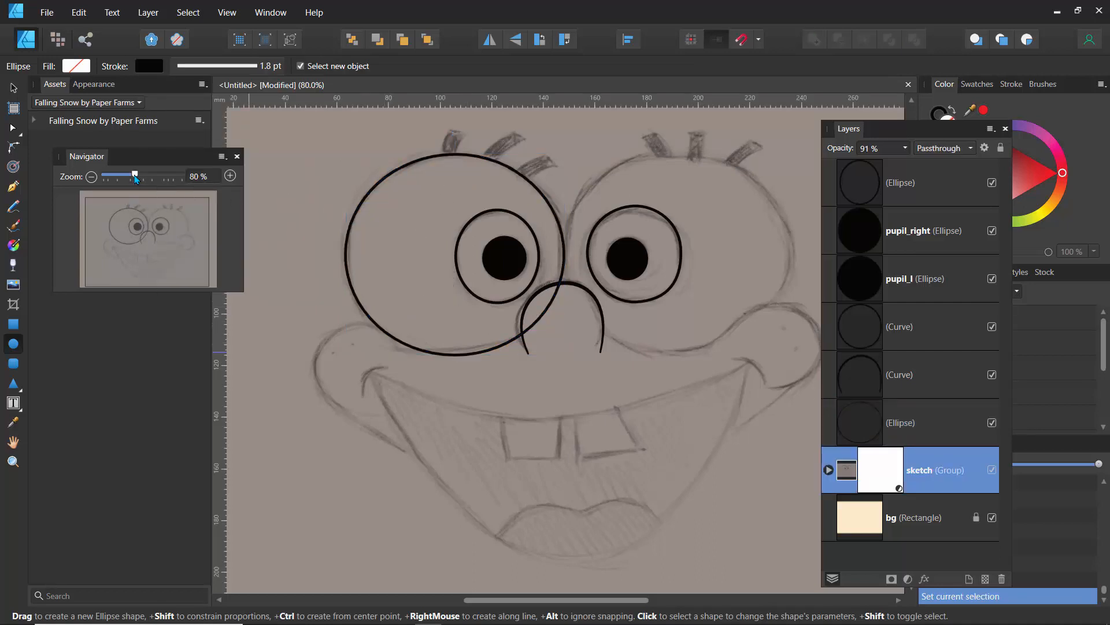
# Enlarge the left eyeball ellipse slightly upward and outward from its upper outer corner
pyautogui.moveTo(135, 177); pyautogui.dragTo(125, 176)
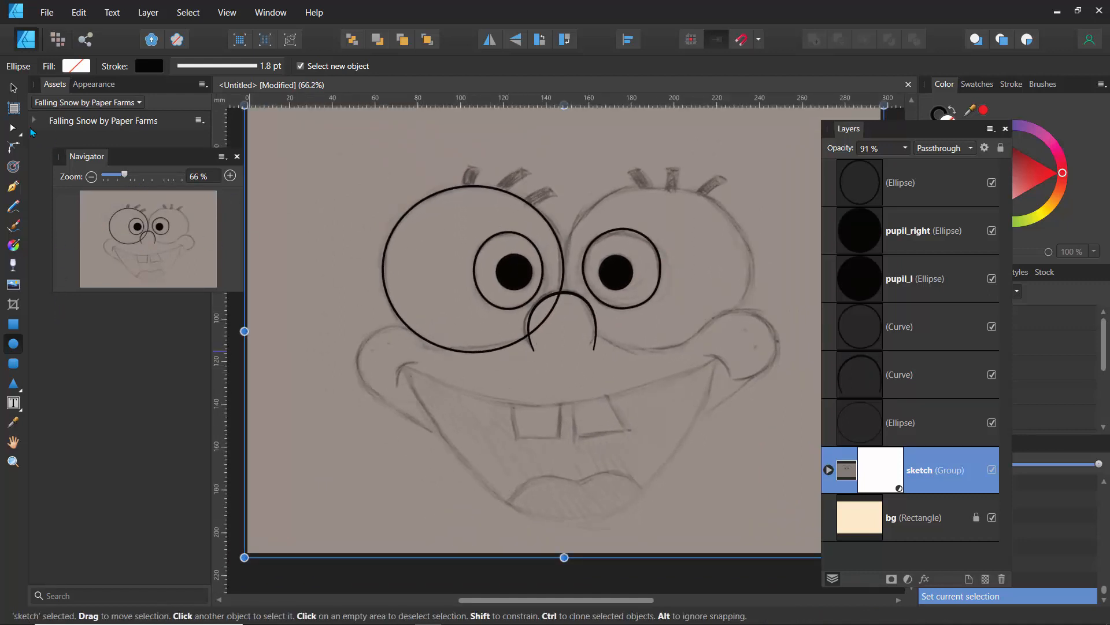
pyautogui.click(14, 87)
pyautogui.click(398, 241)
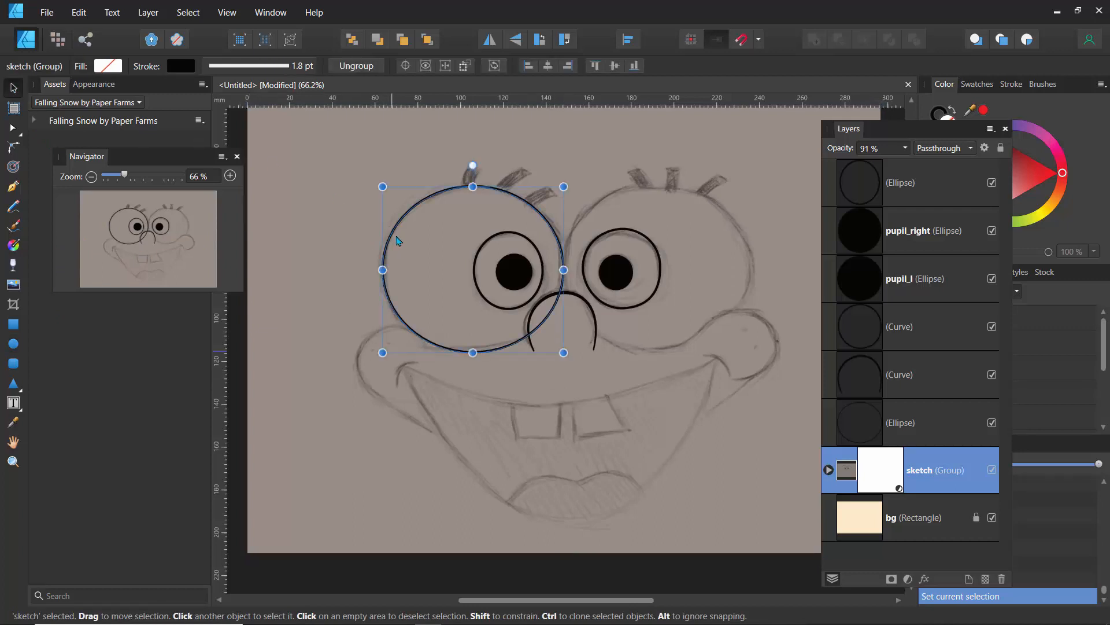
pyautogui.moveTo(390, 271); pyautogui.dragTo(393, 270)
pyautogui.moveTo(379, 179); pyautogui.dragTo(381, 180)
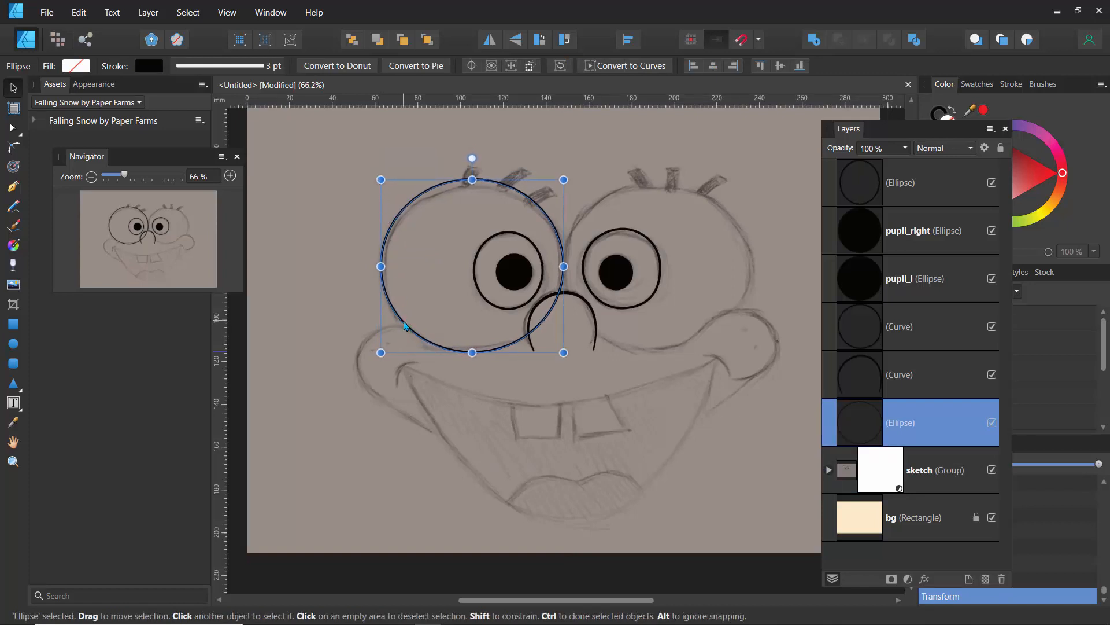
# Name the large left eyeball ellipse left_eye and the nose curve nose
pyautogui.doubleClick(912, 422)
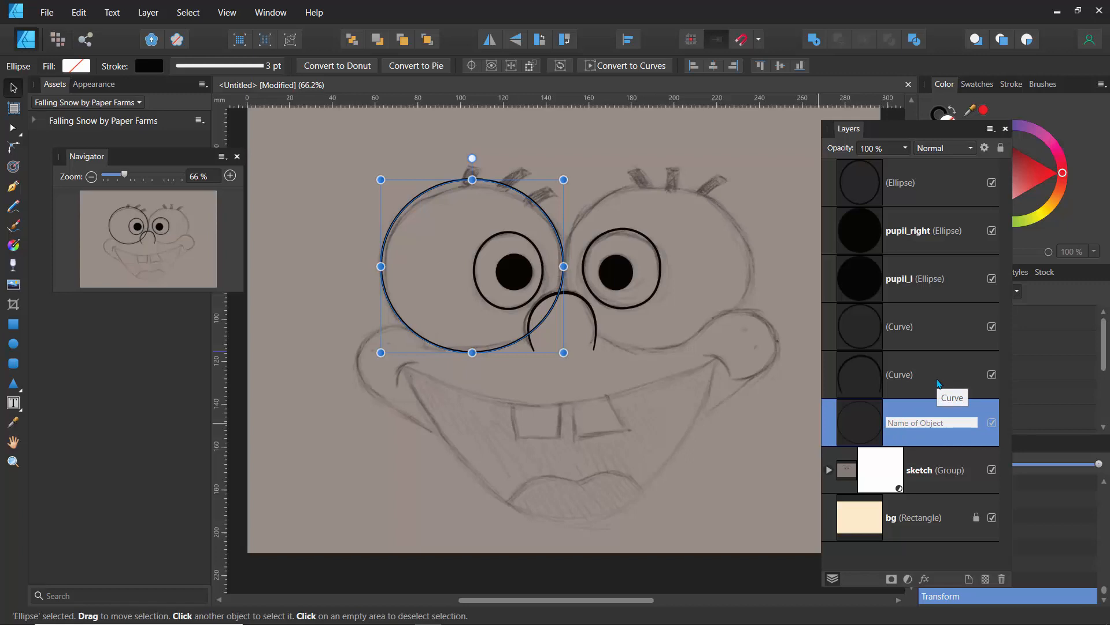
pyautogui.write('left_eye')
pyautogui.press('Return')
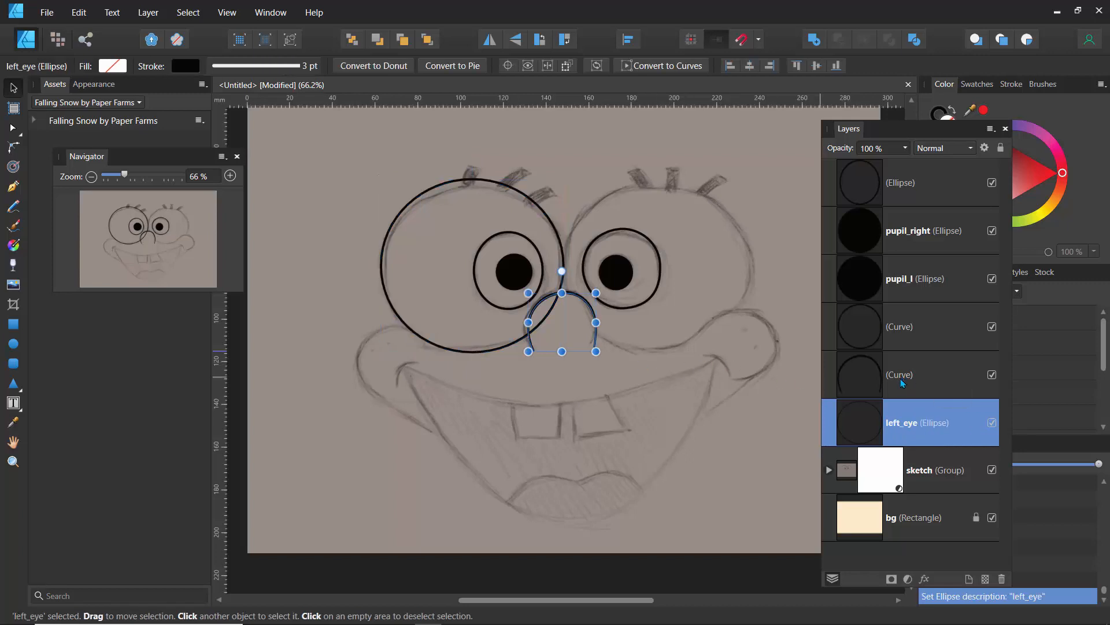
pyautogui.click(902, 382)
pyautogui.click(902, 375)
pyautogui.write('nose')
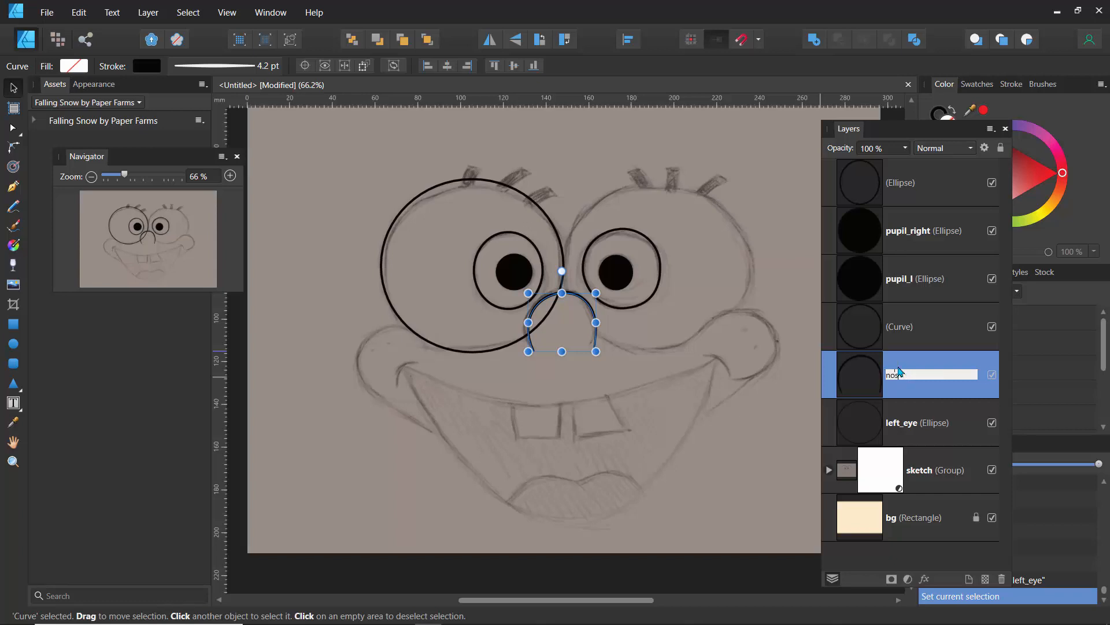
pyautogui.press('Return')
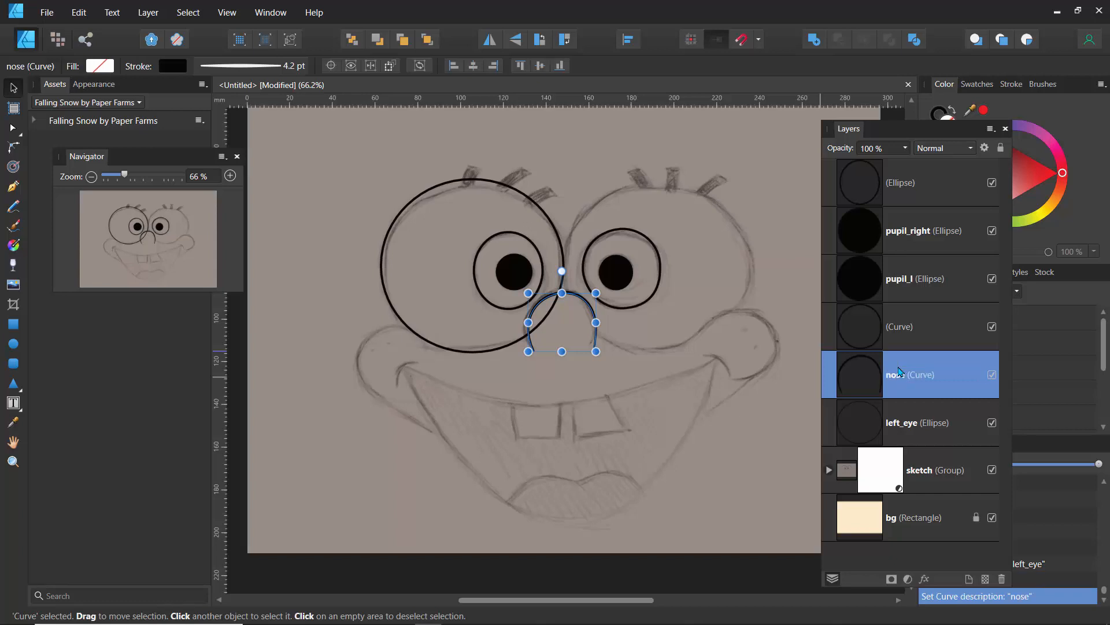
# Name the right iris curve eye_right and the left iris ellipse eye_left
pyautogui.click(876, 326)
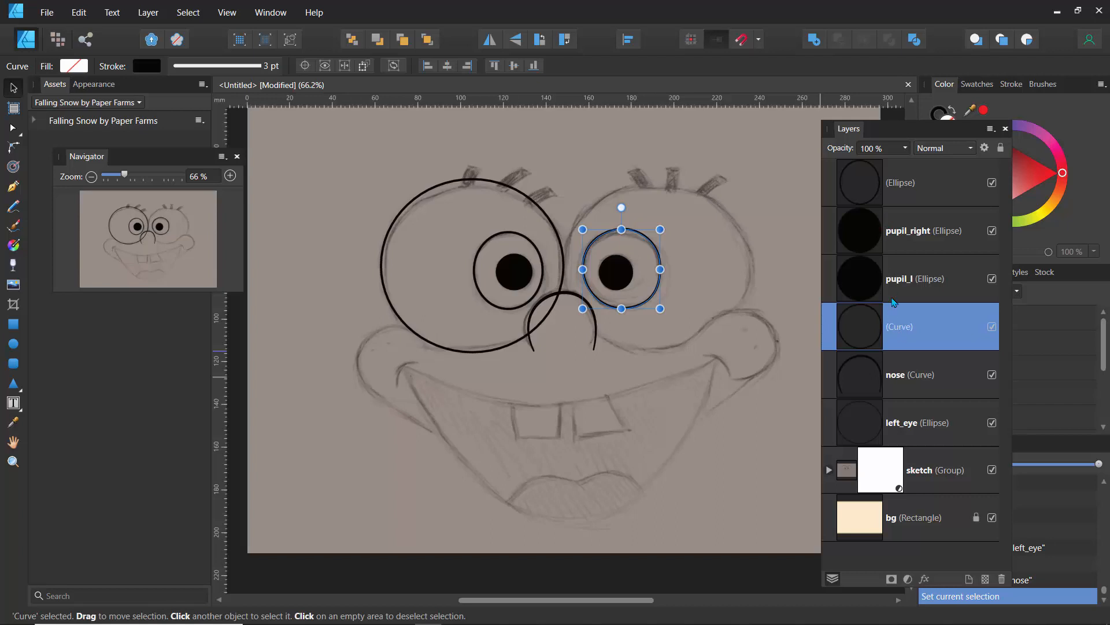
pyautogui.doubleClick(900, 327)
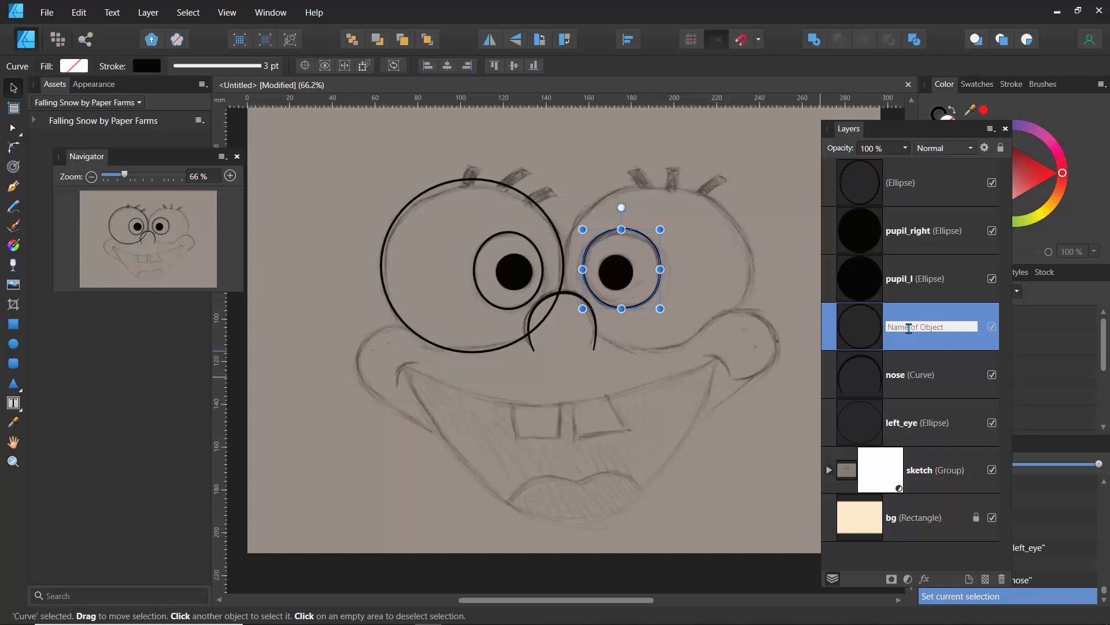
pyautogui.write('eye_right')
pyautogui.press('Return')
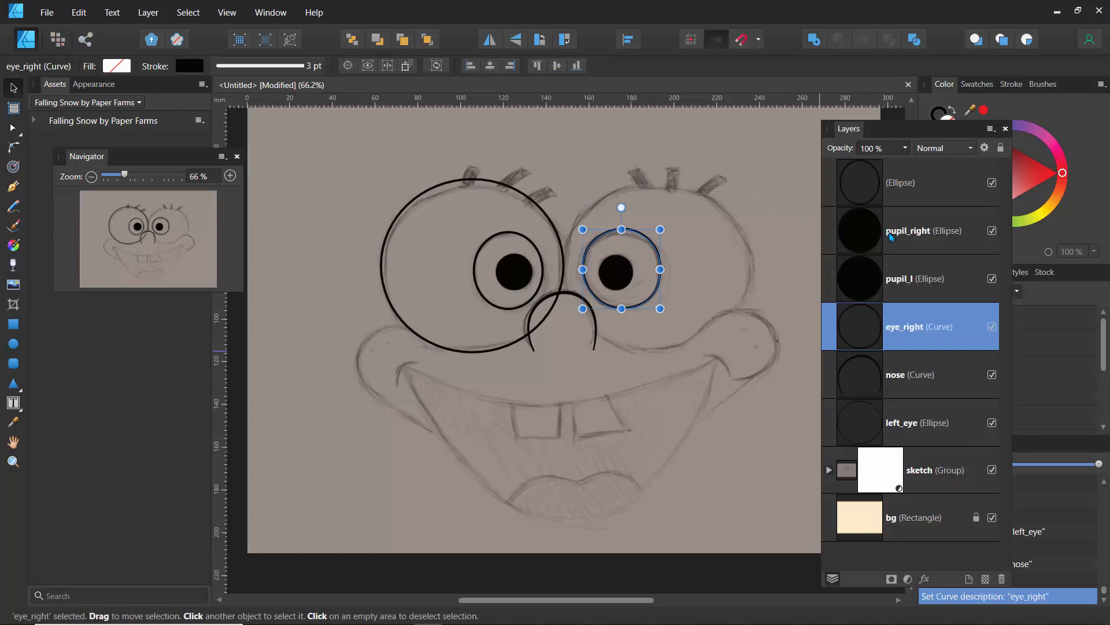
pyautogui.doubleClick(894, 184)
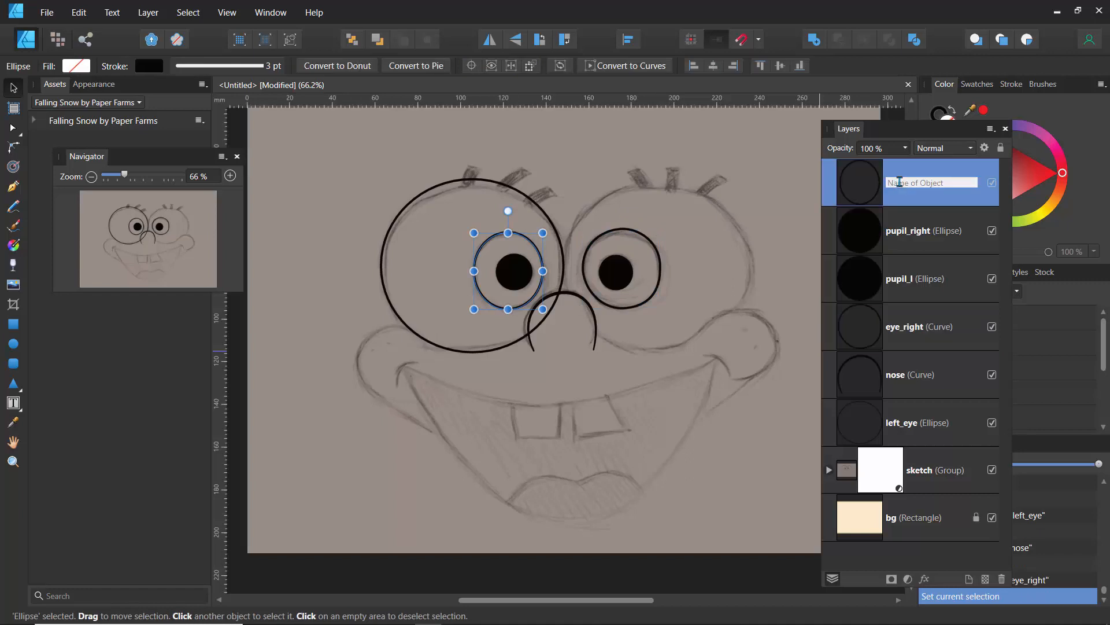
pyautogui.write('eye_left')
pyautogui.press('Return')
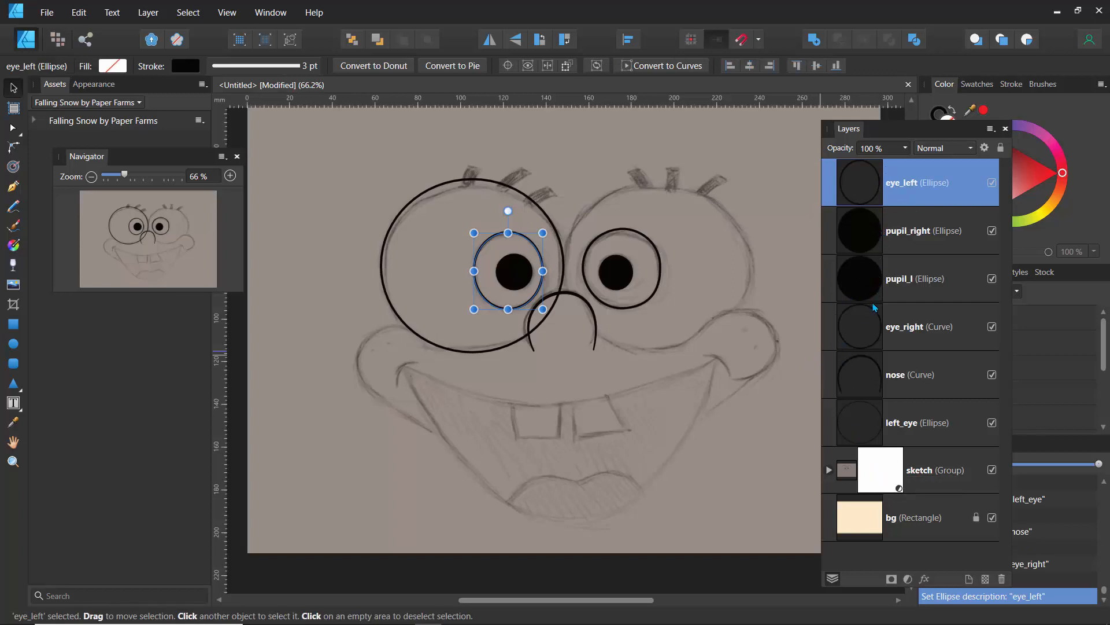
# Group the eye_left, pupil_l and left_eye ellipses and name the group left_eye
pyautogui.keyDown('ctrl'); pyautogui.click(868, 425); pyautogui.keyUp('ctrl')
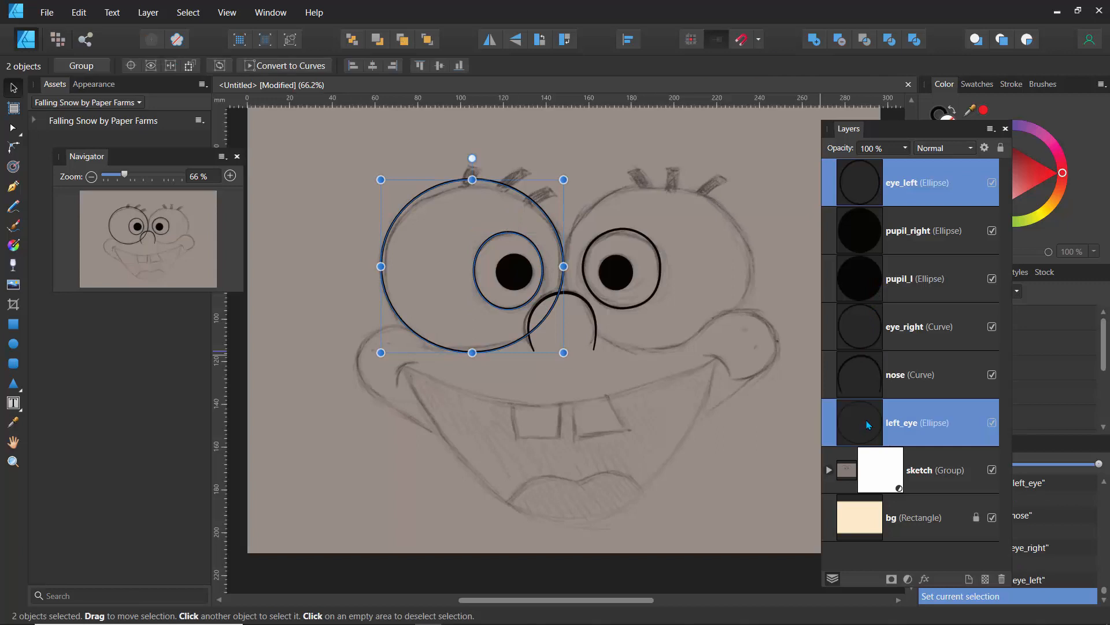
pyautogui.keyDown('ctrl'); pyautogui.click(872, 279); pyautogui.keyUp('ctrl')
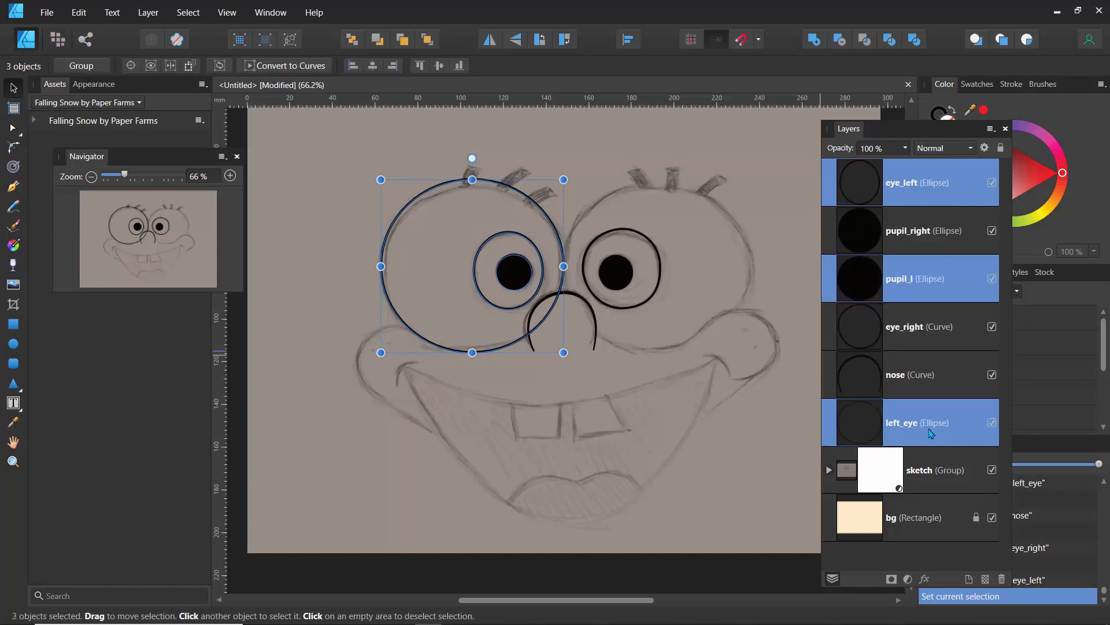
pyautogui.hotkey('ctrl', 'g')
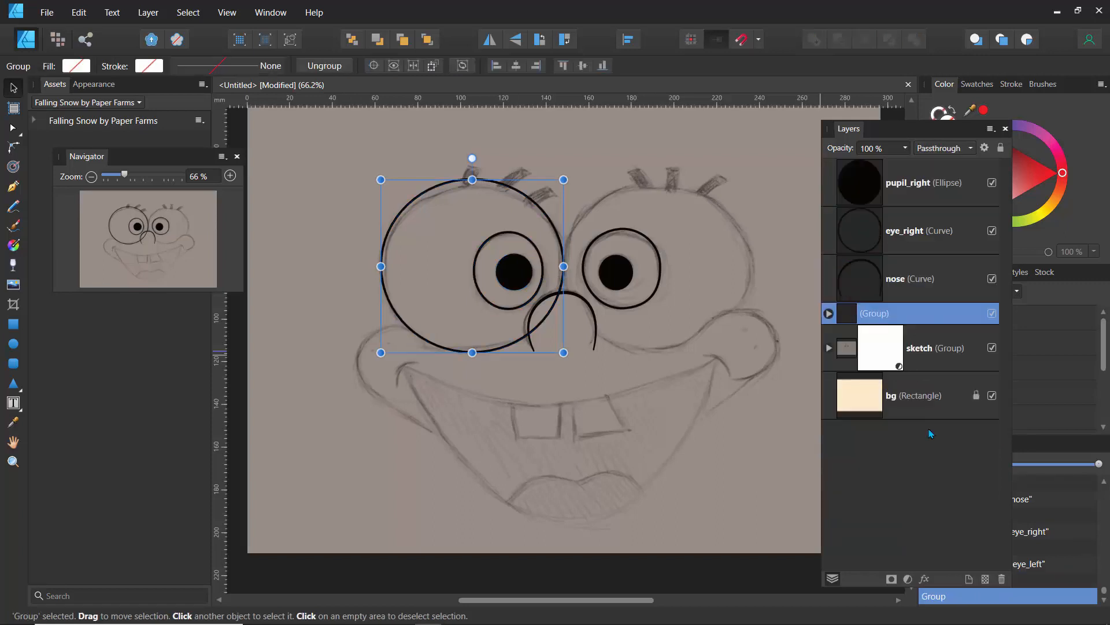
pyautogui.doubleClick(876, 314)
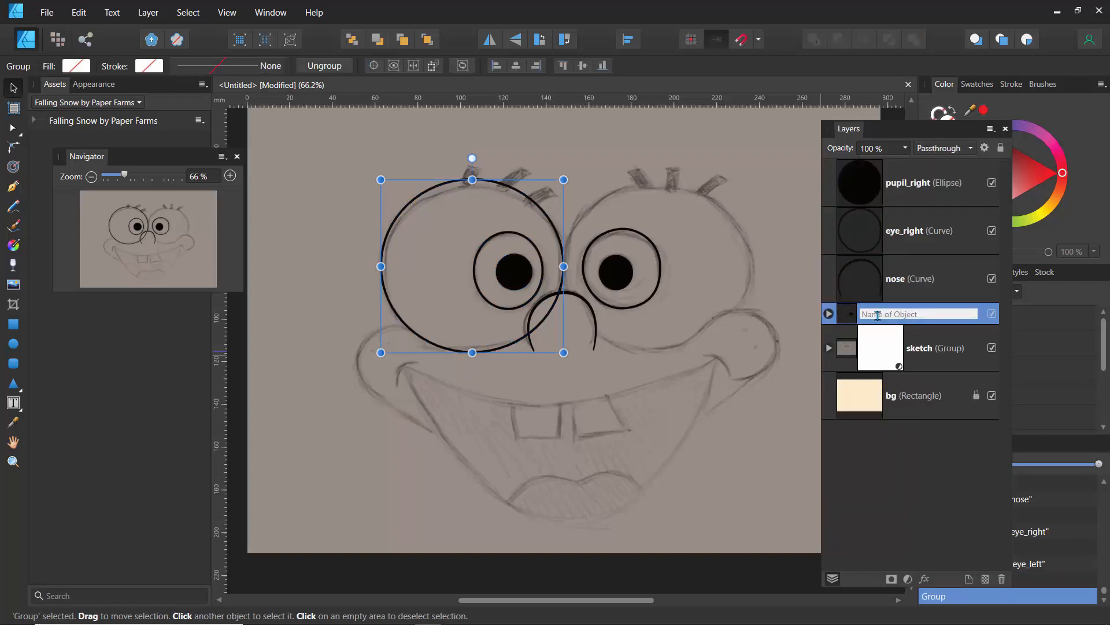
pyautogui.write('left_eye')
pyautogui.press('Return')
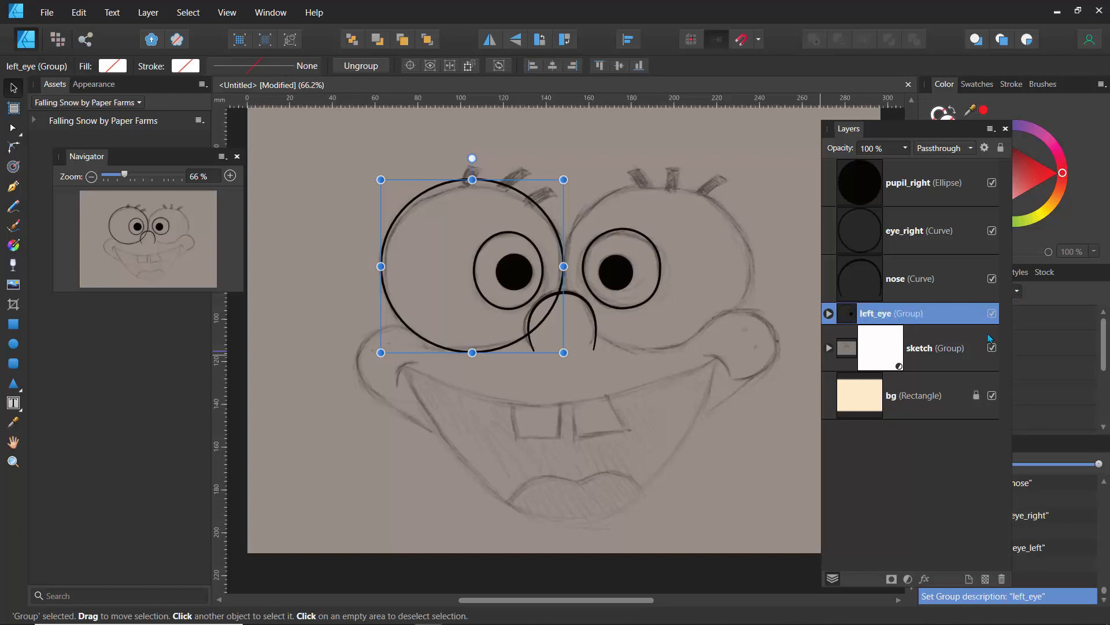
# Toggle the left_eye group's visibility off and on to check which shapes it contains
pyautogui.click(992, 314)
pyautogui.click(993, 314)
pyautogui.click(992, 314)
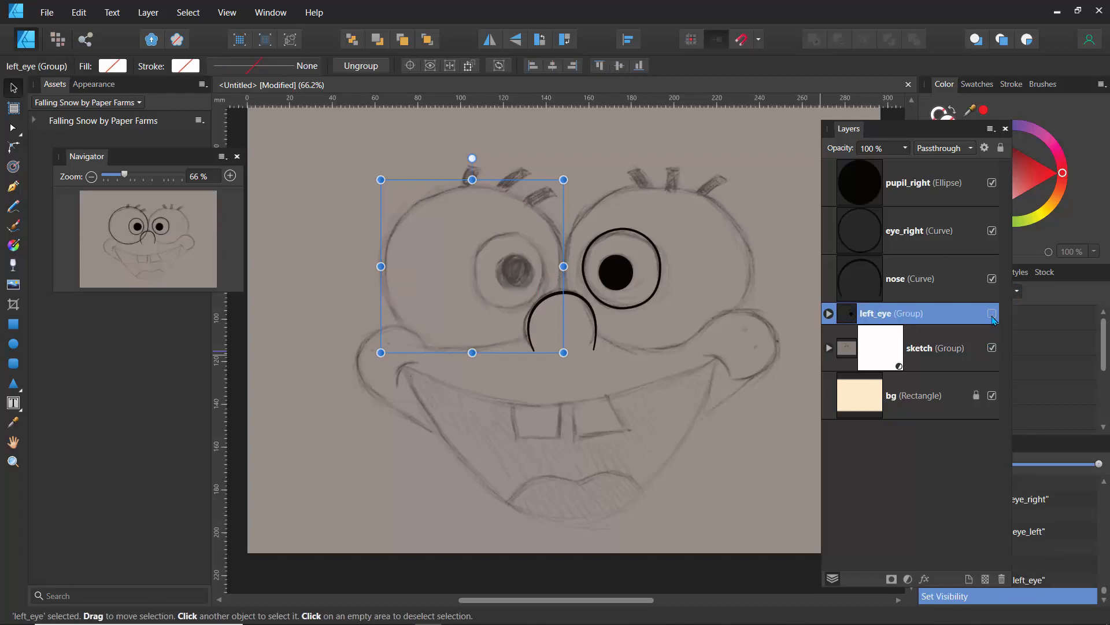
pyautogui.click(992, 315)
pyautogui.click(993, 314)
# Narrow the left pupil slightly from its outer side inside the left_eye group, and deselect it
pyautogui.doubleClick(523, 276)
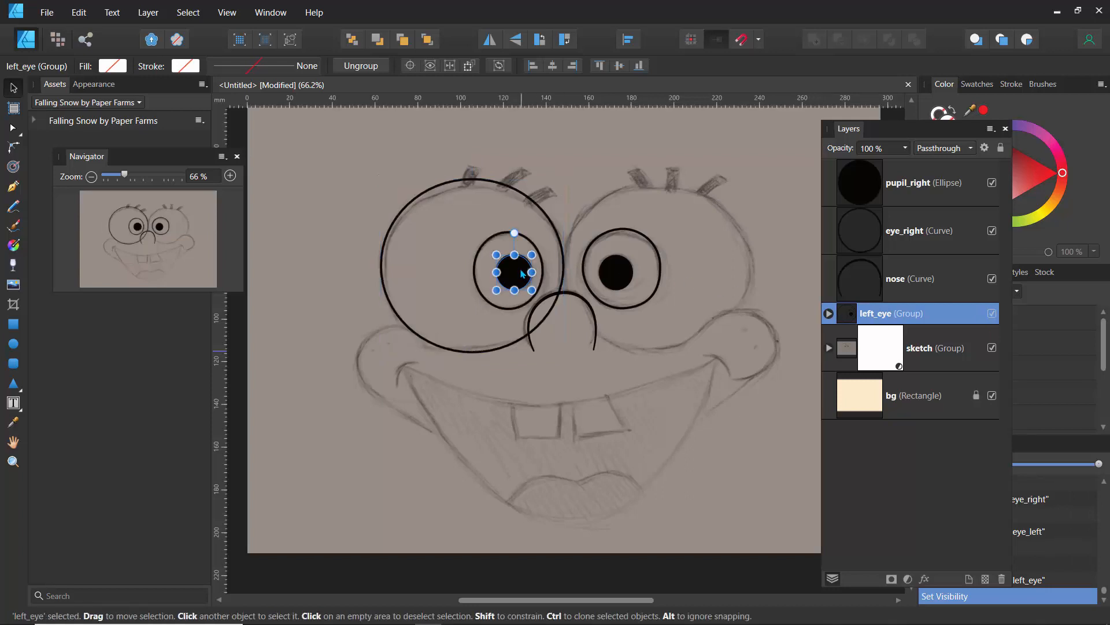
pyautogui.moveTo(497, 272); pyautogui.dragTo(500, 272)
pyautogui.click(494, 217)
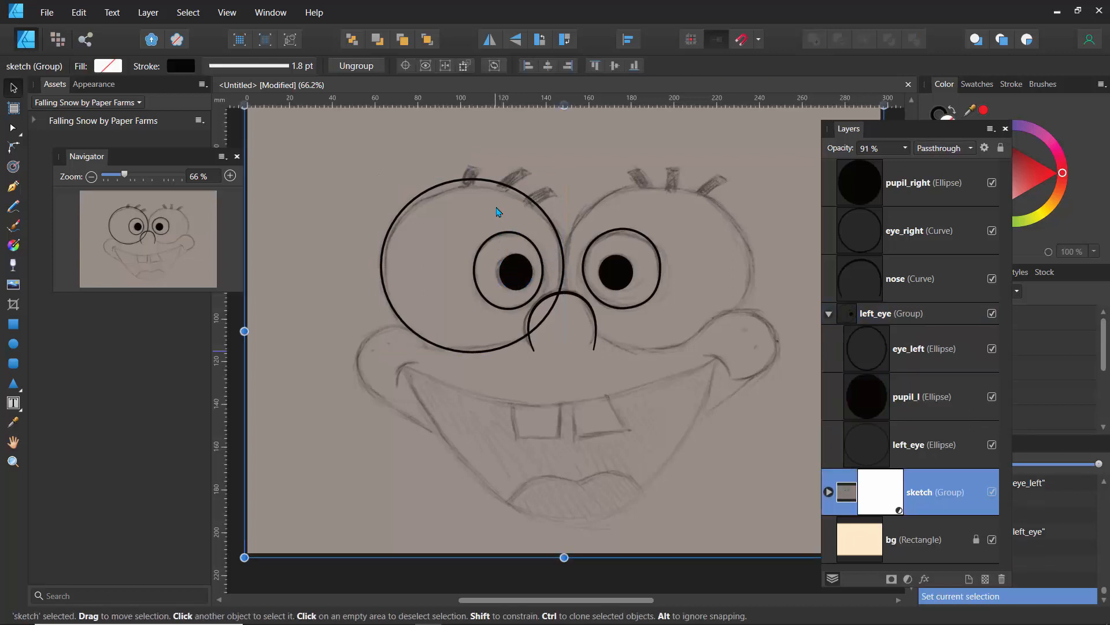
# Hide and show the left_eye group again to verify its shapes, and collapse it in the layer list
pyautogui.click(993, 316)
pyautogui.click(992, 315)
pyautogui.click(993, 315)
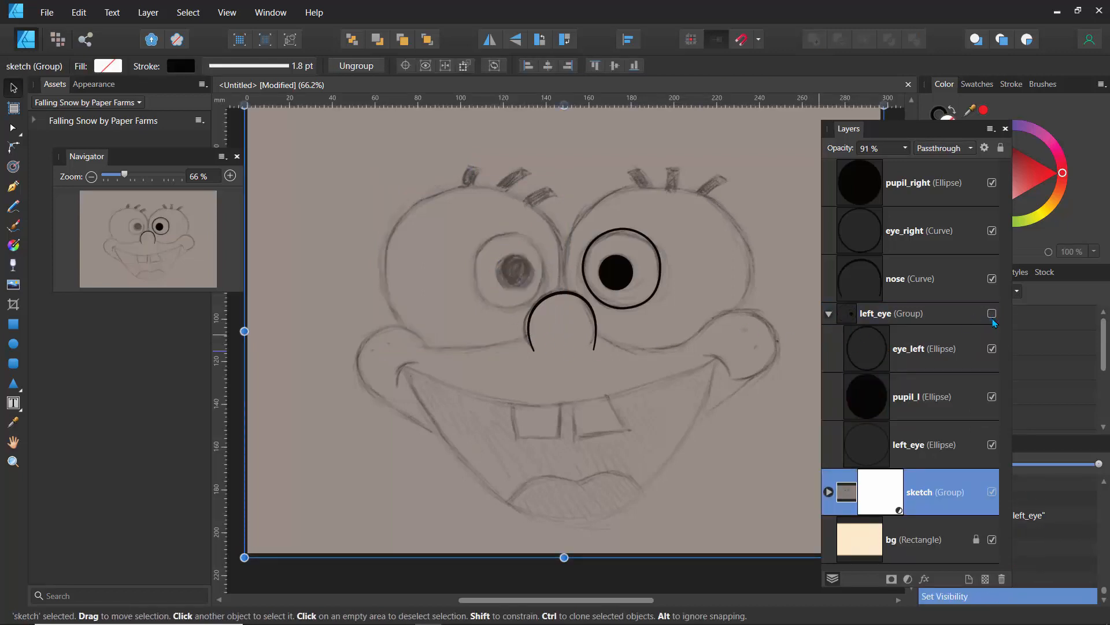
pyautogui.click(993, 315)
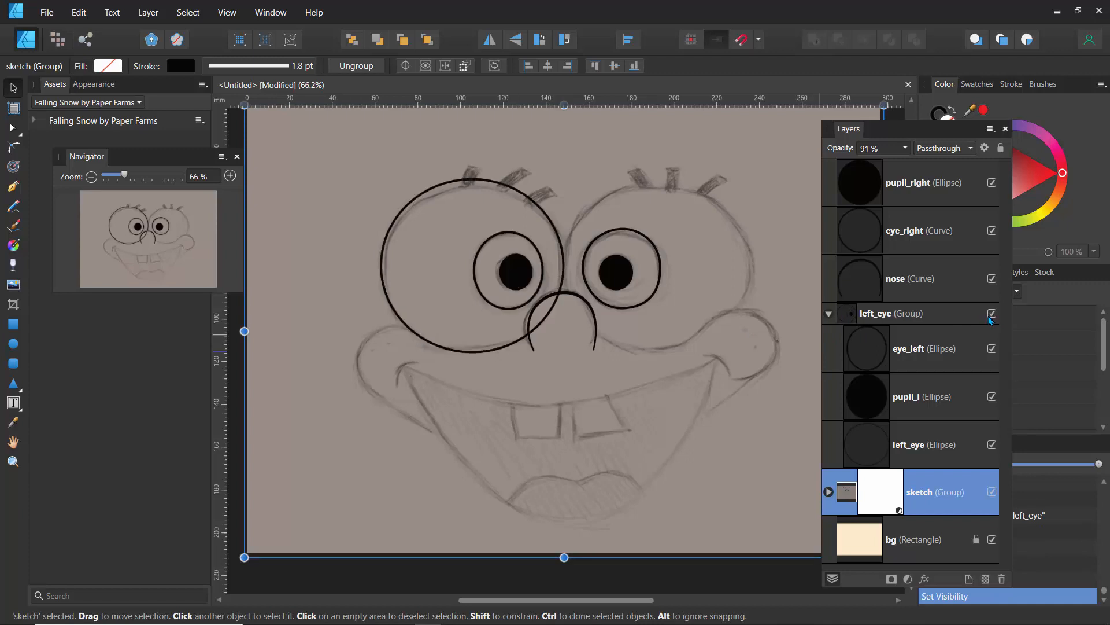
pyautogui.click(830, 314)
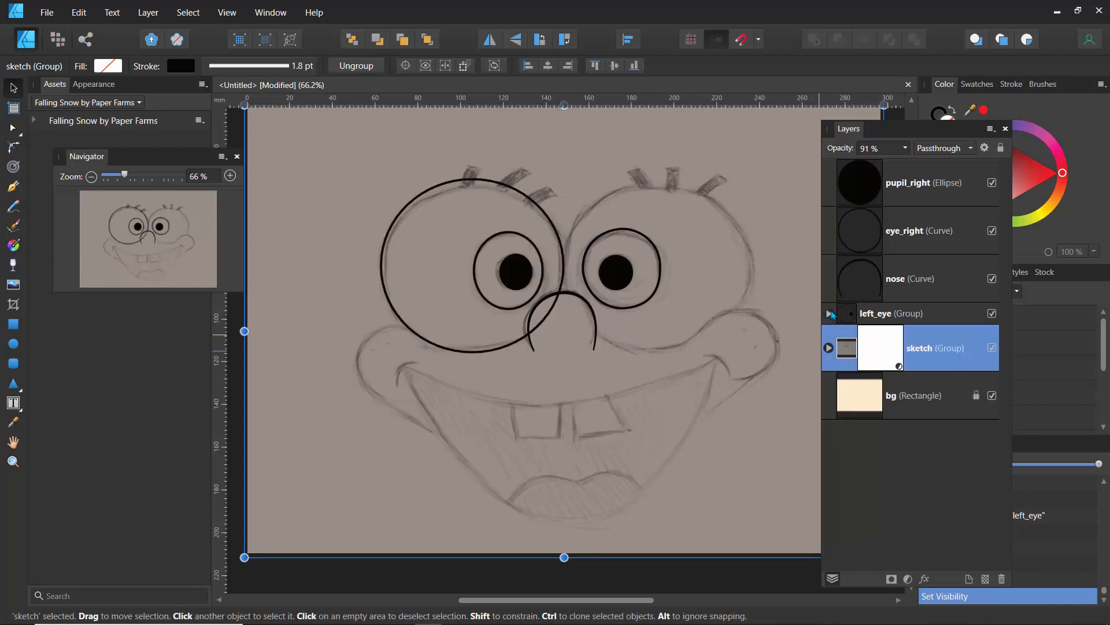
# Draw an unfilled ellipse over the sketched right eye outline, enlarge it slightly toward its upper inner side, and name it right_eye
pyautogui.click(867, 216)
pyautogui.click(864, 198)
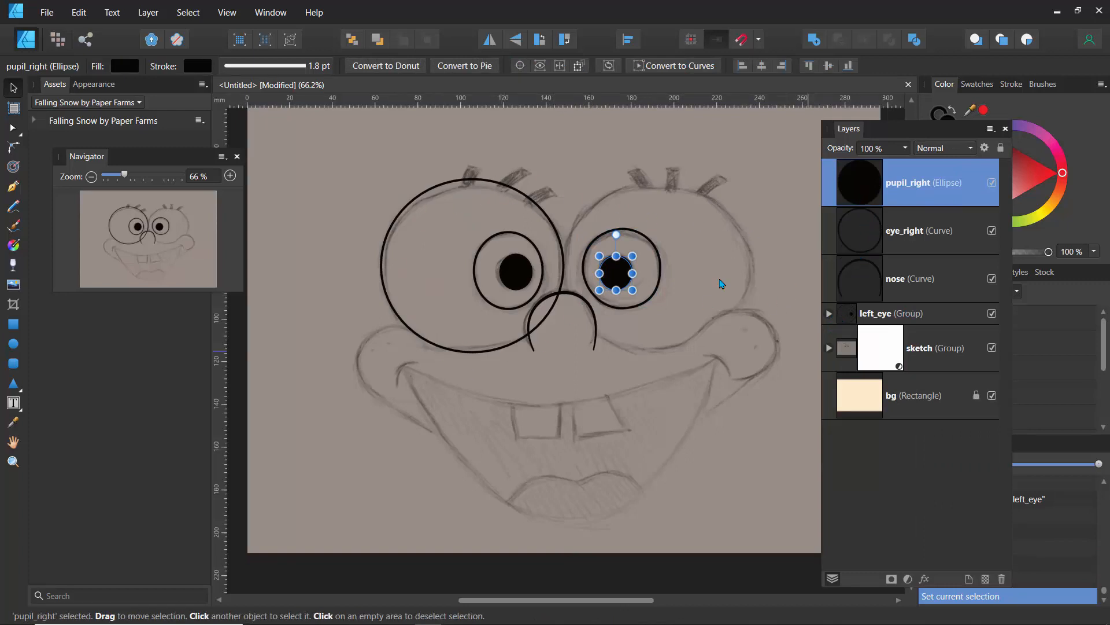
pyautogui.click(13, 343)
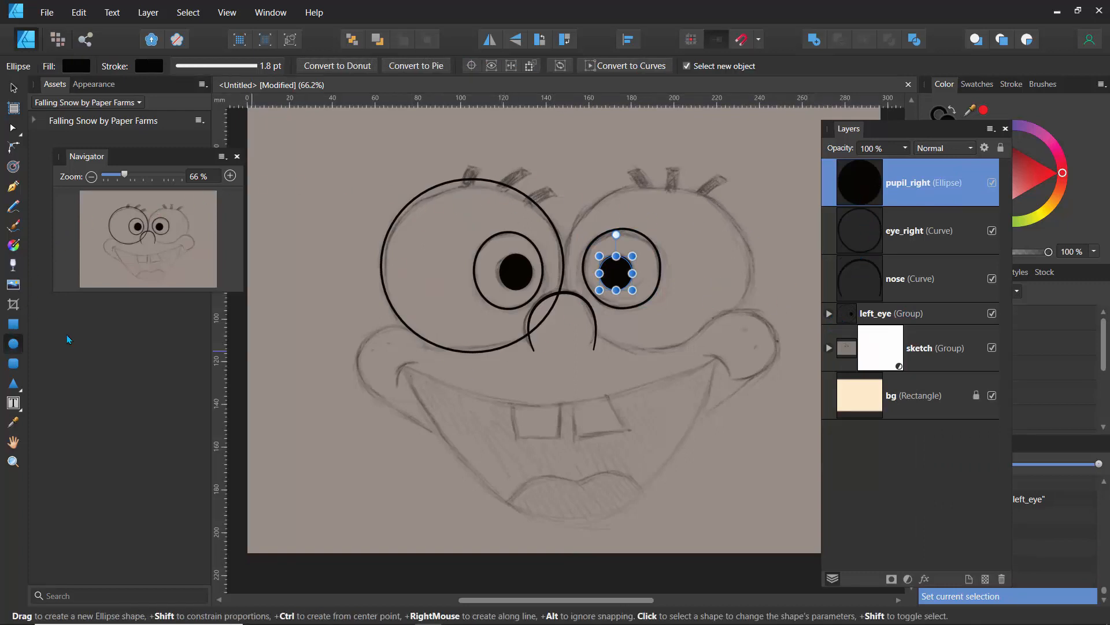
pyautogui.moveTo(574, 191); pyautogui.dragTo(750, 358)
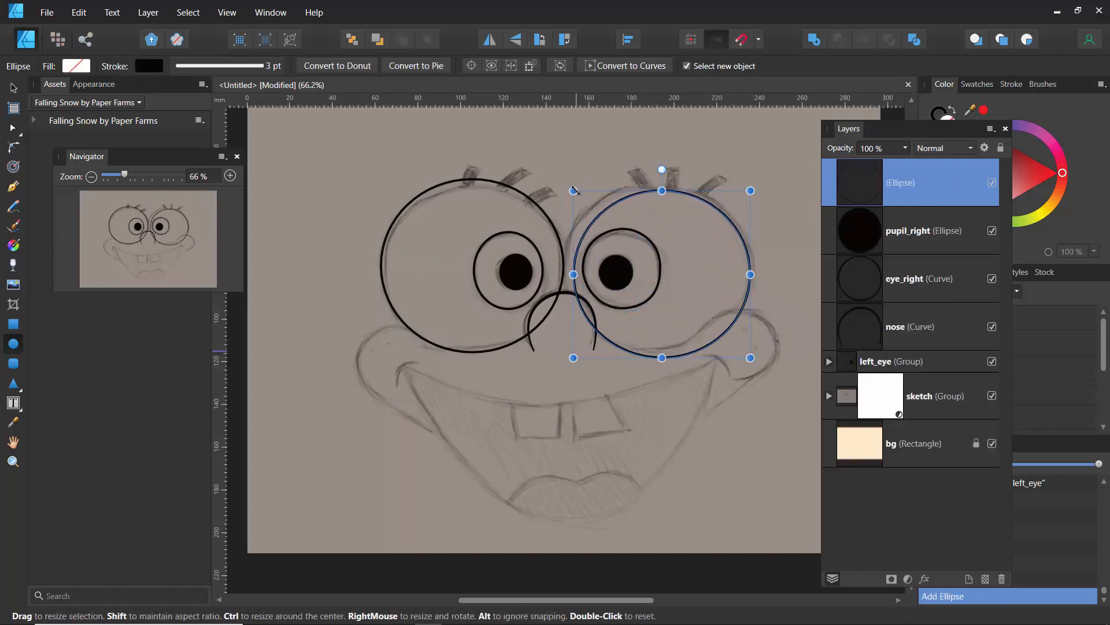
pyautogui.moveTo(573, 191); pyautogui.dragTo(566, 184)
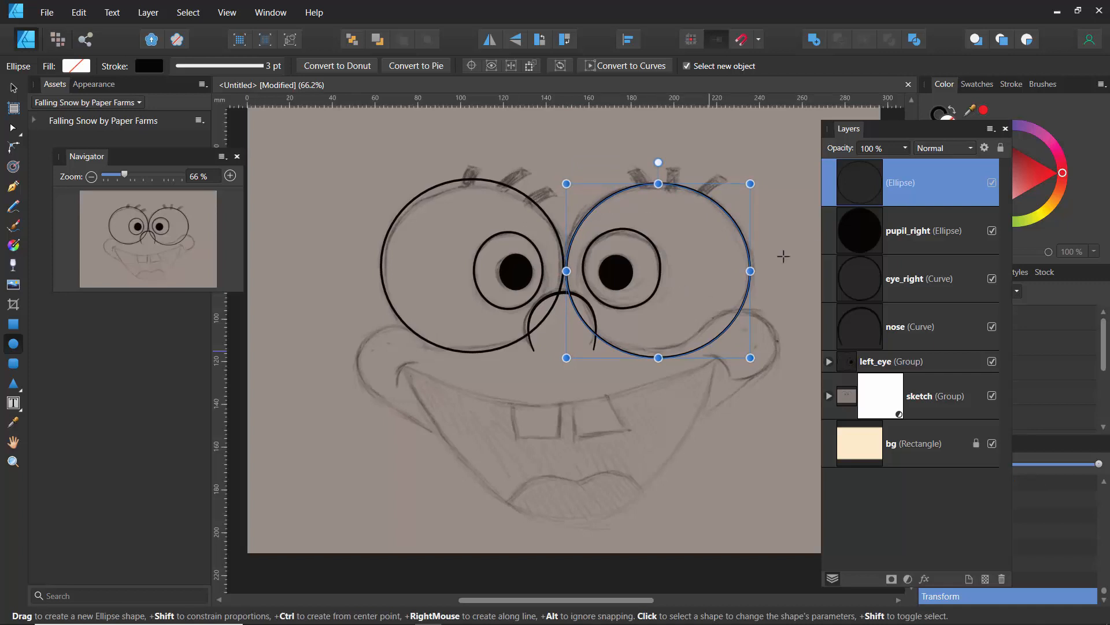
pyautogui.doubleClick(897, 186)
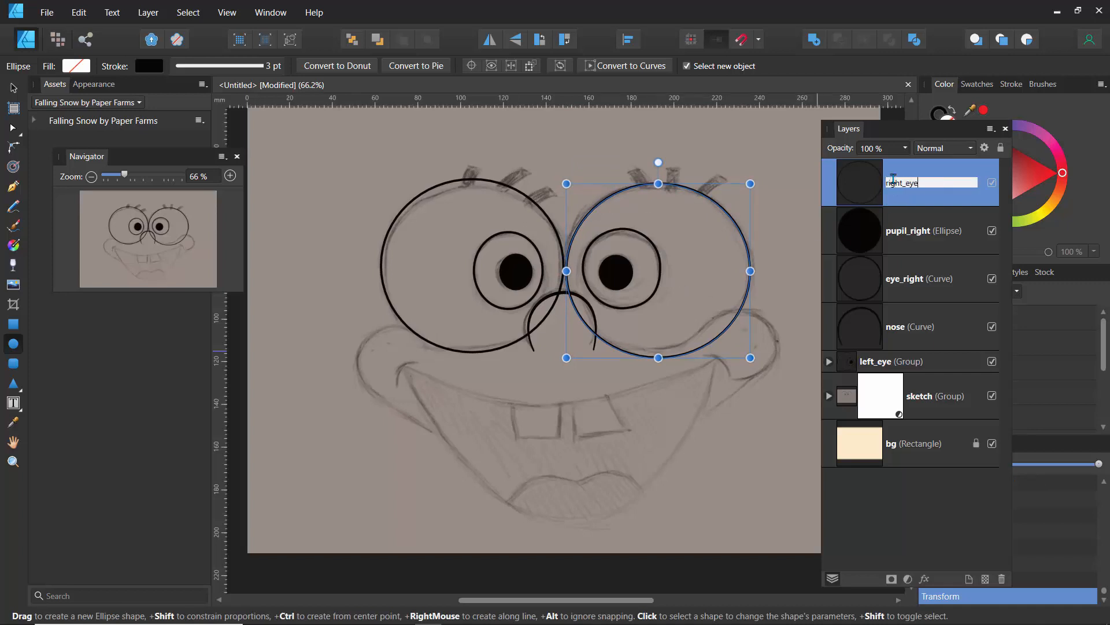
pyautogui.press('Return')
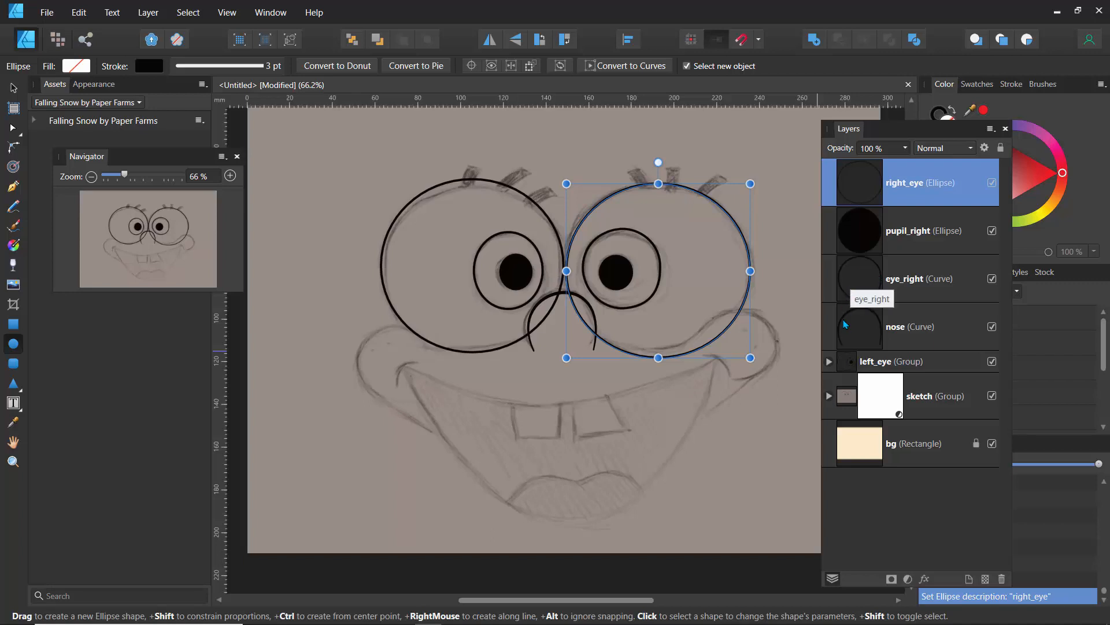
# Group the right_eye ellipse, pupil_right and eye_right, and name the group right_eye
pyautogui.keyDown('ctrl'); pyautogui.click(870, 285); pyautogui.keyUp('ctrl')
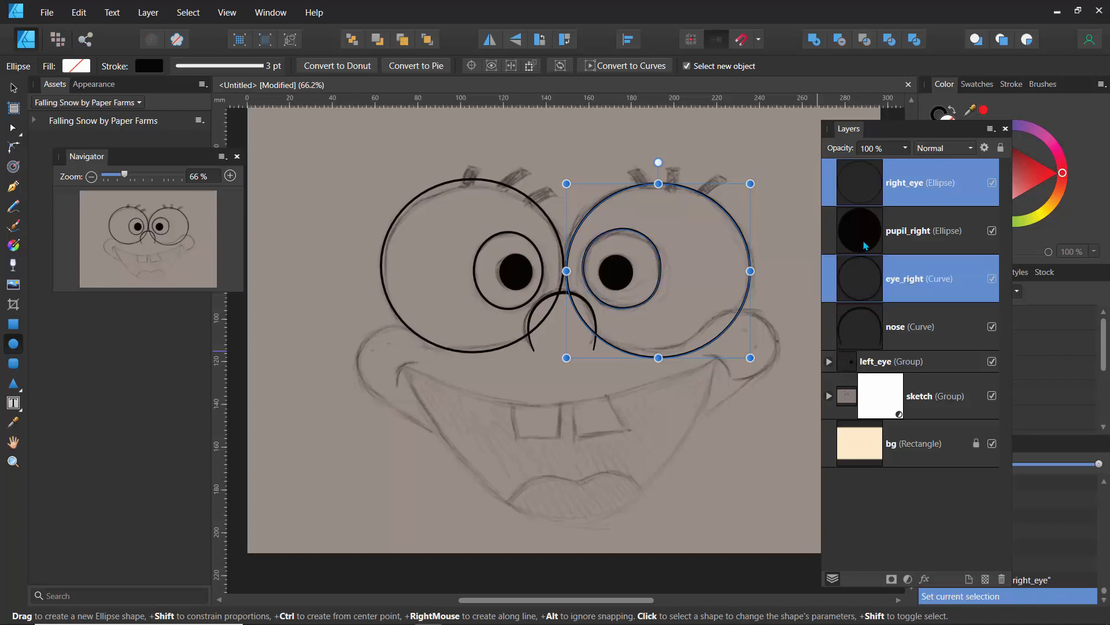
pyautogui.keyDown('shift'); pyautogui.click(854, 214); pyautogui.keyUp('shift')
pyautogui.keyDown('ctrl'); pyautogui.click(857, 183); pyautogui.keyUp('ctrl')
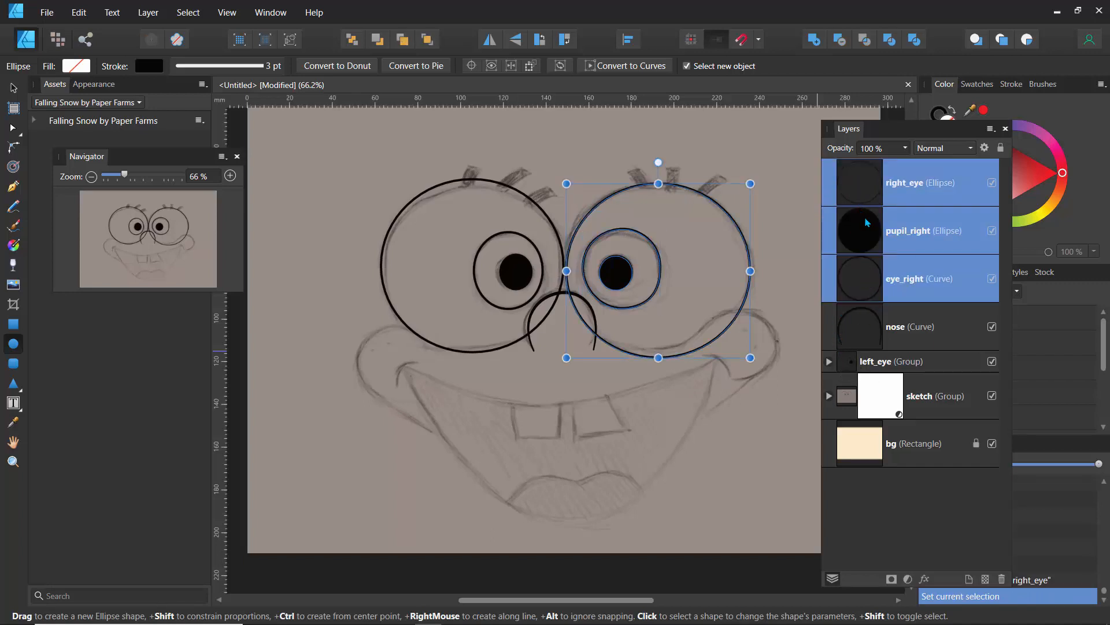
pyautogui.hotkey('ctrl', 'g')
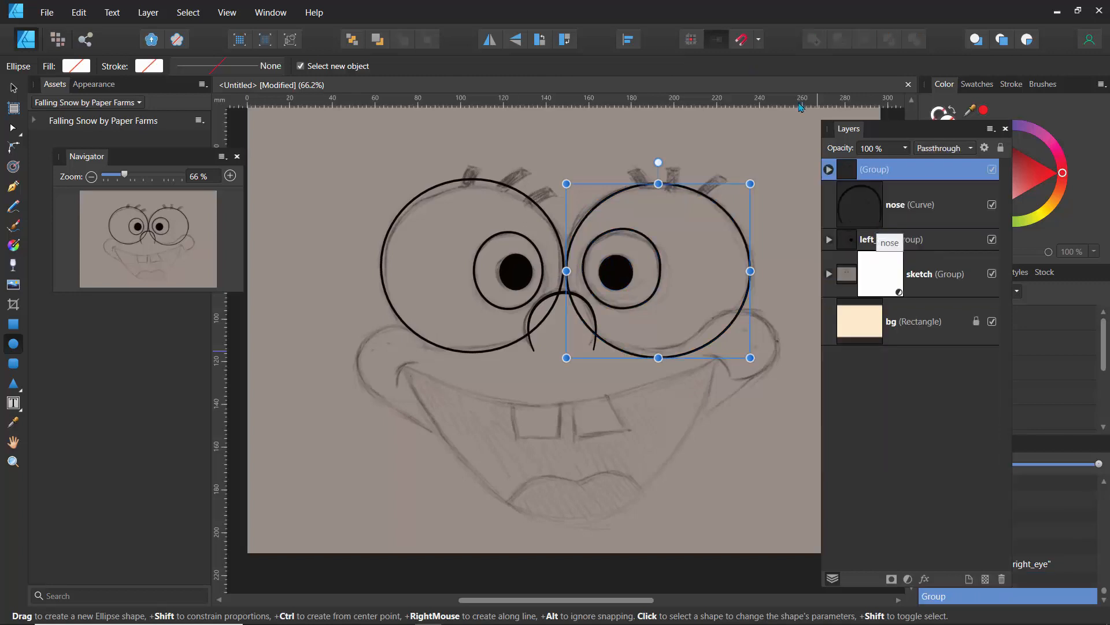
pyautogui.doubleClick(877, 170)
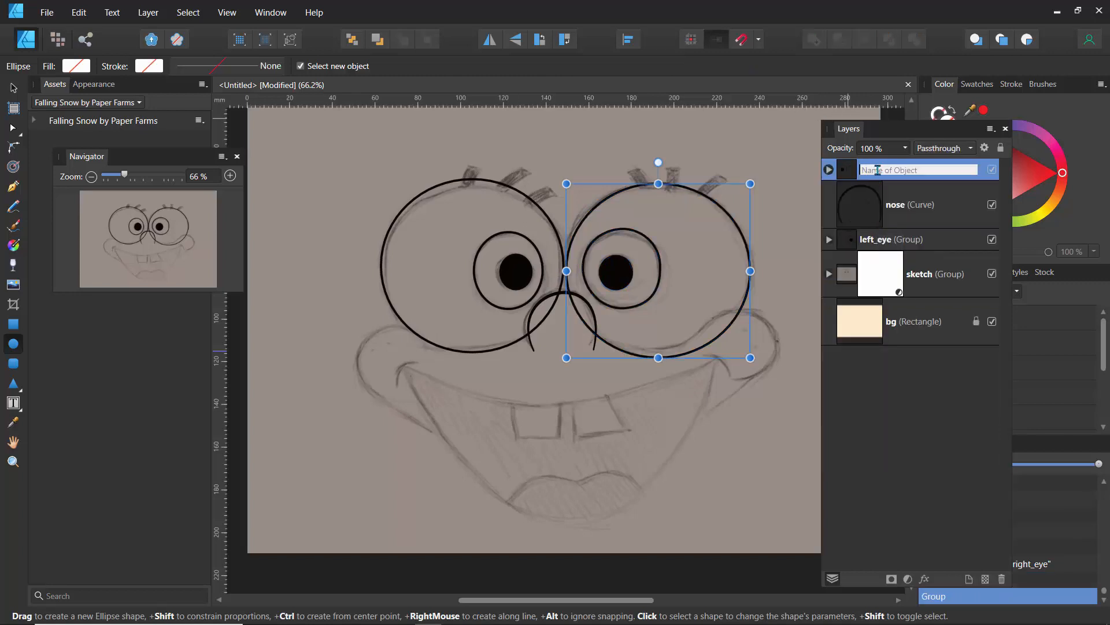
pyautogui.write('right_eye')
pyautogui.press('Return')
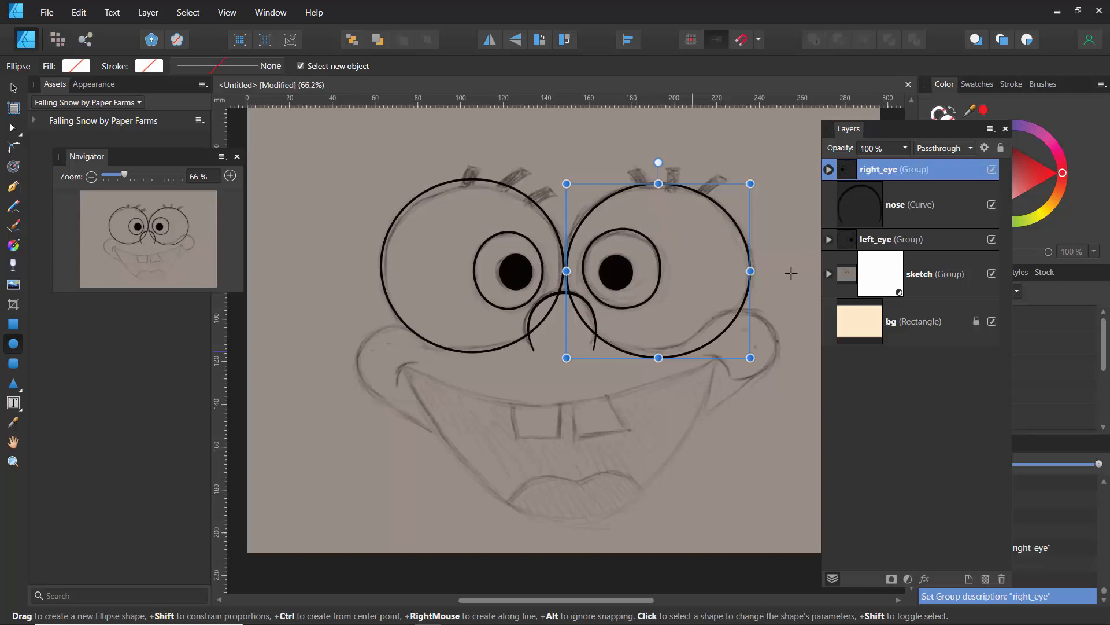
# Group the left_eye and right_eye groups together and name the new group eyes
pyautogui.click(888, 242)
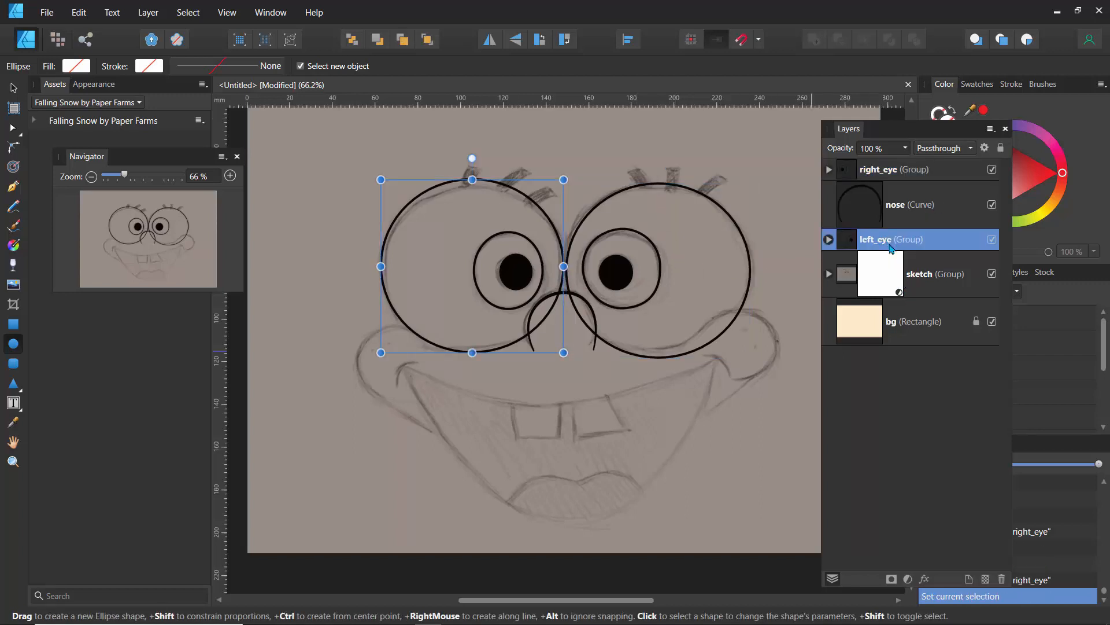
pyautogui.keyDown('ctrl'); pyautogui.click(878, 171); pyautogui.keyUp('ctrl')
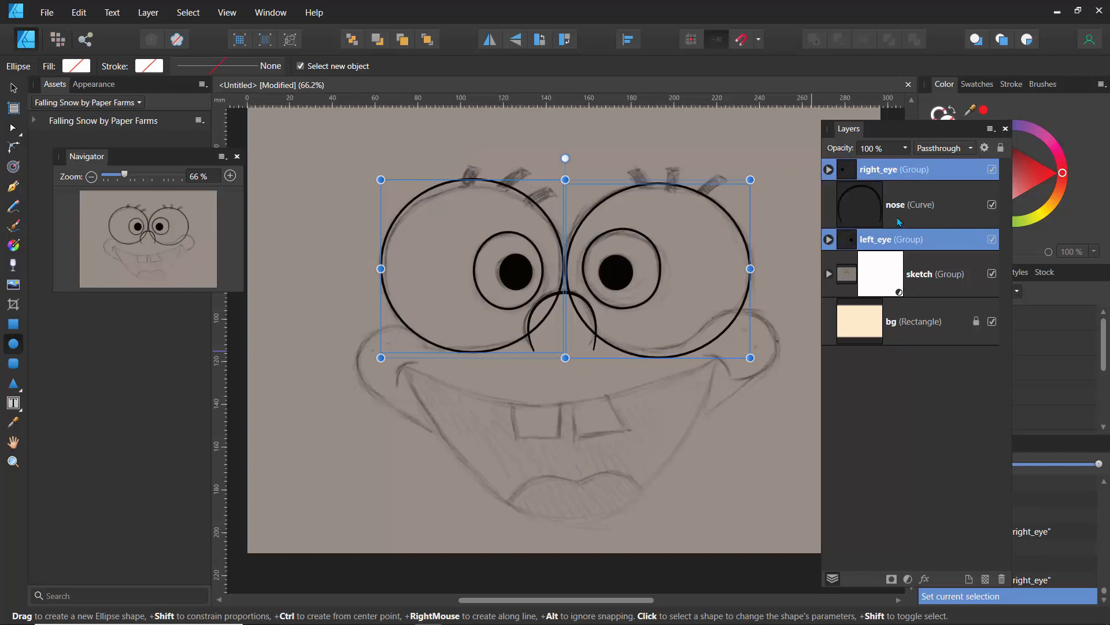
pyautogui.hotkey('ctrl', 'g')
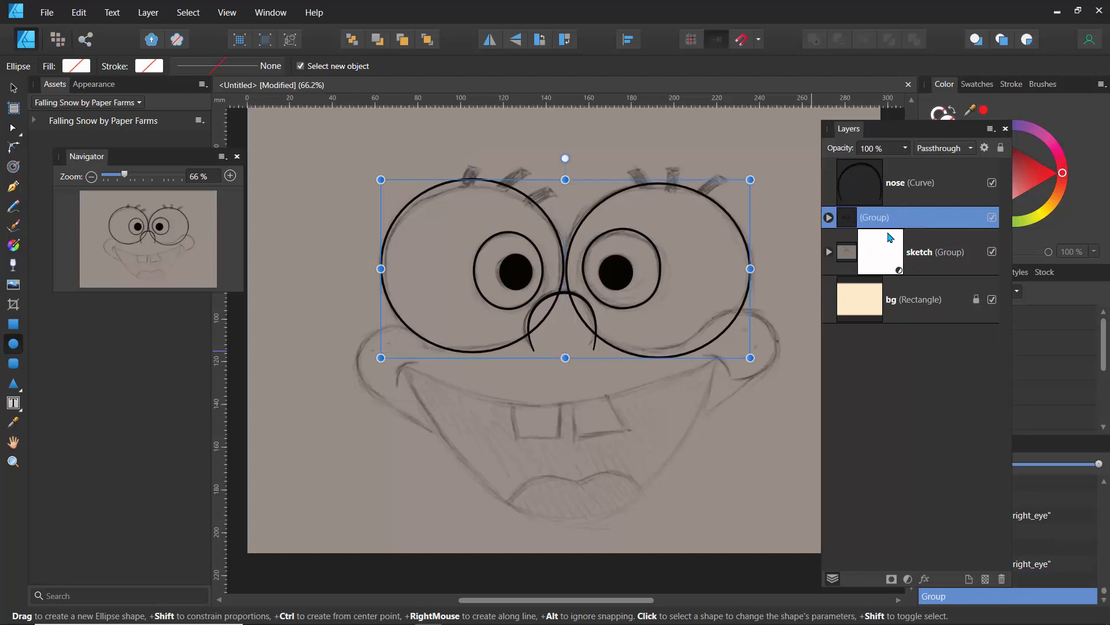
pyautogui.doubleClick(880, 222)
pyautogui.write('eyes')
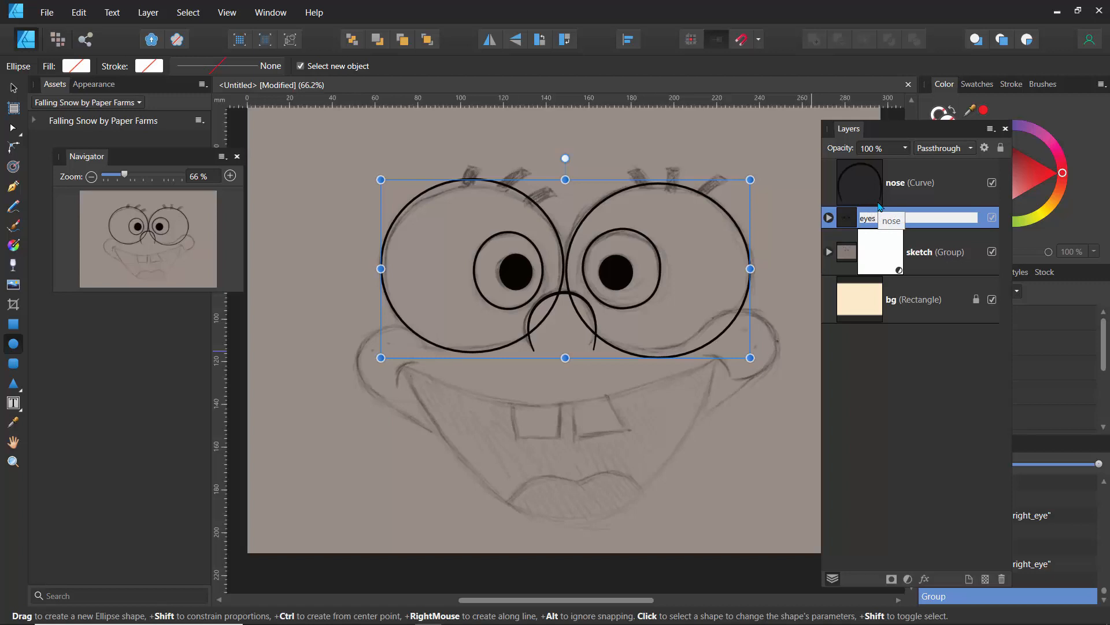
pyautogui.press('Return')
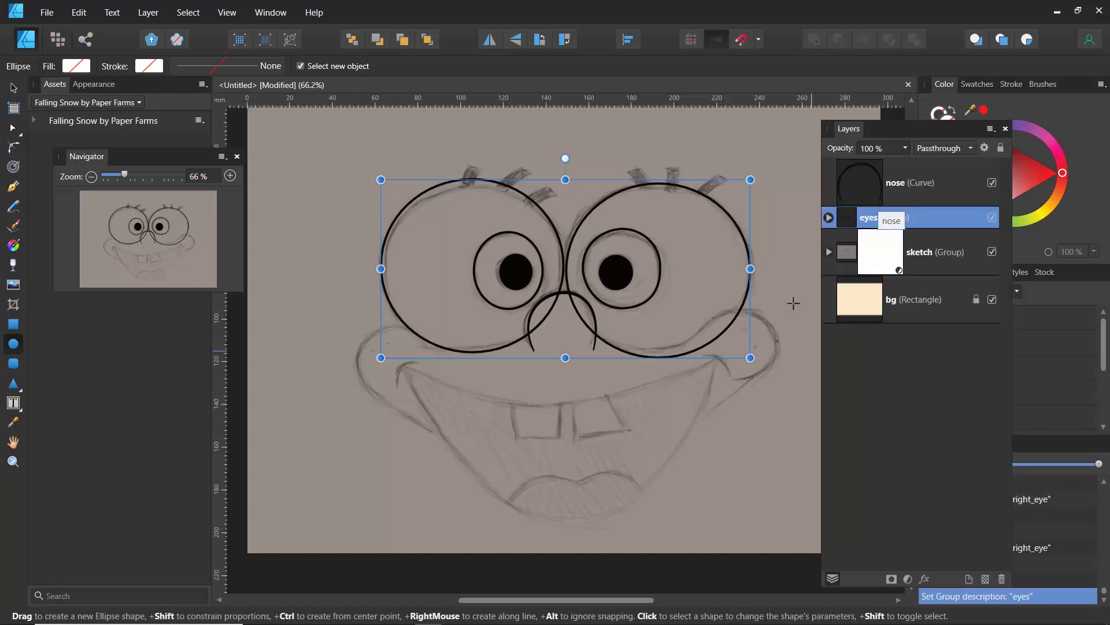
# Expand the eyes group and its right_eye subgroup to check the nested layers, and collapse both
pyautogui.click(829, 217)
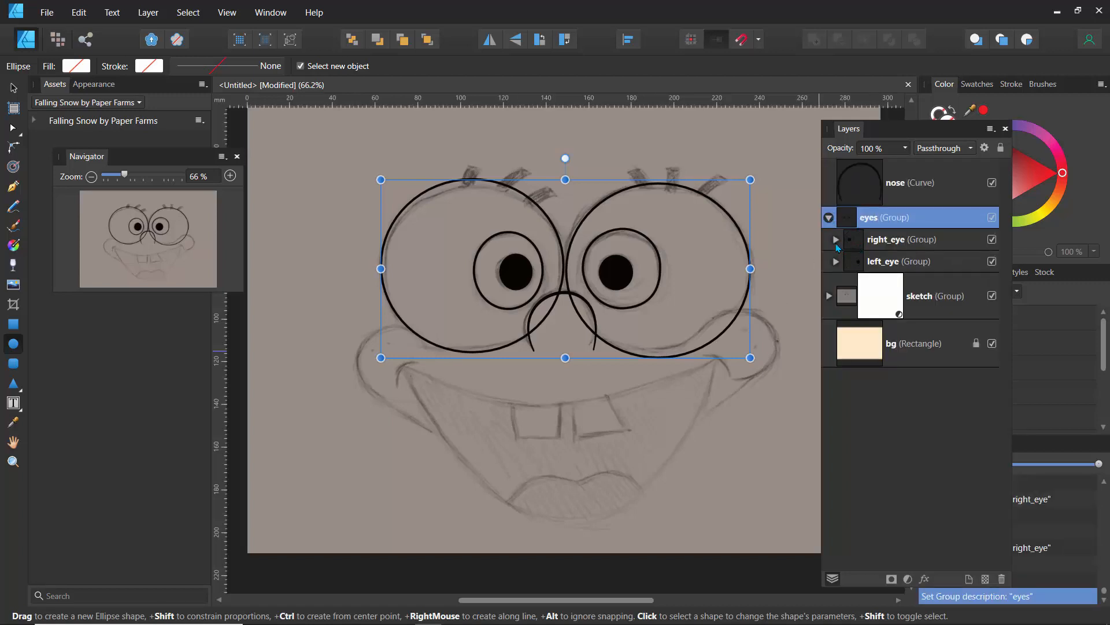
pyautogui.click(835, 239)
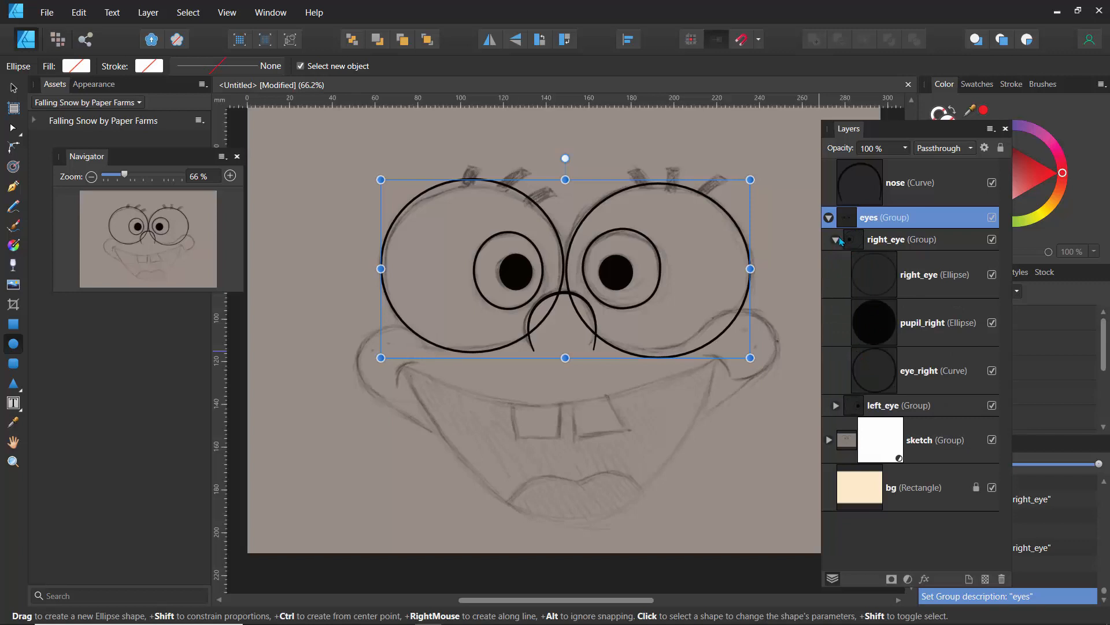
pyautogui.click(836, 240)
pyautogui.click(829, 217)
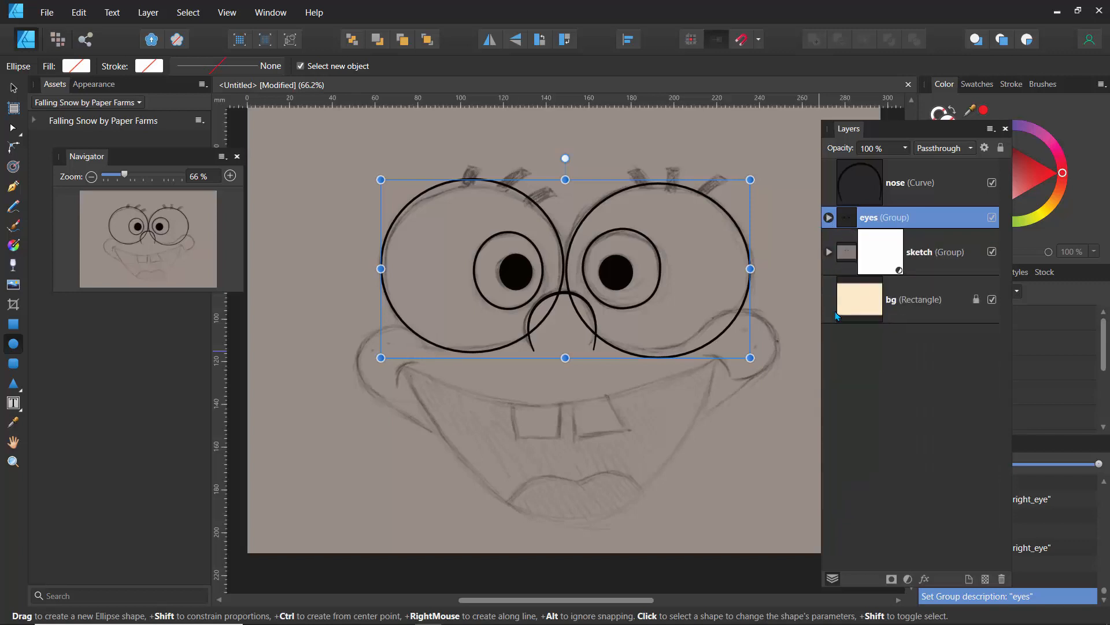
# Save the document as spongebob_01 in the scans folder
pyautogui.hotkey('ctrl', 's')
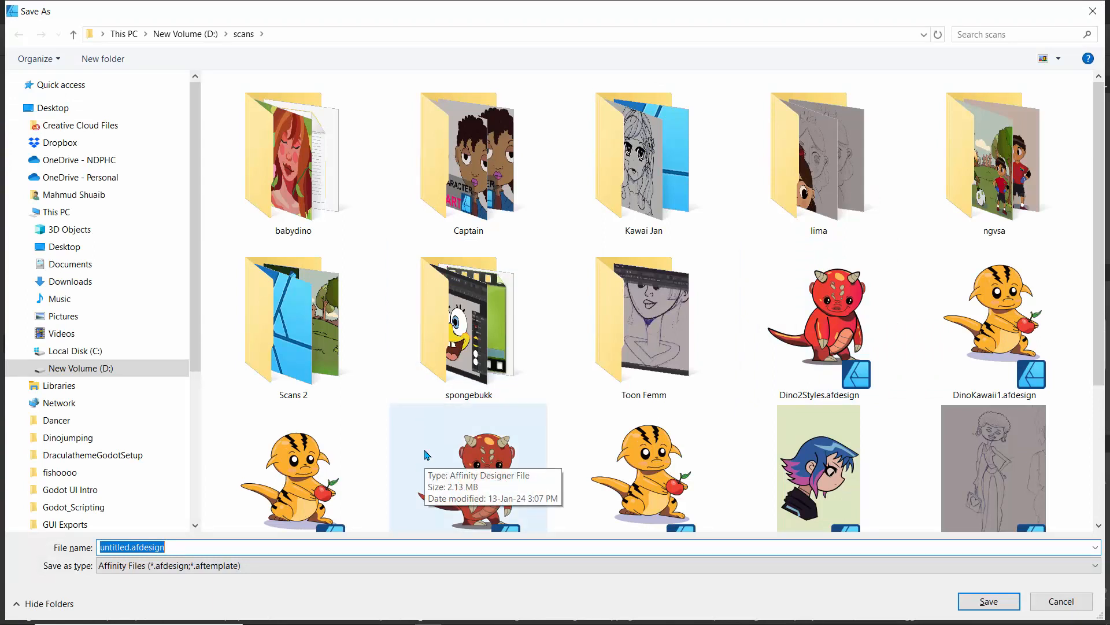
pyautogui.write('spongebob_01')
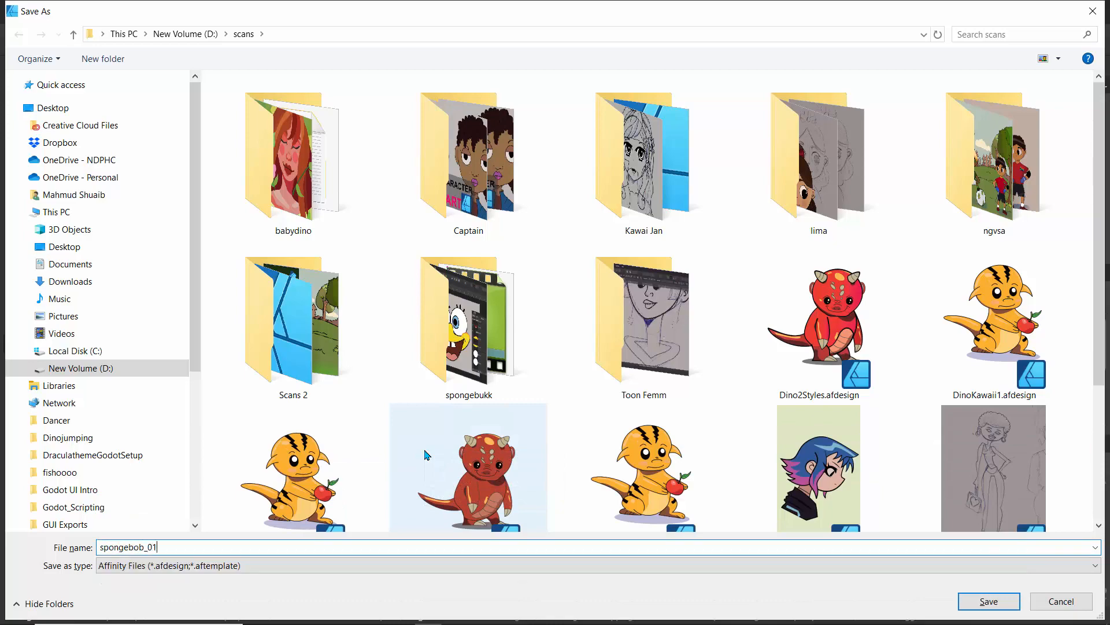
pyautogui.press('Return')
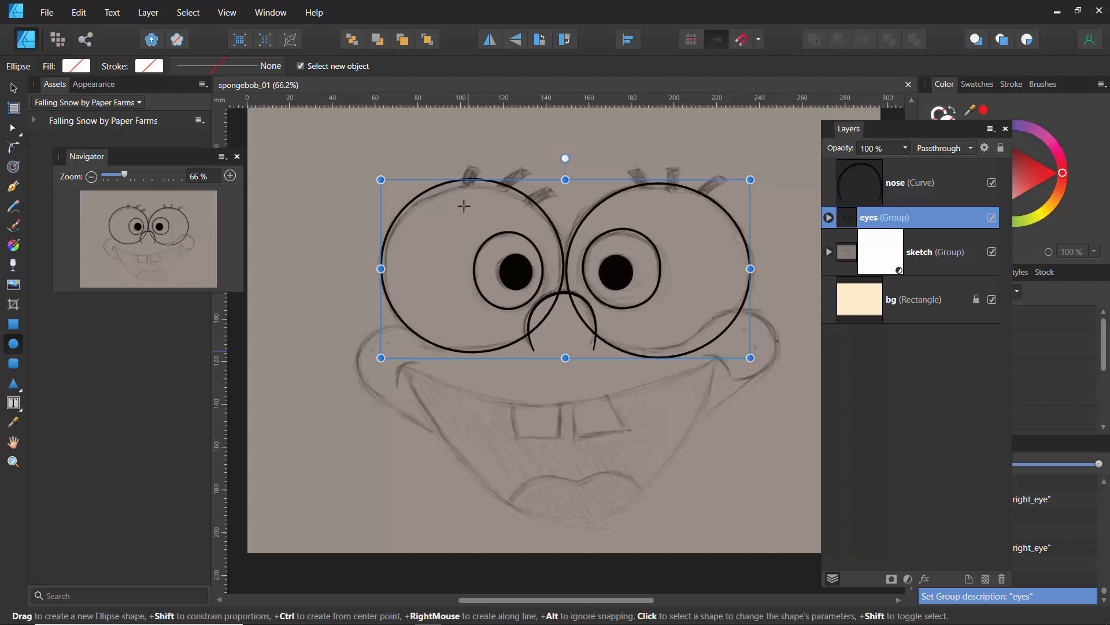
# Trace the left eye's outermost eyelash as a closed four-cornered shape with the Pen tool
pyautogui.moveTo(128, 177); pyautogui.dragTo(159, 176)
pyautogui.moveTo(151, 237)
pyautogui.mouseDown()
pyautogui.moveTo(139, 215)
pyautogui.moveTo(151, 223)
pyautogui.mouseUp()
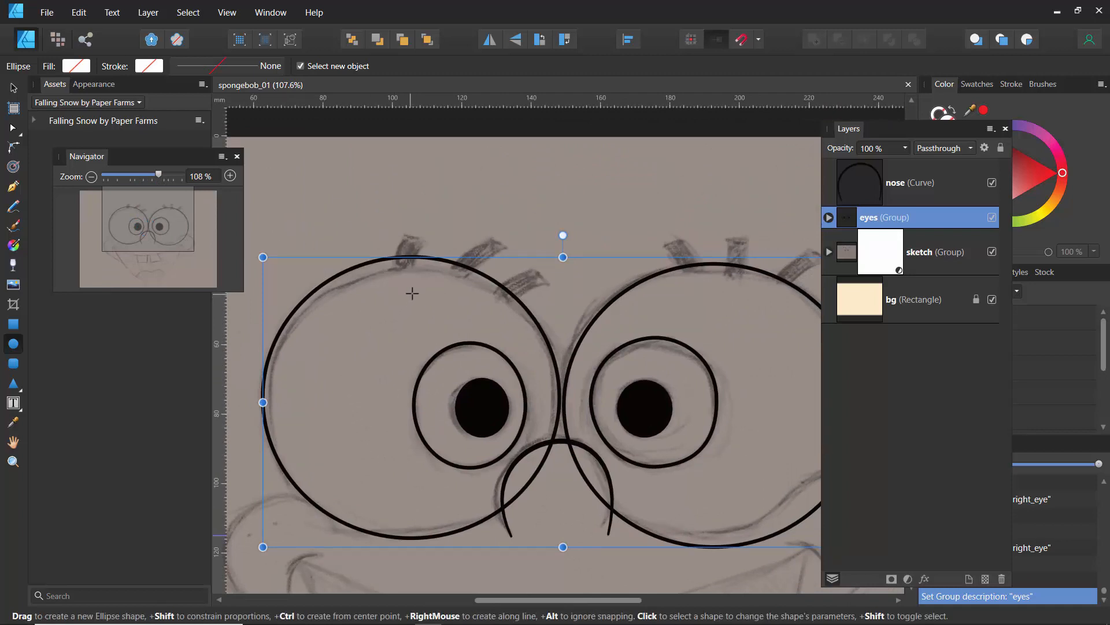
pyautogui.press('p')
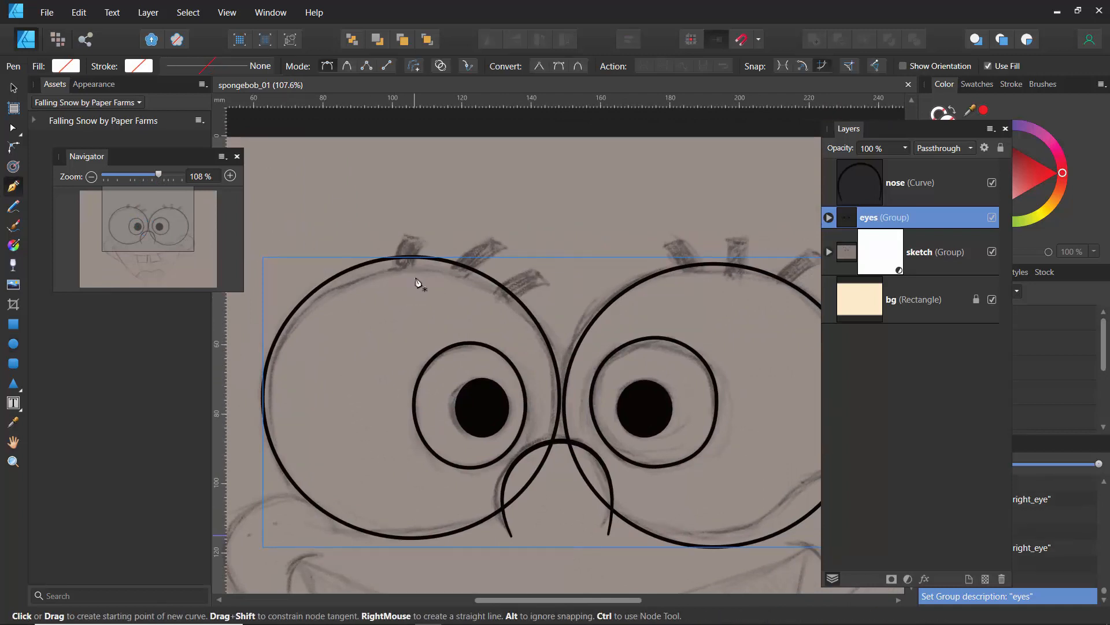
pyautogui.click(426, 237)
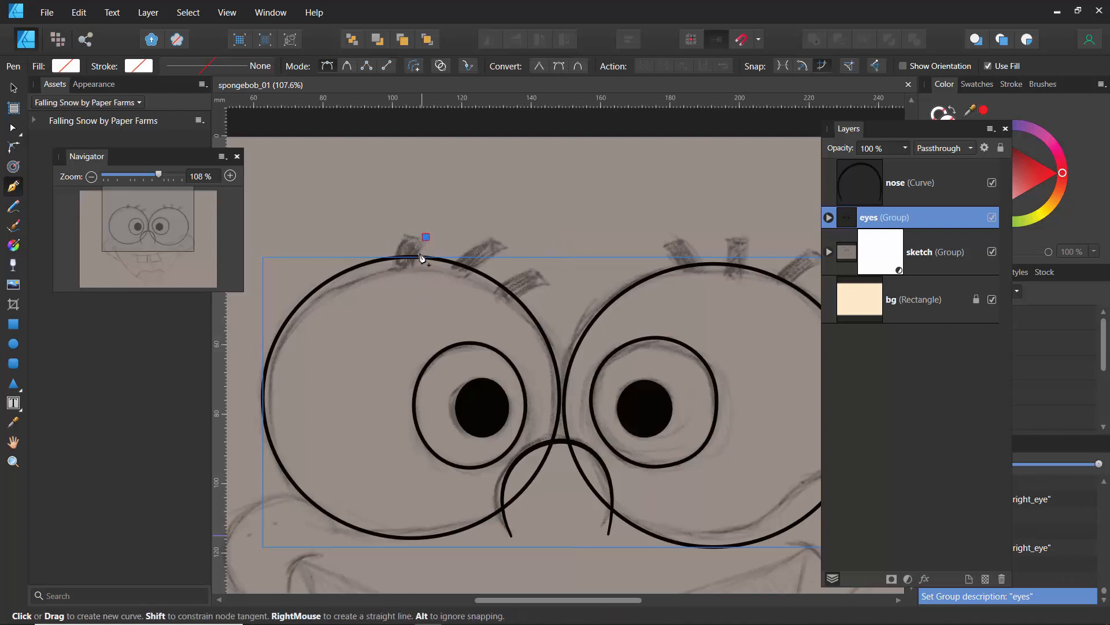
pyautogui.click(415, 265)
pyautogui.click(395, 268)
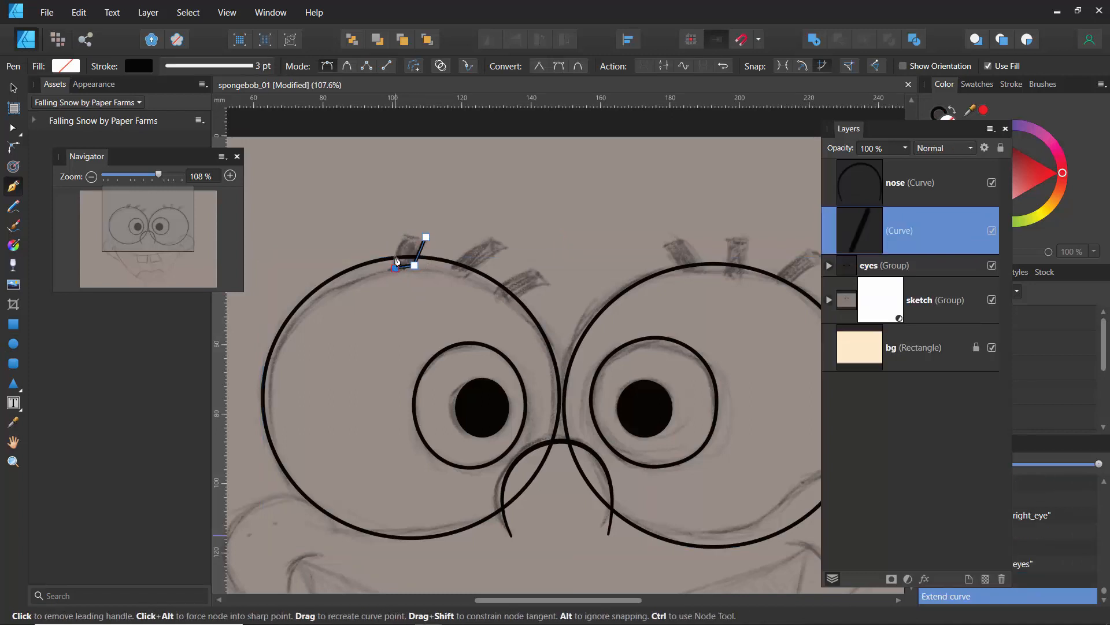
pyautogui.click(403, 235)
pyautogui.click(426, 237)
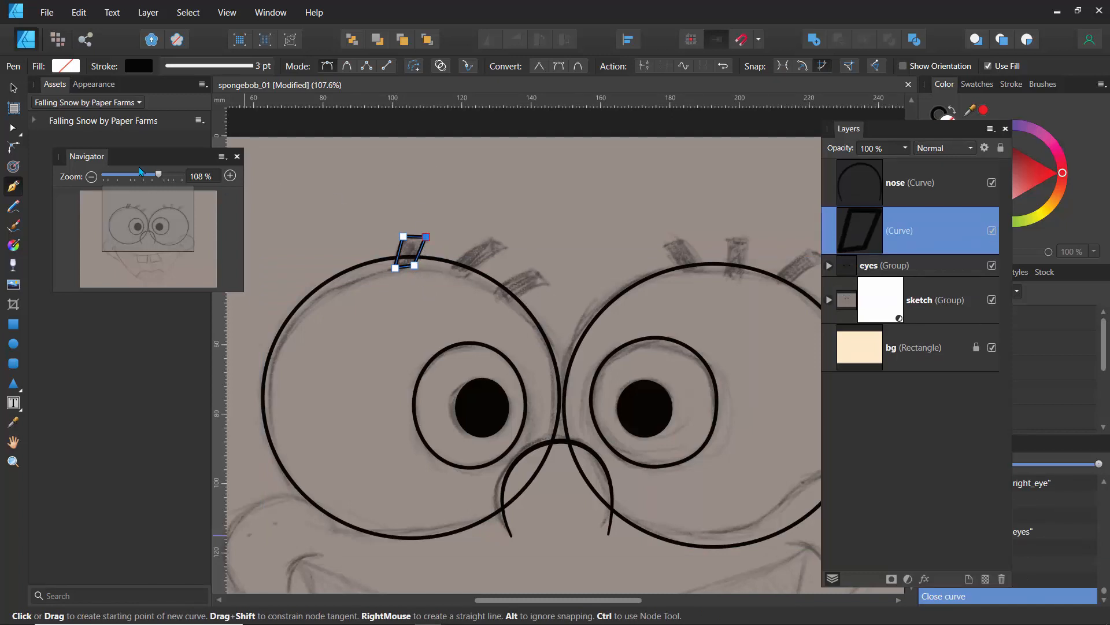
# Bend the long sides of the eyelash shape into curves, fill it with black, and deselect it
pyautogui.moveTo(161, 181); pyautogui.dragTo(166, 185)
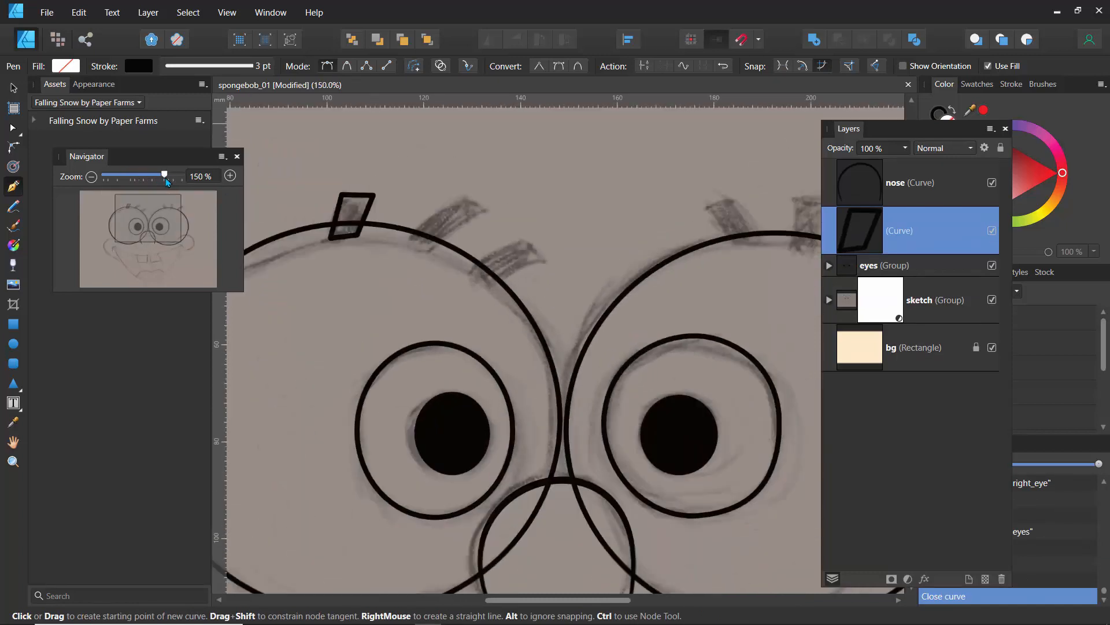
pyautogui.click(13, 127)
pyautogui.moveTo(362, 219); pyautogui.dragTo(328, 219)
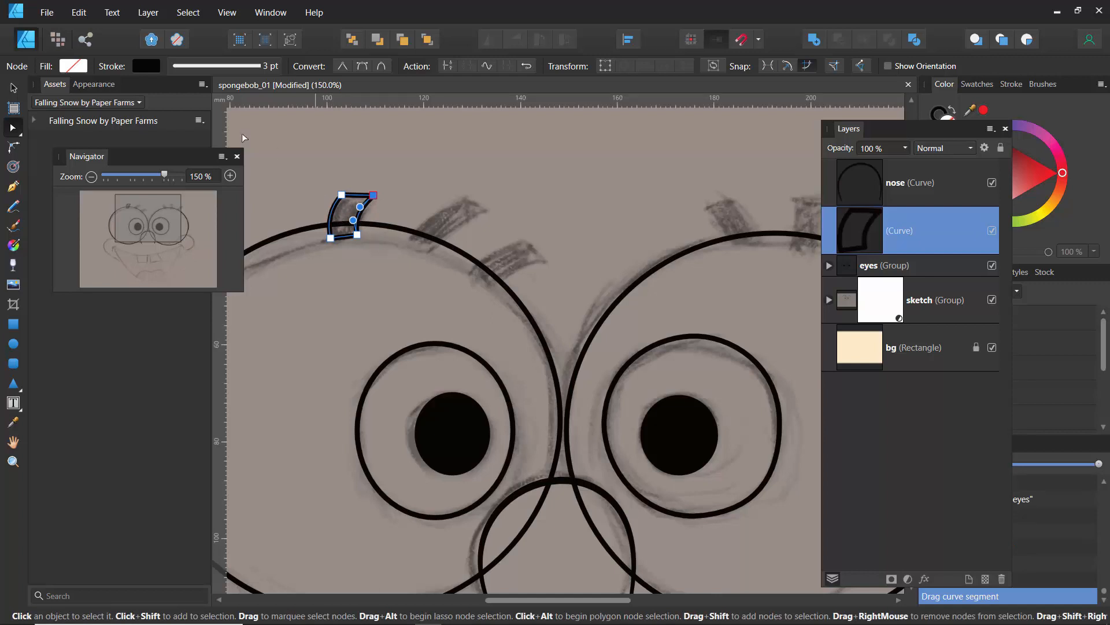
pyautogui.click(75, 66)
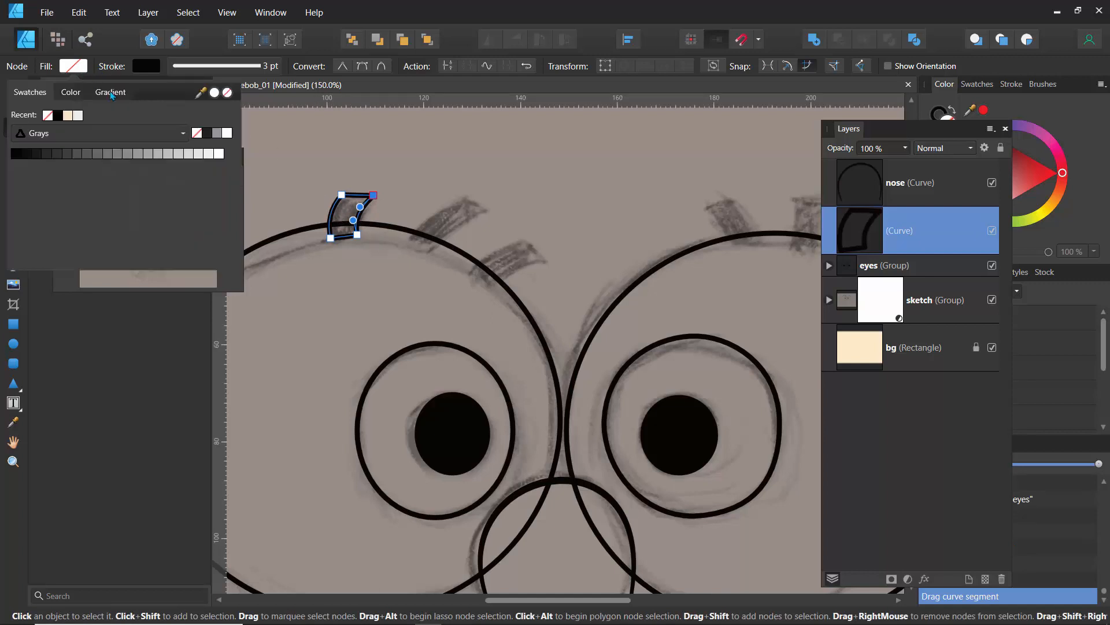
pyautogui.click(59, 115)
pyautogui.click(296, 175)
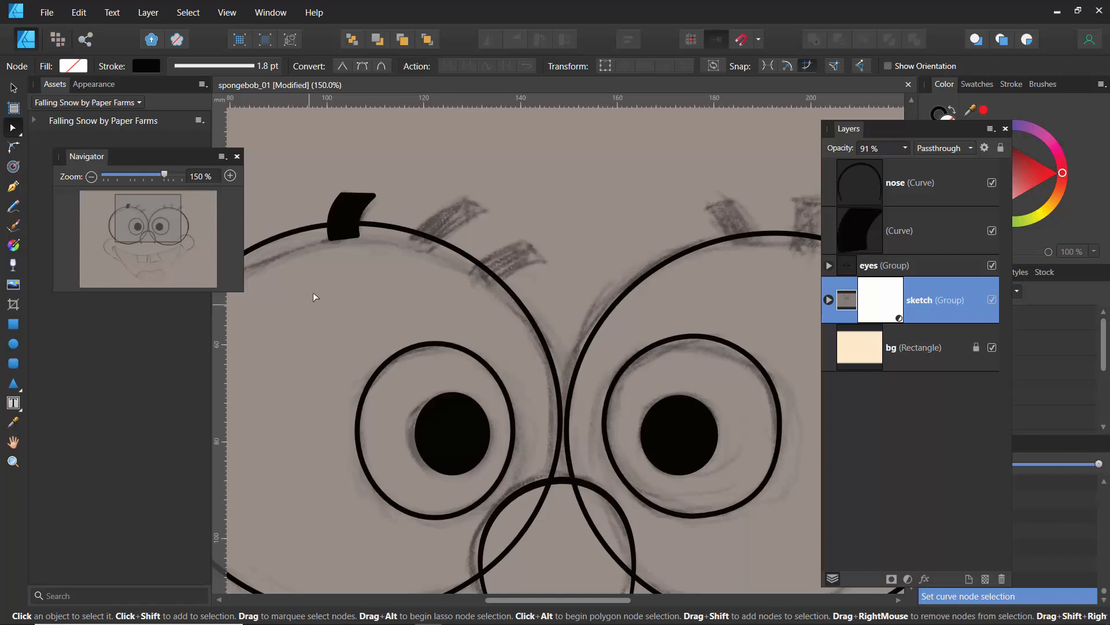
# Trace the left eye's middle eyelash as a closed four-cornered shape with the Pen tool
pyautogui.press('p')
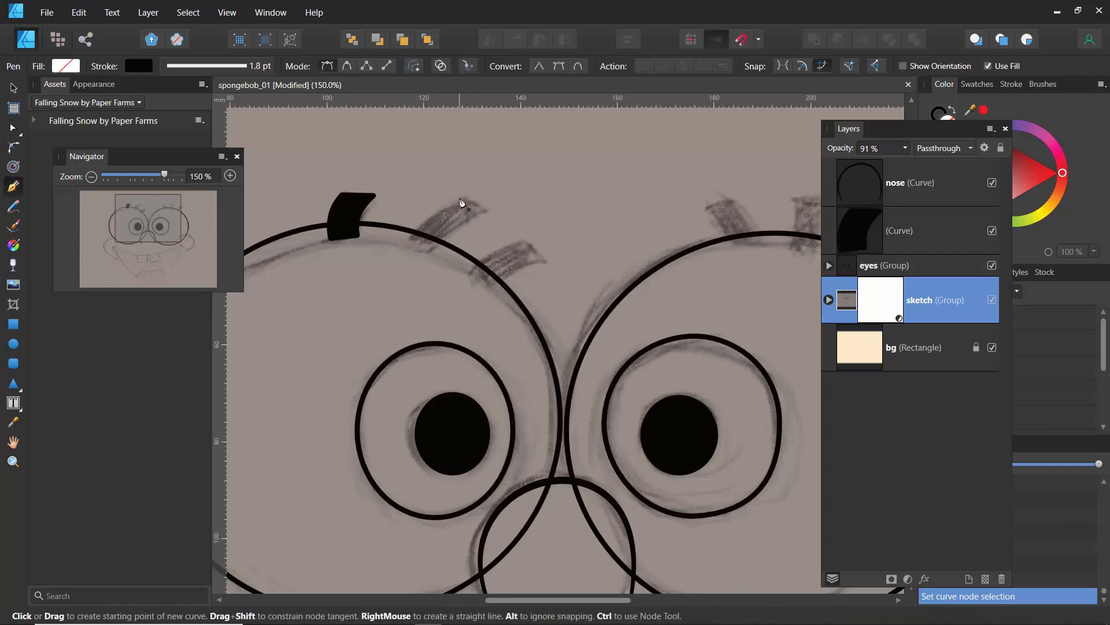
pyautogui.click(464, 196)
pyautogui.click(410, 241)
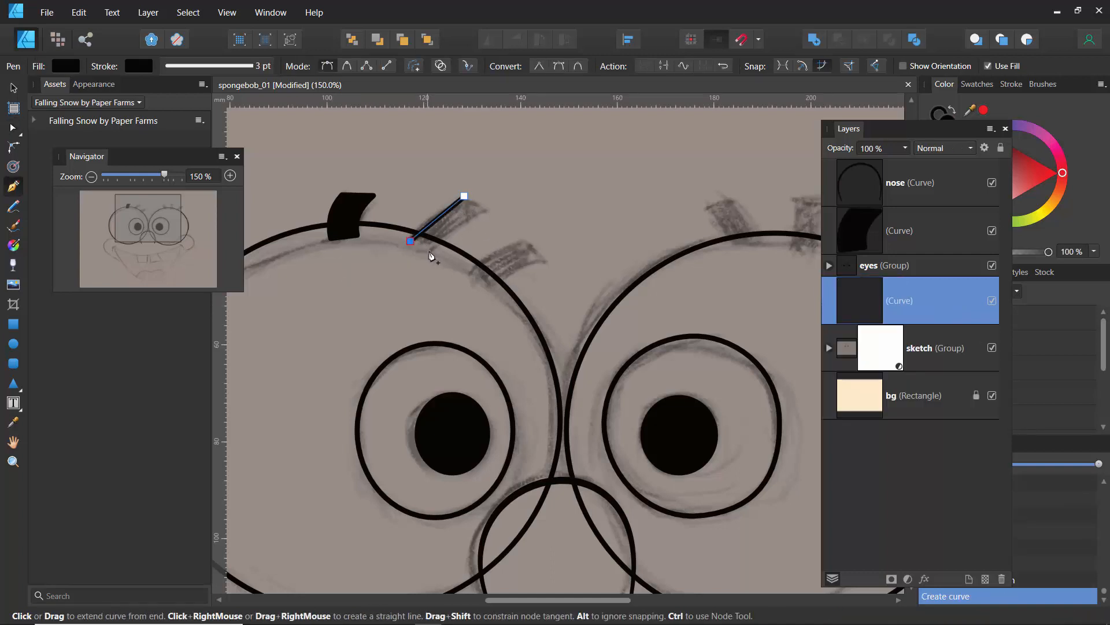
pyautogui.click(429, 251)
pyautogui.click(483, 207)
pyautogui.click(464, 196)
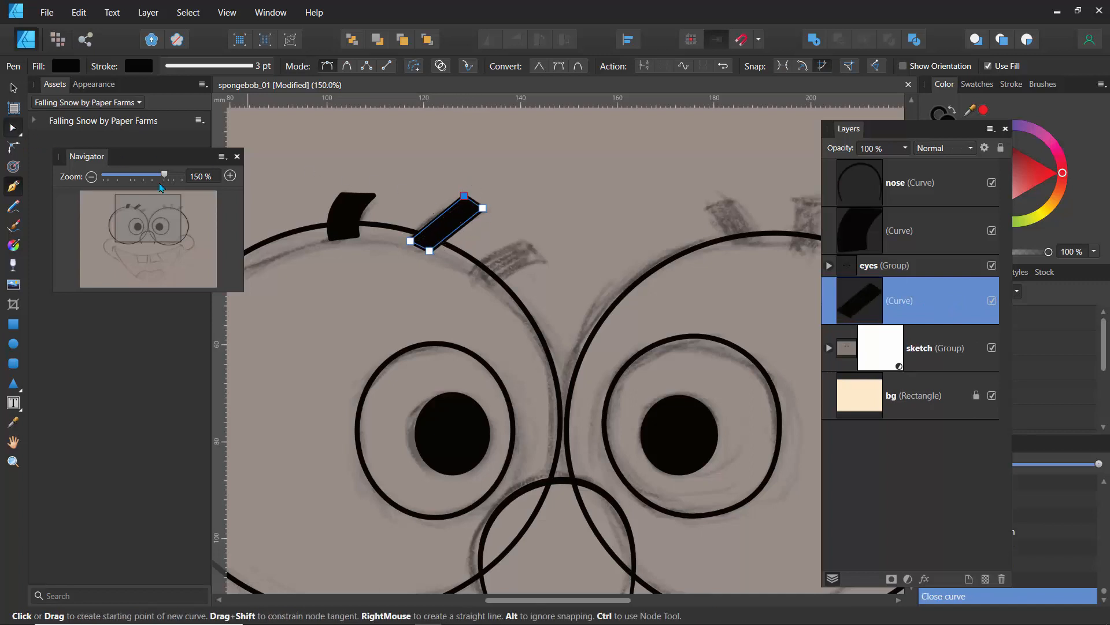
# Bend the long sides of the left eye's middle eyelash into curves following the sketch, and deselect it
pyautogui.press('a')
pyautogui.moveTo(438, 220); pyautogui.dragTo(446, 230)
pyautogui.click(421, 310)
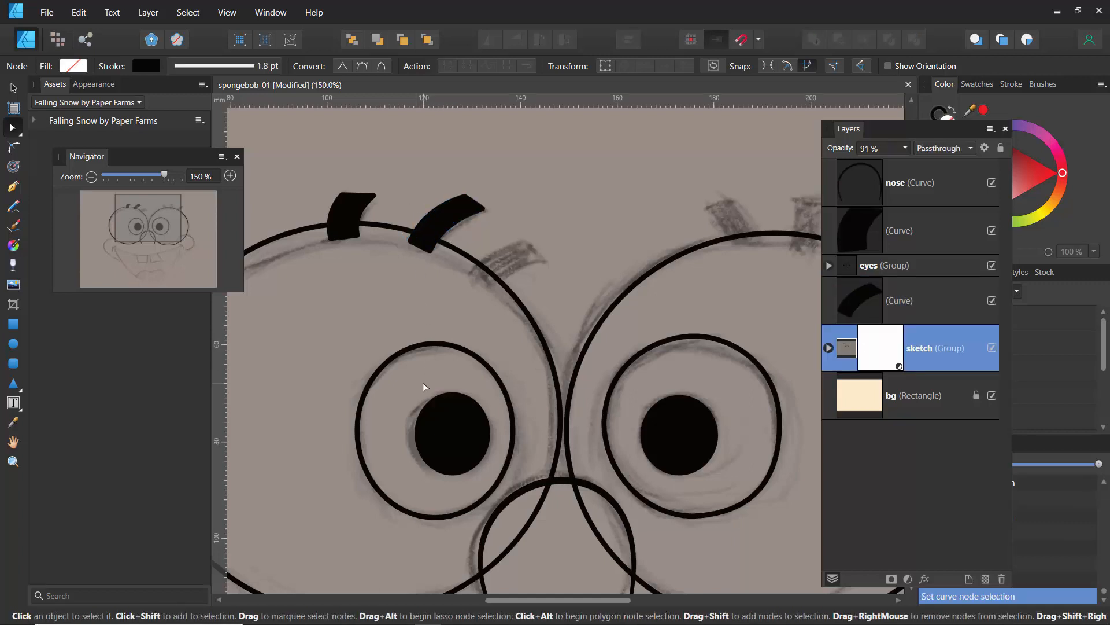
# Trace the left eye's innermost eyelash as a closed four-cornered shape with the Pen tool
pyautogui.press('p')
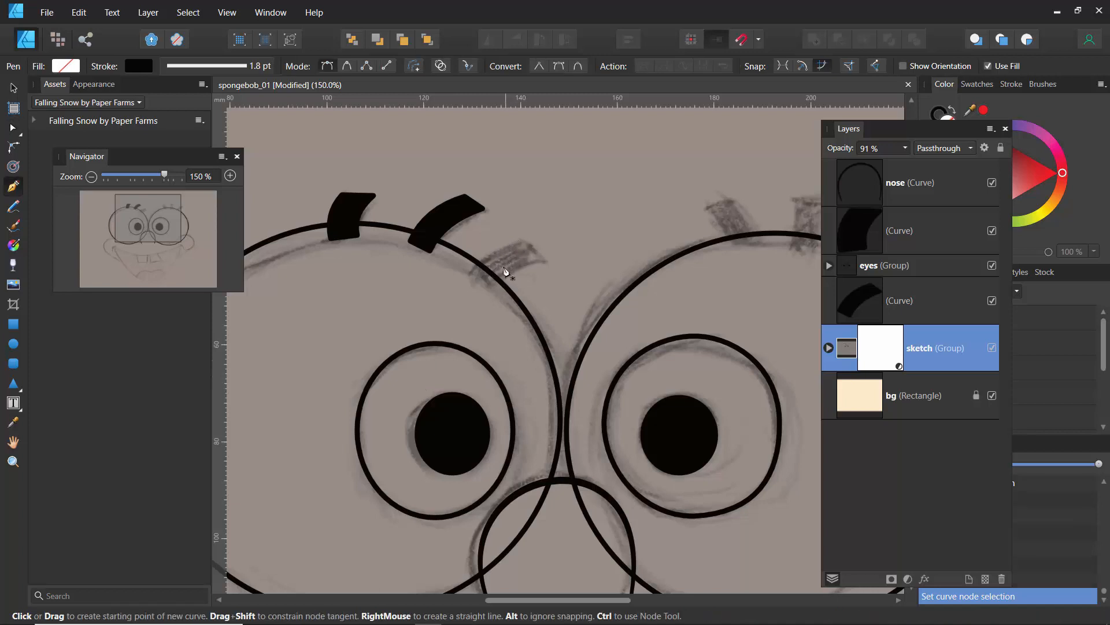
pyautogui.click(524, 239)
pyautogui.click(471, 271)
pyautogui.click(490, 286)
pyautogui.click(536, 257)
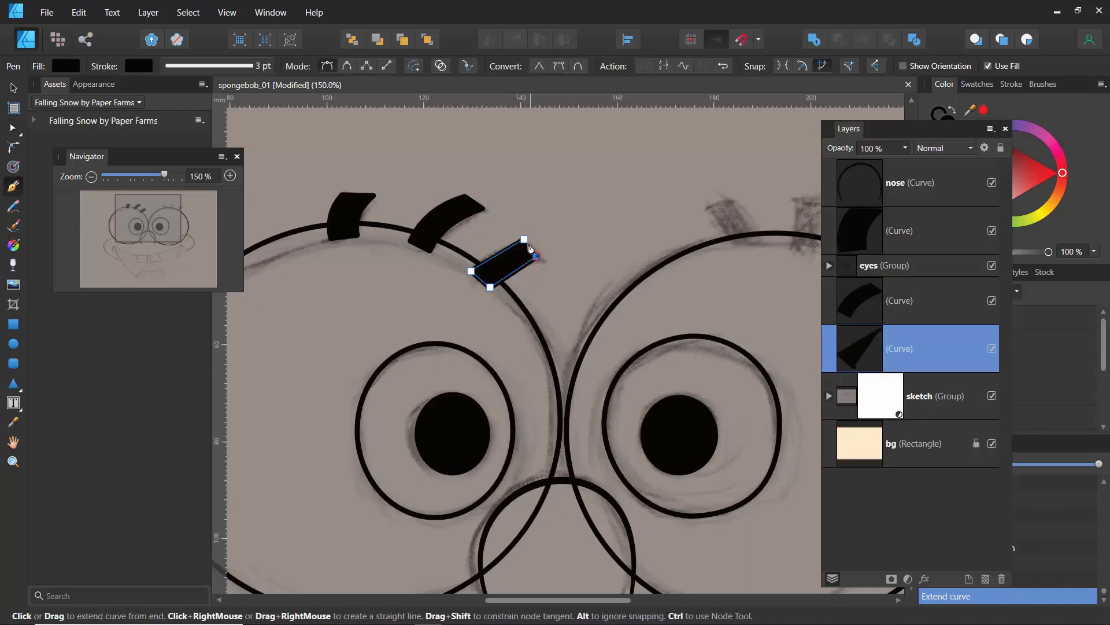
pyautogui.click(524, 238)
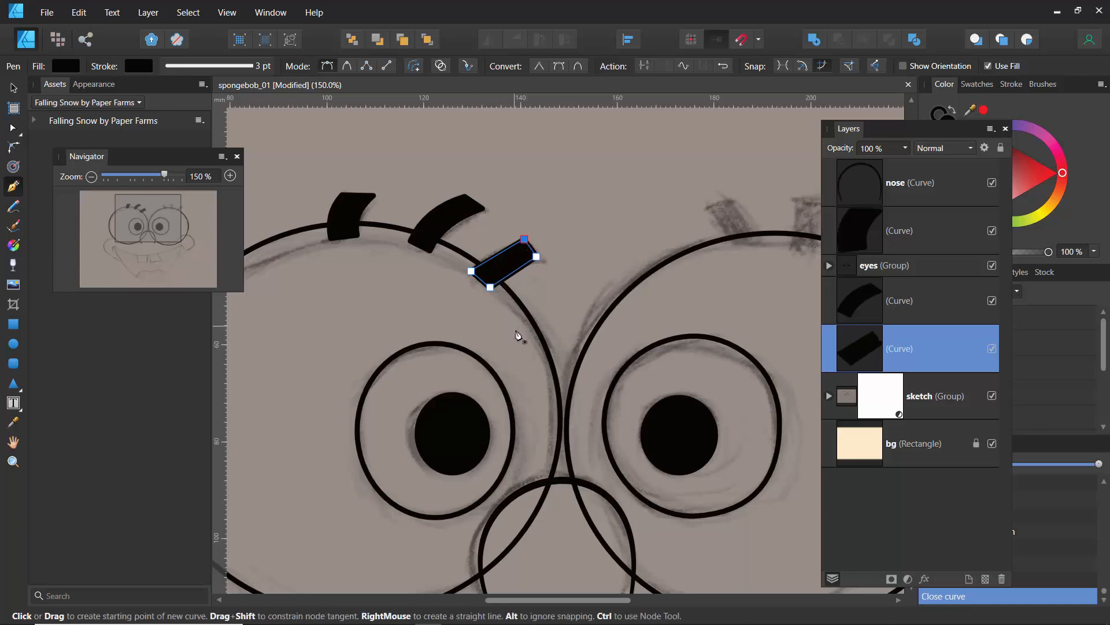
# Bend both long sides of the left eye's innermost eyelash into curves, and deselect it
pyautogui.press('ctrl')
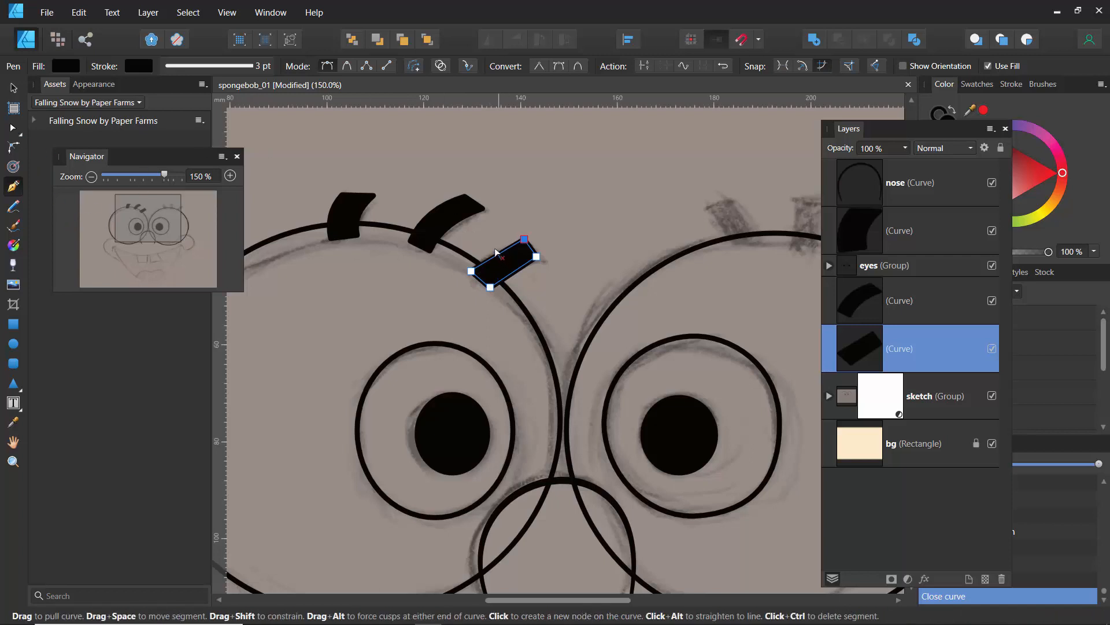
pyautogui.moveTo(497, 252); pyautogui.dragTo(512, 270)
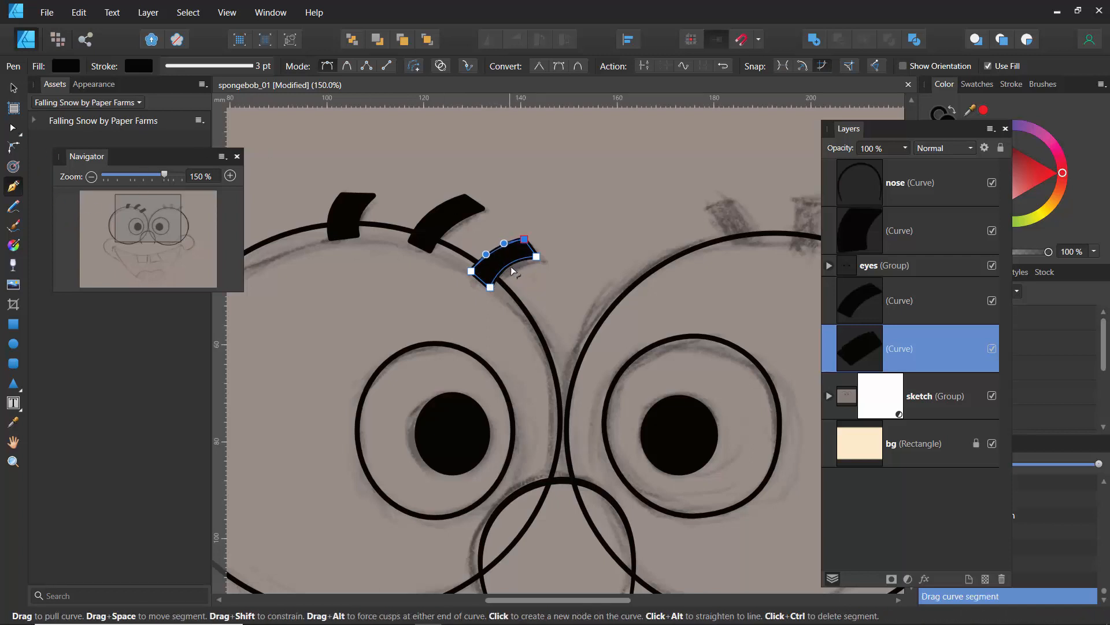
pyautogui.click(537, 256)
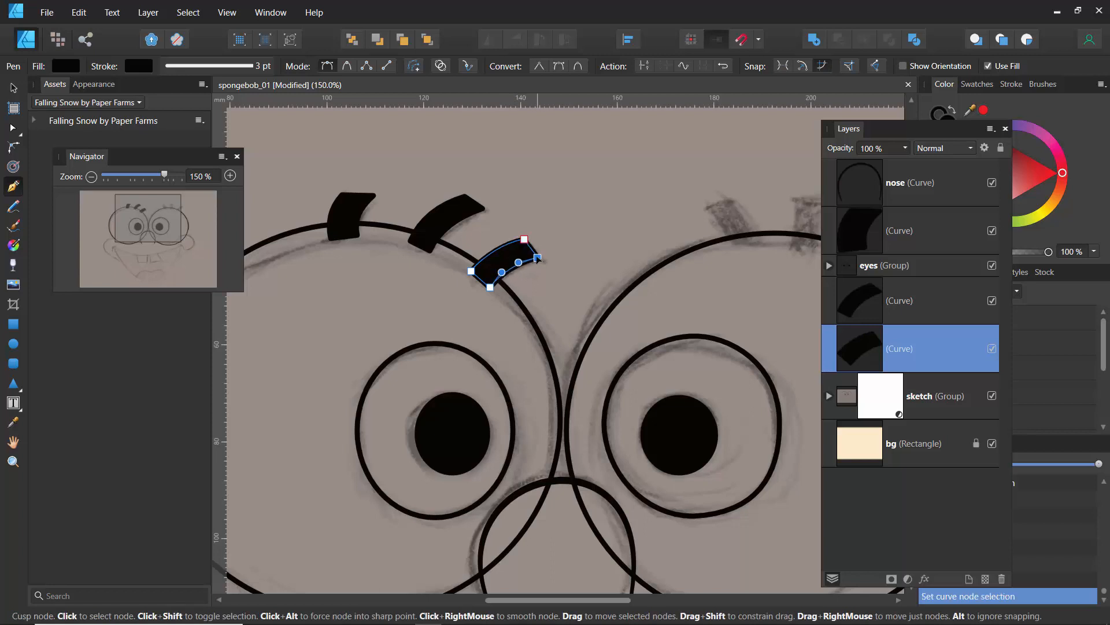
pyautogui.press('Escape')
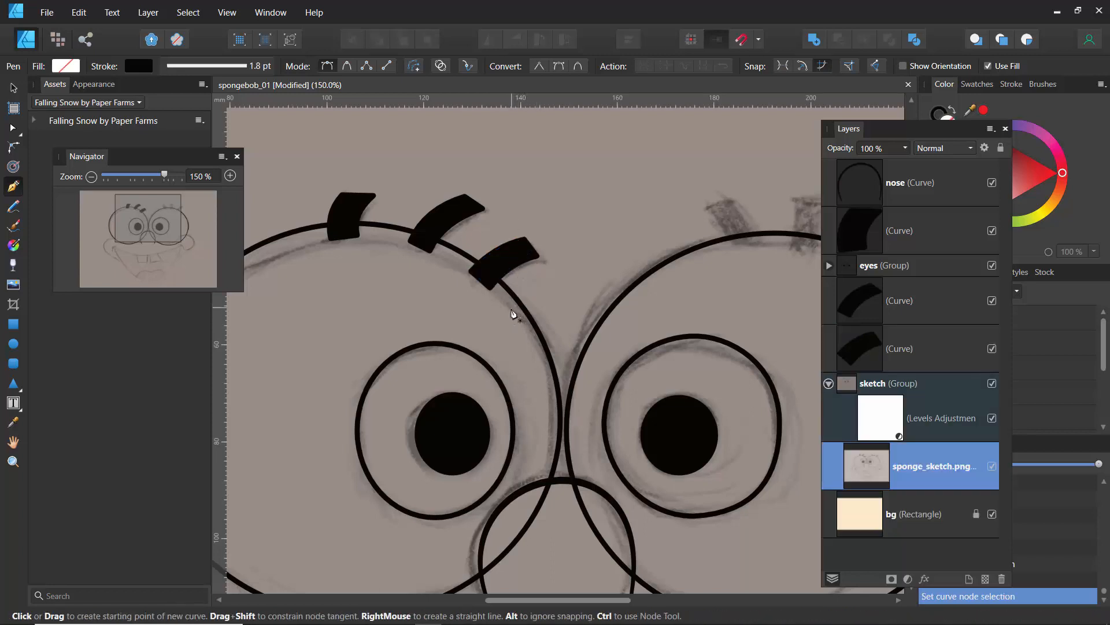
# Move the lower tip node of the left eye's innermost eyelash slightly outward to widen its end, and deselect it
pyautogui.keyDown('ctrl'); pyautogui.click(508, 270); pyautogui.keyUp('ctrl')
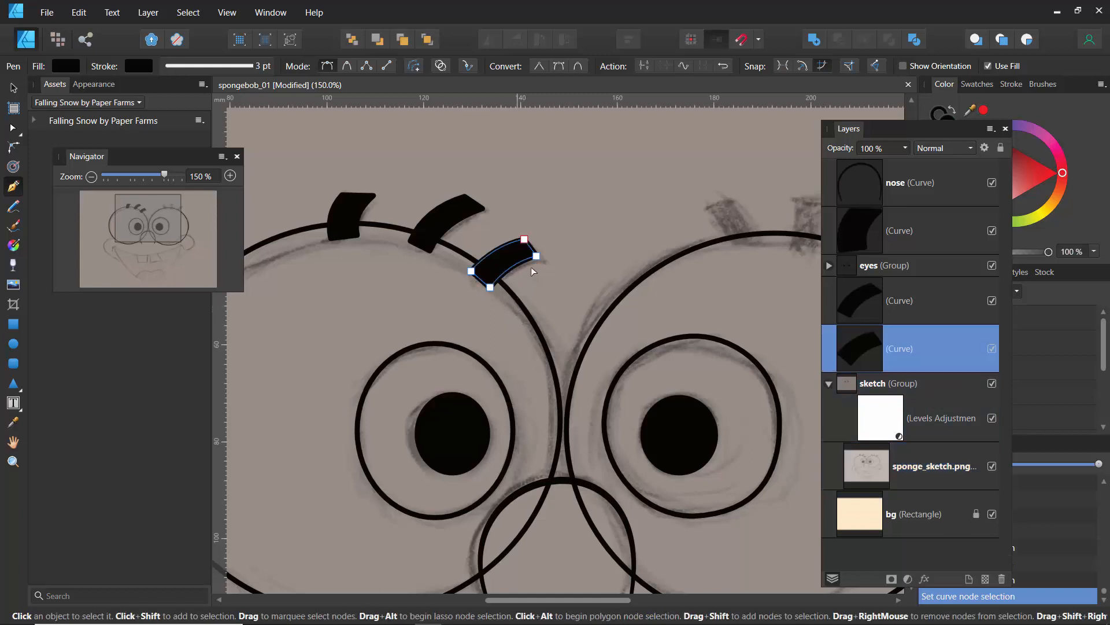
pyautogui.moveTo(538, 259); pyautogui.dragTo(542, 260)
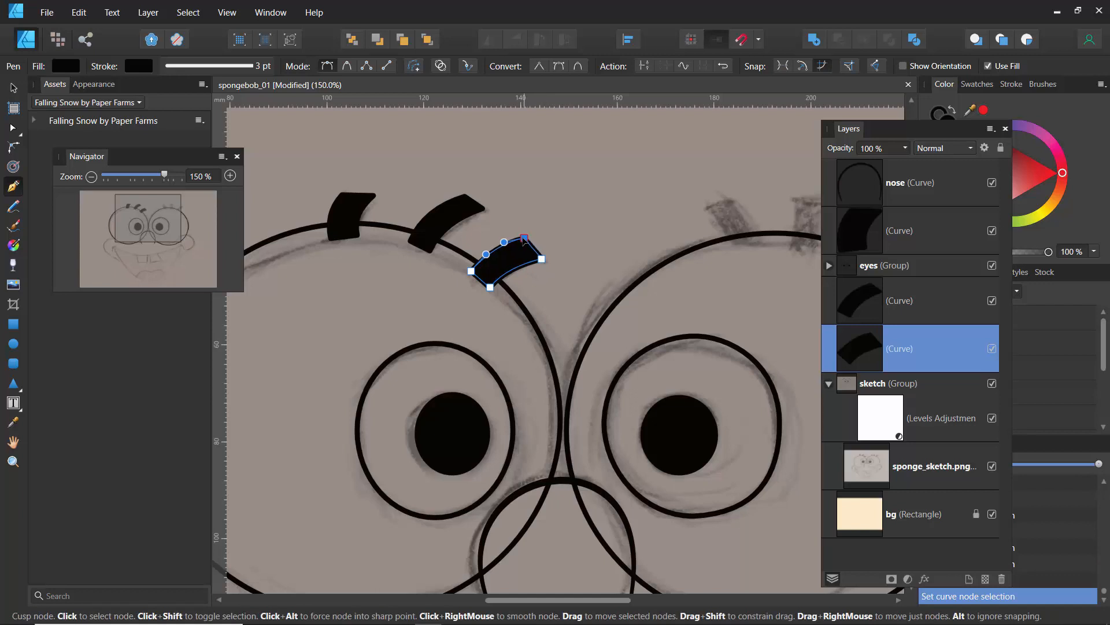
pyautogui.press('Escape')
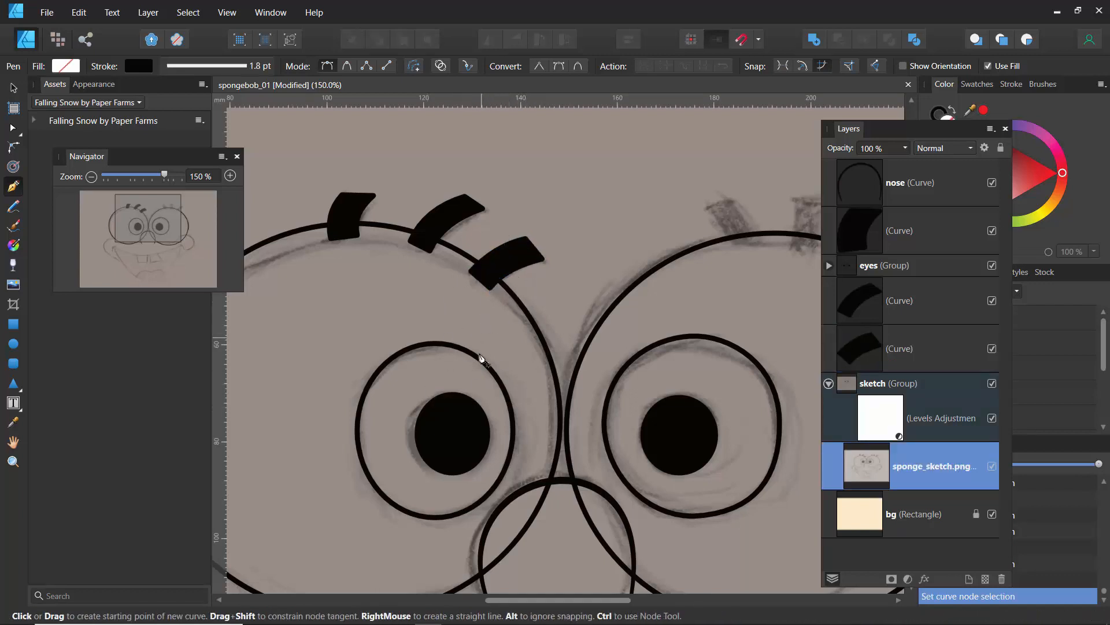
# Move the left eye's outermost eyelash up so its base sits on the eye outline, and rotate it slightly
pyautogui.click(853, 230)
pyautogui.press('v')
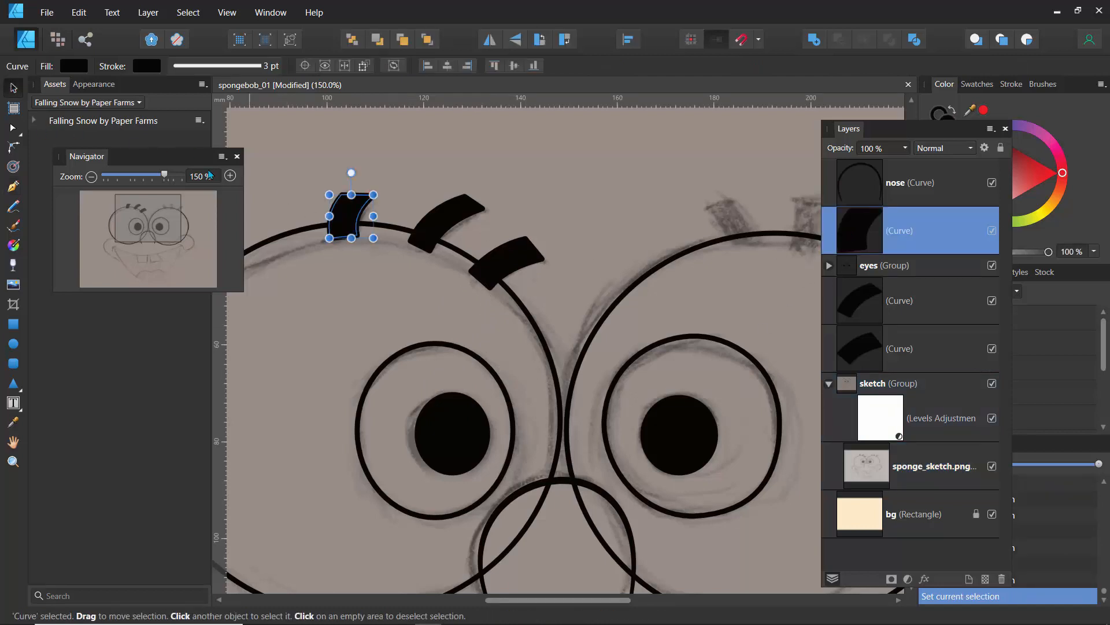
pyautogui.moveTo(346, 221); pyautogui.dragTo(348, 206)
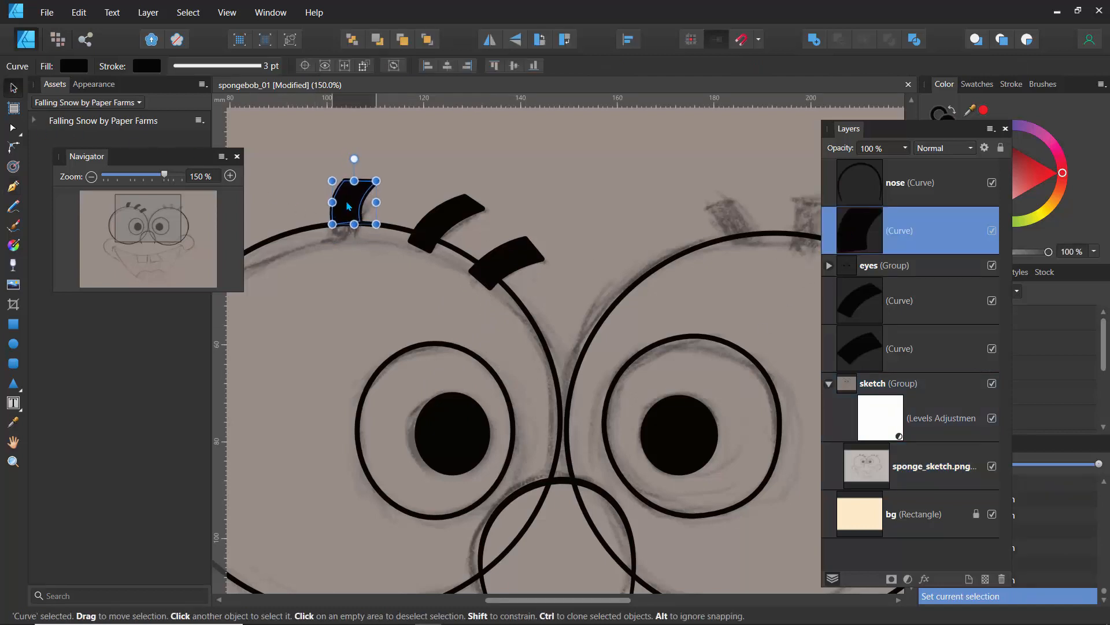
pyautogui.moveTo(354, 158); pyautogui.dragTo(356, 158)
pyautogui.click(382, 264)
# Move the left eye's middle and innermost eyelashes up so their bases sit on the eye outline
pyautogui.click(452, 229)
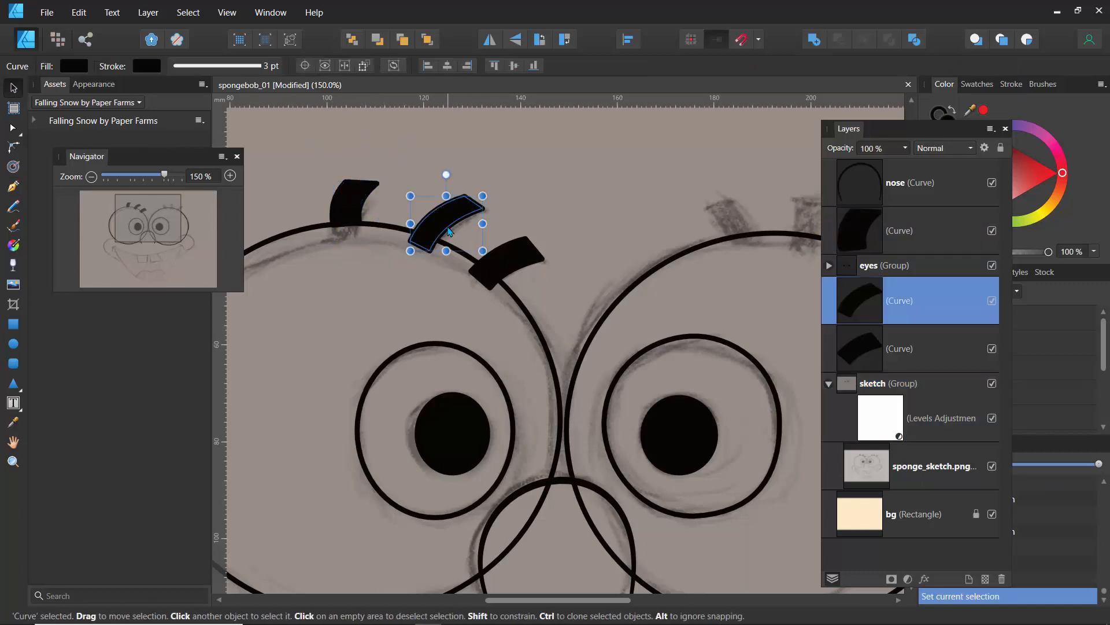
pyautogui.moveTo(447, 220); pyautogui.dragTo(451, 207)
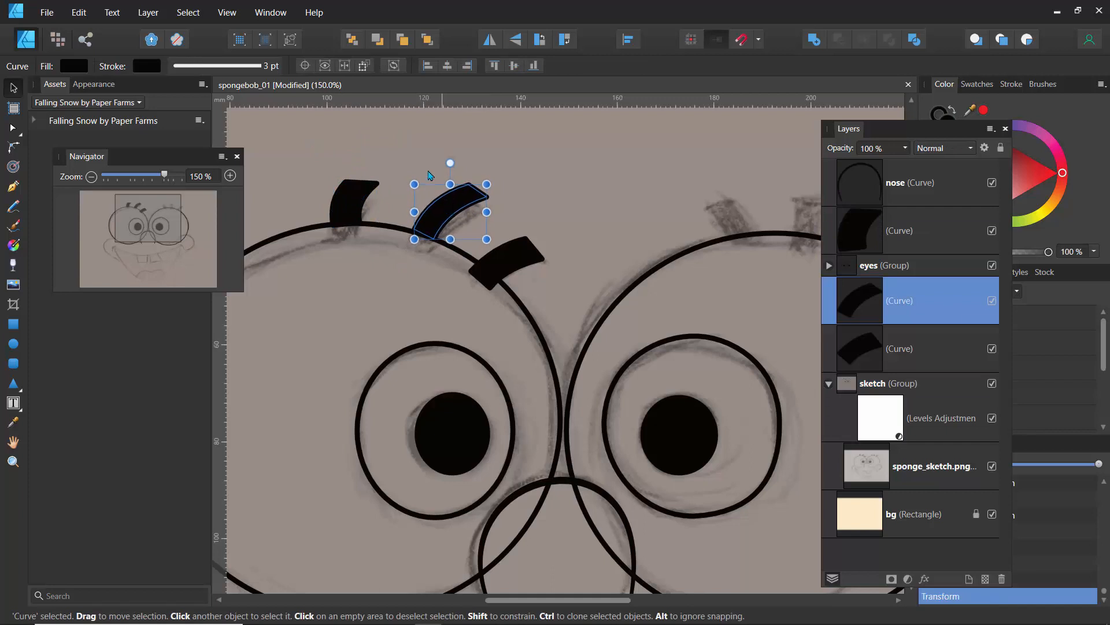
pyautogui.click(467, 253)
pyautogui.click(504, 266)
pyautogui.moveTo(503, 266); pyautogui.dragTo(508, 257)
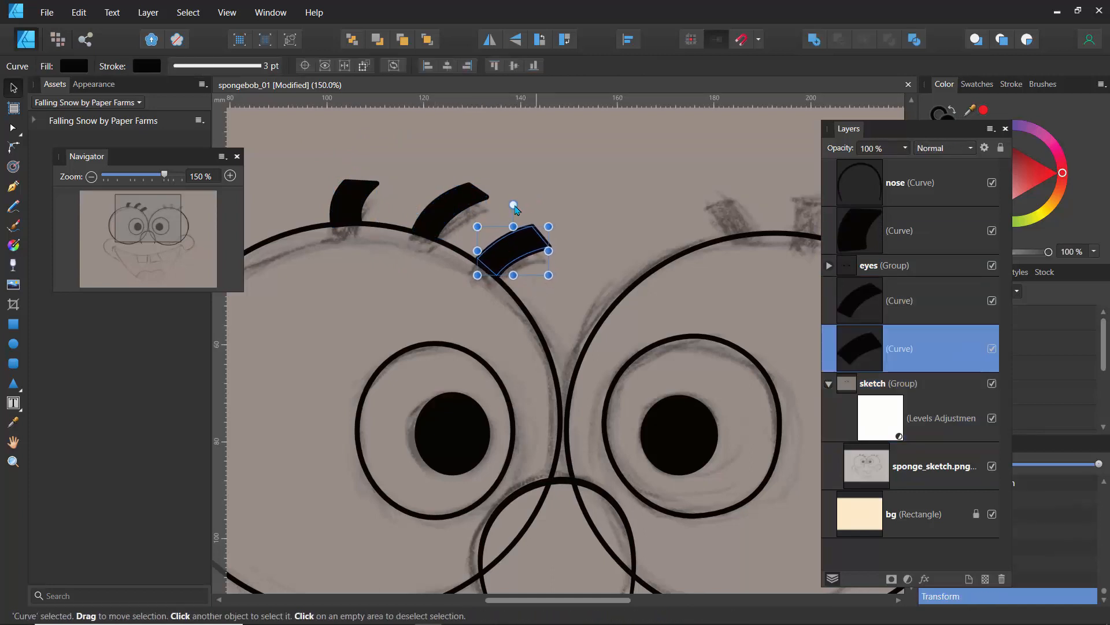
pyautogui.click(476, 238)
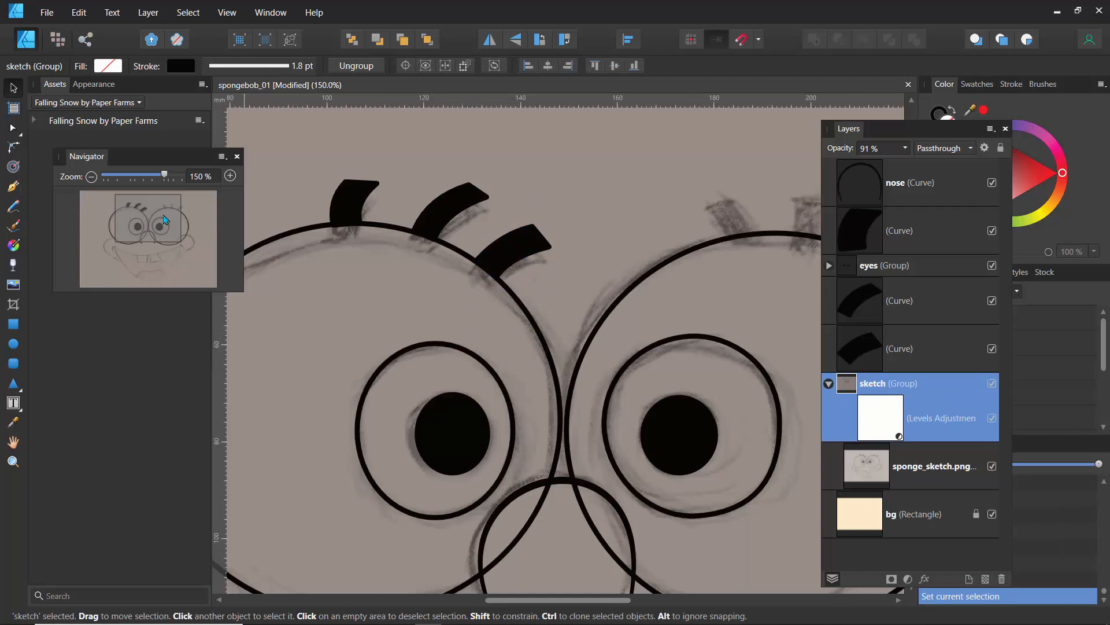
# Group the left eye's three eyelash curves and name the group left_lashes
pyautogui.moveTo(165, 219); pyautogui.dragTo(195, 233)
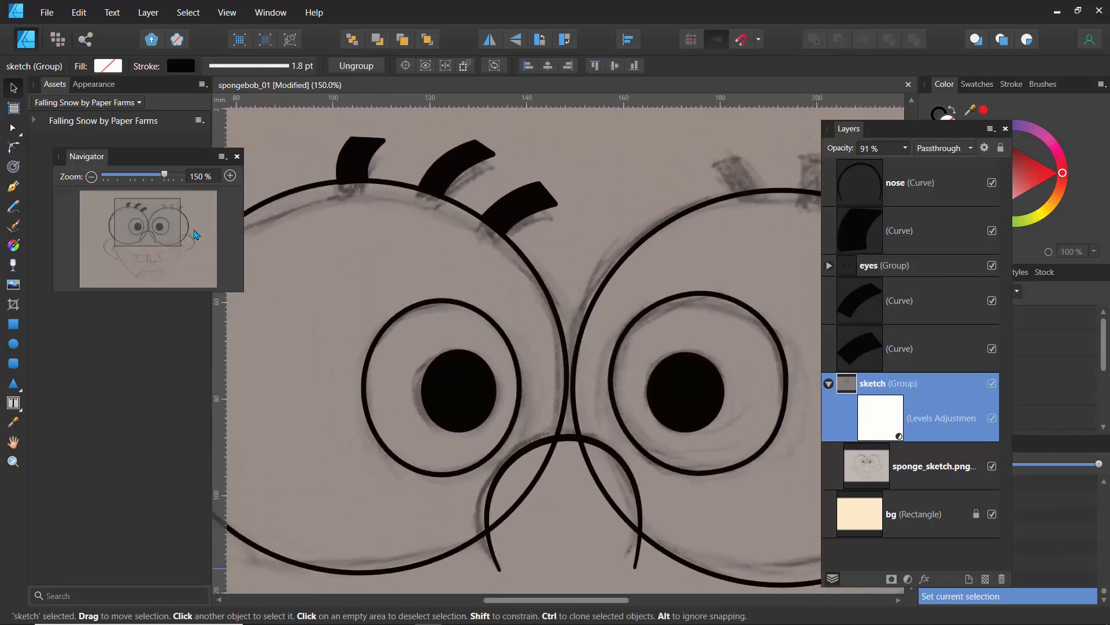
pyautogui.click(851, 245)
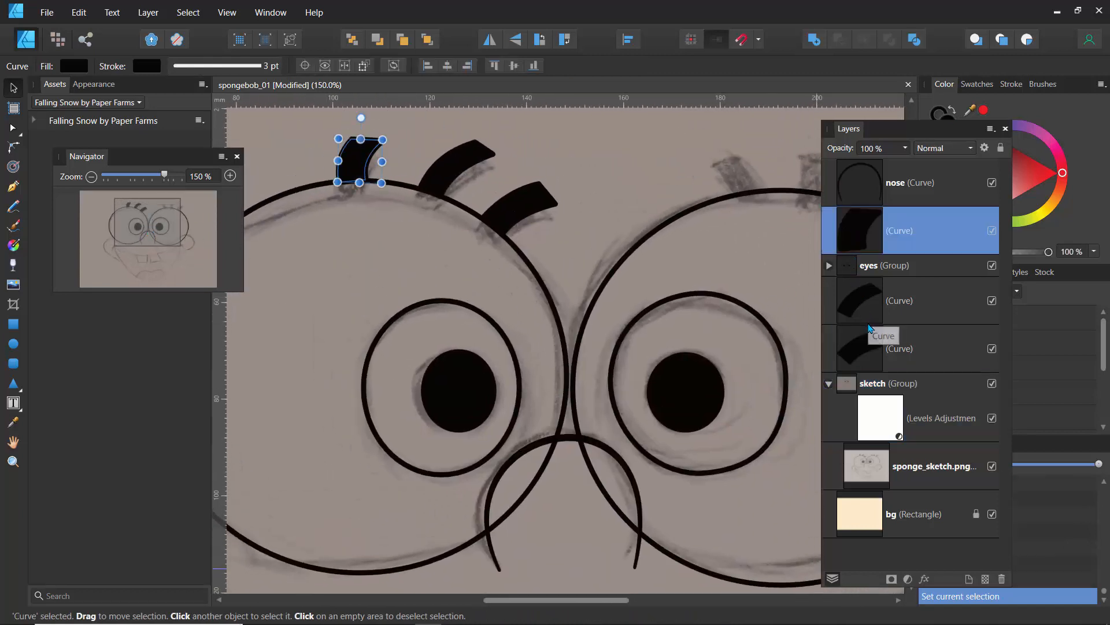
pyautogui.keyDown('ctrl'); pyautogui.click(865, 303); pyautogui.keyUp('ctrl')
pyautogui.keyDown('ctrl'); pyautogui.click(866, 356); pyautogui.keyUp('ctrl')
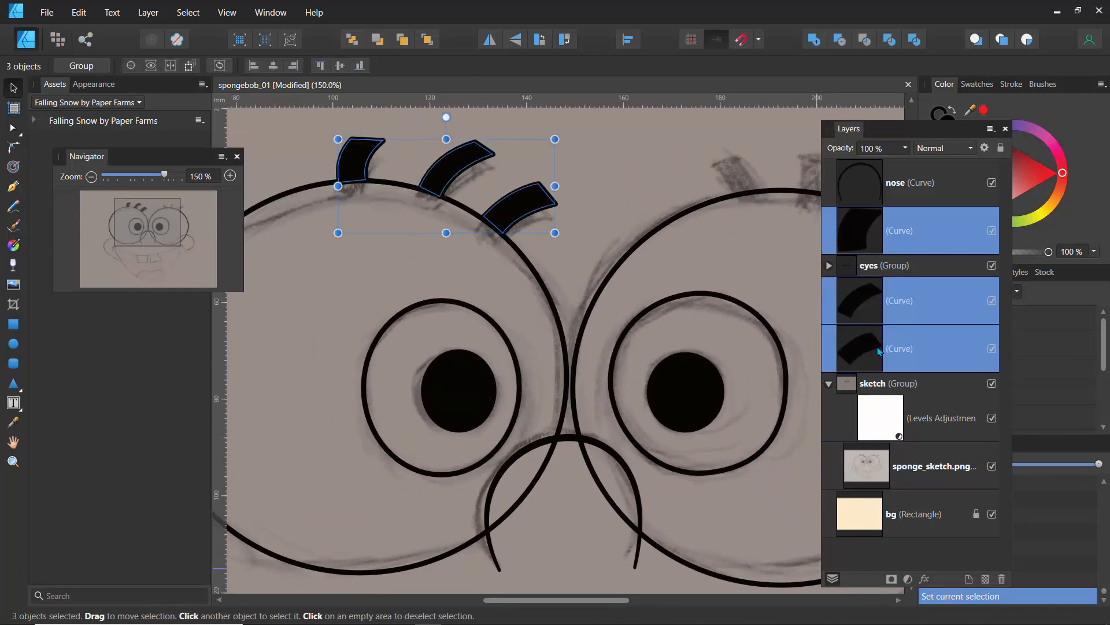
pyautogui.hotkey('ctrl', 'g')
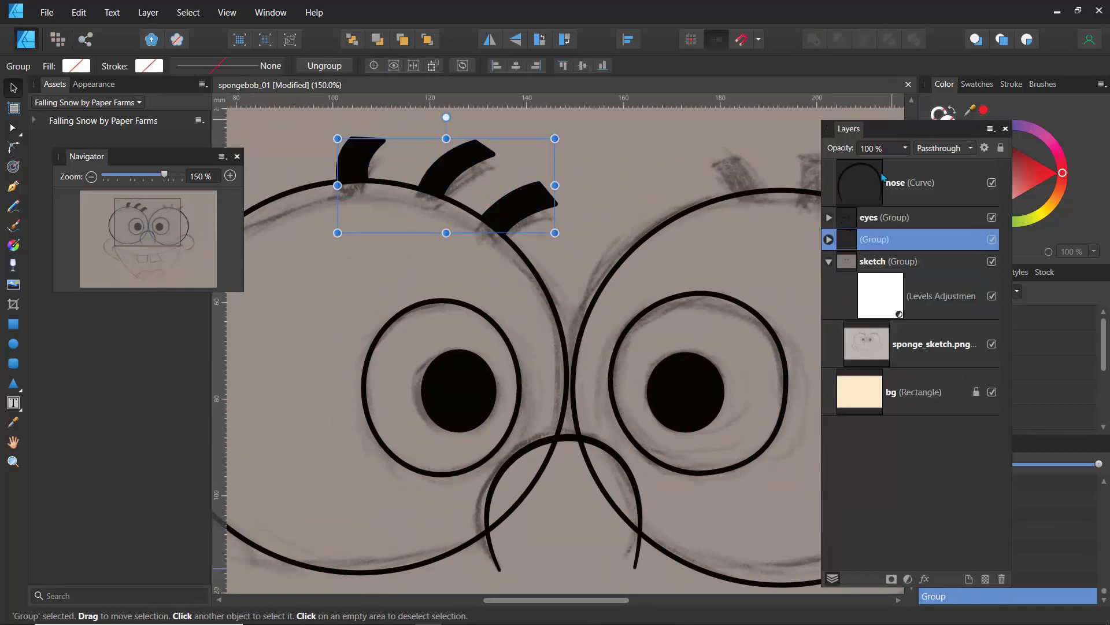
pyautogui.doubleClick(869, 238)
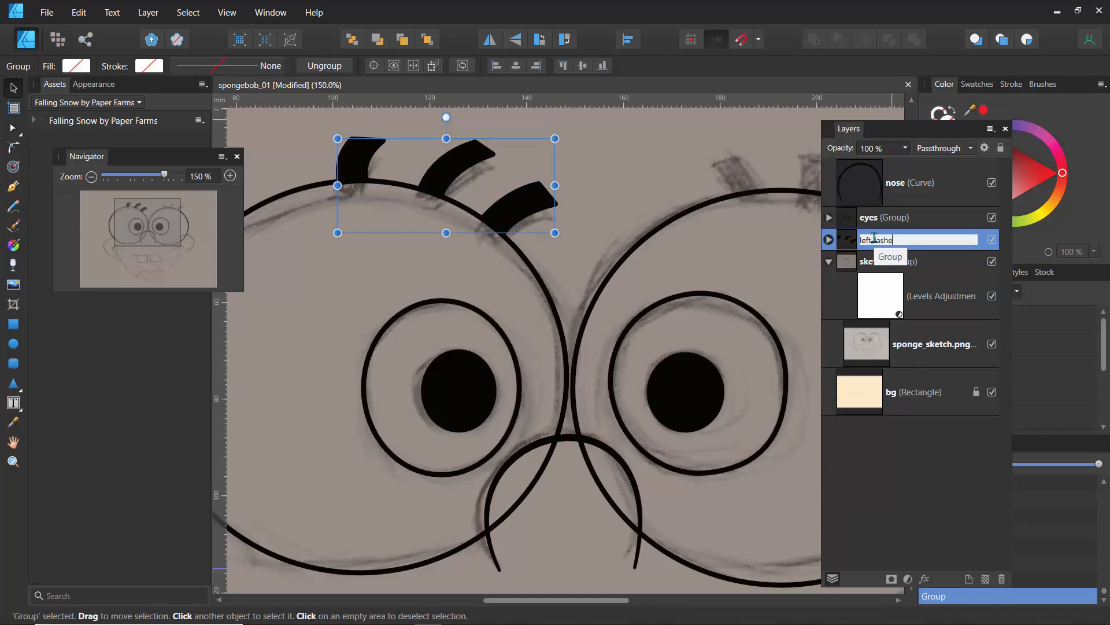
pyautogui.press('Return')
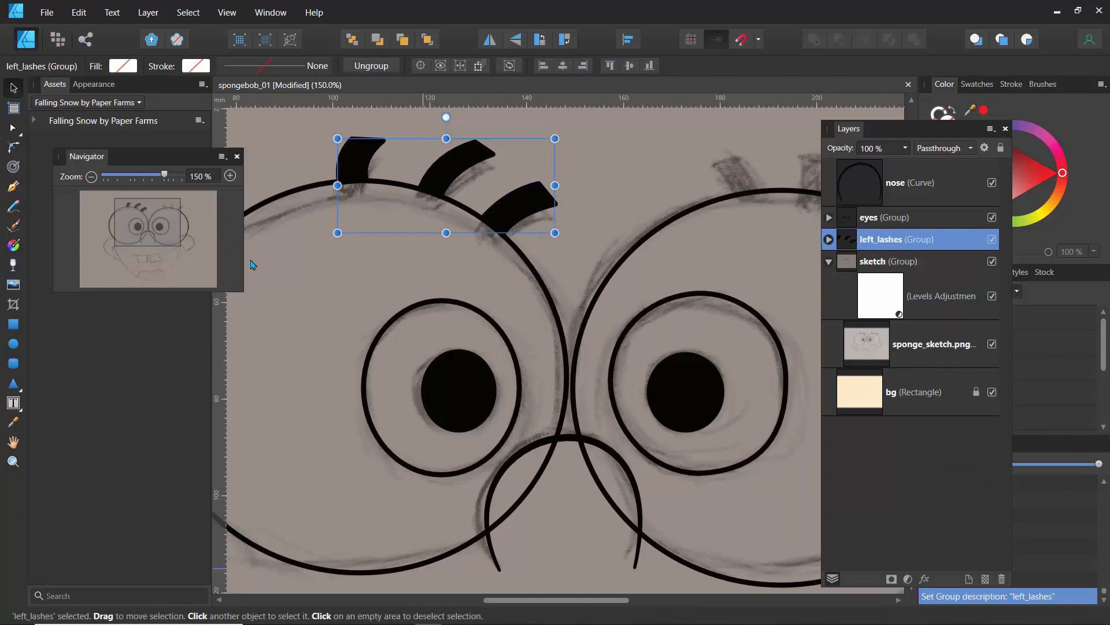
# Trace the right eye's innermost eyelash as a closed four-cornered shape with the Pen tool
pyautogui.moveTo(163, 237); pyautogui.dragTo(182, 233)
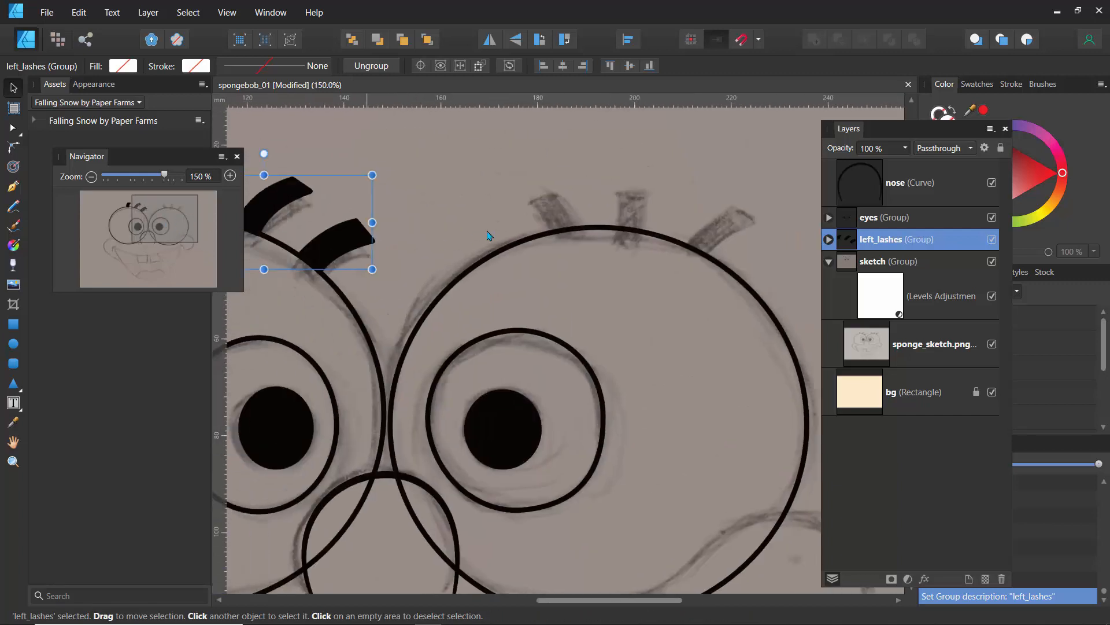
pyautogui.press('p')
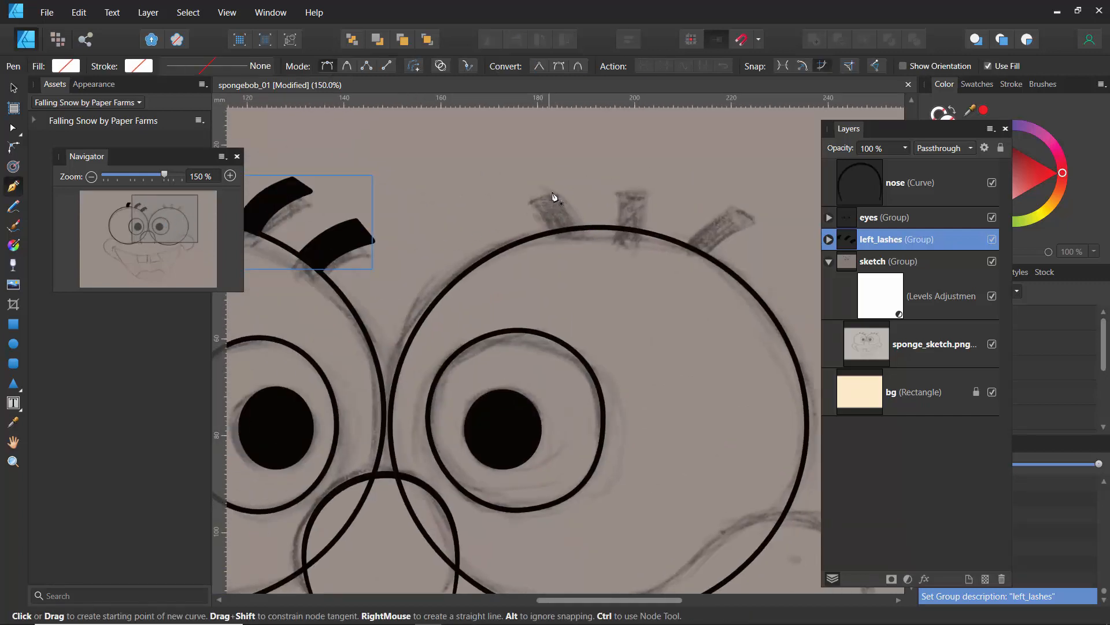
pyautogui.click(551, 190)
pyautogui.click(531, 199)
pyautogui.click(557, 238)
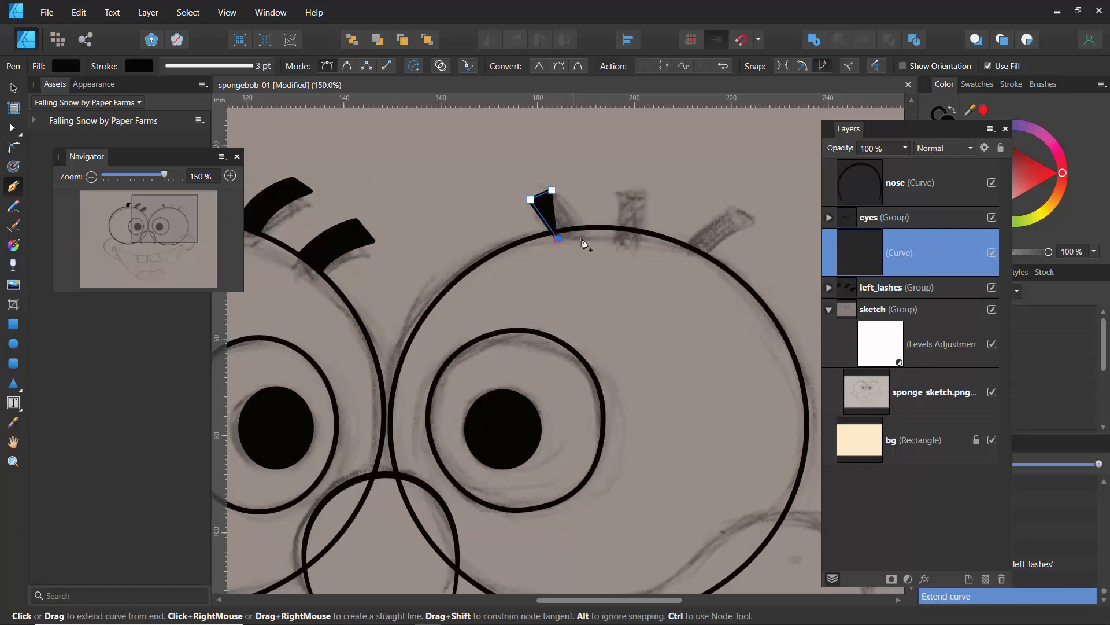
pyautogui.click(585, 236)
pyautogui.click(551, 190)
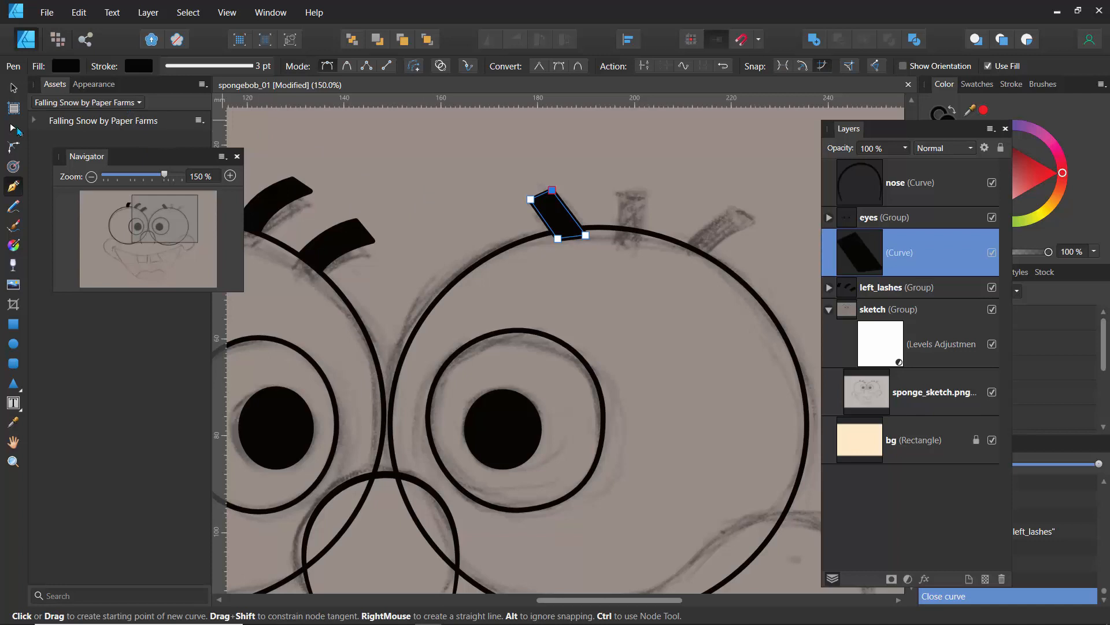
# Bend the long sides of the right eye's innermost eyelash into curves and move it up onto the eye outline
pyautogui.press('a')
pyautogui.moveTo(551, 221); pyautogui.dragTo(577, 210)
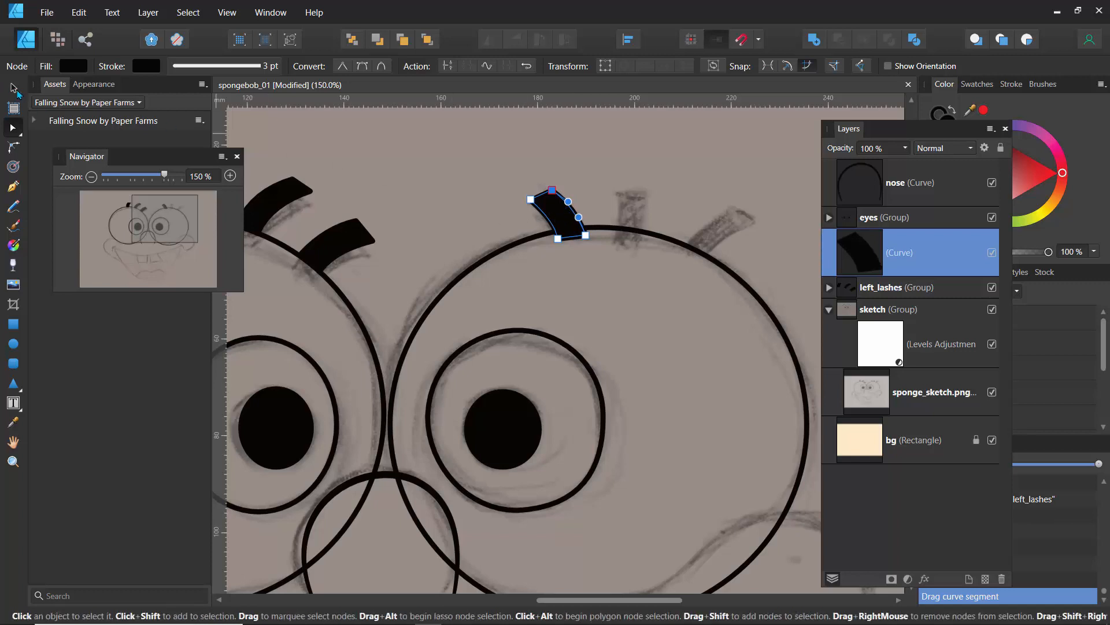
pyautogui.press('v')
pyautogui.moveTo(554, 205); pyautogui.dragTo(546, 198)
pyautogui.click(556, 224)
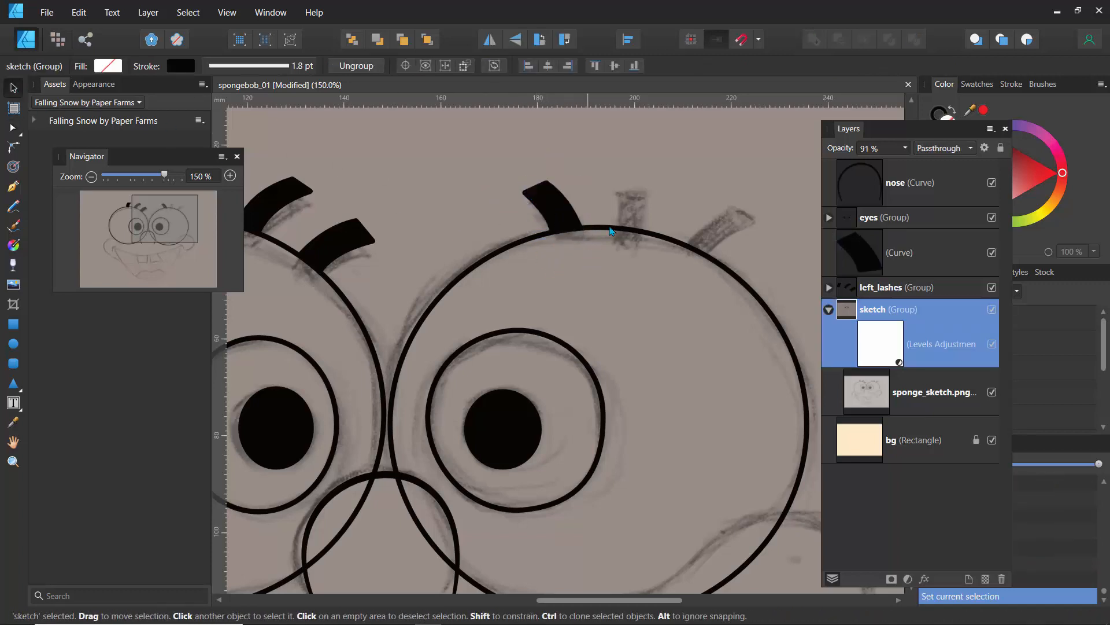
# Draw the right eye's middle eyelash as a closed four-cornered shape with its base on the eye outline
pyautogui.press('p')
pyautogui.click(622, 179)
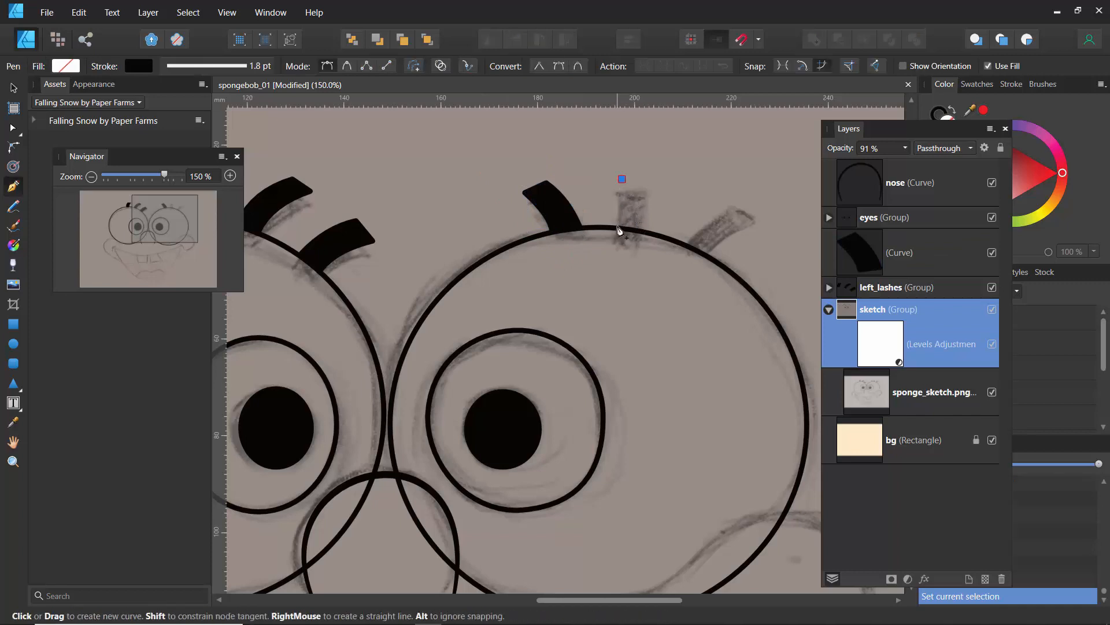
pyautogui.click(617, 227)
pyautogui.click(644, 233)
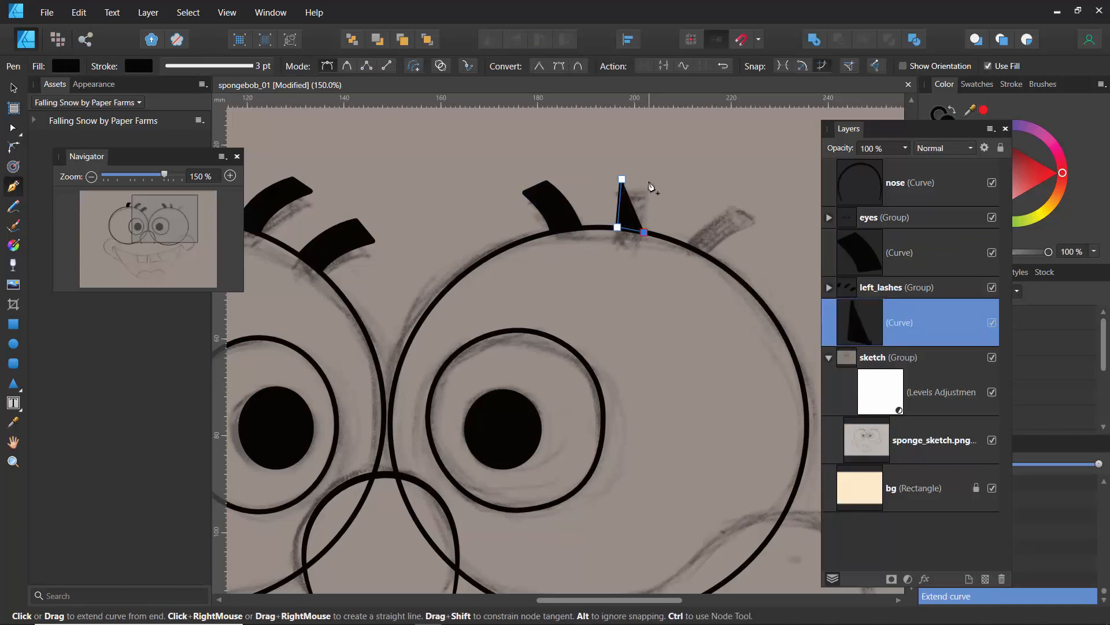
pyautogui.click(649, 181)
pyautogui.click(621, 180)
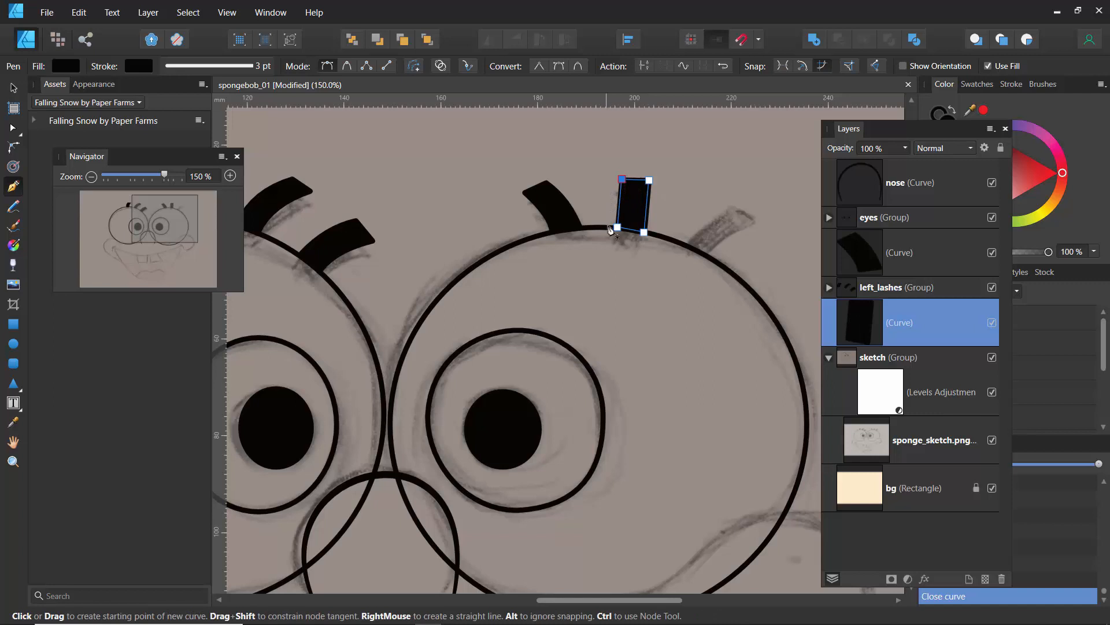
# Bend the long sides of the right eye's middle eyelash into curves and deselect it
pyautogui.keyDown('ctrl'); pyautogui.click(618, 201); pyautogui.keyUp('ctrl')
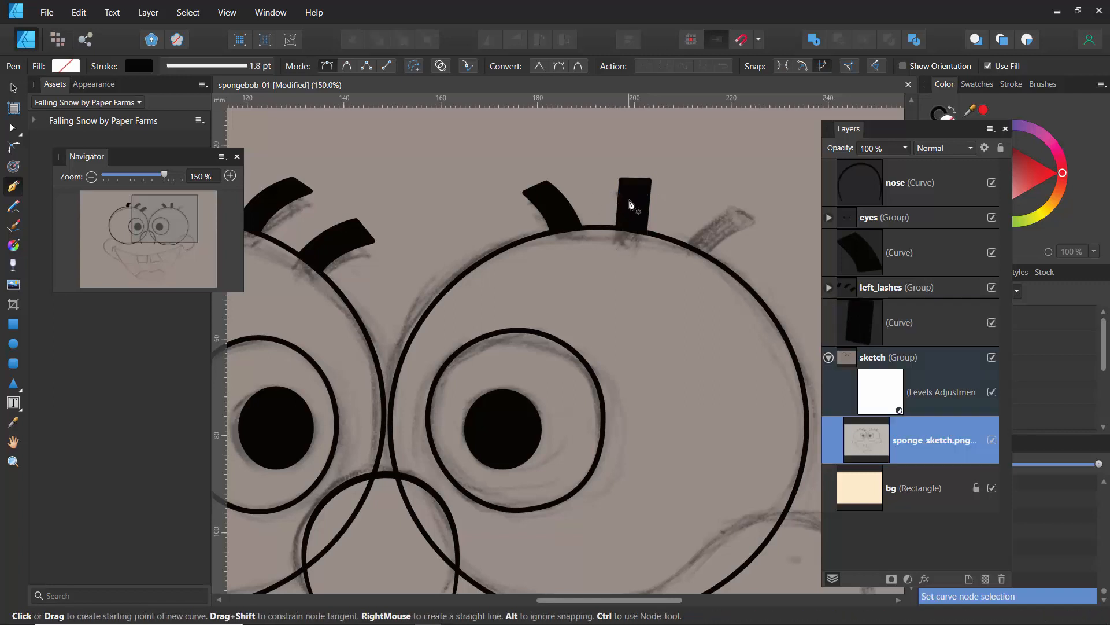
pyautogui.keyDown('ctrl'); pyautogui.click(621, 205); pyautogui.keyUp('ctrl')
pyautogui.moveTo(622, 206); pyautogui.dragTo(651, 211)
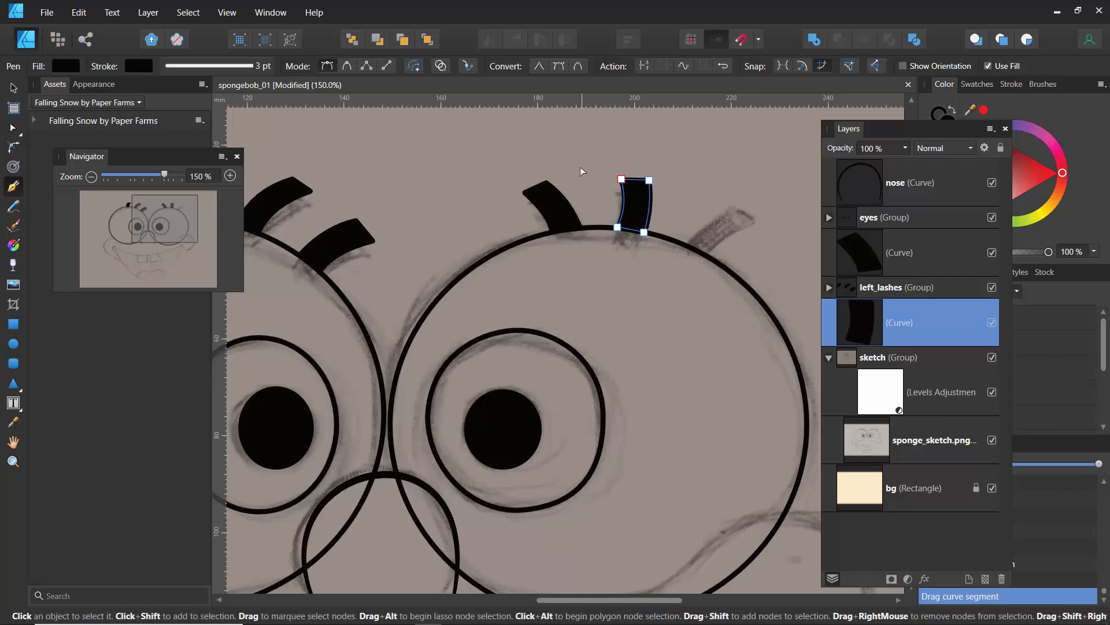
pyautogui.keyDown('ctrl'); pyautogui.click(590, 179); pyautogui.keyUp('ctrl')
pyautogui.press('v')
pyautogui.press('p')
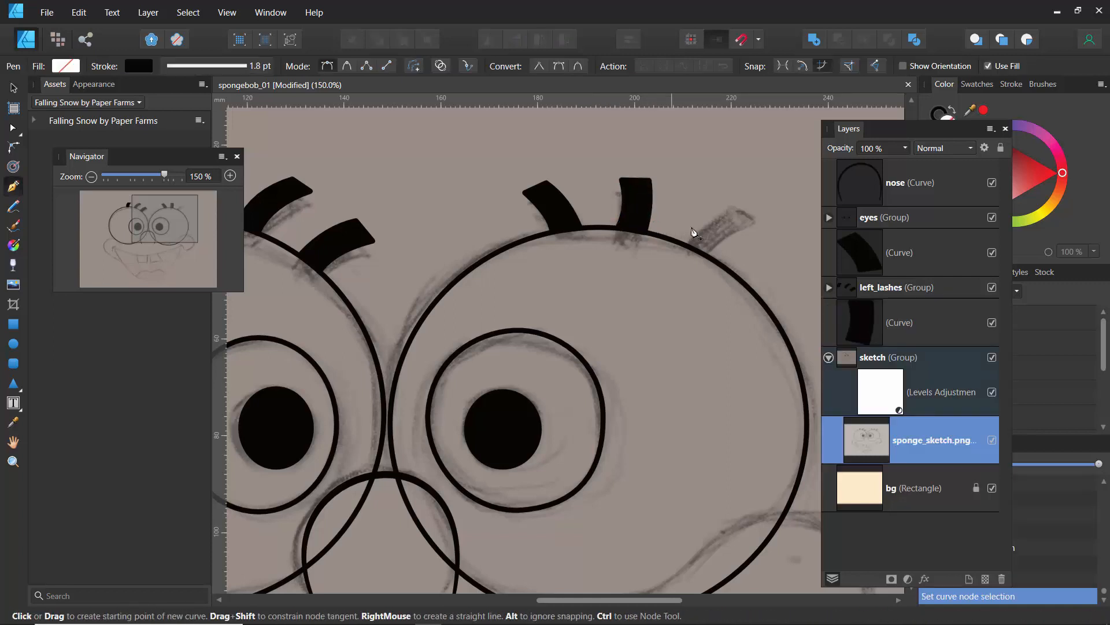
# Draw the right eye's outermost eyelash as a closed four-cornered shape with the Pen tool and bend its long sides into curves
pyautogui.click(732, 207)
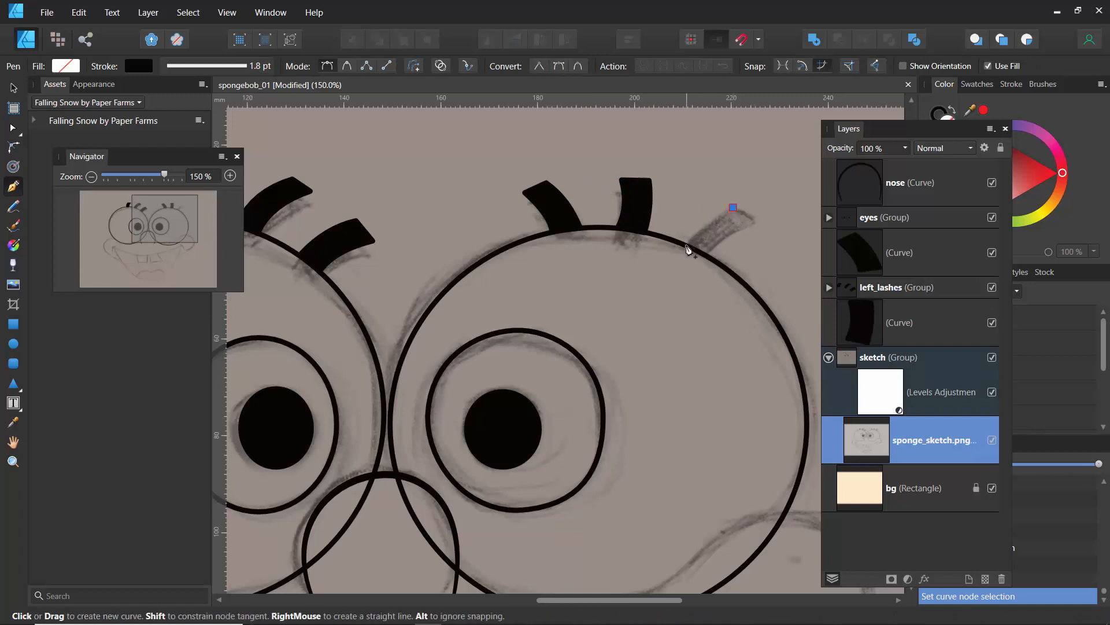
pyautogui.click(686, 244)
pyautogui.click(706, 256)
pyautogui.click(753, 219)
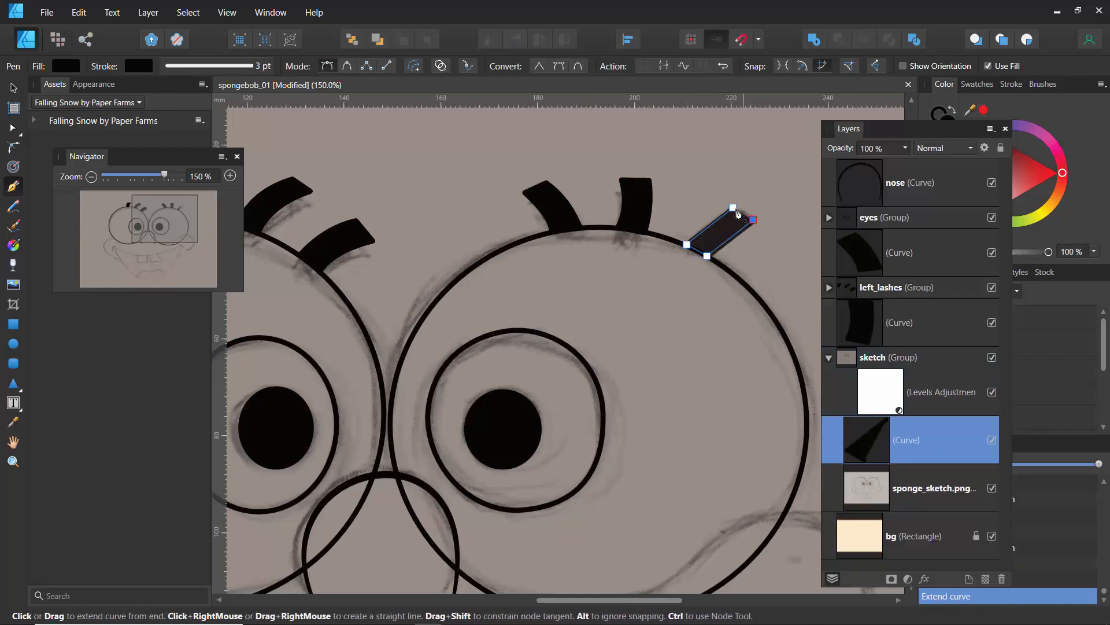
pyautogui.click(734, 208)
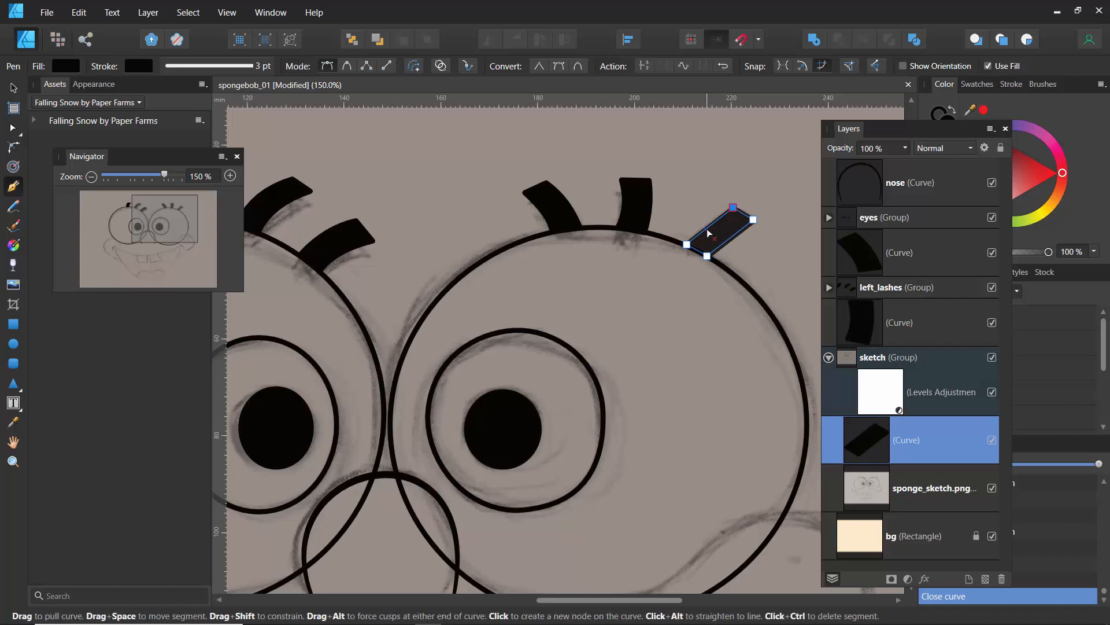
pyautogui.moveTo(712, 230); pyautogui.dragTo(731, 242)
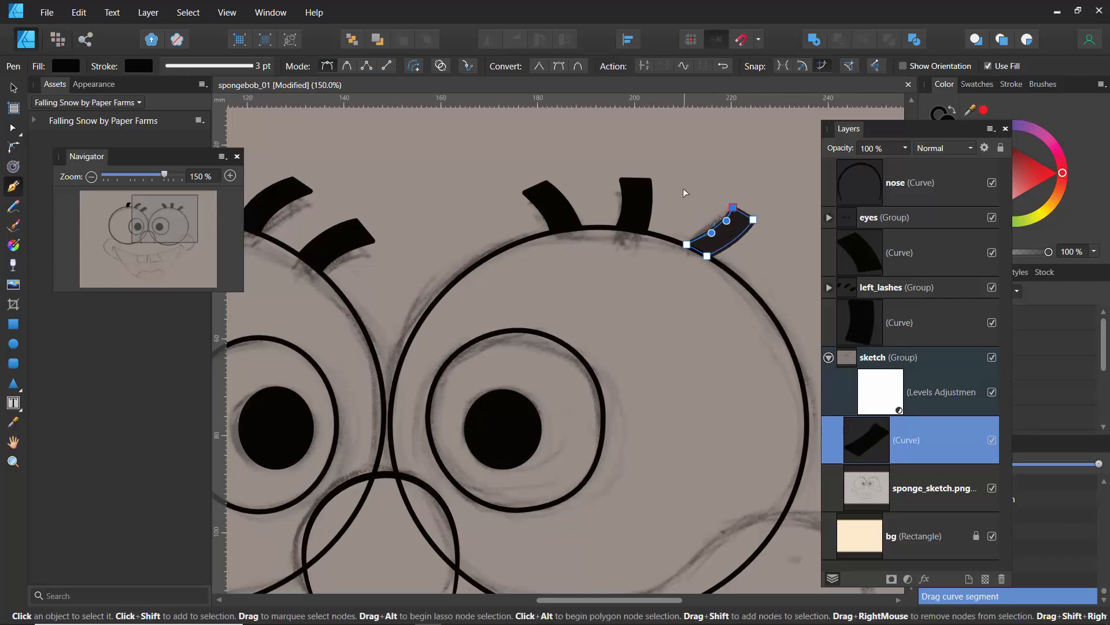
pyautogui.keyDown('ctrl'); pyautogui.click(693, 204); pyautogui.keyUp('ctrl')
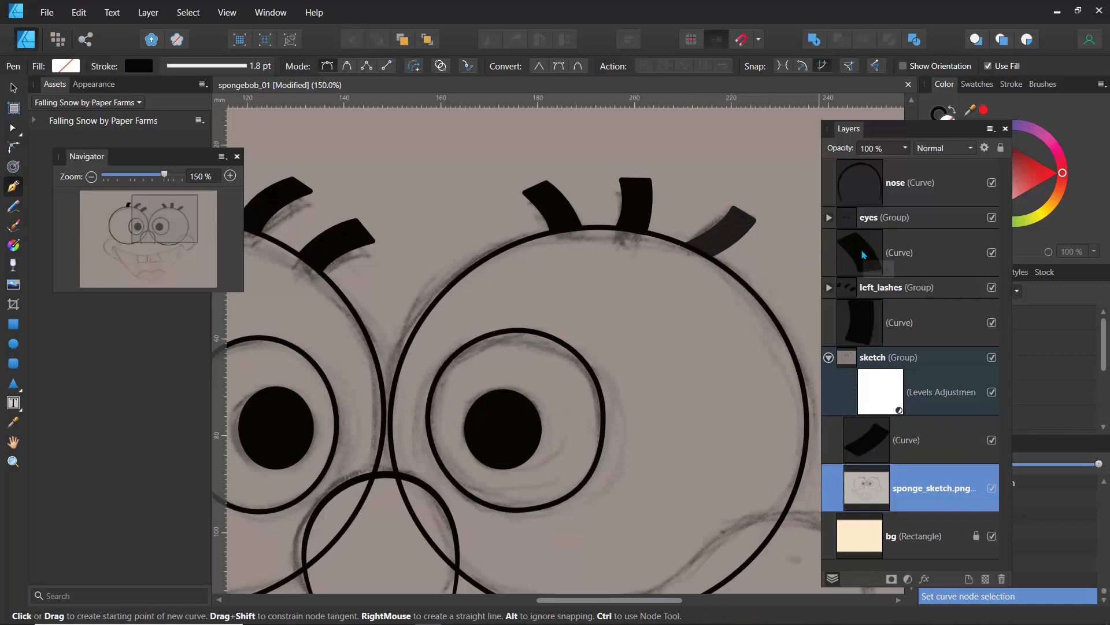
# Group the right eye's three eyelash curves and name the group right_lashes
pyautogui.click(858, 271)
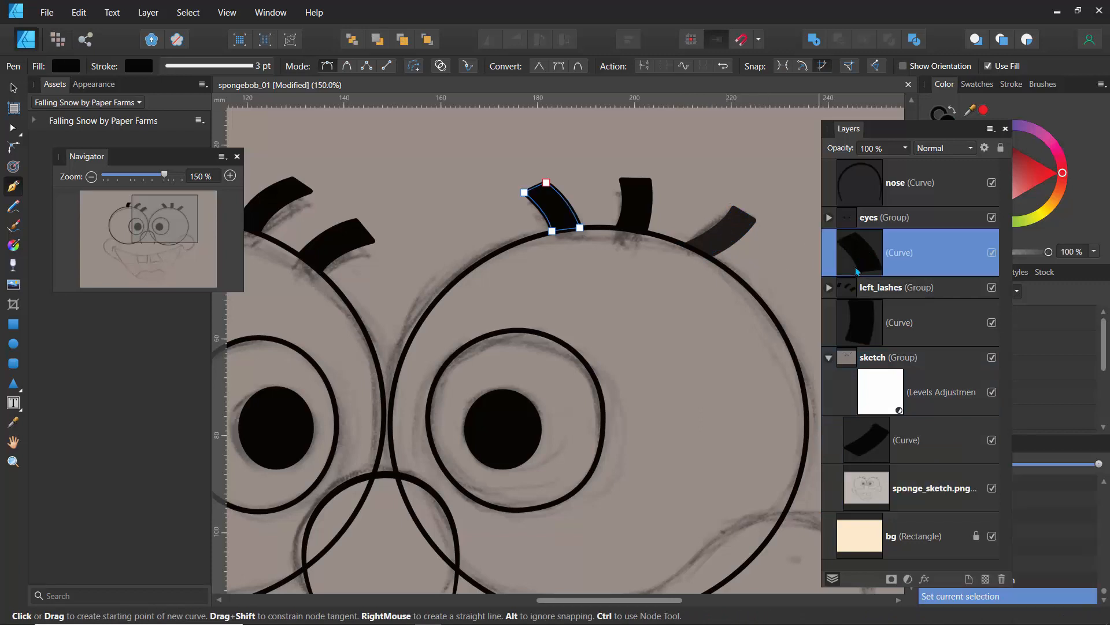
pyautogui.keyDown('ctrl'); pyautogui.click(861, 329); pyautogui.keyUp('ctrl')
pyautogui.keyDown('ctrl'); pyautogui.click(866, 443); pyautogui.keyUp('ctrl')
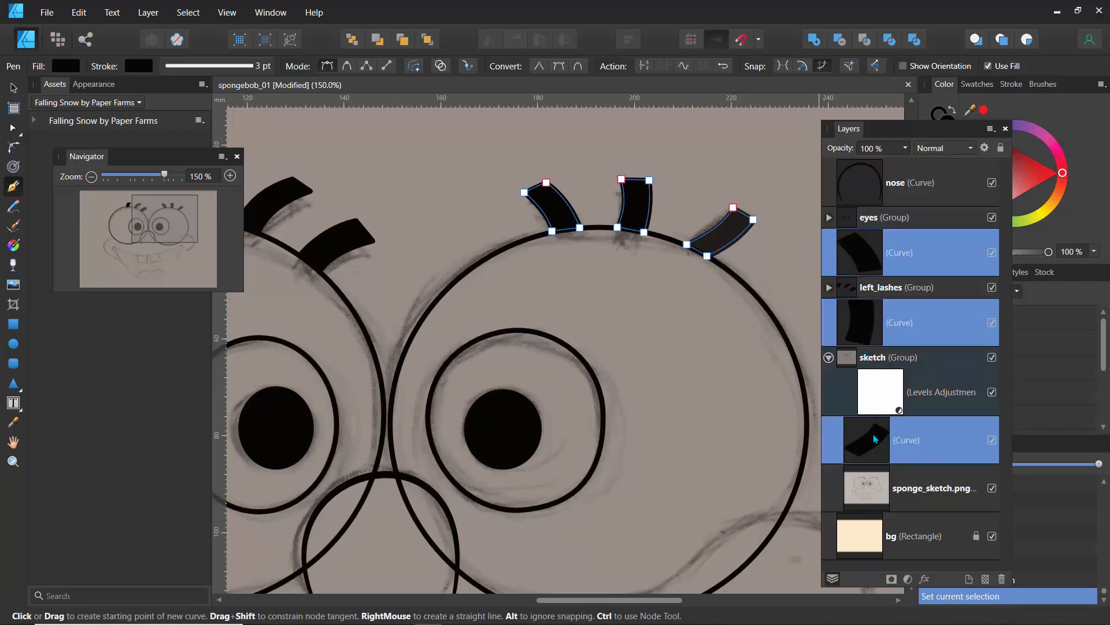
pyautogui.hotkey('ctrl', 'g')
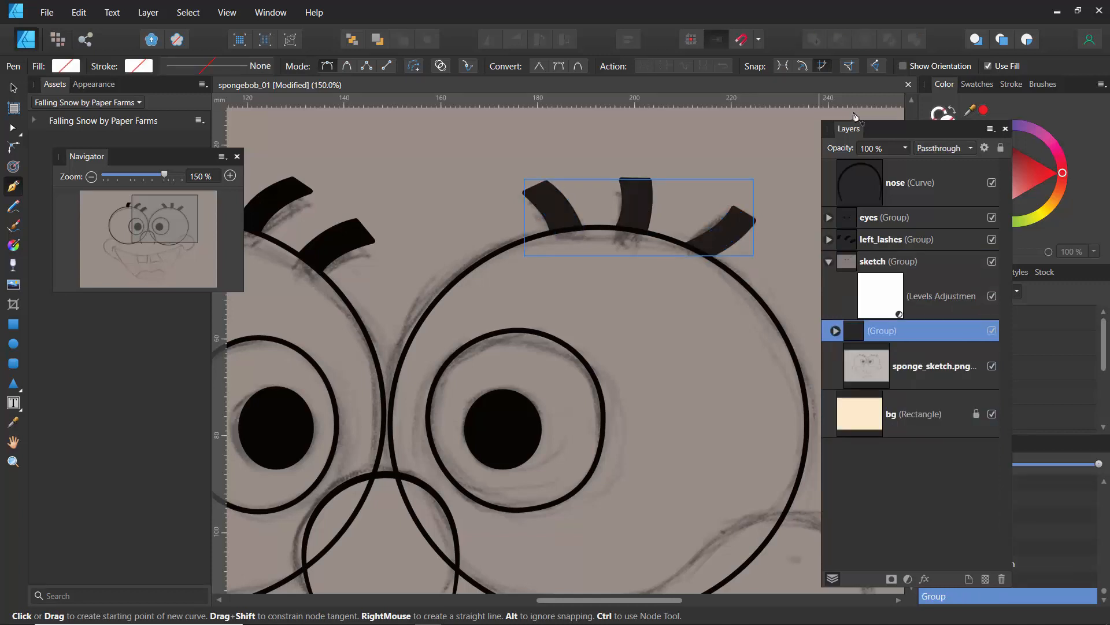
pyautogui.doubleClick(874, 330)
pyautogui.write('right_lashes')
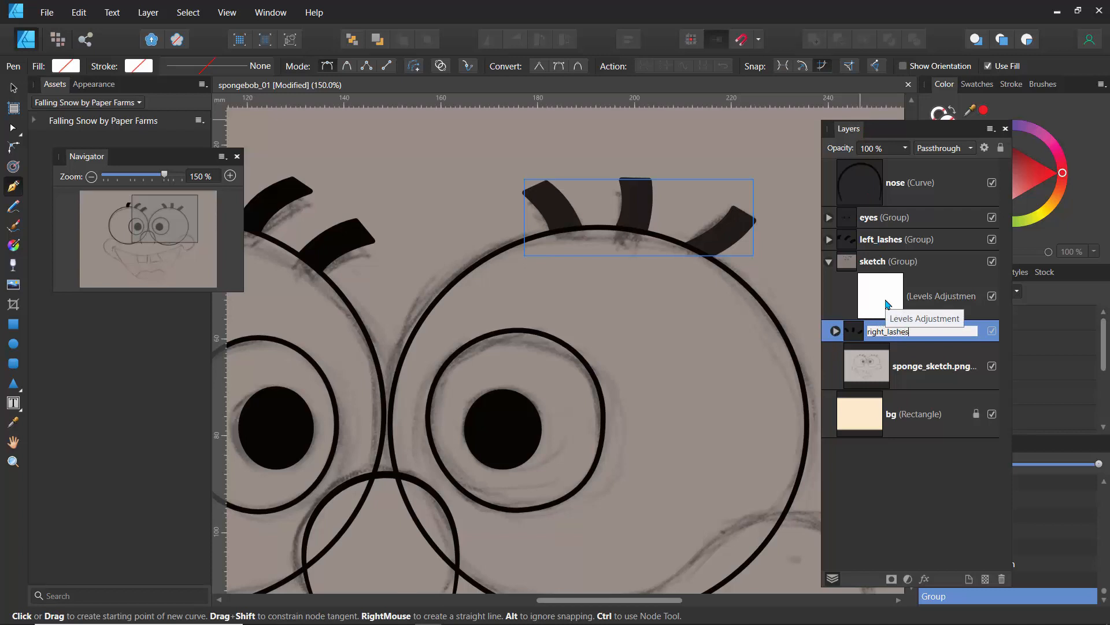
pyautogui.press('Return')
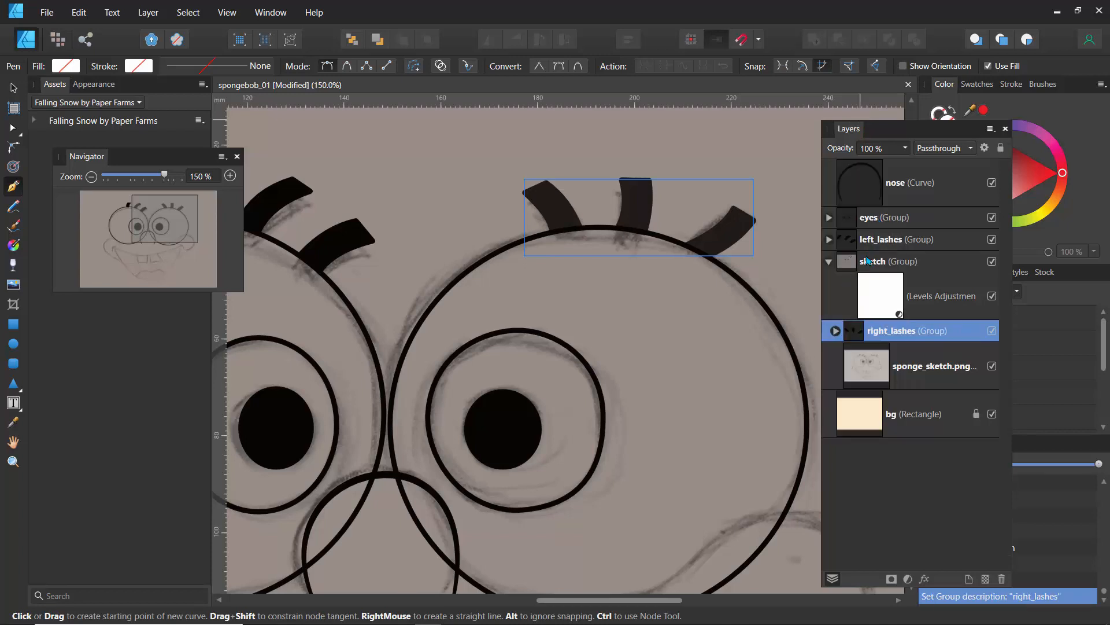
# Move the right_lashes group out of the sketch group to directly above it, and lock the sketch group
pyautogui.click(828, 262)
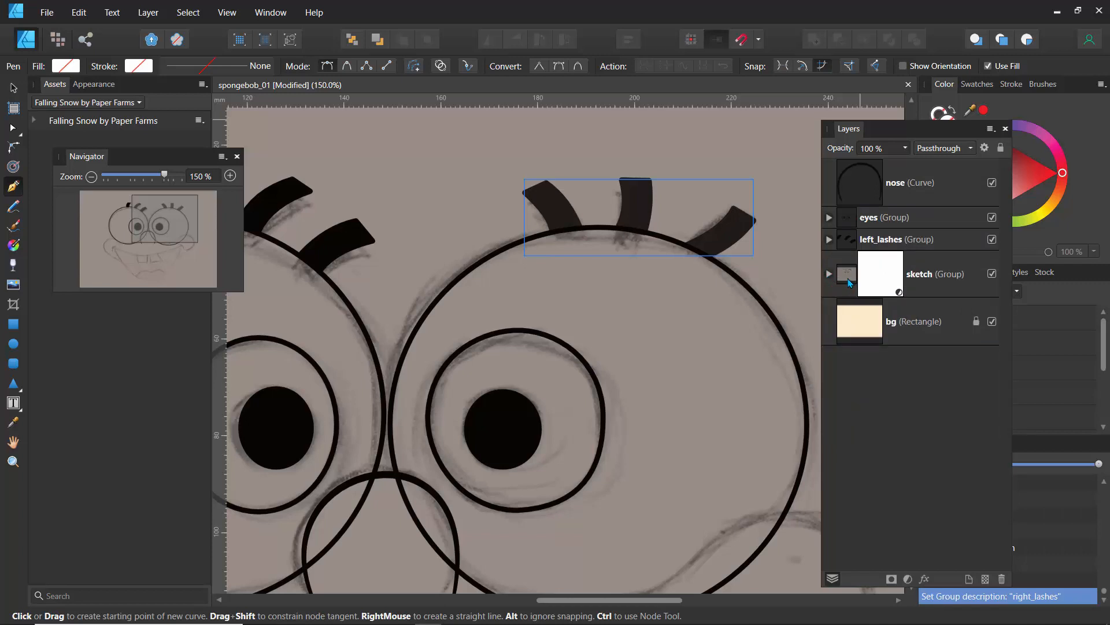
pyautogui.click(850, 282)
pyautogui.click(828, 274)
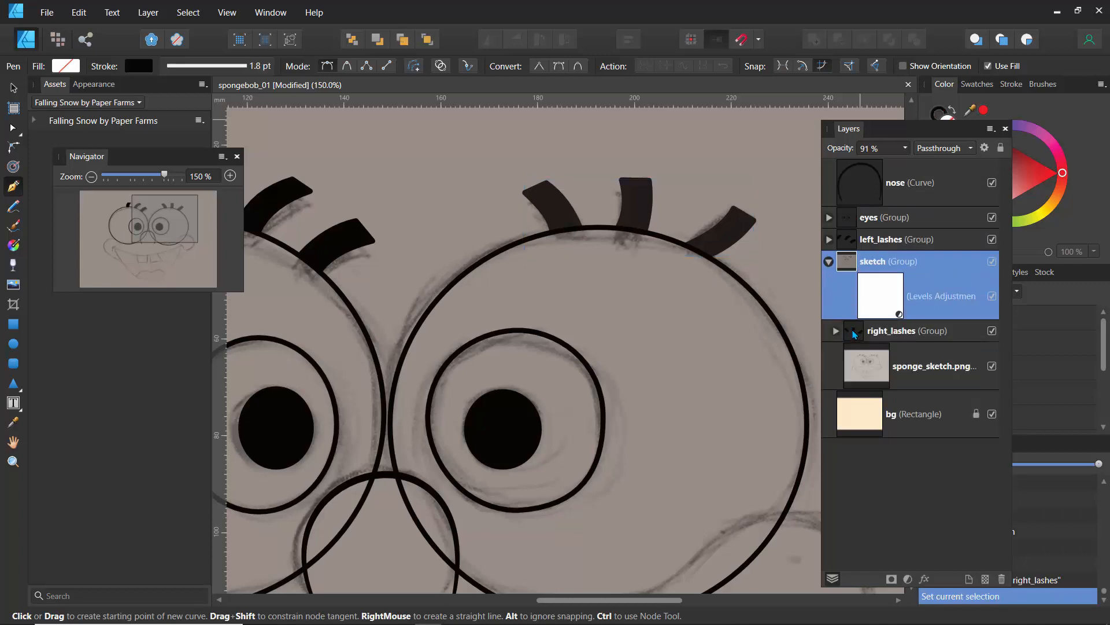
pyautogui.moveTo(855, 335)
pyautogui.mouseDown()
pyautogui.moveTo(847, 255)
pyautogui.moveTo(829, 257)
pyautogui.mouseUp()
pyautogui.click(829, 284)
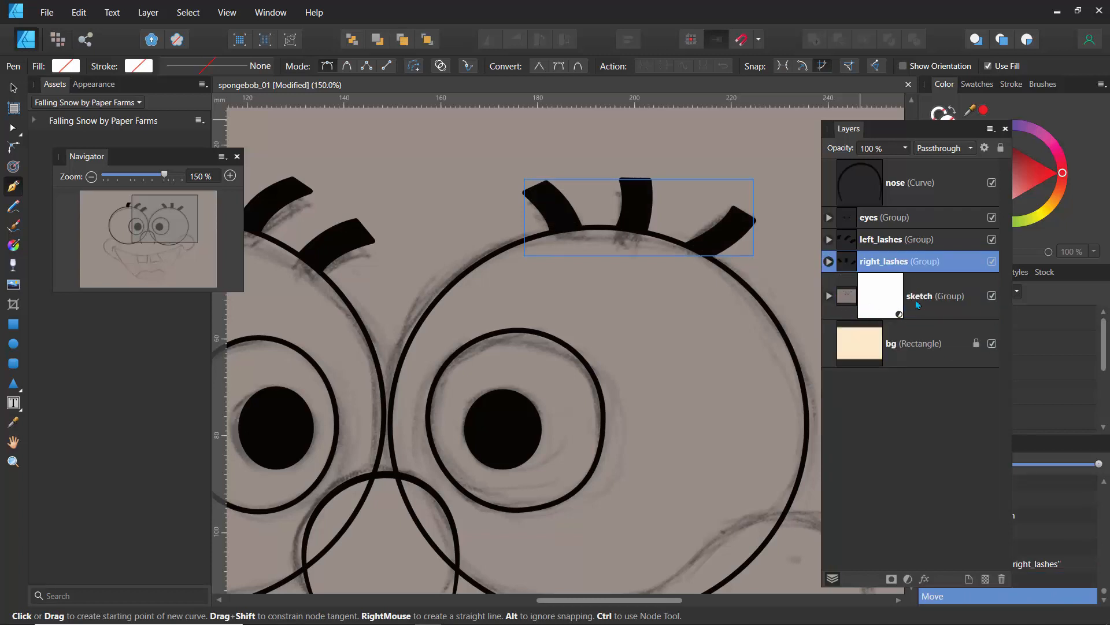
pyautogui.click(937, 298)
pyautogui.click(1001, 148)
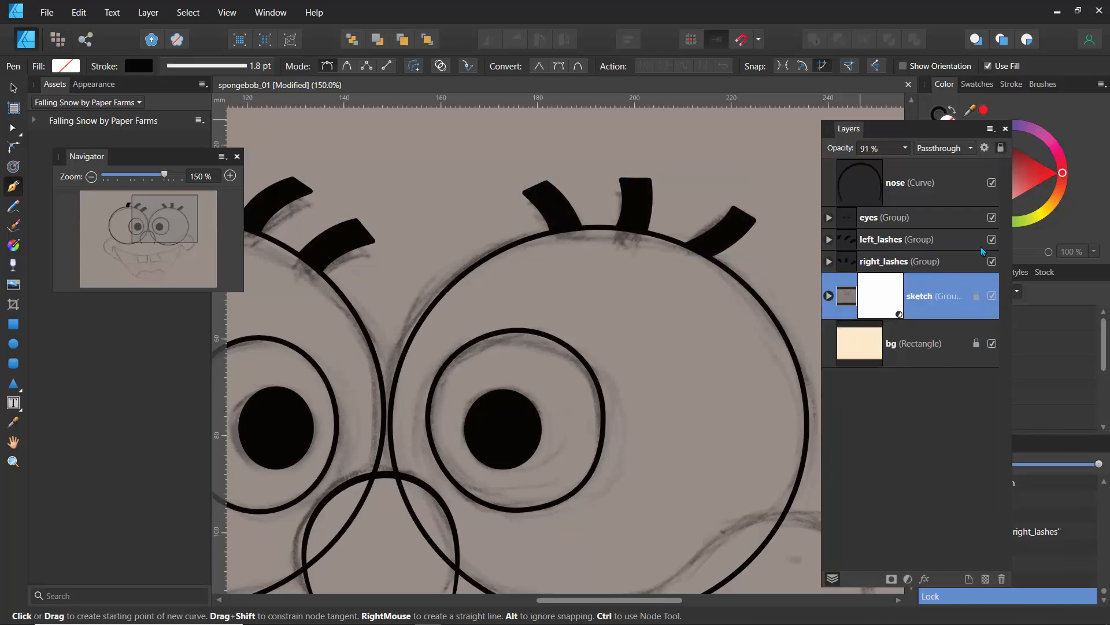
# Trace the left tooth as a closed four-cornered shape with the Pen tool, placed above the eyes group
pyautogui.click(885, 265)
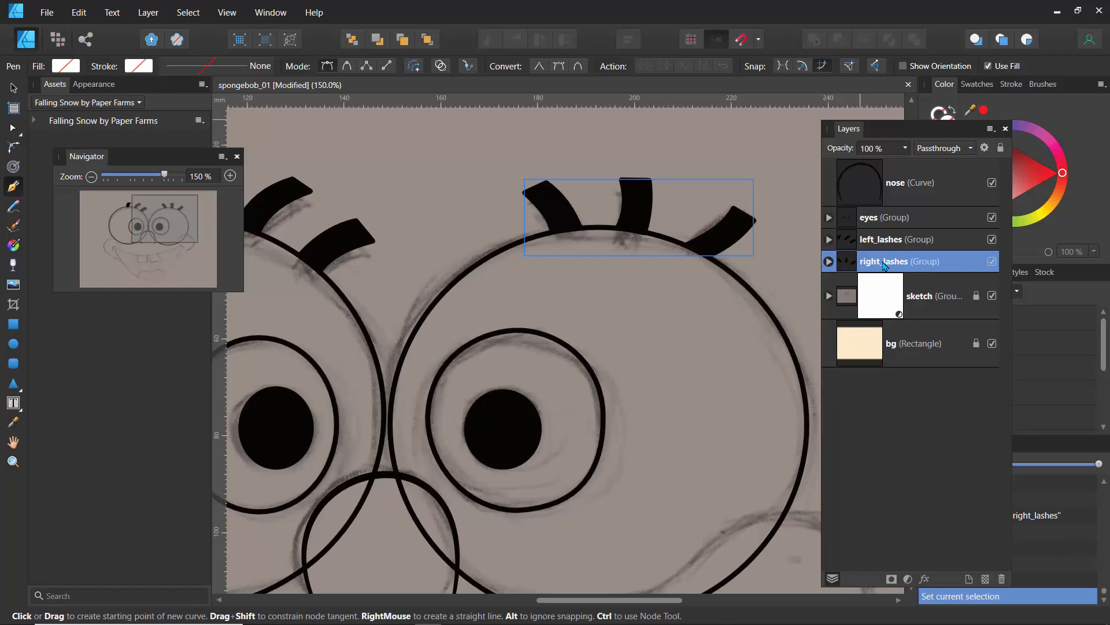
pyautogui.click(873, 214)
pyautogui.moveTo(157, 229); pyautogui.dragTo(133, 248)
pyautogui.moveTo(165, 180); pyautogui.dragTo(137, 183)
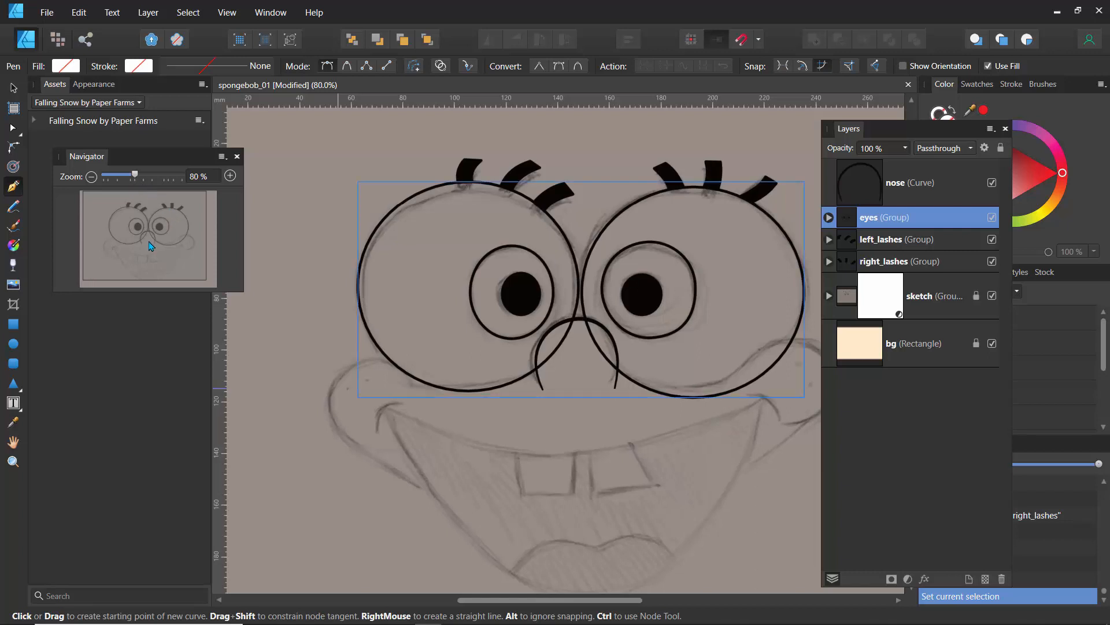
pyautogui.moveTo(141, 241); pyautogui.dragTo(153, 249)
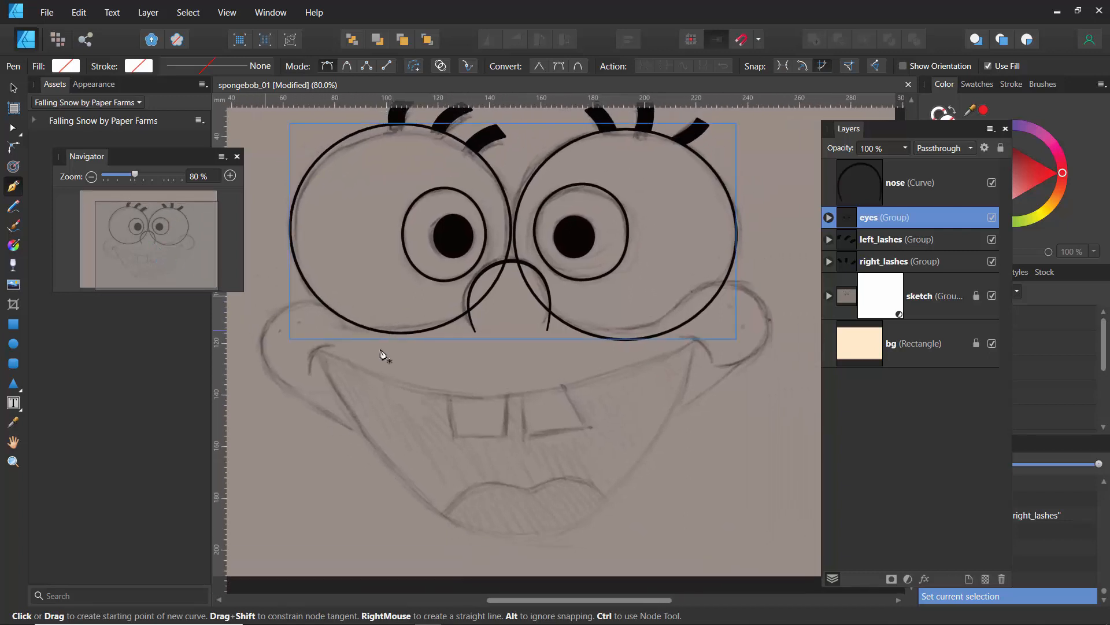
pyautogui.click(506, 394)
pyautogui.click(507, 434)
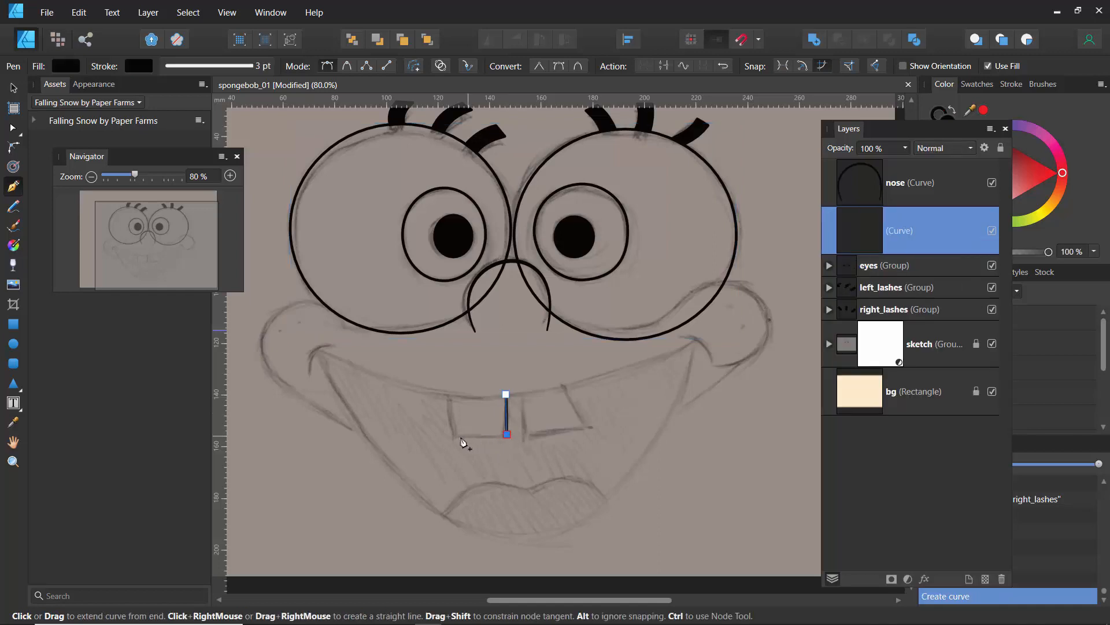
pyautogui.click(453, 437)
pyautogui.click(445, 393)
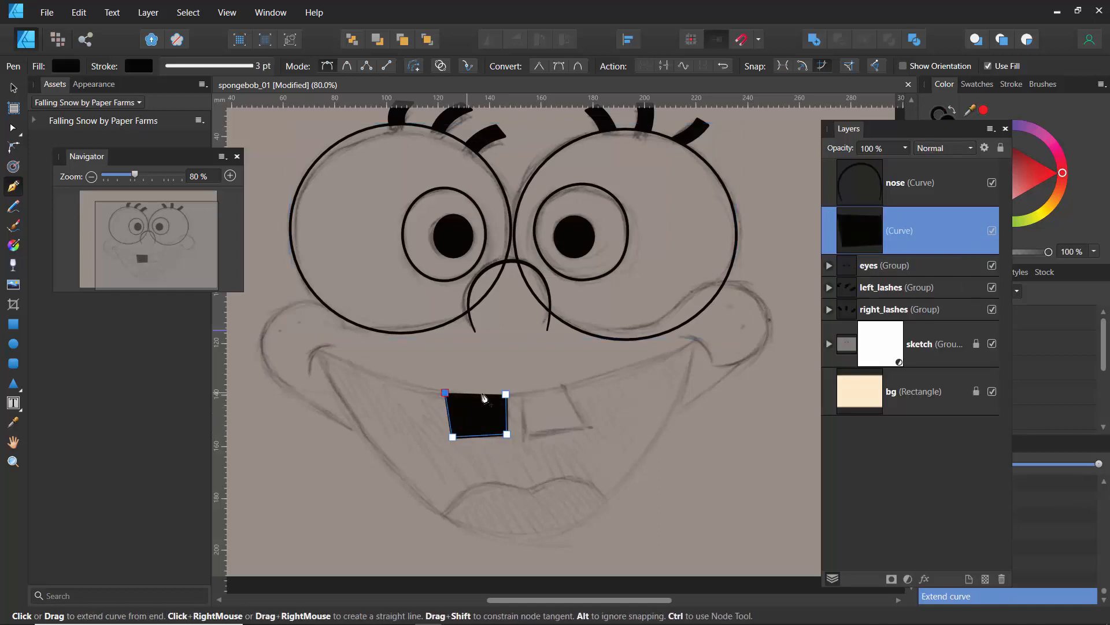
pyautogui.click(505, 394)
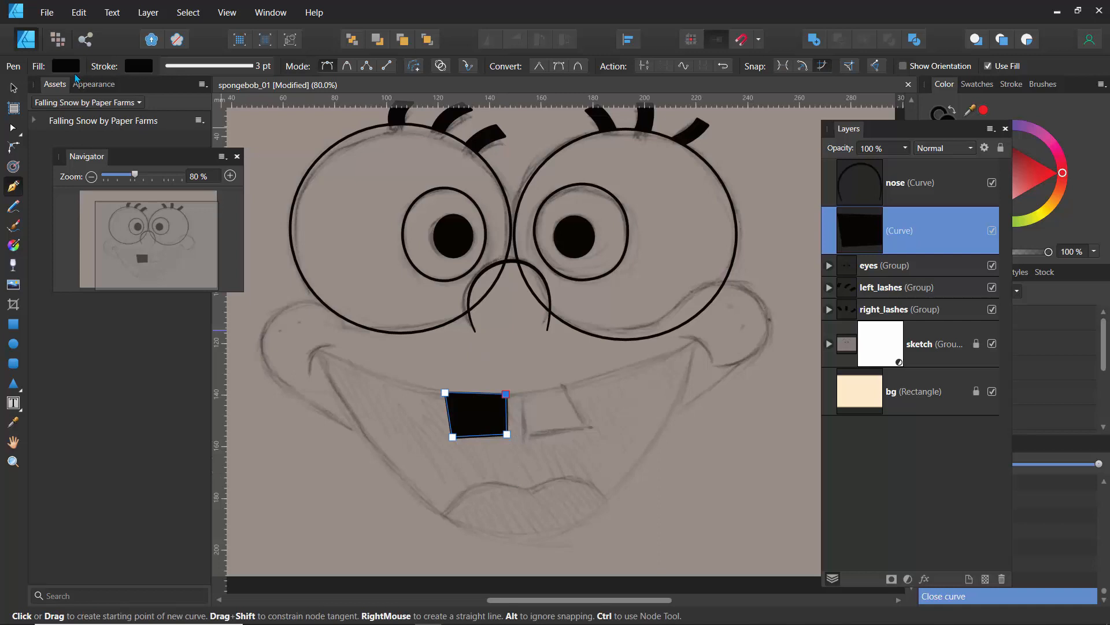
# Fill the left tooth with white, keeping its black outline
pyautogui.click(68, 70)
pyautogui.moveTo(115, 202); pyautogui.dragTo(72, 440)
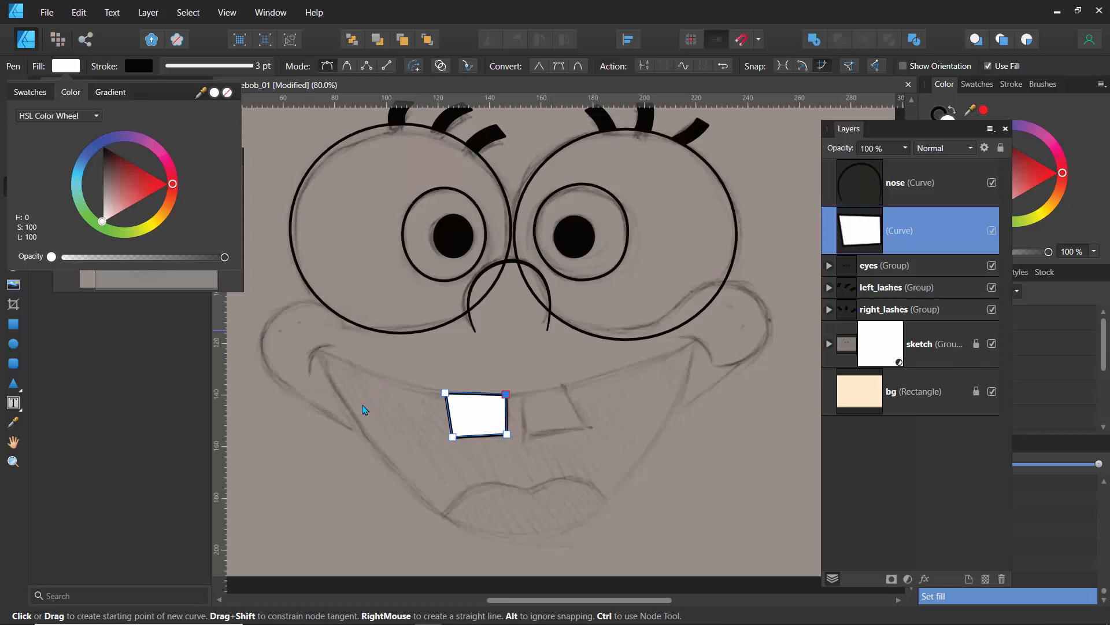
pyautogui.press('v')
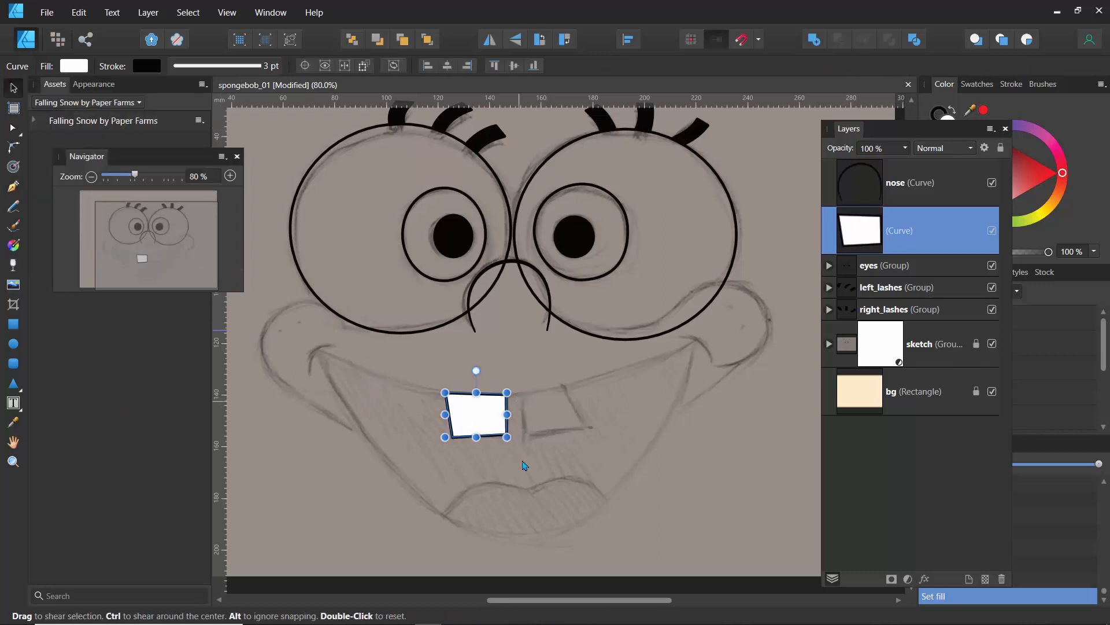
pyautogui.press('p')
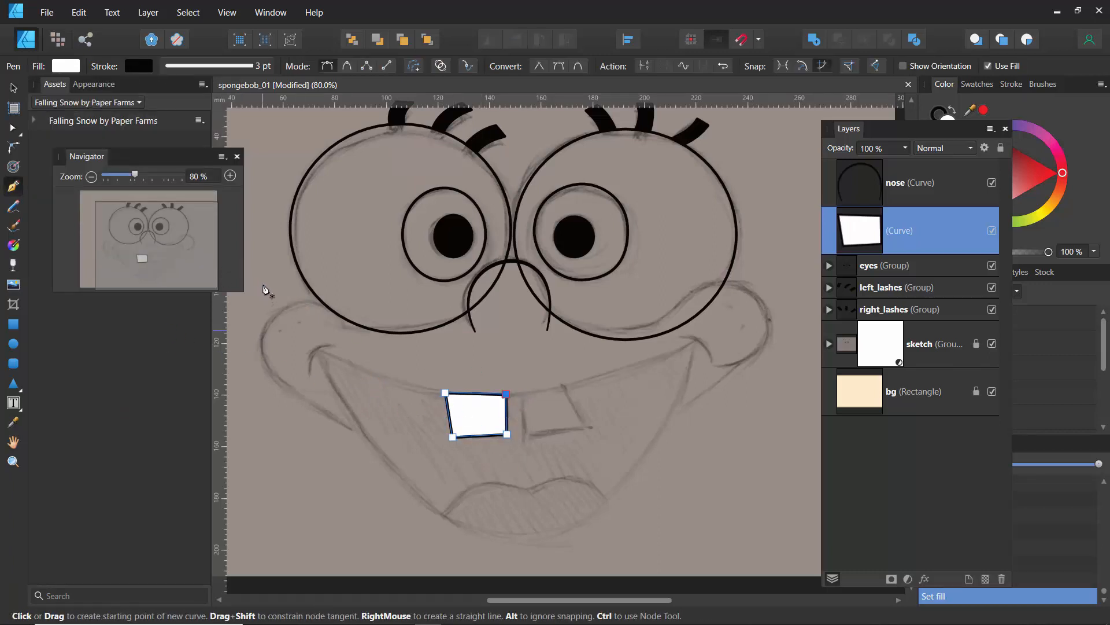
# Trace the four corners of the right tooth with the Pen tool
pyautogui.click(523, 391)
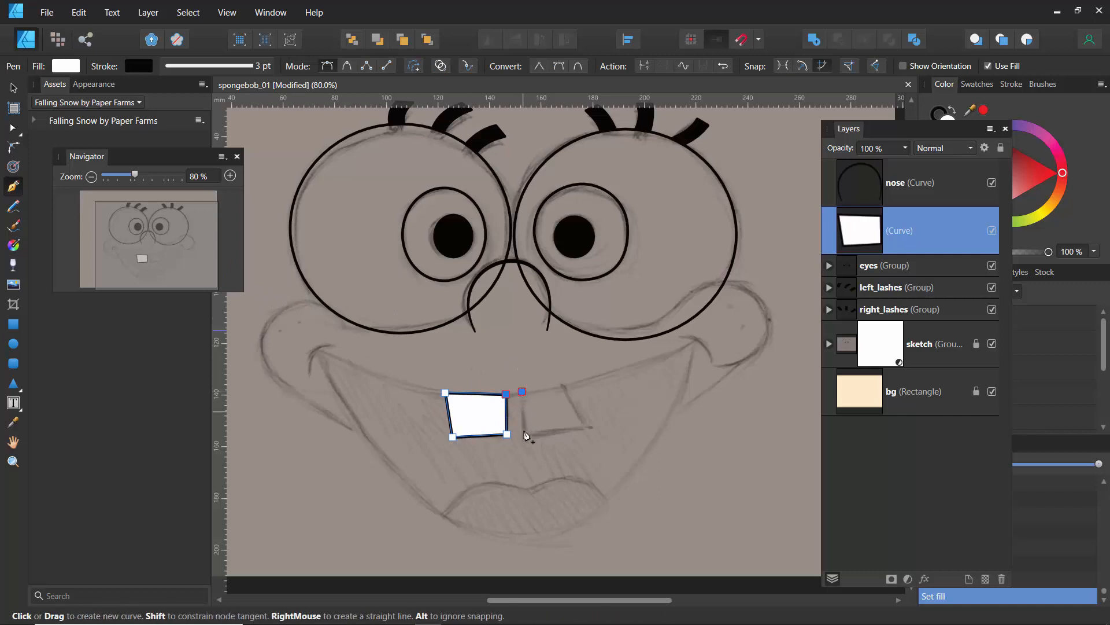
pyautogui.click(524, 435)
pyautogui.click(586, 426)
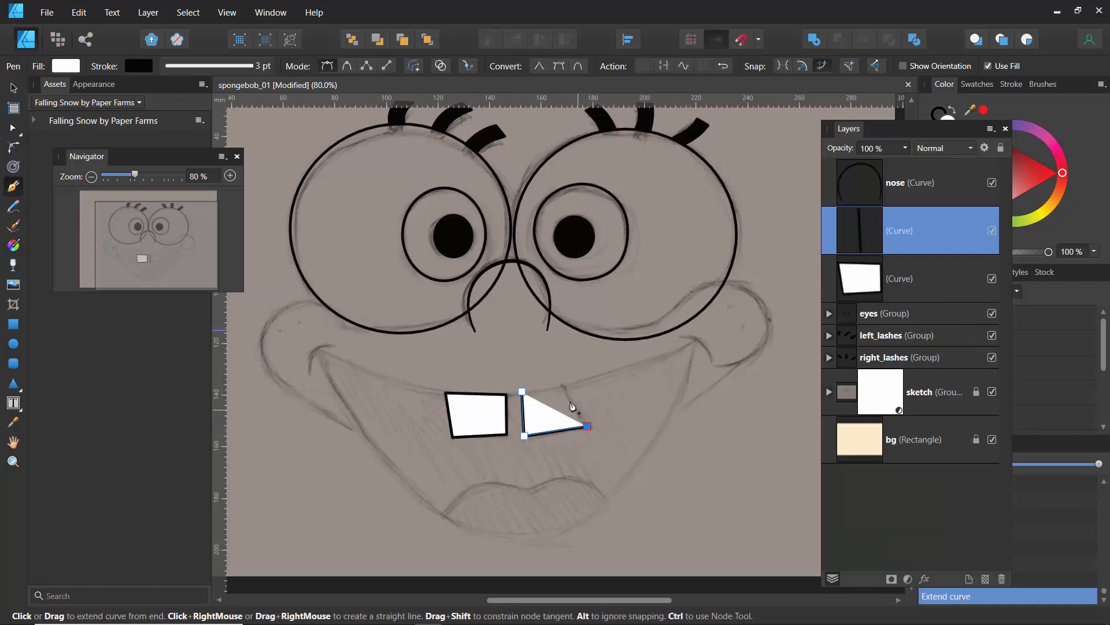
pyautogui.click(564, 382)
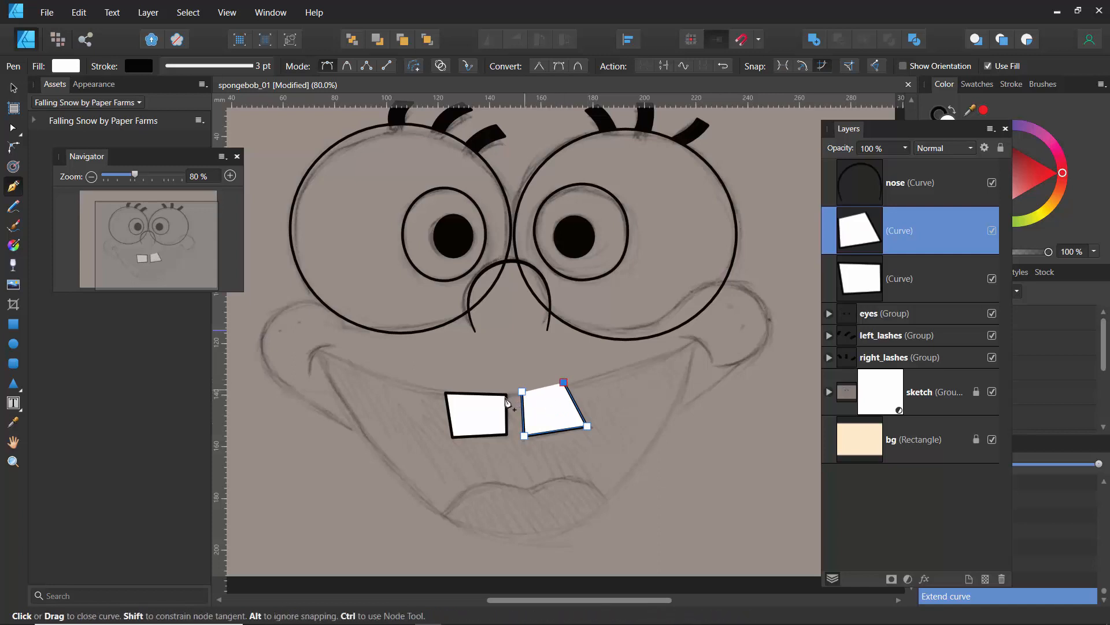
pyautogui.click(500, 290)
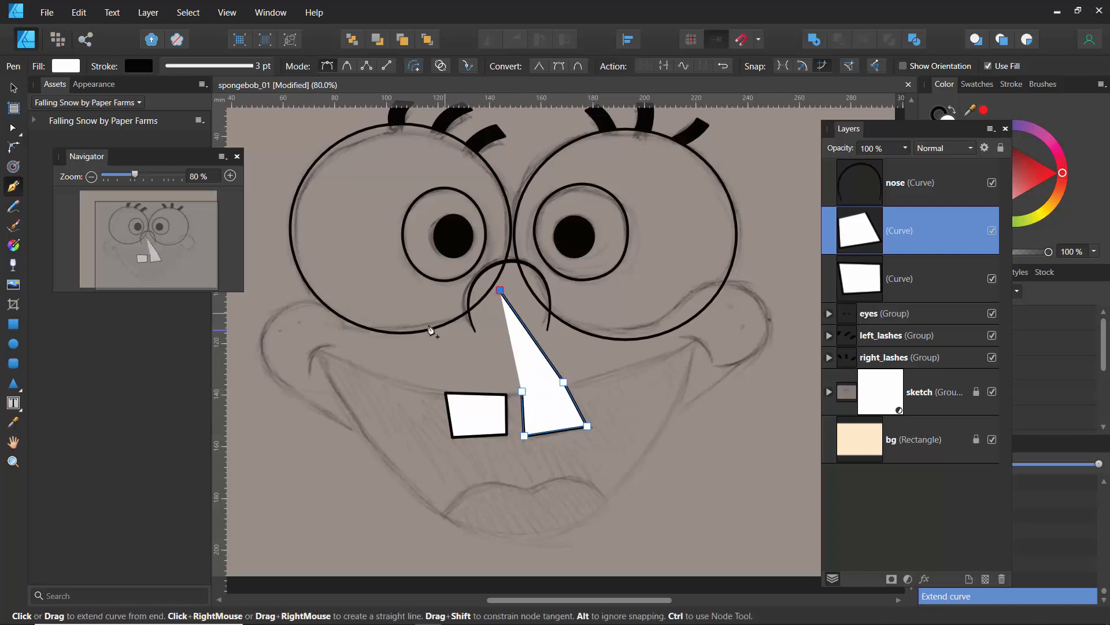
pyautogui.click(426, 328)
pyautogui.hotkey('ctrl', 'z')
pyautogui.hotkey('ctrl', 'z')
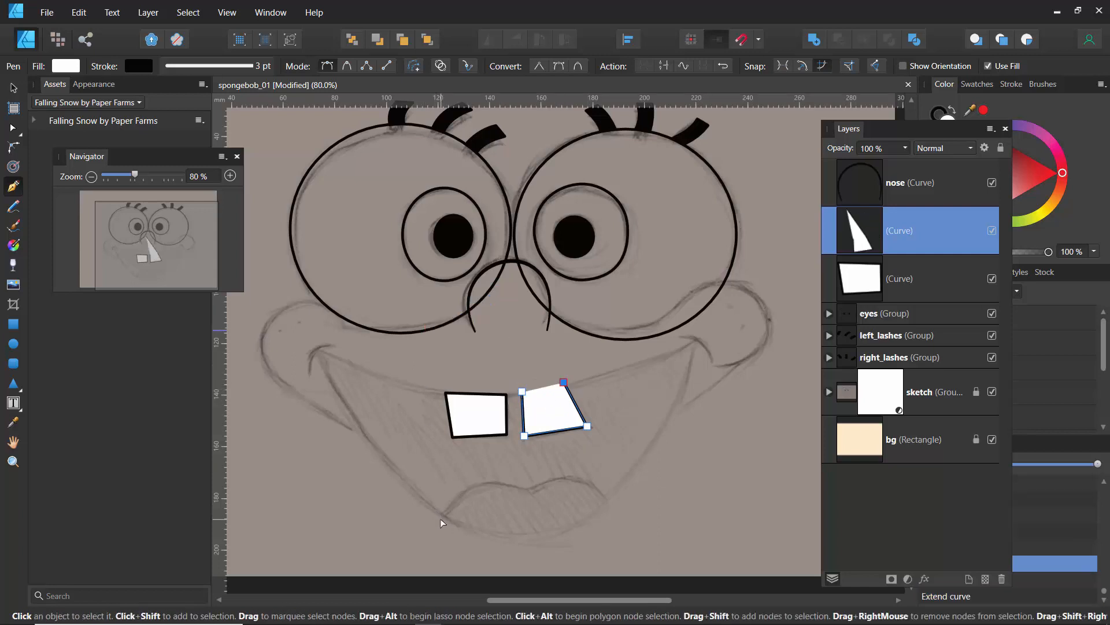
# Close the right tooth's outline at its starting corner and clear the selection
pyautogui.click(522, 392)
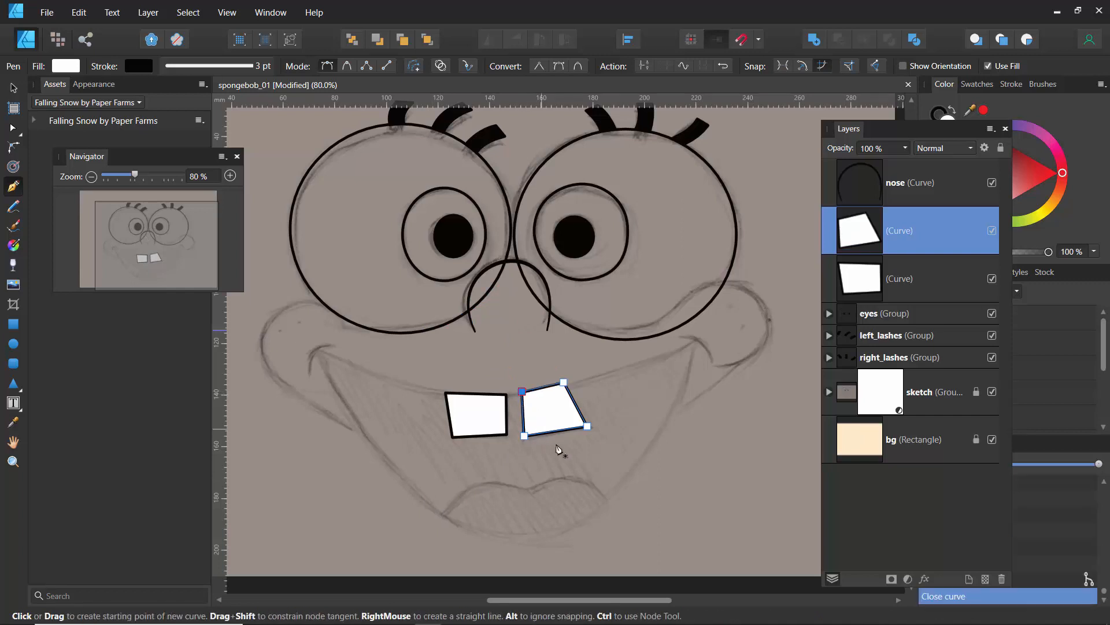
pyautogui.hotkey('ctrl', 'd')
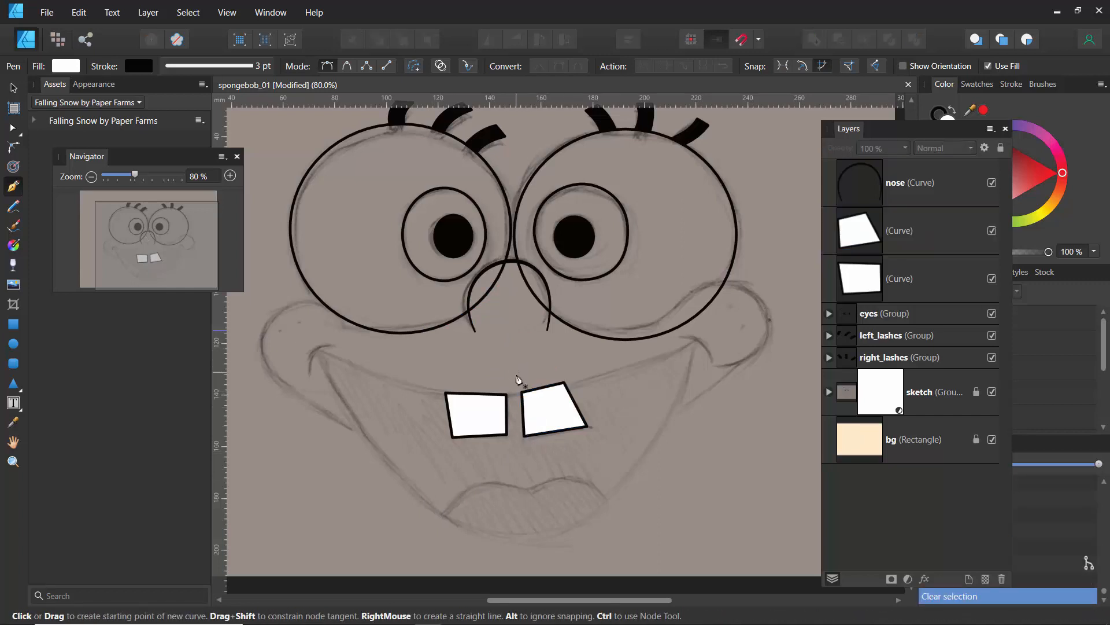
# Draw a six-cornered straight-sided test shape over the left cheek with the Pen tool, leave it open and clear the selection
pyautogui.click(352, 350)
pyautogui.click(312, 435)
pyautogui.click(264, 388)
pyautogui.click(281, 354)
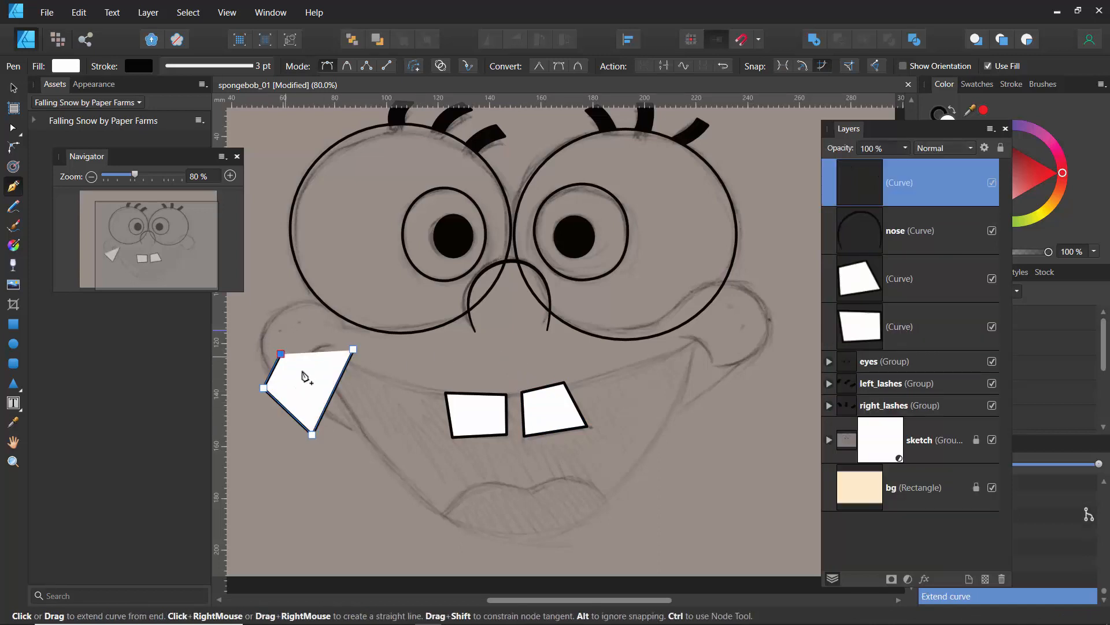
pyautogui.click(315, 376)
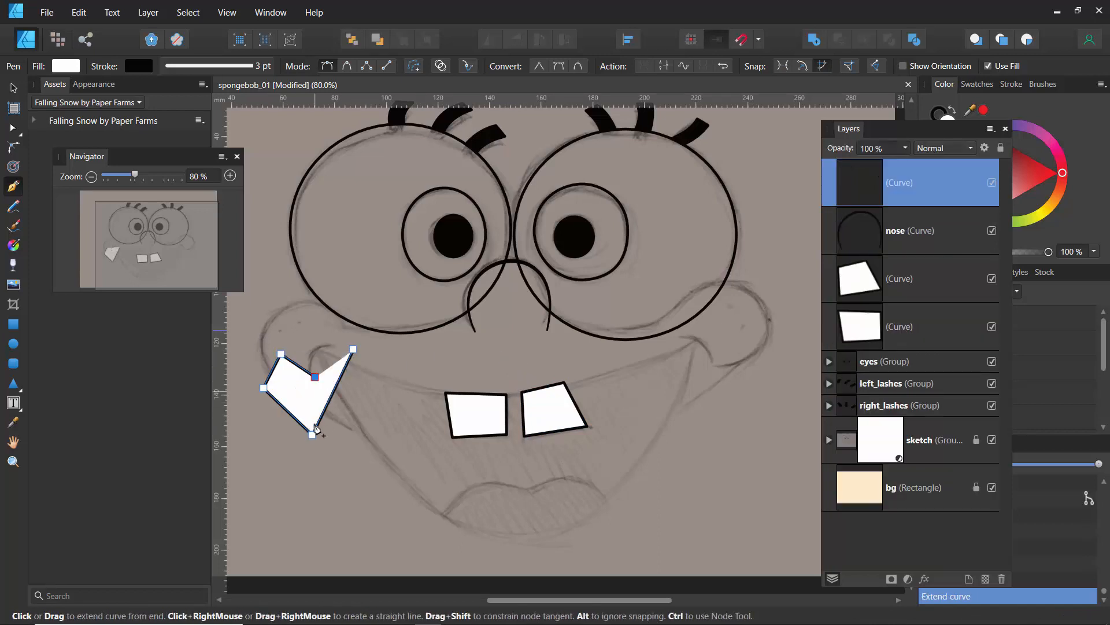
pyautogui.click(327, 339)
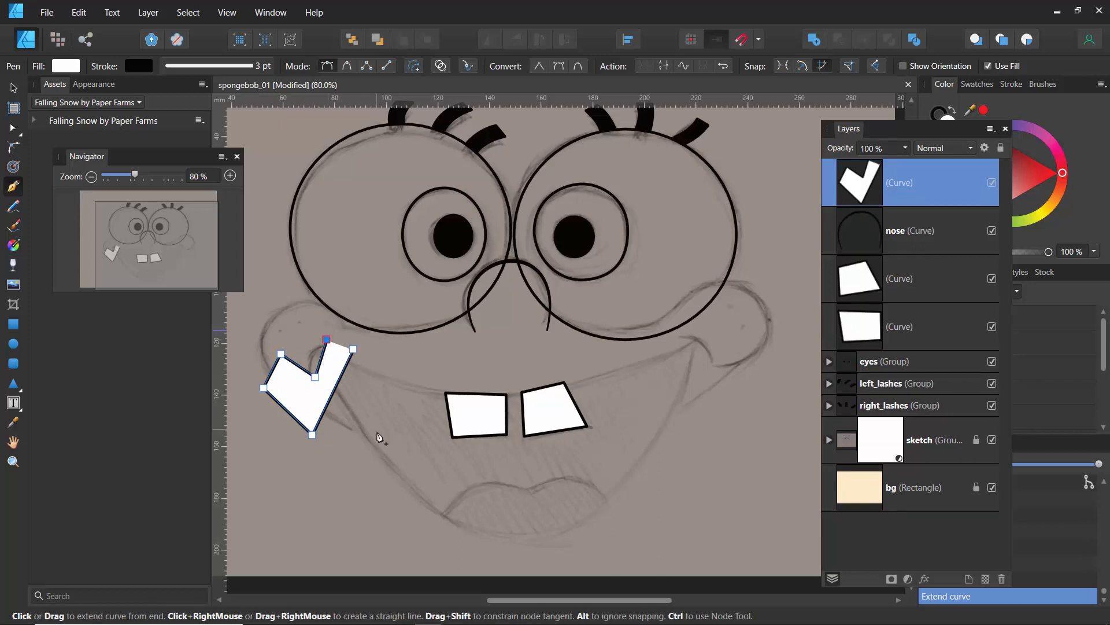
pyautogui.hotkey('ctrl', 'd')
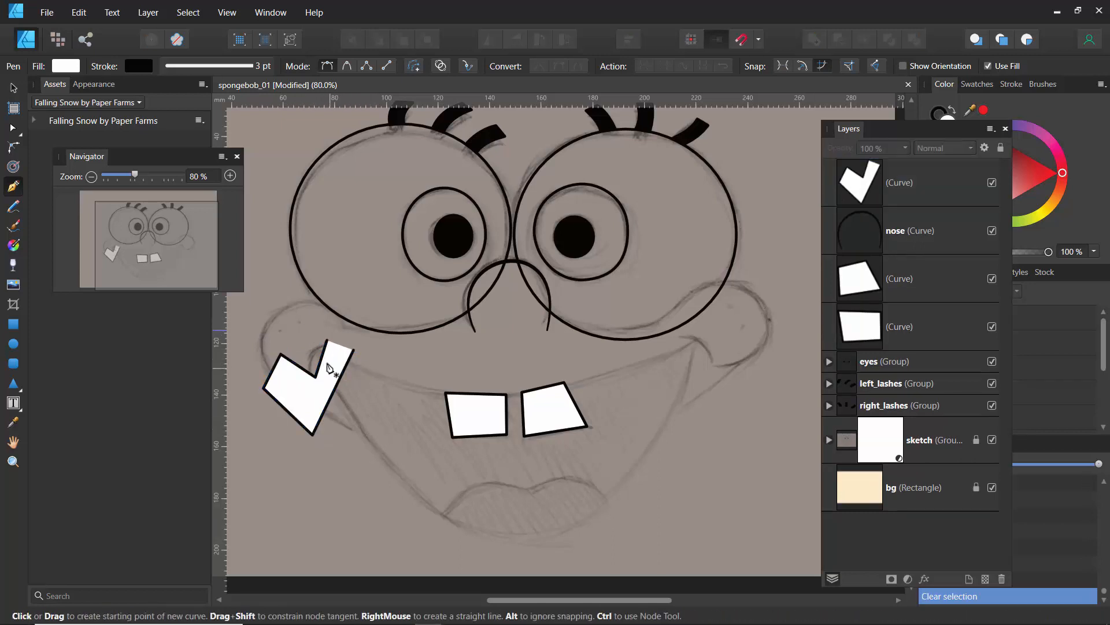
# Reselect the test shape on the left cheek, close its outline at the starting corner, and delete it
pyautogui.click(866, 180)
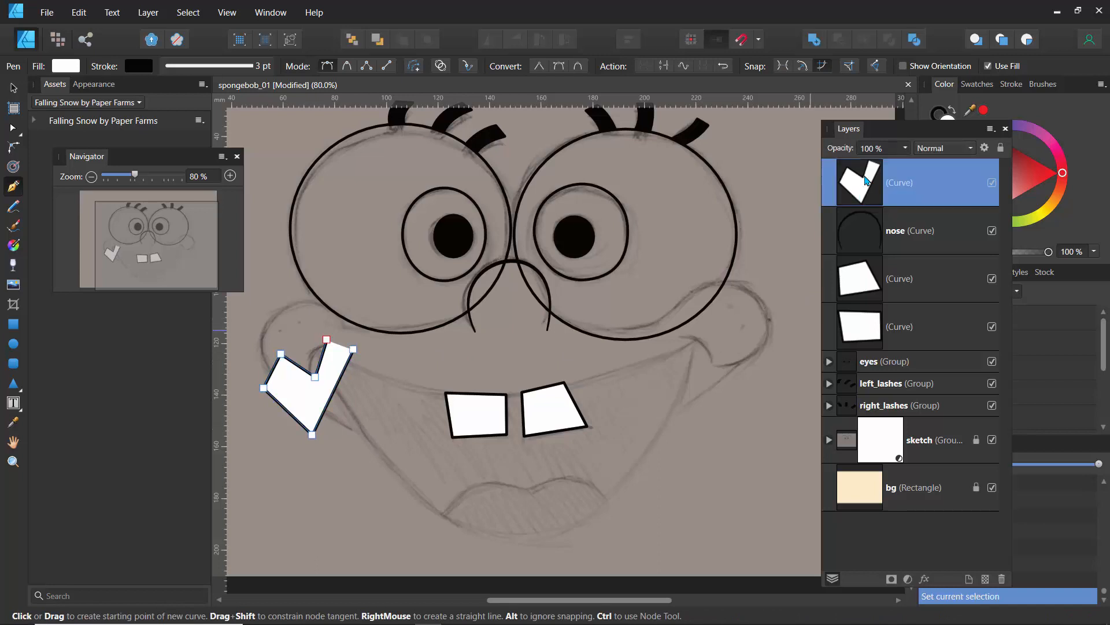
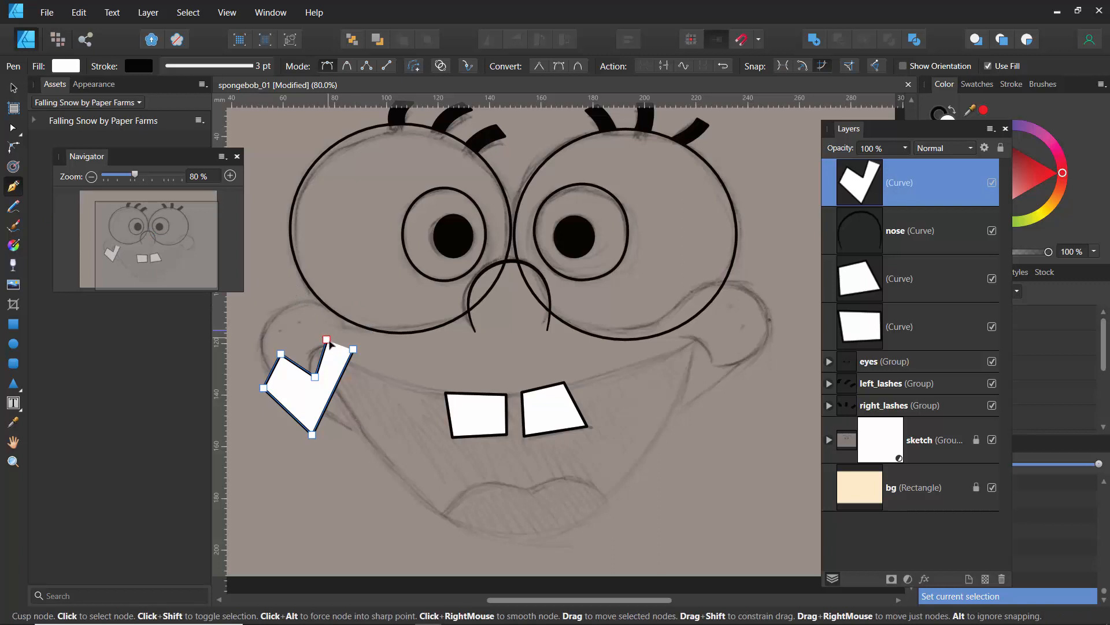
pyautogui.click(352, 350)
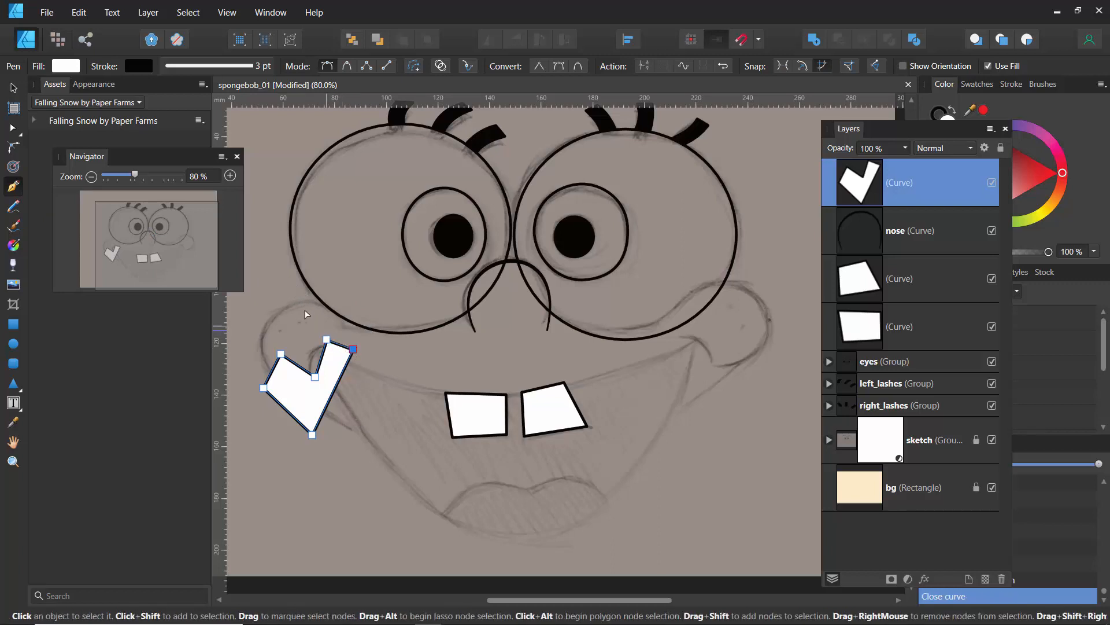
pyautogui.keyDown('ctrl'); pyautogui.click(313, 363); pyautogui.keyUp('ctrl')
pyautogui.keyDown('ctrl'); pyautogui.click(335, 358); pyautogui.keyUp('ctrl')
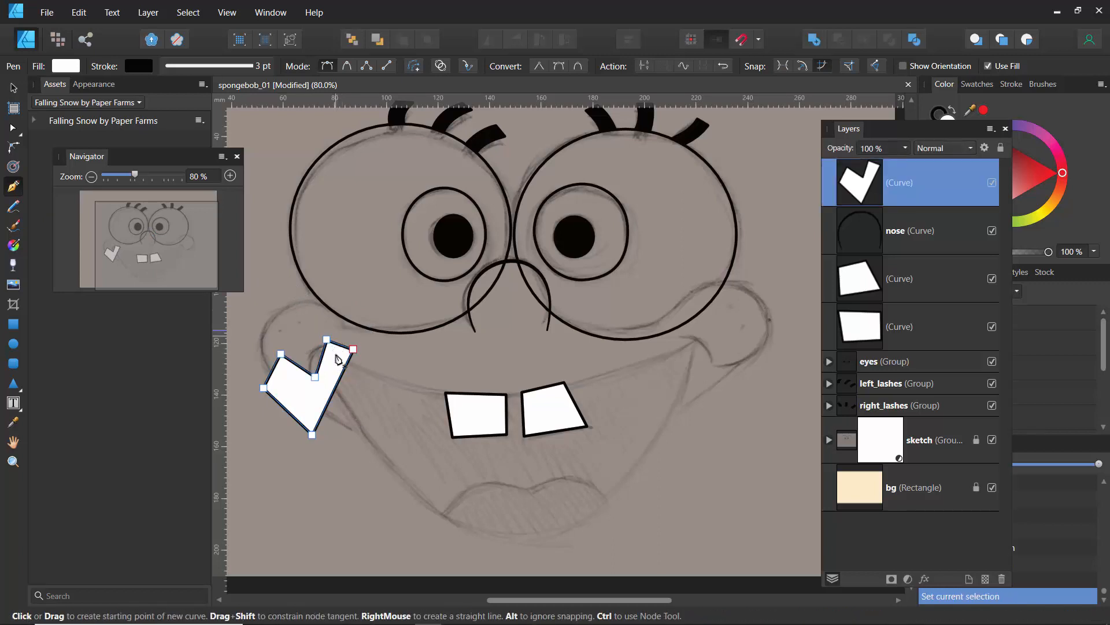
pyautogui.press('Delete')
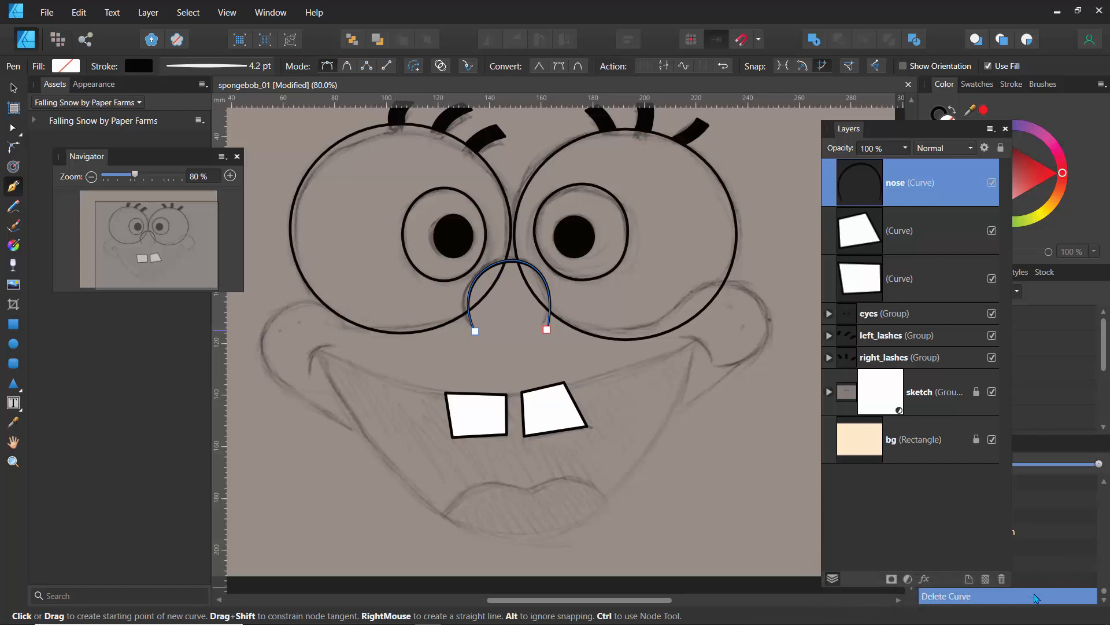
# Group the two tooth curves and name the group "tooth"
pyautogui.click(860, 246)
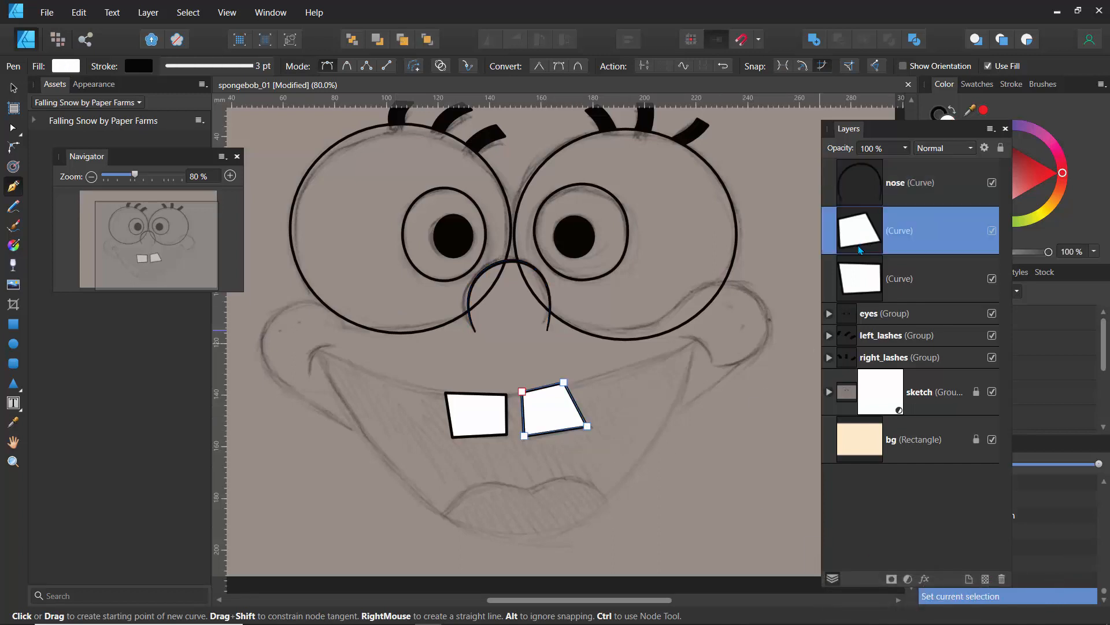
pyautogui.keyDown('ctrl'); pyautogui.click(861, 287); pyautogui.keyUp('ctrl')
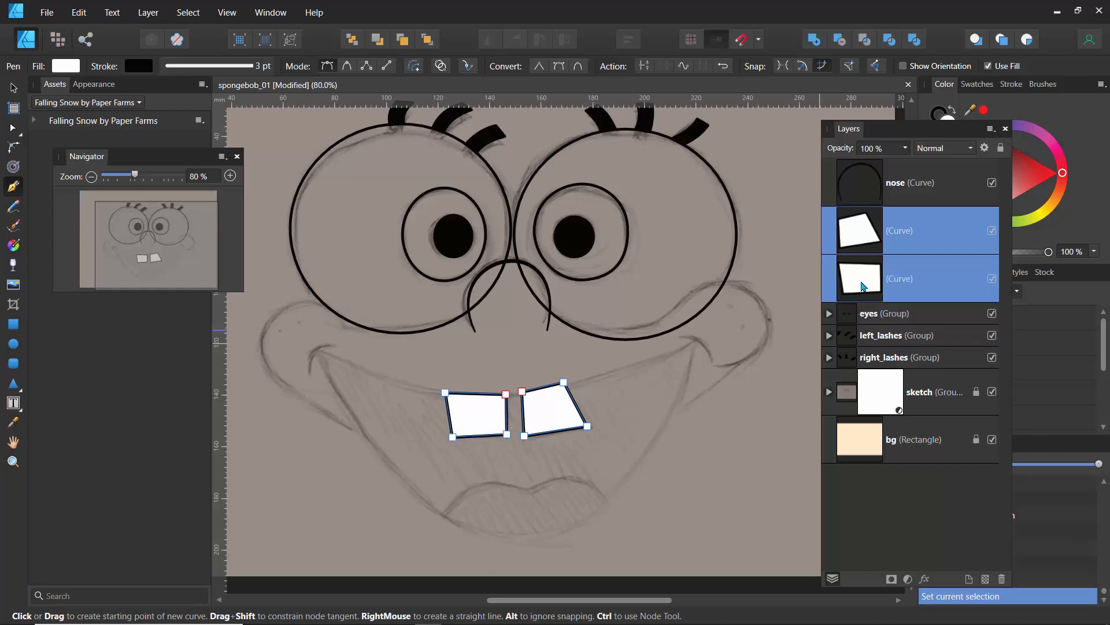
pyautogui.hotkey('ctrl', 'g')
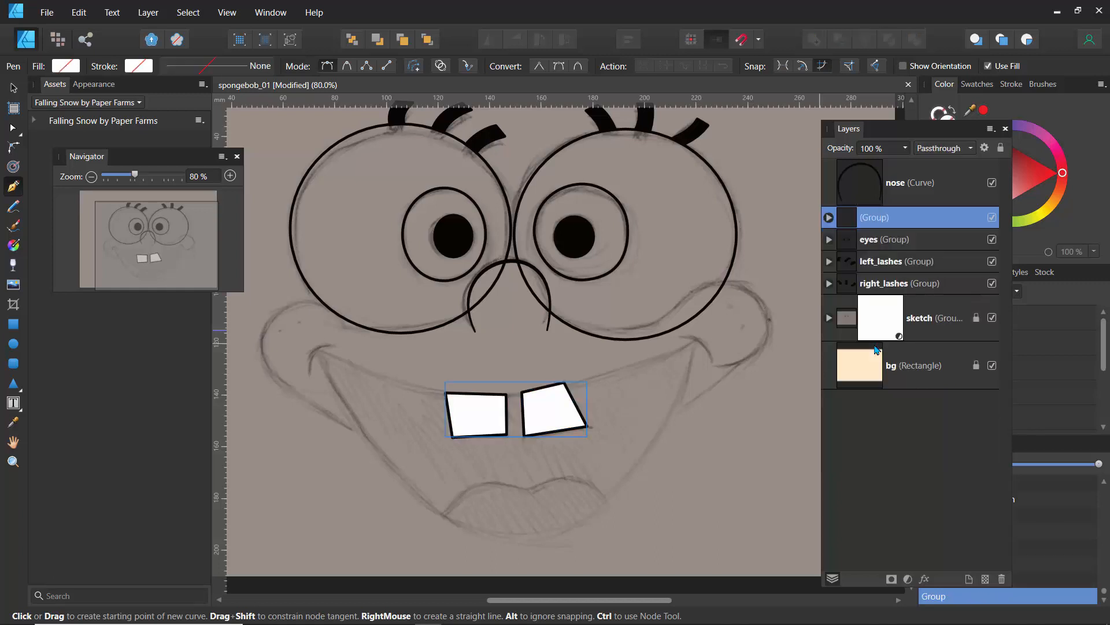
pyautogui.doubleClick(881, 218)
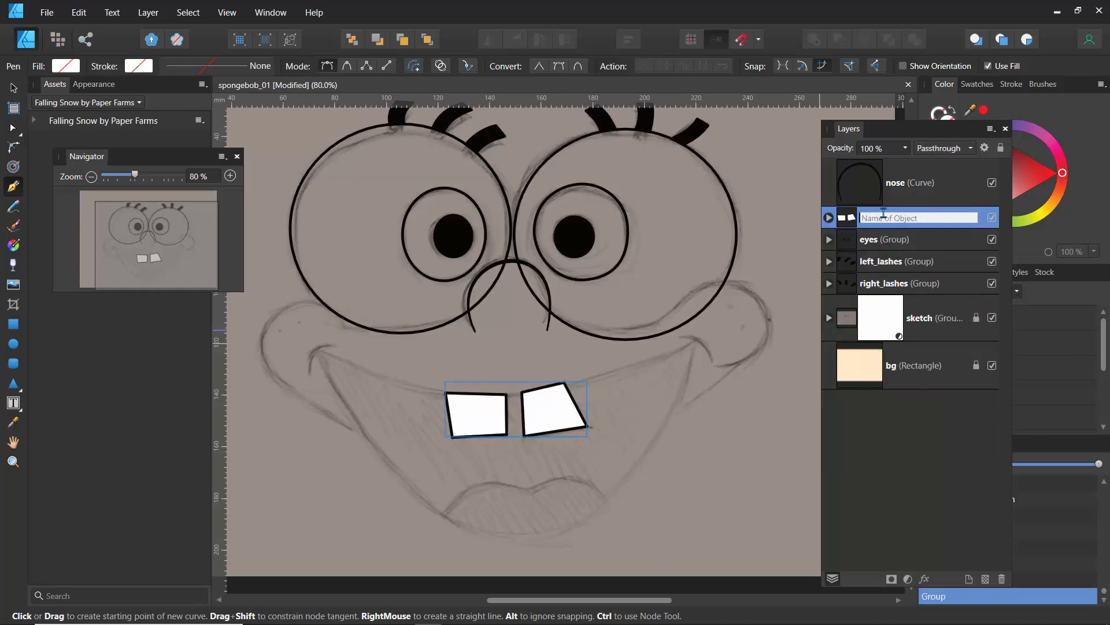
pyautogui.write('tooth')
pyautogui.press('Return')
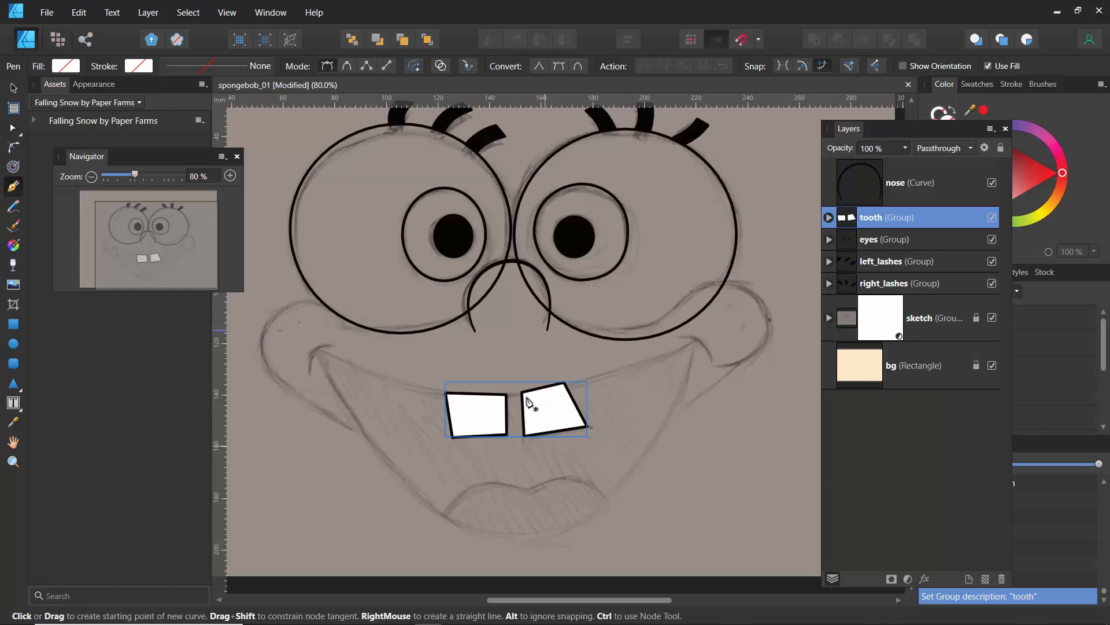
# Trace the left mouth-corner crease as a two-point Pen curve, bend it to match the sketch, and remove its fill
pyautogui.moveTo(145, 236)
pyautogui.mouseDown()
pyautogui.moveTo(137, 218)
pyautogui.moveTo(159, 255)
pyautogui.moveTo(141, 238)
pyautogui.mouseUp()
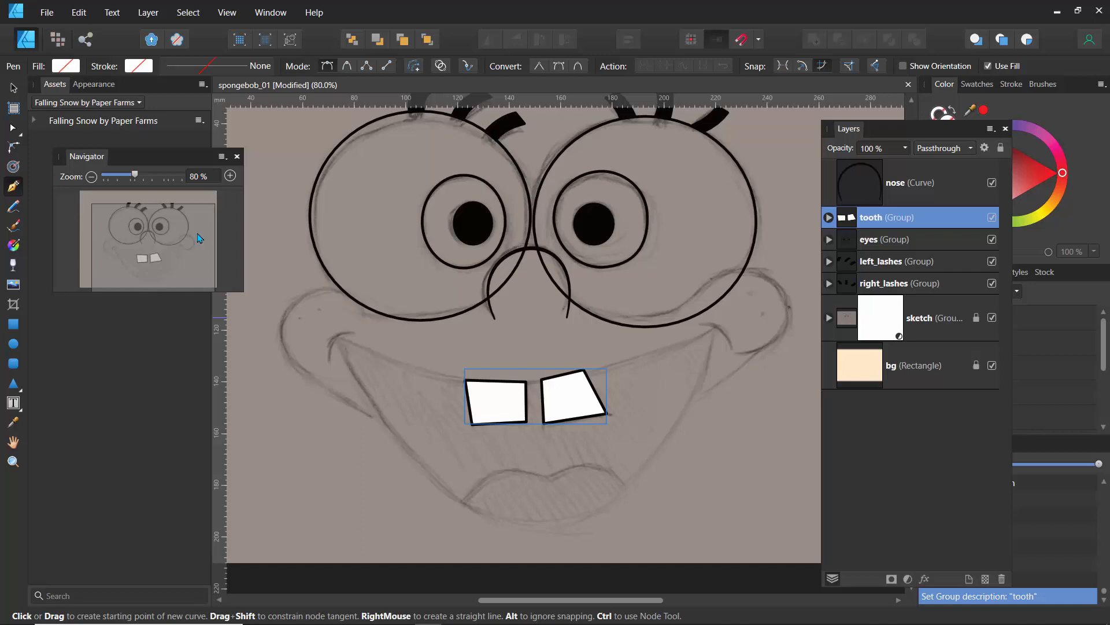
pyautogui.click(350, 330)
pyautogui.click(329, 358)
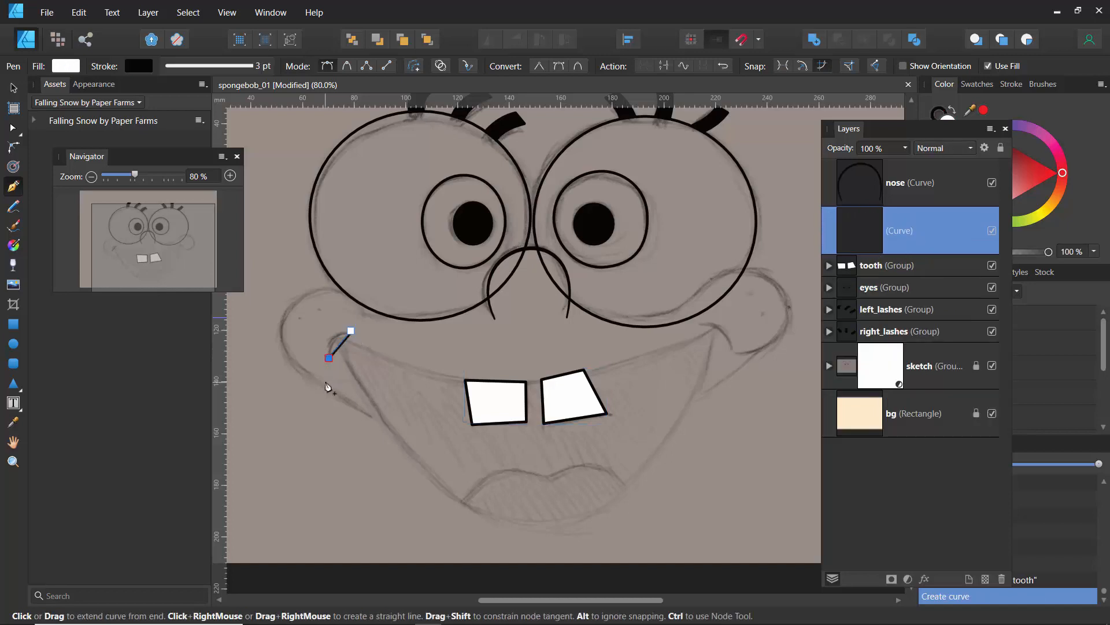
pyautogui.click(12, 127)
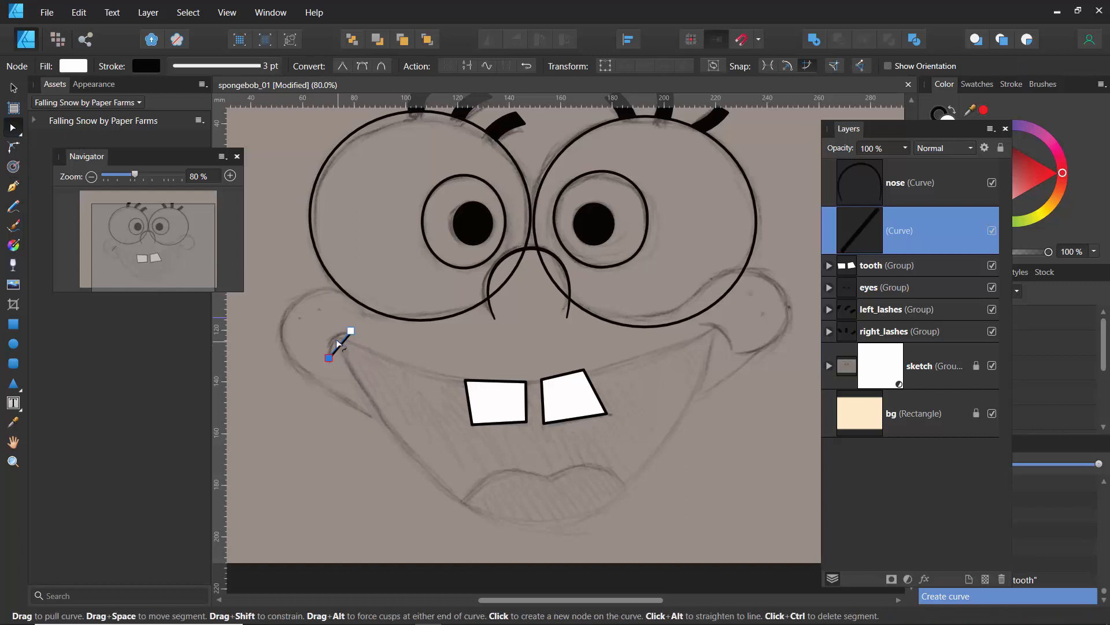
pyautogui.moveTo(340, 342); pyautogui.dragTo(334, 342)
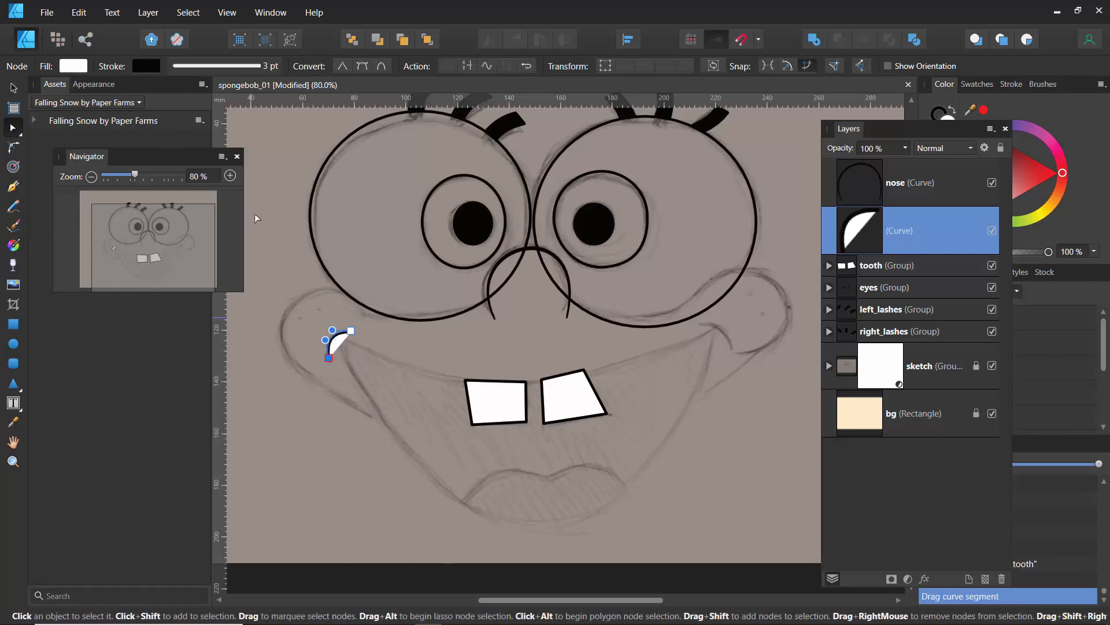
pyautogui.press('/')
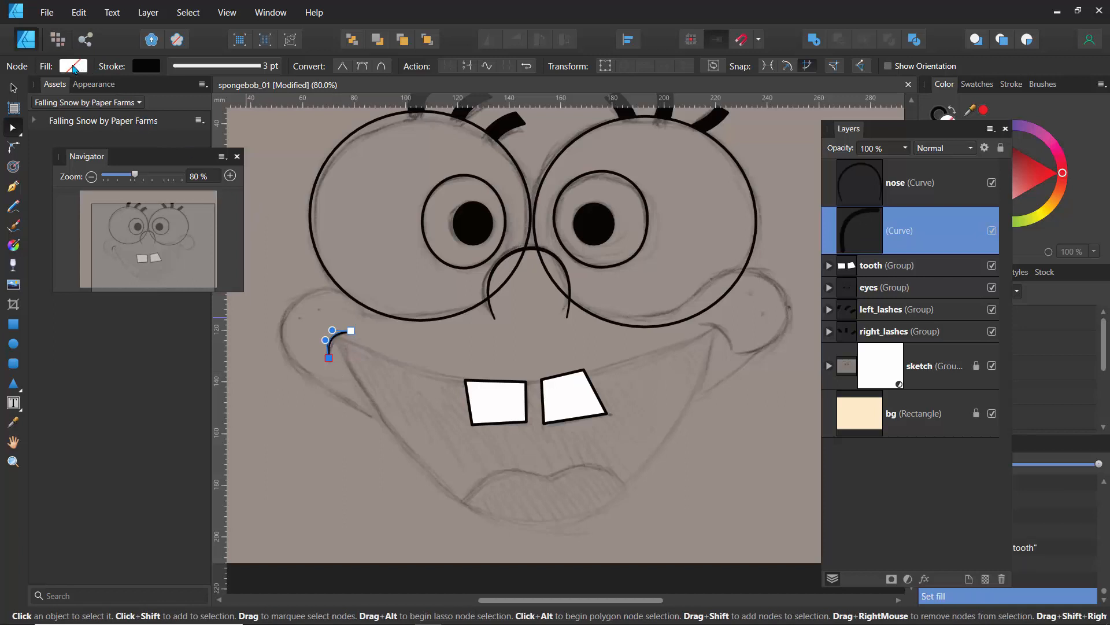
pyautogui.click(74, 67)
# Apply the saved arched pressure profile to the left mouth-corner curve's stroke so both ends taper
pyautogui.moveTo(134, 177); pyautogui.dragTo(164, 176)
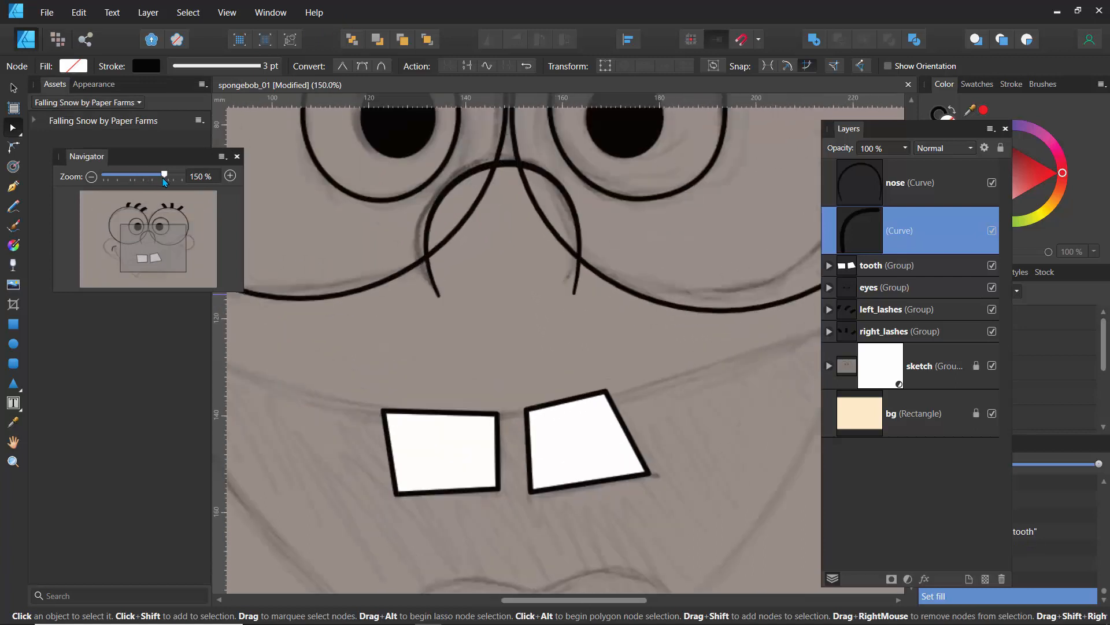
pyautogui.moveTo(149, 258); pyautogui.dragTo(131, 257)
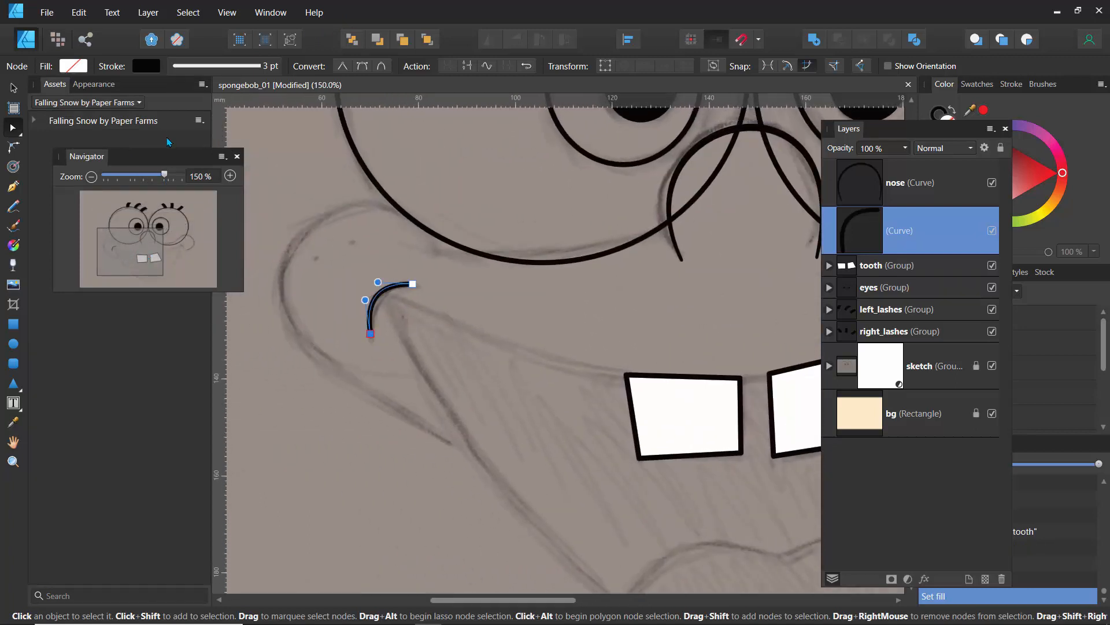
pyautogui.moveTo(165, 176); pyautogui.dragTo(169, 177)
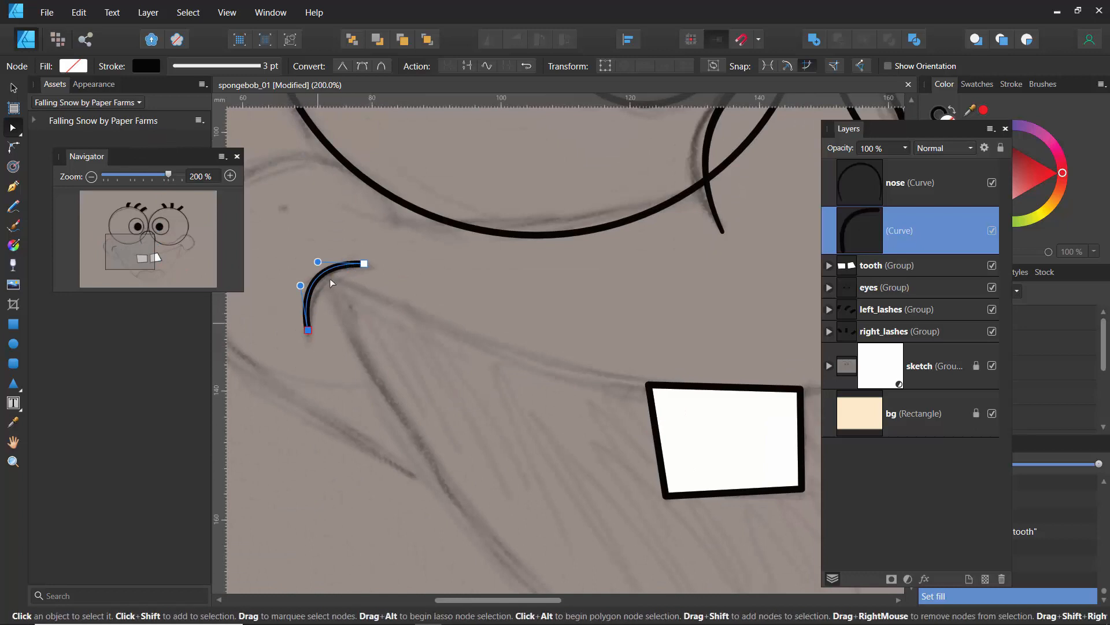
pyautogui.click(212, 69)
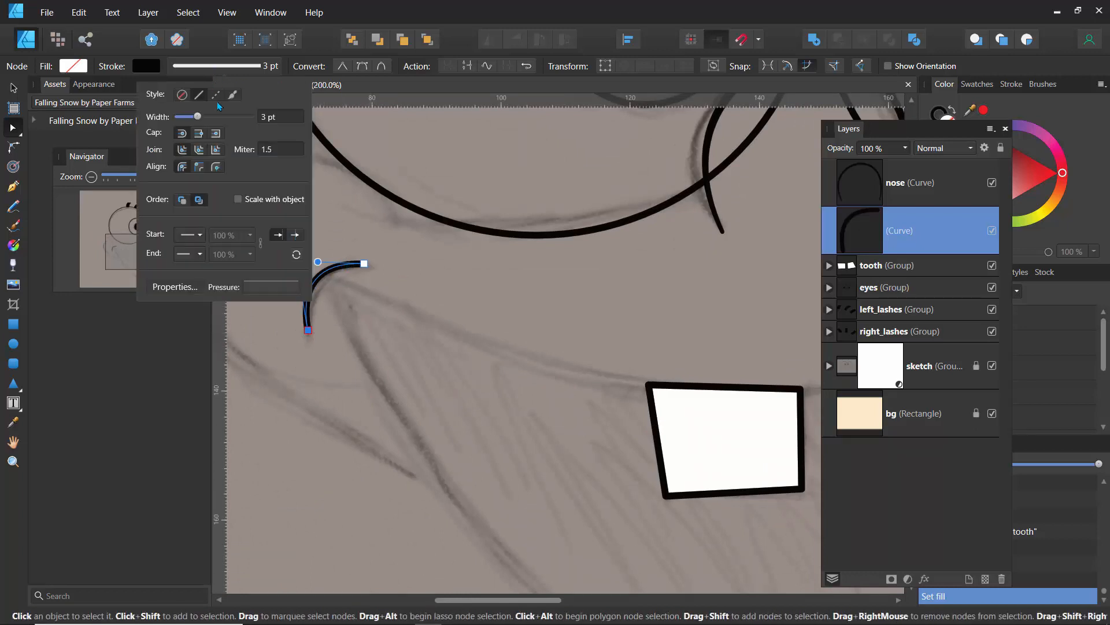
pyautogui.click(262, 291)
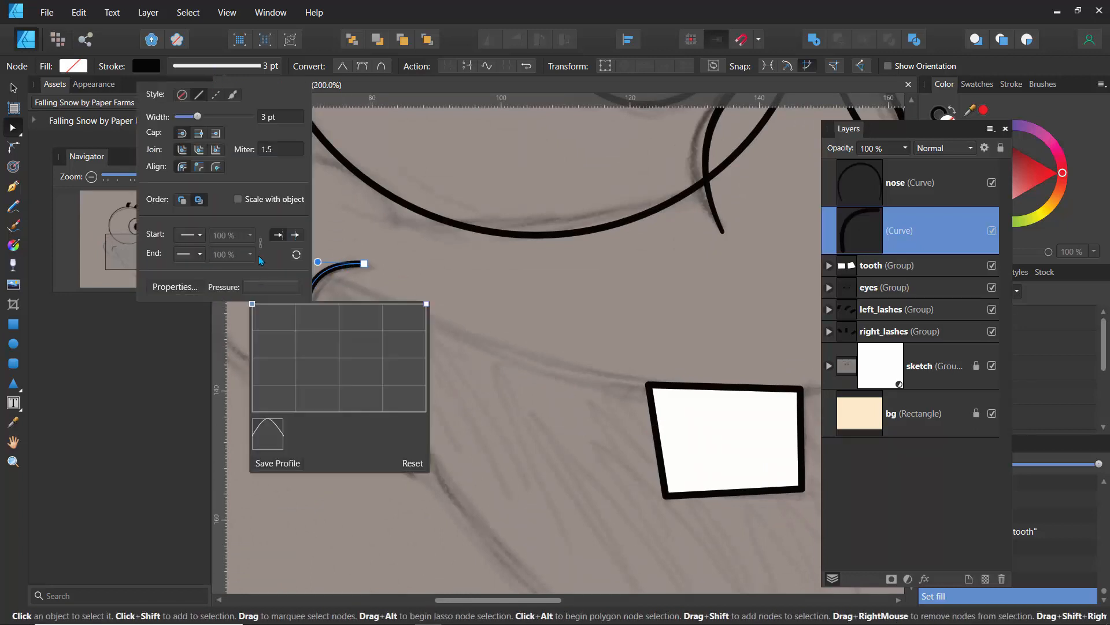
pyautogui.click(268, 438)
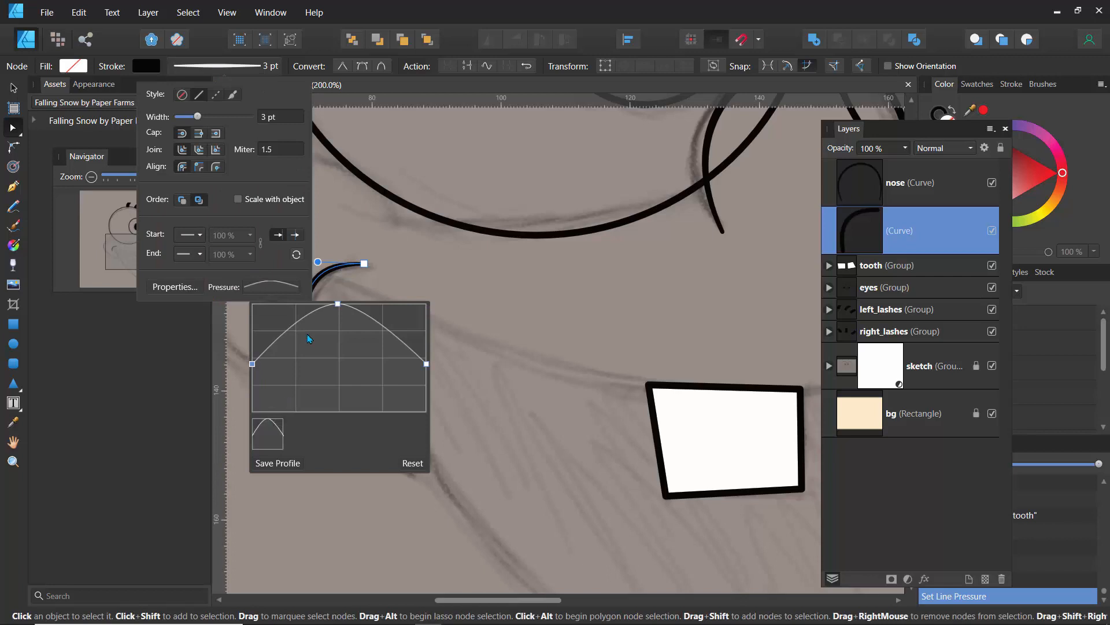
pyautogui.click(341, 228)
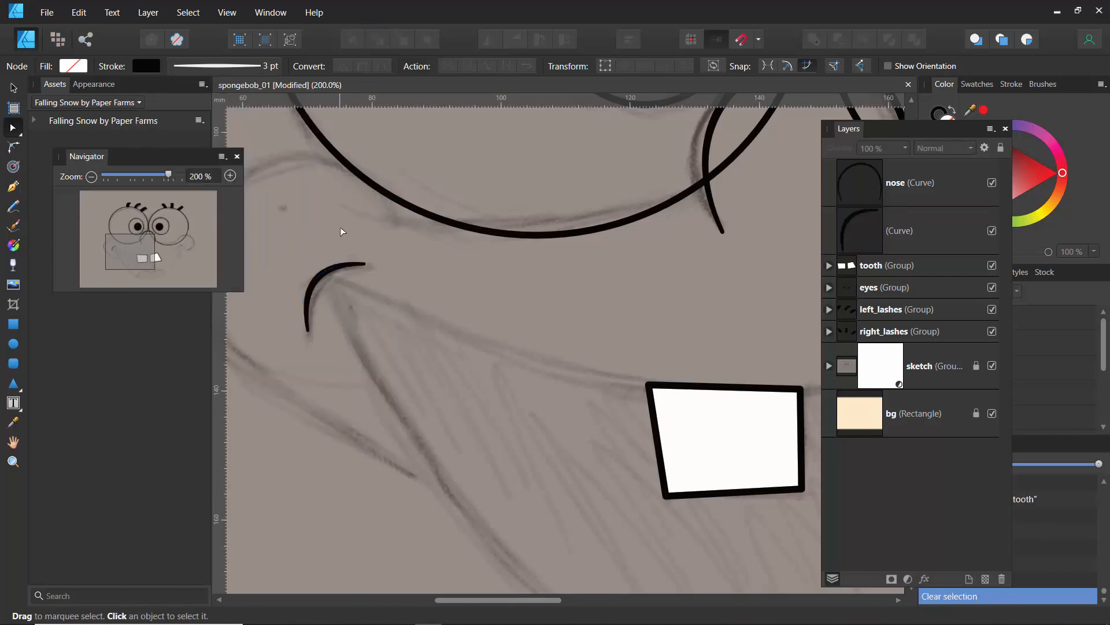
# Move the left mouth-corner curve slightly to refine its alignment with the sketch, and clear the selection
pyautogui.click(317, 283)
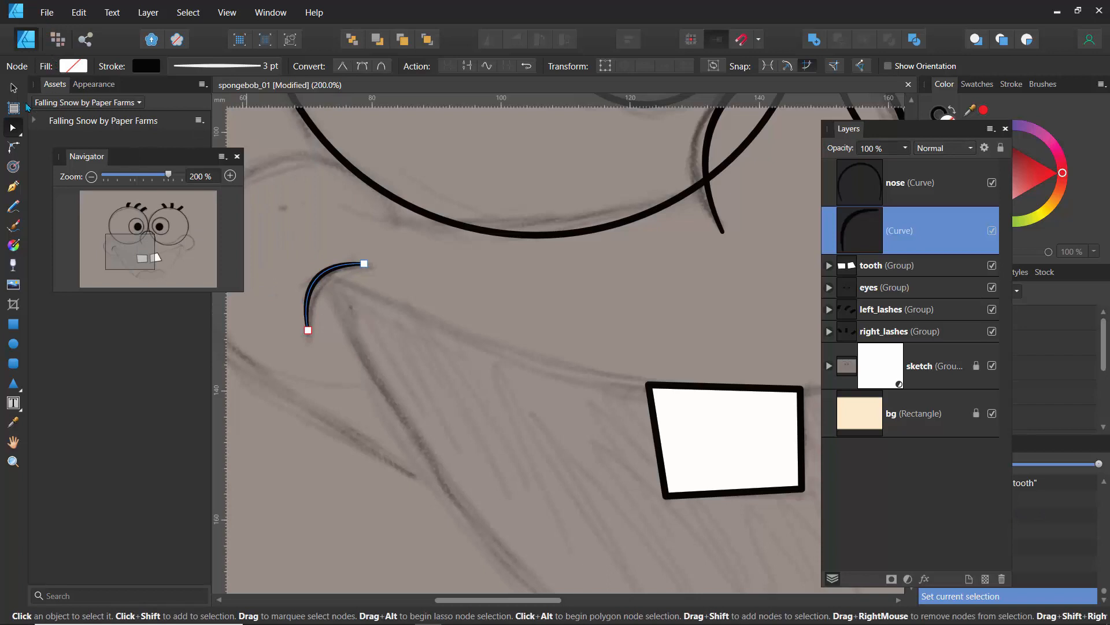
pyautogui.press('v')
pyautogui.moveTo(337, 291); pyautogui.dragTo(339, 293)
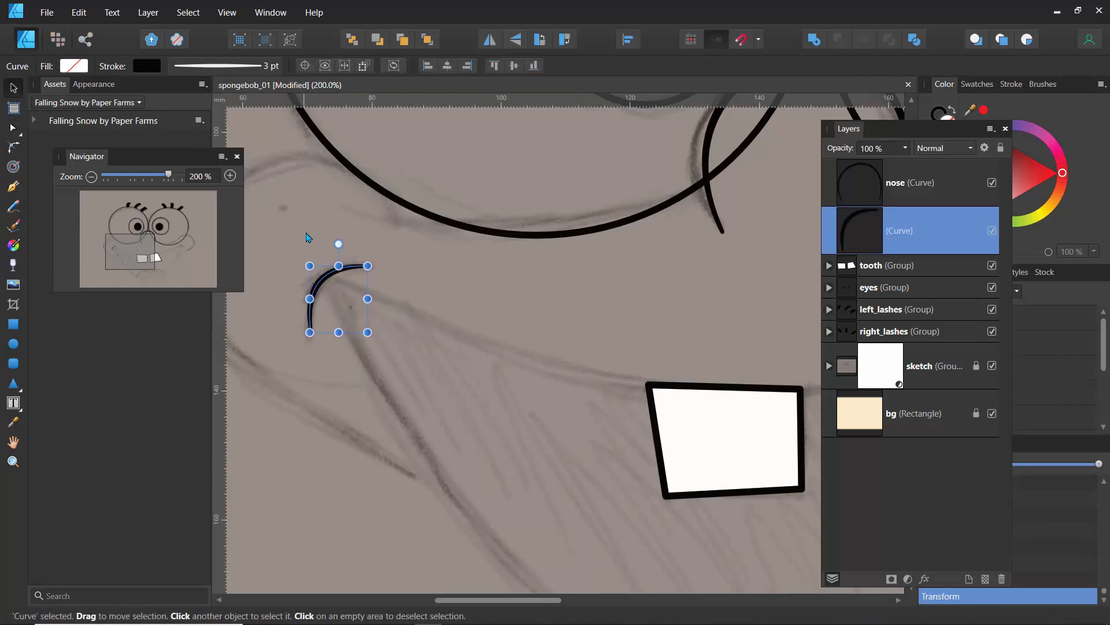
pyautogui.click(312, 239)
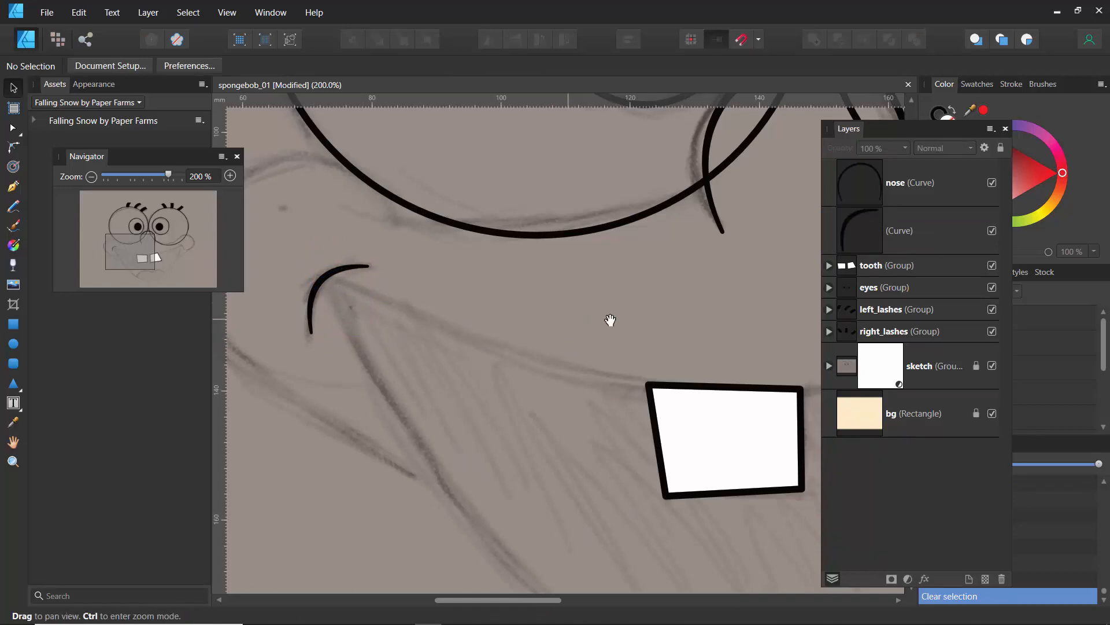
# Trace the right mouth-corner crease as an open two-point Pen curve following the sketch, and clear the selection
pyautogui.moveTo(607, 318); pyautogui.dragTo(261, 341)
pyautogui.moveTo(792, 324); pyautogui.dragTo(451, 351)
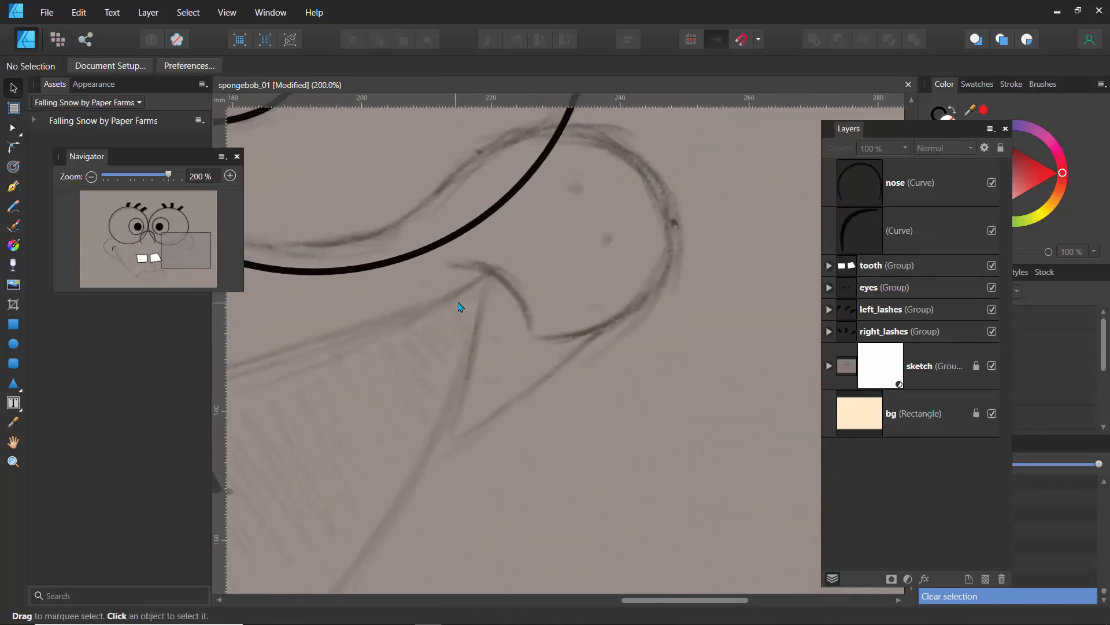
pyautogui.press('p')
pyautogui.click(447, 260)
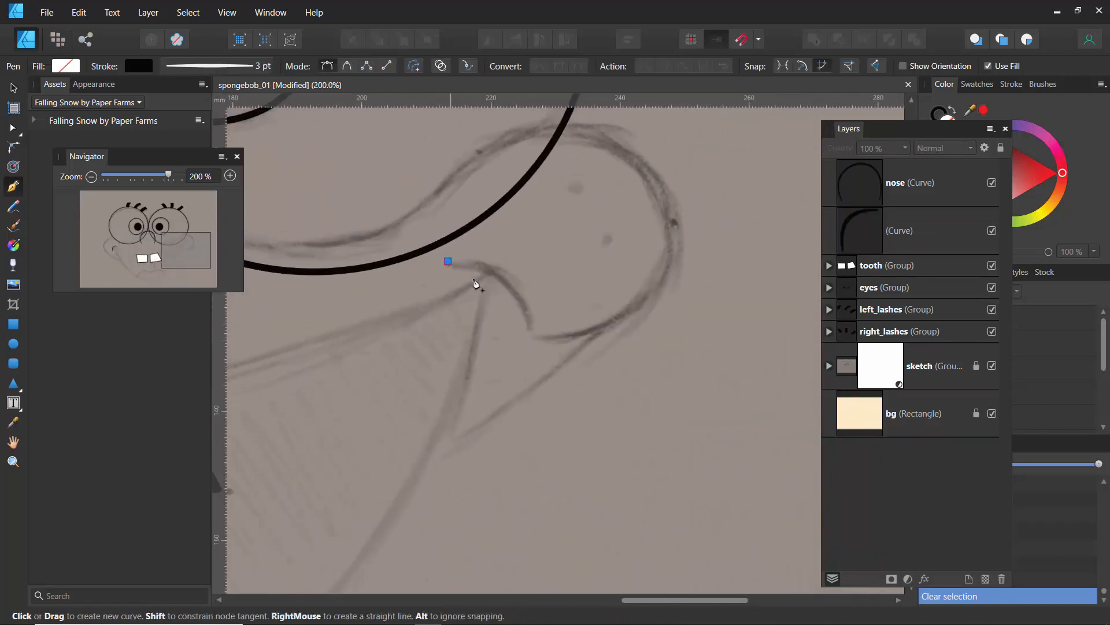
pyautogui.moveTo(528, 321); pyautogui.dragTo(549, 382)
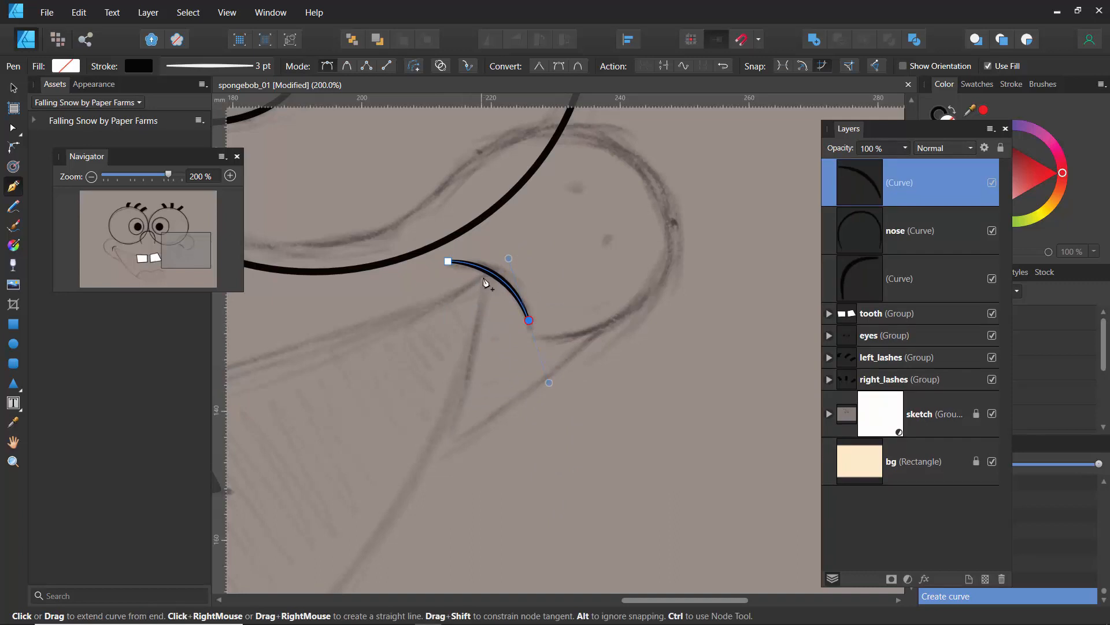
pyautogui.press('ctrl')
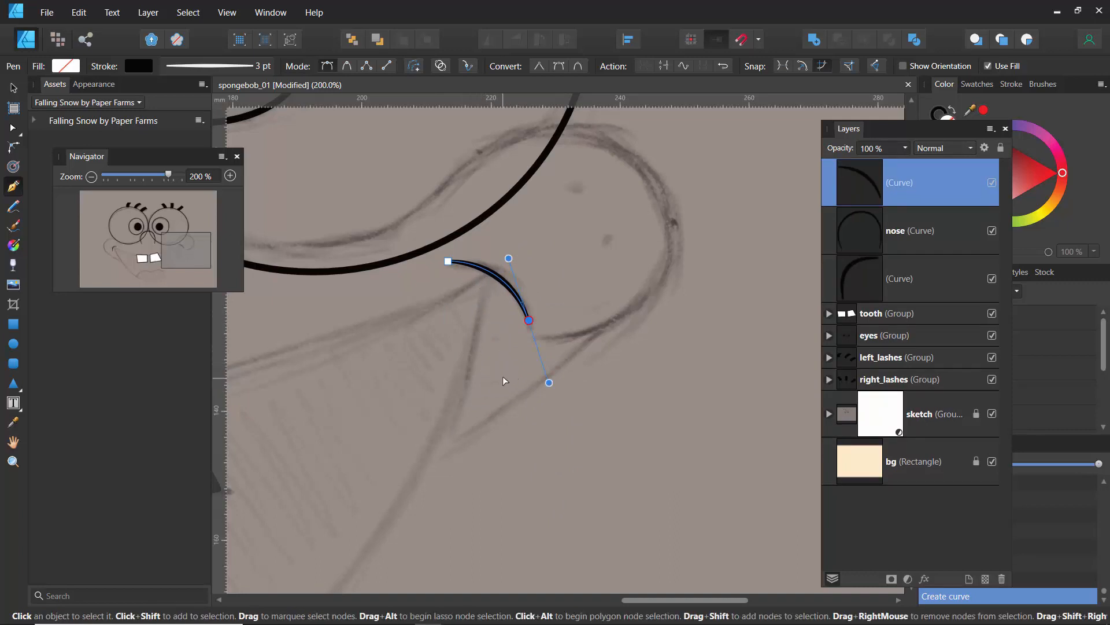
pyautogui.keyDown('ctrl'); pyautogui.click(505, 380); pyautogui.keyUp('ctrl')
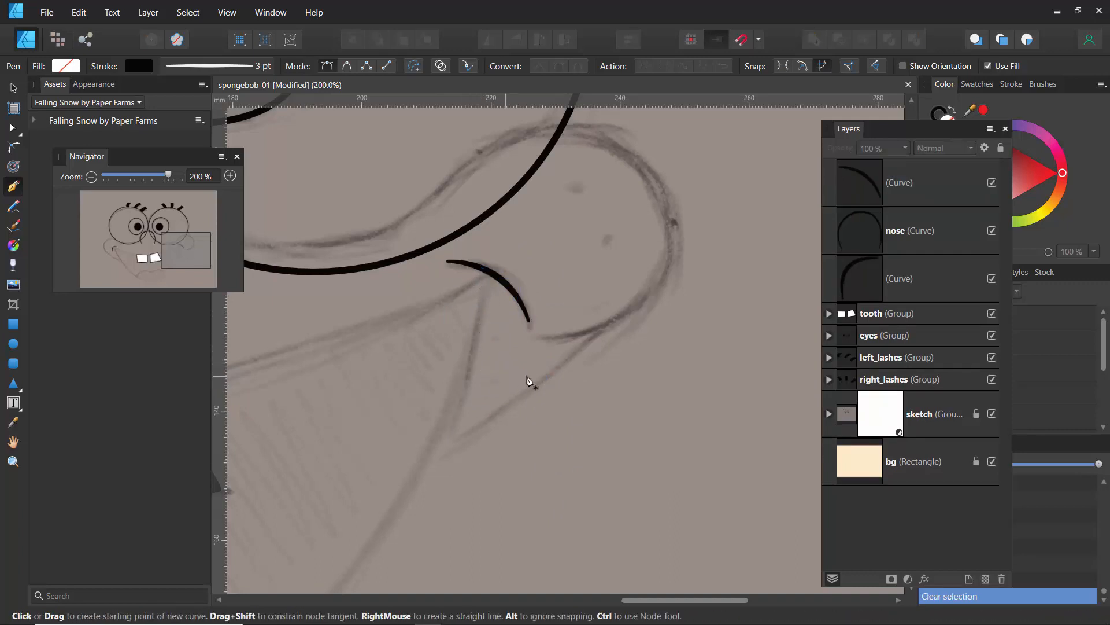
# Draw a closed four-point diamond as a practice shape beside the right cheek with the Pen tool, and clear the selection
pyautogui.click(700, 362)
pyautogui.click(655, 313)
pyautogui.click(701, 221)
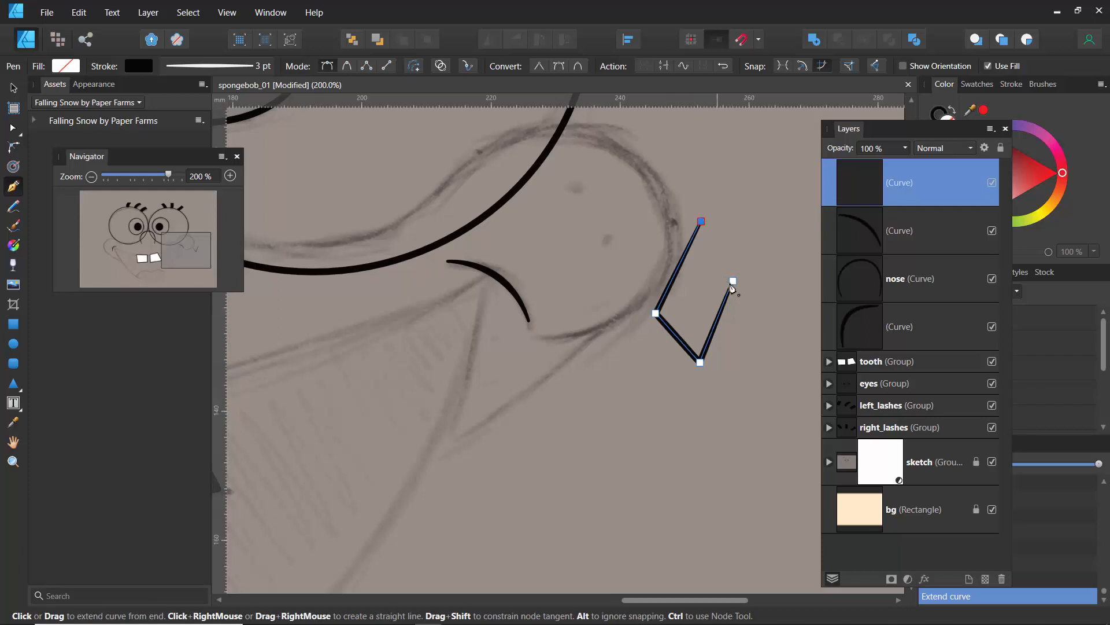
pyautogui.click(731, 345)
pyautogui.keyDown('ctrl'); pyautogui.click(638, 378); pyautogui.keyUp('ctrl')
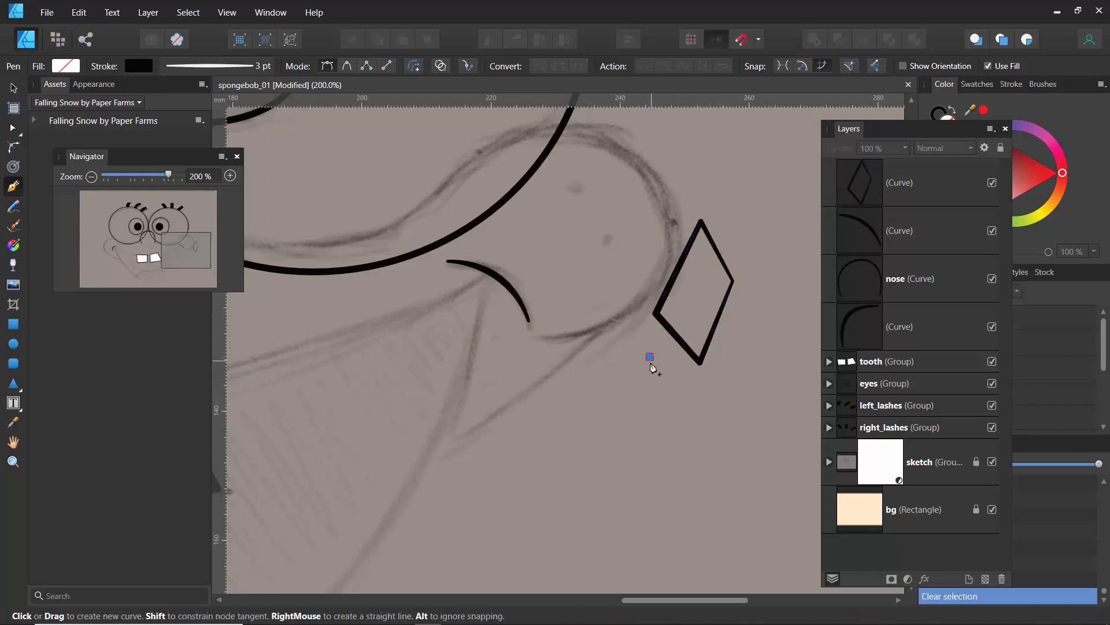
# Draw a two-point practice curve below the right cheek, reposition its upper end and swing its handle to bow it outward
pyautogui.moveTo(609, 466)
pyautogui.mouseDown()
pyautogui.moveTo(626, 523)
pyautogui.moveTo(669, 476)
pyautogui.moveTo(626, 499)
pyautogui.moveTo(621, 555)
pyautogui.moveTo(624, 527)
pyautogui.mouseUp()
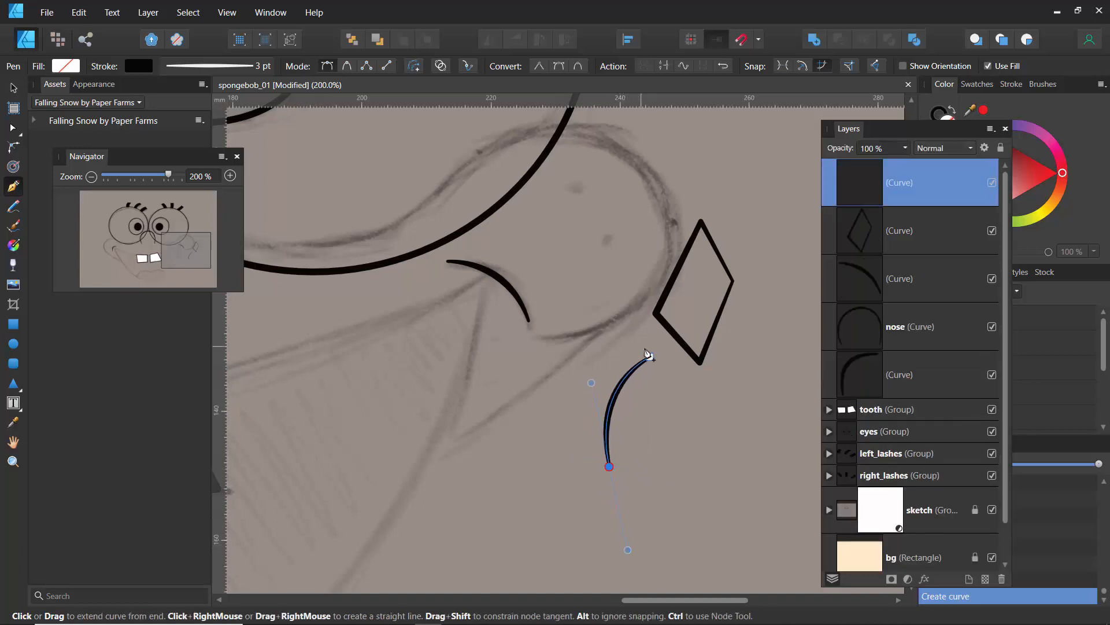
pyautogui.moveTo(650, 357)
pyautogui.mouseDown()
pyautogui.moveTo(655, 455)
pyautogui.moveTo(622, 463)
pyautogui.moveTo(656, 428)
pyautogui.moveTo(668, 377)
pyautogui.moveTo(636, 313)
pyautogui.moveTo(665, 342)
pyautogui.mouseUp()
pyautogui.moveTo(591, 383); pyautogui.dragTo(692, 439)
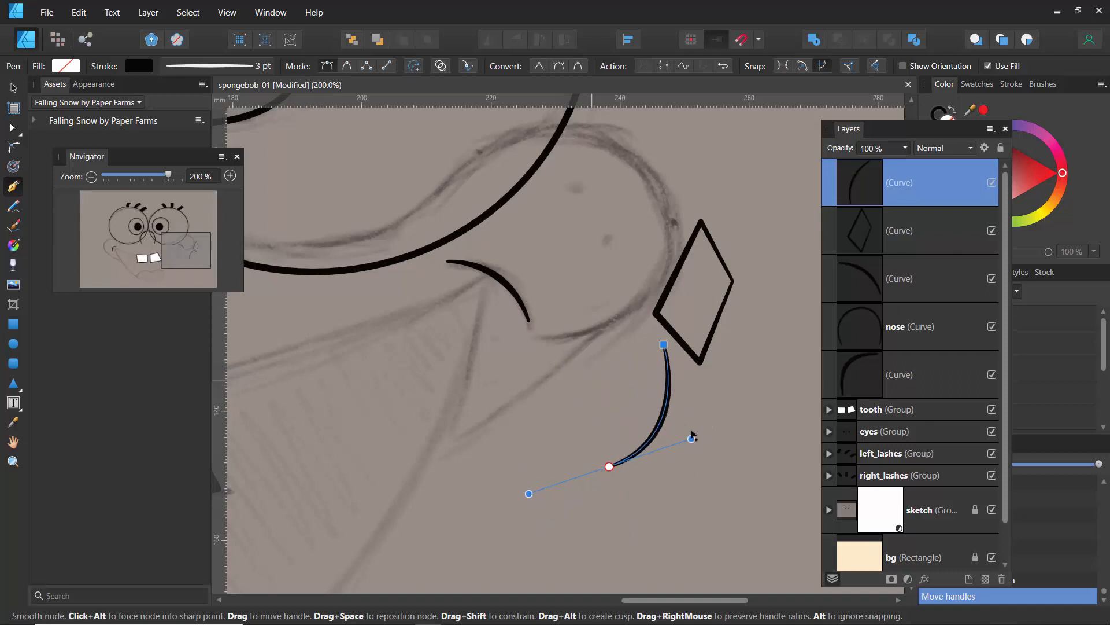
# Delete the practice diamond and the practice curve beside the right cheek
pyautogui.keyDown('ctrl'); pyautogui.click(657, 332); pyautogui.keyUp('ctrl')
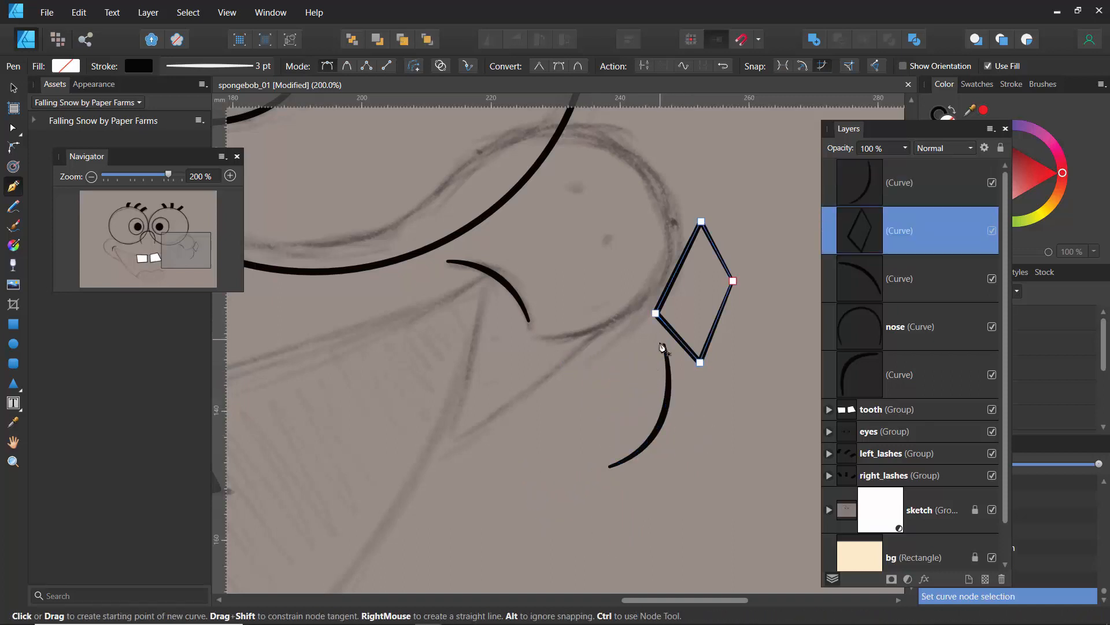
pyautogui.press('Delete')
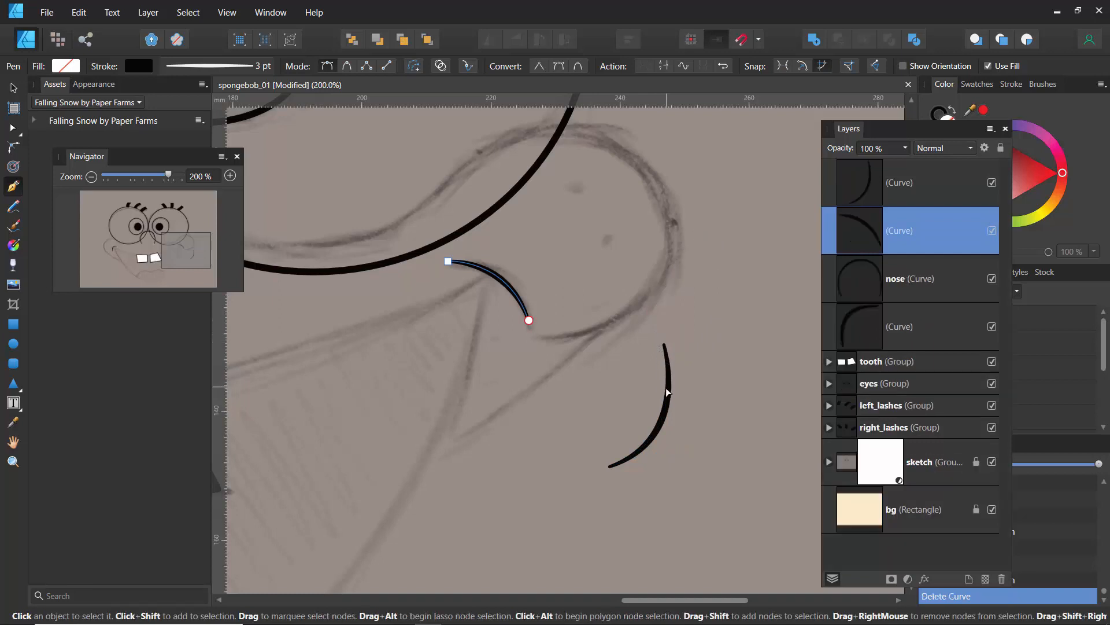
pyautogui.keyDown('ctrl'); pyautogui.click(667, 392); pyautogui.keyUp('ctrl')
pyautogui.press('Delete')
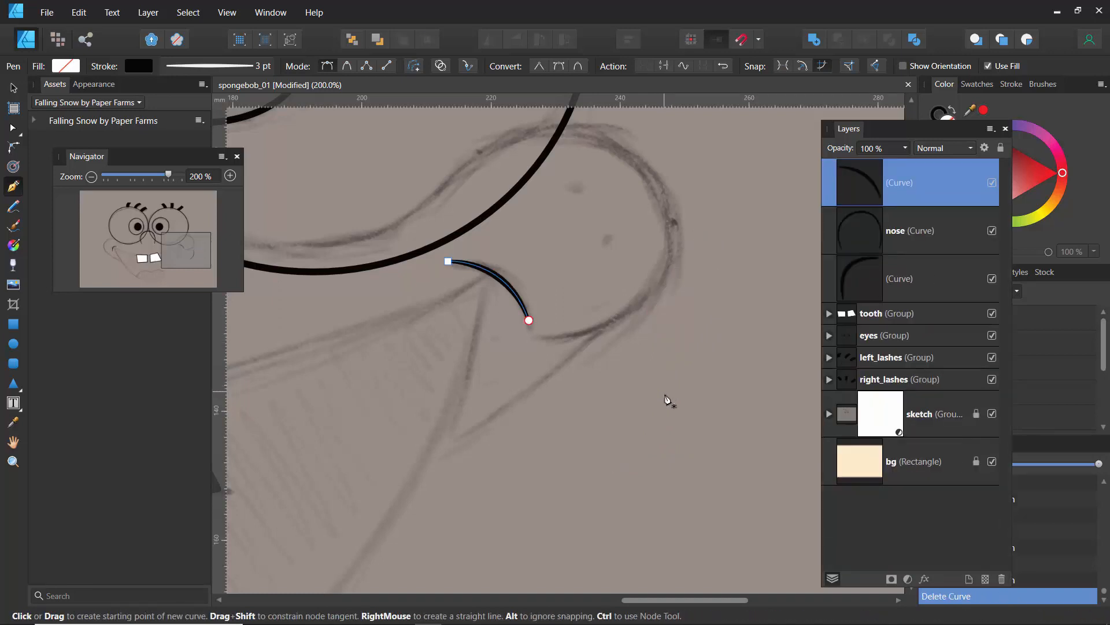
# Adjust the lower end of the right mouth-corner crease to refine its bend against the sketch, and clear the selection
pyautogui.hotkey('ctrl', '-')
pyautogui.hotkey('ctrl', '-')
pyautogui.hotkey('ctrl', '-')
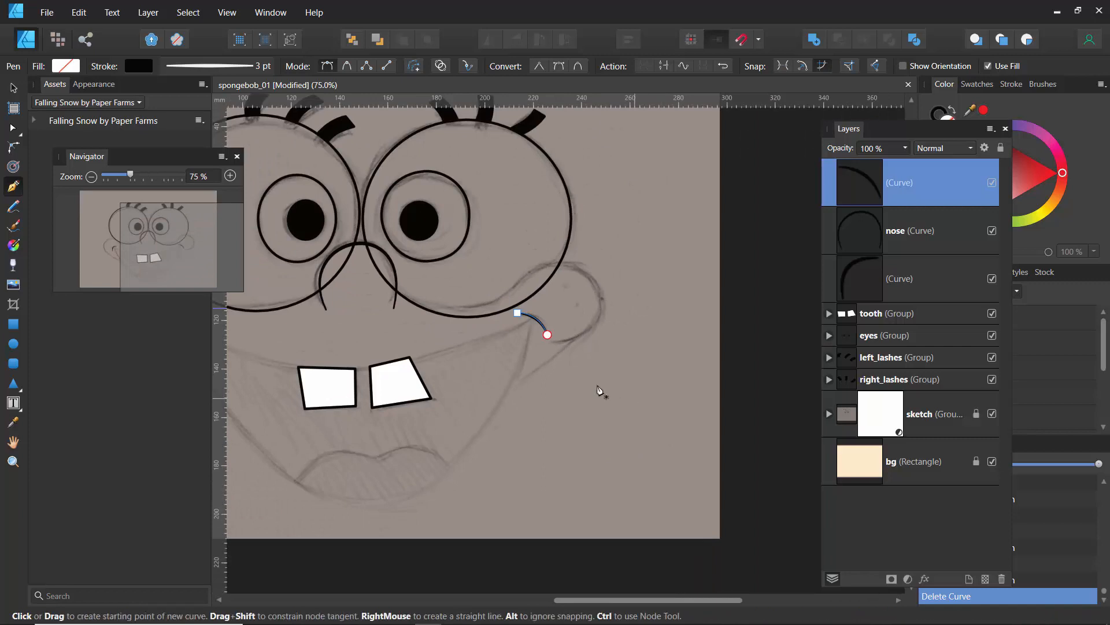
pyautogui.press('space')
pyautogui.moveTo(419, 389); pyautogui.dragTo(599, 381)
pyautogui.moveTo(569, 342); pyautogui.dragTo(551, 338)
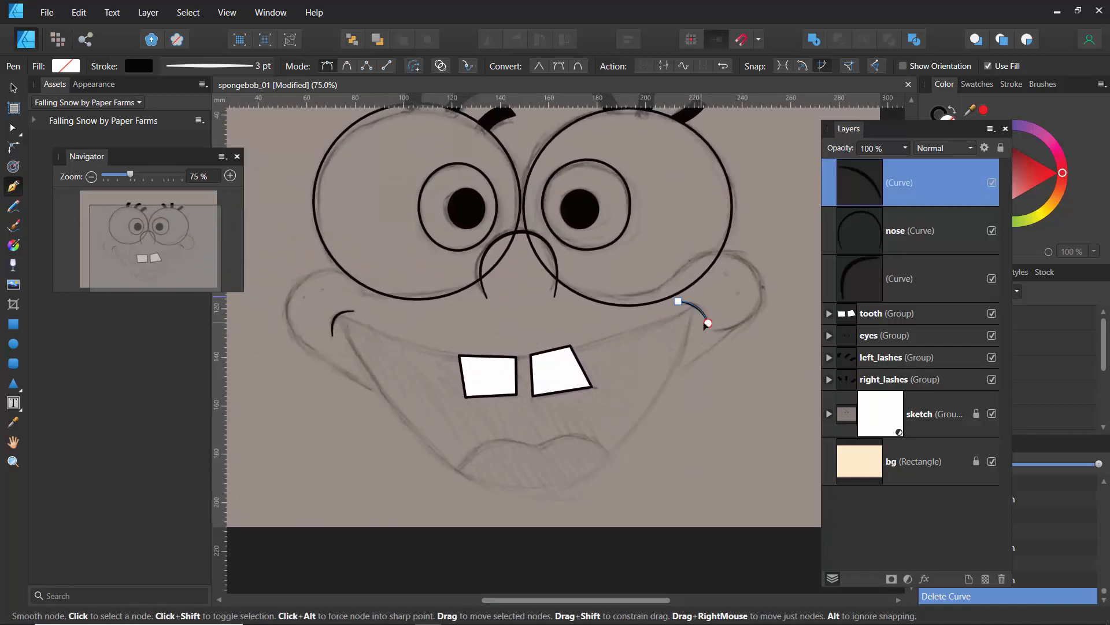
pyautogui.moveTo(708, 324)
pyautogui.mouseDown()
pyautogui.moveTo(705, 293)
pyautogui.moveTo(709, 304)
pyautogui.mouseUp()
pyautogui.press('Escape')
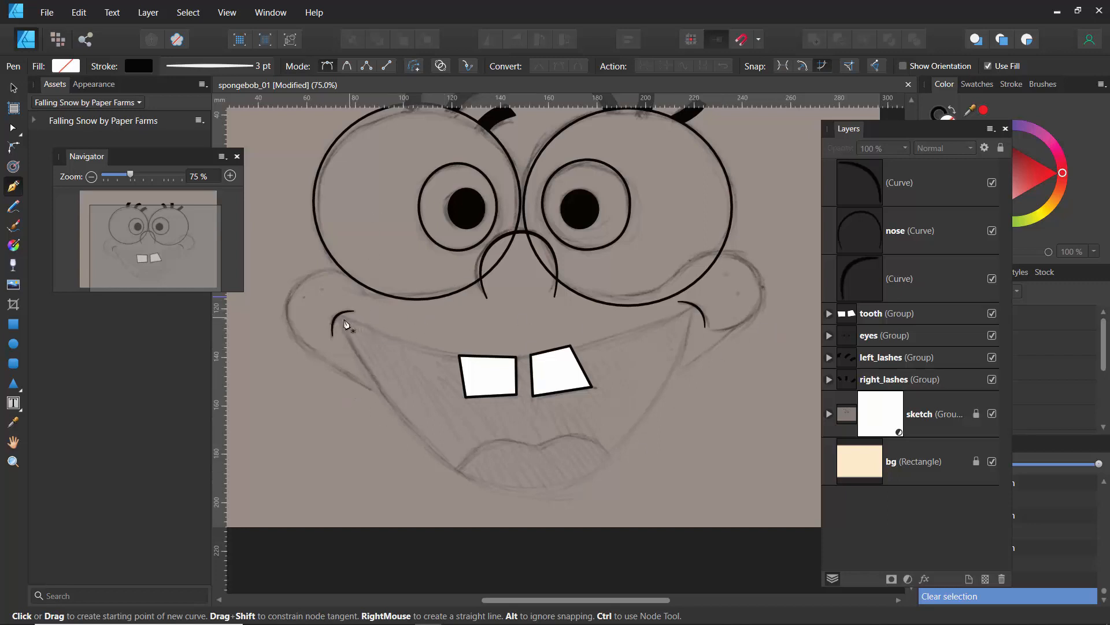
# Draw the mouth as a closed three-point Pen shape joining the left corner, the bottom of the mouth and the right corner
pyautogui.click(337, 313)
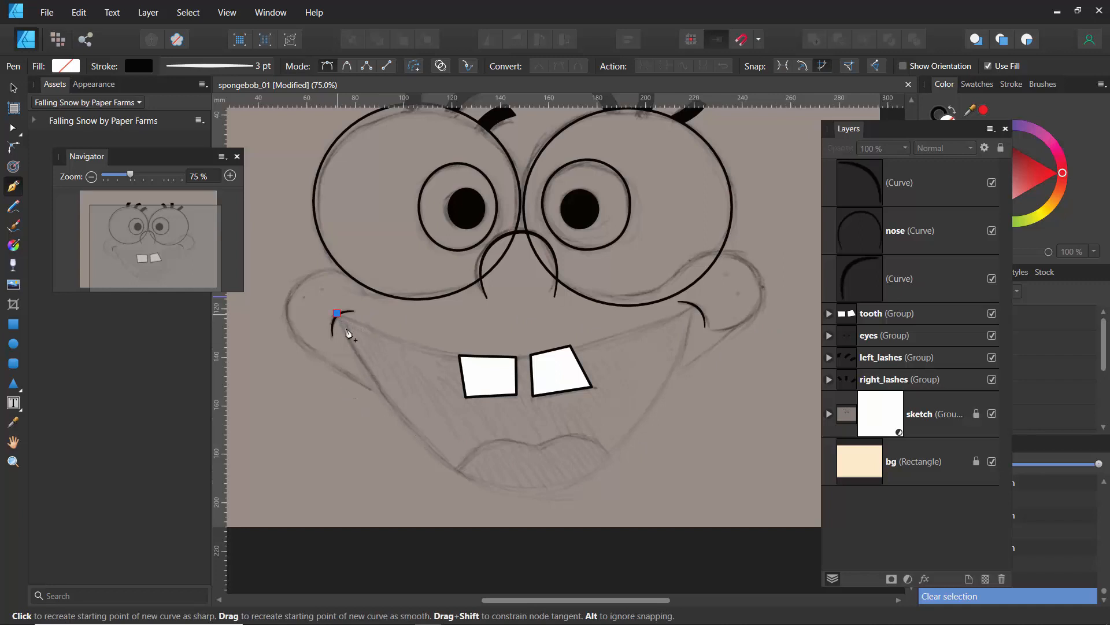
pyautogui.click(542, 493)
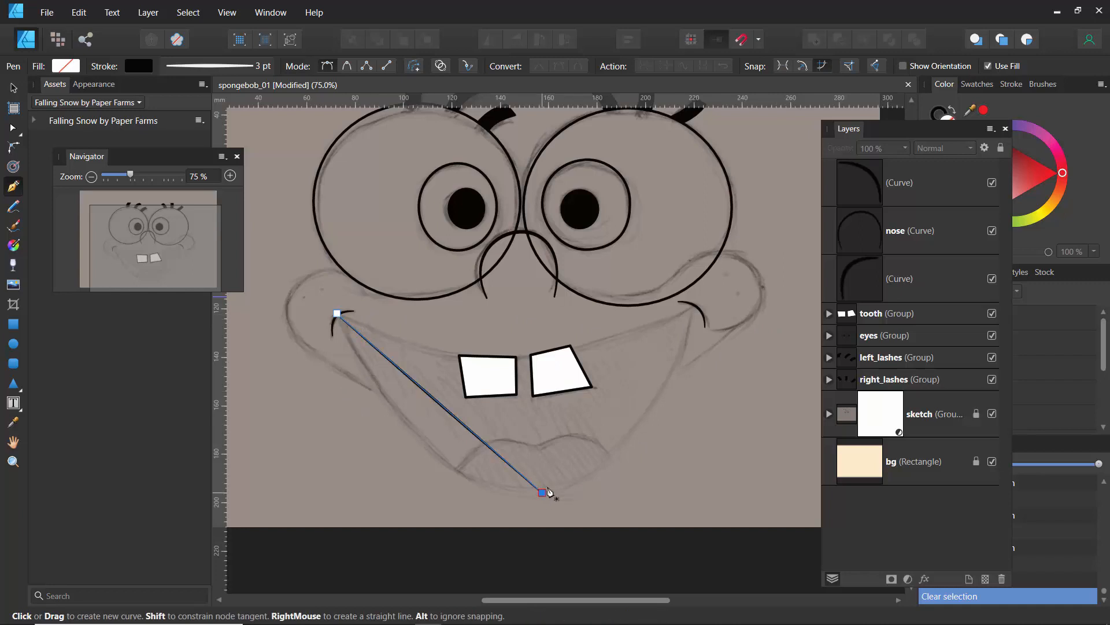
pyautogui.click(693, 304)
pyautogui.click(337, 314)
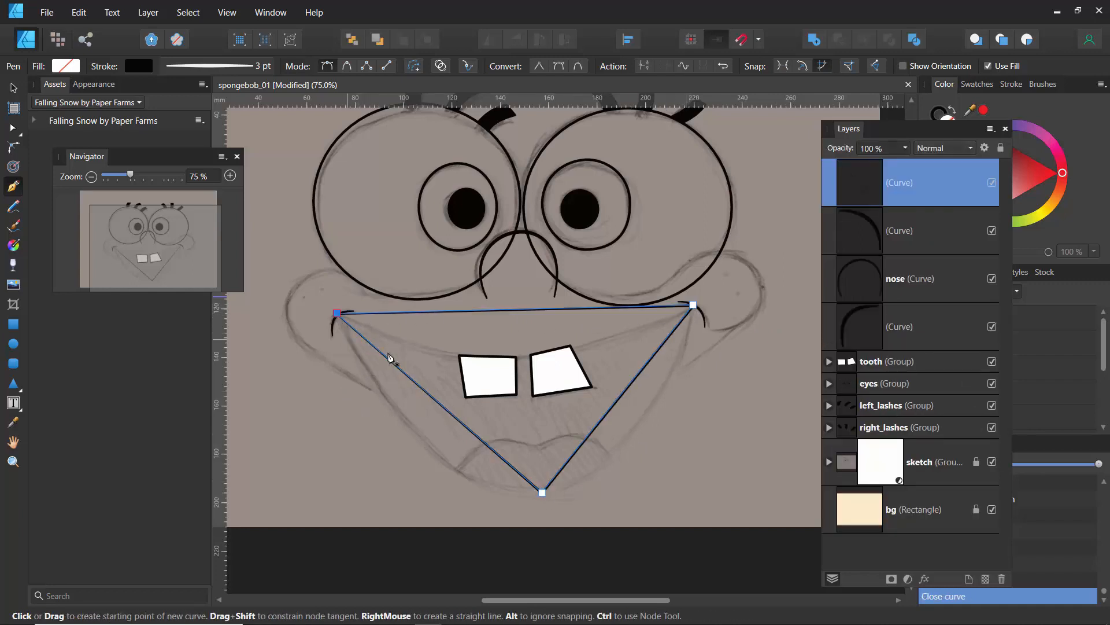
# Reset the pressure profile of the mouth outline's stroke to a uniform width
pyautogui.click(226, 67)
pyautogui.click(263, 285)
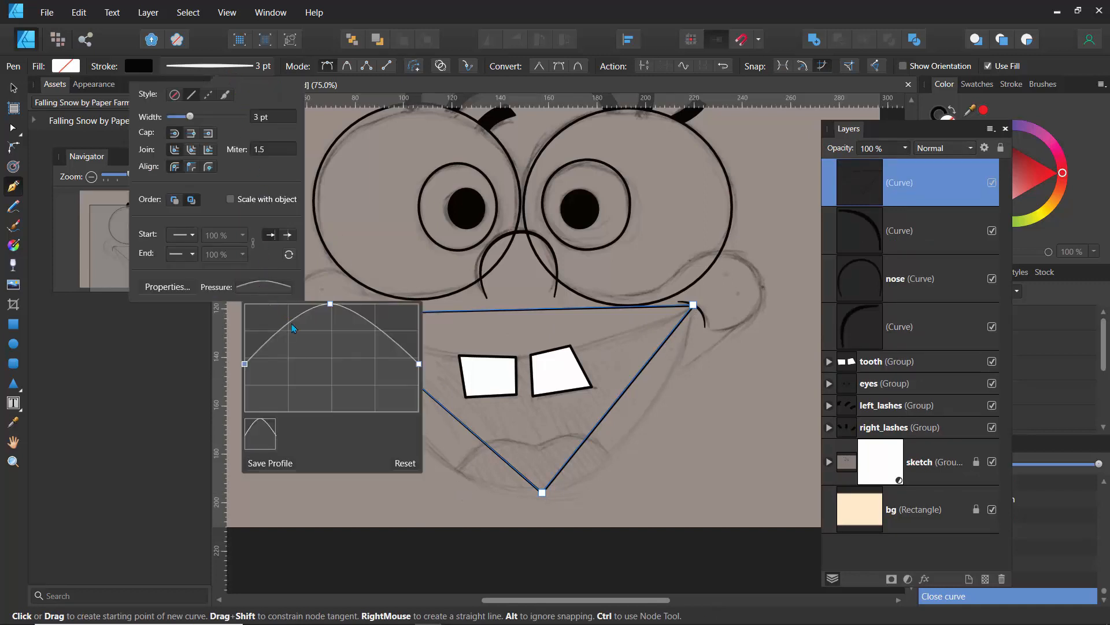
pyautogui.click(403, 461)
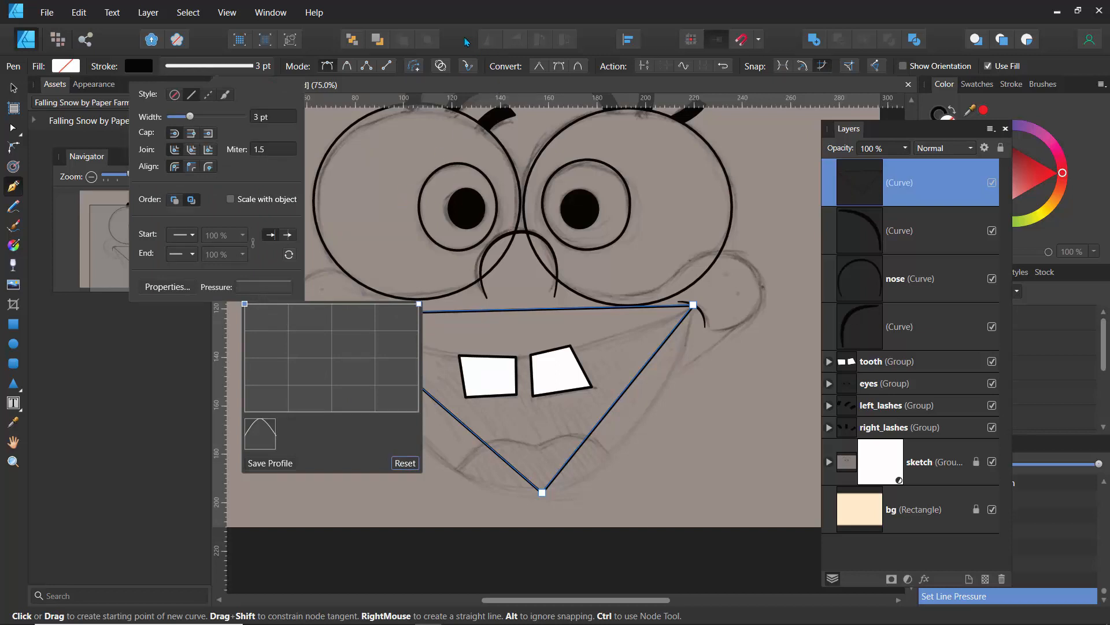
# Nudge the upper edge of the mouth outline slightly down and bend it into a smile curve following the sketch
pyautogui.click(14, 110)
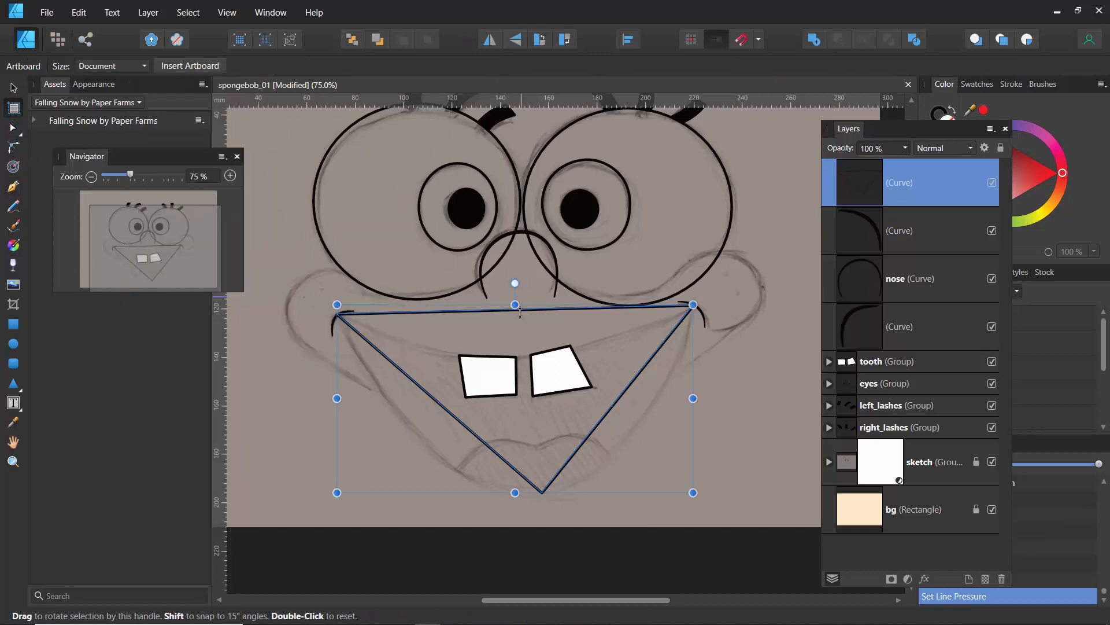
pyautogui.moveTo(523, 309)
pyautogui.mouseDown()
pyautogui.moveTo(527, 332)
pyautogui.moveTo(529, 311)
pyautogui.mouseUp()
pyautogui.click(13, 128)
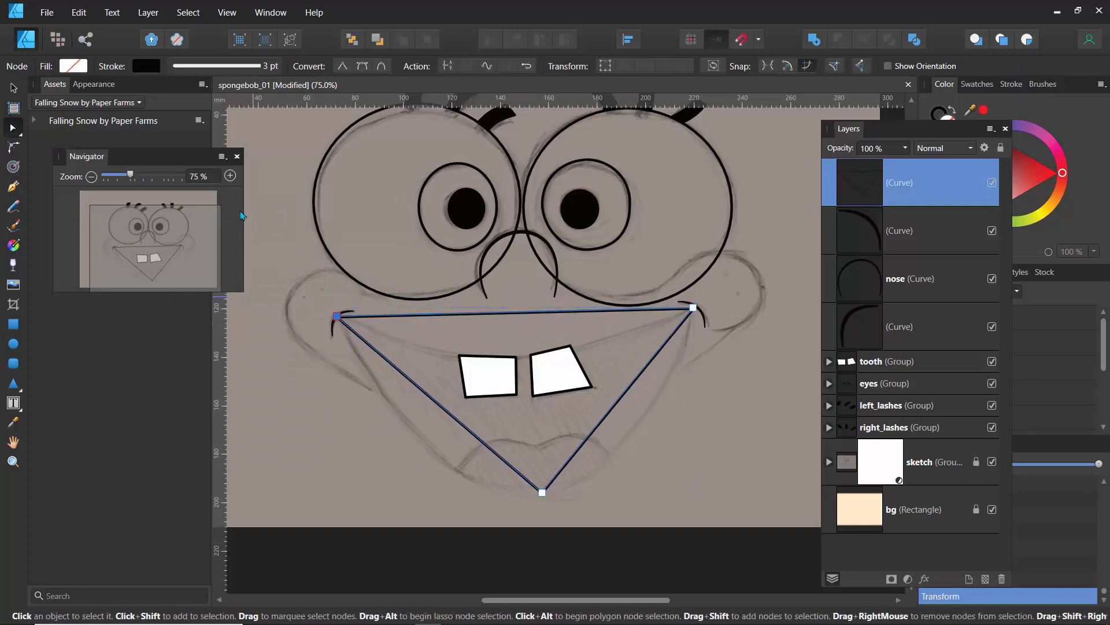
pyautogui.moveTo(525, 311); pyautogui.dragTo(520, 355)
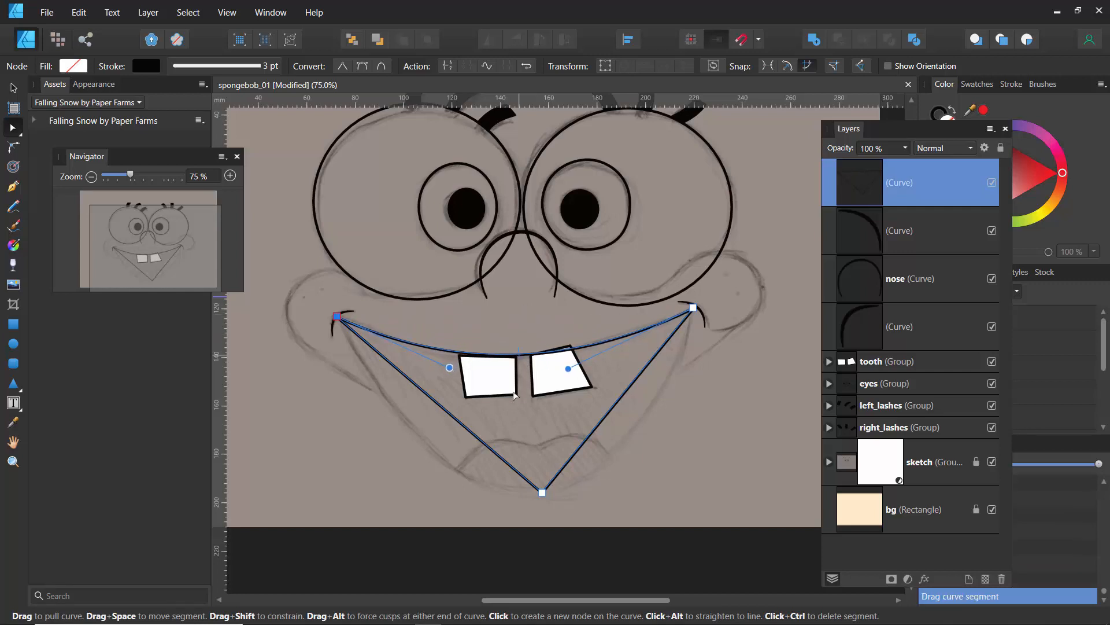
# Convert the mouth's bottom node to smooth, shape both lower sides to match the sketch, and clear the selection
pyautogui.click(542, 493)
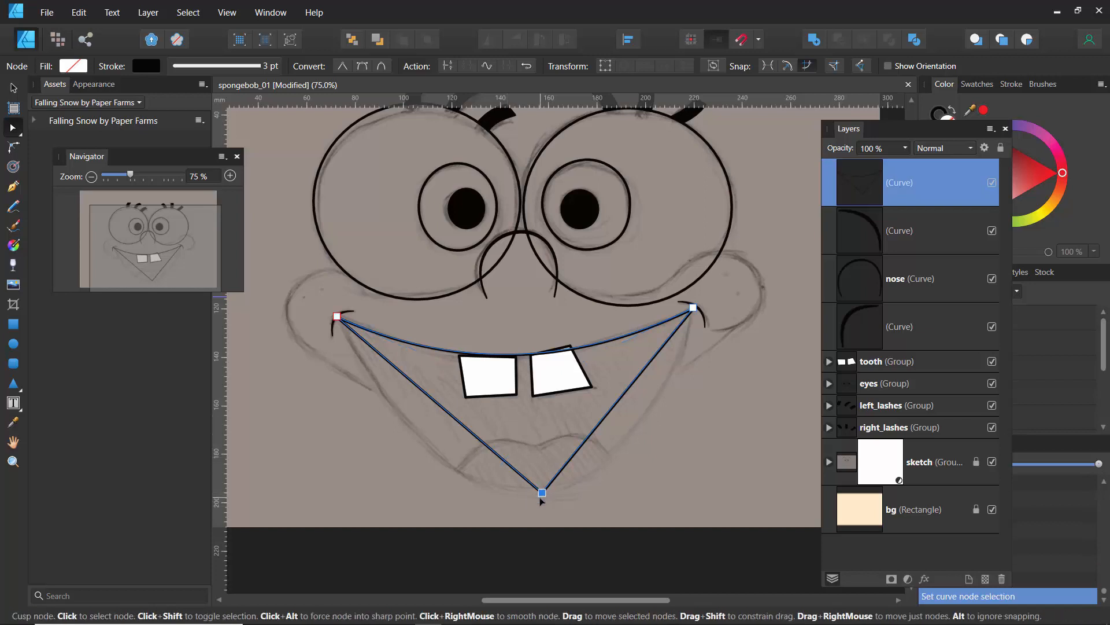
pyautogui.click(363, 67)
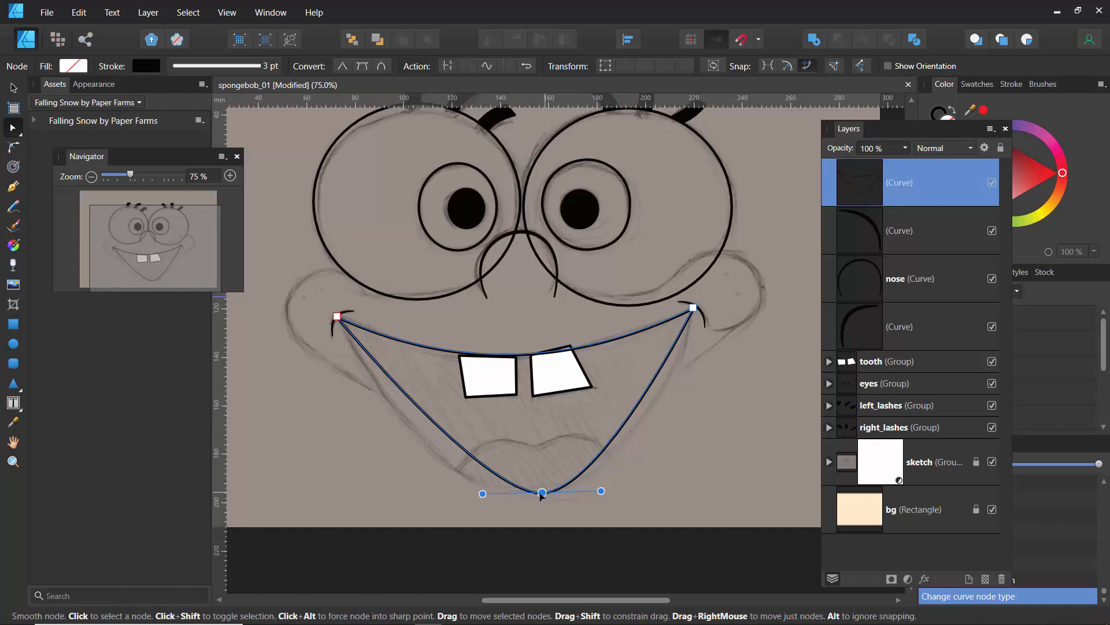
pyautogui.moveTo(541, 494); pyautogui.dragTo(420, 500)
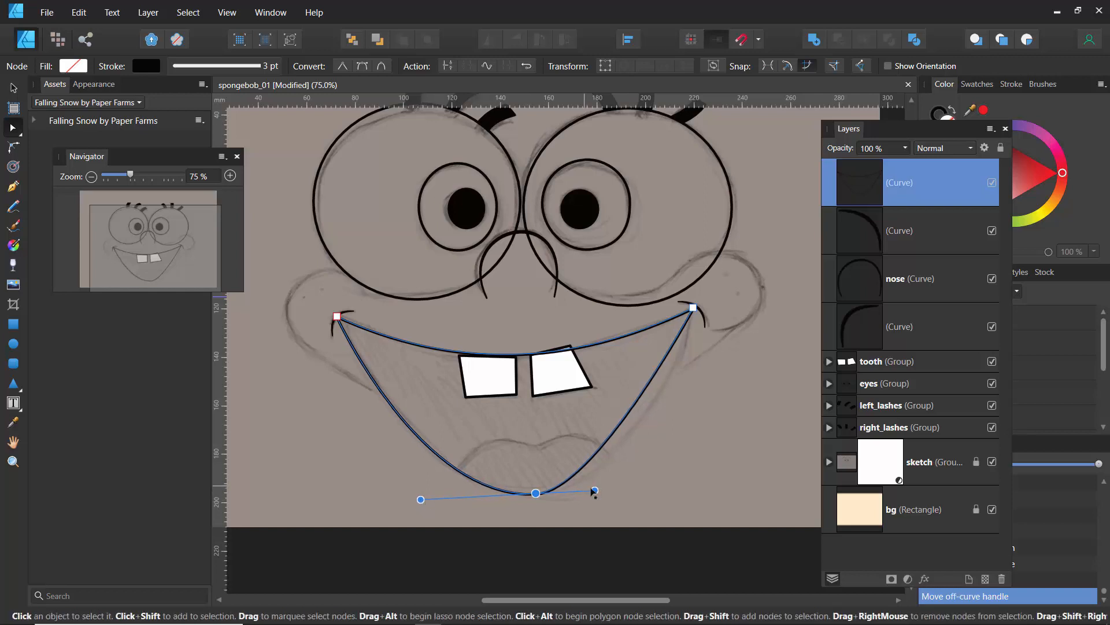
pyautogui.moveTo(594, 491); pyautogui.dragTo(637, 486)
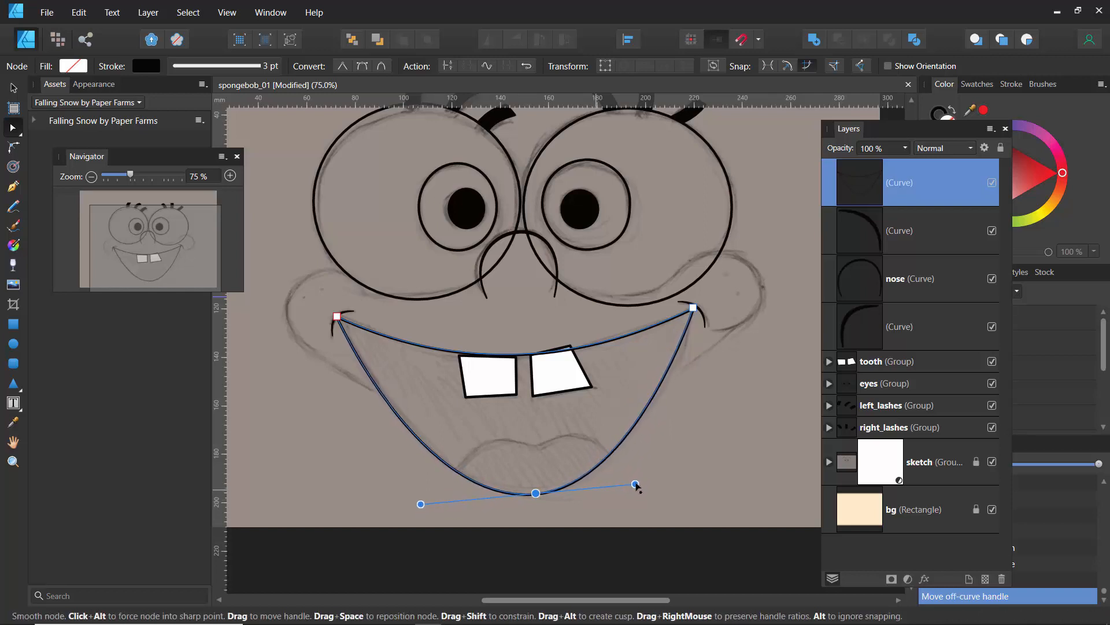
pyautogui.click(341, 431)
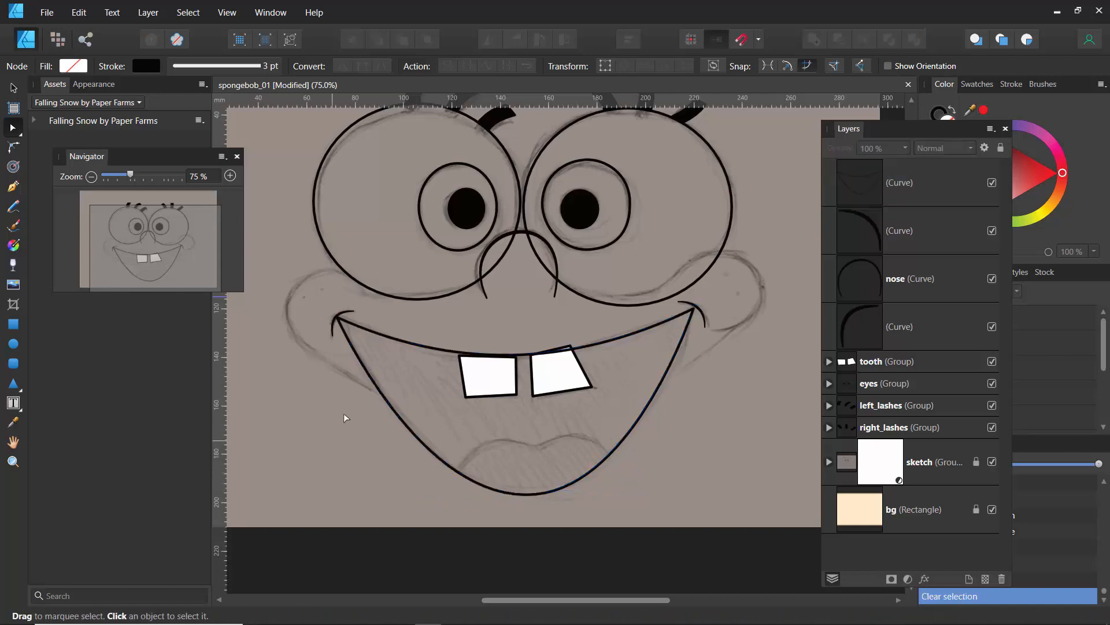
# Draw a closed three-point triangle in the empty area beside the mouth's left side with the Pen tool, and clear the selection
pyautogui.press('p')
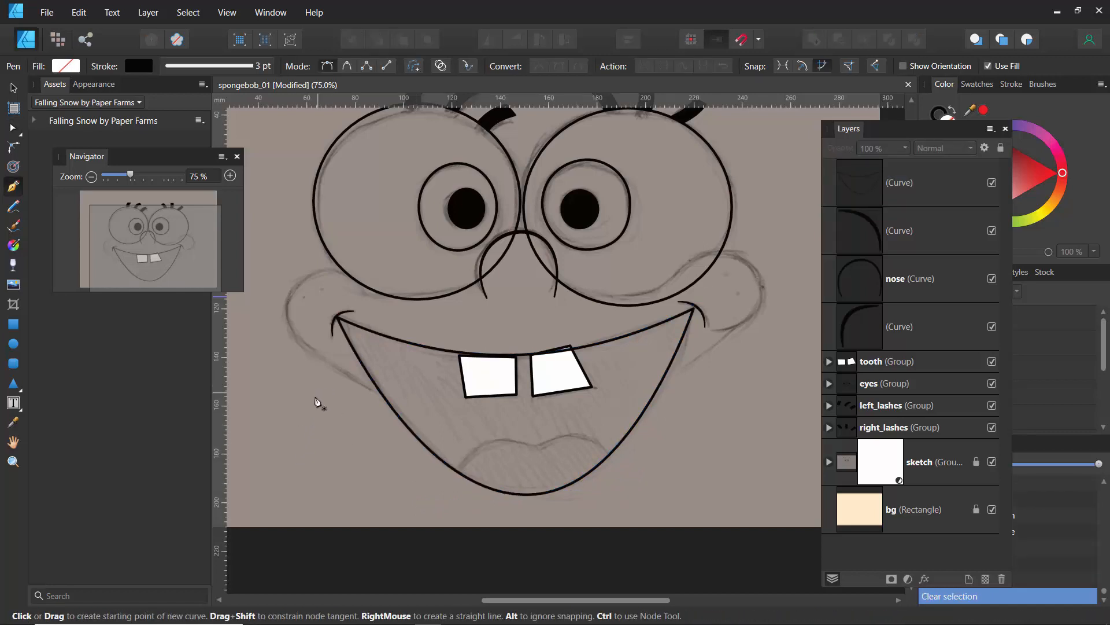
pyautogui.click(321, 383)
pyautogui.click(266, 402)
pyautogui.click(320, 465)
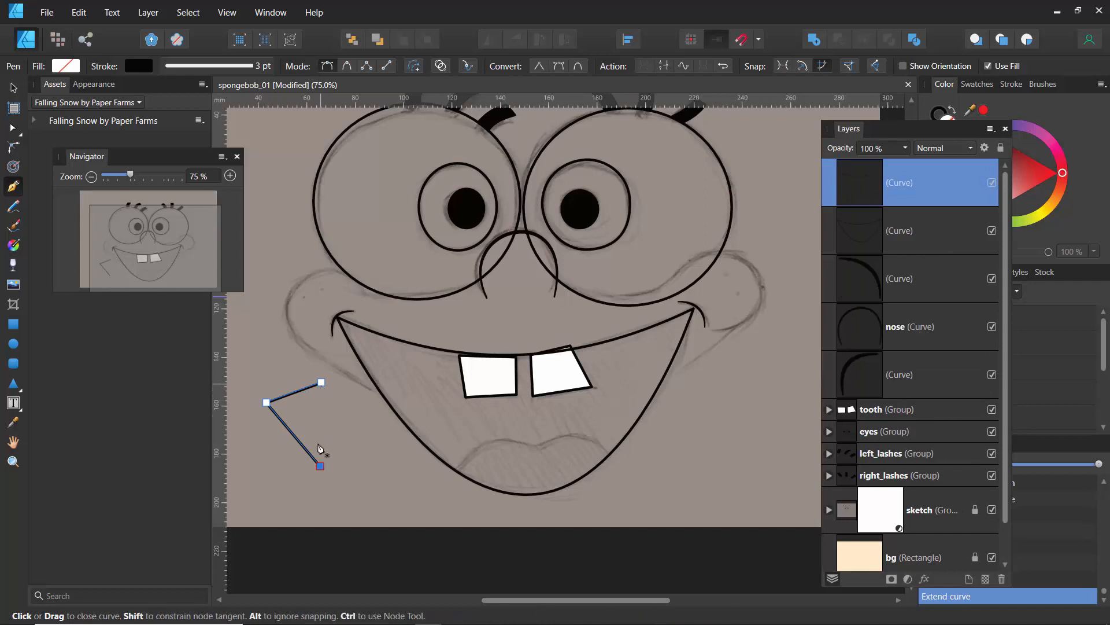
pyautogui.click(322, 383)
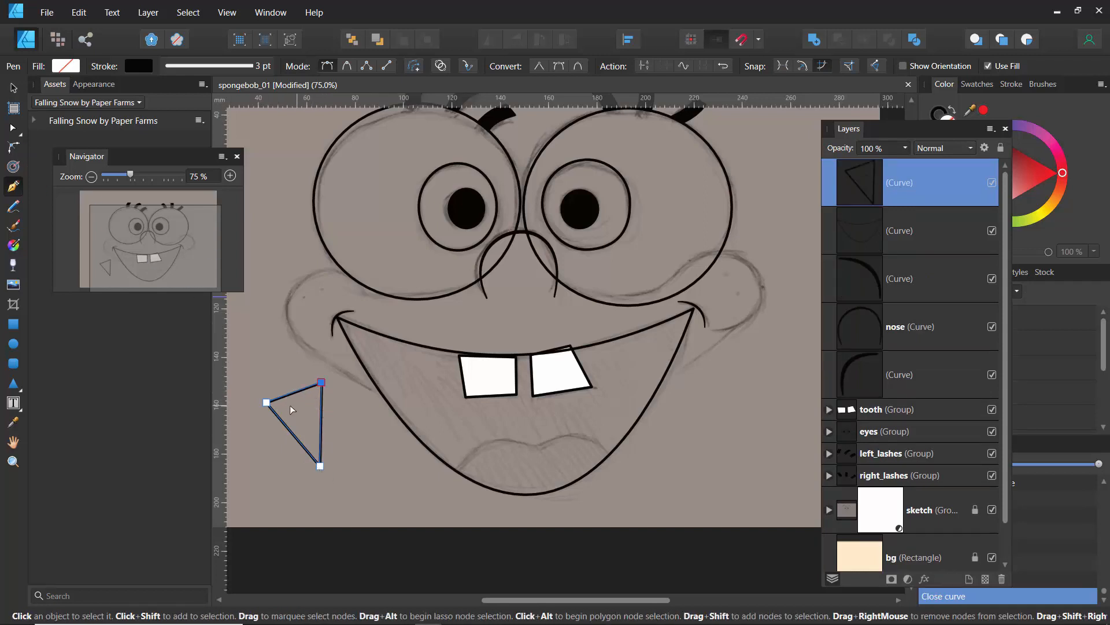
pyautogui.click(266, 402)
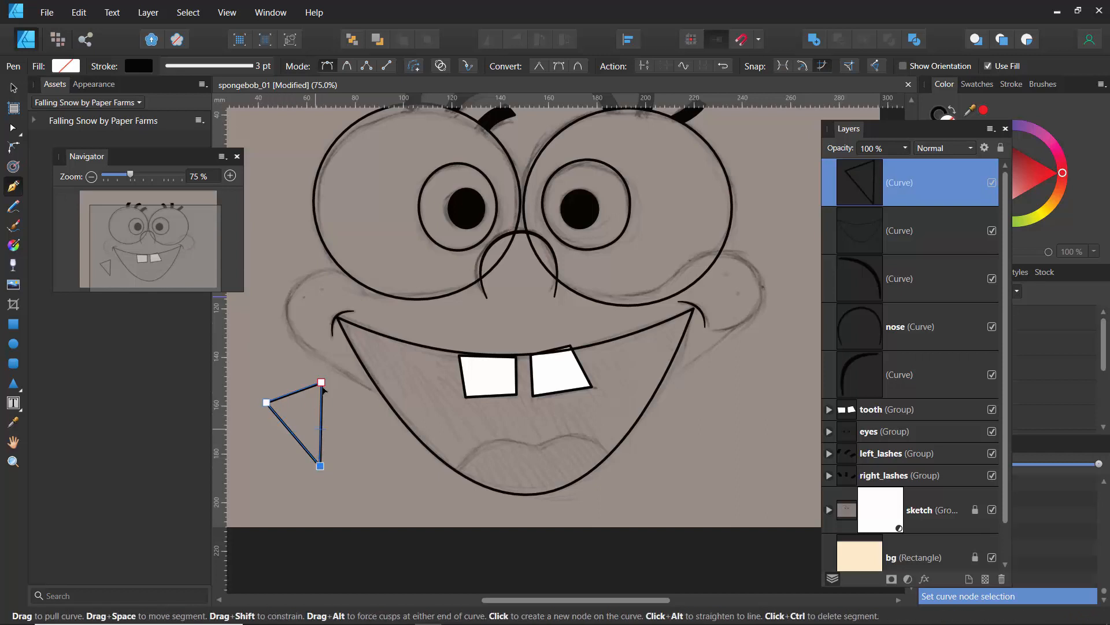
pyautogui.click(275, 408)
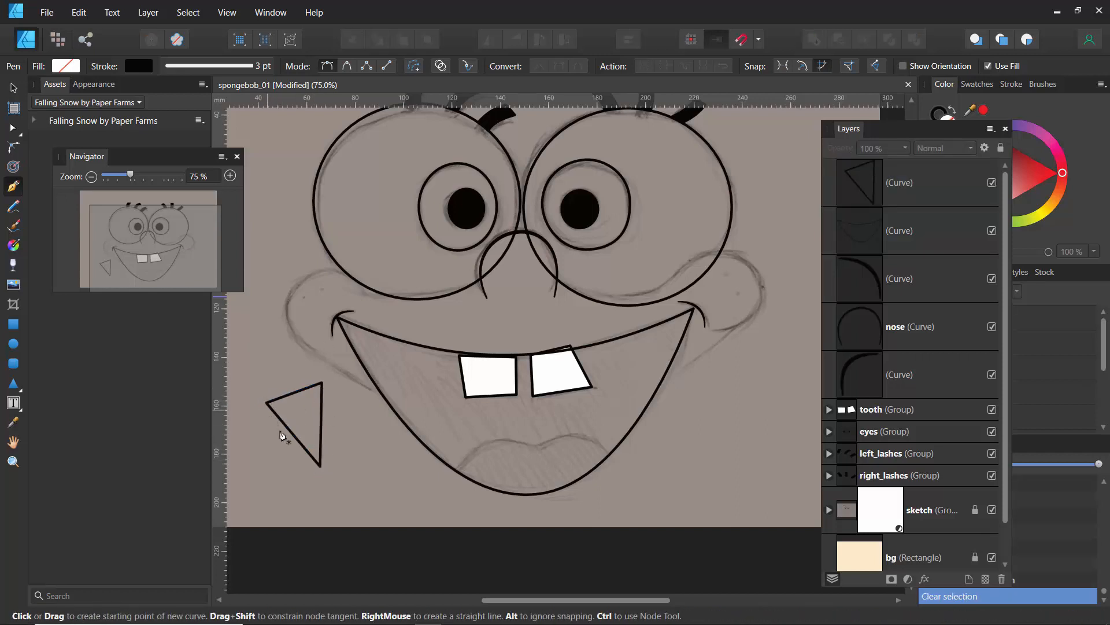
# Convert all three nodes of the practice triangle beside the mouth to smooth, and clear the selection
pyautogui.moveTo(132, 176); pyautogui.dragTo(152, 176)
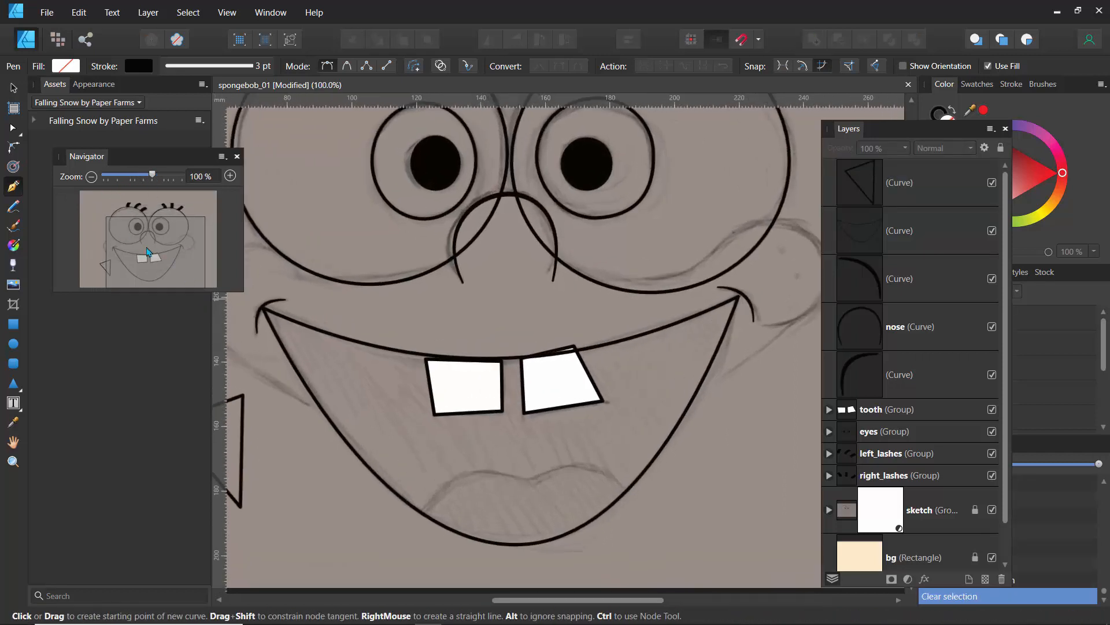
pyautogui.moveTo(144, 257); pyautogui.dragTo(164, 282)
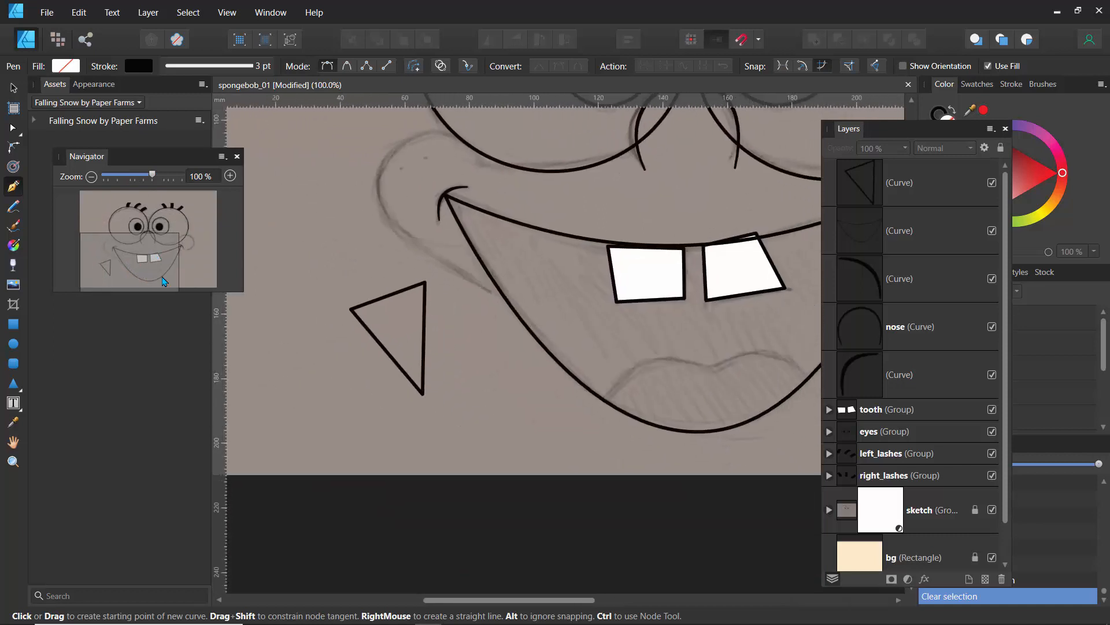
pyautogui.click(415, 291)
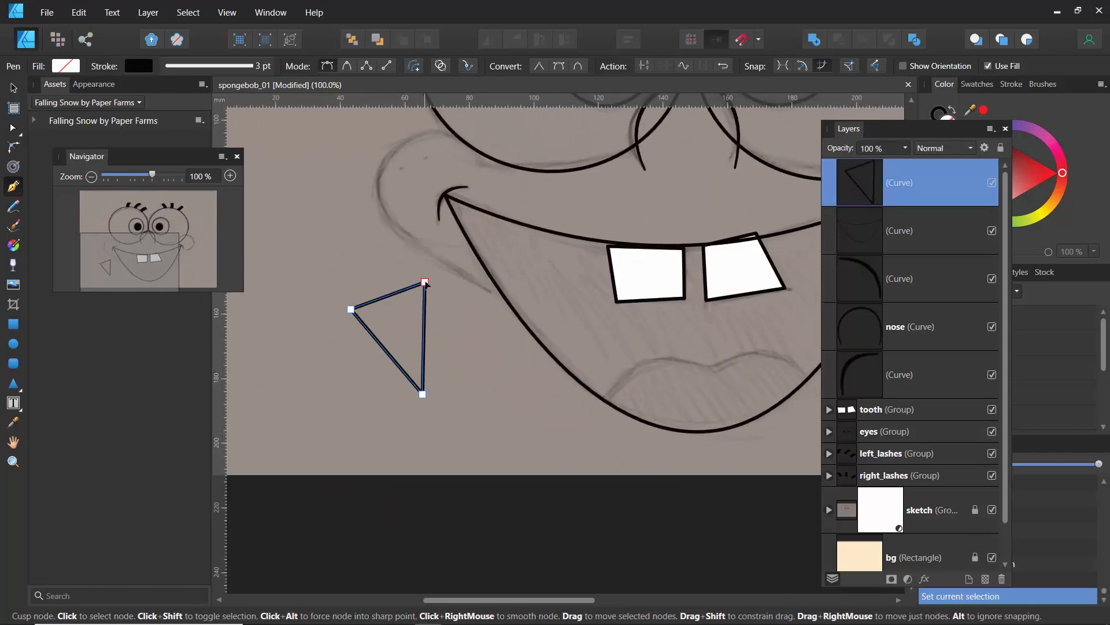
pyautogui.click(425, 283)
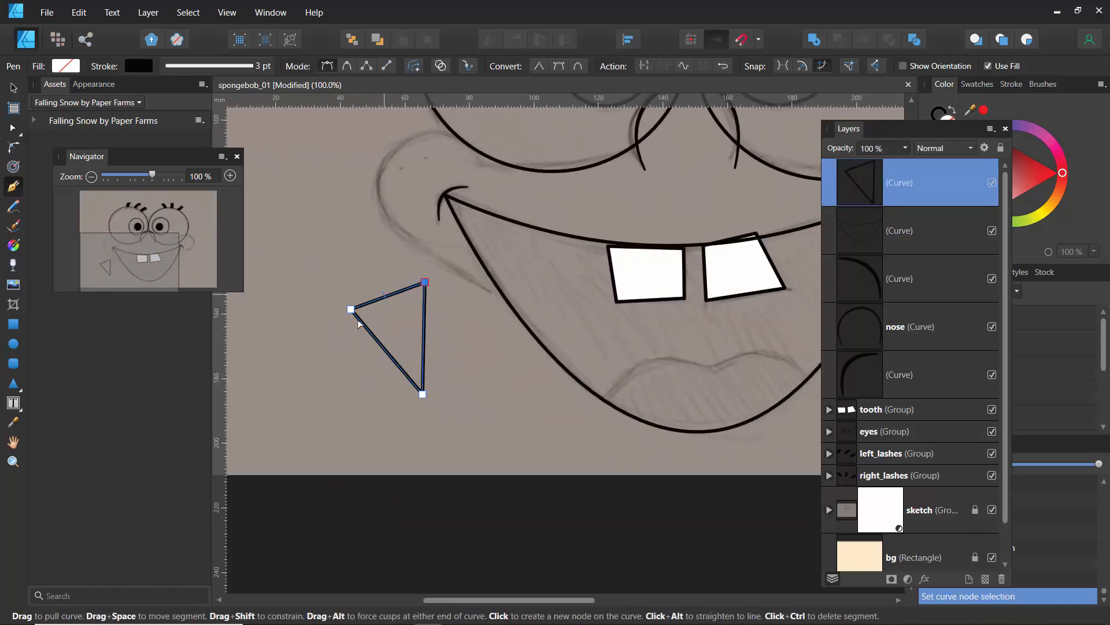
pyautogui.click(422, 395)
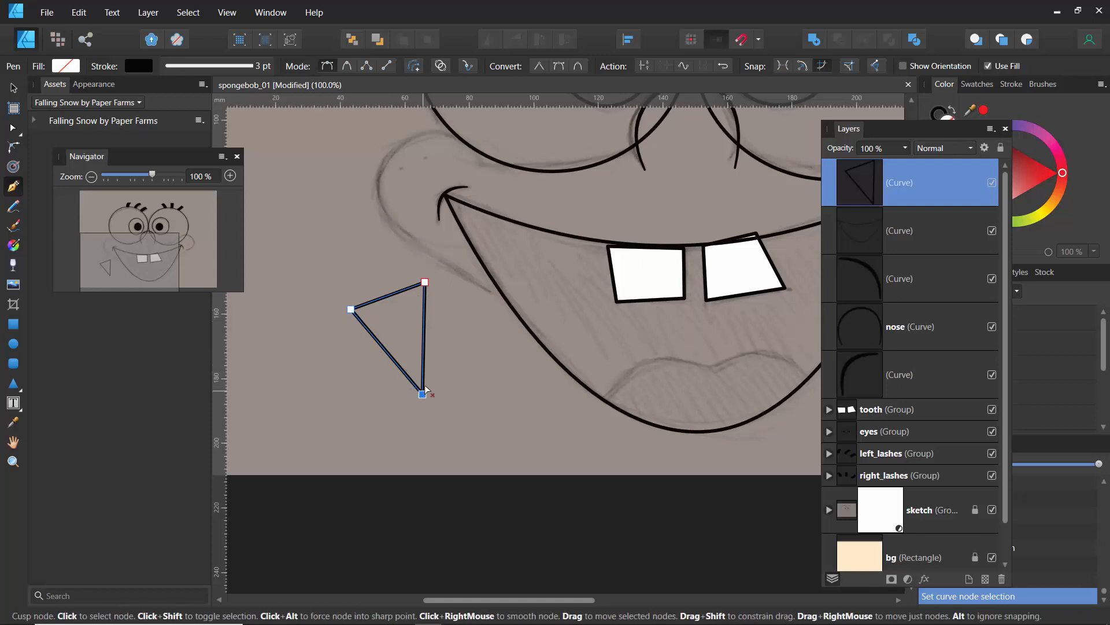
pyautogui.click(557, 68)
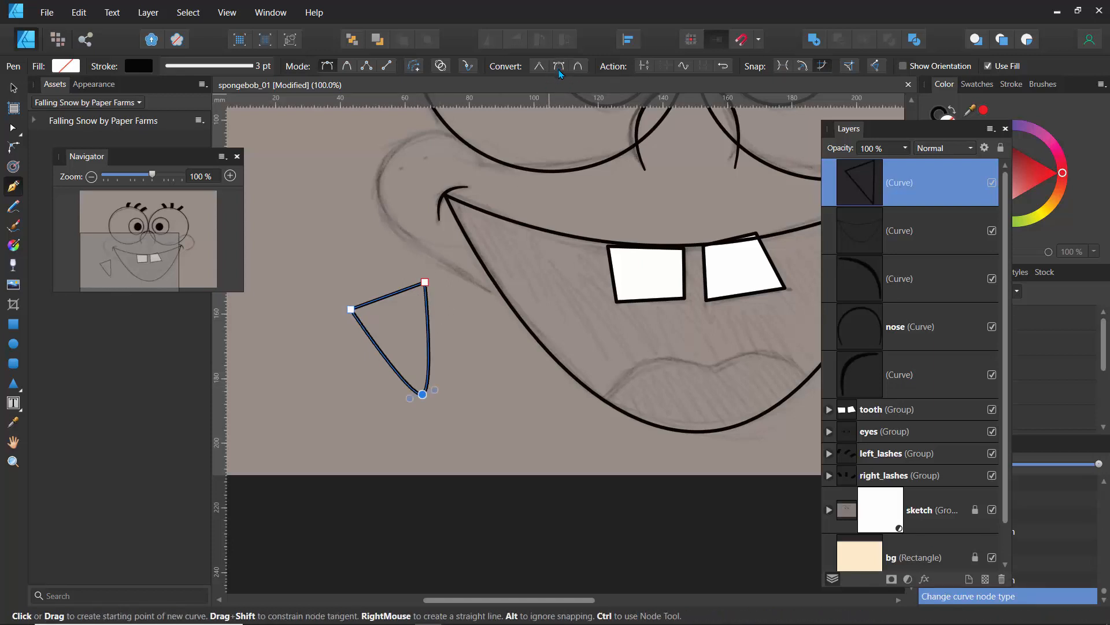
pyautogui.click(350, 309)
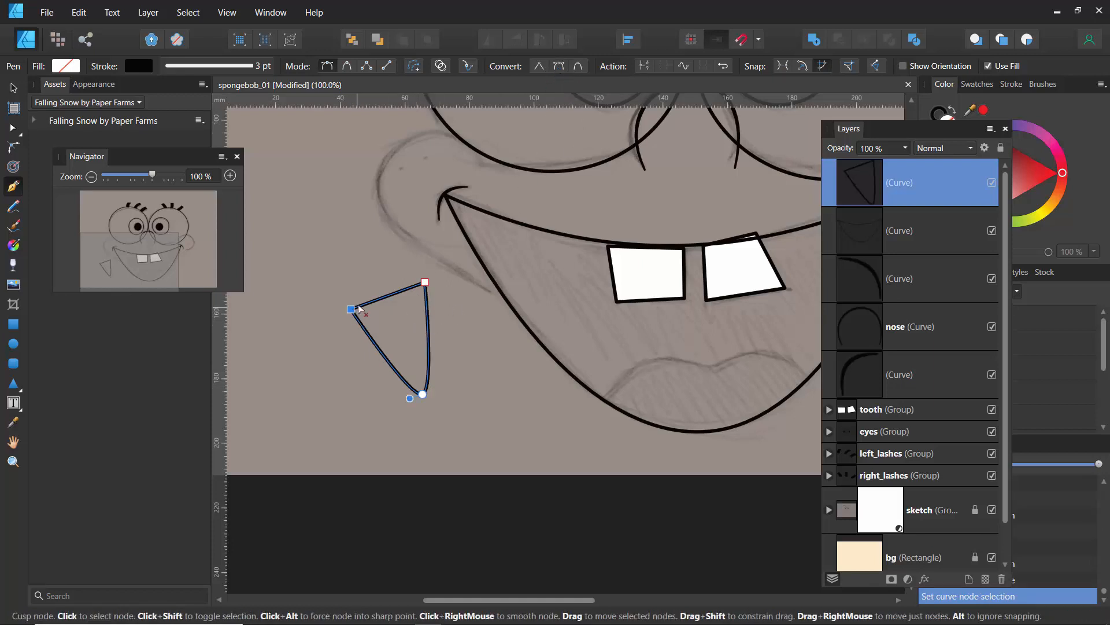
pyautogui.keyDown('shift'); pyautogui.click(424, 282); pyautogui.keyUp('shift')
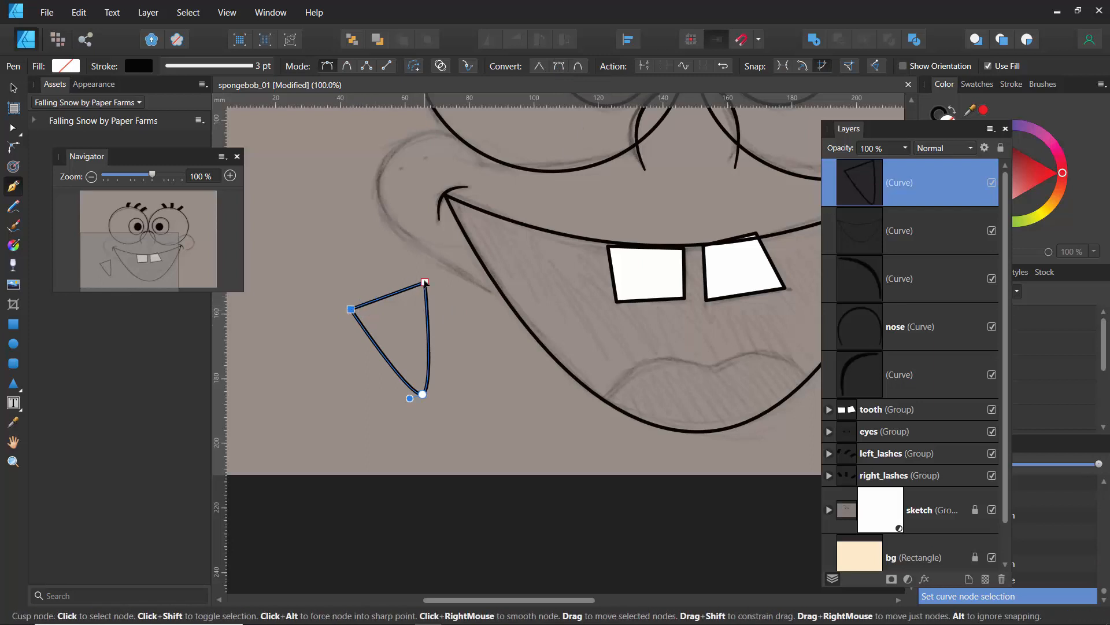
pyautogui.click(556, 68)
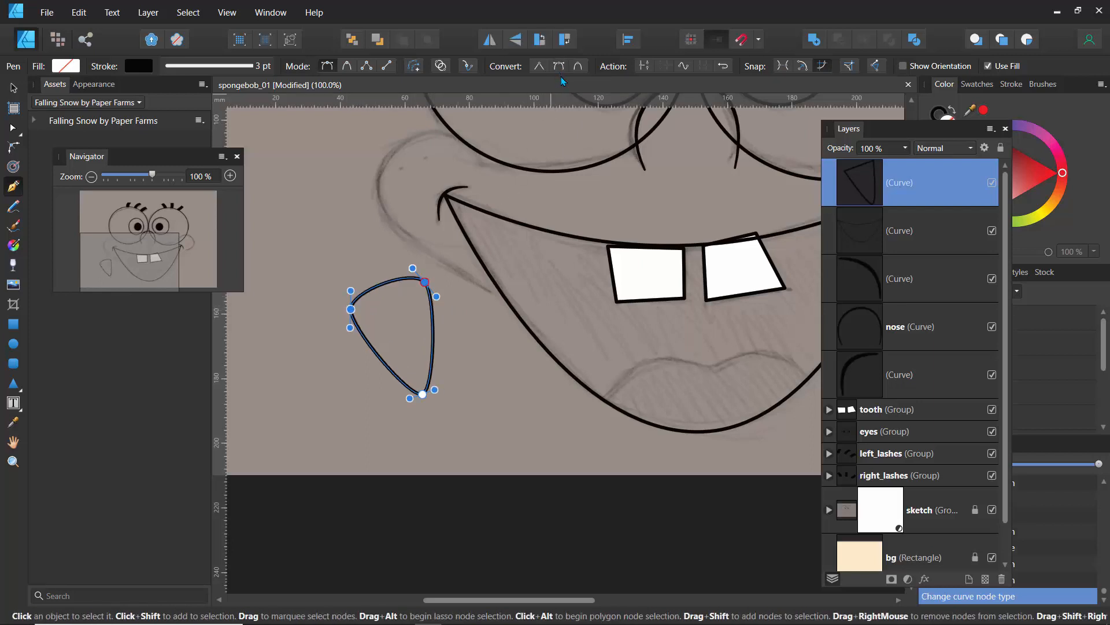
pyautogui.keyDown('ctrl'); pyautogui.click(349, 237); pyautogui.keyUp('ctrl')
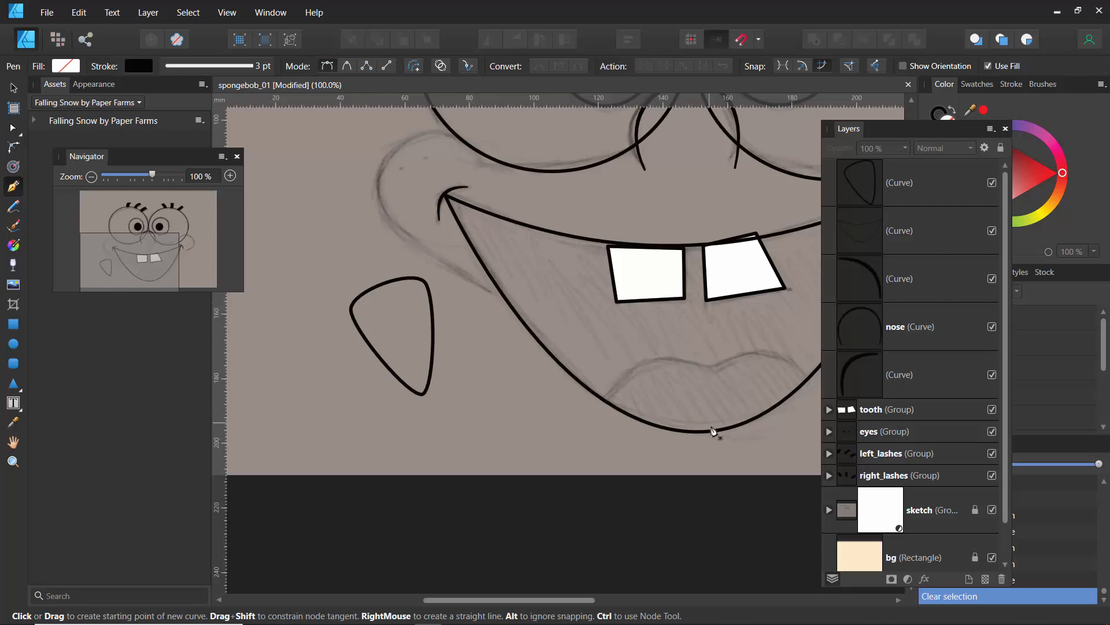
# Stretch the practice shape's upper side outward with the curve handle of its upper node nearest the mouth, and delete the shape
pyautogui.press('ctrl')
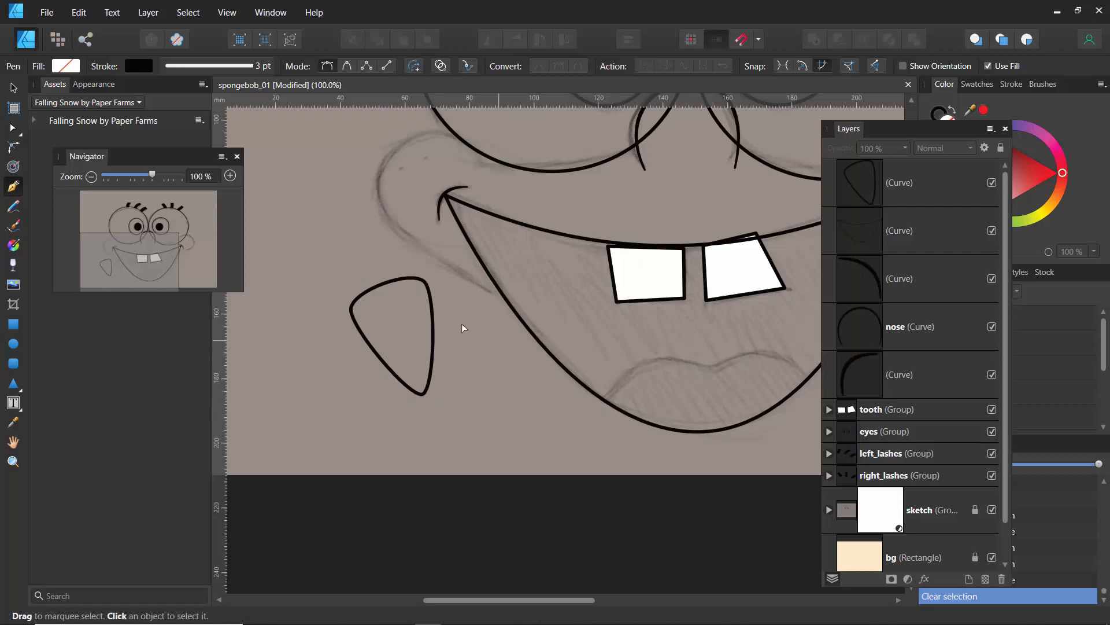
pyautogui.keyDown('ctrl'); pyautogui.click(424, 283); pyautogui.keyUp('ctrl')
pyautogui.keyDown('ctrl'); pyautogui.click(424, 282); pyautogui.keyUp('ctrl')
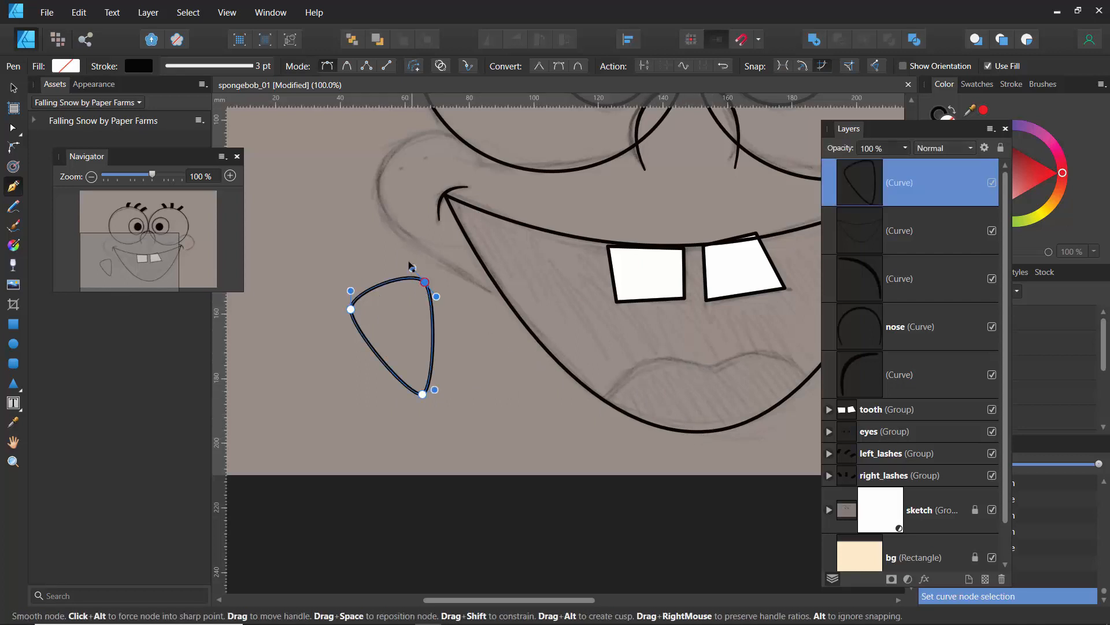
pyautogui.moveTo(388, 286); pyautogui.dragTo(357, 215)
pyautogui.keyDown('ctrl'); pyautogui.click(335, 342); pyautogui.keyUp('ctrl')
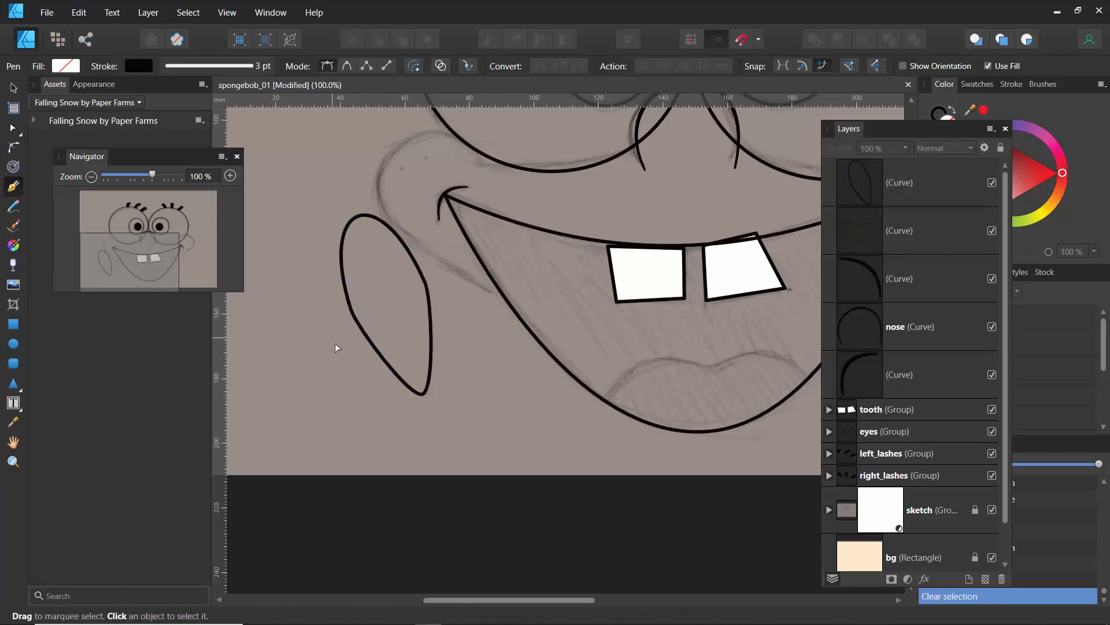
pyautogui.keyDown('ctrl'); pyautogui.click(348, 303); pyautogui.keyUp('ctrl')
pyautogui.press('Delete')
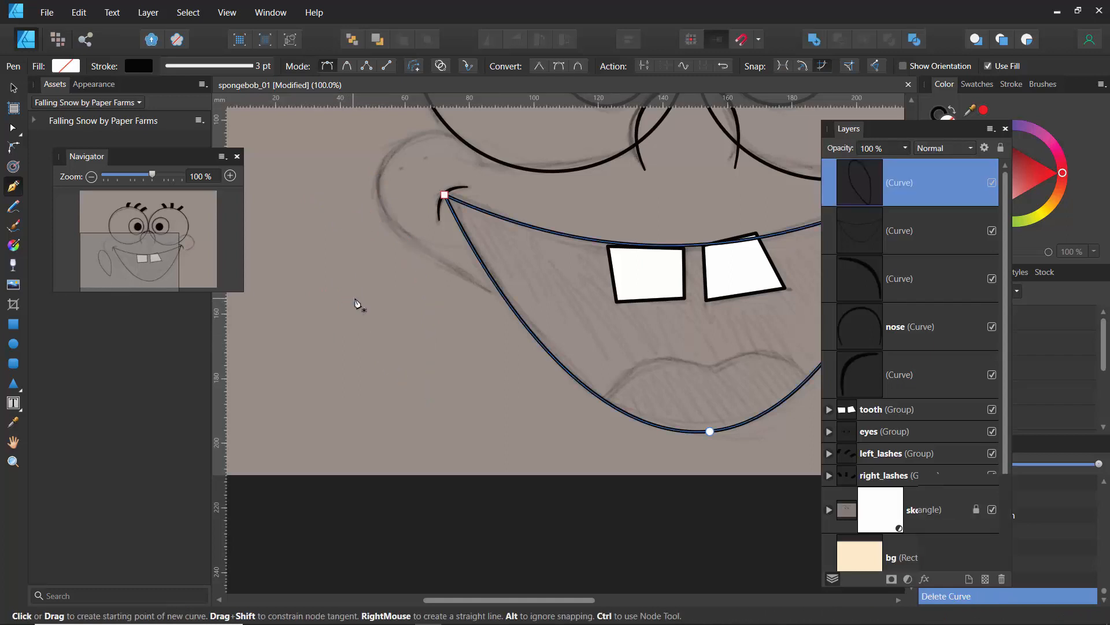
# Draw a closed five-point outline over the sketched tongue at the bottom of the mouth with the Pen tool
pyautogui.moveTo(512, 398); pyautogui.dragTo(347, 346)
pyautogui.moveTo(441, 352); pyautogui.dragTo(454, 415)
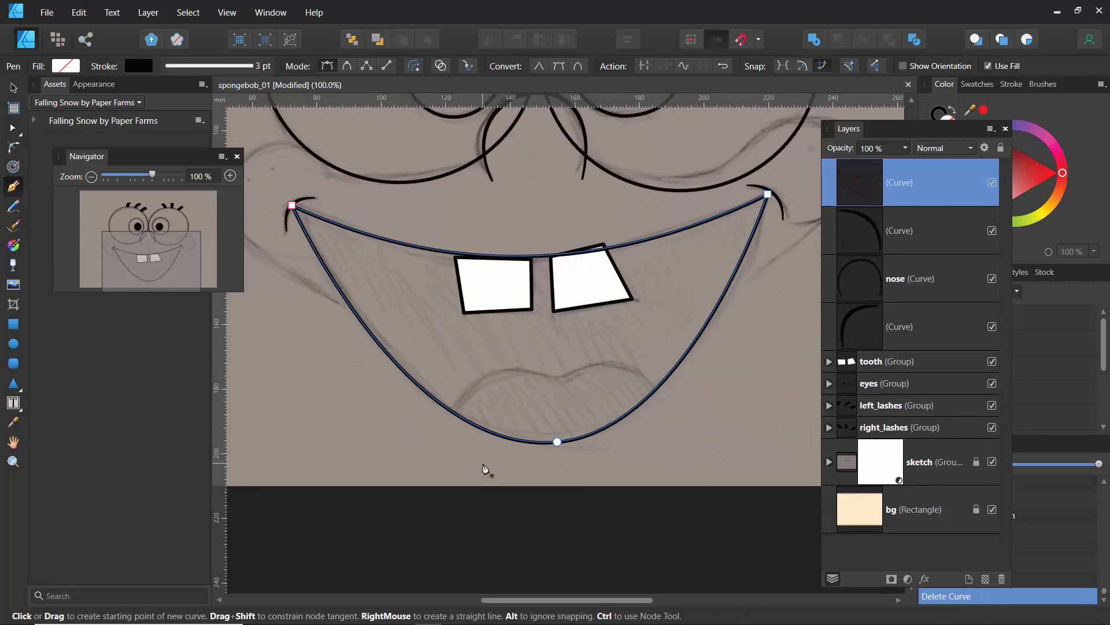
pyautogui.click(442, 417)
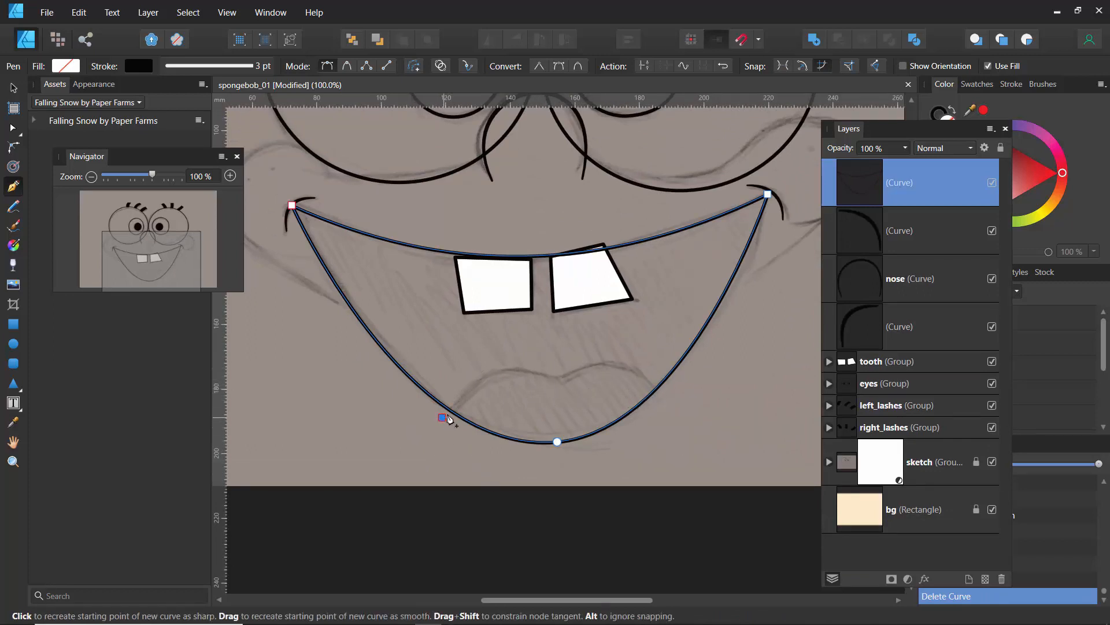
pyautogui.click(493, 363)
pyautogui.click(557, 376)
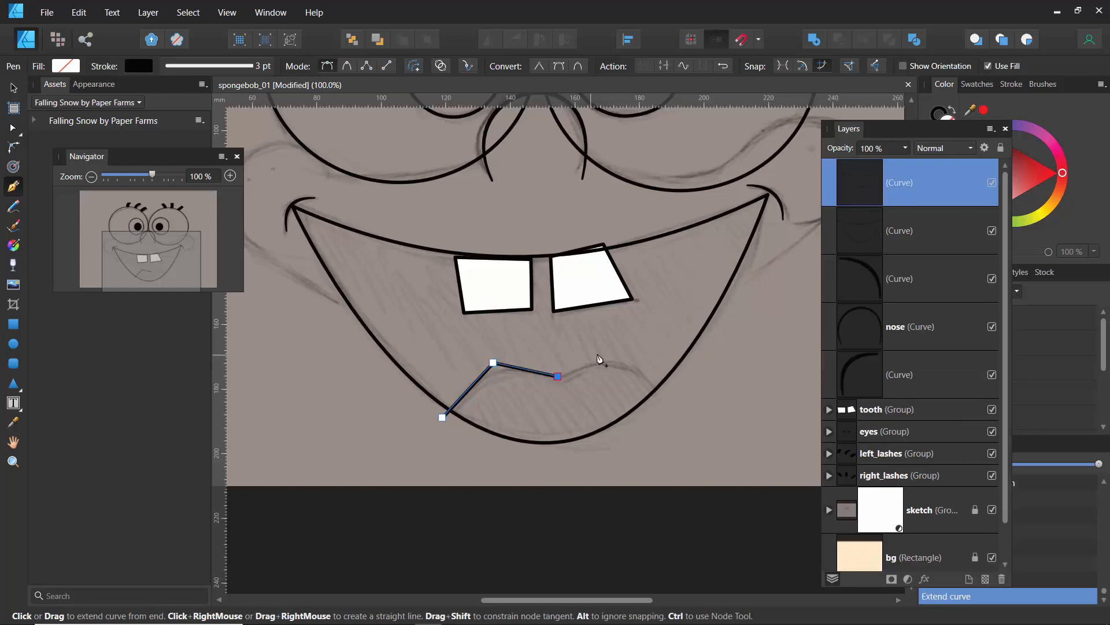
pyautogui.click(609, 353)
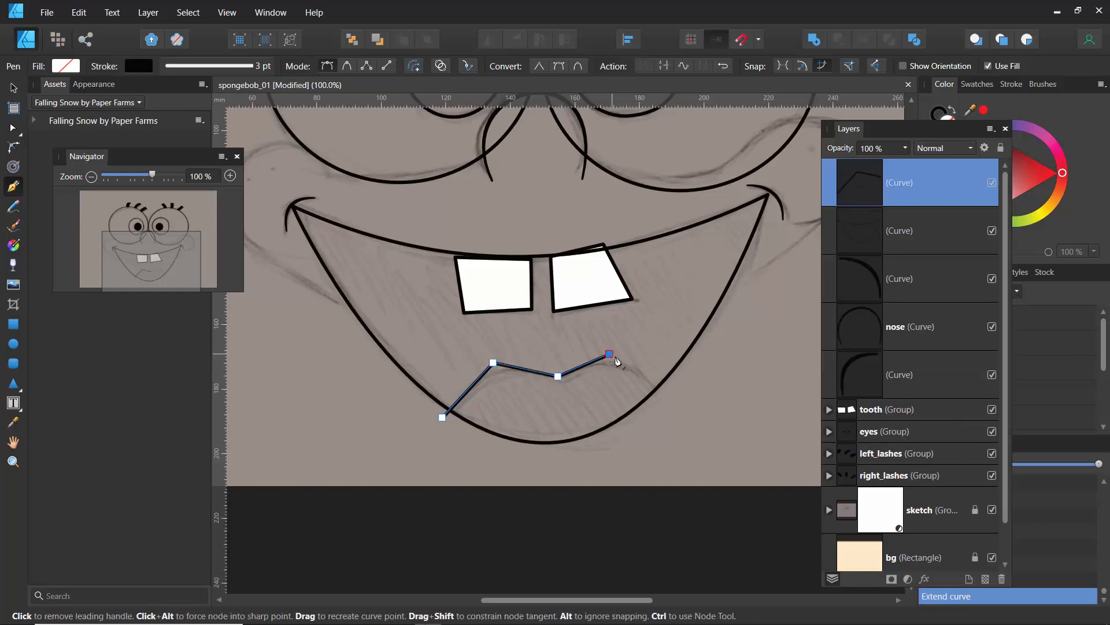
pyautogui.click(664, 400)
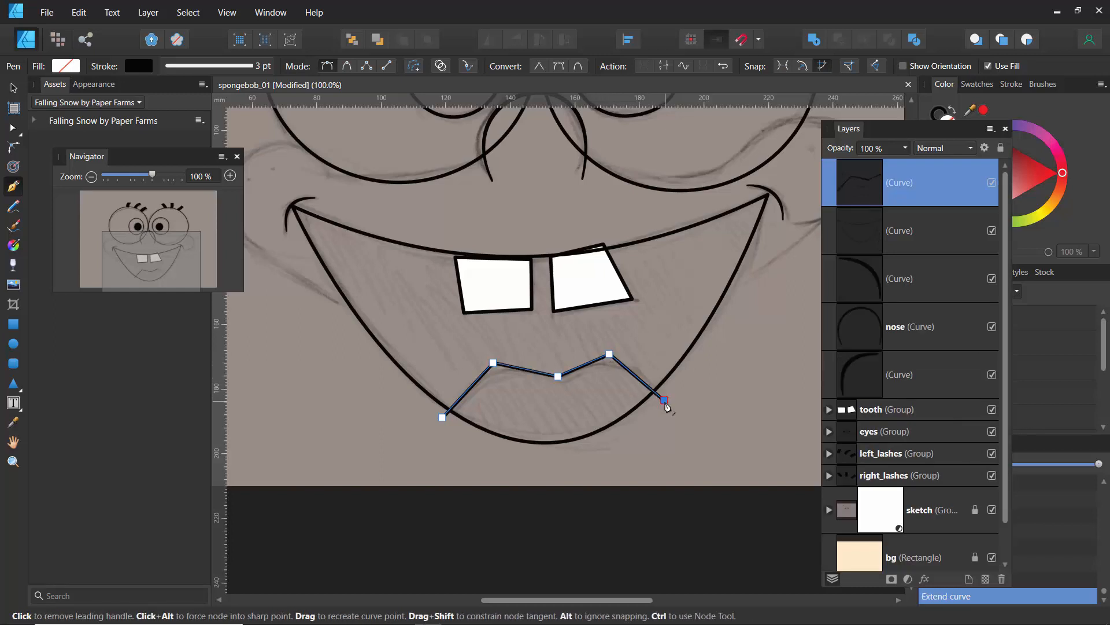
pyautogui.click(443, 418)
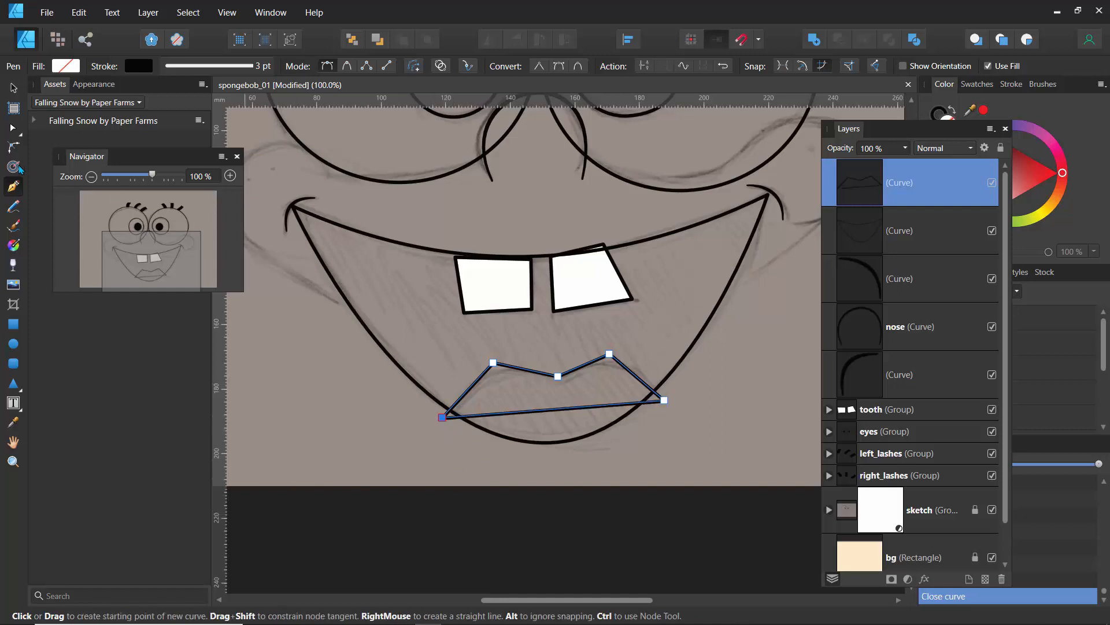
# Bend the tongue outline's bottom edge down just below the mouth's lower curve, and lower its left peak node slightly
pyautogui.click(14, 128)
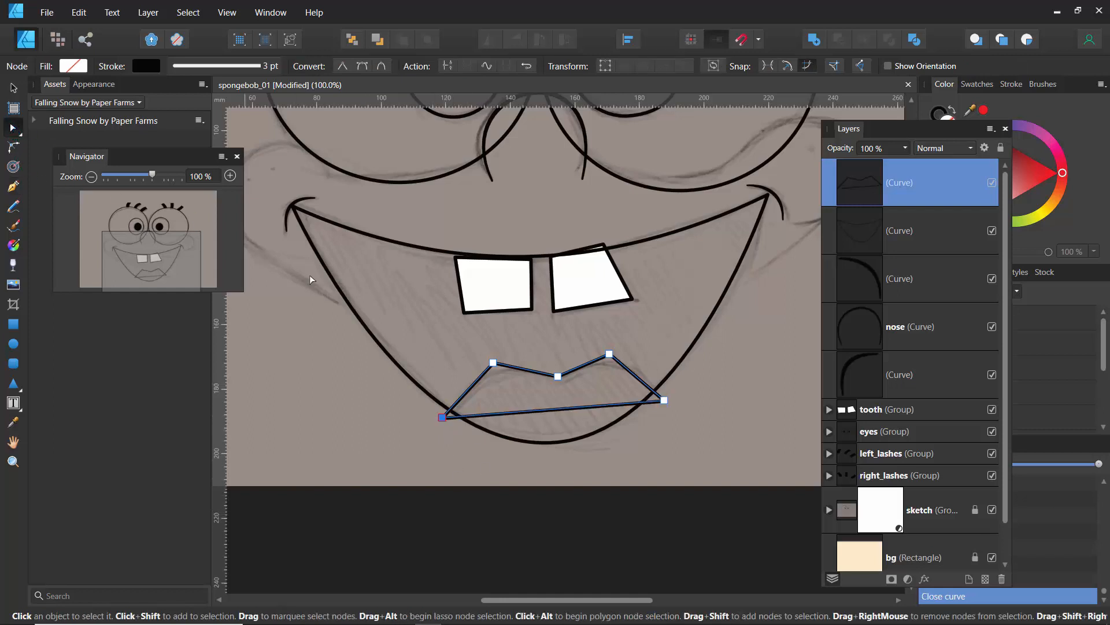
pyautogui.moveTo(558, 428)
pyautogui.mouseDown()
pyautogui.moveTo(558, 460)
pyautogui.moveTo(558, 450)
pyautogui.mouseUp()
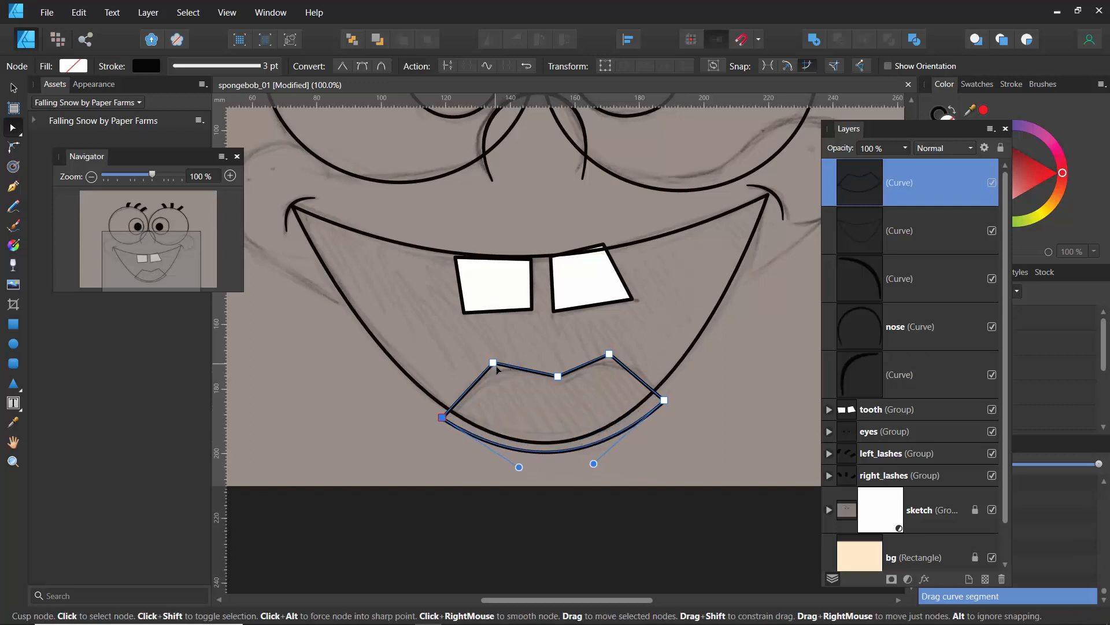
pyautogui.moveTo(496, 369); pyautogui.dragTo(495, 370)
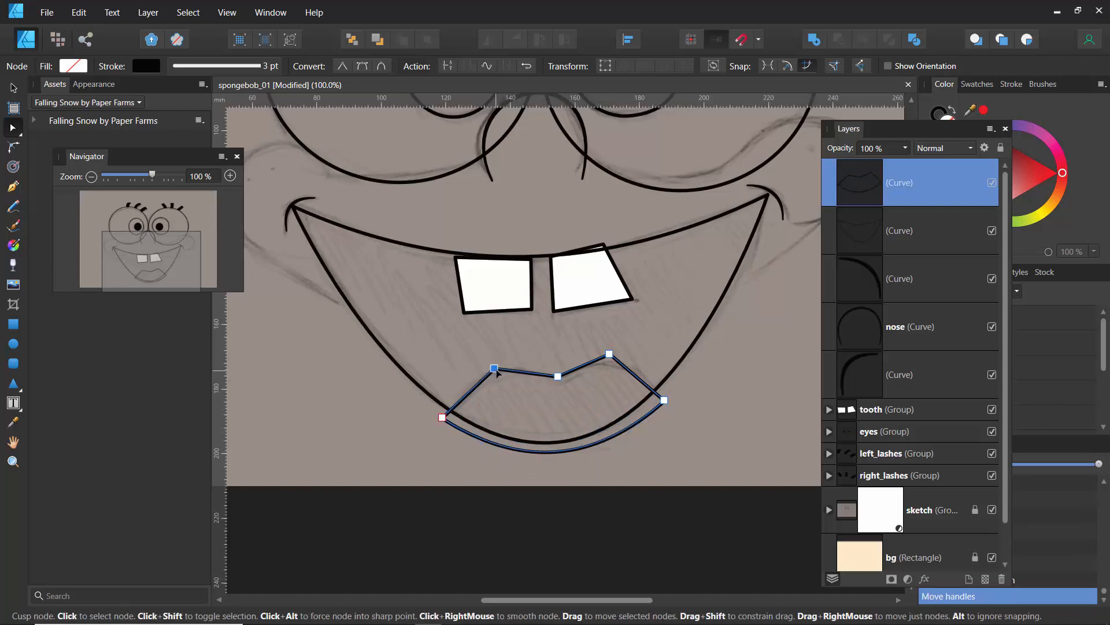
# Convert the tongue outline's three upper nodes to smooth, and clear the selection
pyautogui.keyDown('shift'); pyautogui.click(558, 376); pyautogui.keyUp('shift')
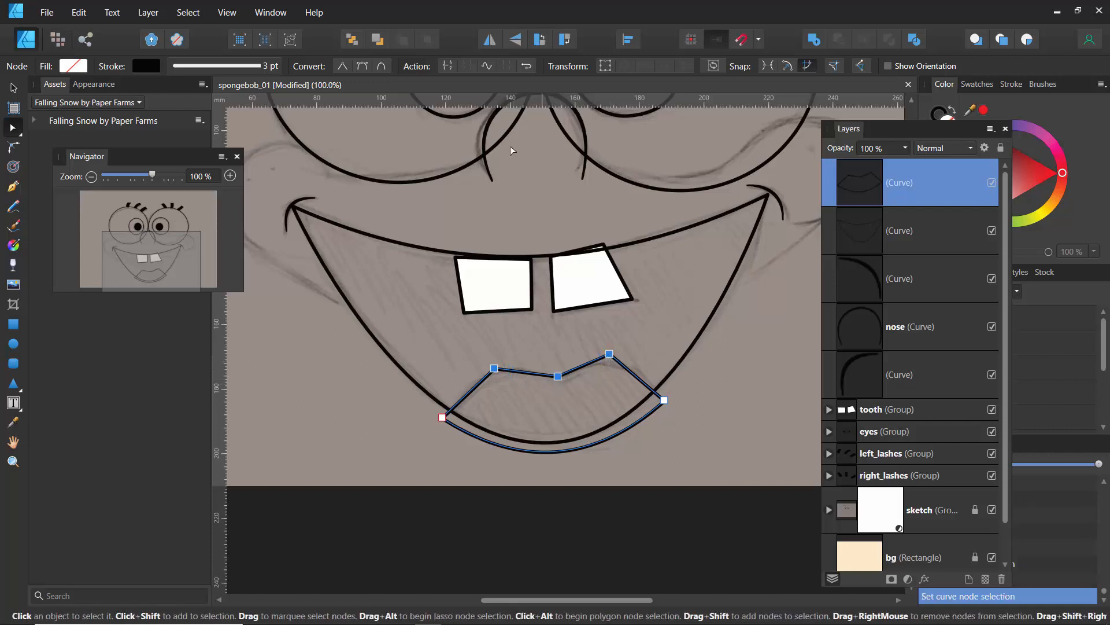
pyautogui.click(362, 67)
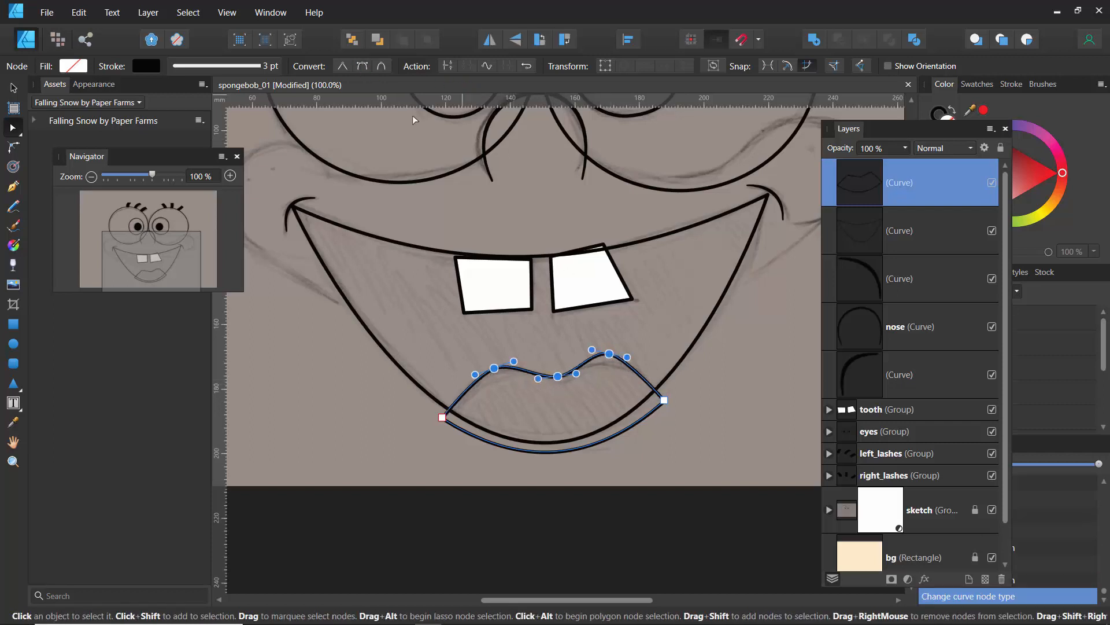
pyautogui.click(524, 340)
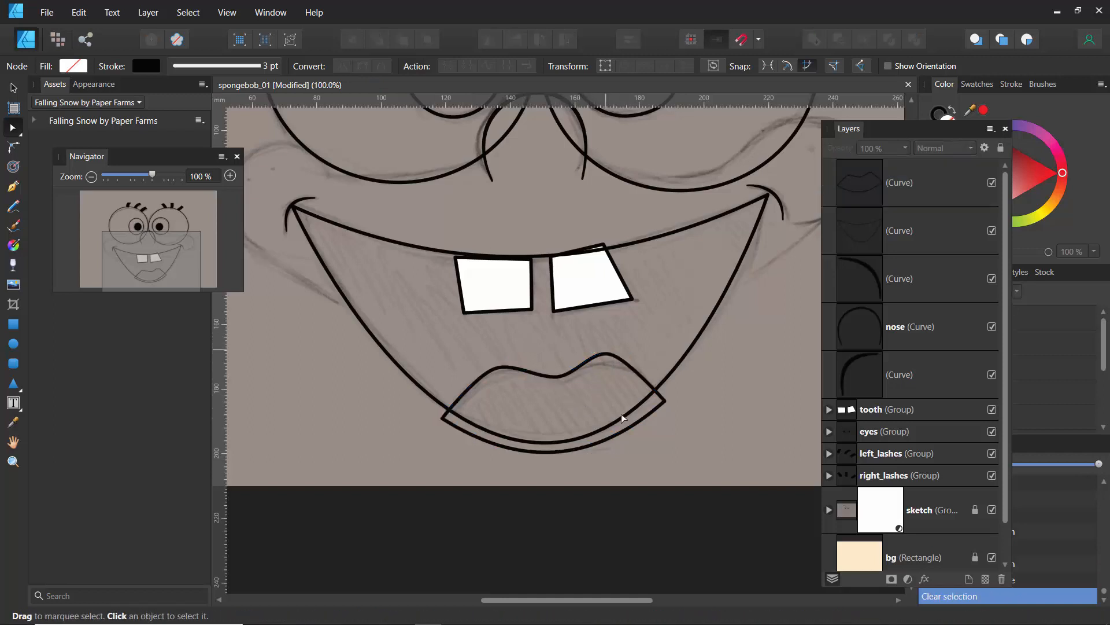
# Adjust the tongue's right peak, middle dip and left peak nodes to follow the sketch, and clear the selection
pyautogui.click(608, 356)
pyautogui.moveTo(610, 355); pyautogui.dragTo(643, 369)
pyautogui.click(531, 345)
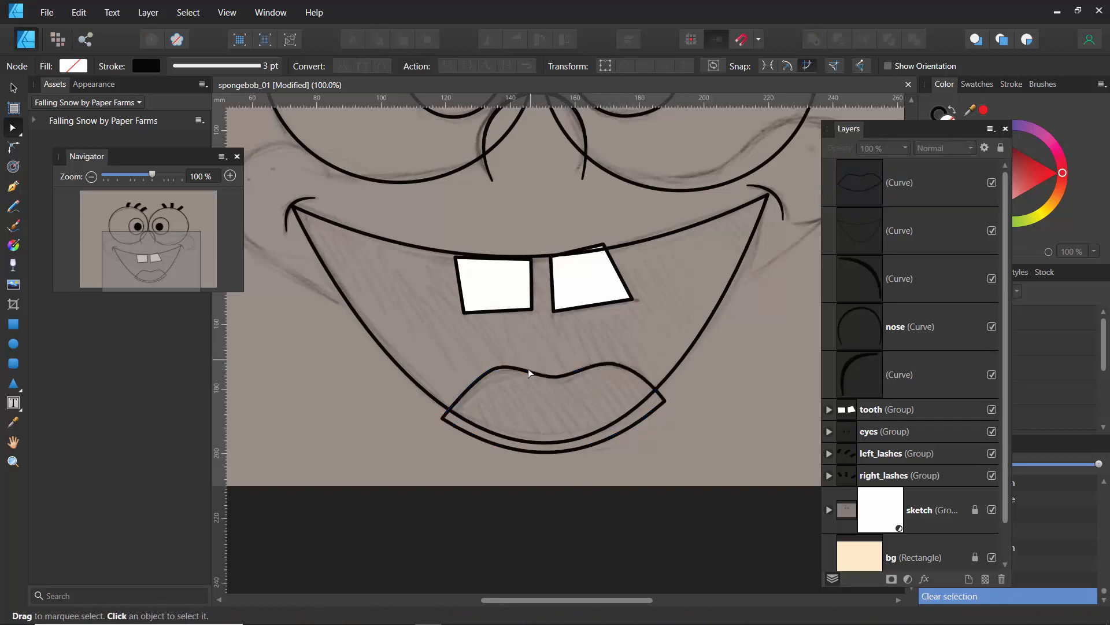
pyautogui.click(558, 377)
pyautogui.click(558, 379)
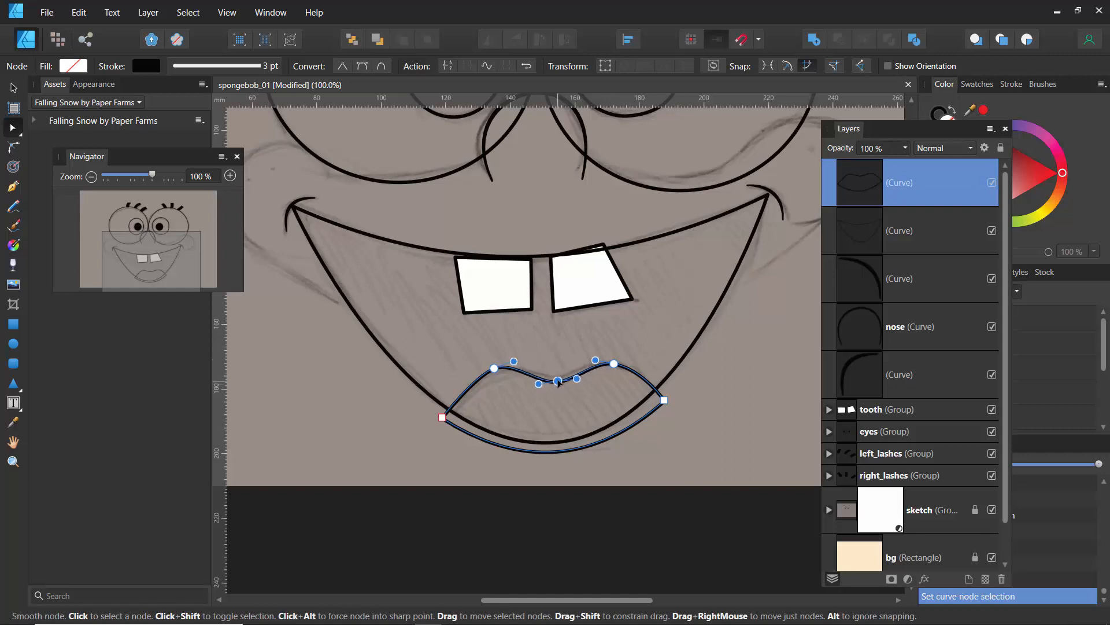
pyautogui.moveTo(558, 380); pyautogui.dragTo(560, 377)
pyautogui.moveTo(494, 368); pyautogui.dragTo(499, 384)
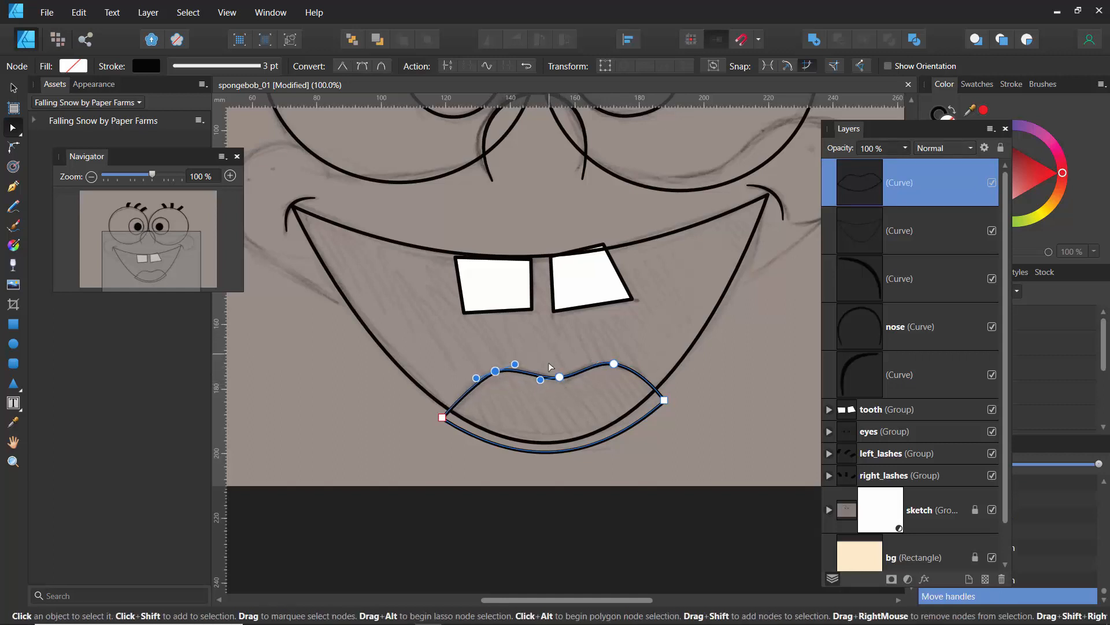
pyautogui.click(552, 396)
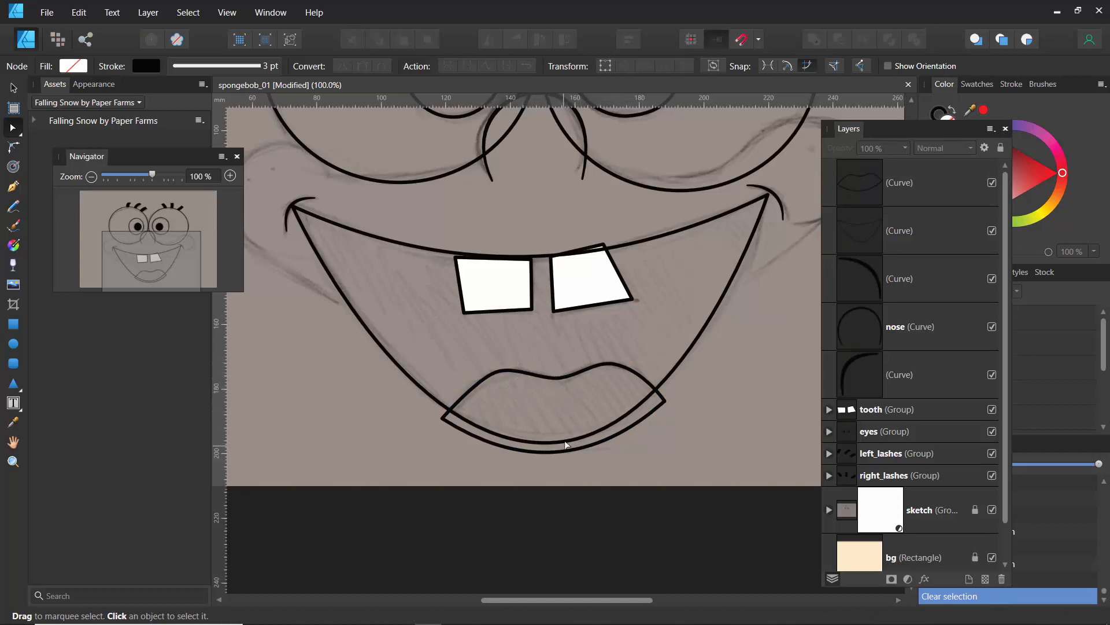
# Move the Layers panel away from the colour wheel and fill the tongue curve with light pink (H 0, S 72, L 75)
pyautogui.moveTo(901, 139); pyautogui.dragTo(794, 125)
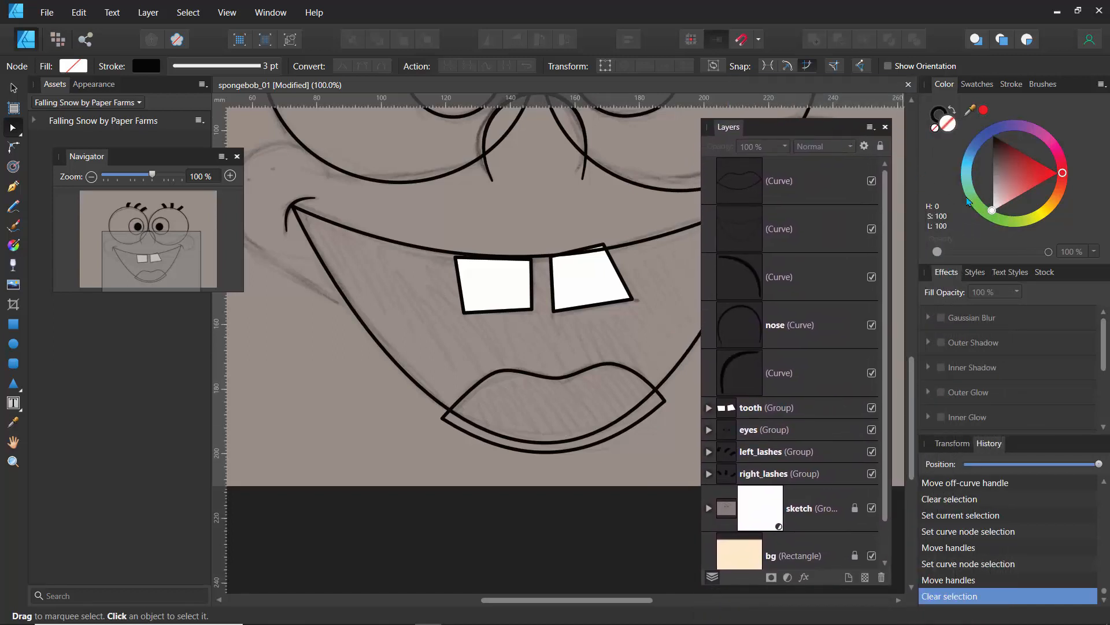
pyautogui.click(1010, 191)
pyautogui.click(1019, 190)
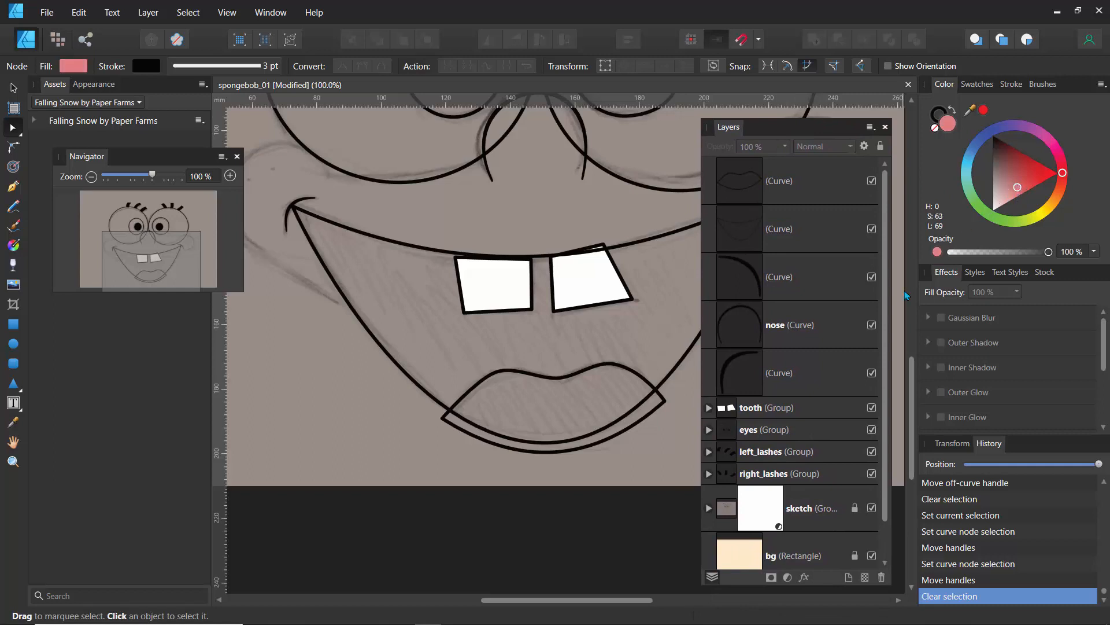
pyautogui.click(755, 201)
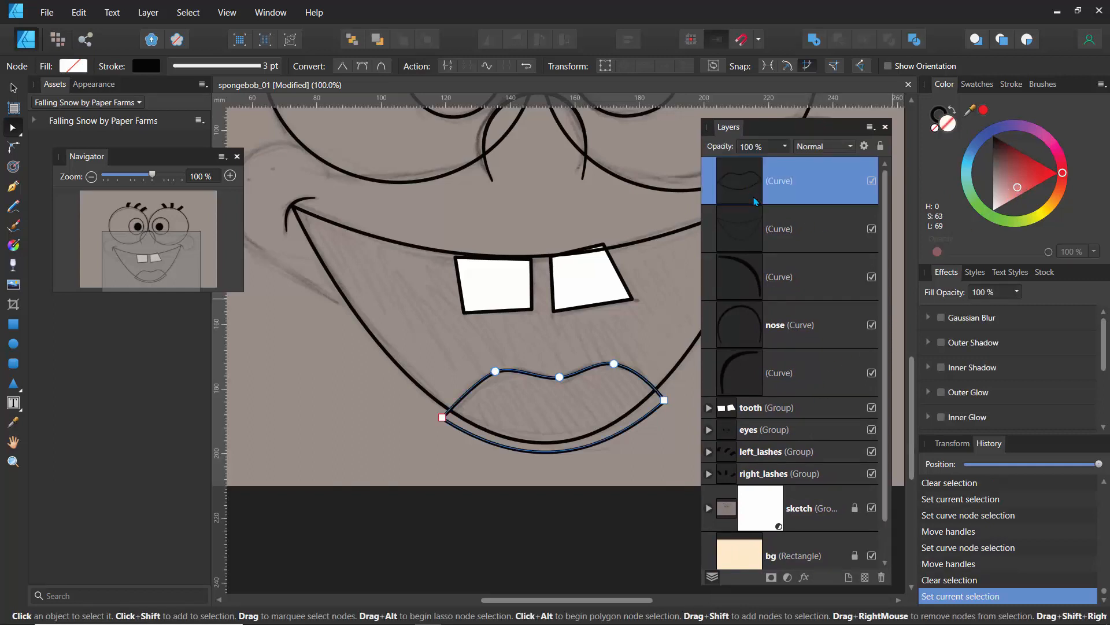
pyautogui.click(1005, 185)
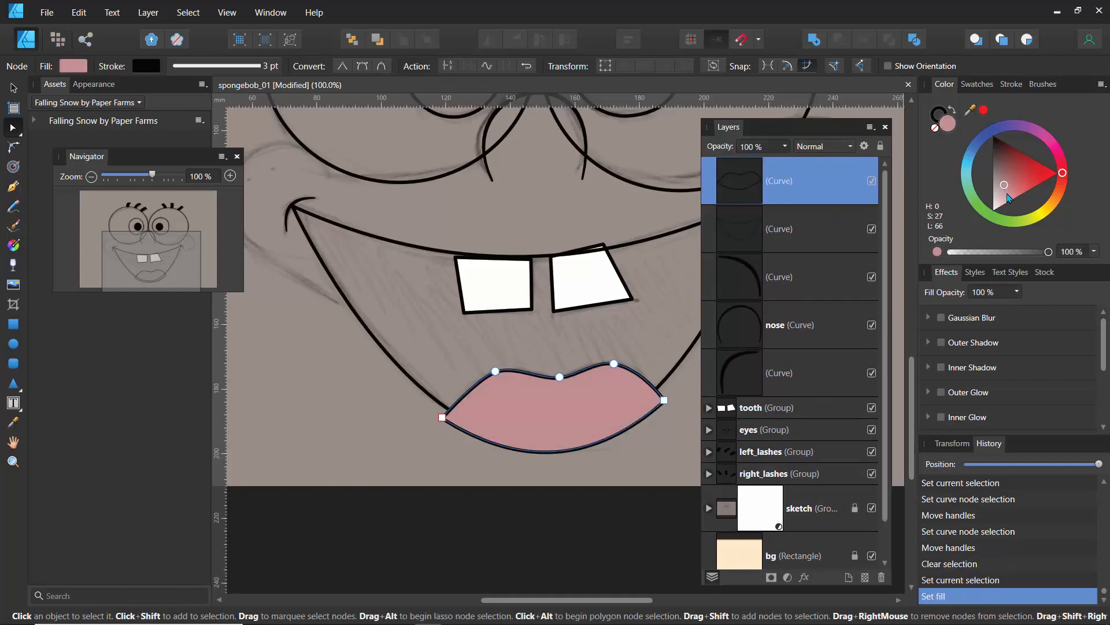
pyautogui.moveTo(1014, 194); pyautogui.dragTo(1019, 197)
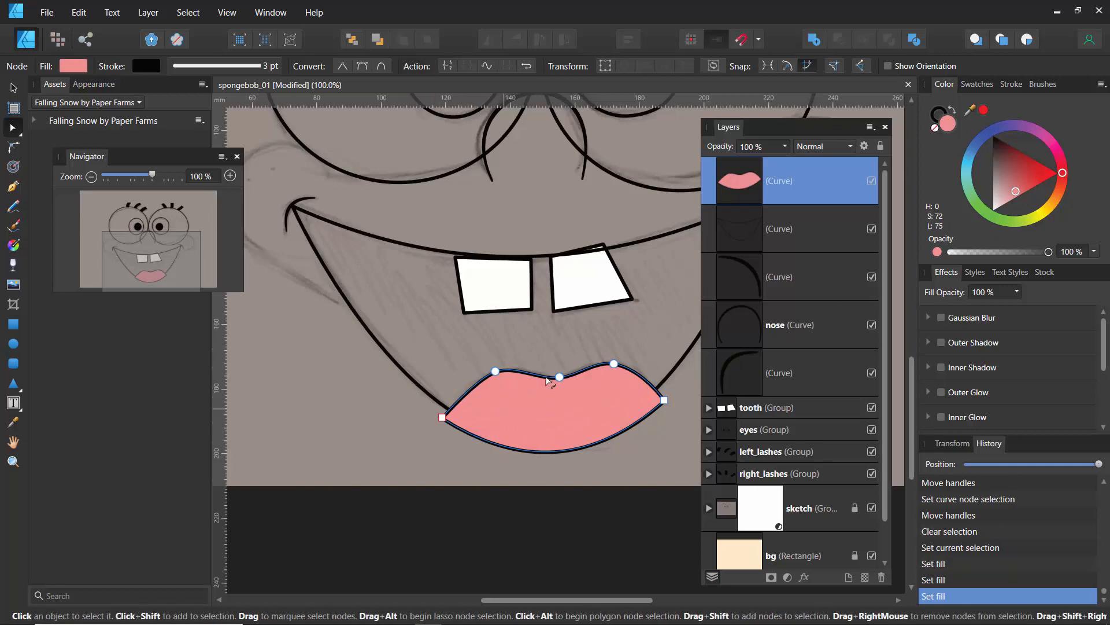
# Nest the pink tongue curve inside the mouth curve so the mouth outline clips it, and expand the mouth layer
pyautogui.click(749, 234)
pyautogui.click(745, 197)
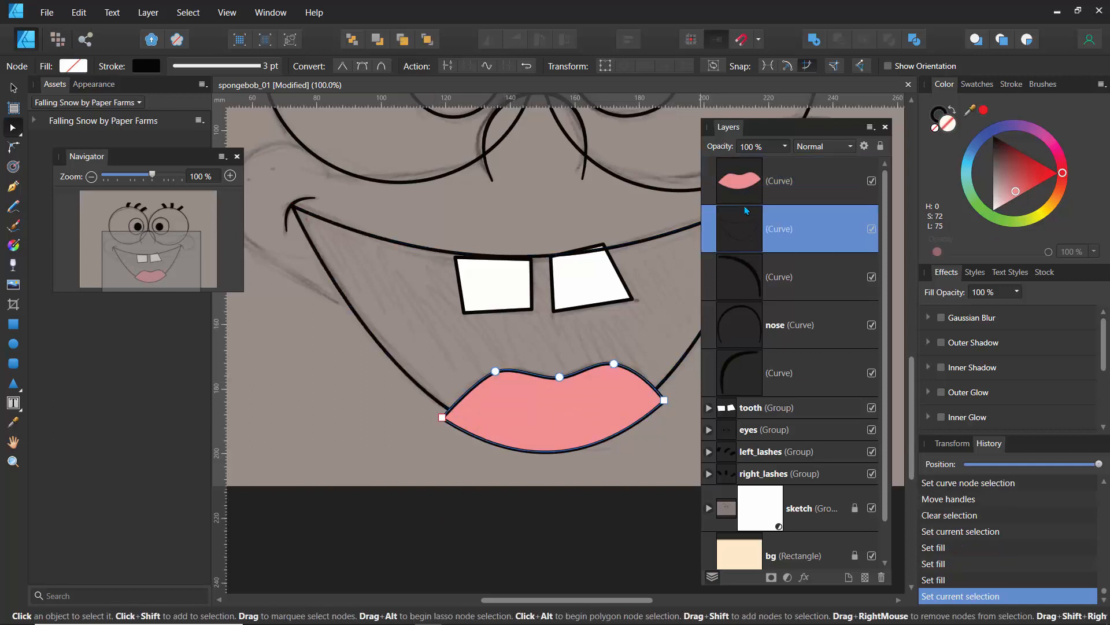
pyautogui.click(746, 222)
pyautogui.click(745, 202)
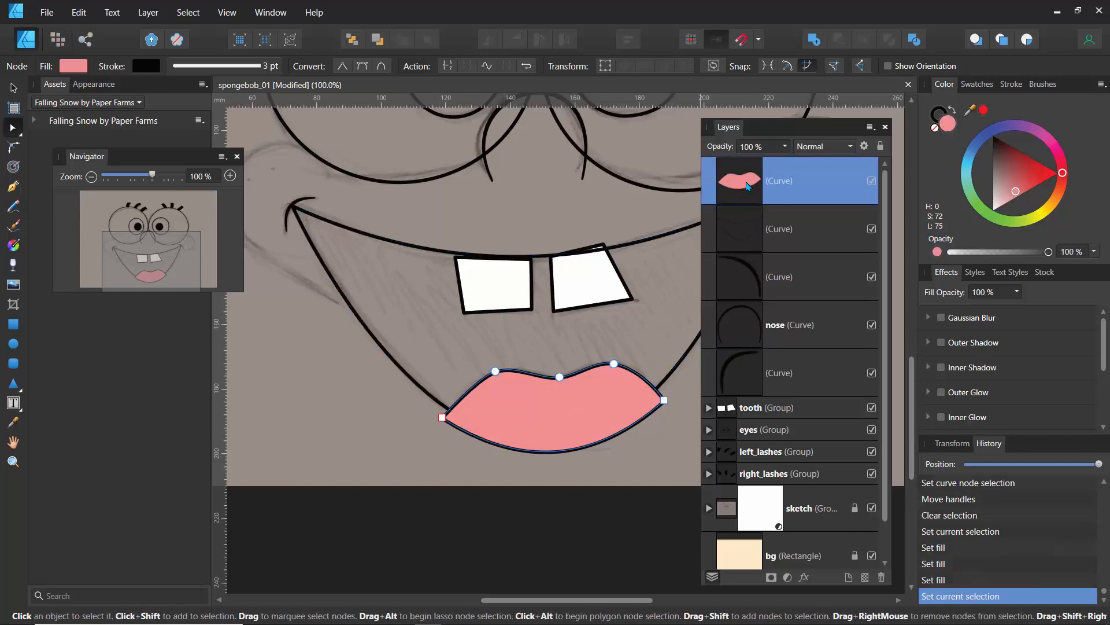
pyautogui.moveTo(749, 203); pyautogui.dragTo(768, 252)
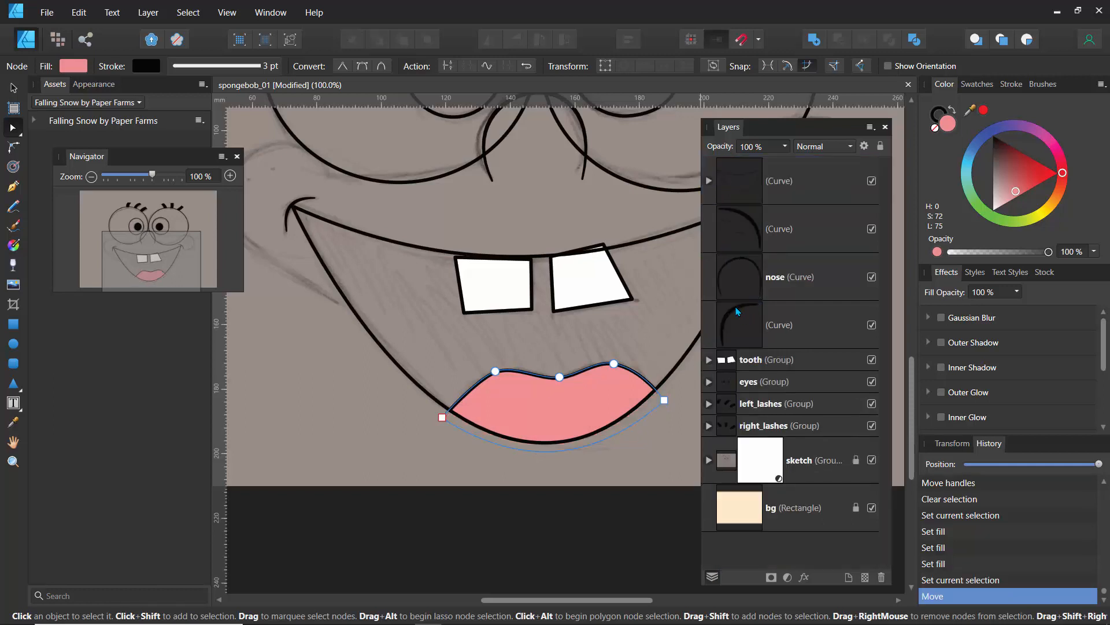
pyautogui.click(728, 191)
pyautogui.click(708, 180)
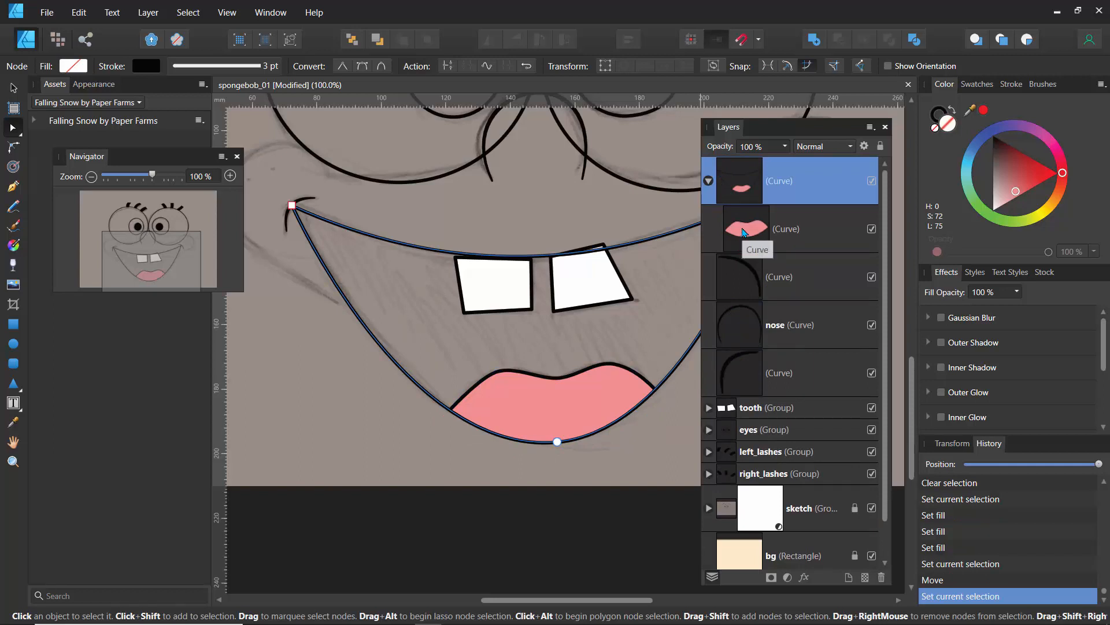
# Nudge the clipped tongue curve slightly down with the Move tool, and clear the selection
pyautogui.click(736, 237)
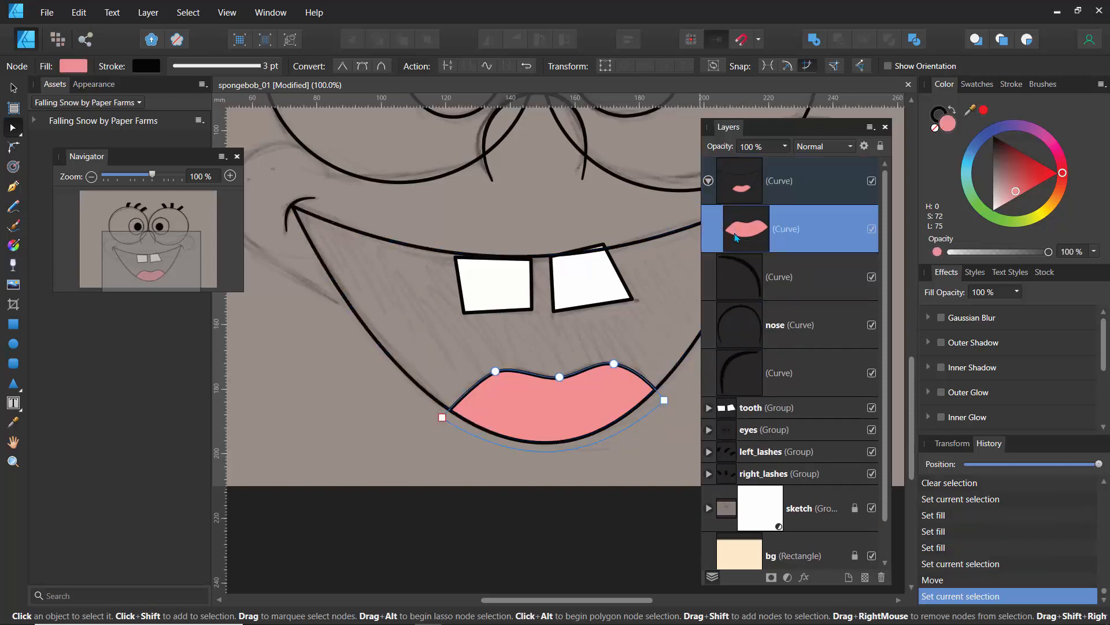
pyautogui.press('v')
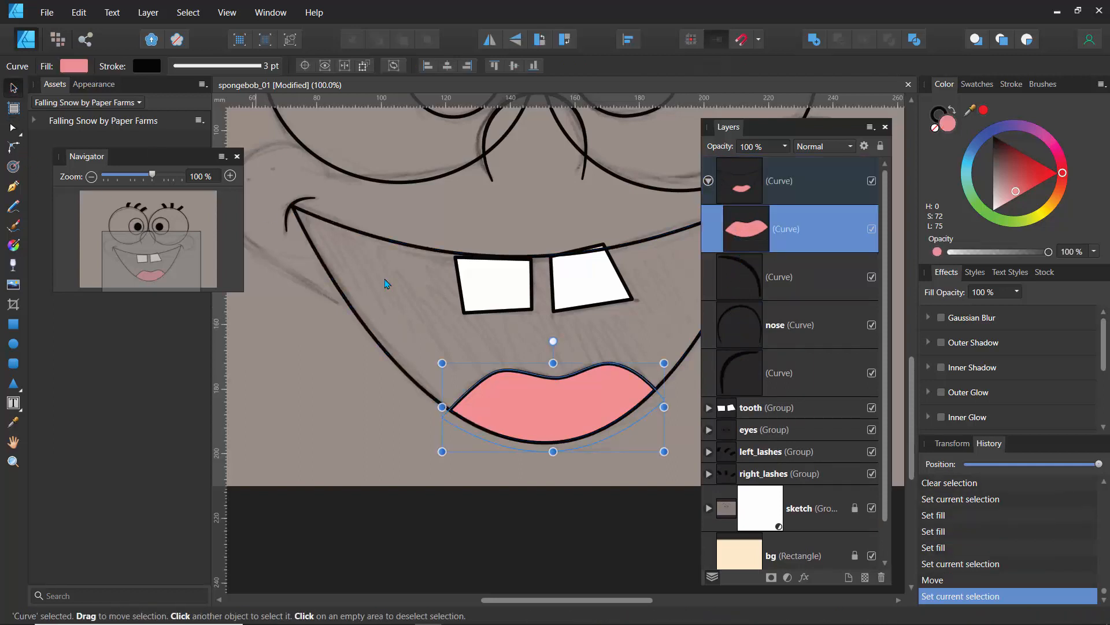
pyautogui.moveTo(557, 414)
pyautogui.mouseDown()
pyautogui.moveTo(496, 312)
pyautogui.moveTo(490, 415)
pyautogui.moveTo(509, 370)
pyautogui.moveTo(352, 220)
pyautogui.moveTo(474, 214)
pyautogui.moveTo(675, 336)
pyautogui.moveTo(519, 414)
pyautogui.moveTo(535, 367)
pyautogui.moveTo(574, 416)
pyautogui.moveTo(564, 428)
pyautogui.moveTo(557, 417)
pyautogui.mouseUp()
pyautogui.click(414, 447)
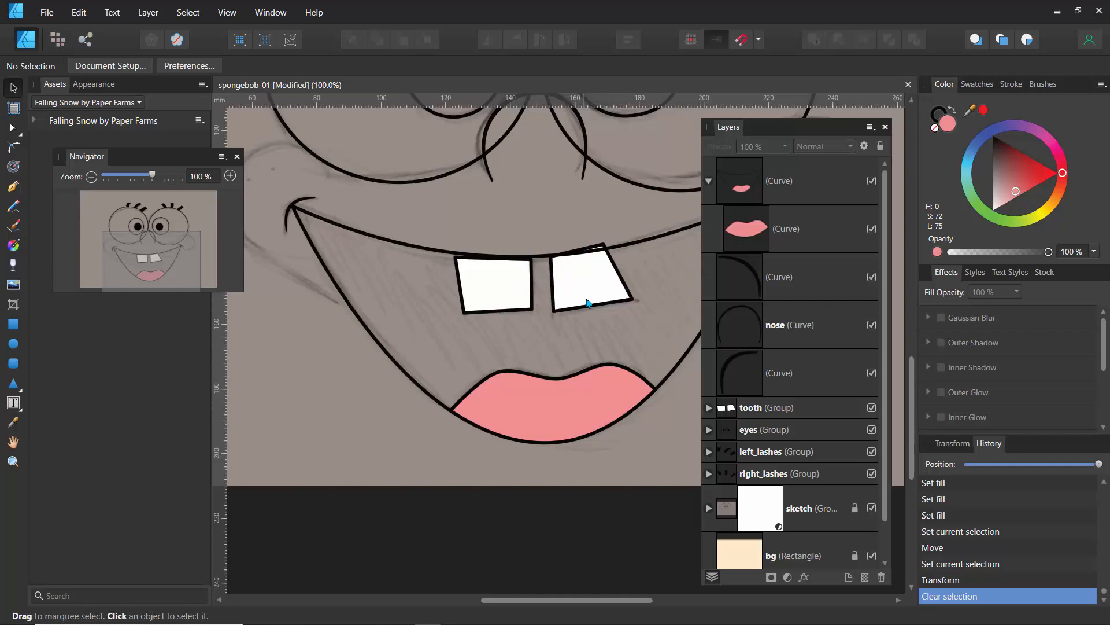
# Nest the tooth group inside the mouth curve above the tongue, and stretch the teeth slightly upward past the mouth's upper line
pyautogui.click(756, 413)
pyautogui.moveTo(756, 412); pyautogui.dragTo(744, 210)
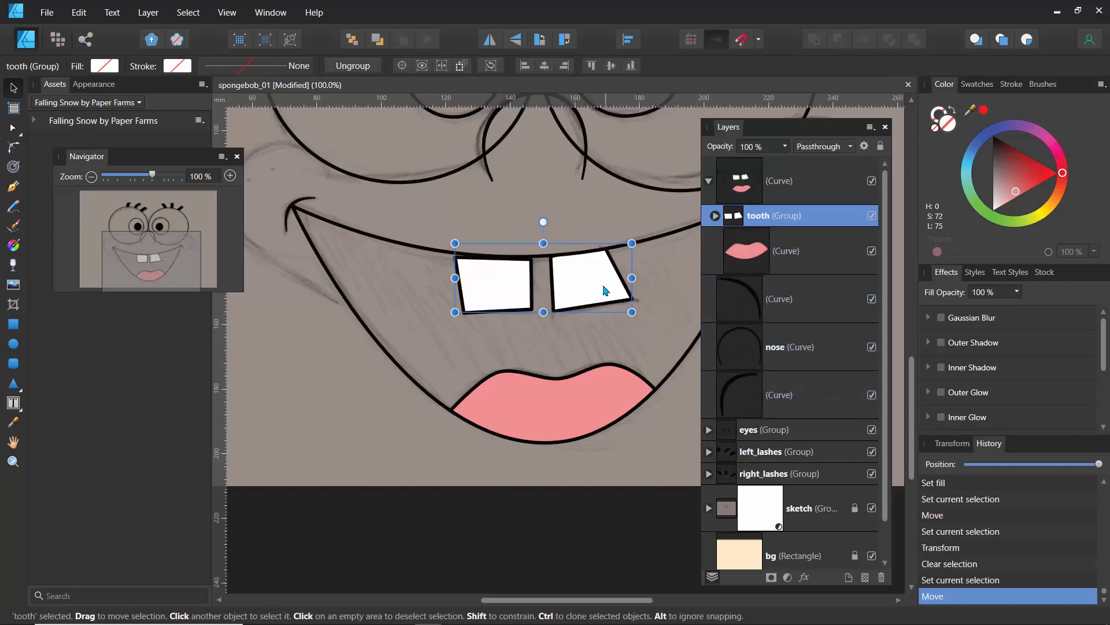
pyautogui.moveTo(591, 271)
pyautogui.mouseDown()
pyautogui.moveTo(595, 256)
pyautogui.moveTo(594, 272)
pyautogui.mouseUp()
pyautogui.moveTo(544, 301); pyautogui.dragTo(548, 312)
pyautogui.moveTo(586, 262); pyautogui.dragTo(602, 286)
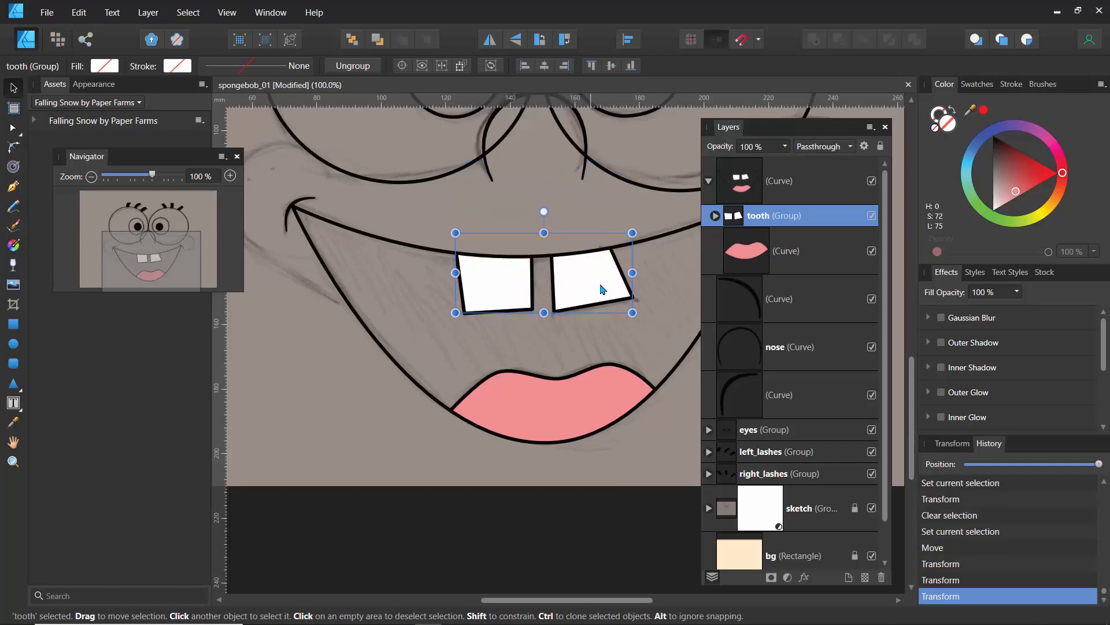
pyautogui.click(371, 416)
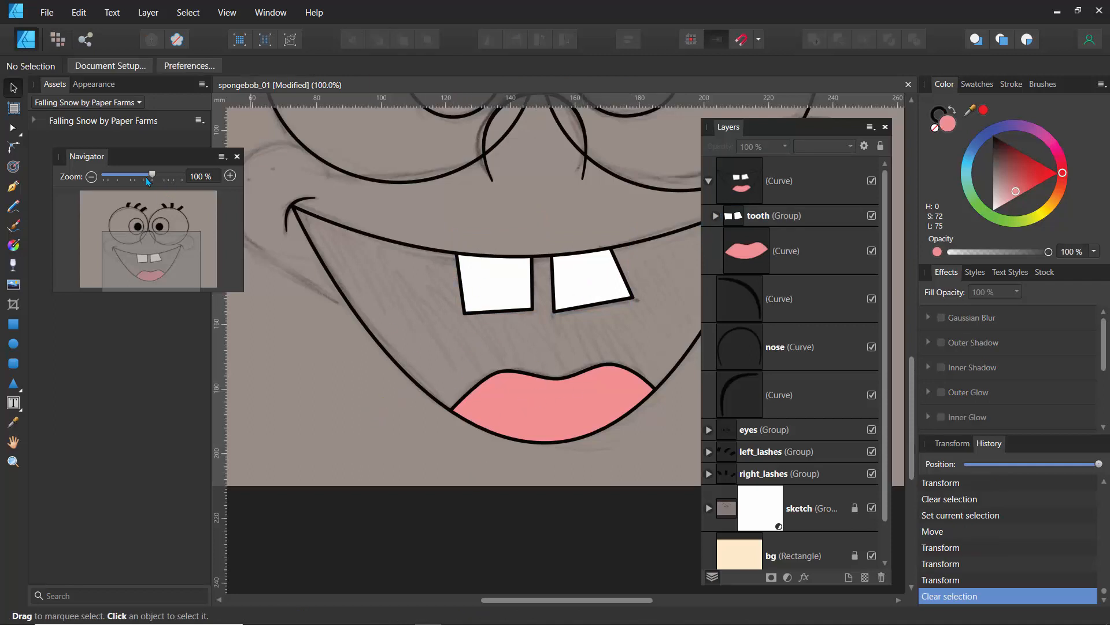
# Zoom out to about 63%, move the Layers panel clear of the drawing, and collapse the mouth curve layer
pyautogui.moveTo(153, 178); pyautogui.dragTo(124, 182)
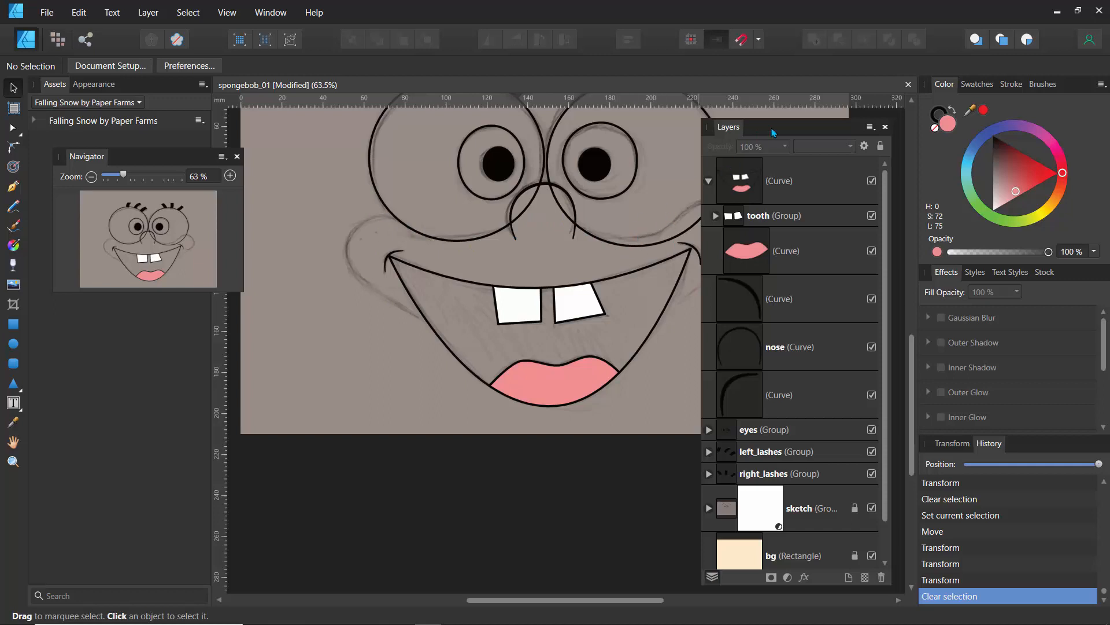
pyautogui.moveTo(772, 132); pyautogui.dragTo(851, 139)
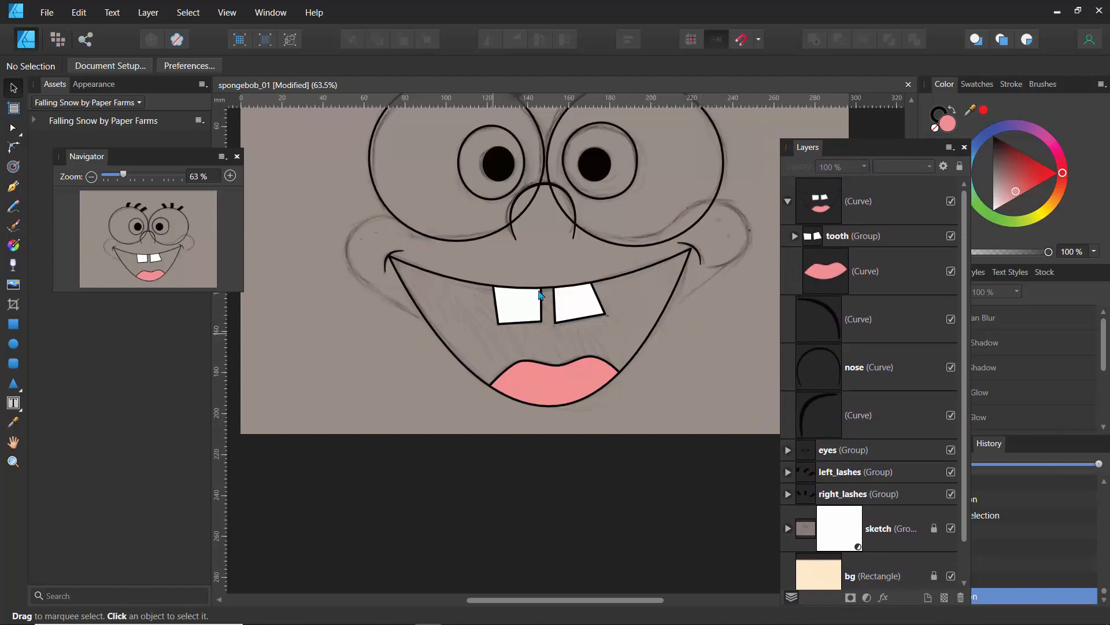
pyautogui.click(787, 202)
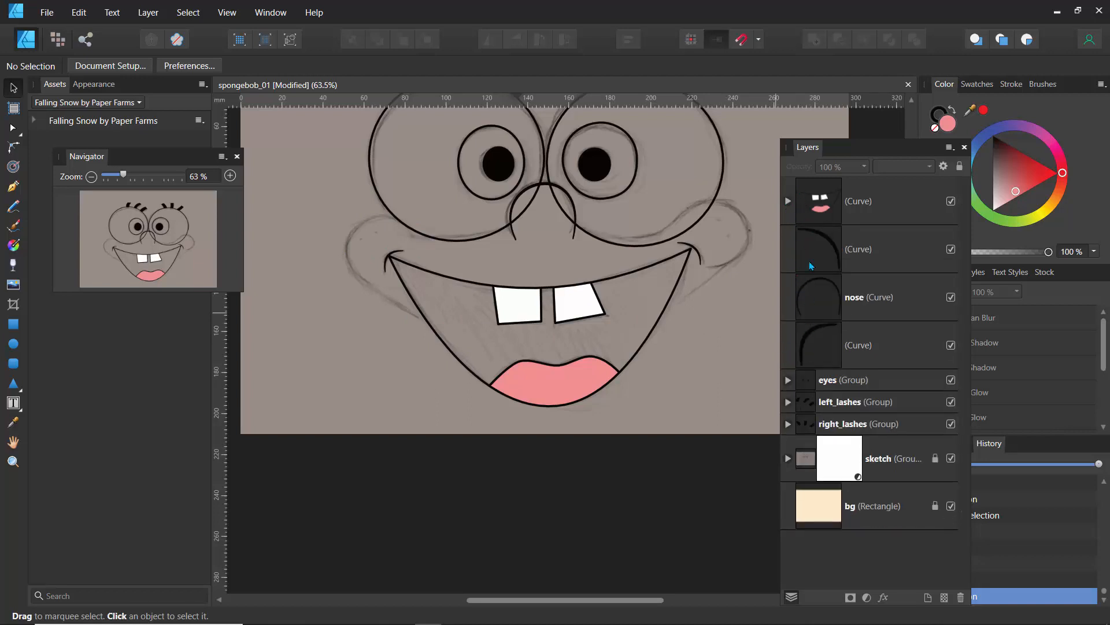
# Group the two mouth-corner wrinkle curves together with the nose curve
pyautogui.click(825, 253)
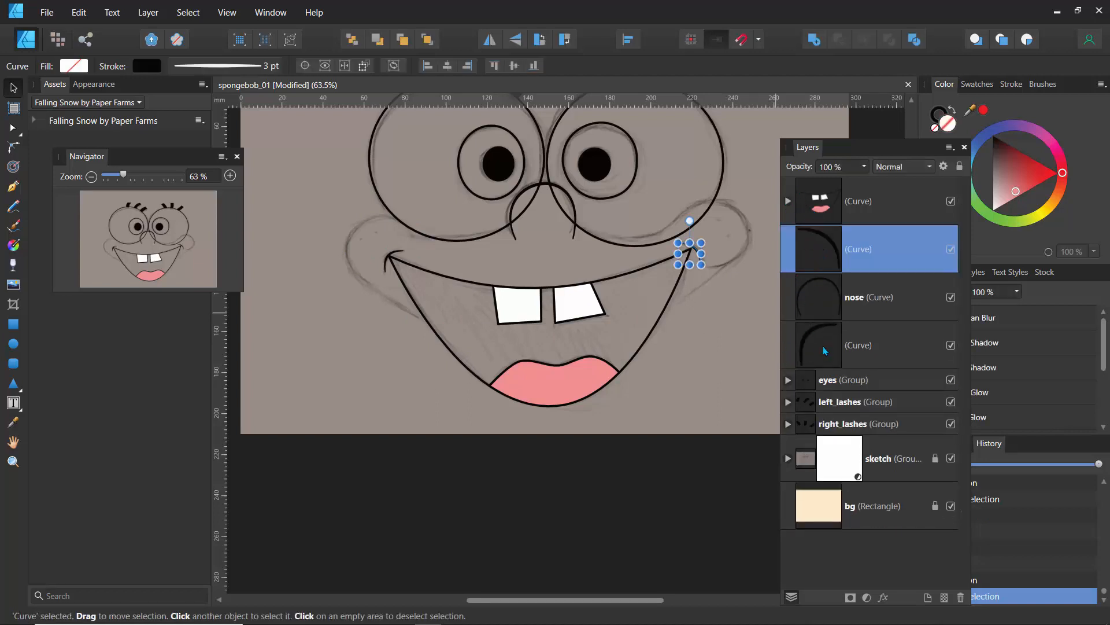
pyautogui.click(825, 351)
pyautogui.click(818, 245)
pyautogui.click(821, 351)
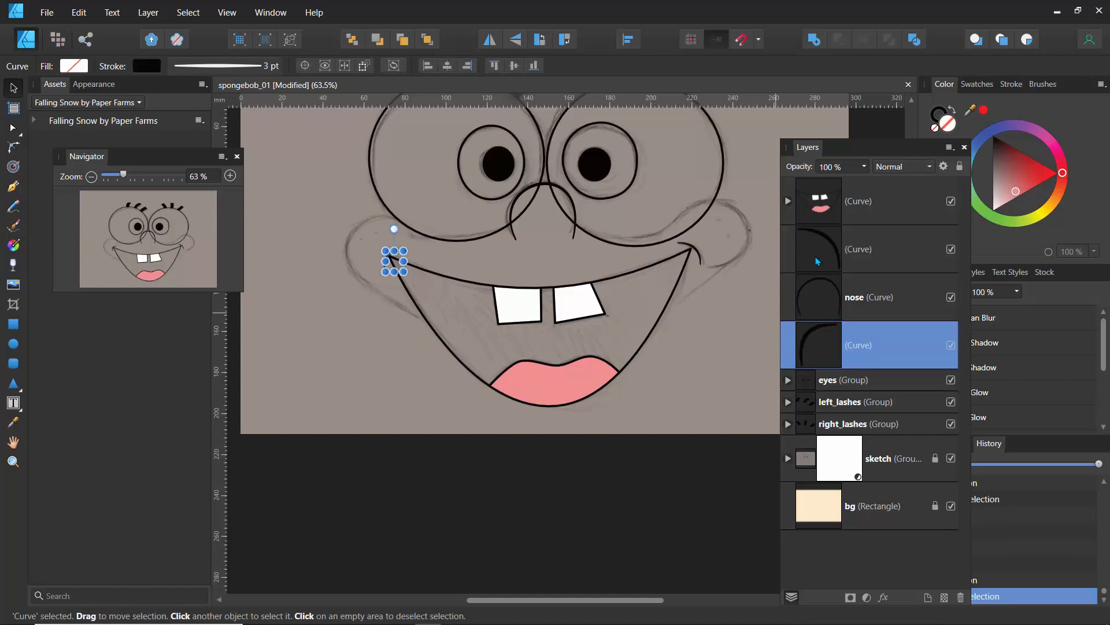
pyautogui.click(817, 261)
pyautogui.click(821, 326)
pyautogui.click(814, 255)
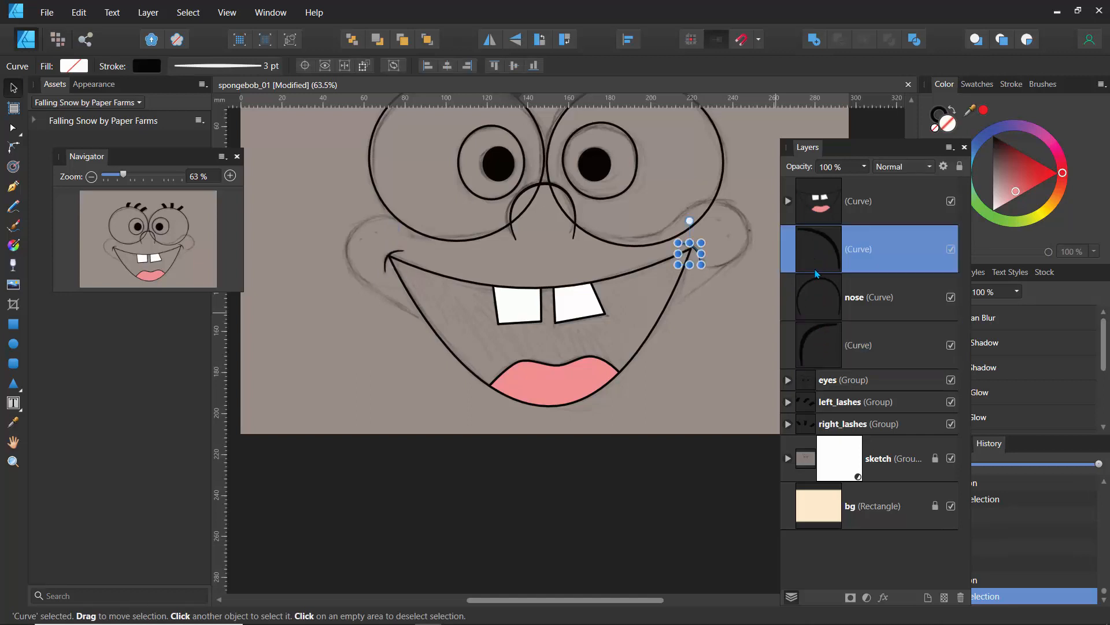
pyautogui.keyDown('shift'); pyautogui.click(820, 306); pyautogui.keyUp('shift')
pyautogui.keyDown('shift'); pyautogui.click(823, 347); pyautogui.keyUp('shift')
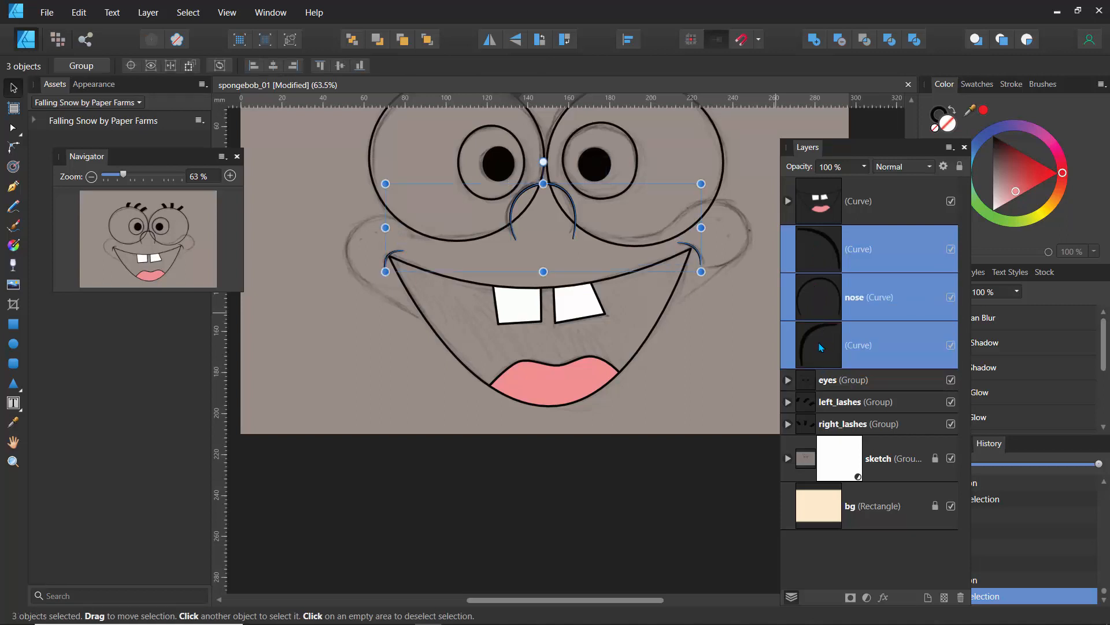
pyautogui.hotkey('ctrl', 'g')
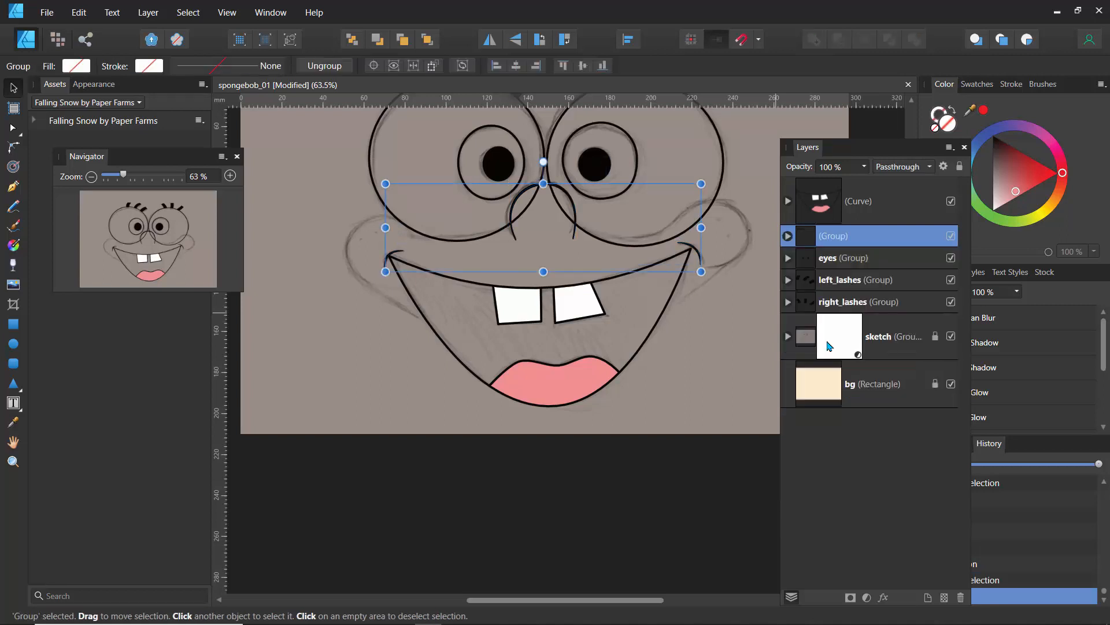
# Name the new group "nose and wrinkes"
pyautogui.doubleClick(842, 238)
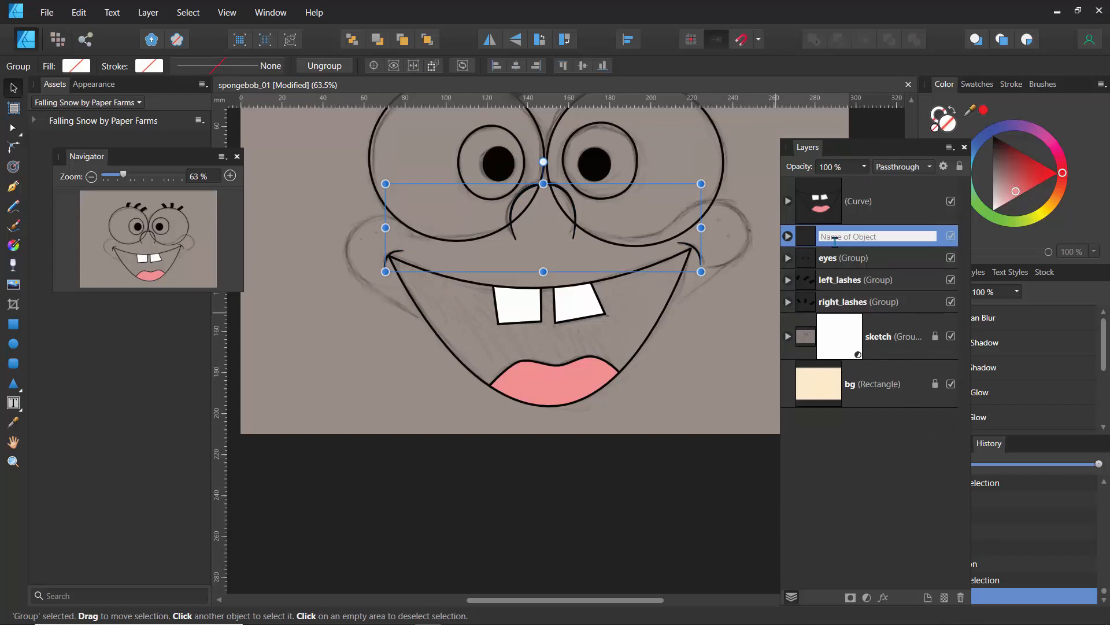
pyautogui.write('nose and wrinkes')
pyautogui.press('Return')
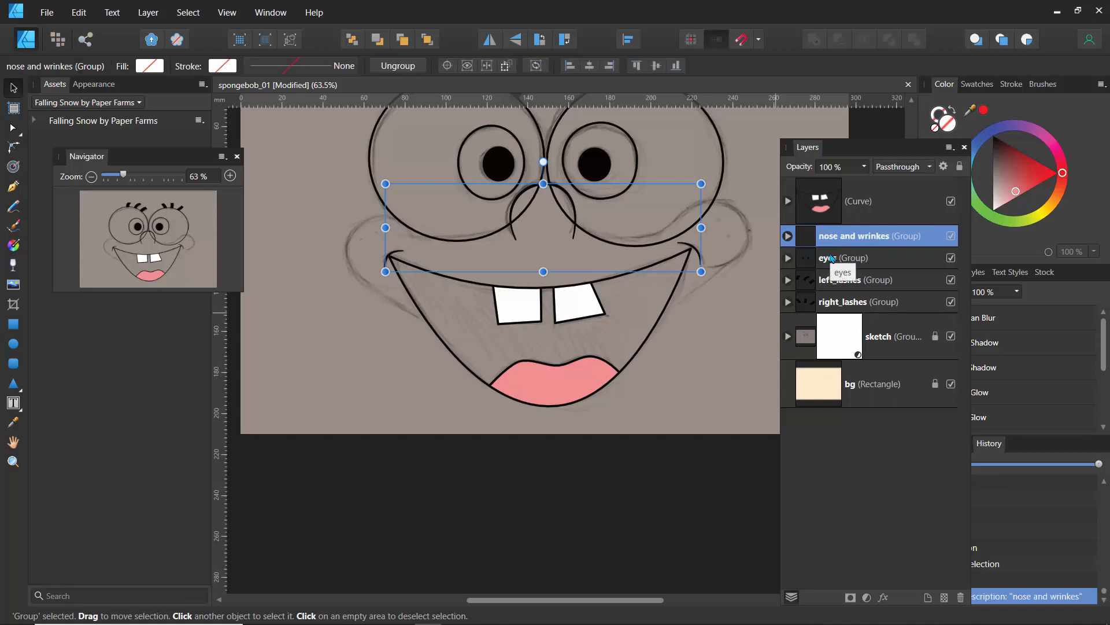
# Hide the right_lashes, left_lashes, eyes, nose and wrinkes, and mouth layers so only the sketch and background show, and clear the selection
pyautogui.click(951, 302)
pyautogui.click(951, 279)
pyautogui.click(951, 257)
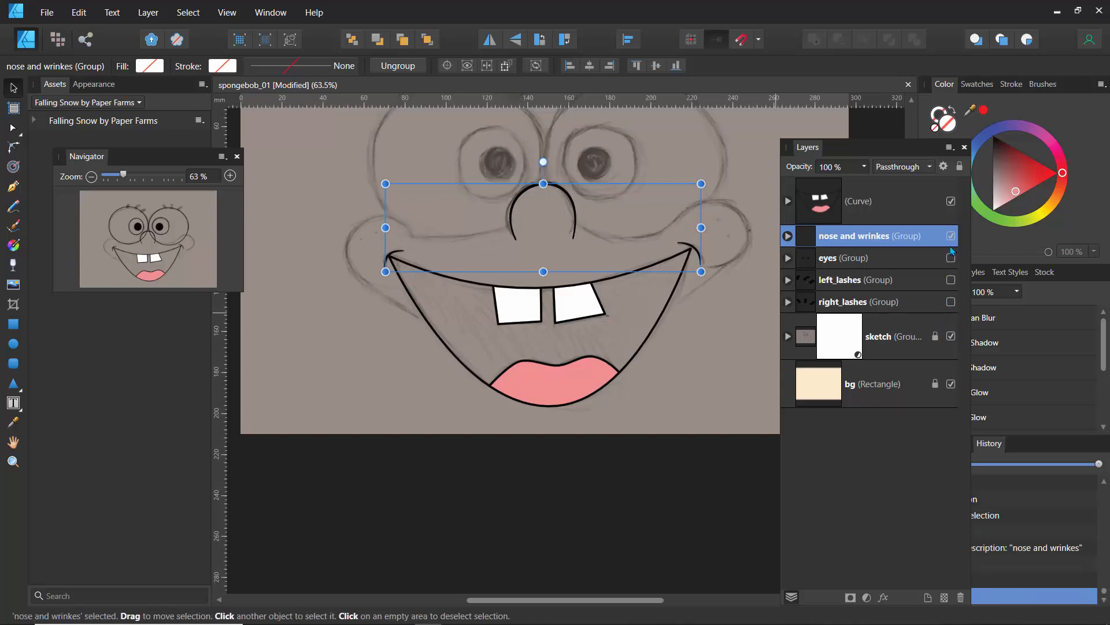
pyautogui.click(951, 235)
pyautogui.click(951, 203)
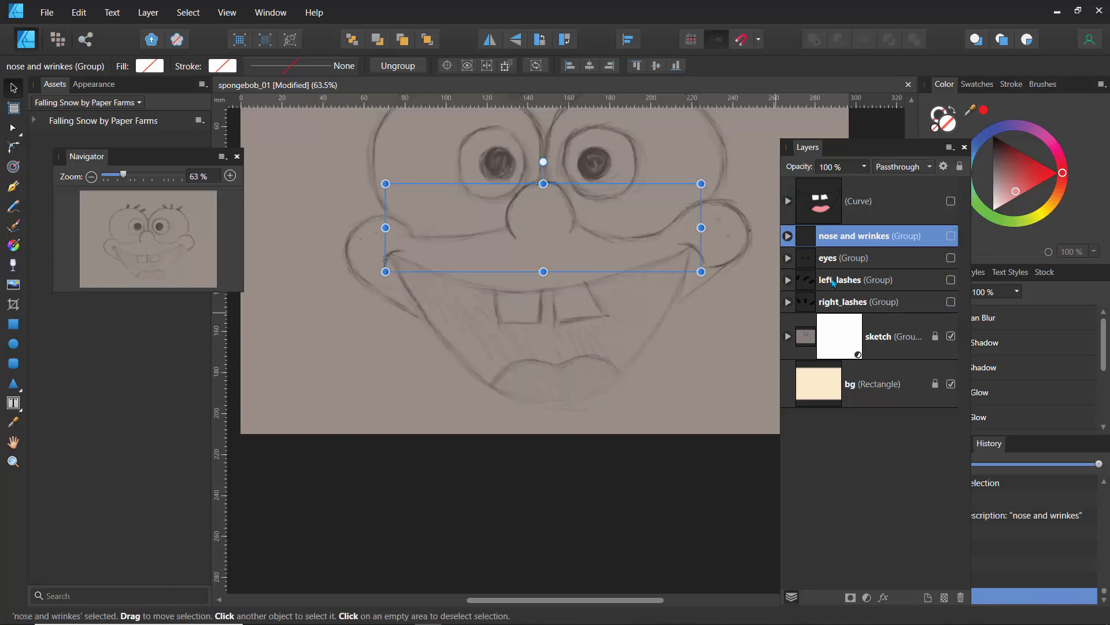
pyautogui.click(424, 345)
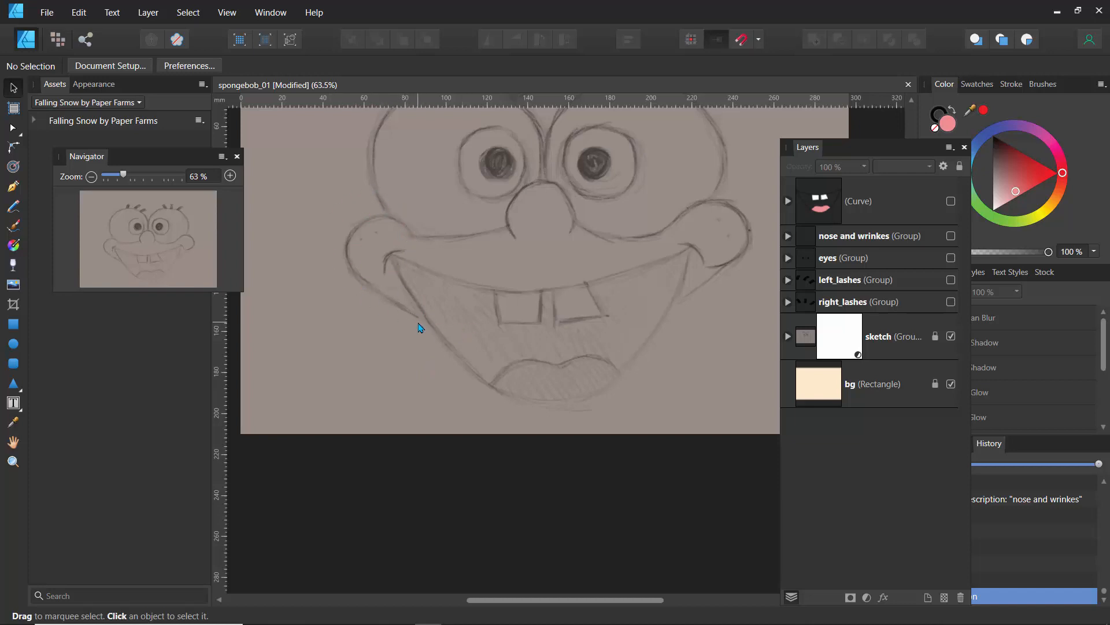
# Draw a straight Pen line from the upper inner end of the sketched left cheek to its lower end
pyautogui.press('p')
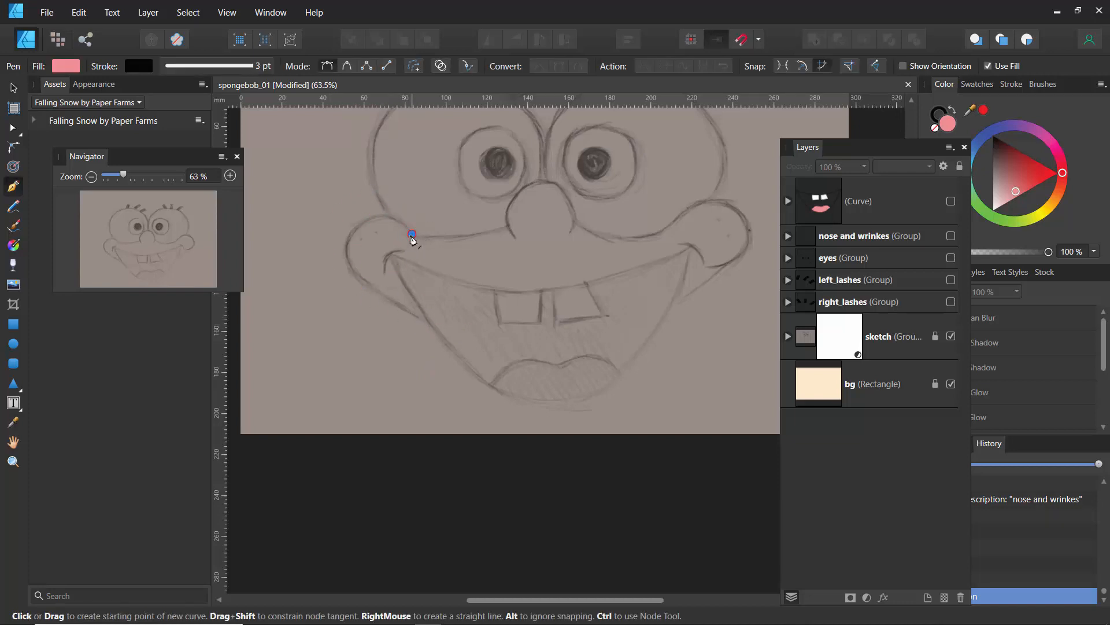
pyautogui.click(412, 234)
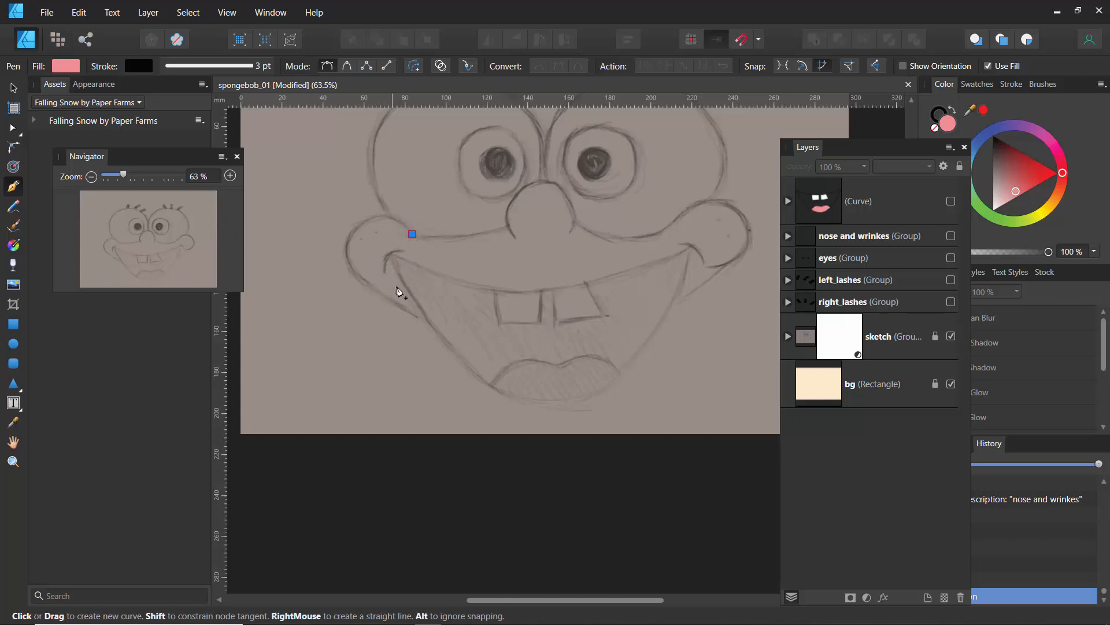
pyautogui.click(421, 315)
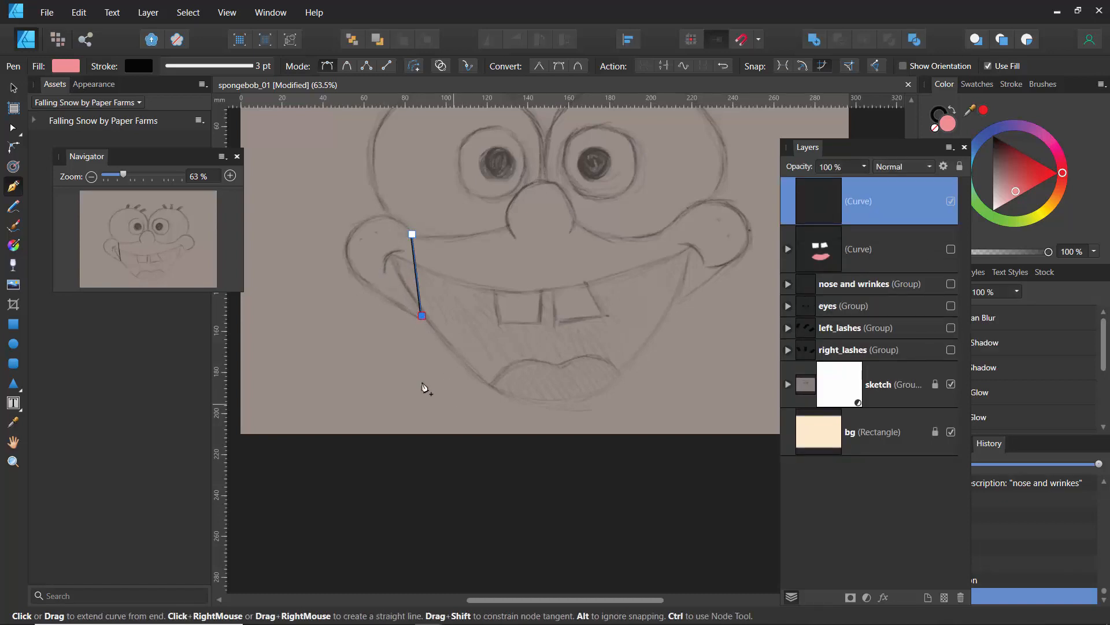
pyautogui.press('Escape')
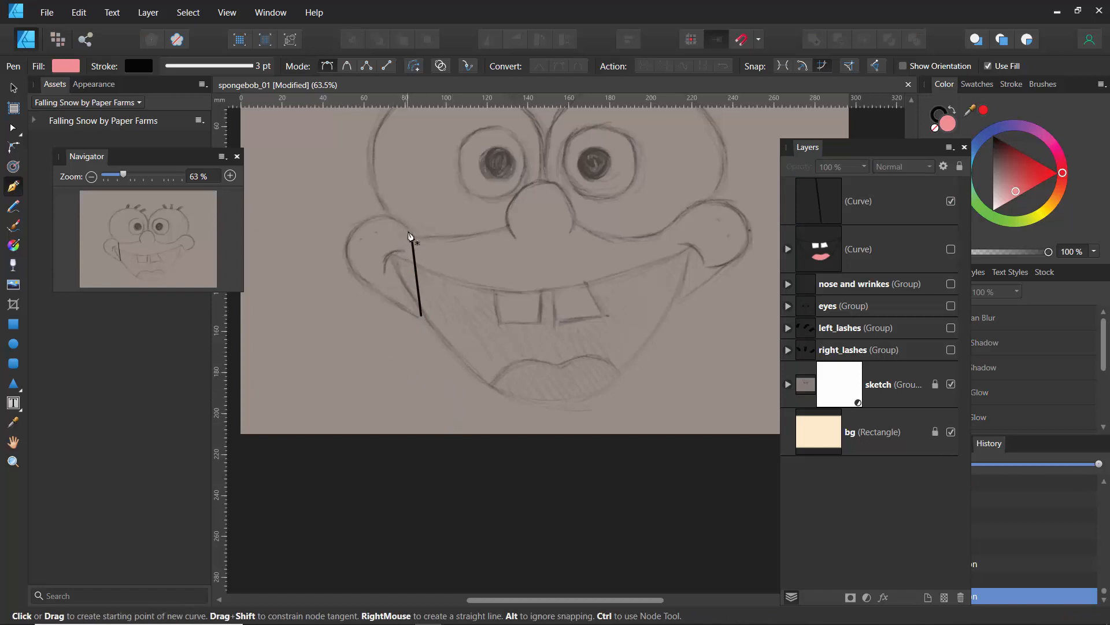
# Bend the line outward and adjust its handles and lower end node to follow the sketched left cheek outline
pyautogui.keyDown('ctrl'); pyautogui.click(417, 281); pyautogui.keyUp('ctrl')
pyautogui.keyDown('ctrl'); pyautogui.click(414, 289); pyautogui.keyUp('ctrl')
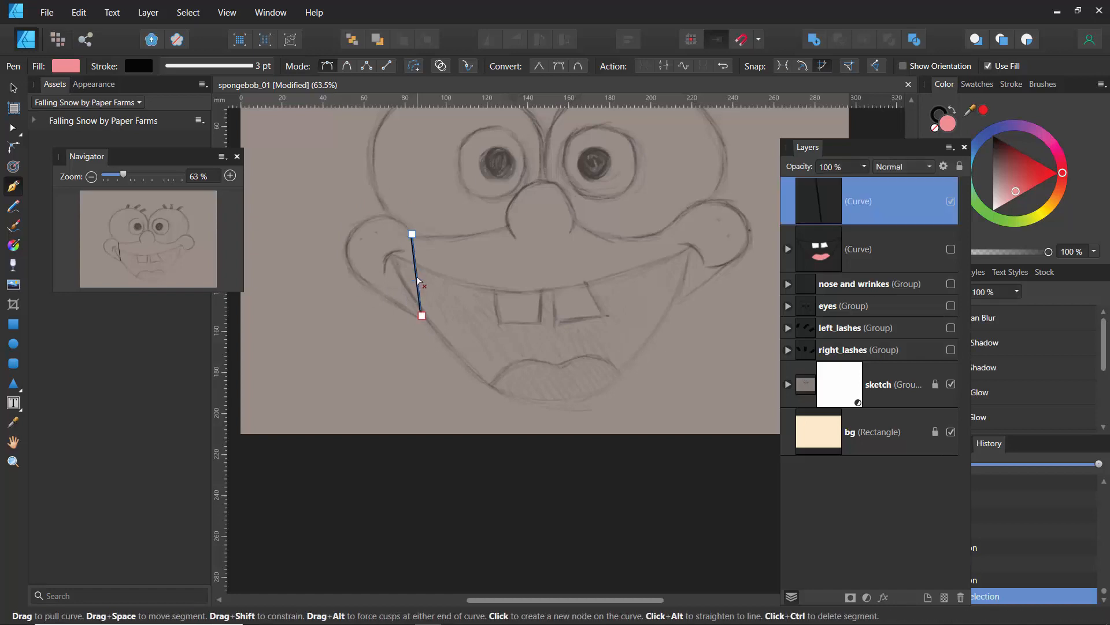
pyautogui.moveTo(415, 274); pyautogui.dragTo(360, 172)
pyautogui.click(411, 235)
pyautogui.moveTo(330, 266); pyautogui.dragTo(291, 278)
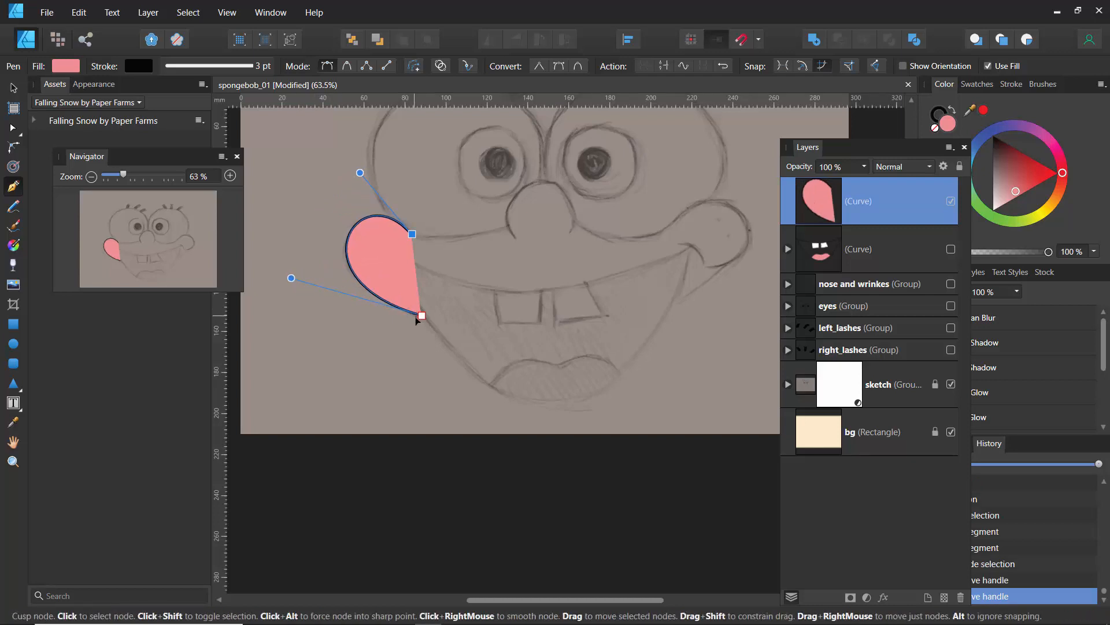
pyautogui.moveTo(422, 315); pyautogui.dragTo(429, 318)
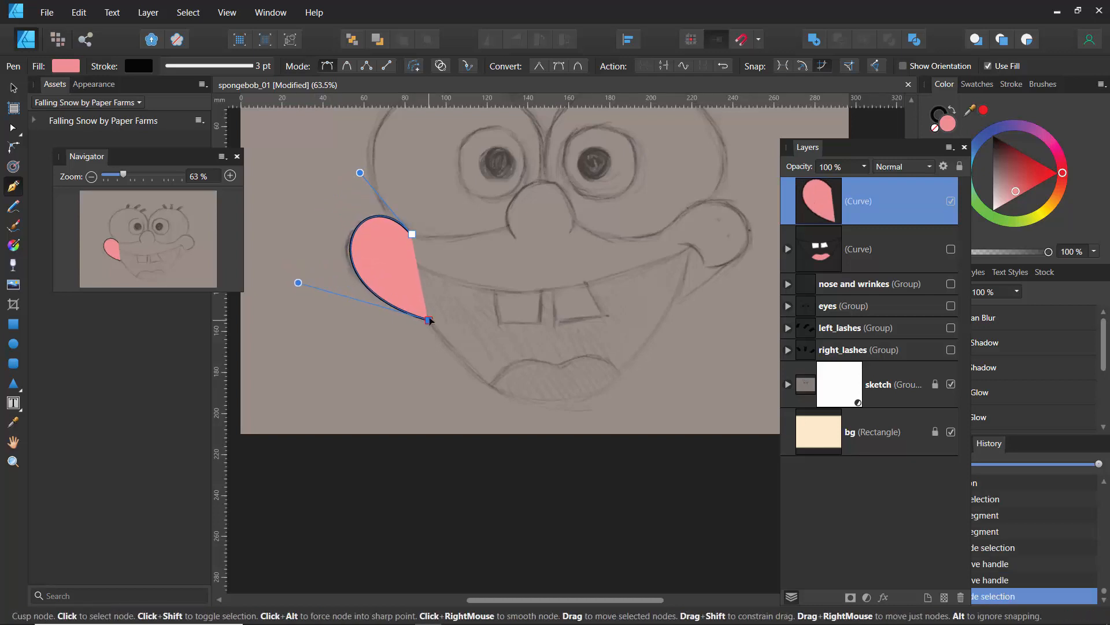
pyautogui.moveTo(359, 172); pyautogui.dragTo(355, 175)
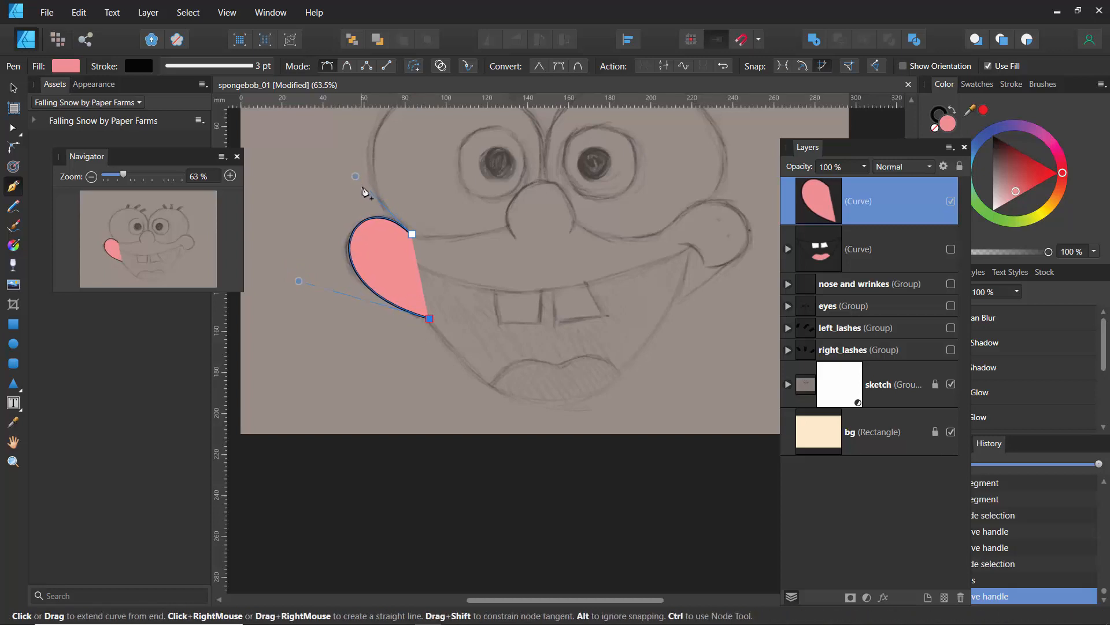
# Remove the fill from the left cheek curve and deselect it
pyautogui.press('/')
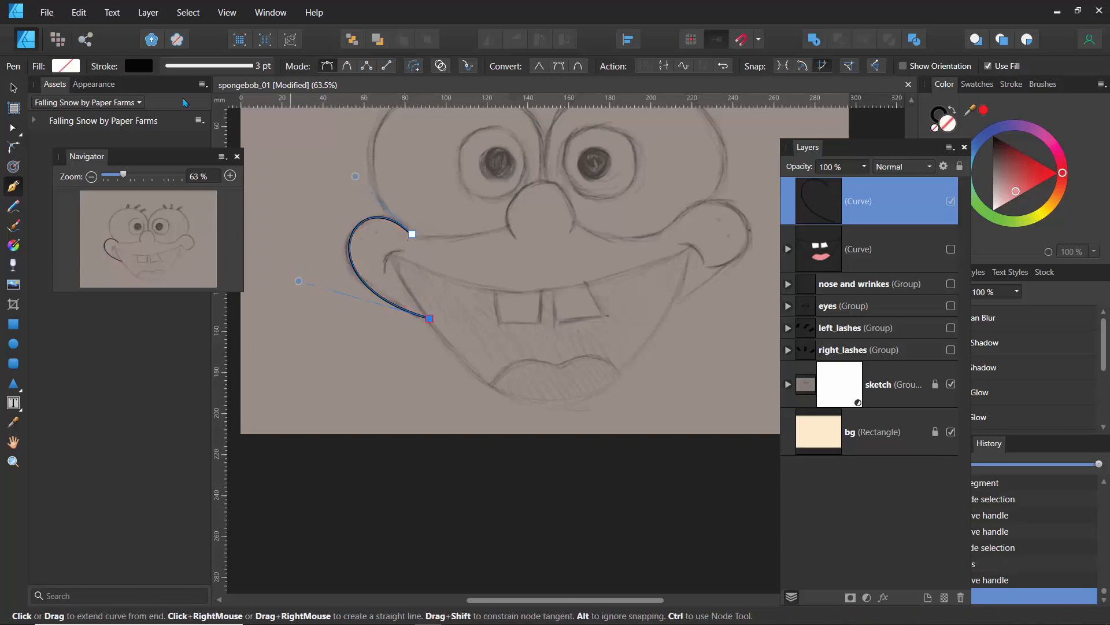
pyautogui.click(64, 67)
pyautogui.moveTo(123, 176); pyautogui.dragTo(137, 176)
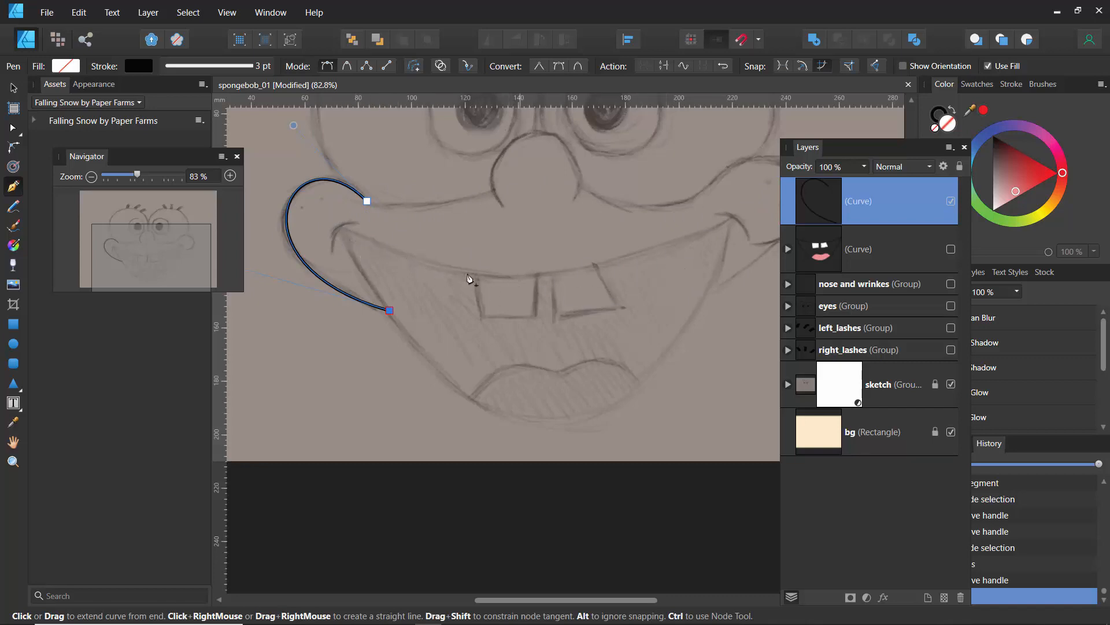
pyautogui.press('ctrl')
pyautogui.keyDown('ctrl'); pyautogui.click(282, 168); pyautogui.keyUp('ctrl')
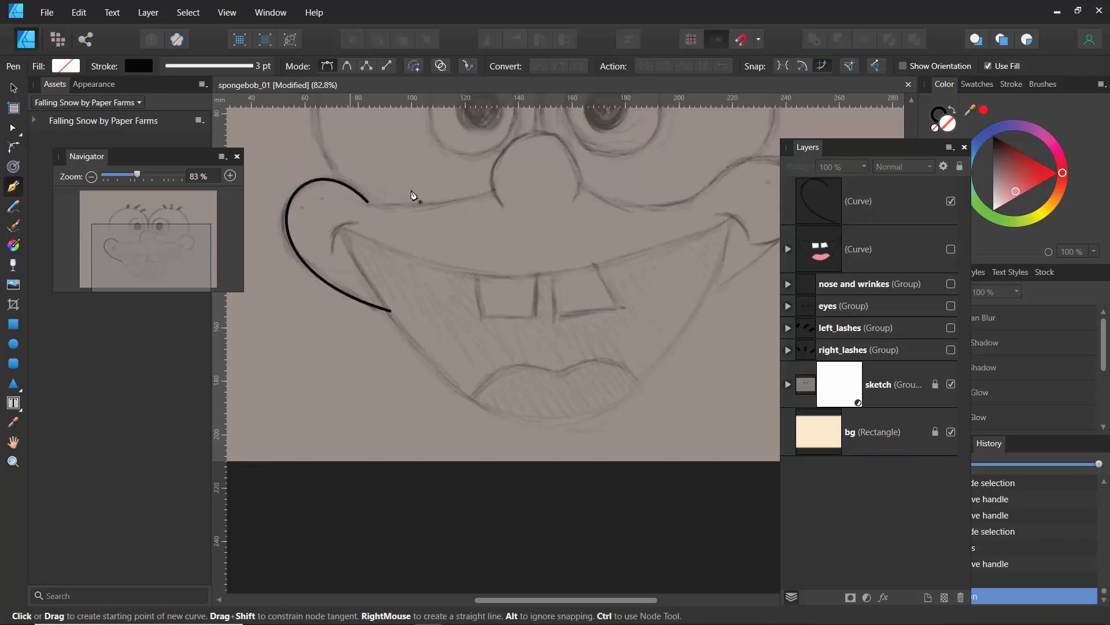
# Duplicate the left cheek curve and move the Layers panel clear of the History list
pyautogui.press('space')
pyautogui.moveTo(723, 254); pyautogui.dragTo(549, 292)
pyautogui.moveTo(443, 282); pyautogui.dragTo(563, 283)
pyautogui.moveTo(499, 270); pyautogui.dragTo(543, 266)
pyautogui.press('ctrl')
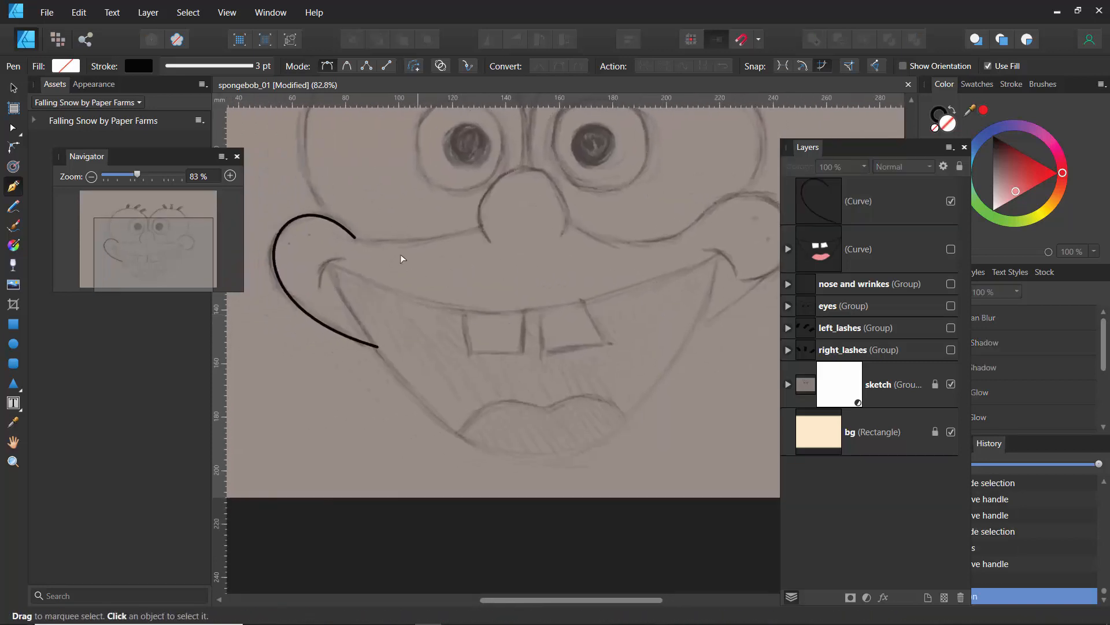
pyautogui.keyDown('ctrl'); pyautogui.click(353, 234); pyautogui.keyUp('ctrl')
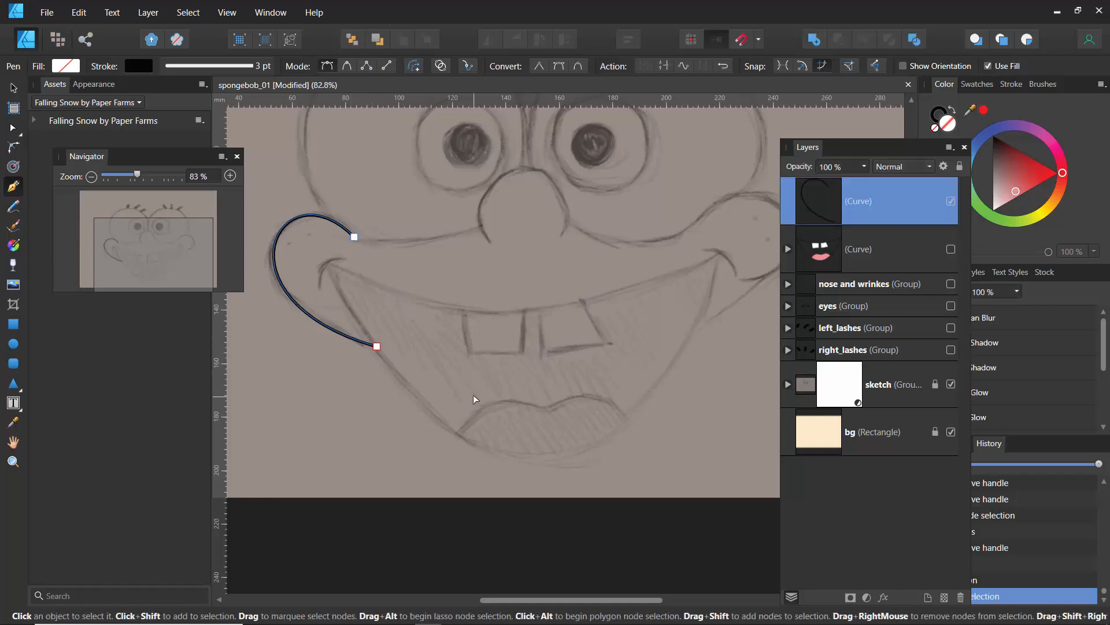
pyautogui.hotkey('ctrl', 'j')
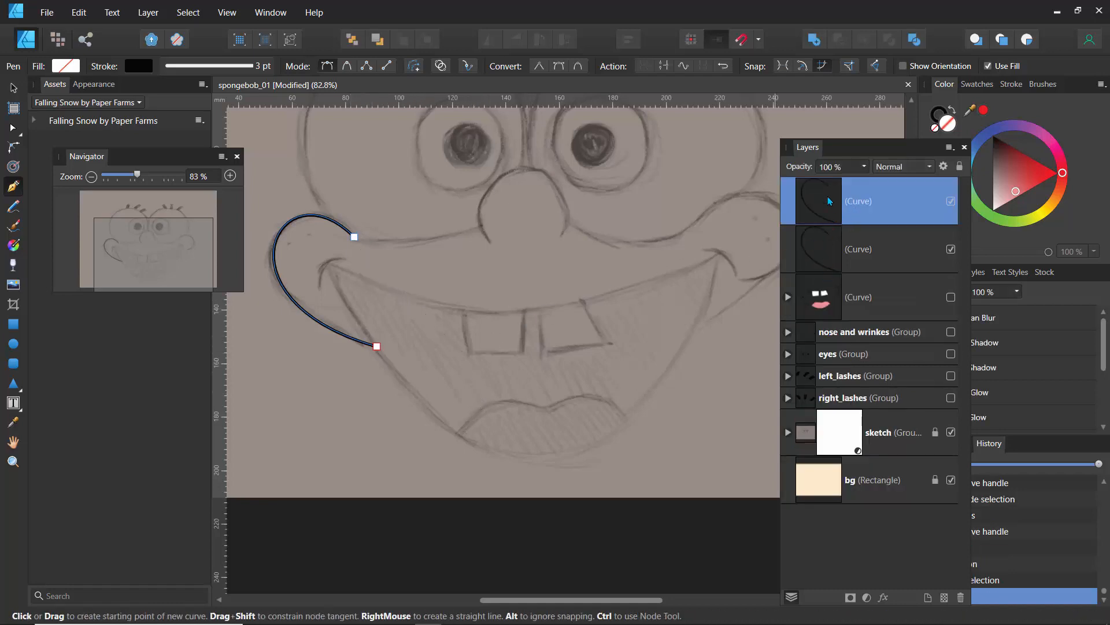
pyautogui.moveTo(822, 97); pyautogui.dragTo(831, 120)
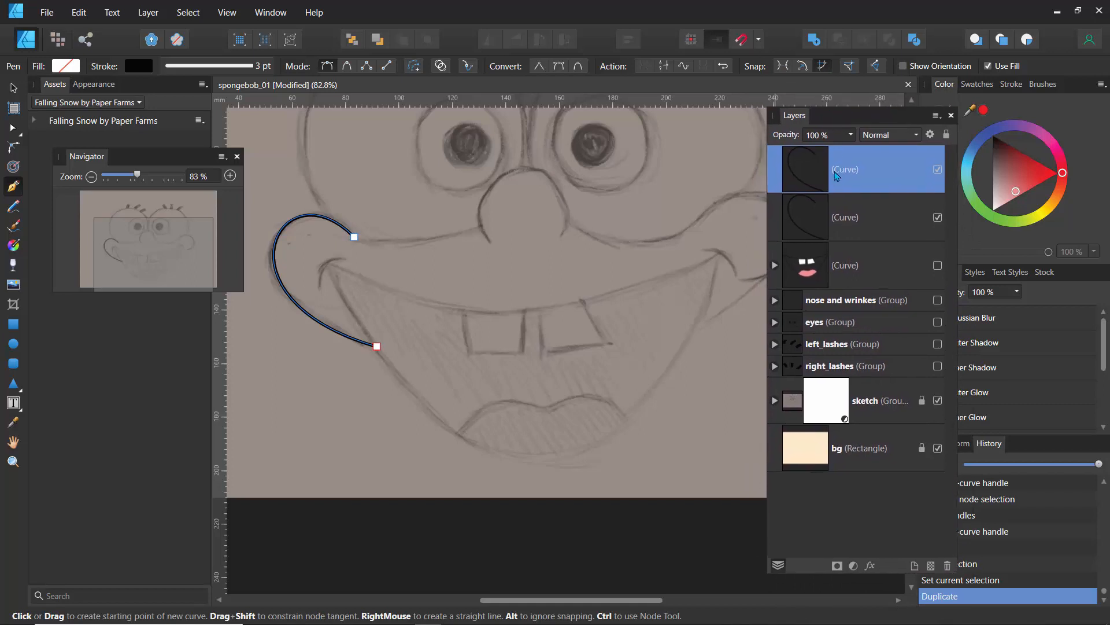
# Flip the duplicated cheek curve horizontally and move it across to the right cheek, level with the original
pyautogui.click(13, 89)
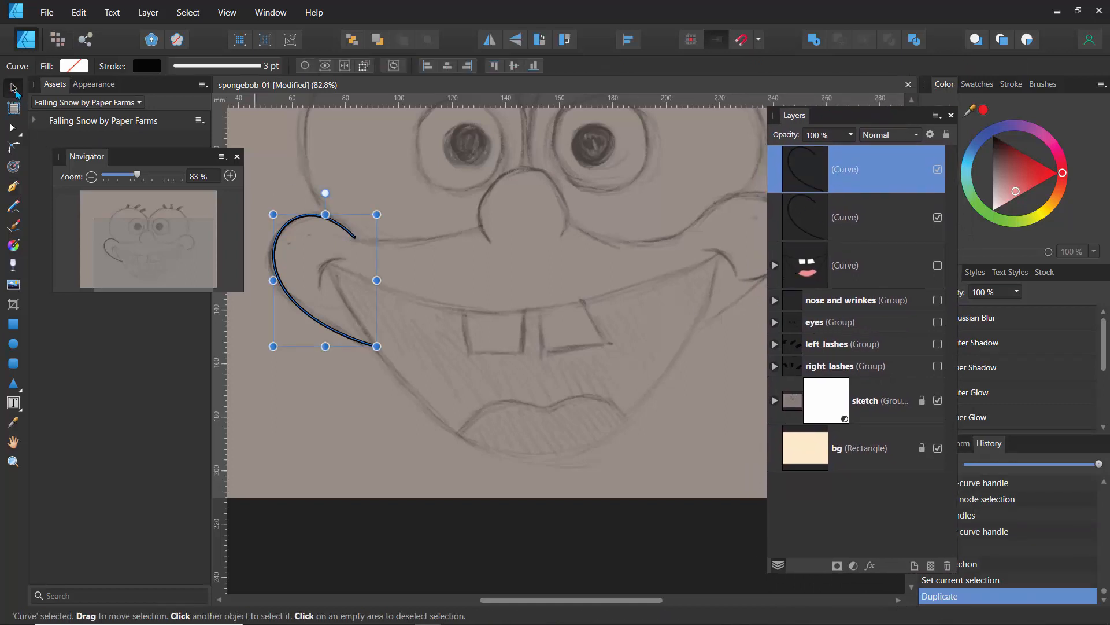
pyautogui.click(491, 42)
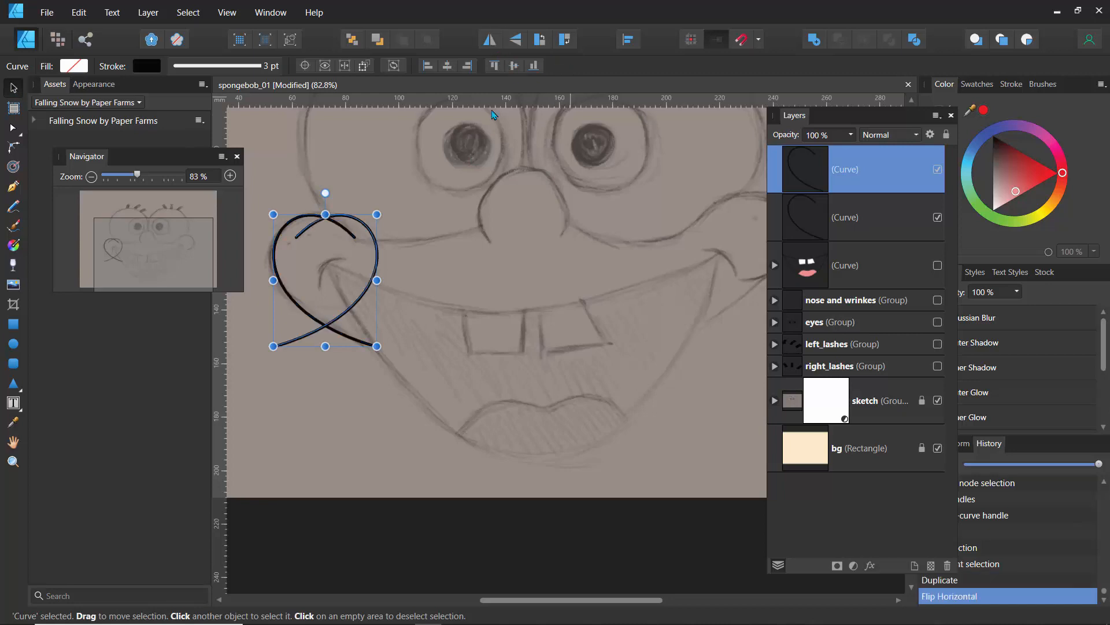
pyautogui.moveTo(338, 274); pyautogui.dragTo(725, 287)
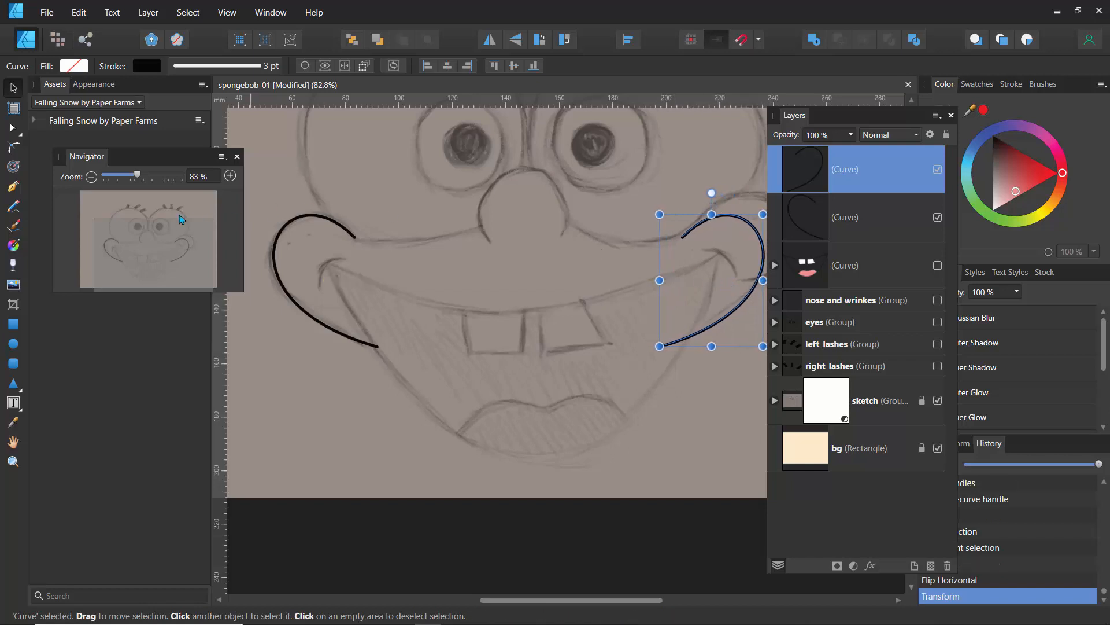
# Add horizontal guides at cheek height and draw a three-node Pen line between the cheek curves' inner ends, peaking inside the nose
pyautogui.moveTo(137, 176); pyautogui.dragTo(124, 179)
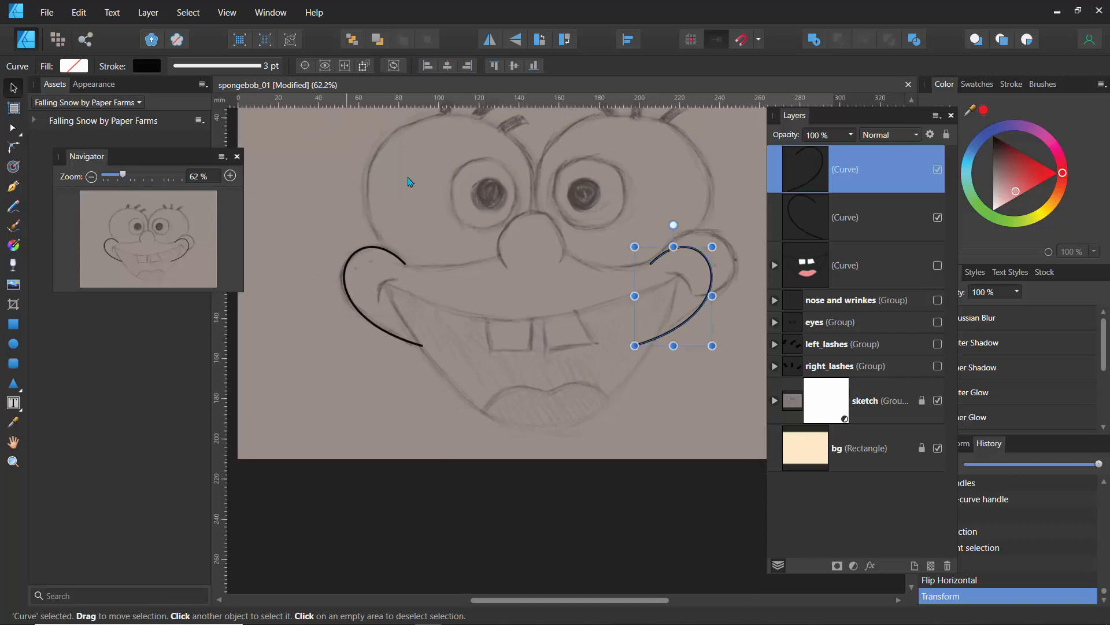
pyautogui.moveTo(467, 103); pyautogui.dragTo(458, 246)
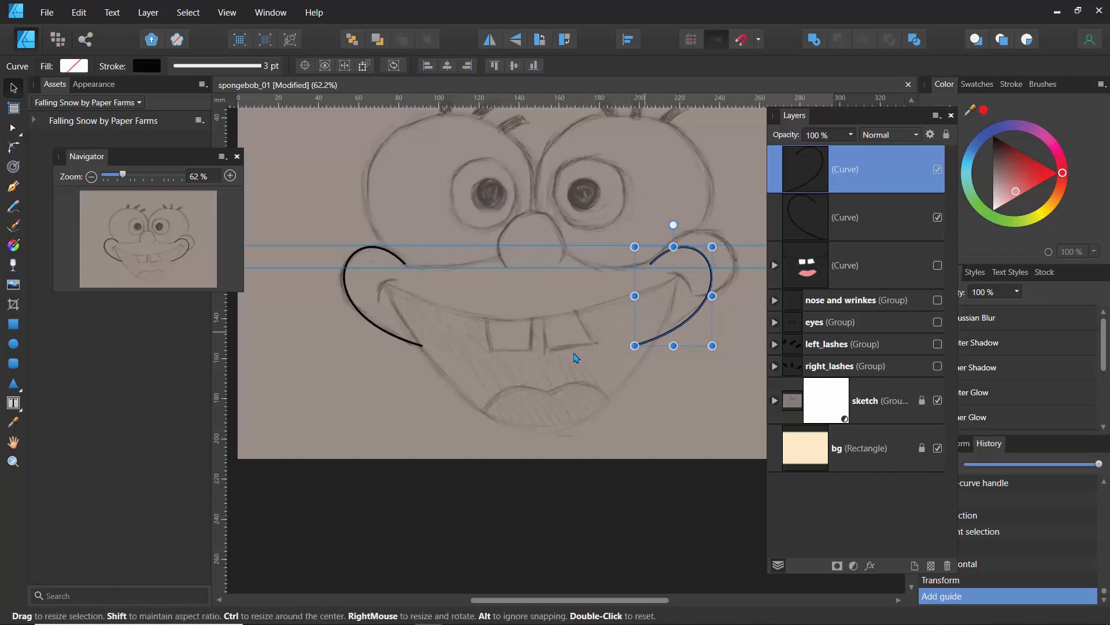
pyautogui.press('p')
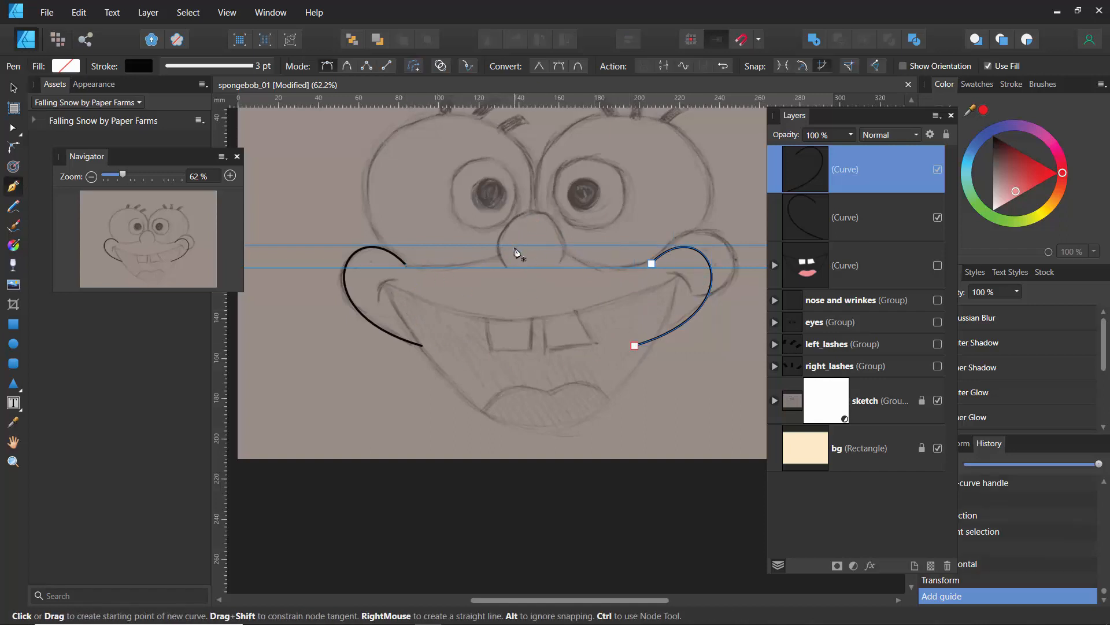
pyautogui.keyDown('ctrl'); pyautogui.click(331, 348); pyautogui.keyUp('ctrl')
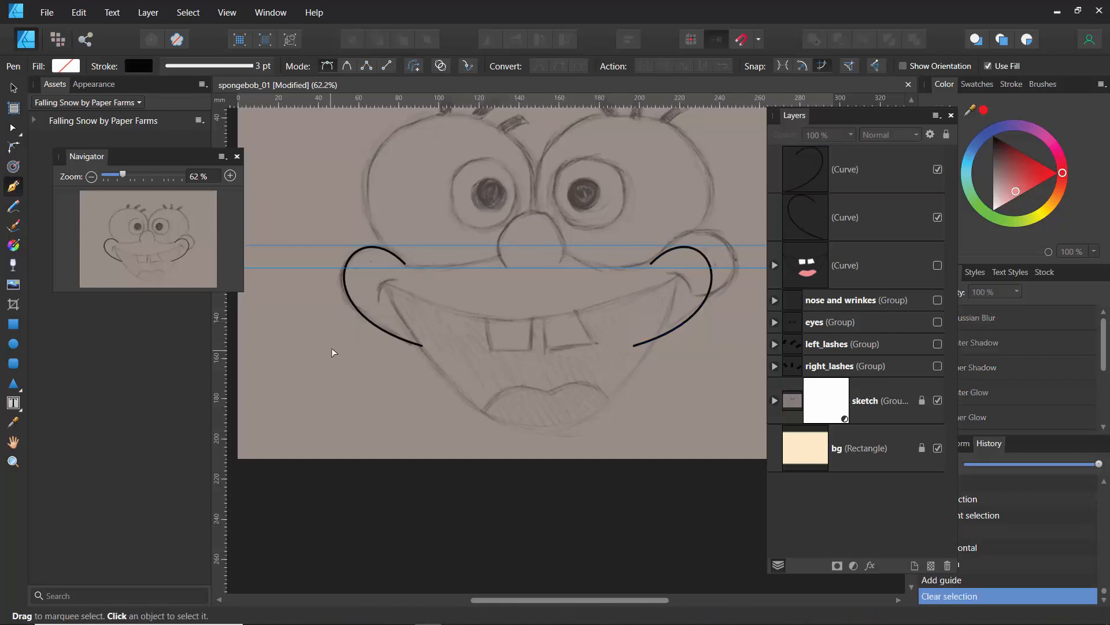
pyautogui.click(405, 263)
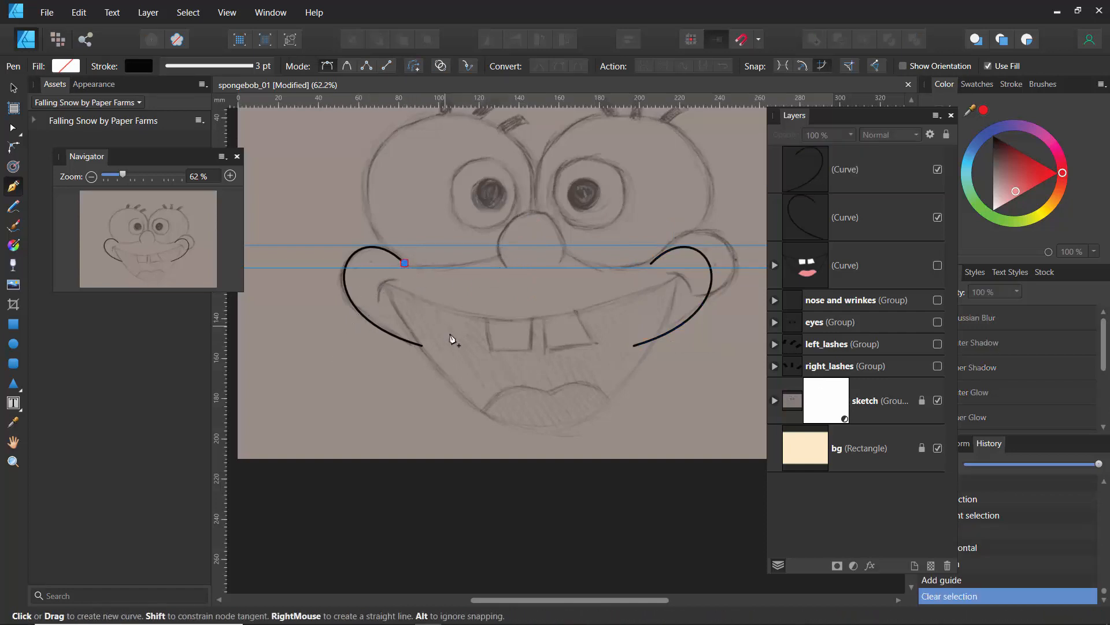
pyautogui.click(533, 244)
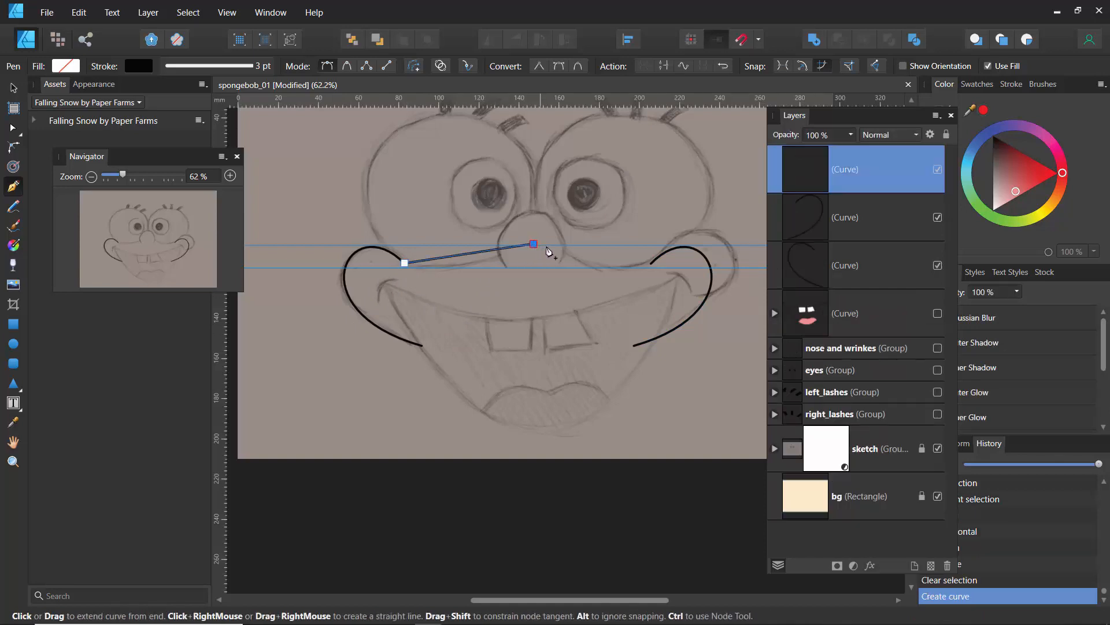
pyautogui.click(655, 263)
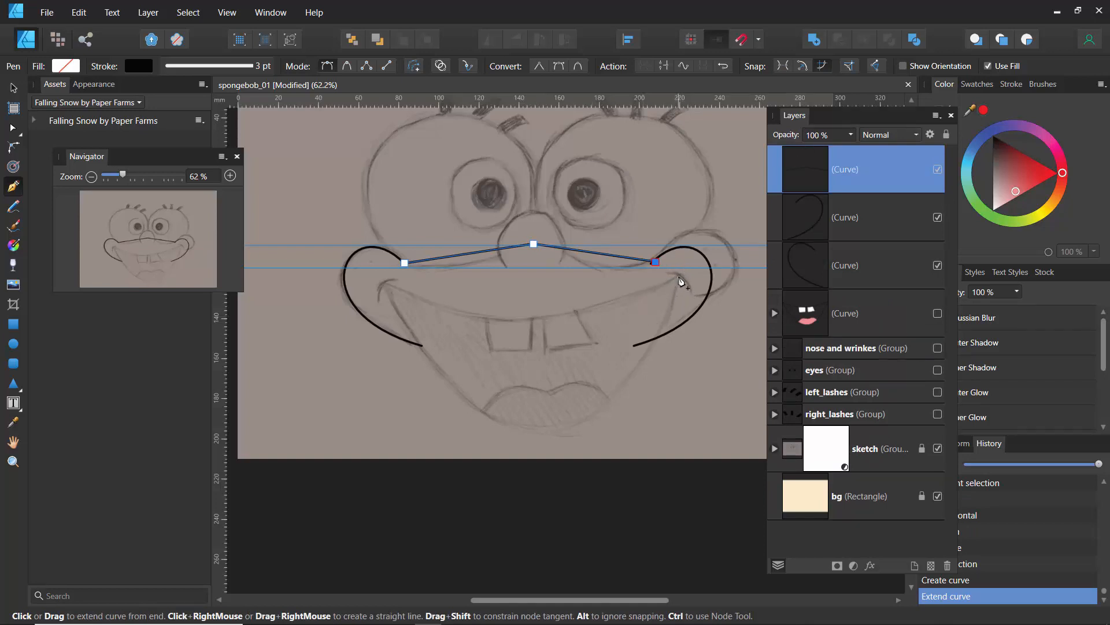
# Close the line into a shape, bow its bottom segment down to the mouth's upper edge, and sag both upper segments to follow the sketch
pyautogui.click(404, 264)
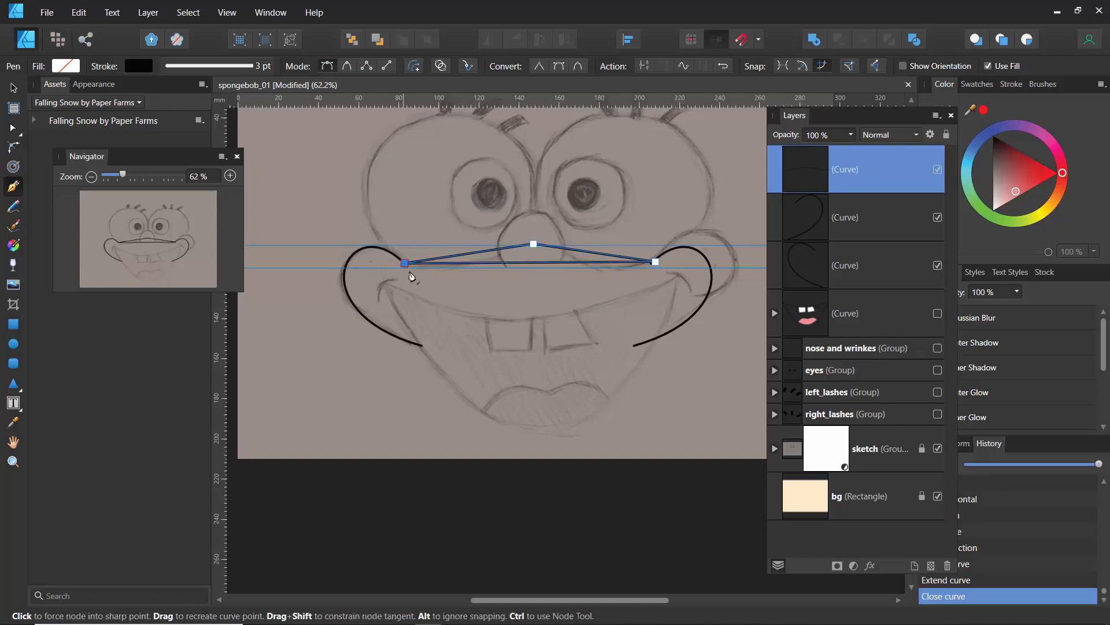
pyautogui.click(13, 128)
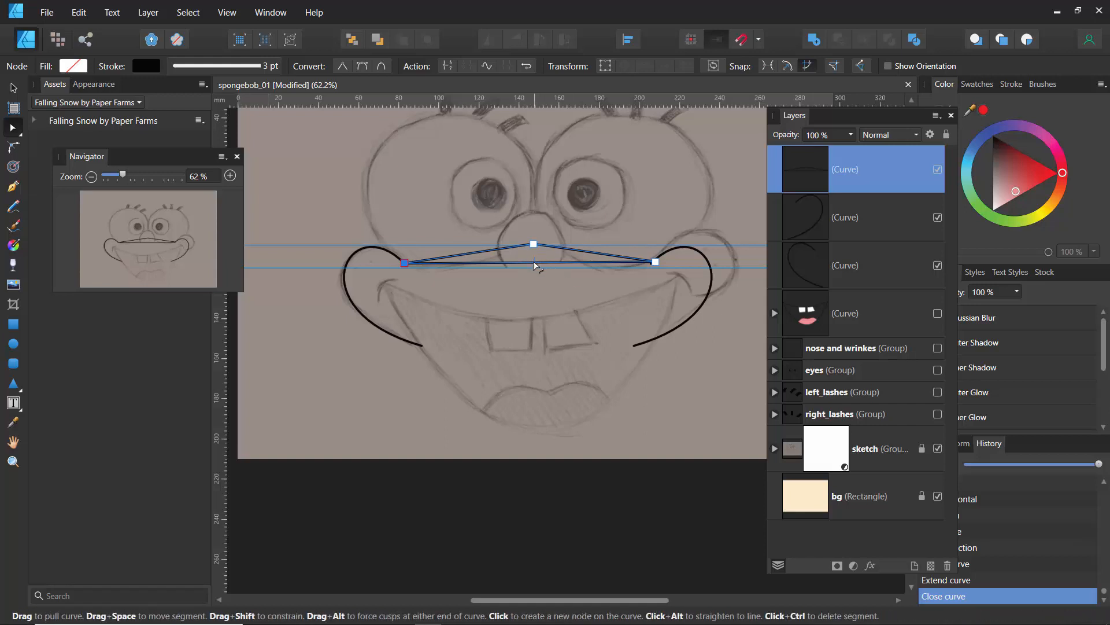
pyautogui.moveTo(535, 267); pyautogui.dragTo(535, 322)
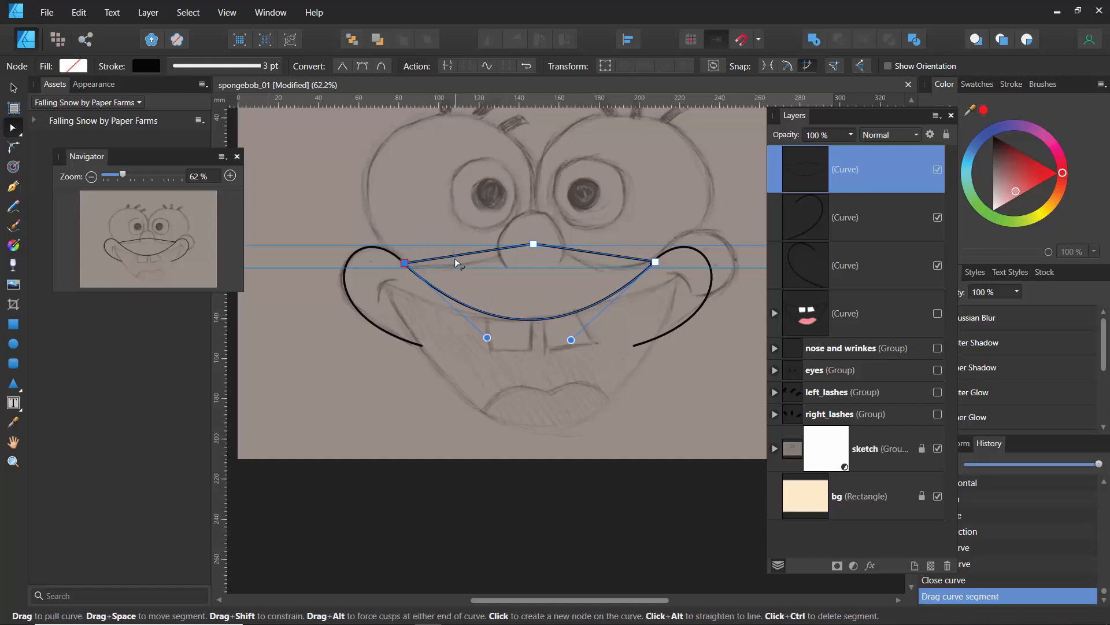
pyautogui.moveTo(454, 268); pyautogui.dragTo(457, 266)
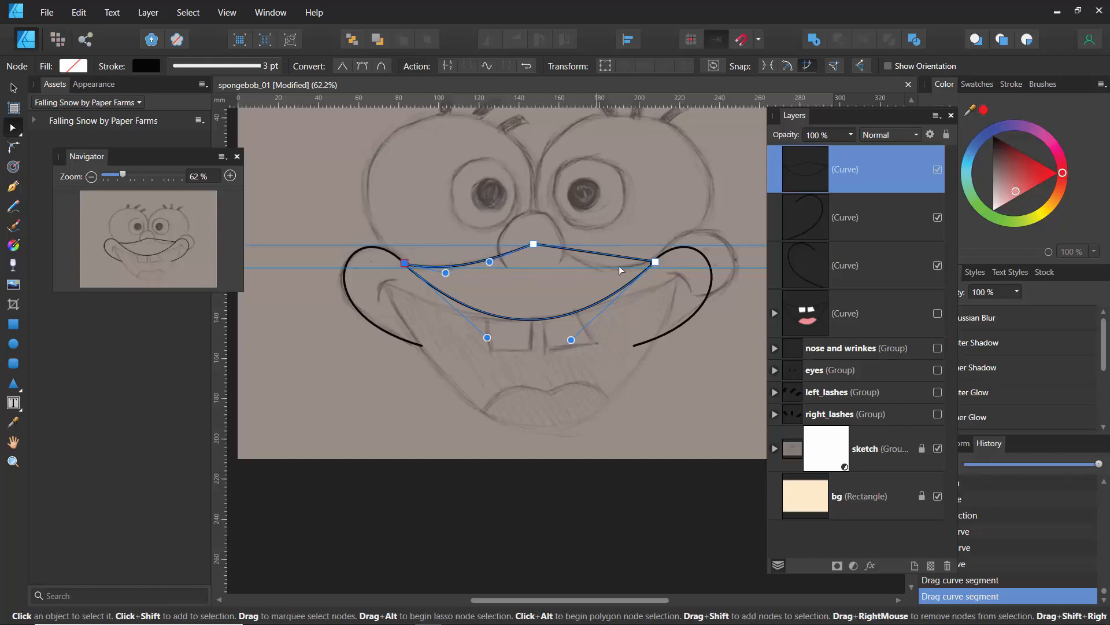
pyautogui.moveTo(602, 262); pyautogui.dragTo(601, 268)
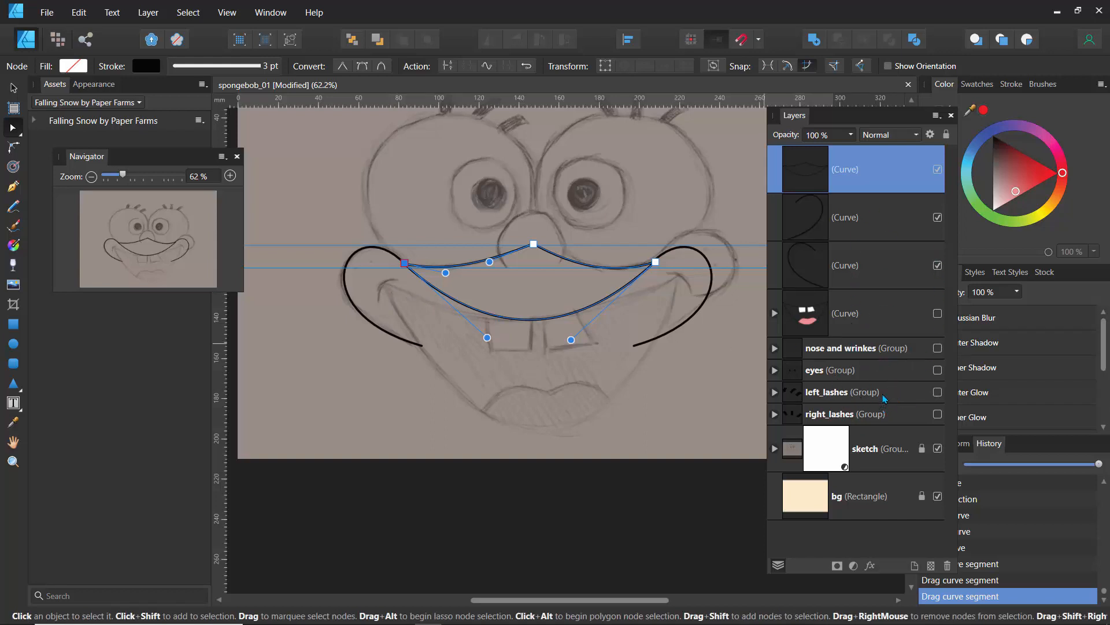
# Show the hidden curve holding the teeth and tongue and rename it mouth
pyautogui.click(936, 314)
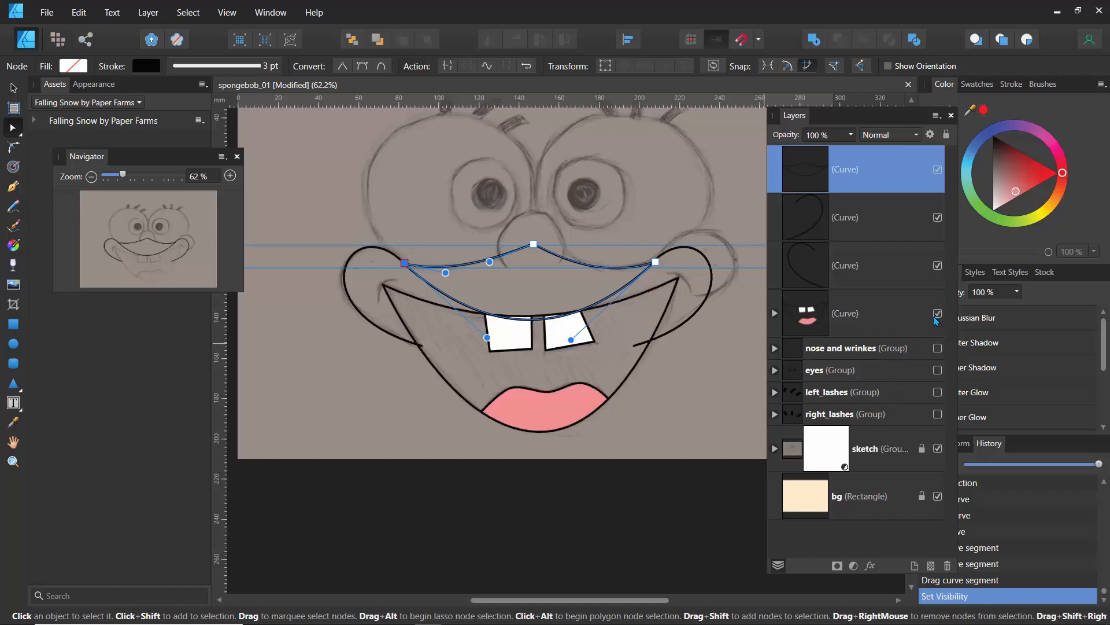
pyautogui.doubleClick(844, 319)
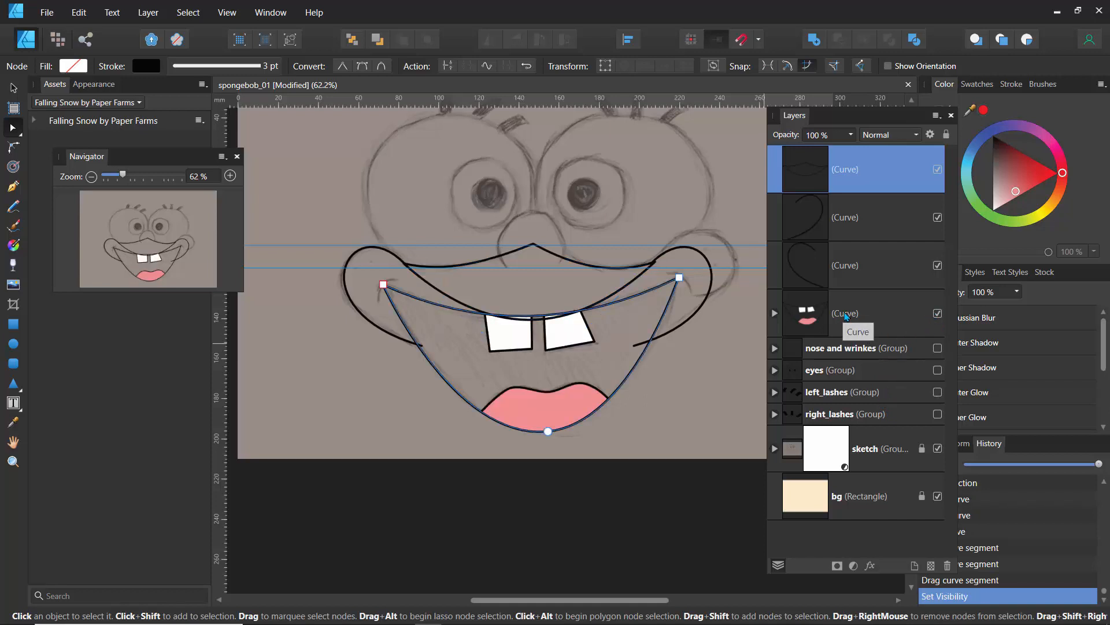
pyautogui.write('mou')
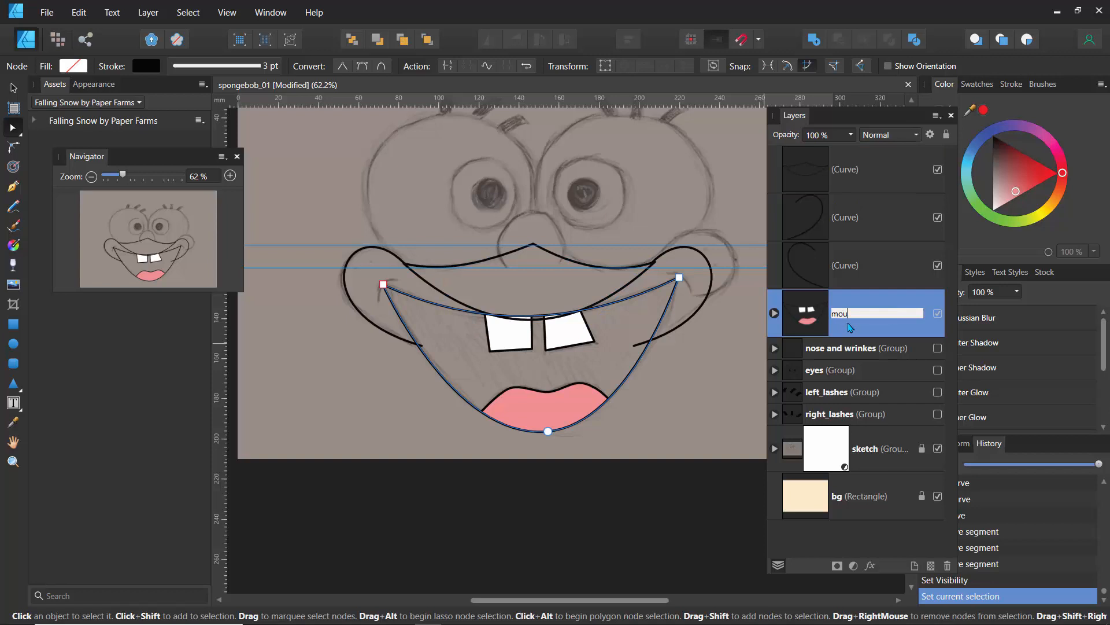
pyautogui.write('th')
pyautogui.press('Return')
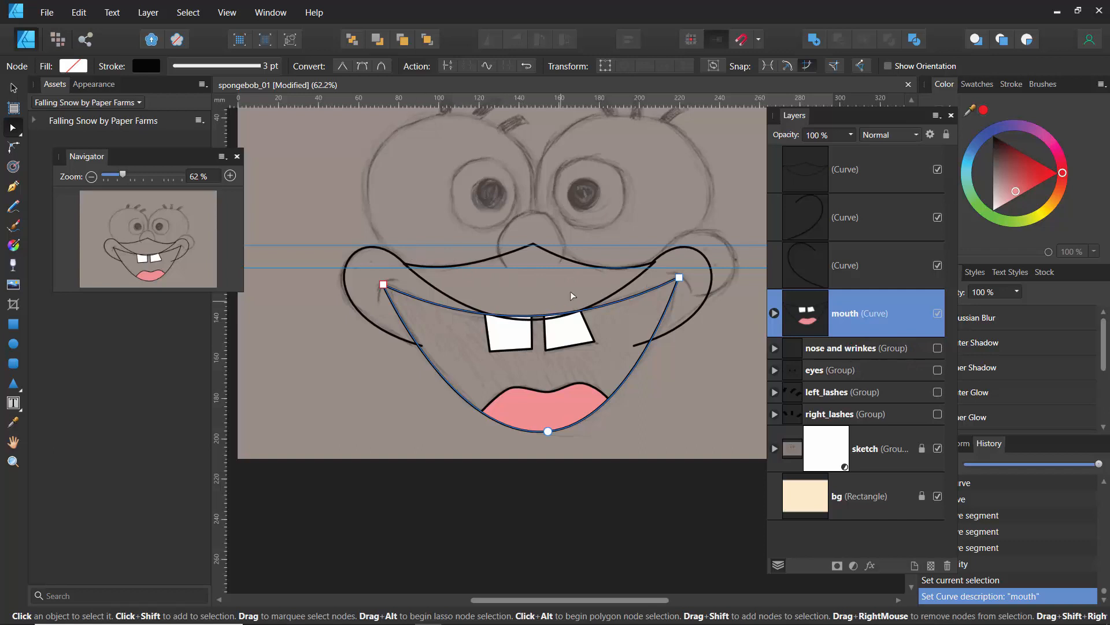
# Rename the newly closed curve between the cheeks as lip
pyautogui.click(810, 177)
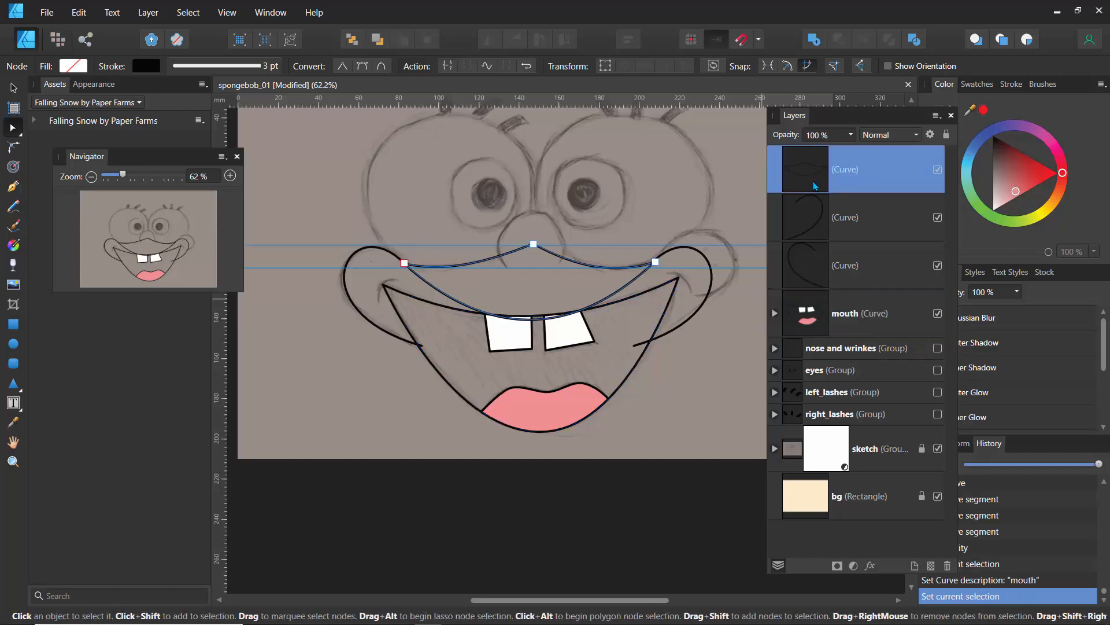
pyautogui.doubleClick(841, 170)
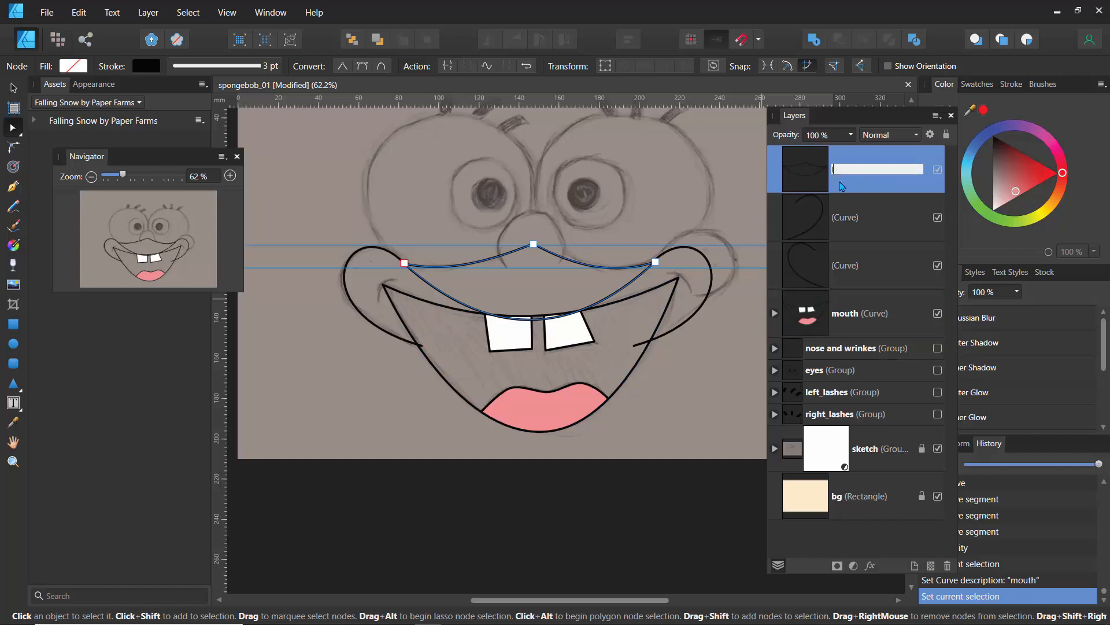
pyautogui.write('lip')
pyautogui.press('Return')
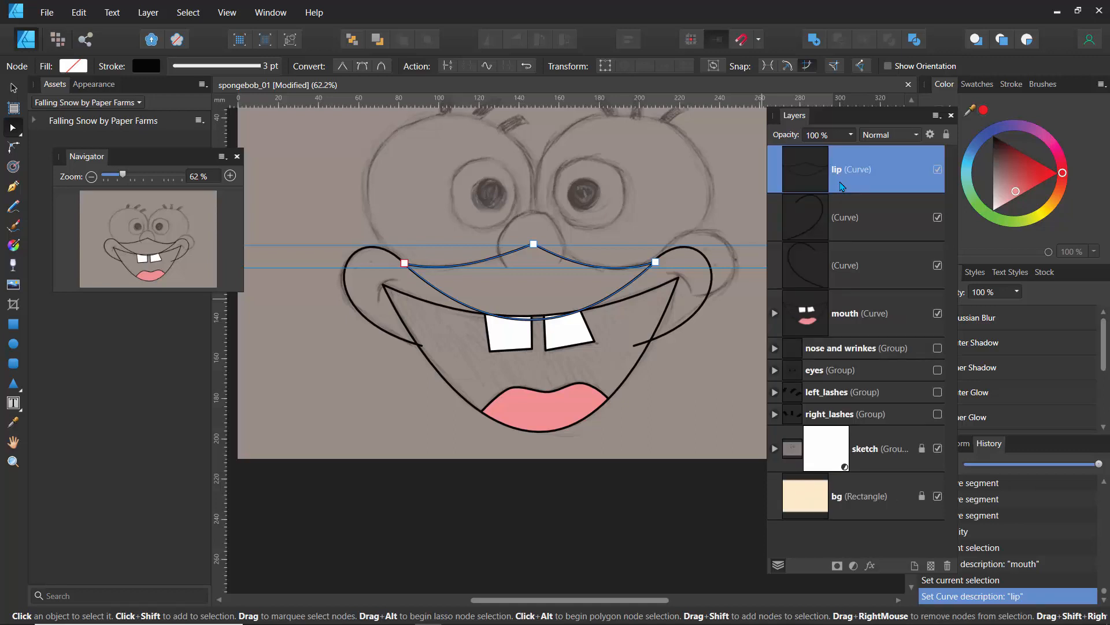
# Group the left and right cheek curves and name the group cheeks
pyautogui.click(803, 228)
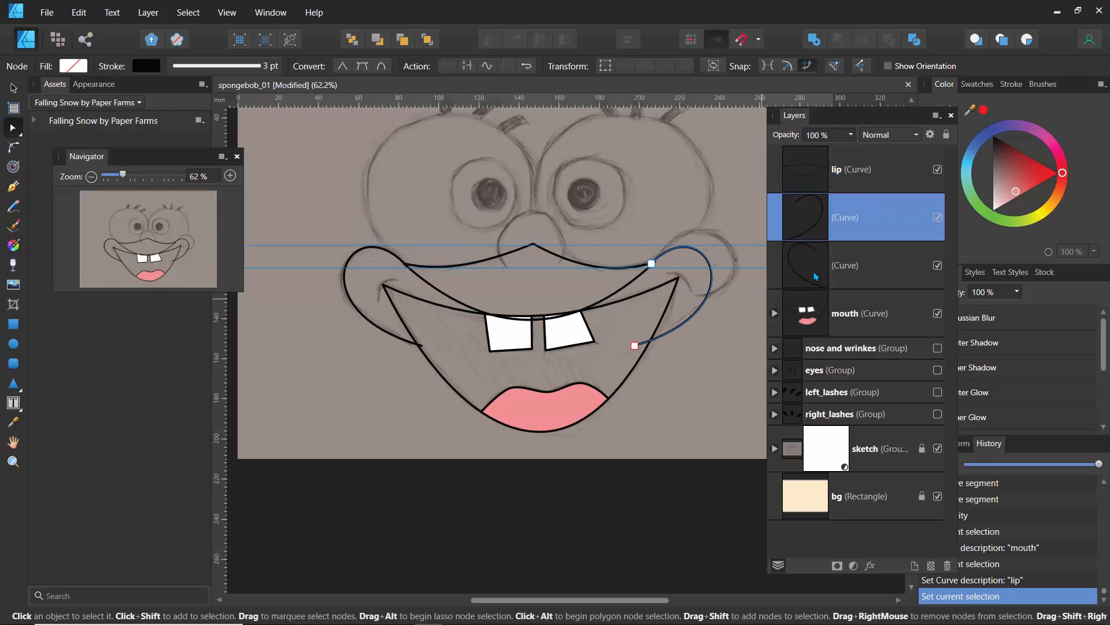
pyautogui.keyDown('shift'); pyautogui.click(815, 255); pyautogui.keyUp('shift')
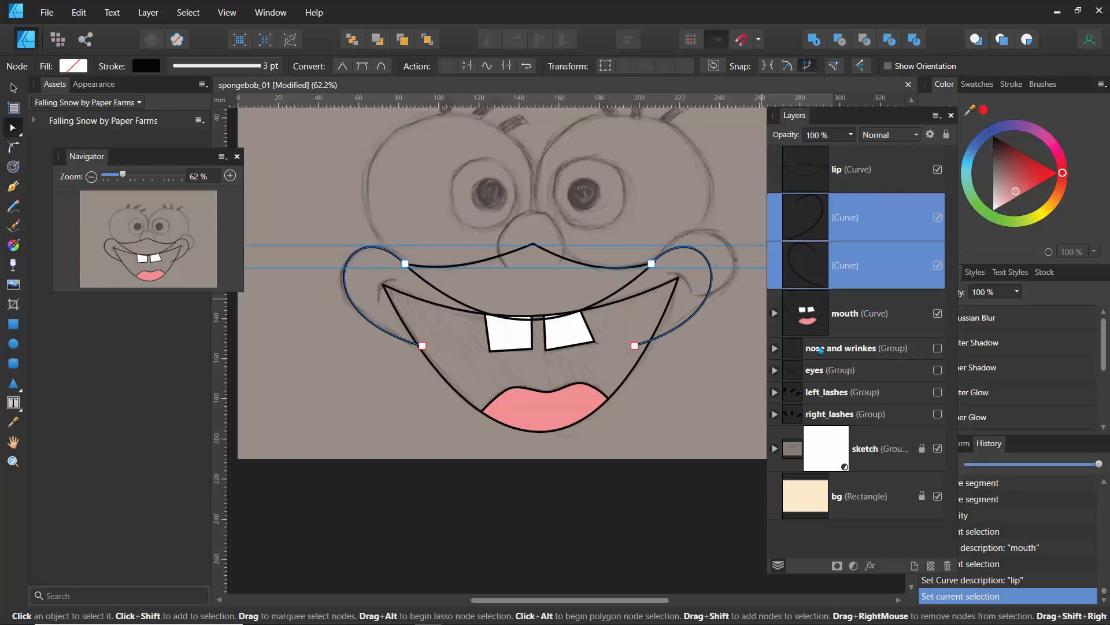
pyautogui.hotkey('ctrl', 'g')
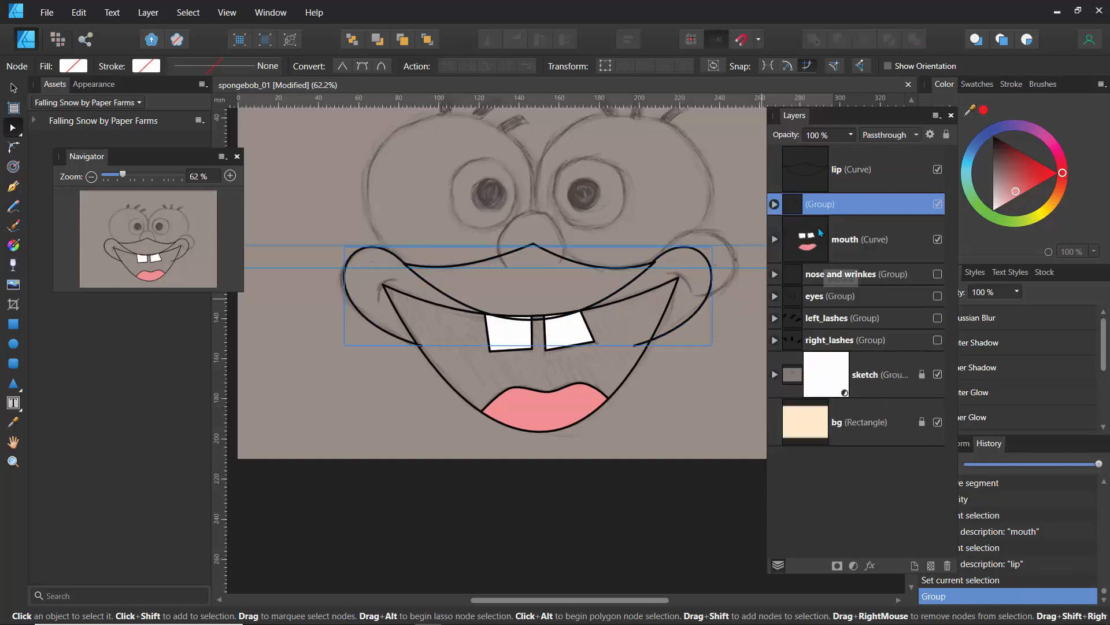
pyautogui.doubleClick(811, 203)
pyautogui.write('ch')
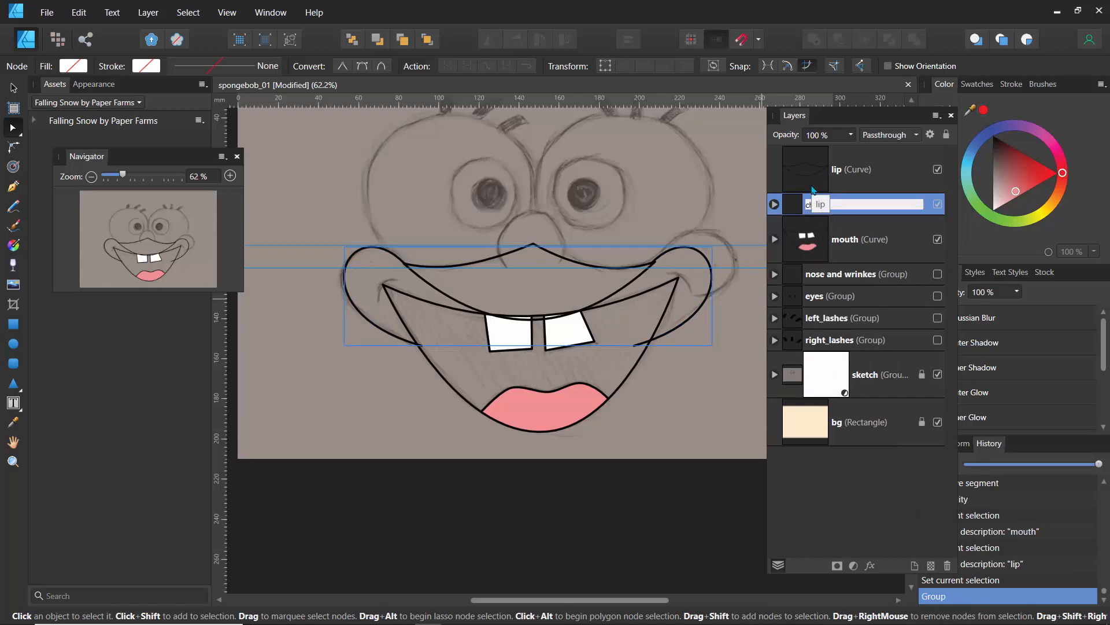
pyautogui.write('eeks')
pyautogui.press('Return')
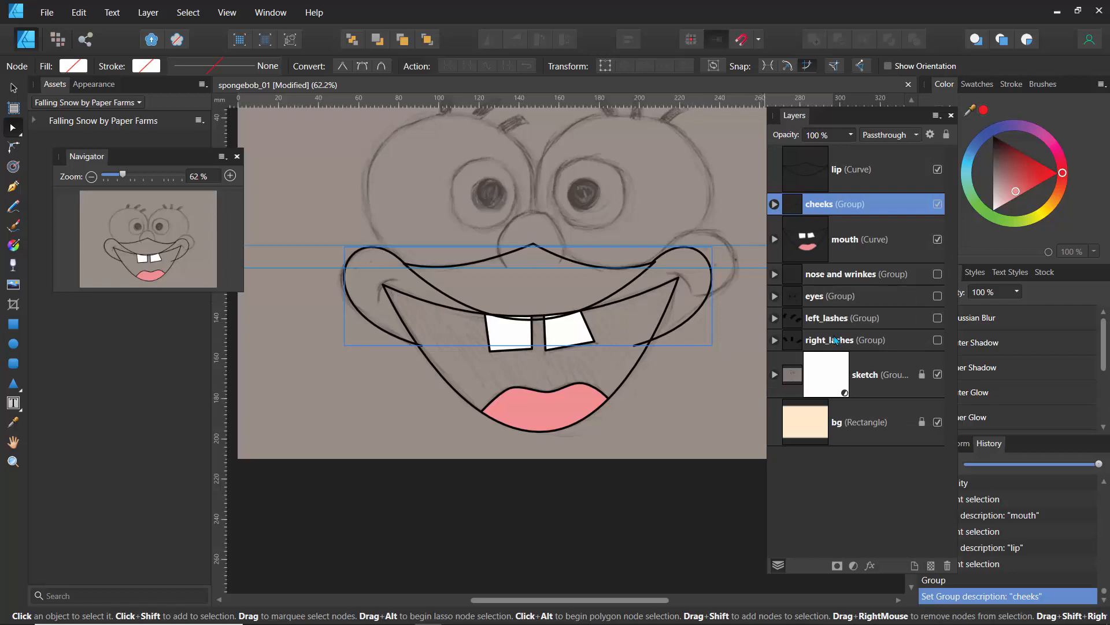
# Make the nose and wrinkes, eyes, left_lashes and right_lashes groups visible again
pyautogui.click(937, 296)
pyautogui.click(937, 317)
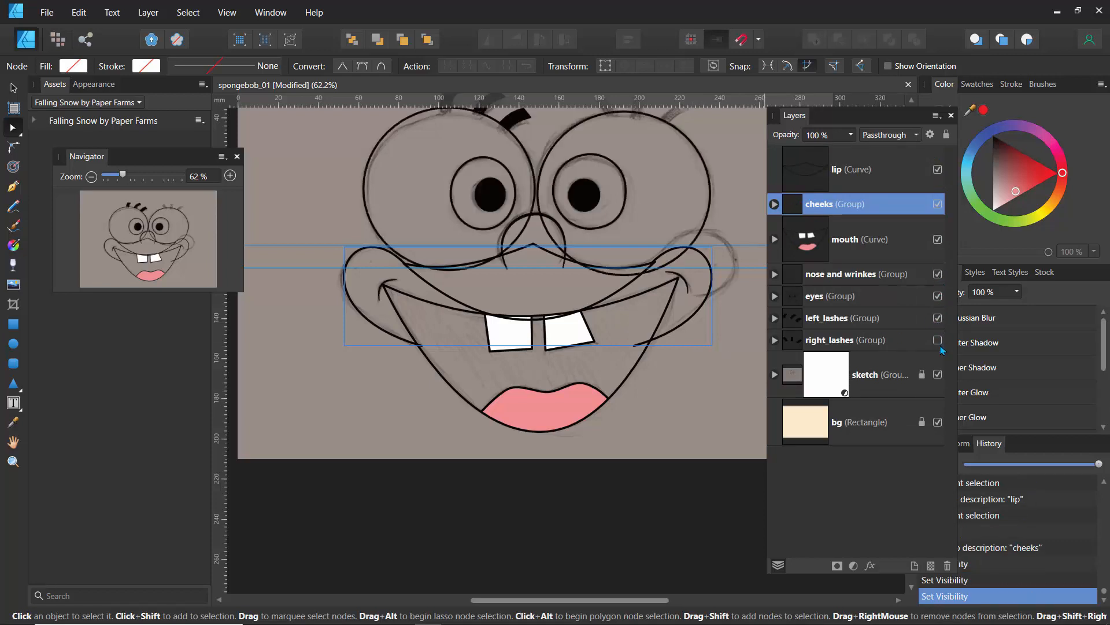
pyautogui.click(938, 340)
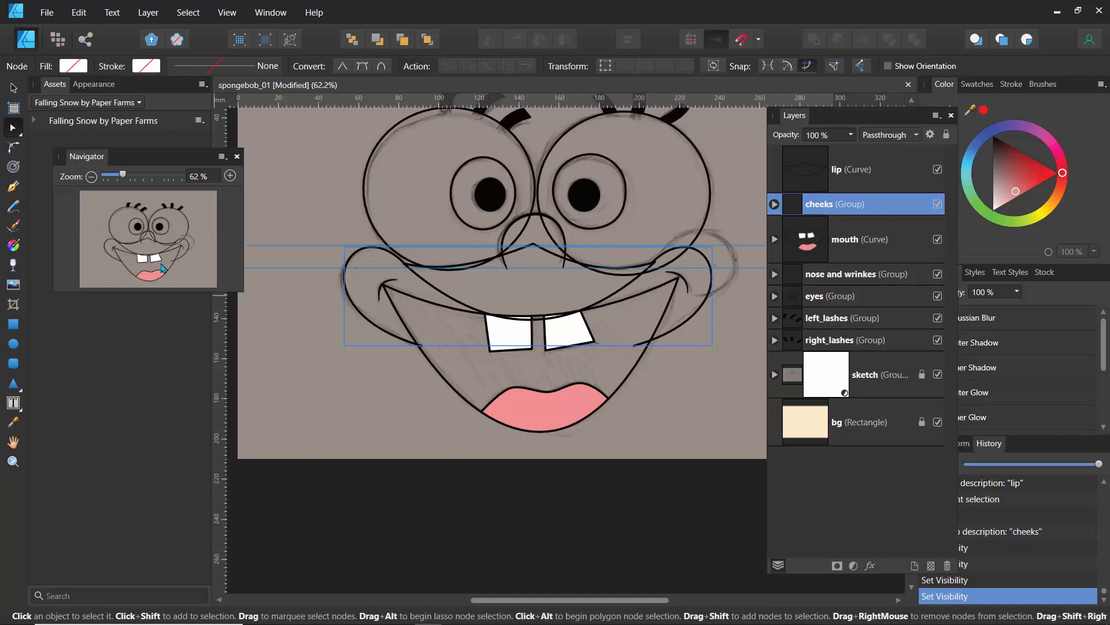
# Draw three small freckle ellipses inside the left cheek
pyautogui.moveTo(162, 267); pyautogui.dragTo(214, 258)
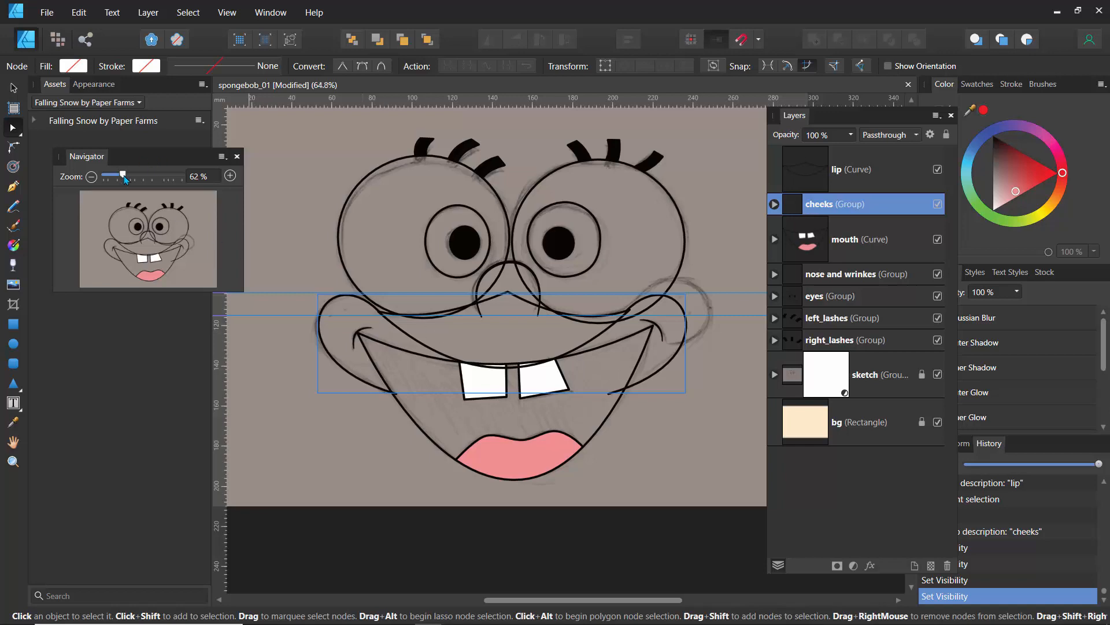
pyautogui.scroll(4, 140, 249)
pyautogui.moveTo(140, 249); pyautogui.dragTo(138, 257)
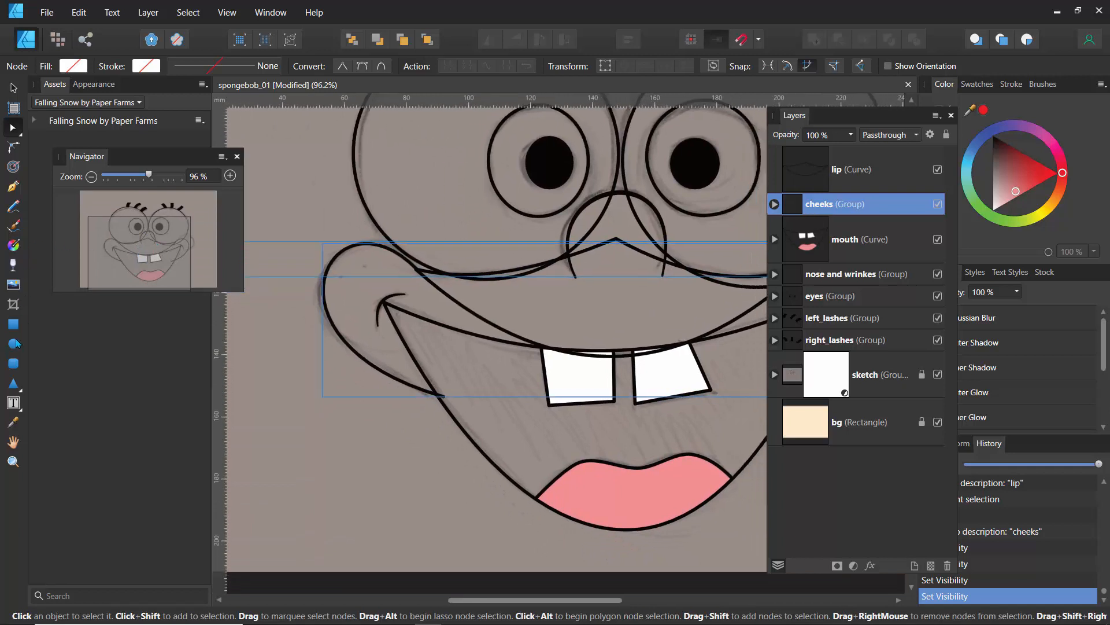
pyautogui.click(13, 343)
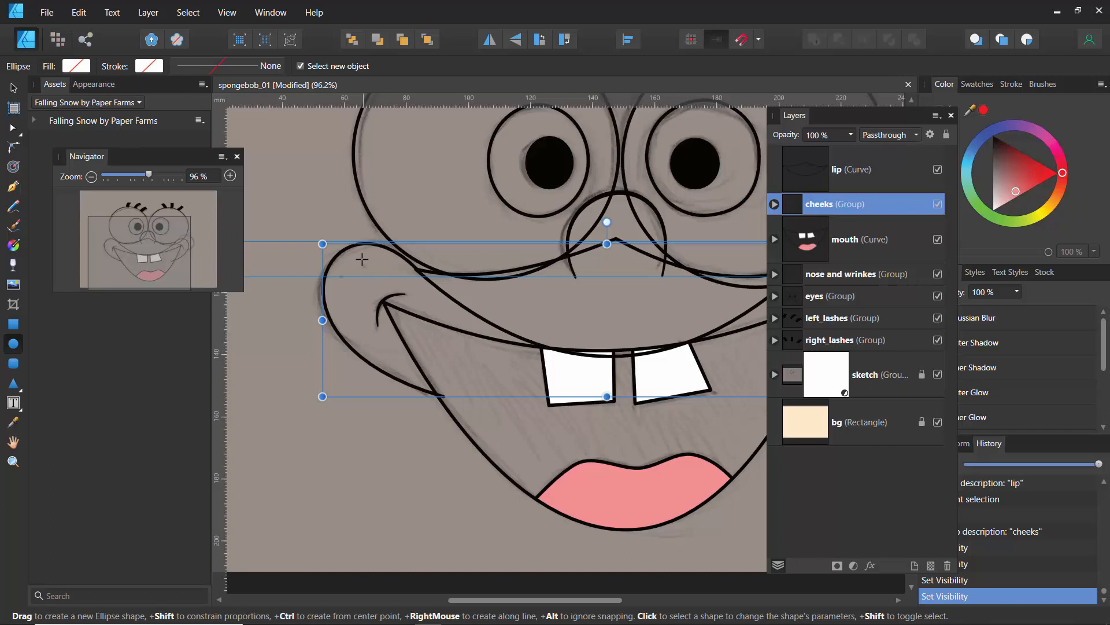
pyautogui.moveTo(365, 261)
pyautogui.mouseDown()
pyautogui.moveTo(347, 269)
pyautogui.moveTo(366, 298)
pyautogui.mouseUp()
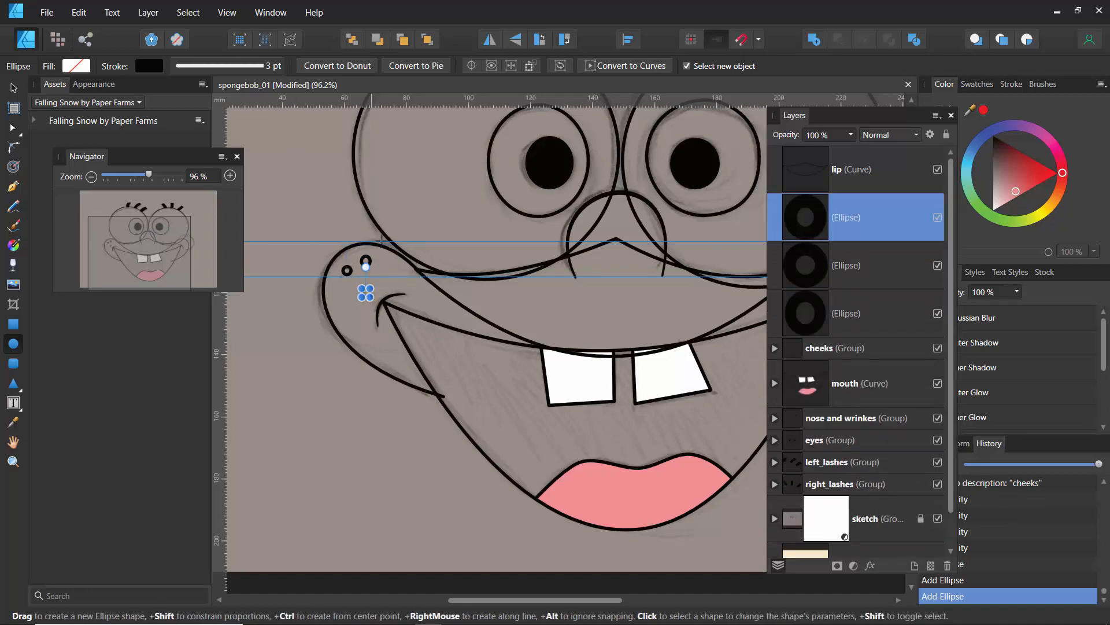
# Draw three small freckle ellipses inside the right cheek
pyautogui.press('space')
pyautogui.moveTo(583, 307); pyautogui.dragTo(294, 345)
pyautogui.moveTo(514, 285); pyautogui.dragTo(452, 241)
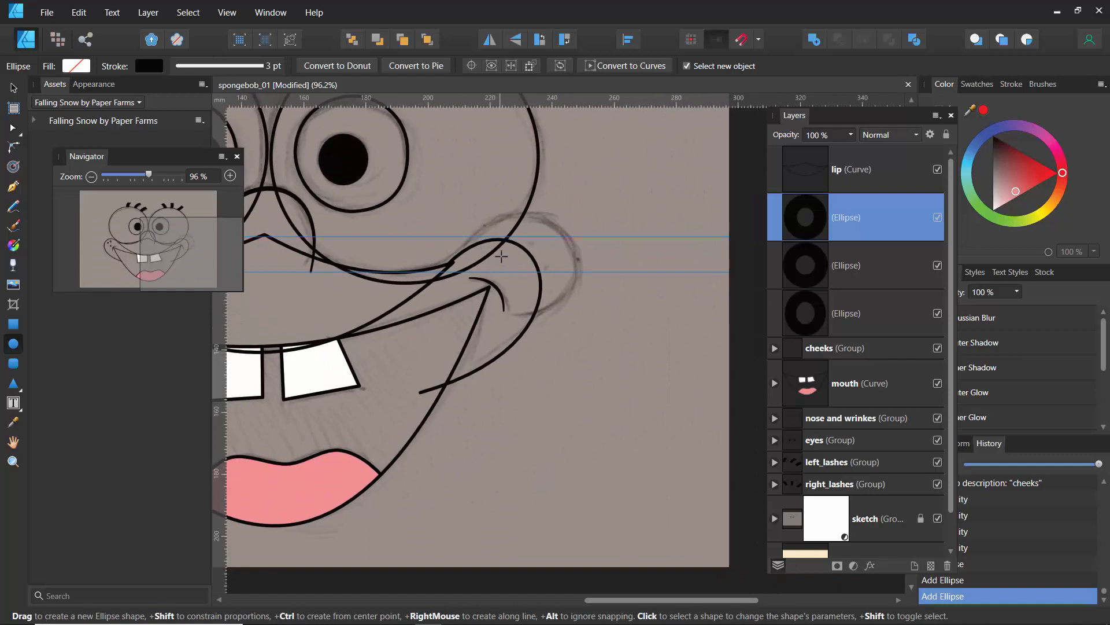
pyautogui.moveTo(506, 253)
pyautogui.mouseDown()
pyautogui.moveTo(533, 287)
pyautogui.moveTo(515, 286)
pyautogui.mouseUp()
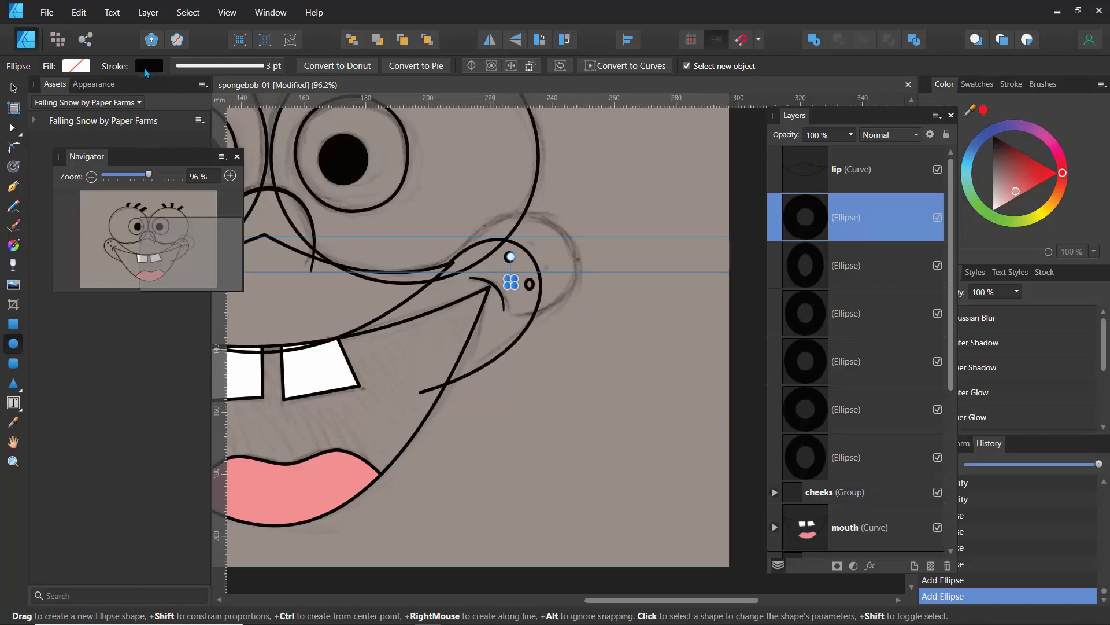
# Fill all six freckle ellipses with black
pyautogui.click(84, 70)
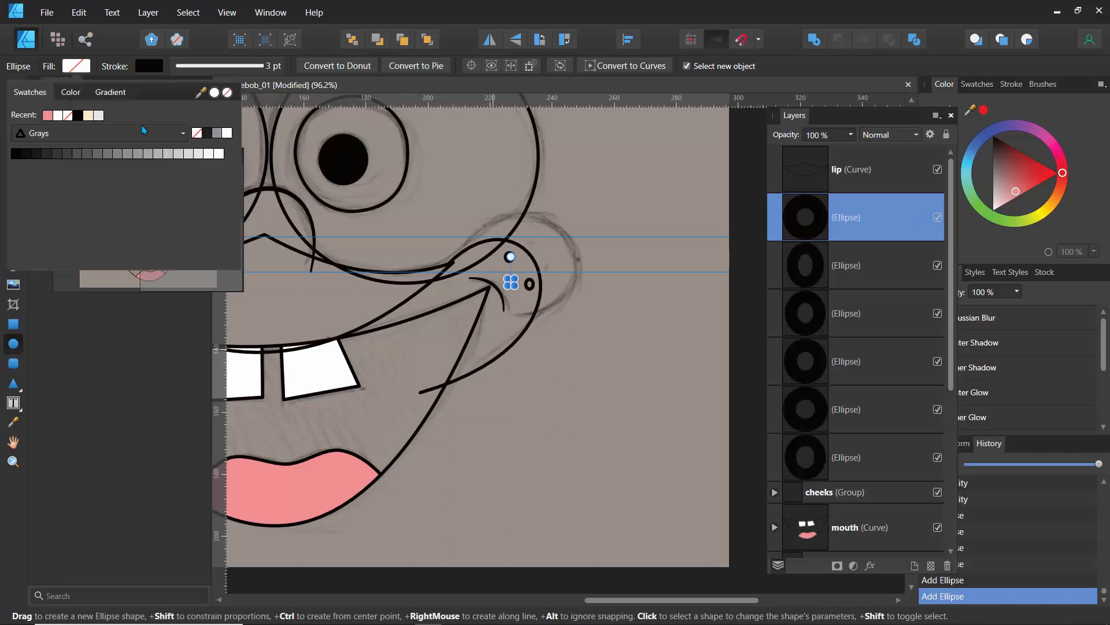
pyautogui.click(78, 115)
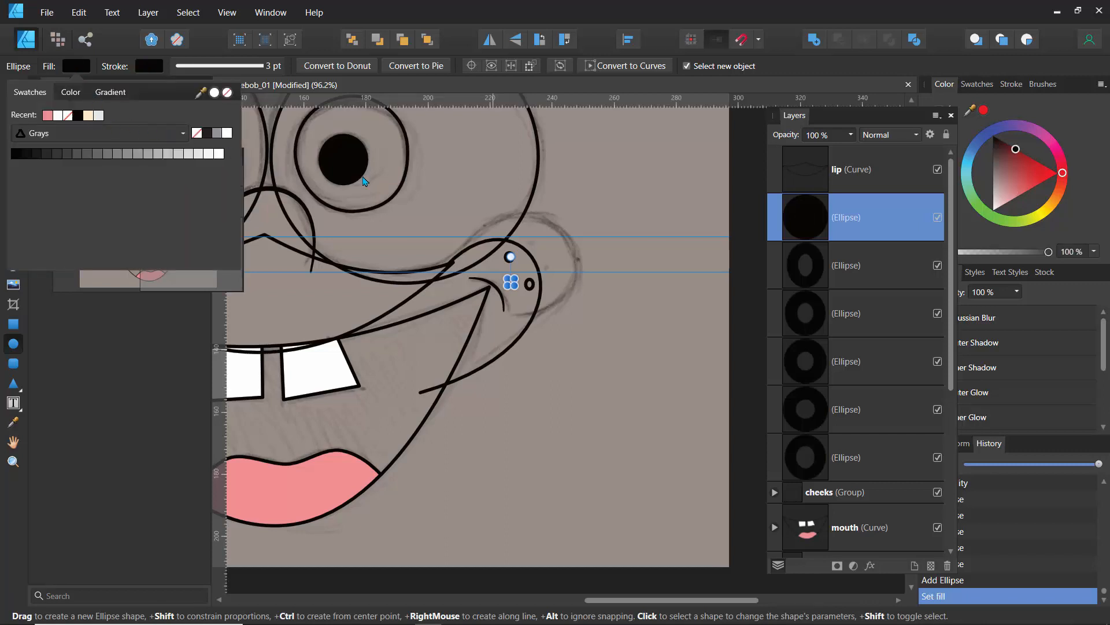
pyautogui.click(811, 277)
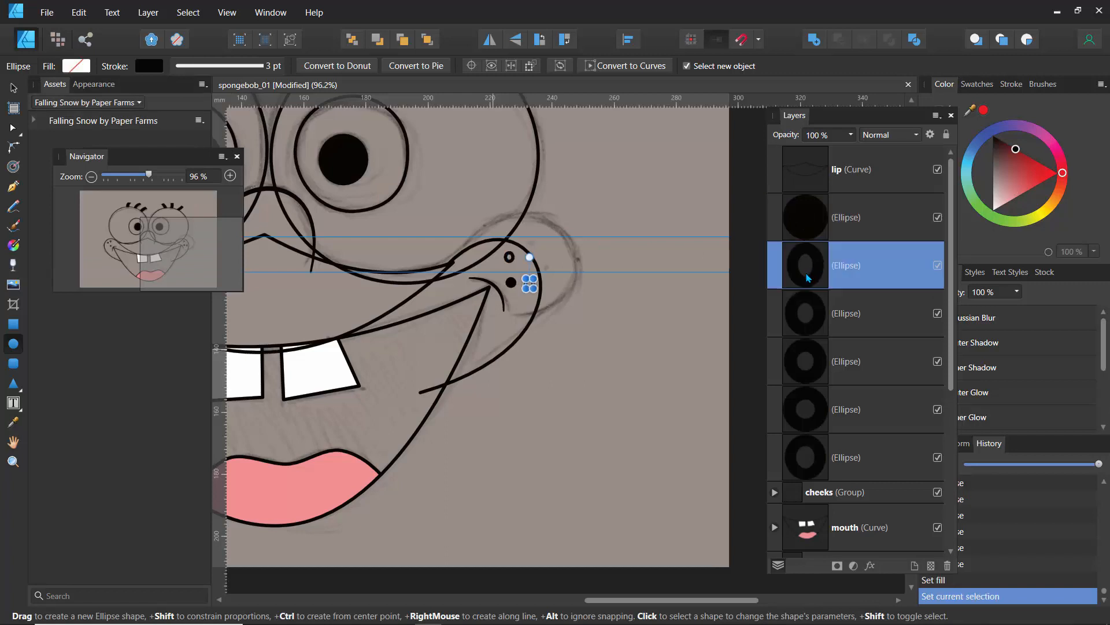
pyautogui.keyDown('shift'); pyautogui.click(812, 458); pyautogui.keyUp('shift')
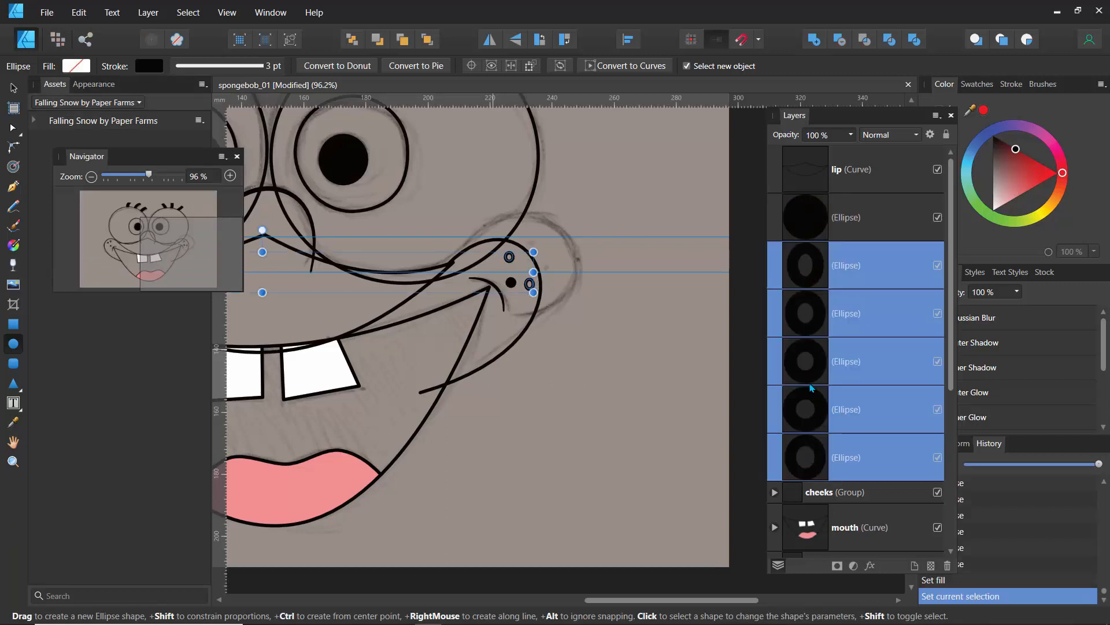
pyautogui.click(76, 66)
pyautogui.click(77, 116)
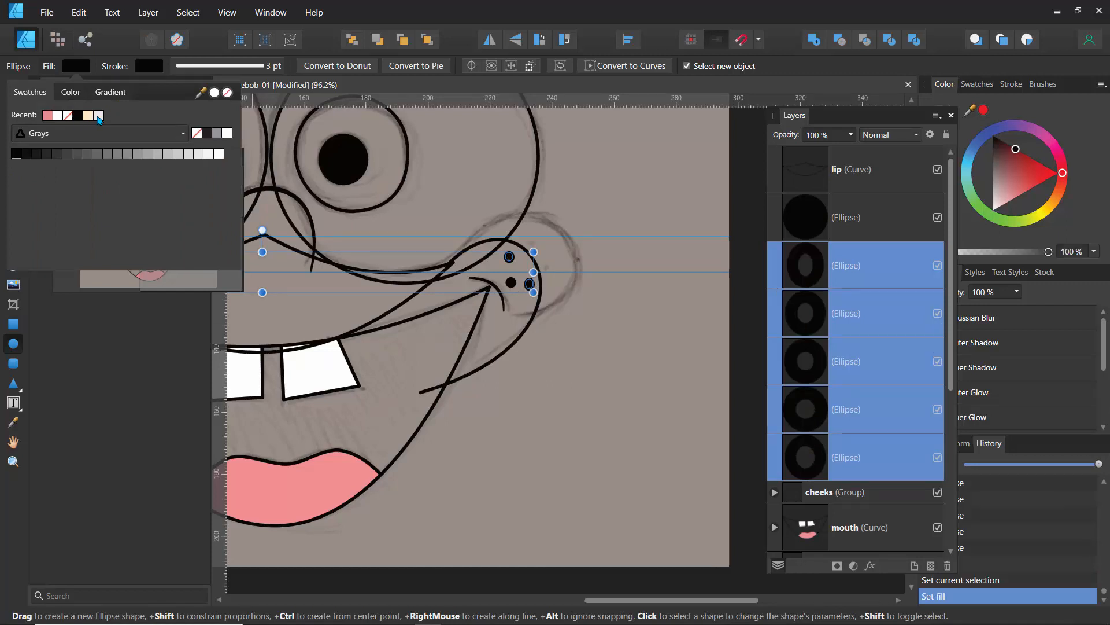
# Remove the stroke from all six freckle ellipses
pyautogui.click(149, 65)
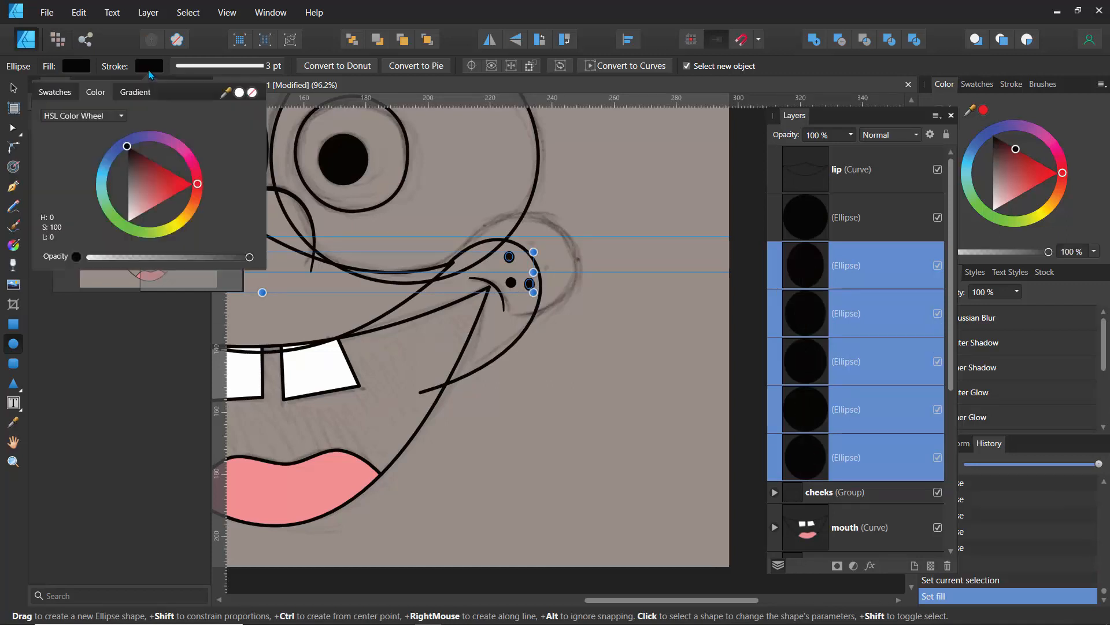
pyautogui.click(252, 93)
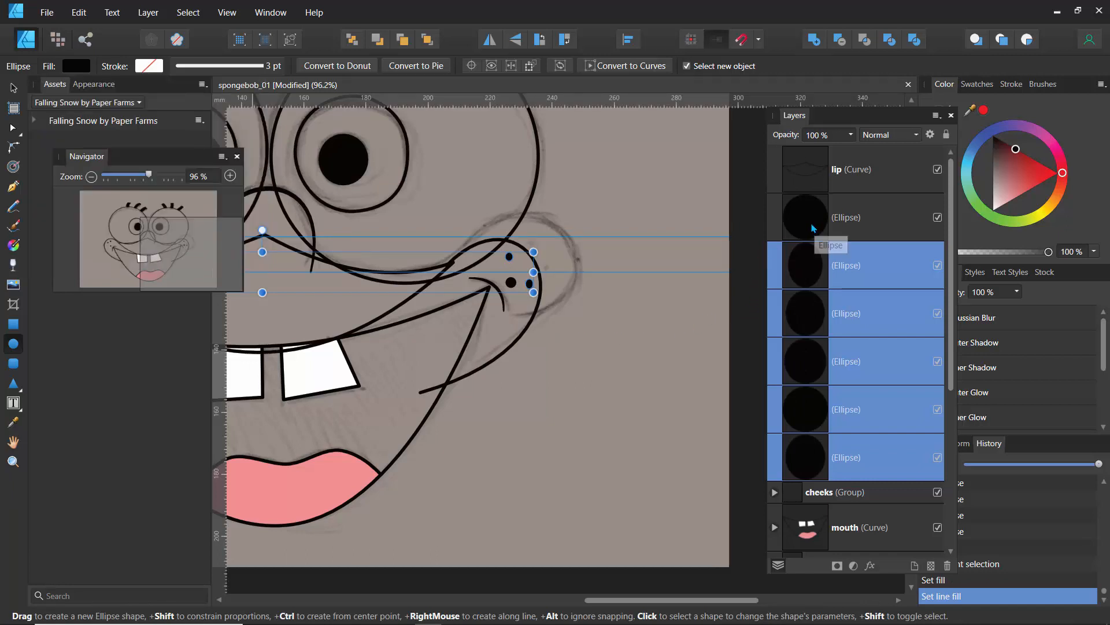
pyautogui.click(813, 229)
pyautogui.click(163, 70)
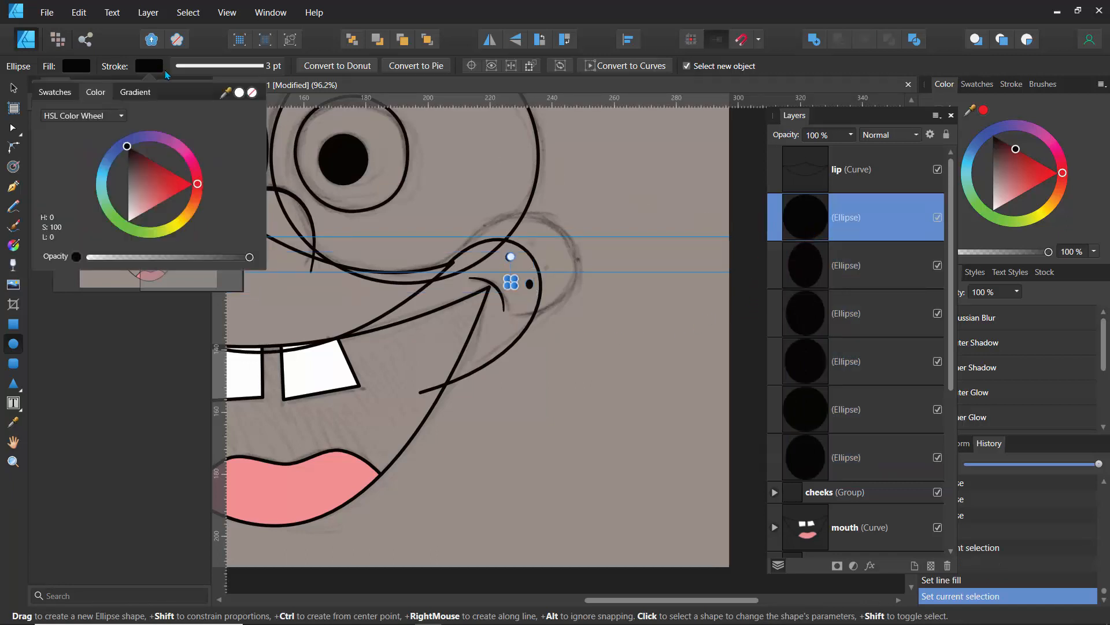
pyautogui.click(252, 94)
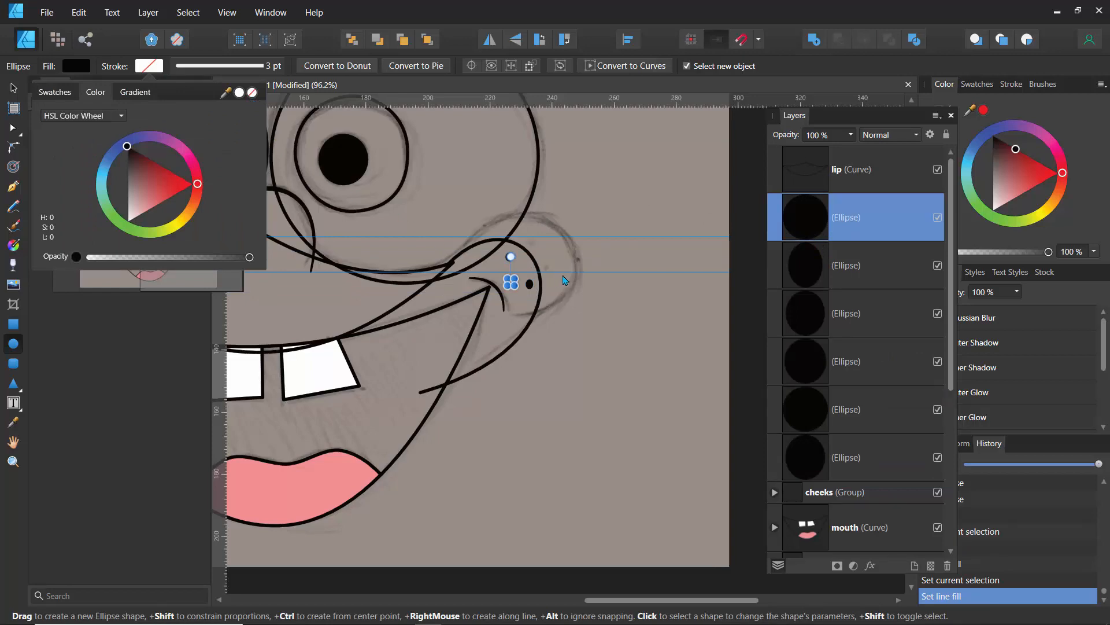
pyautogui.moveTo(438, 220); pyautogui.dragTo(712, 247)
pyautogui.moveTo(461, 270)
pyautogui.mouseDown()
pyautogui.moveTo(594, 253)
pyautogui.moveTo(442, 211)
pyautogui.mouseUp()
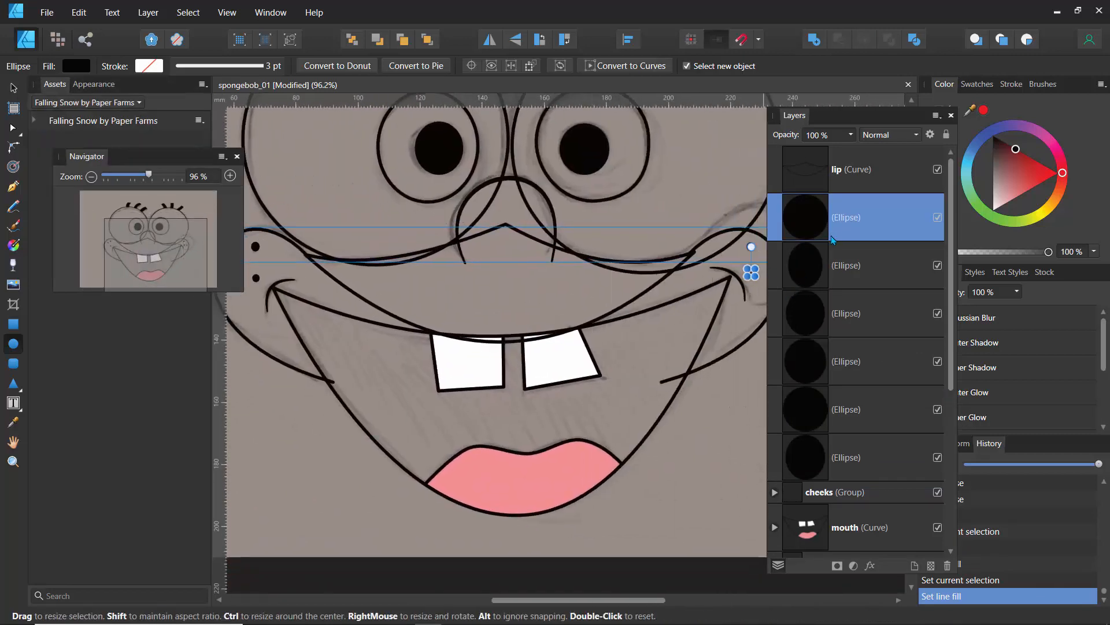
# Group the six freckle ellipses and name the group "spots"
pyautogui.keyDown('shift'); pyautogui.click(813, 457); pyautogui.keyUp('shift')
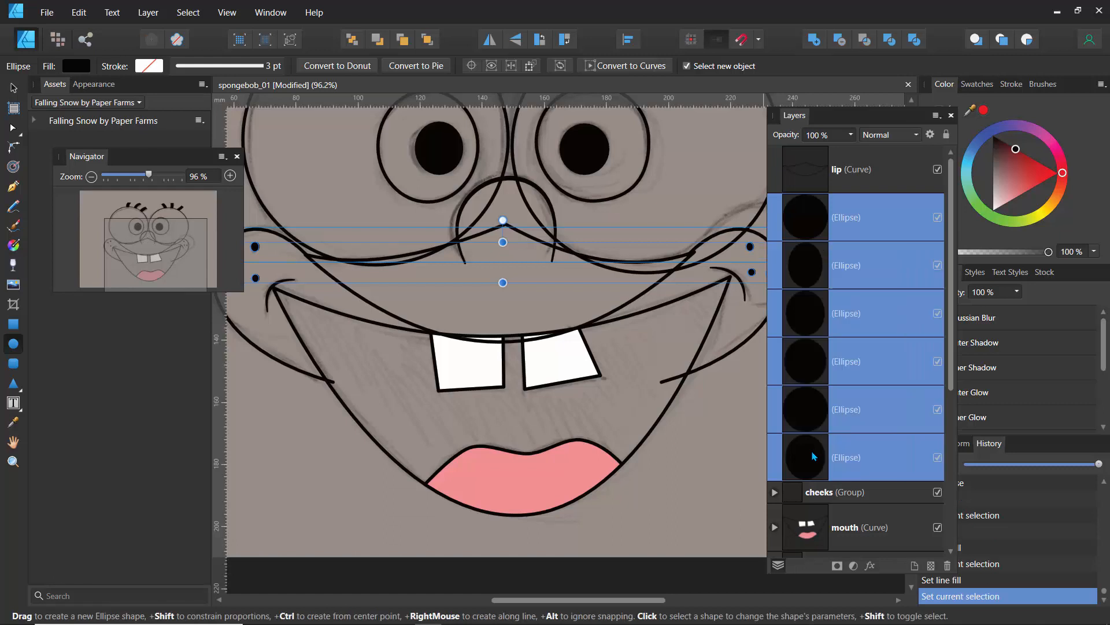
pyautogui.click(814, 223)
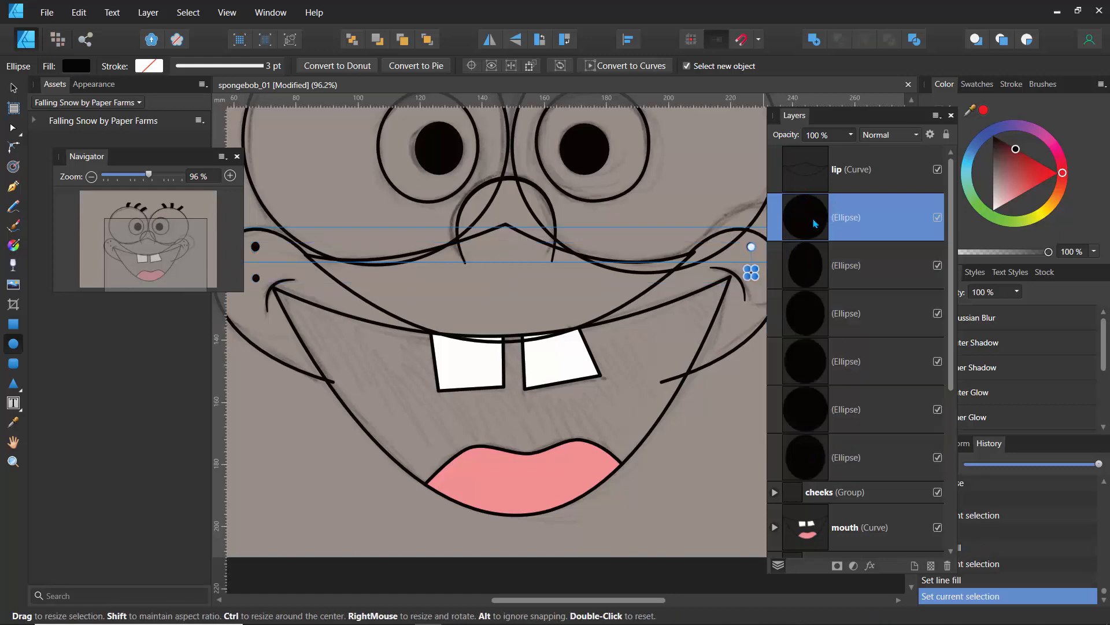
pyautogui.keyDown('shift'); pyautogui.click(807, 456); pyautogui.keyUp('shift')
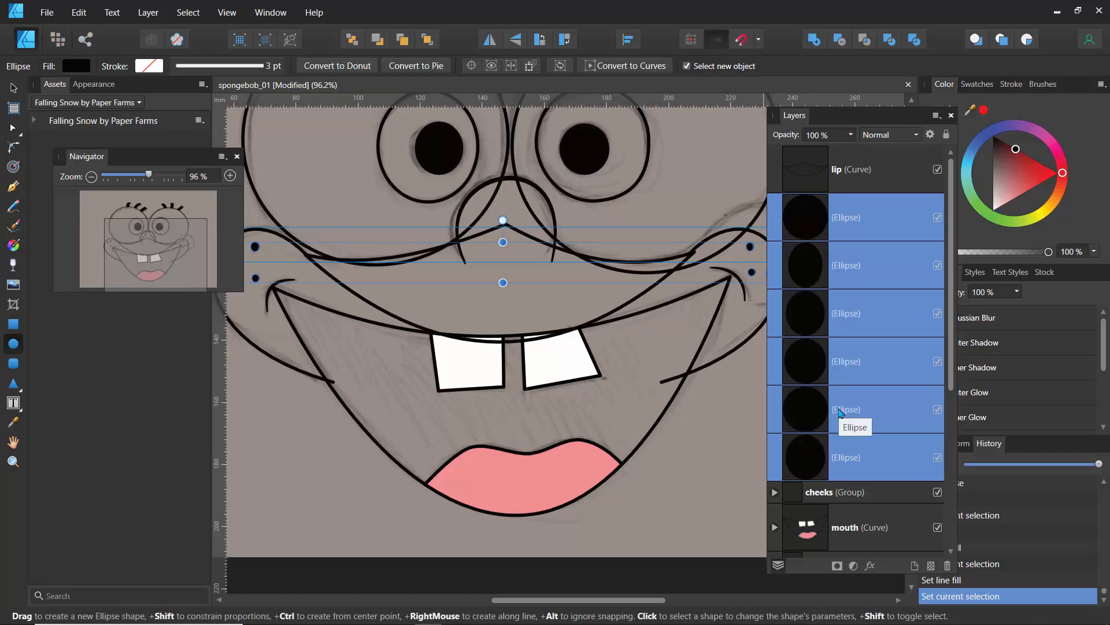
pyautogui.hotkey('ctrl', 'g')
pyautogui.doubleClick(831, 206)
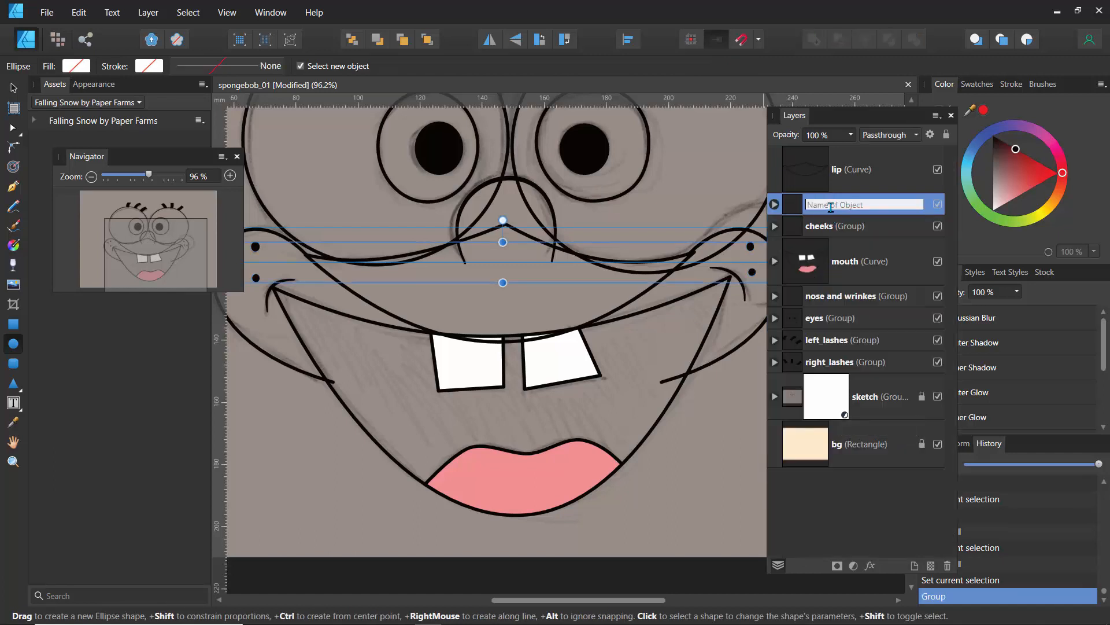
pyautogui.write('spots')
pyautogui.press('Return')
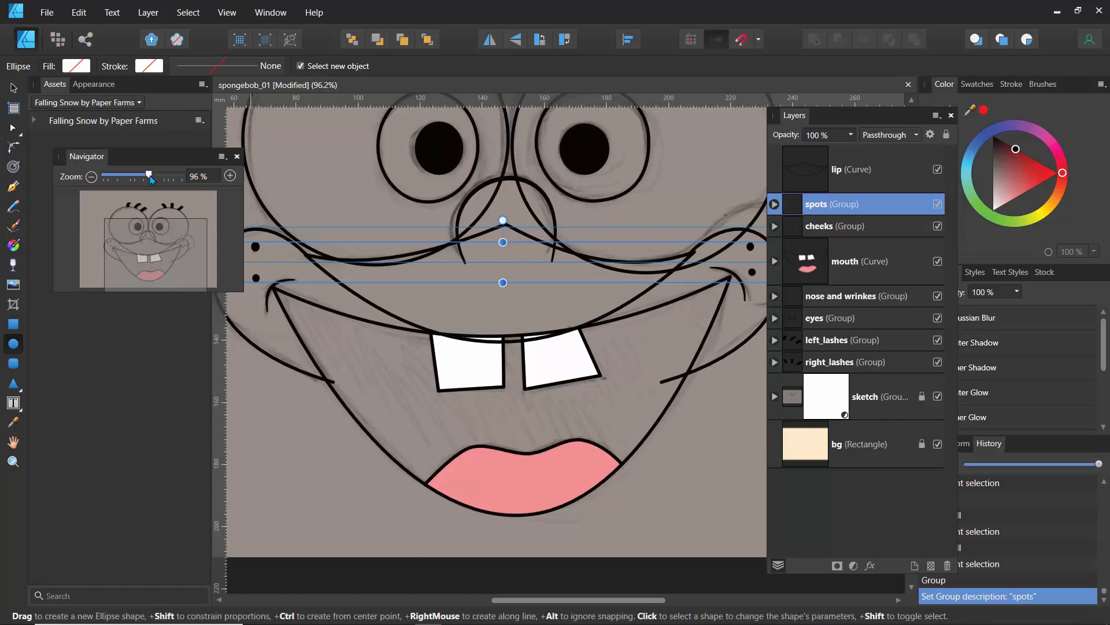
# Fill the whole left_eye group inside the eyes group with a light grey
pyautogui.moveTo(148, 175); pyautogui.dragTo(124, 183)
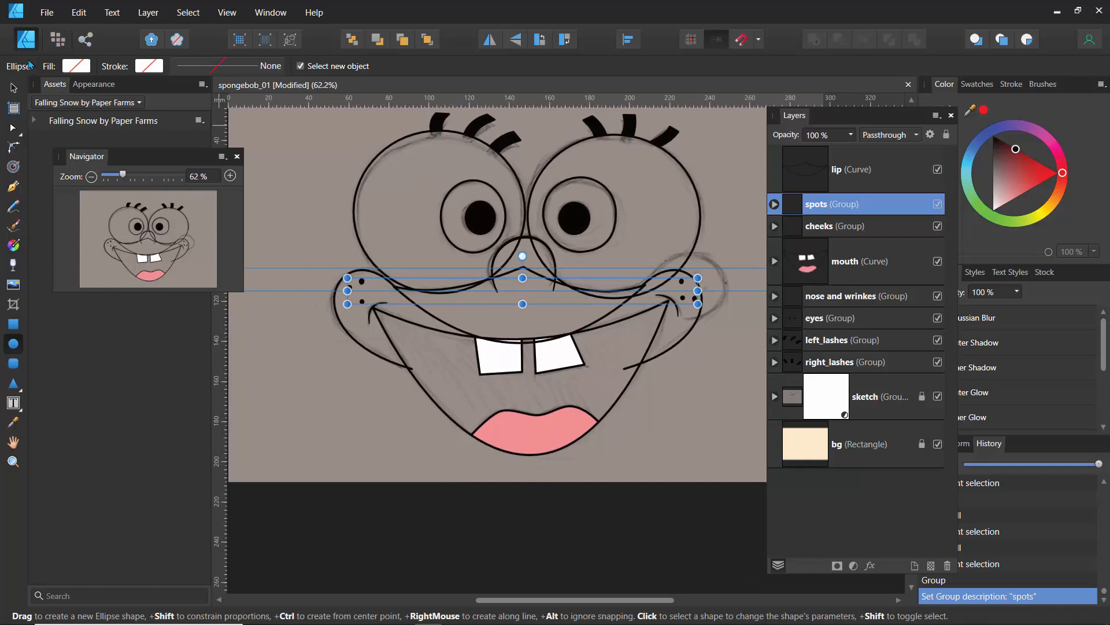
pyautogui.click(14, 88)
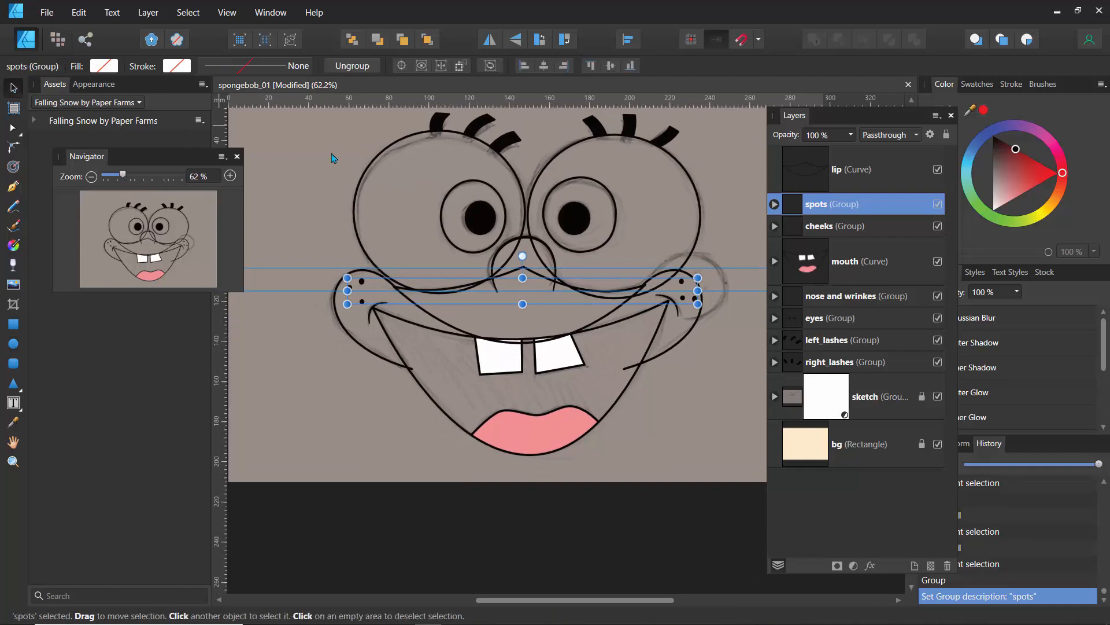
pyautogui.click(382, 156)
pyautogui.doubleClick(387, 173)
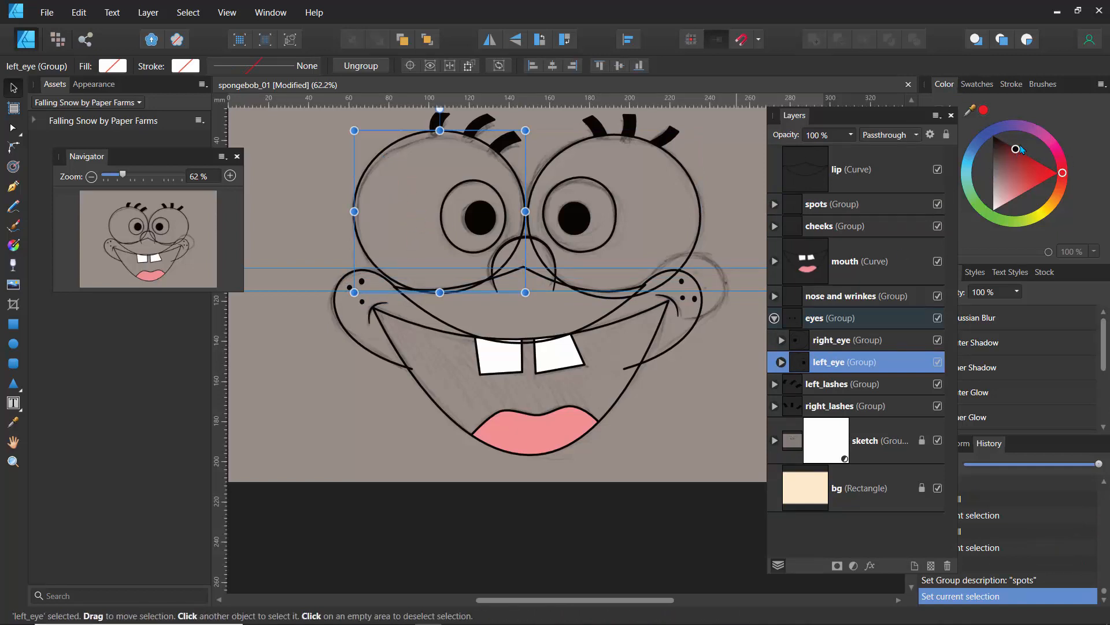
pyautogui.moveTo(1009, 179); pyautogui.dragTo(994, 203)
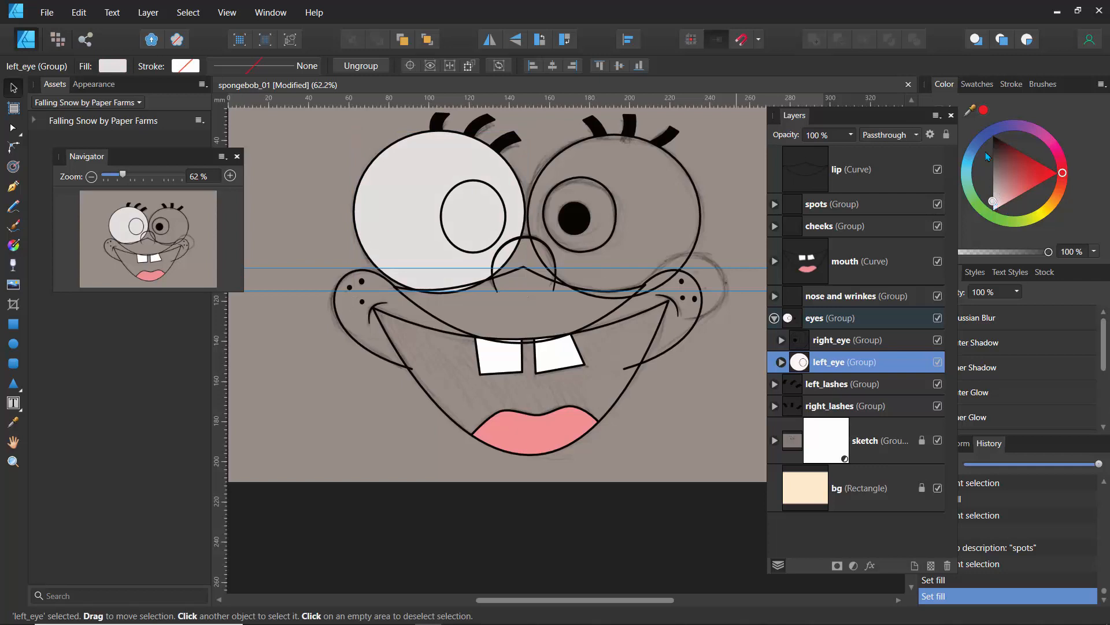
pyautogui.moveTo(913, 124); pyautogui.dragTo(854, 124)
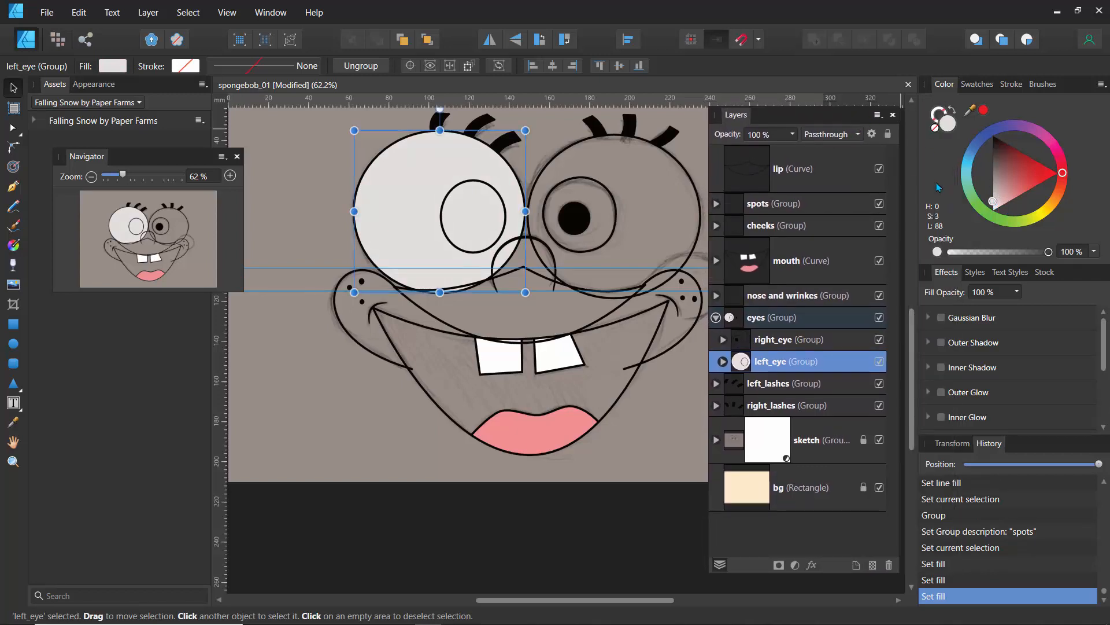
pyautogui.moveTo(989, 202); pyautogui.dragTo(993, 205)
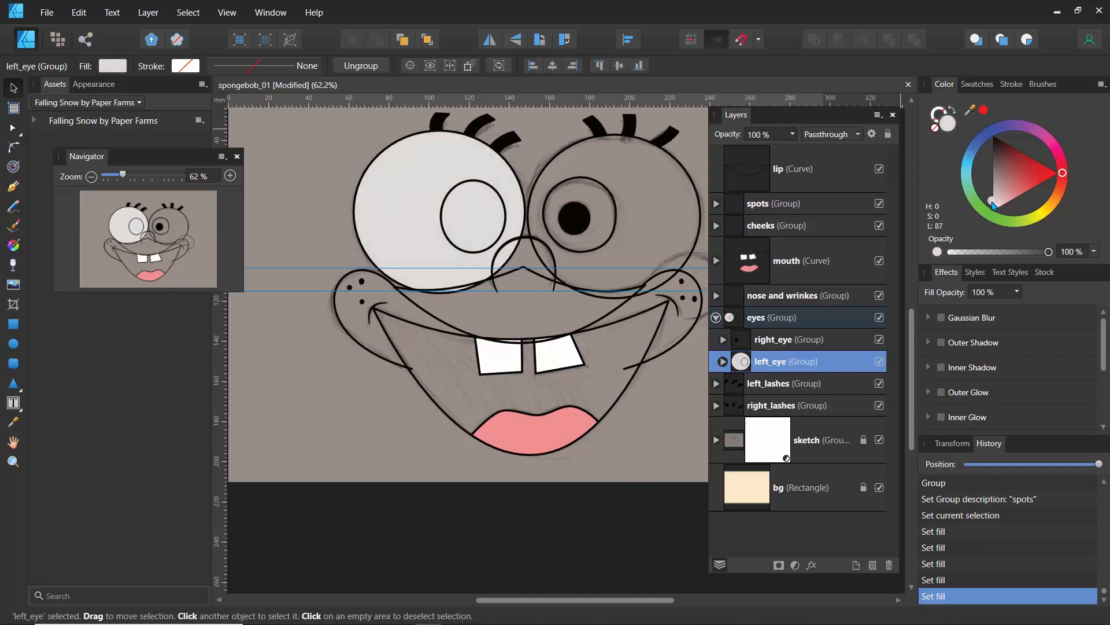
# Switch the color controls to HSL sliders and set the left_eye group's fill lightness to 87
pyautogui.click(1101, 85)
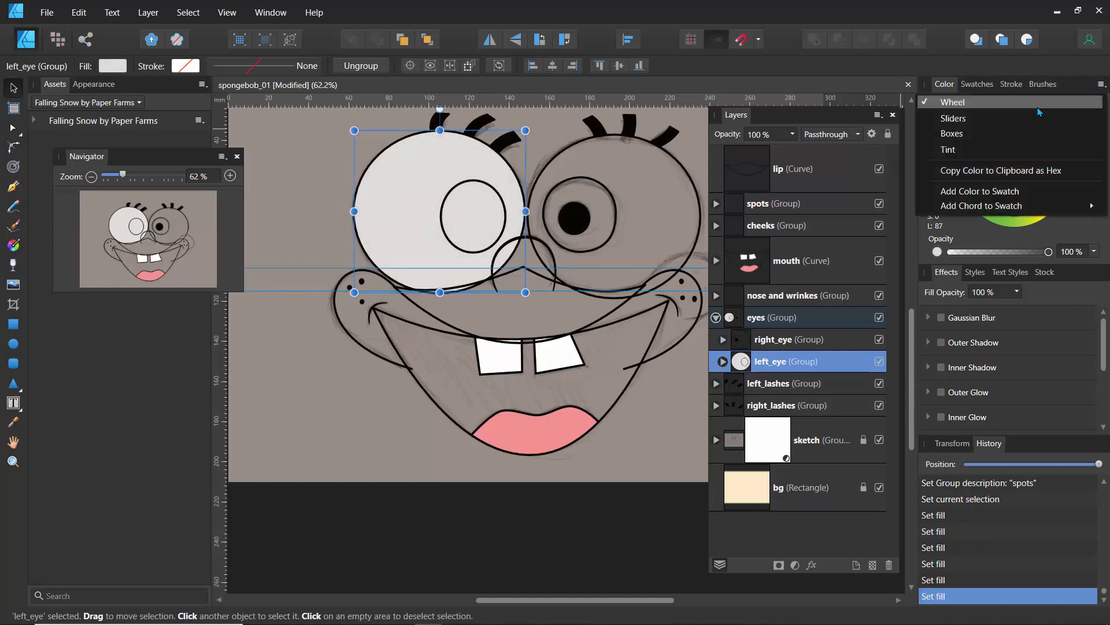
pyautogui.click(1011, 119)
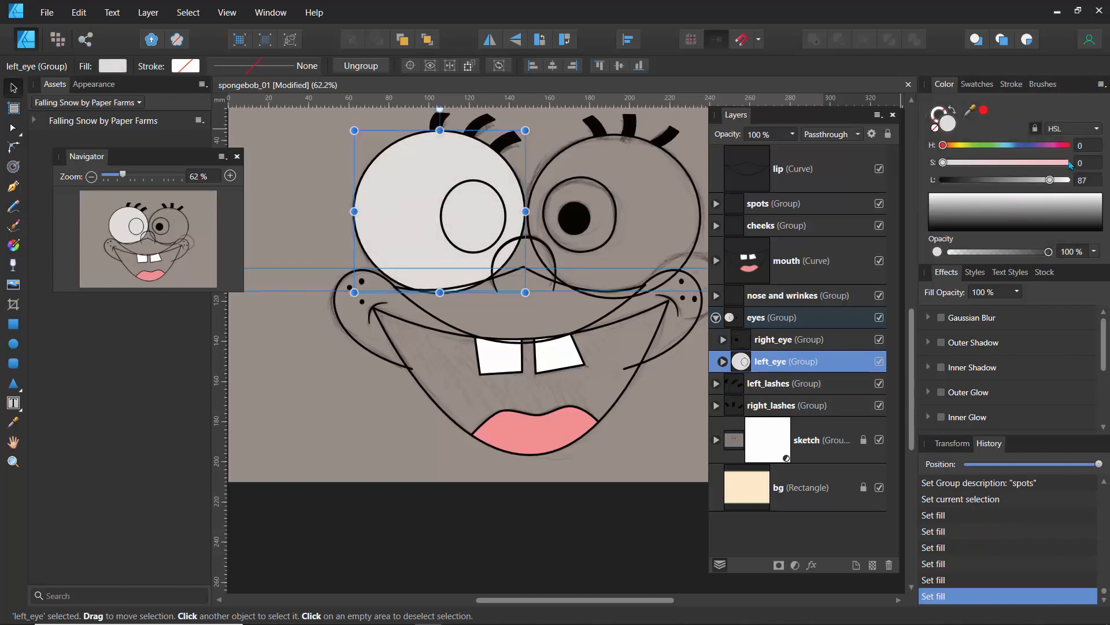
pyautogui.moveTo(1051, 183); pyautogui.dragTo(1056, 186)
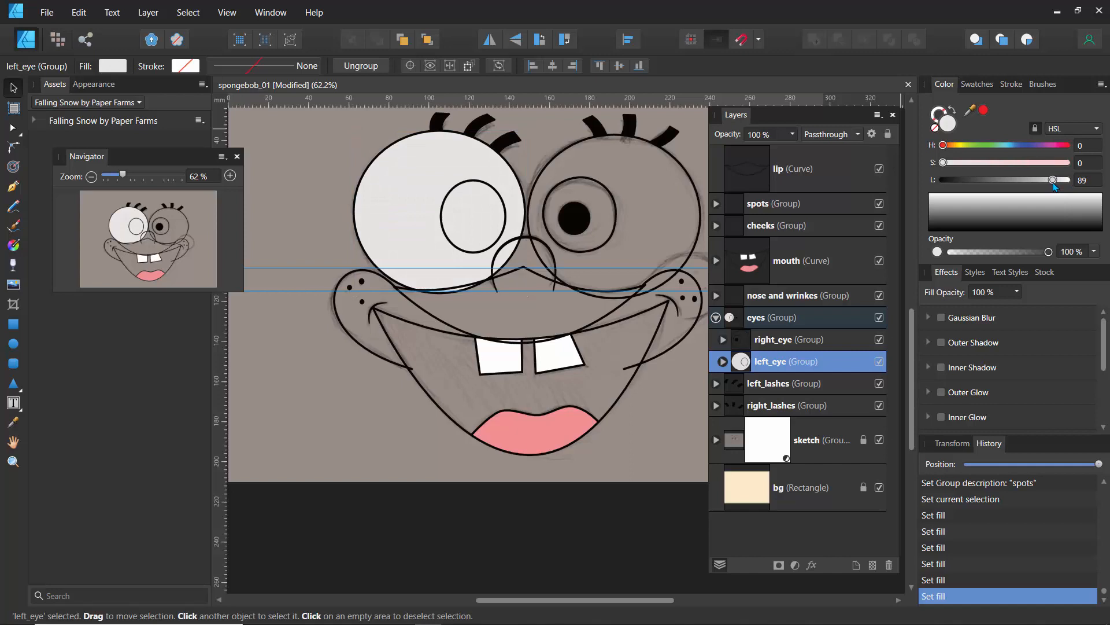
pyautogui.click(1089, 181)
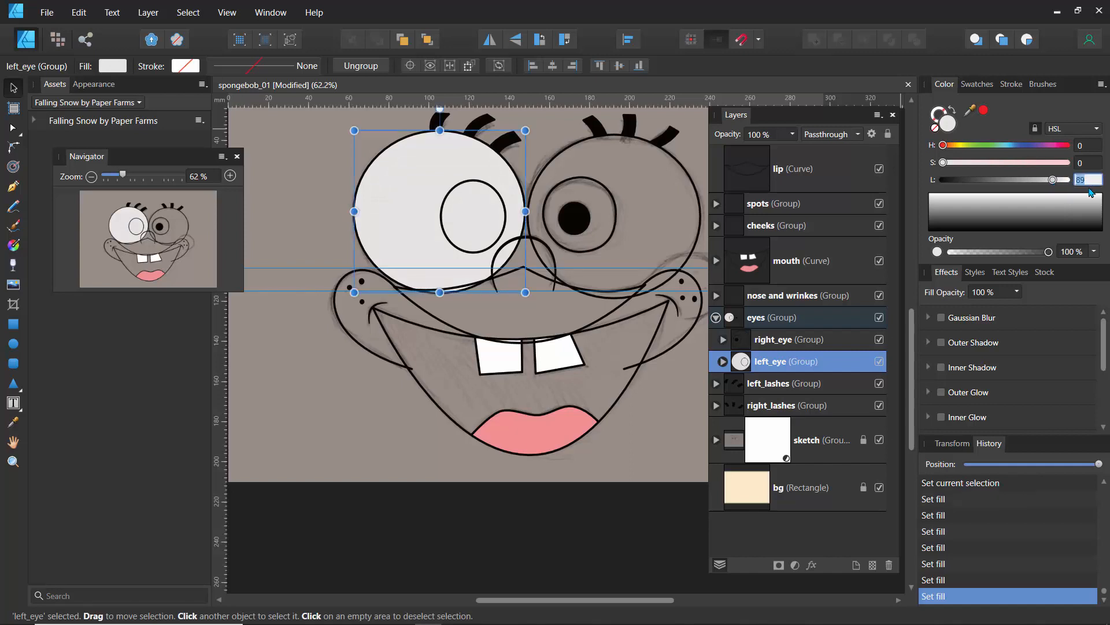
pyautogui.write('87')
pyautogui.press('Return')
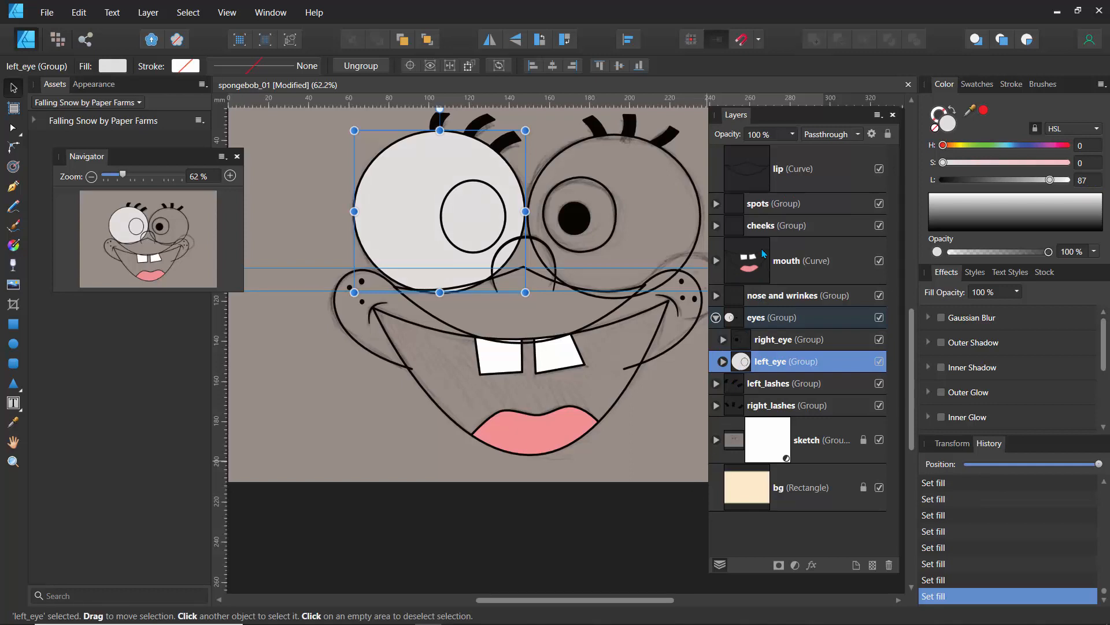
# Expand the left_eye group and isolate the pupil_l ellipse by hiding the eye_left and left_eye ellipses
pyautogui.click(722, 362)
pyautogui.click(765, 496)
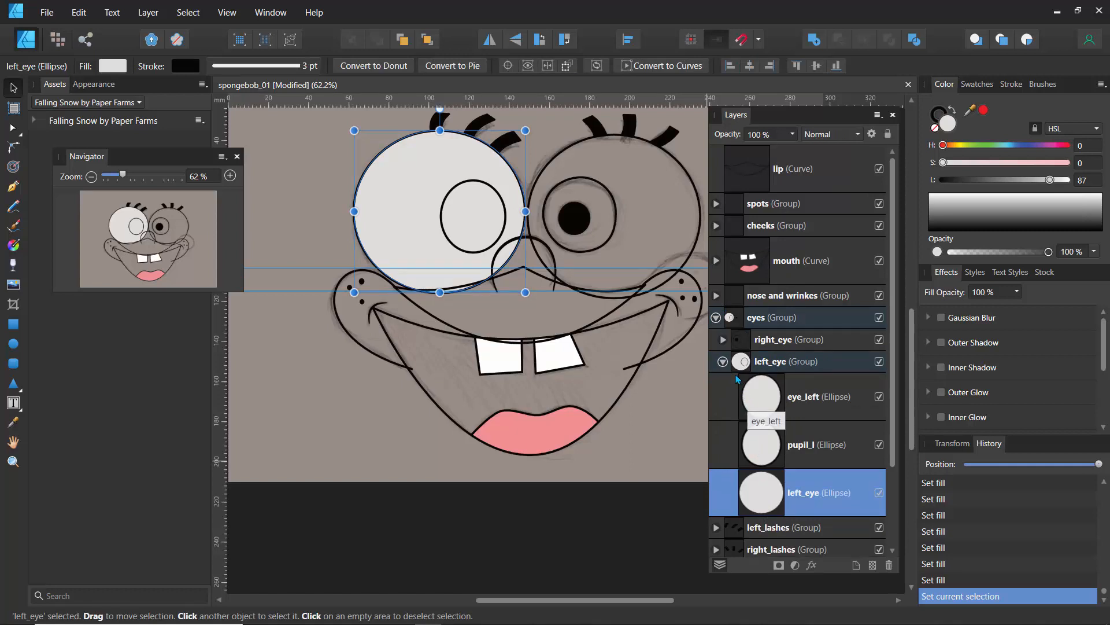
pyautogui.click(759, 405)
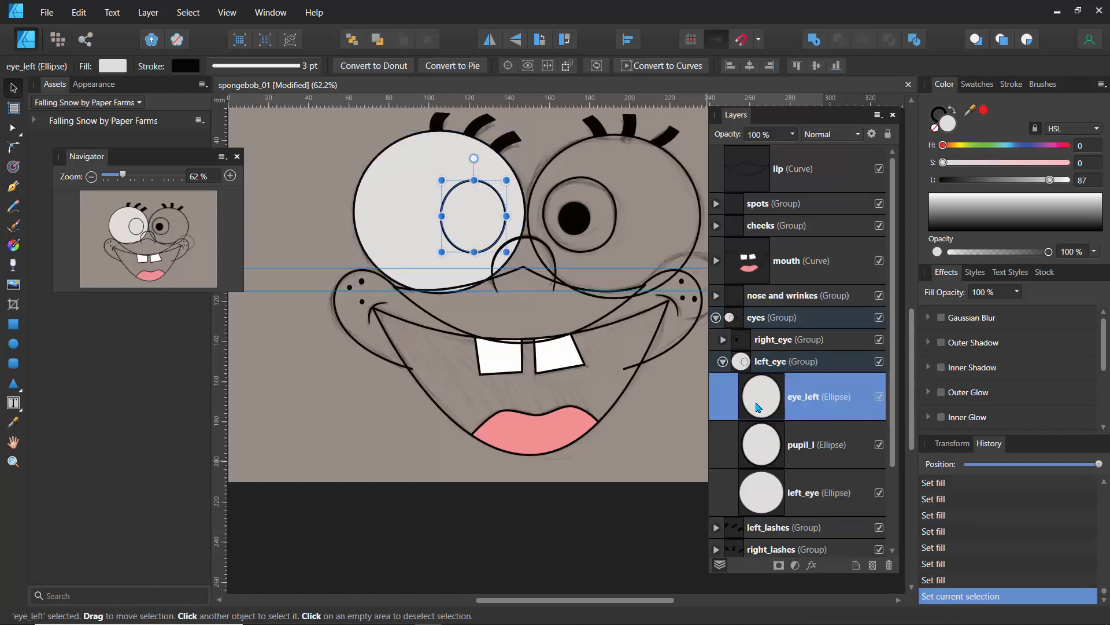
pyautogui.click(763, 440)
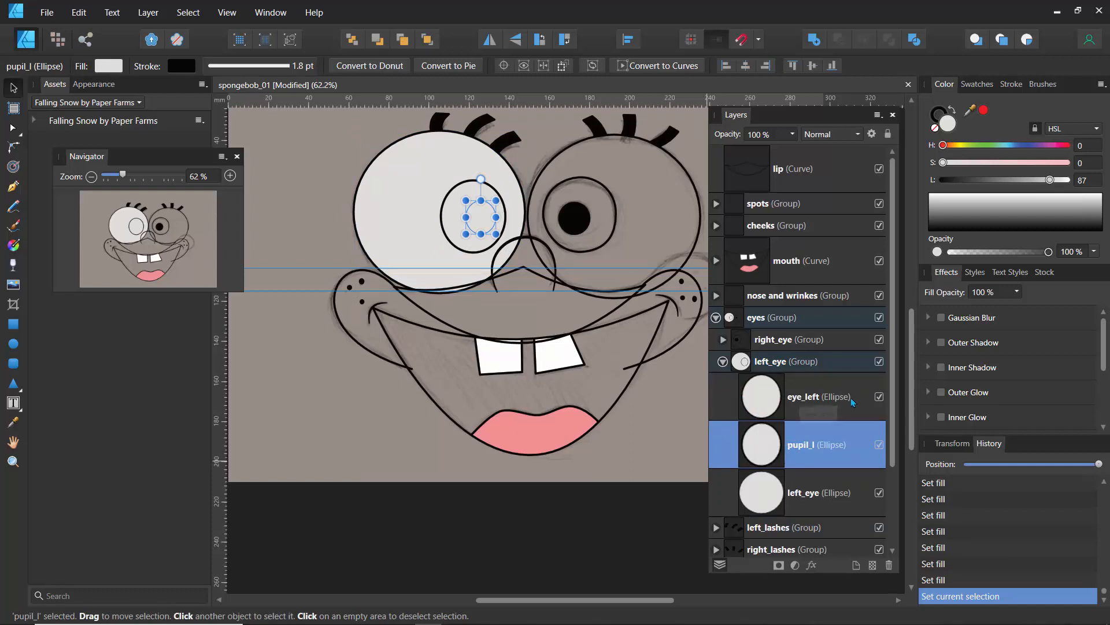
pyautogui.click(879, 399)
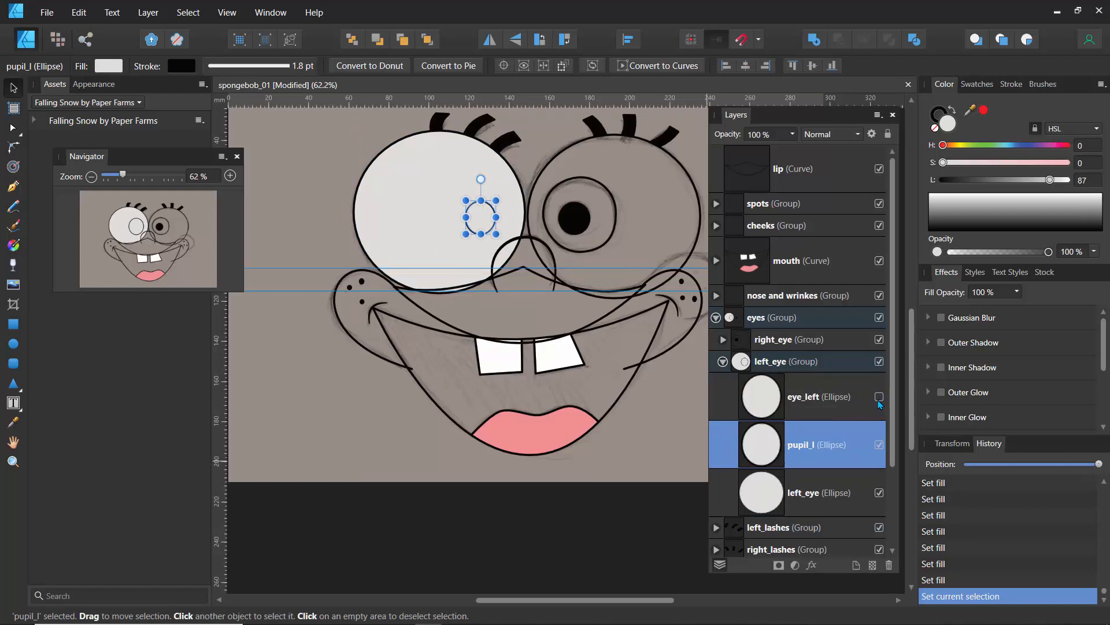
pyautogui.click(879, 445)
pyautogui.click(879, 492)
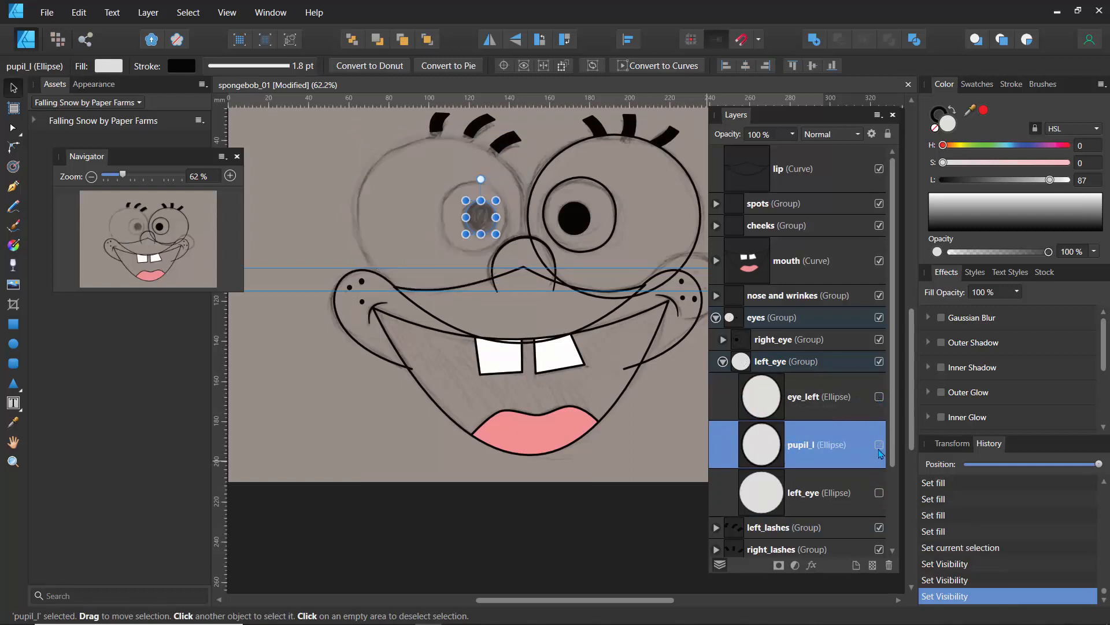
pyautogui.click(879, 446)
pyautogui.click(879, 398)
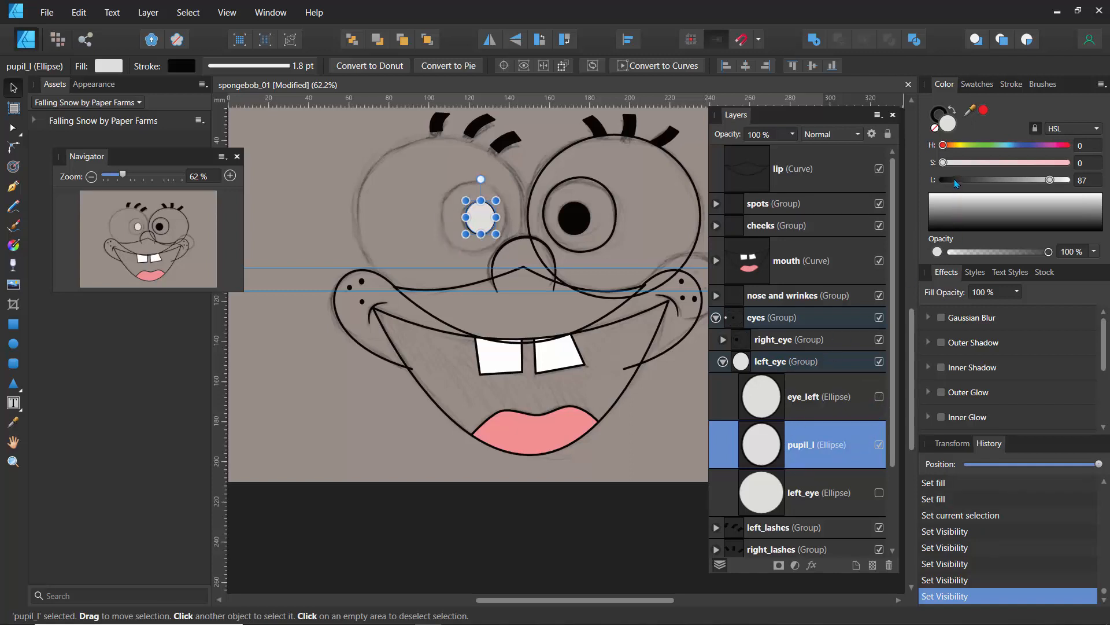
# Fill the pupil_l ellipse with black at lightness 0 and show the left_eye ellipse again
pyautogui.click(954, 179)
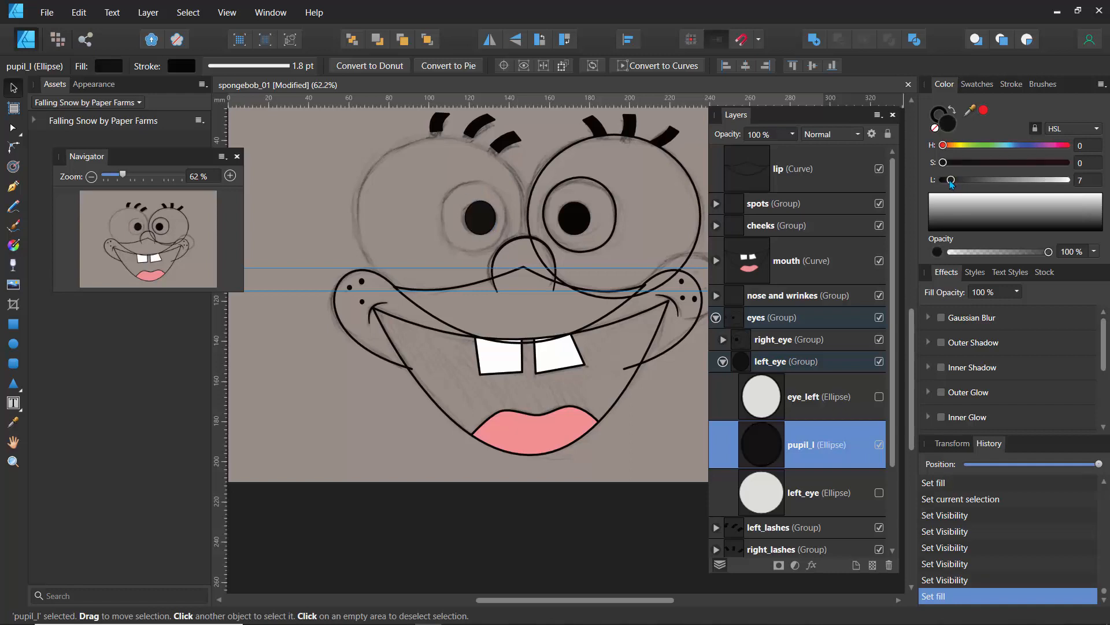
pyautogui.moveTo(951, 181); pyautogui.dragTo(940, 182)
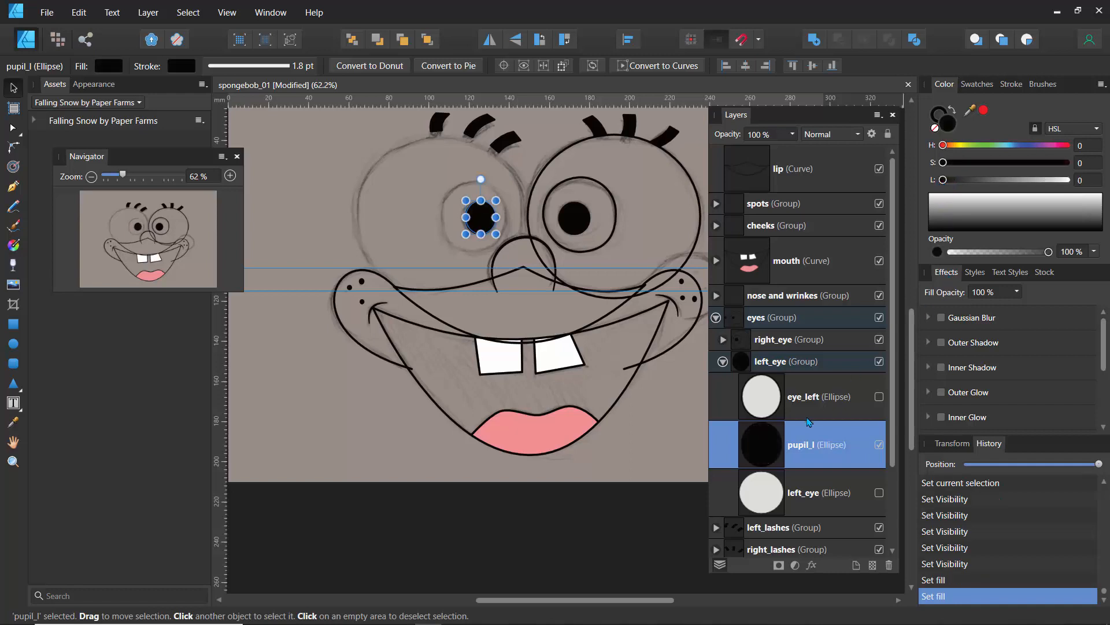
pyautogui.moveTo(786, 404); pyautogui.dragTo(857, 427)
pyautogui.click(879, 492)
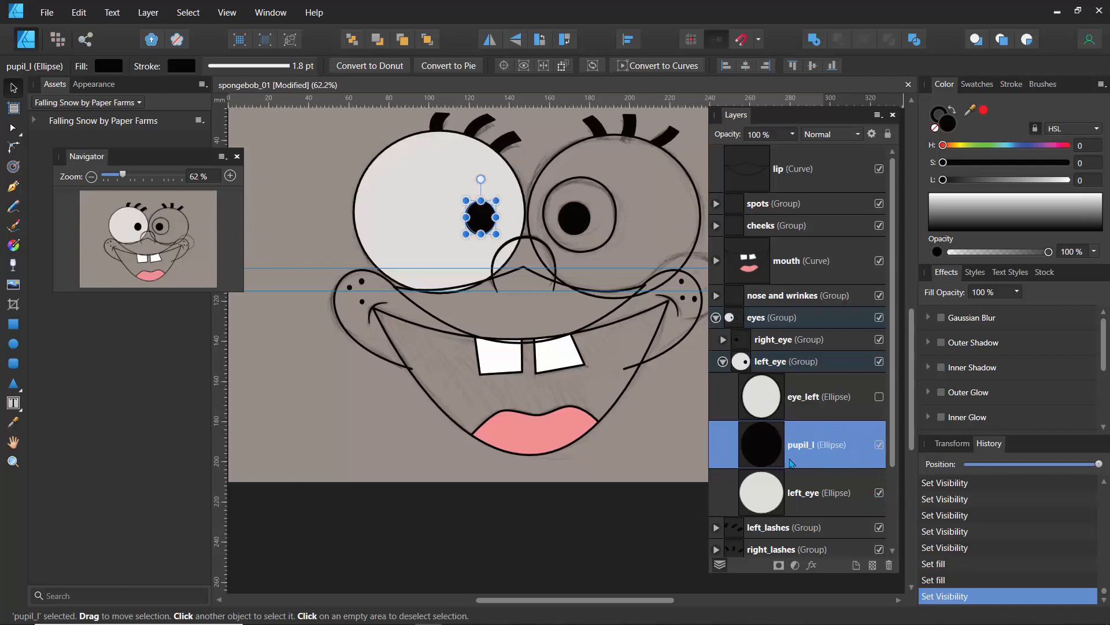
# Return to the color wheel and fill the hidden eye_left iris ellipse with dark blue, HSL 202, 76, 27
pyautogui.click(771, 400)
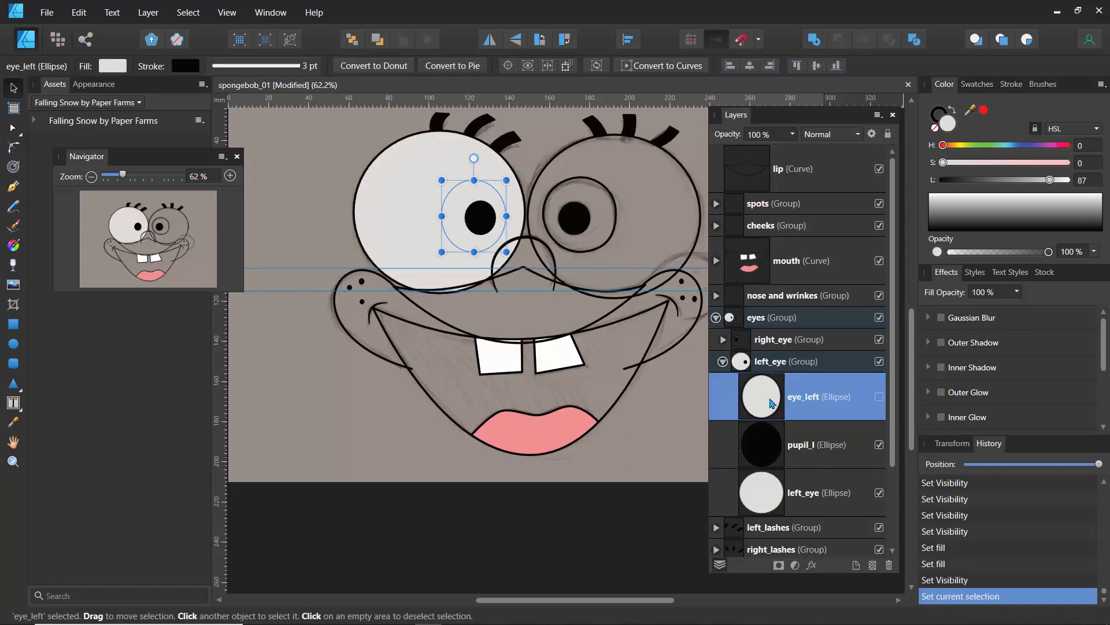
pyautogui.click(1063, 131)
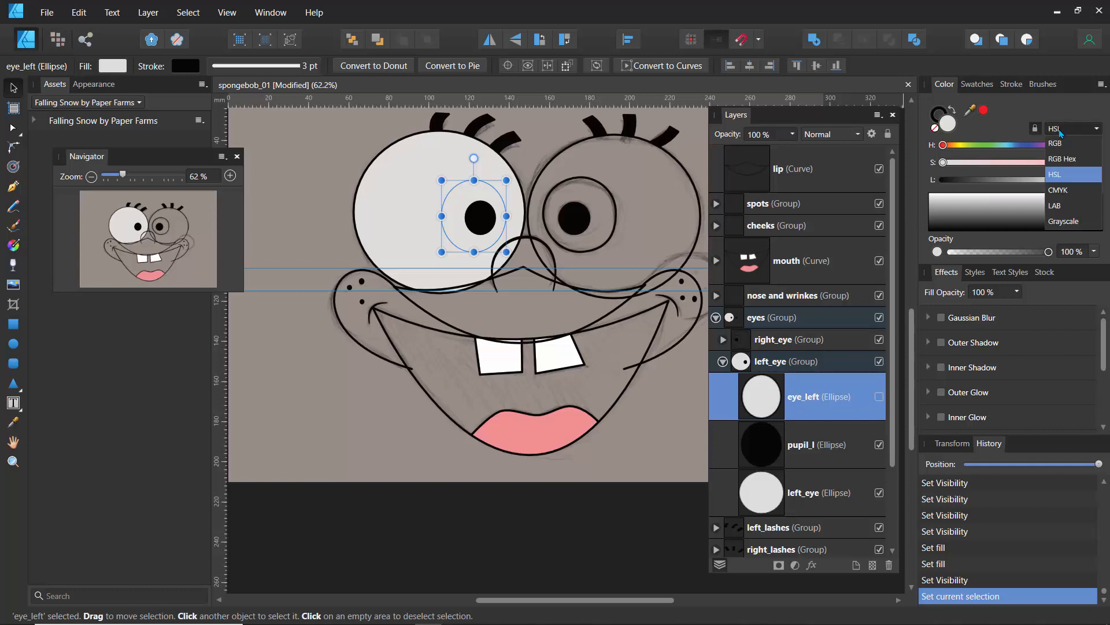
pyautogui.click(1102, 87)
pyautogui.click(1101, 87)
pyautogui.click(1004, 138)
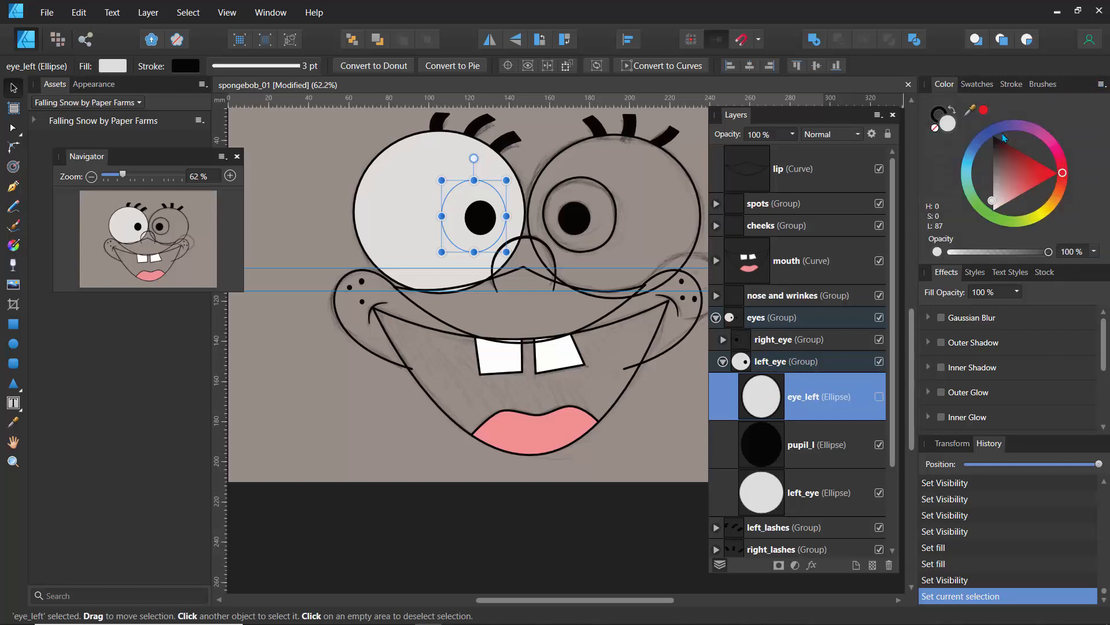
pyautogui.moveTo(976, 160); pyautogui.dragTo(969, 155)
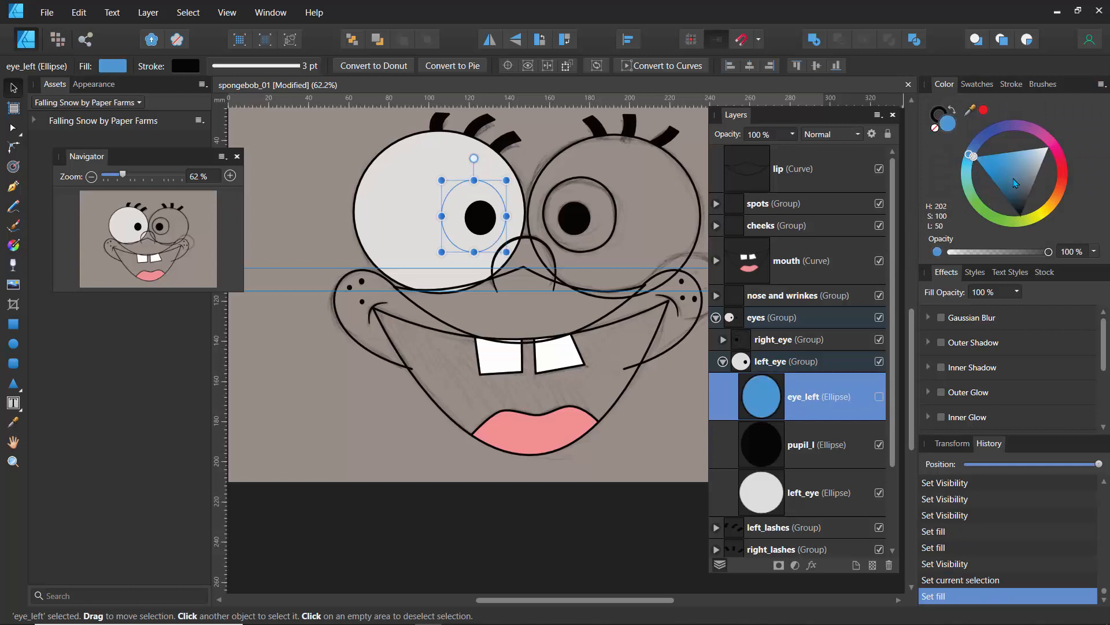
pyautogui.moveTo(1017, 182)
pyautogui.mouseDown()
pyautogui.moveTo(1008, 176)
pyautogui.moveTo(1004, 198)
pyautogui.mouseUp()
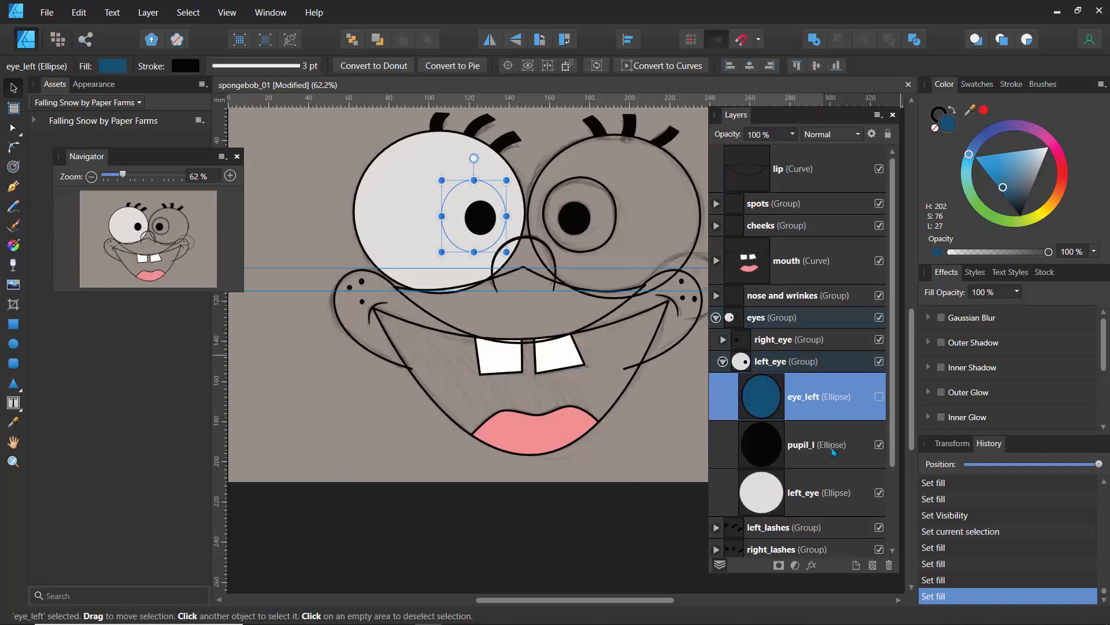
# Hide the left_eye ellipse and make the eye_left iris ellipse visible
pyautogui.click(772, 492)
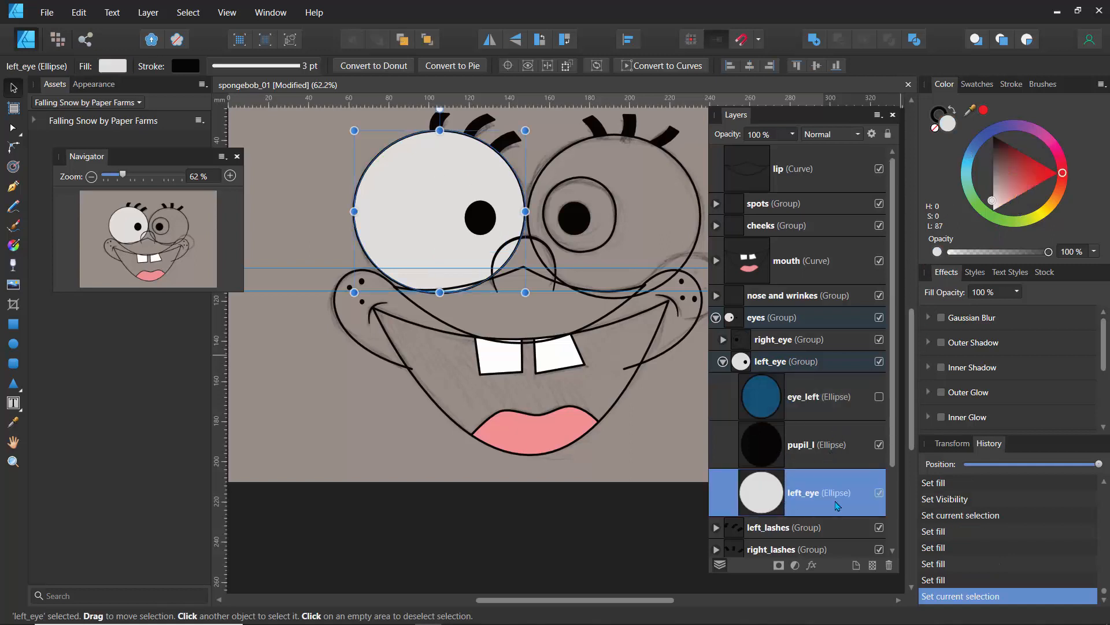
pyautogui.click(879, 493)
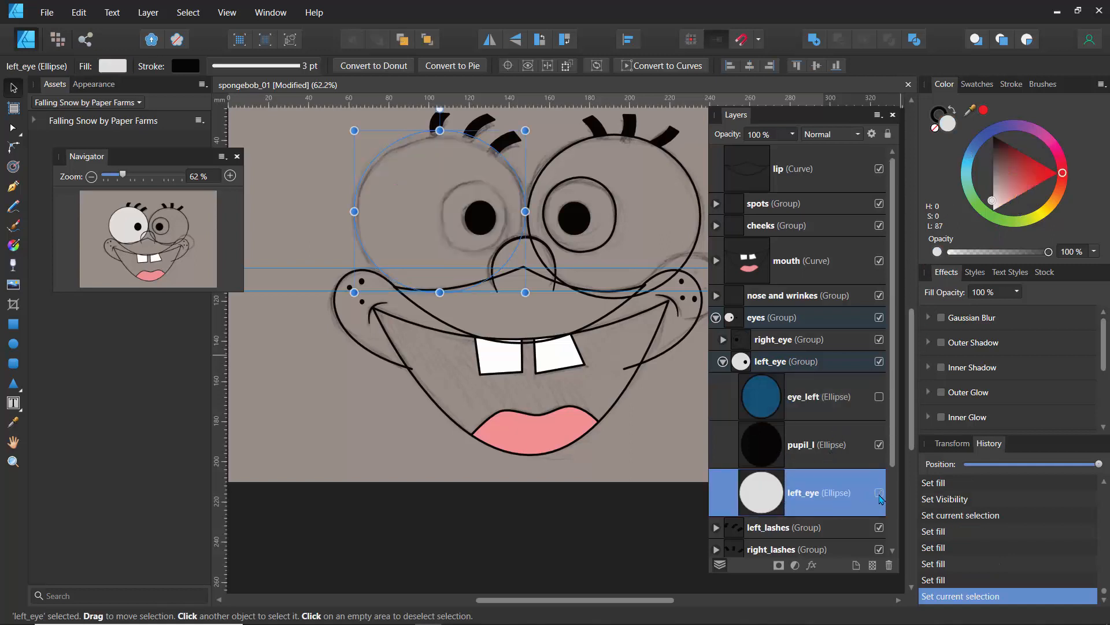
pyautogui.click(879, 396)
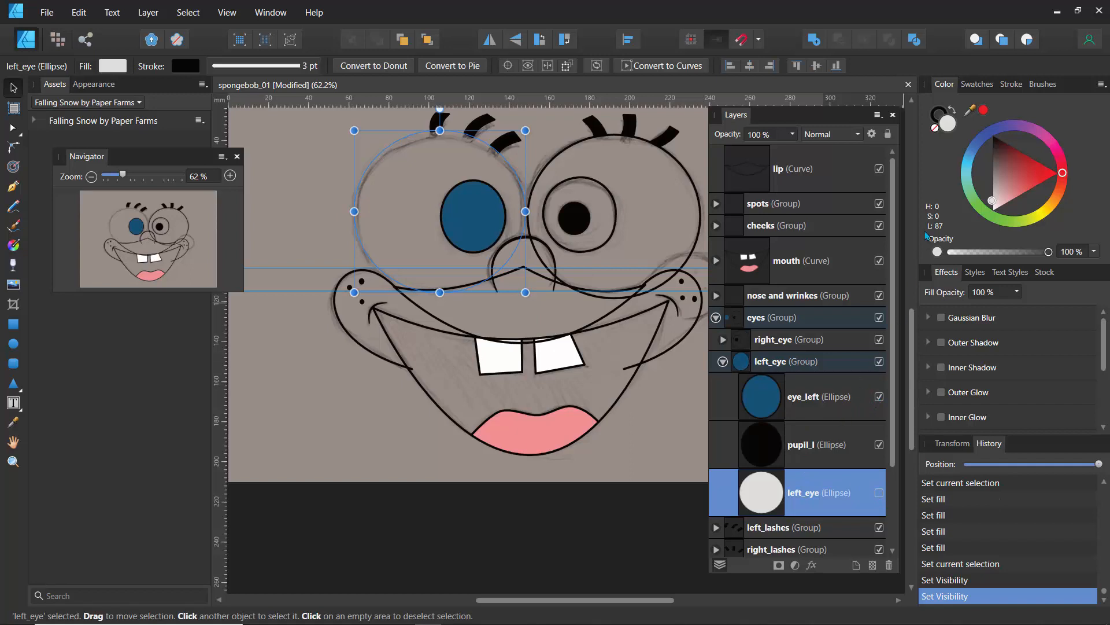
# Lighten the eye_left iris fill to HSL 202, 56, 62 and display its color as HSL sliders
pyautogui.click(775, 397)
pyautogui.moveTo(1016, 175); pyautogui.dragTo(1015, 168)
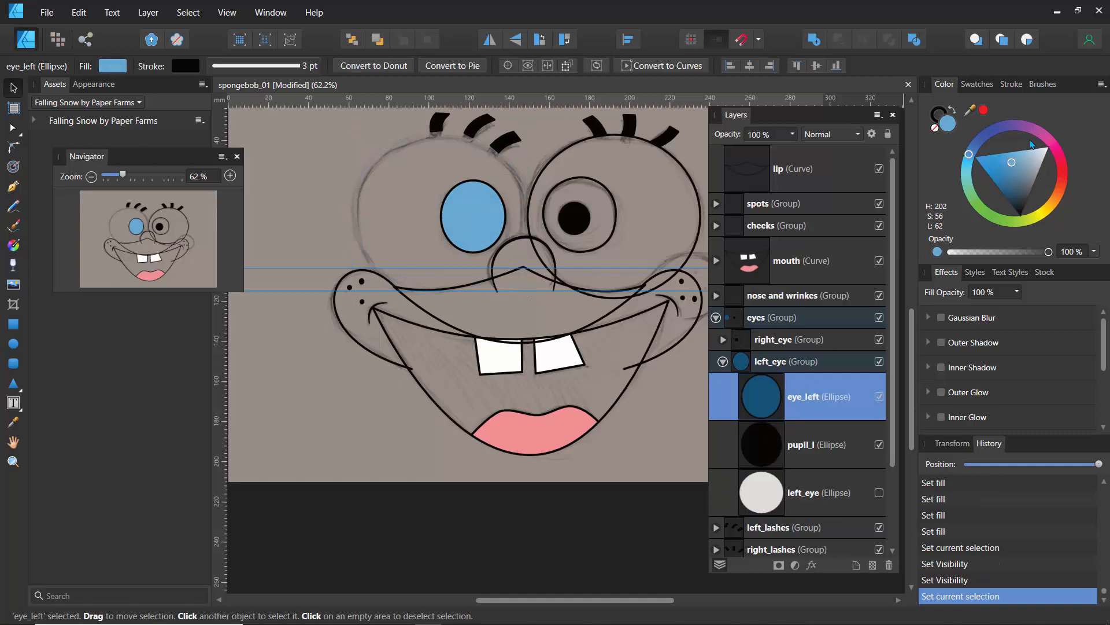
pyautogui.click(1101, 87)
pyautogui.click(1048, 126)
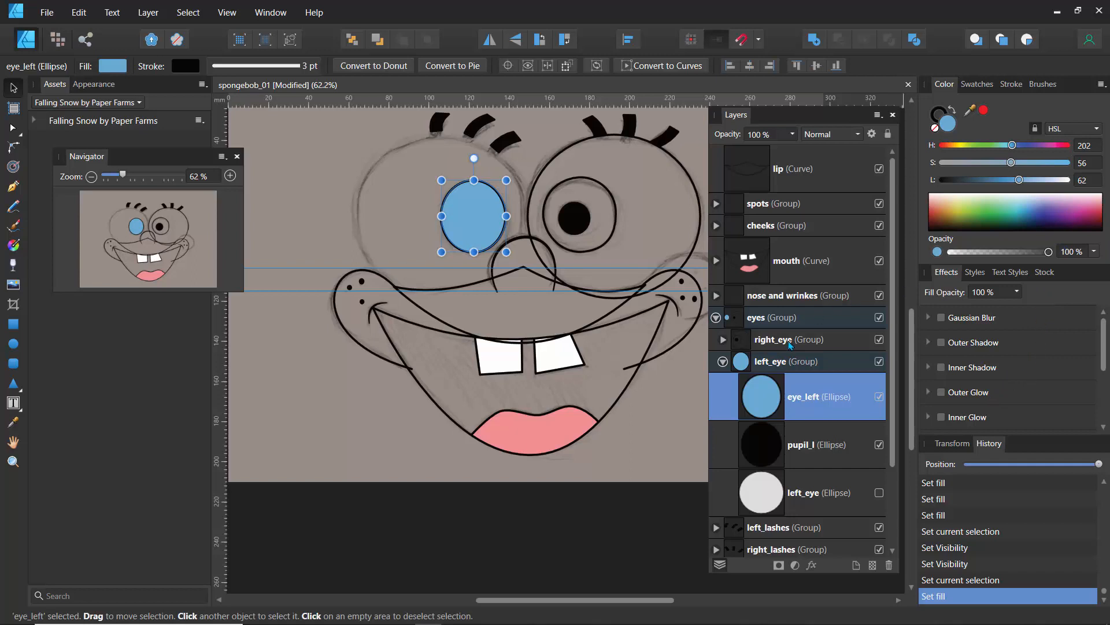
# Move the pupil_l ellipse above eye_left in the left_eye group and make the left_eye ellipse visible
pyautogui.click(761, 445)
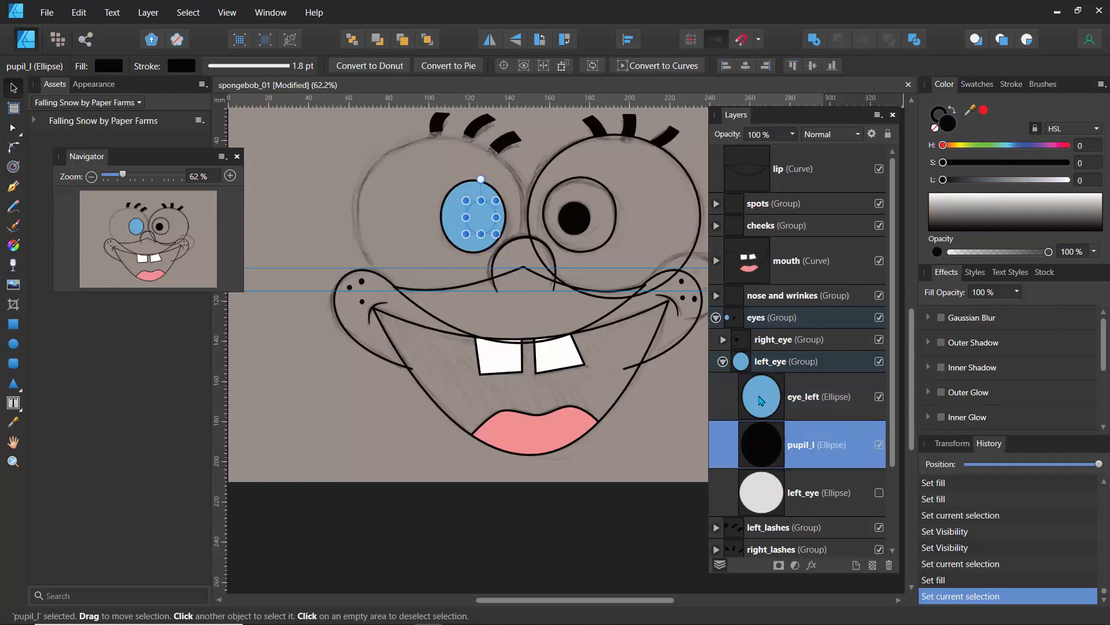
pyautogui.moveTo(764, 448); pyautogui.dragTo(757, 383)
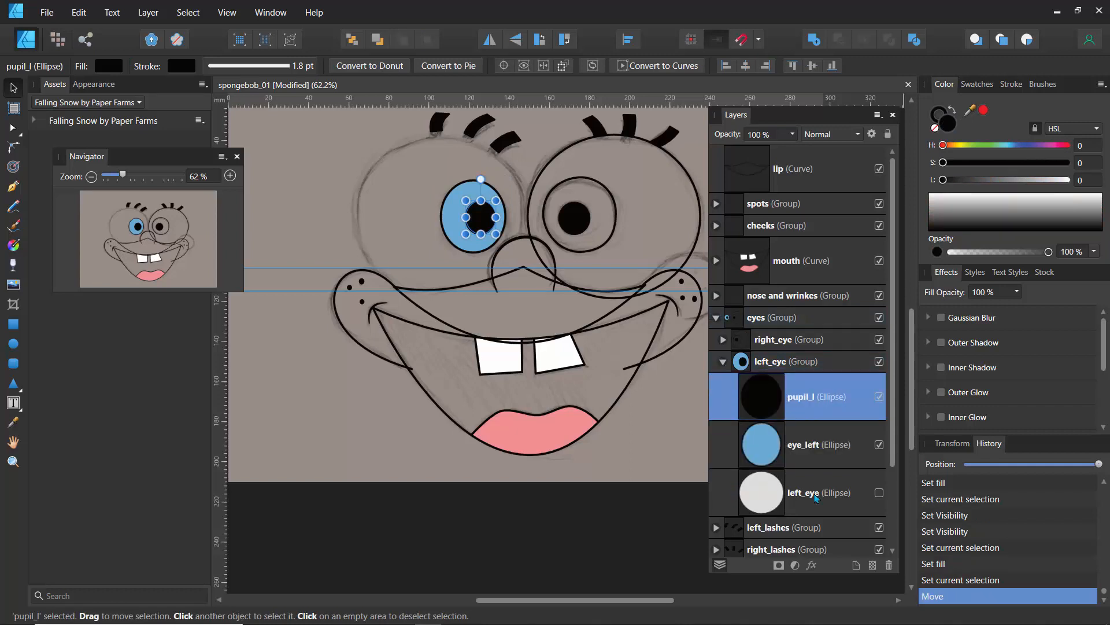
pyautogui.click(879, 494)
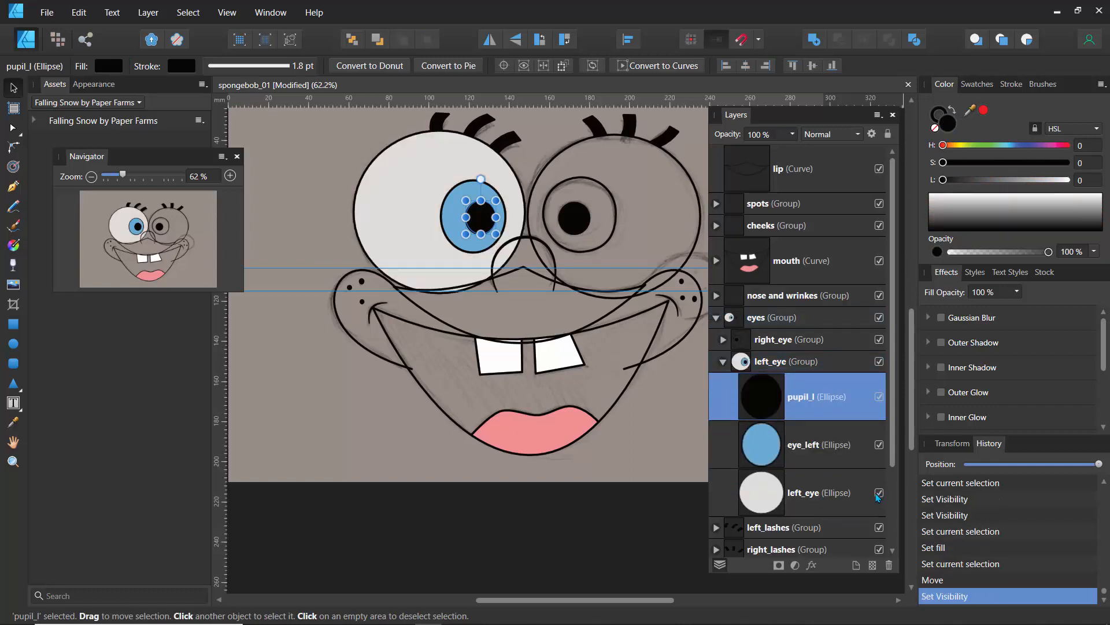
# Set the stroke width of the eye_left iris ellipse to 4.9 pt
pyautogui.click(772, 506)
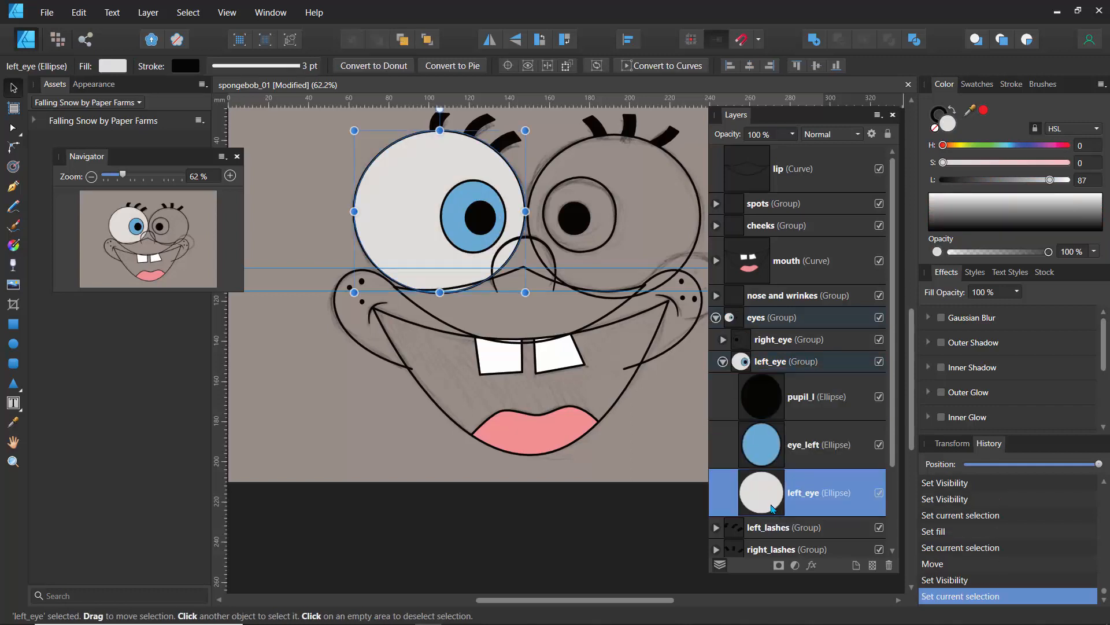
pyautogui.click(764, 466)
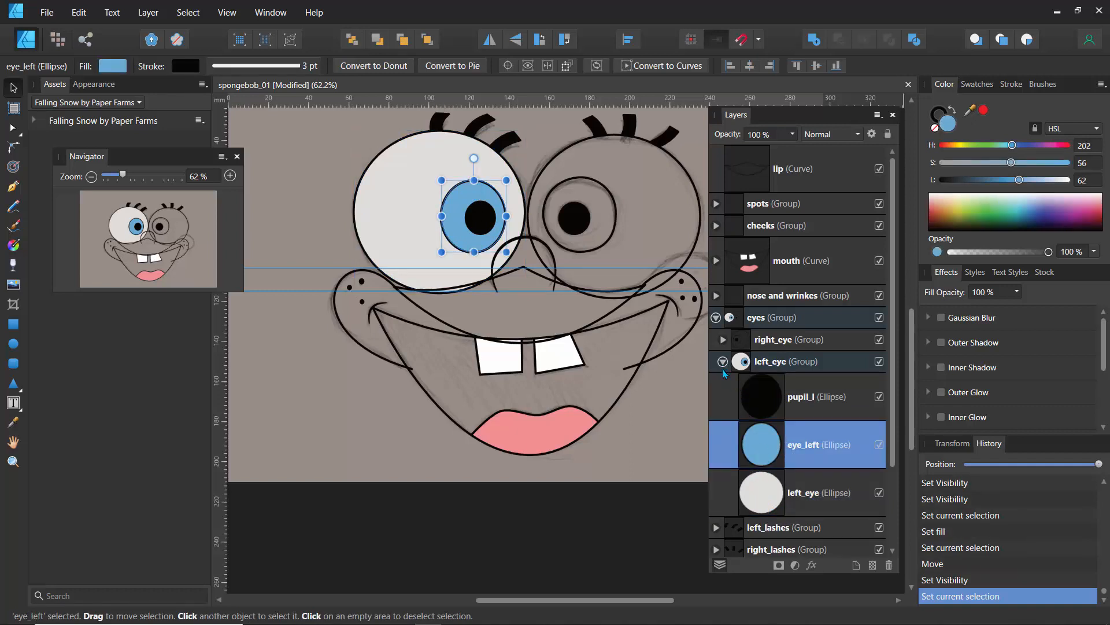
pyautogui.click(759, 408)
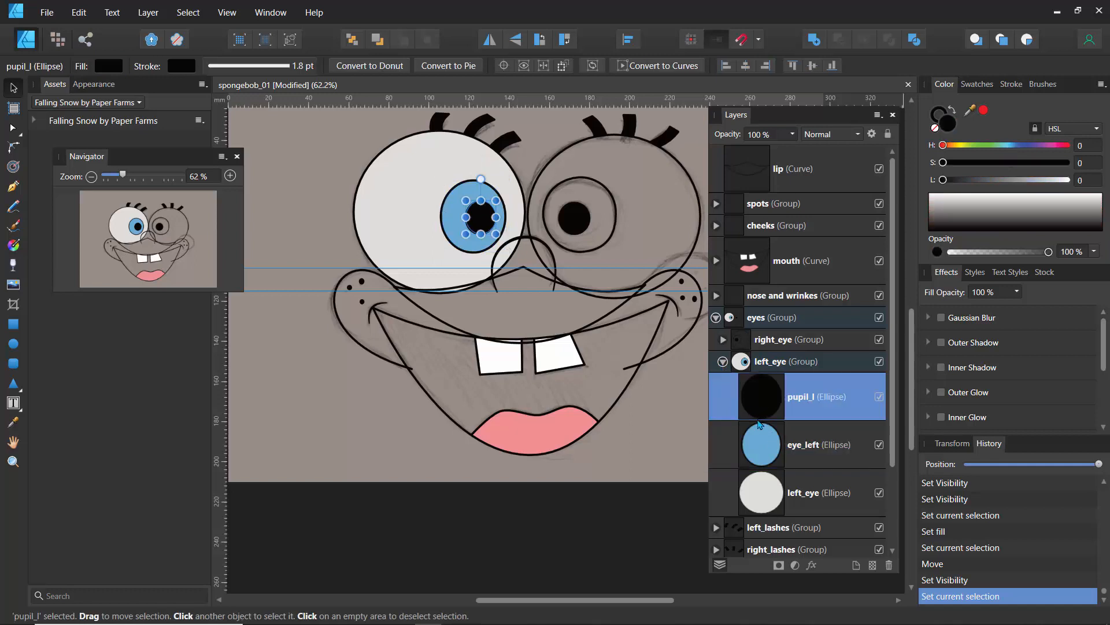
pyautogui.click(767, 443)
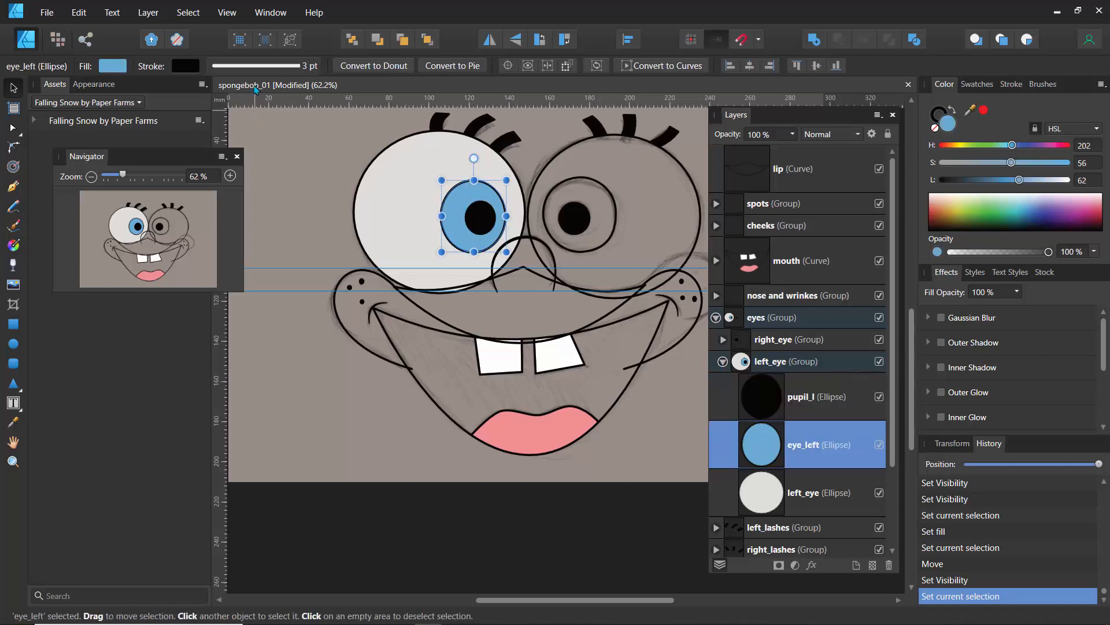
pyautogui.click(240, 73)
pyautogui.moveTo(237, 117); pyautogui.dragTo(241, 116)
# Set the stroke width of the eye_right iris curve to 4.6 pt
pyautogui.click(560, 188)
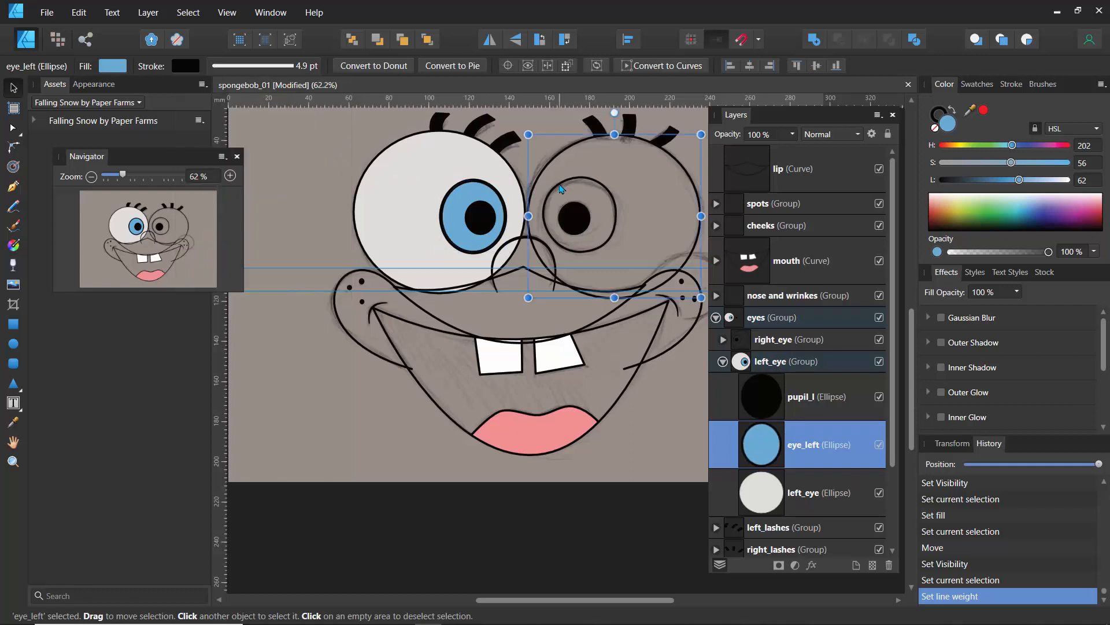
pyautogui.doubleClick(560, 190)
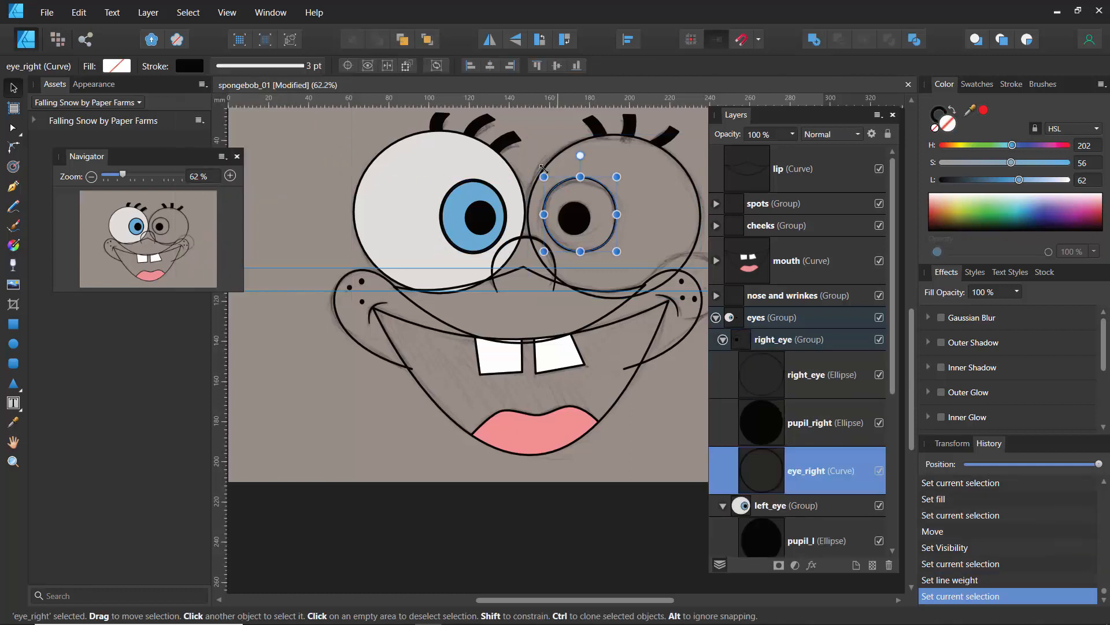
pyautogui.click(294, 67)
pyautogui.click(318, 118)
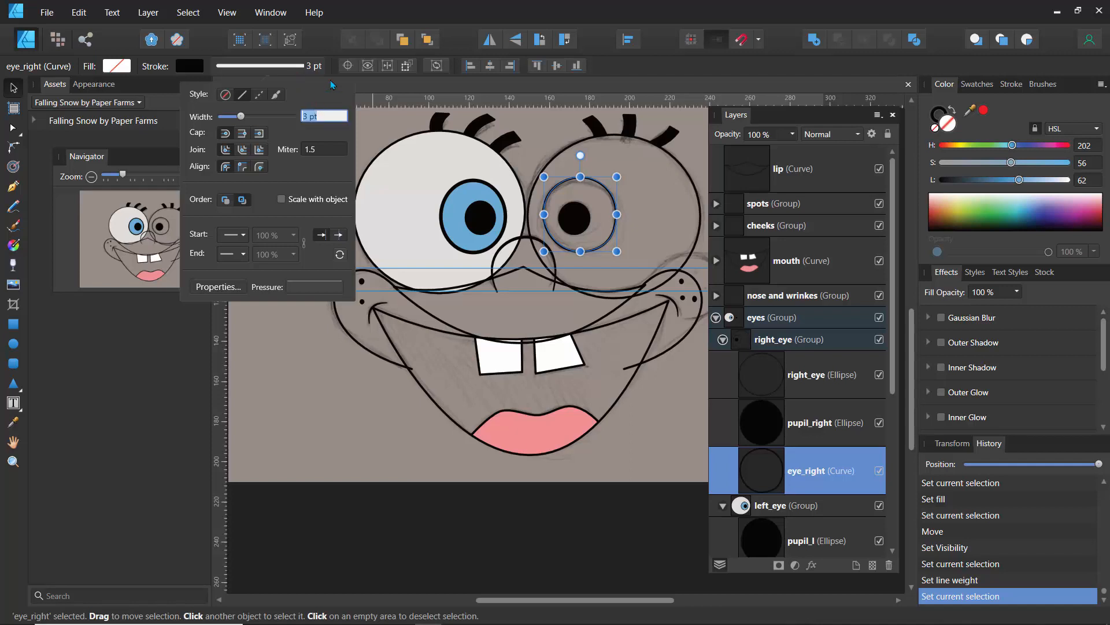
pyautogui.write('4.6')
pyautogui.press('Return')
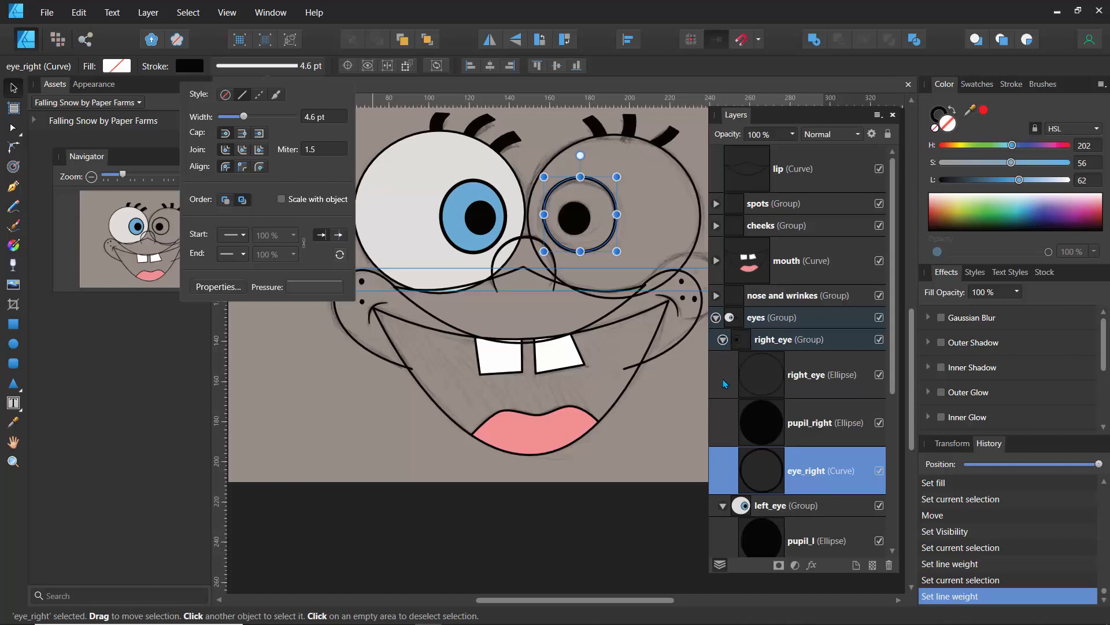
# Move the right_eye ellipse to the bottom of the right_eye group, beneath the pupil and iris
pyautogui.click(769, 386)
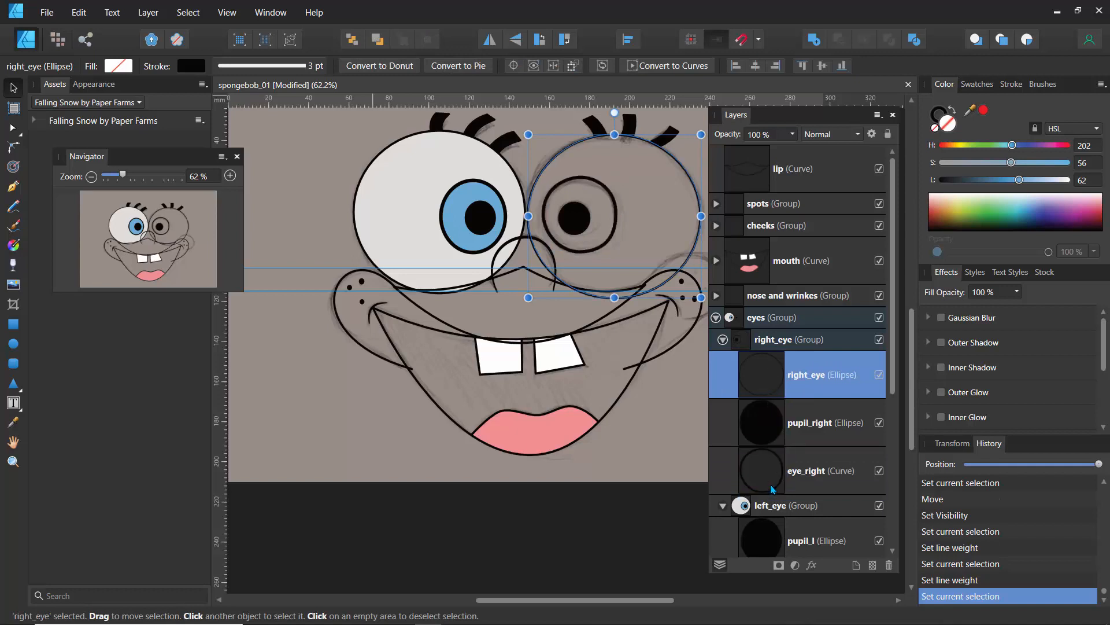
pyautogui.hotkey('ctrl', 'shift', '[')
pyautogui.click(766, 388)
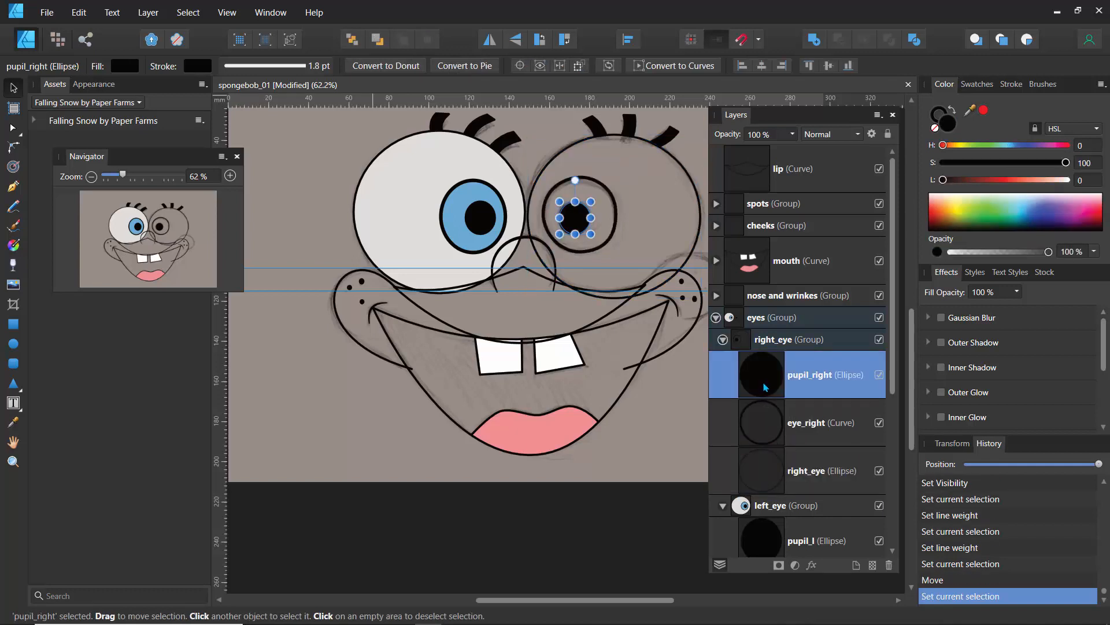
# Fill the eye_right iris curve with the blue sampled from the left iris
pyautogui.click(778, 426)
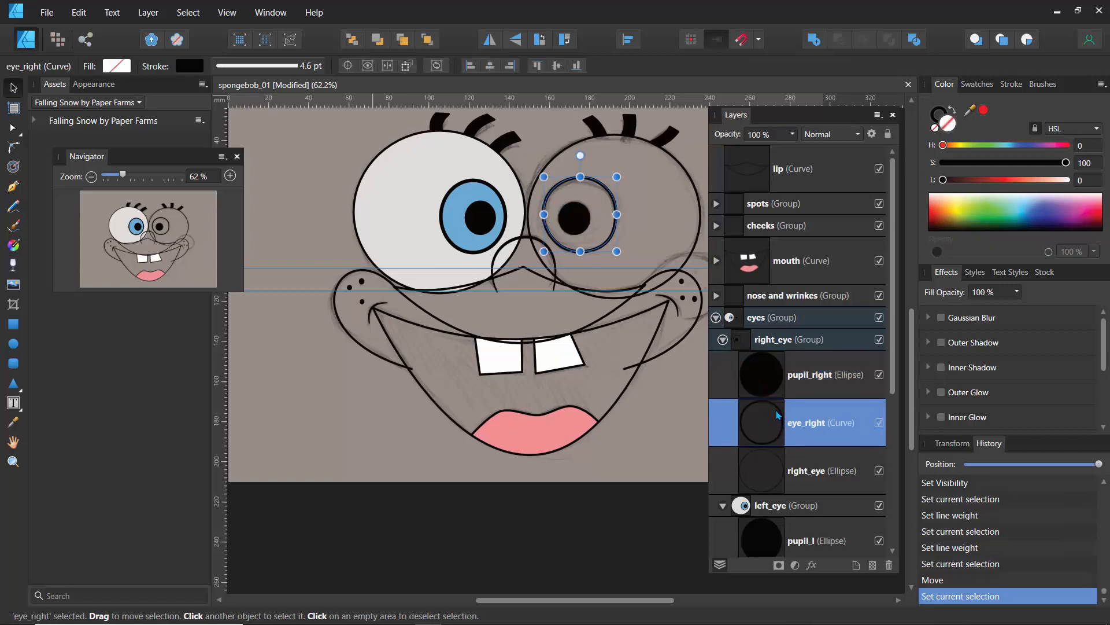
pyautogui.click(772, 389)
pyautogui.click(774, 418)
pyautogui.click(17, 425)
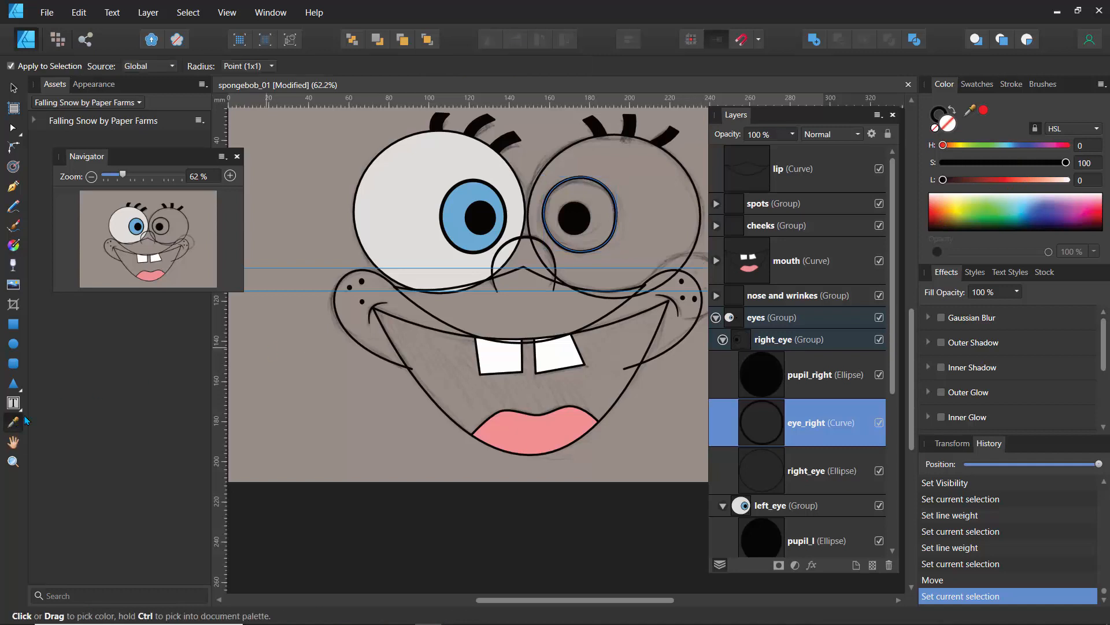
pyautogui.click(475, 191)
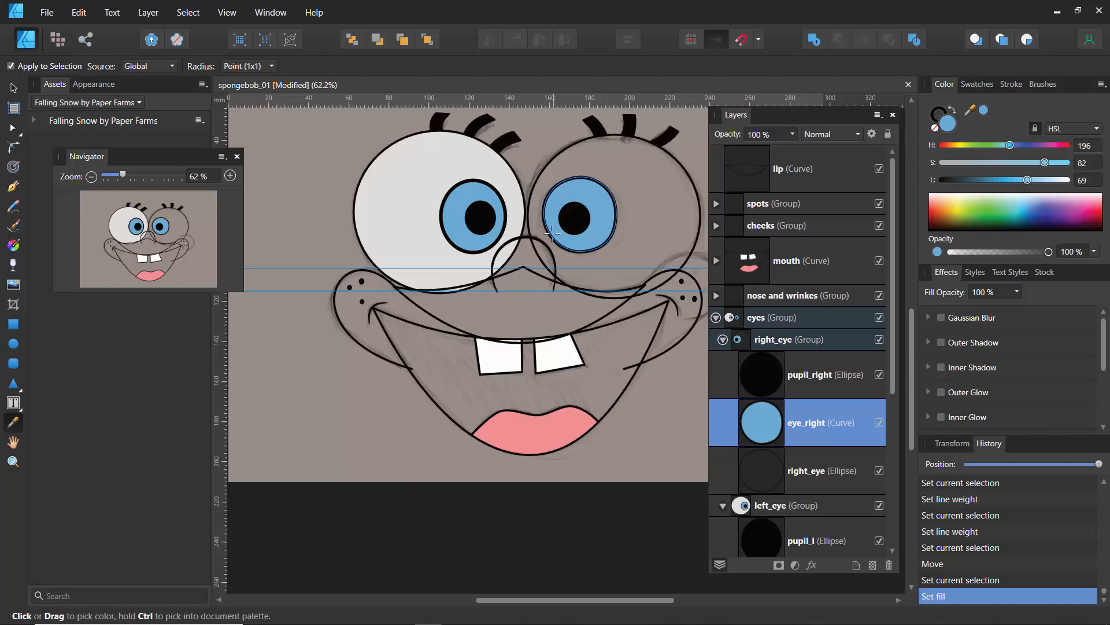
# Collapse the right_eye and left_eye groups in the layer list
pyautogui.click(762, 385)
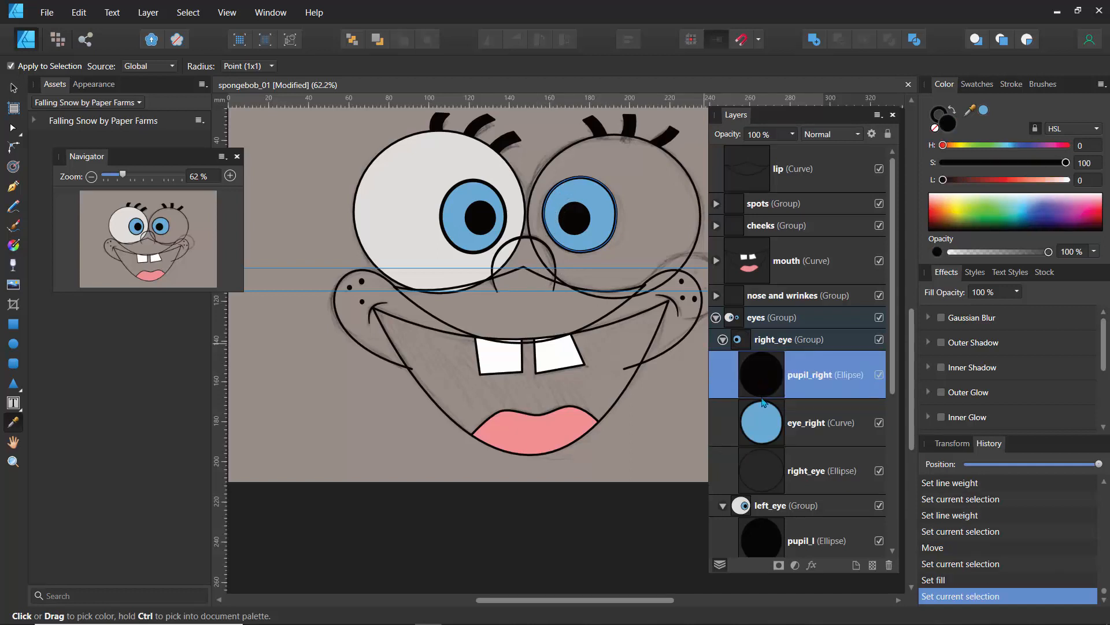
pyautogui.click(773, 533)
pyautogui.click(723, 292)
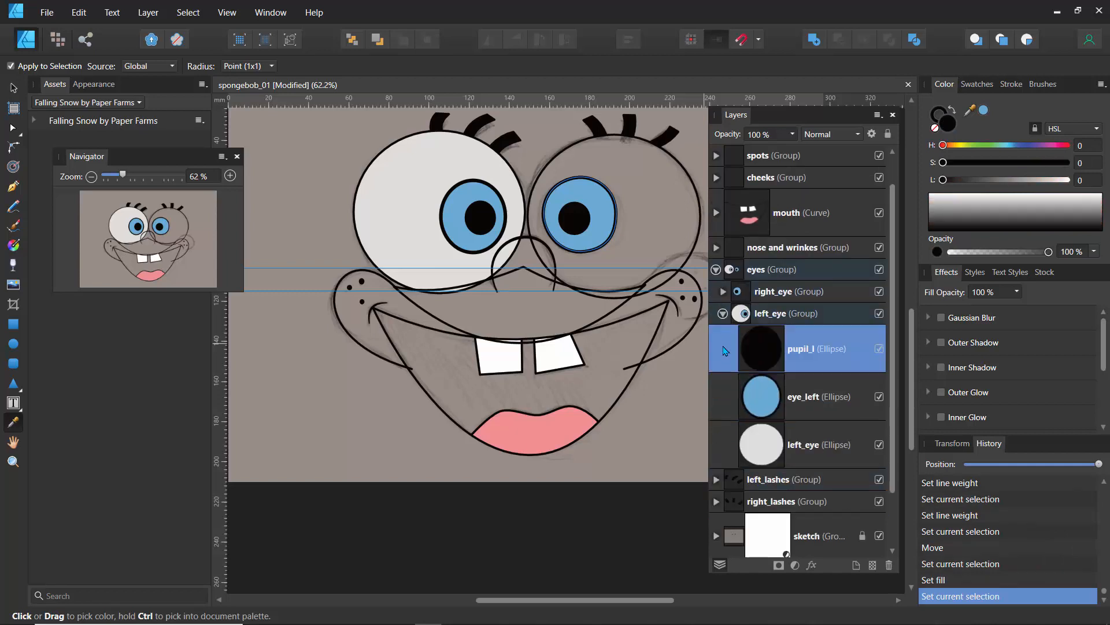
pyautogui.click(723, 342)
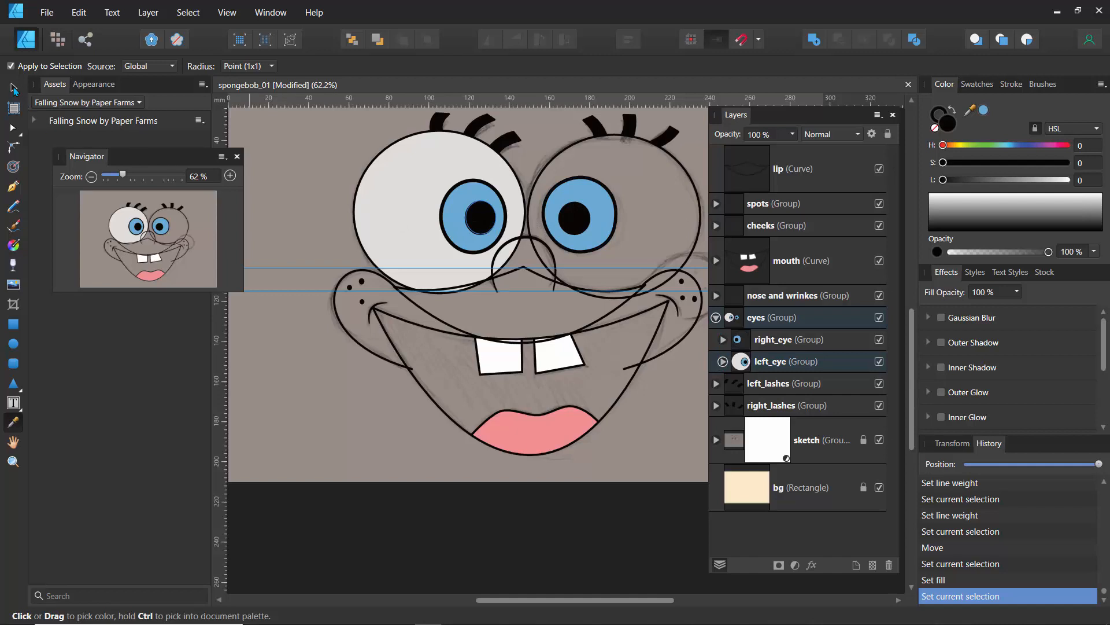
# Enlarge the pupil_right ellipse slightly toward the upper left and stretch its lower edge downward
pyautogui.press('v')
pyautogui.click(568, 210)
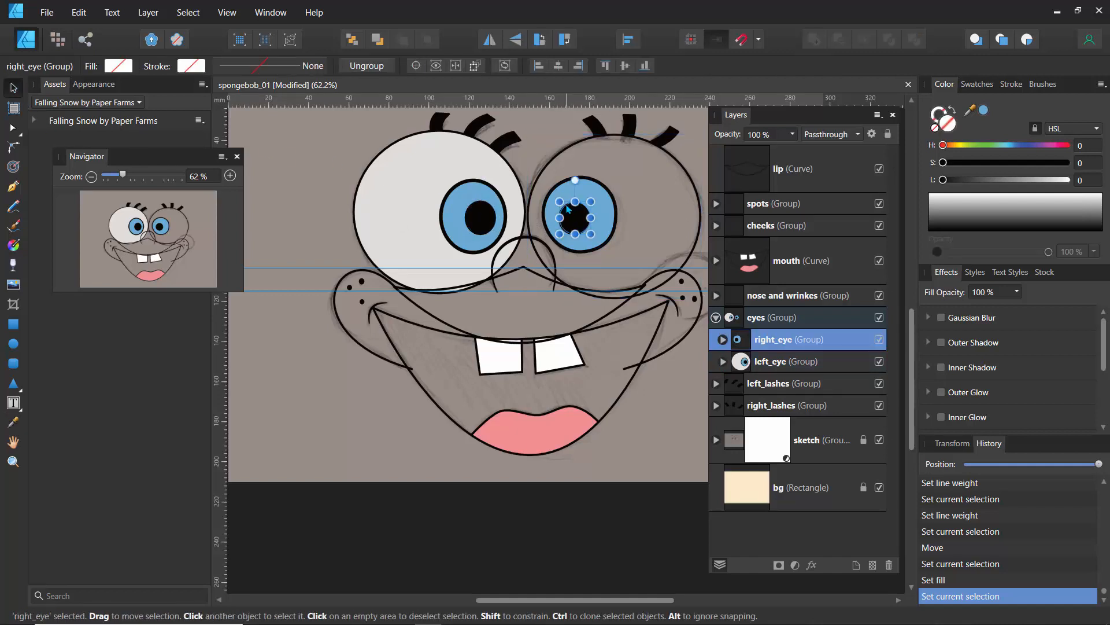
pyautogui.doubleClick(568, 209)
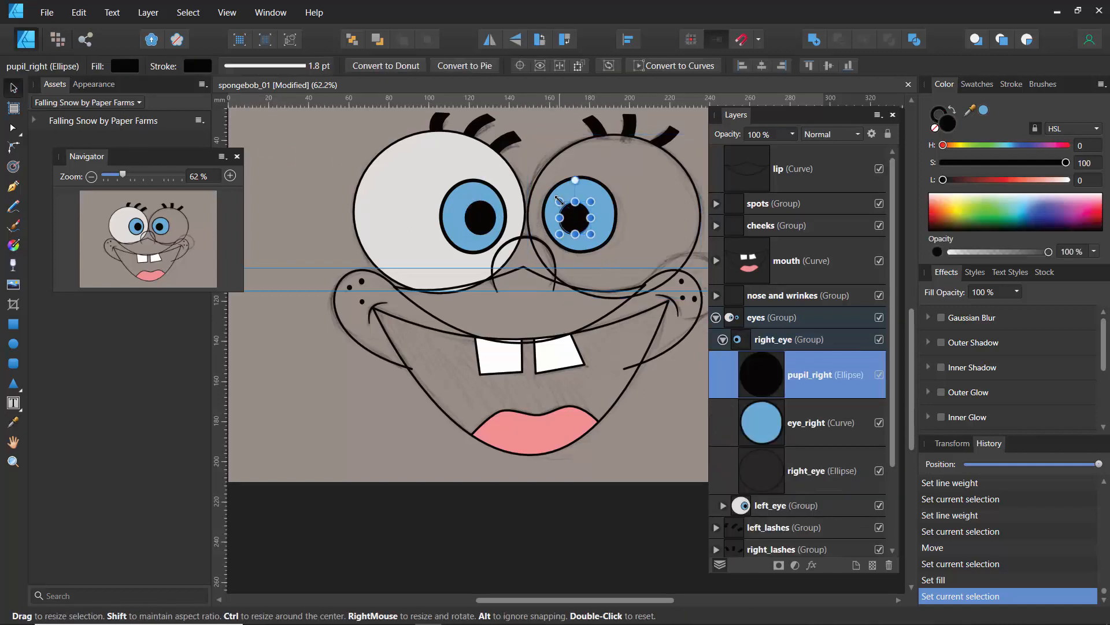
pyautogui.moveTo(558, 201); pyautogui.dragTo(553, 195)
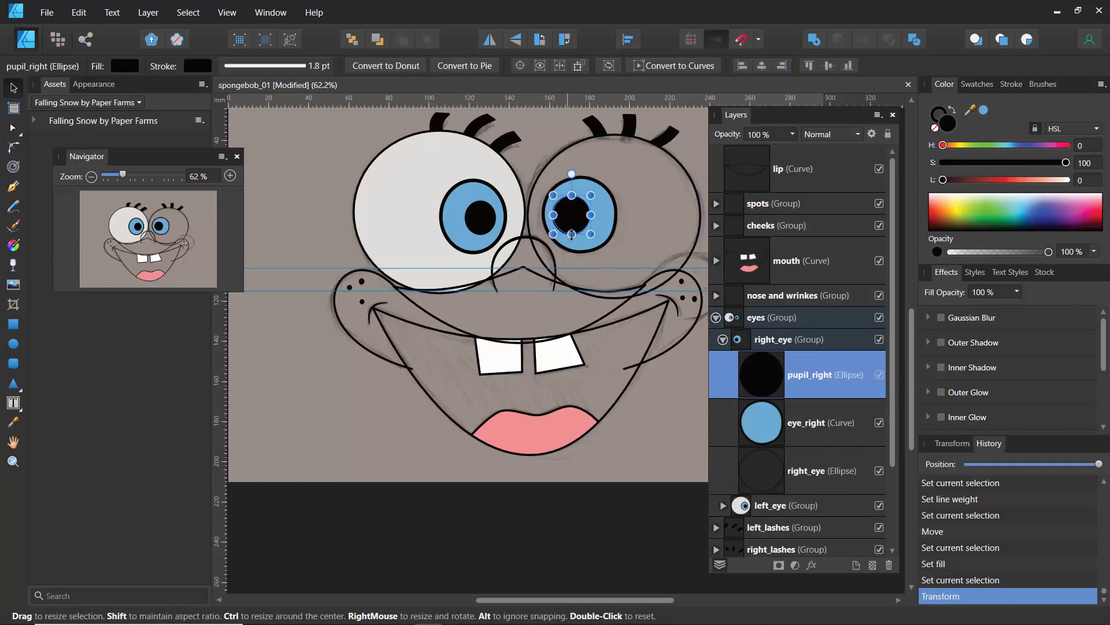
pyautogui.moveTo(571, 236); pyautogui.dragTo(572, 239)
# Enlarge the pupil_l ellipse to match the other pupil and clear the selection
pyautogui.click(486, 214)
pyautogui.doubleClick(484, 213)
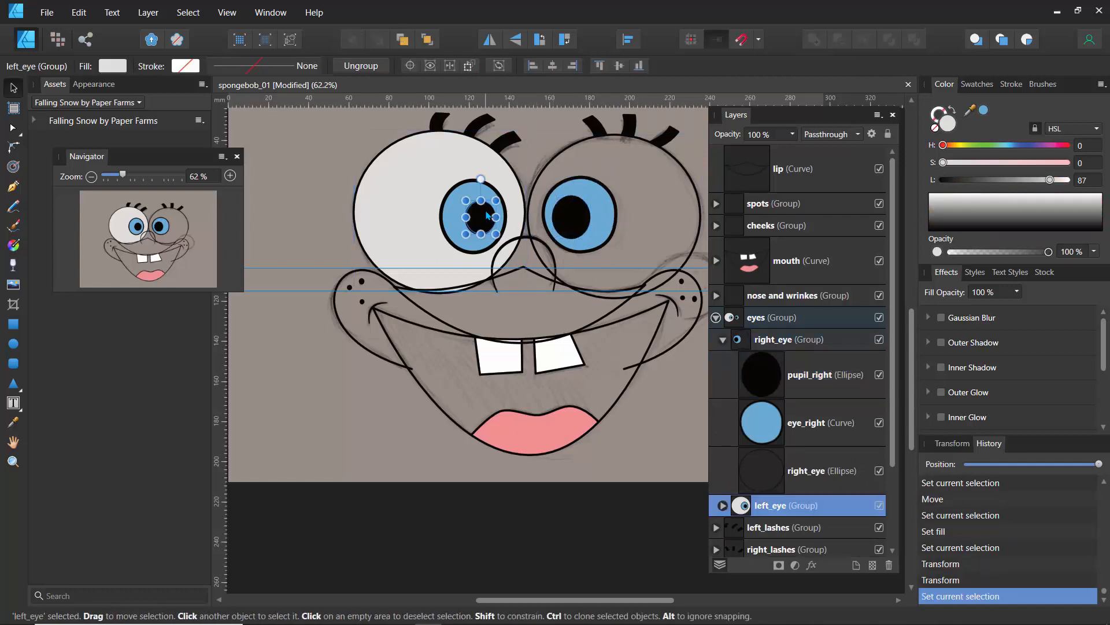
pyautogui.moveTo(469, 199); pyautogui.dragTo(460, 193)
pyautogui.moveTo(478, 234); pyautogui.dragTo(496, 216)
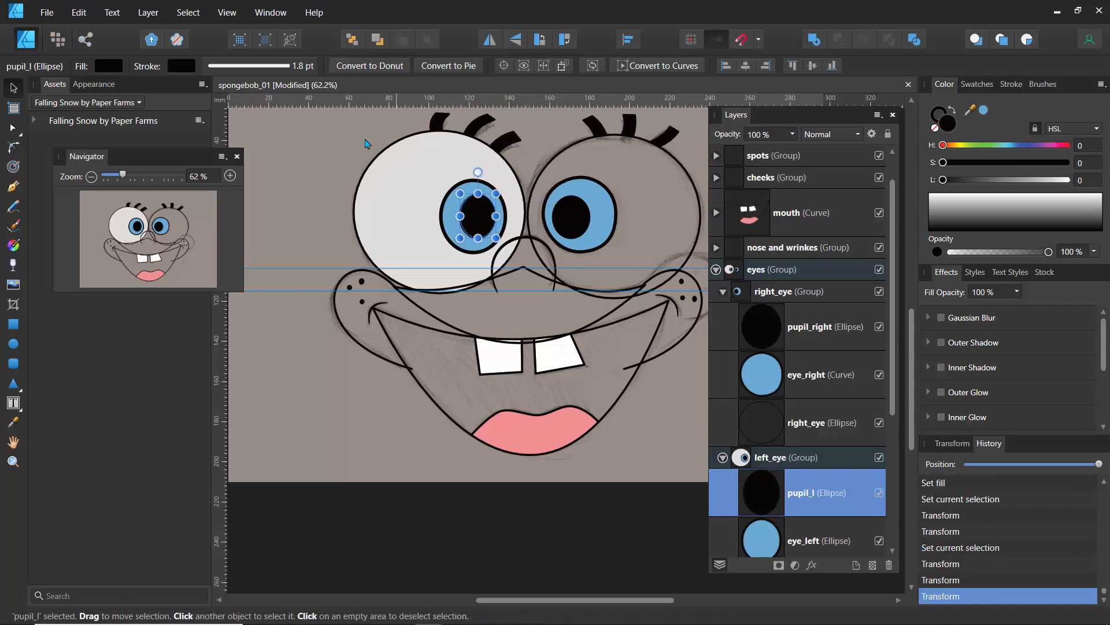
pyautogui.click(361, 143)
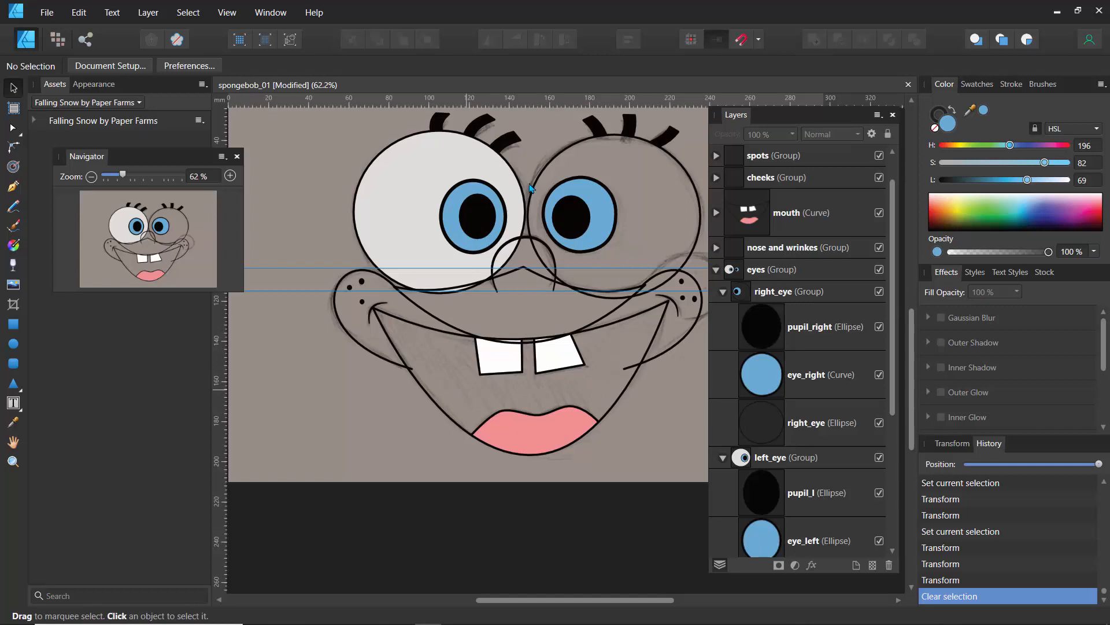
# Fill the shapes of the right_eye group with the light gray sampled from the left eyeball
pyautogui.click(569, 153)
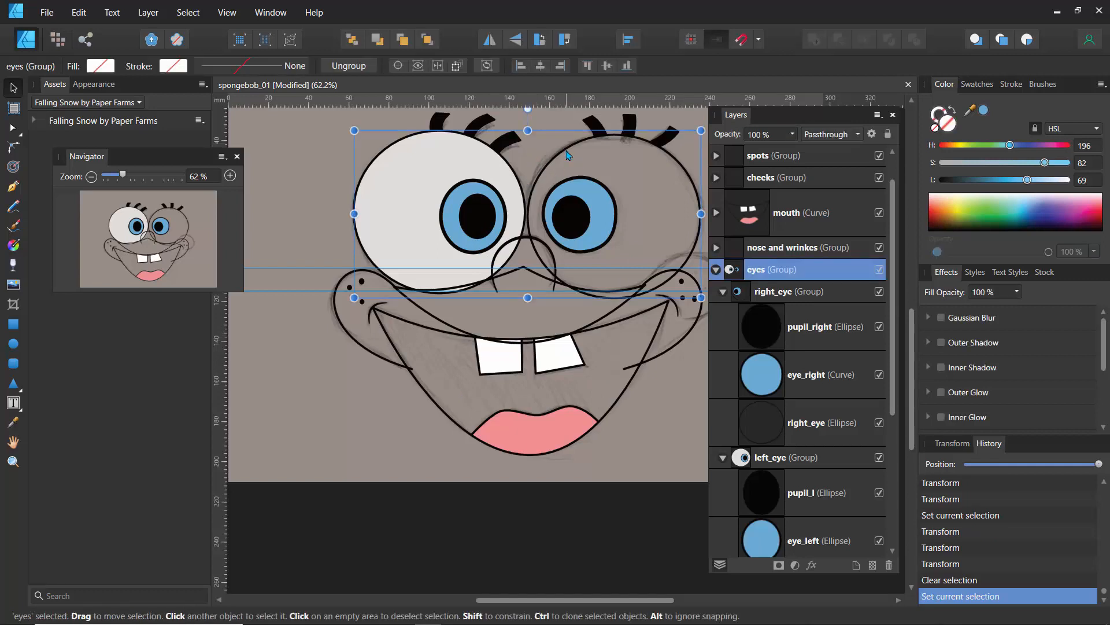
pyautogui.click(568, 153)
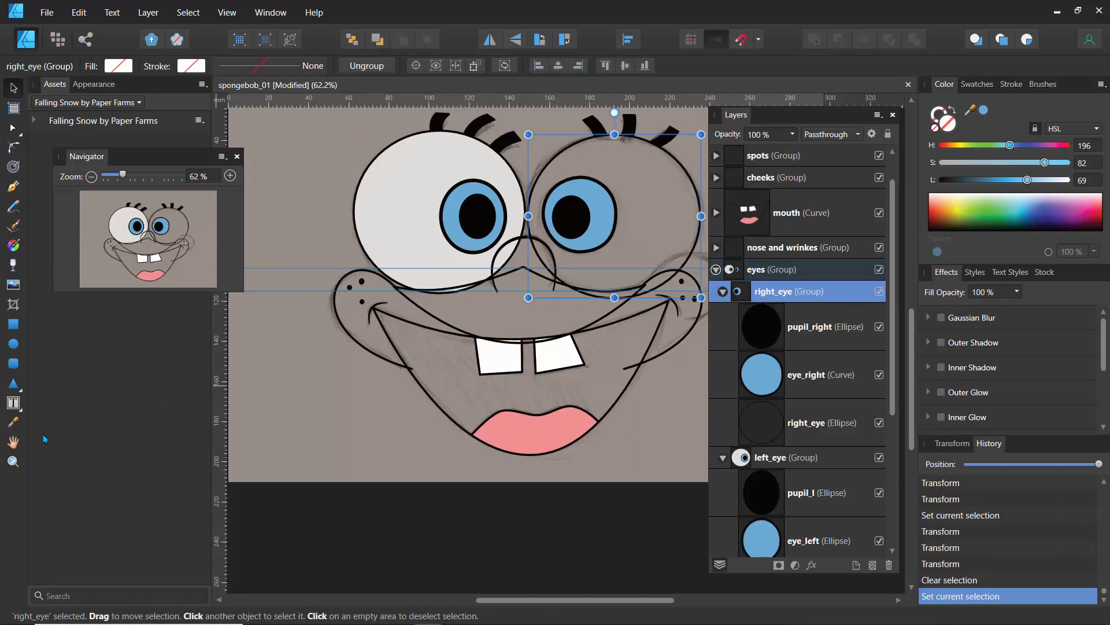
pyautogui.click(13, 425)
pyautogui.click(424, 190)
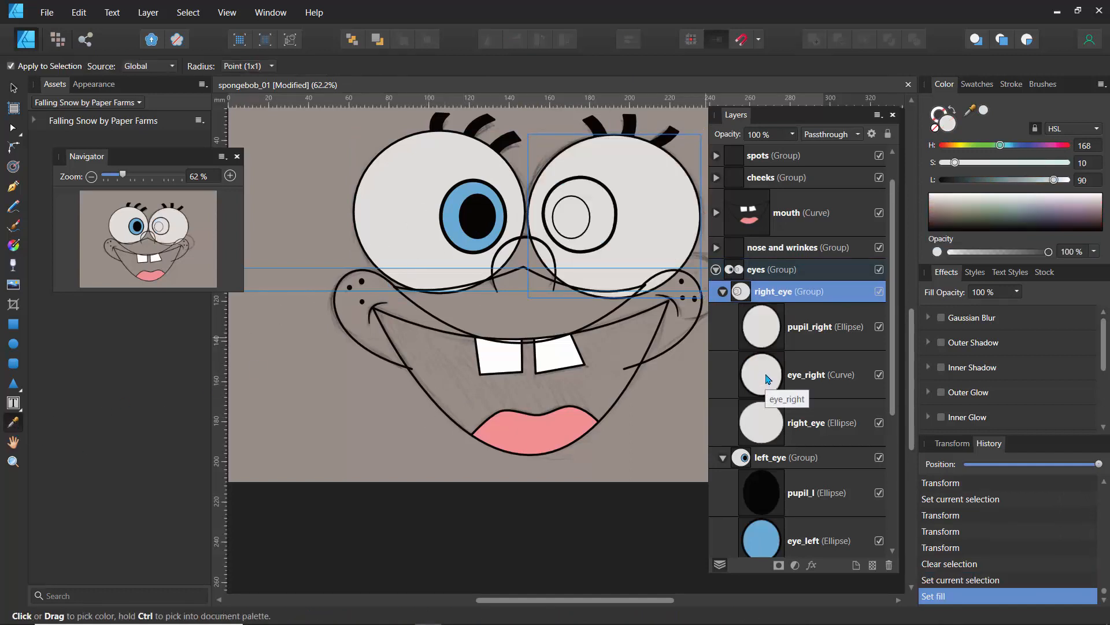
# Restore the blue fill of the eye_right curve by sampling the left iris again
pyautogui.click(762, 396)
pyautogui.click(764, 426)
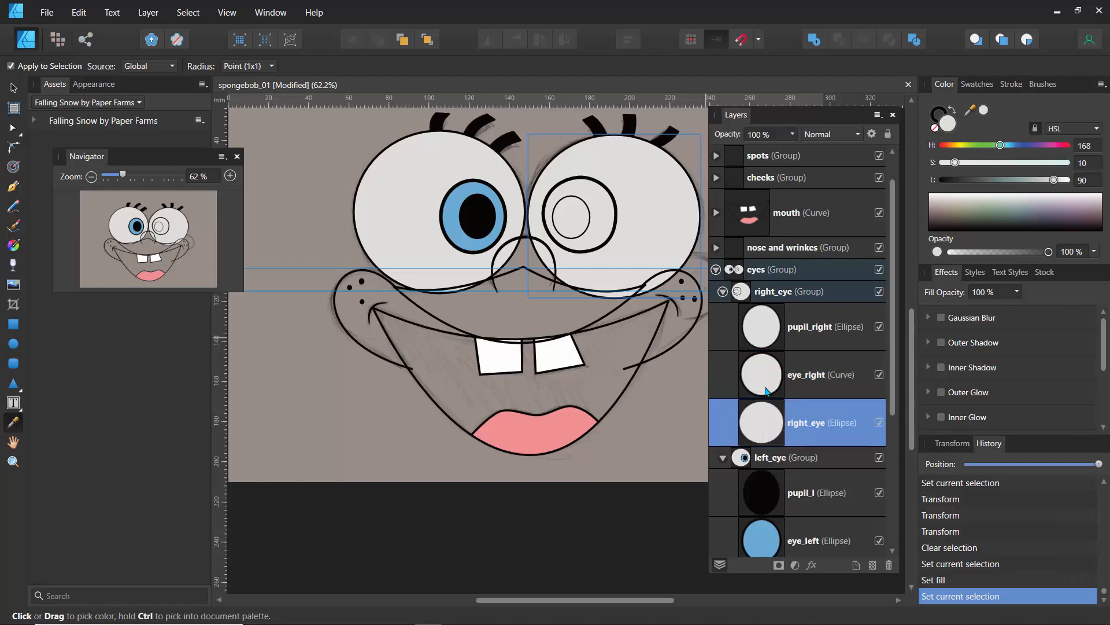
pyautogui.click(766, 381)
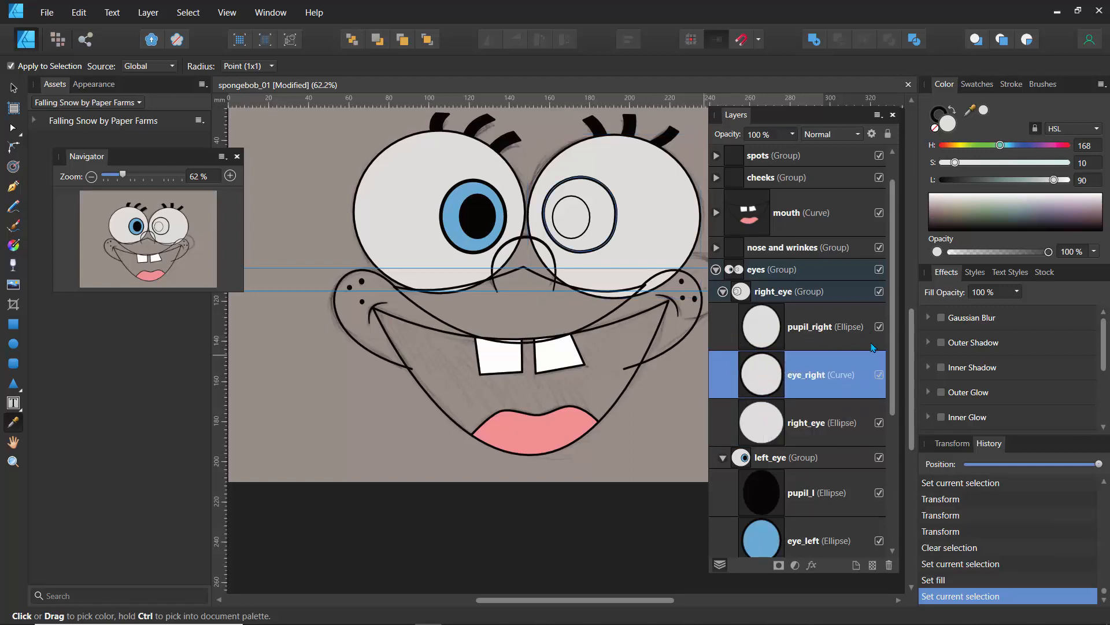
pyautogui.click(879, 376)
pyautogui.click(879, 376)
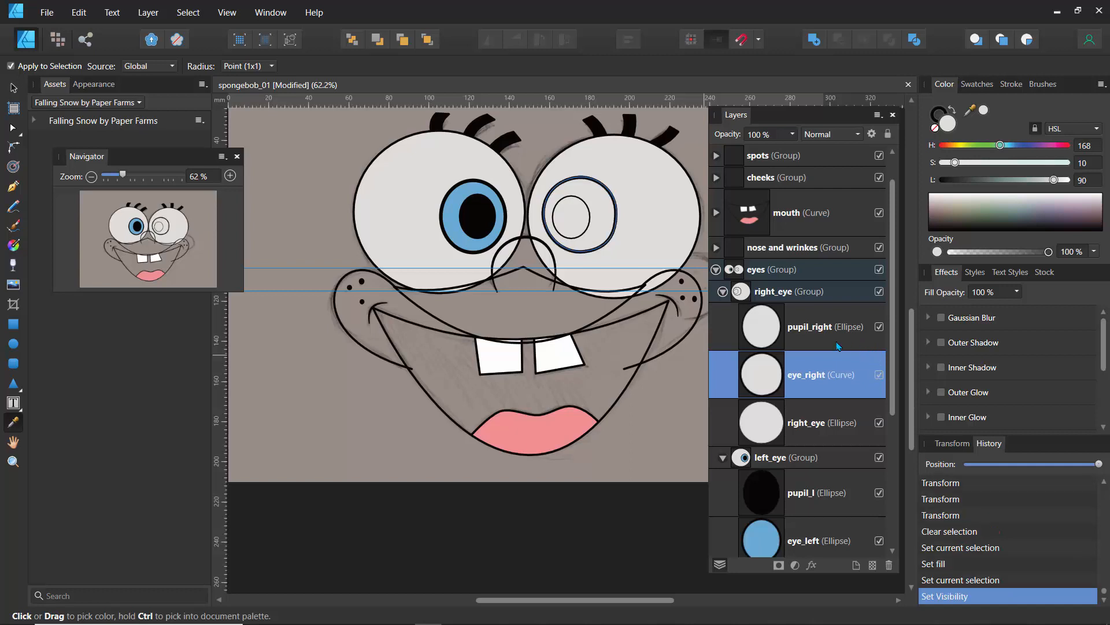
pyautogui.click(452, 210)
# Fill the pupil_right ellipse with black sampled from the left pupil, clear the selection, and zoom out to 50%
pyautogui.click(761, 344)
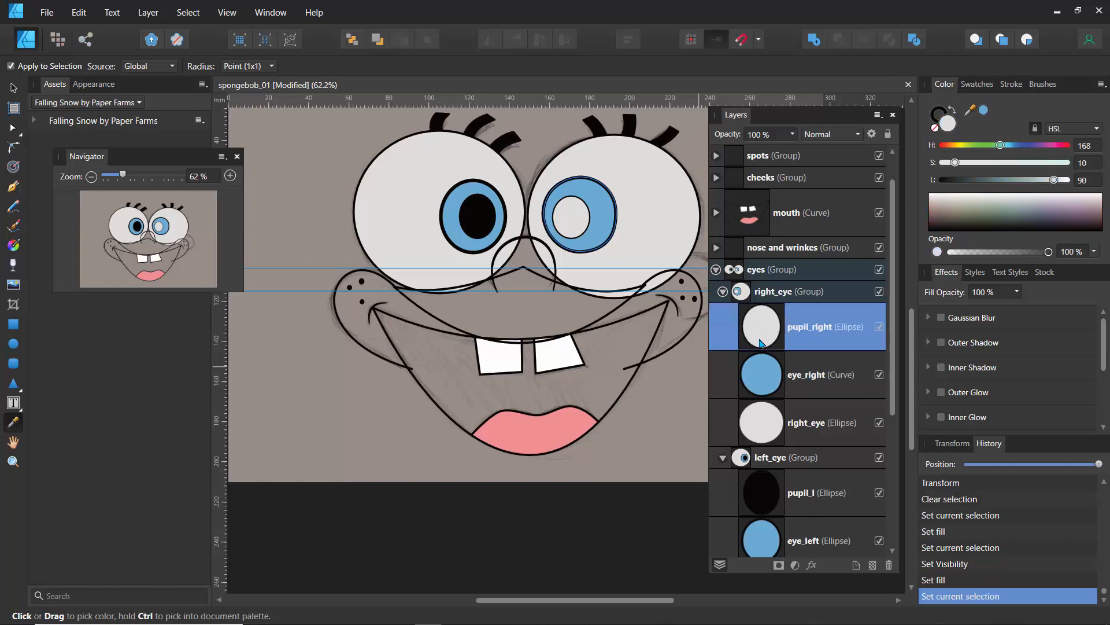
pyautogui.click(491, 224)
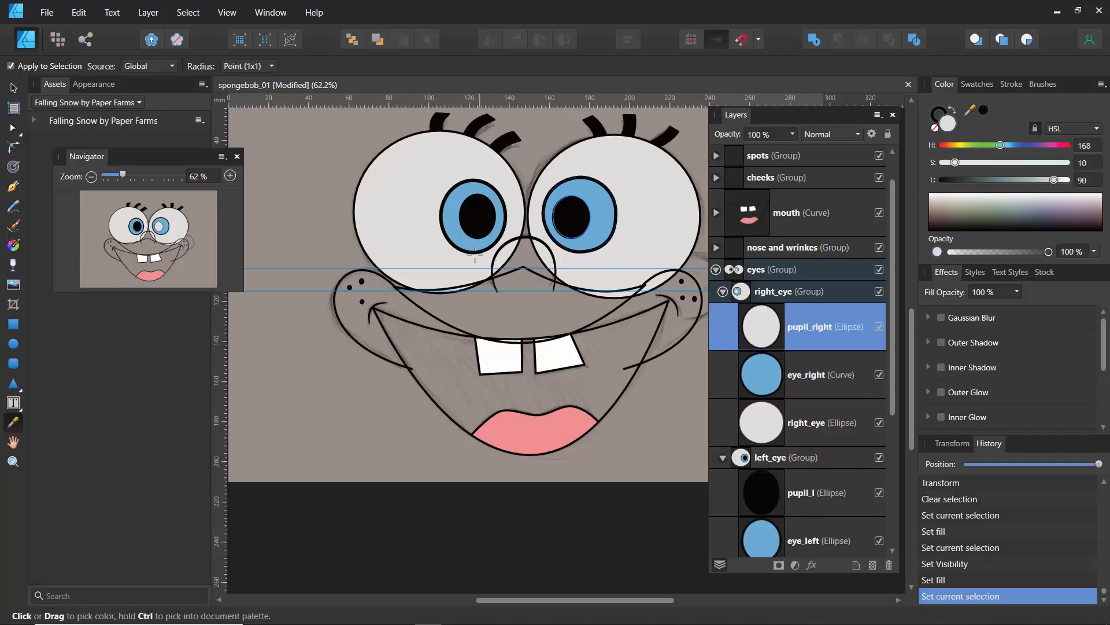
pyautogui.click(14, 87)
pyautogui.click(331, 186)
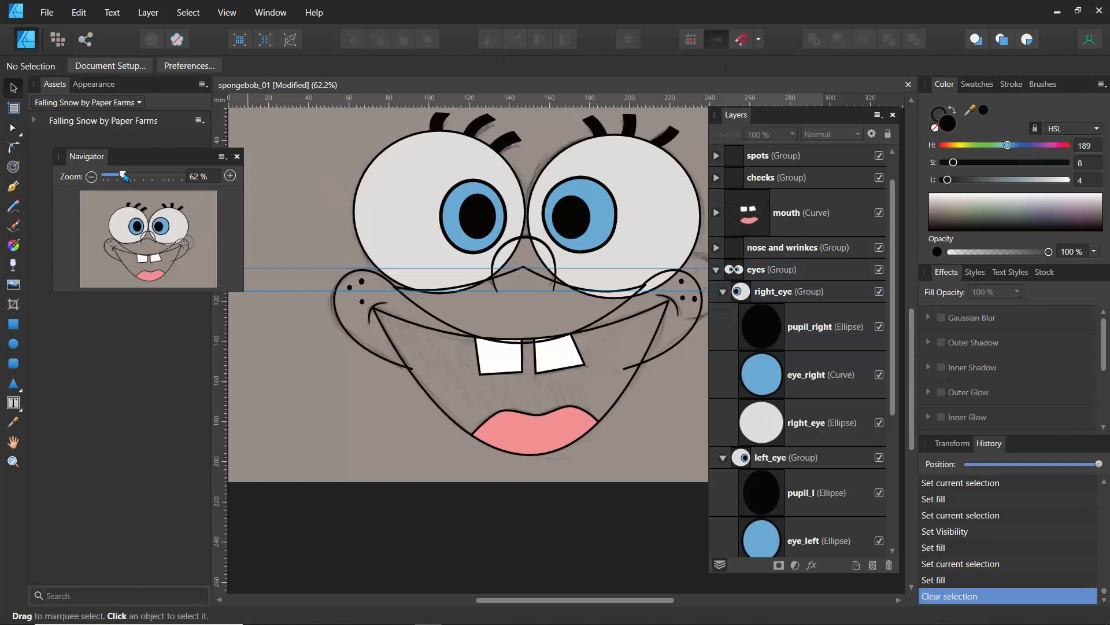
pyautogui.moveTo(123, 177); pyautogui.dragTo(120, 182)
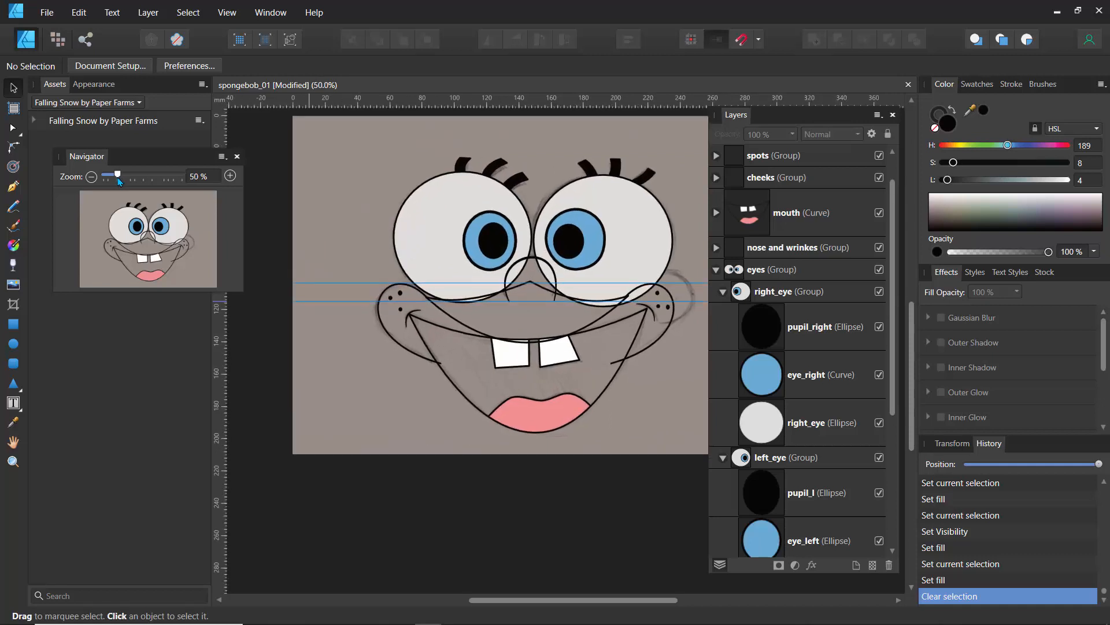
# Thicken the outline of the left_eye ellipse to 4.6 pt
pyautogui.moveTo(120, 181); pyautogui.dragTo(120, 180)
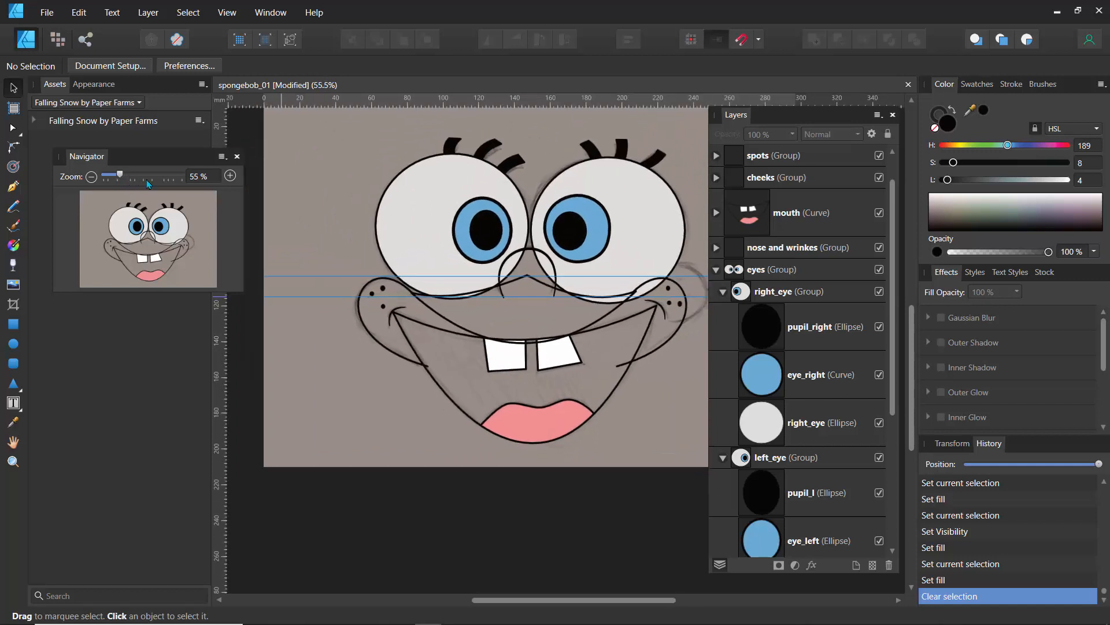
pyautogui.click(391, 189)
pyautogui.doubleClick(392, 192)
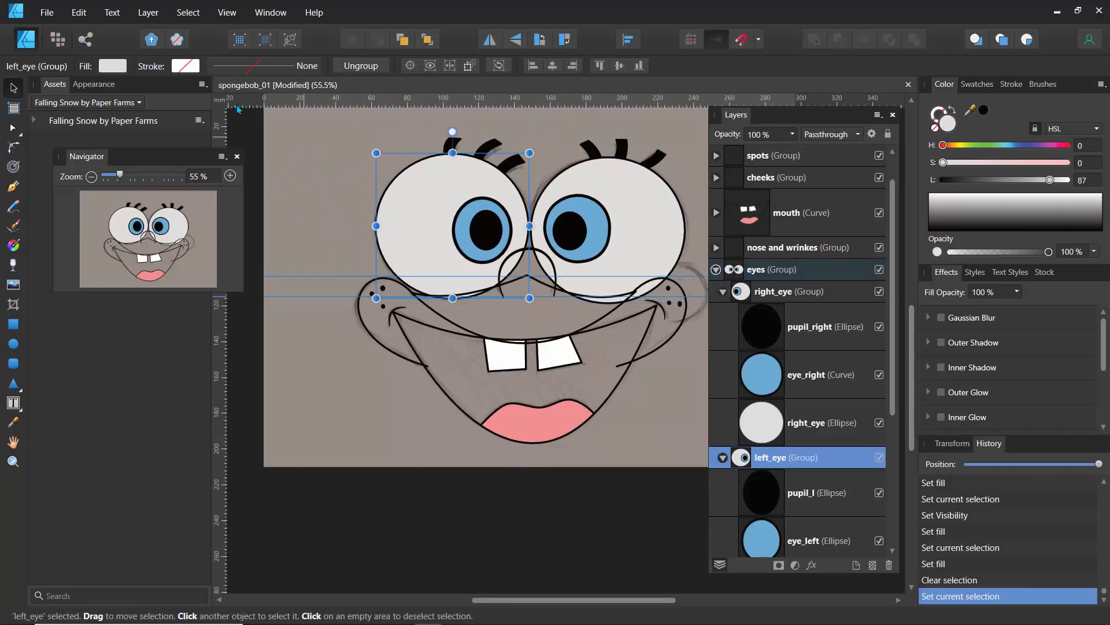
pyautogui.doubleClick(404, 201)
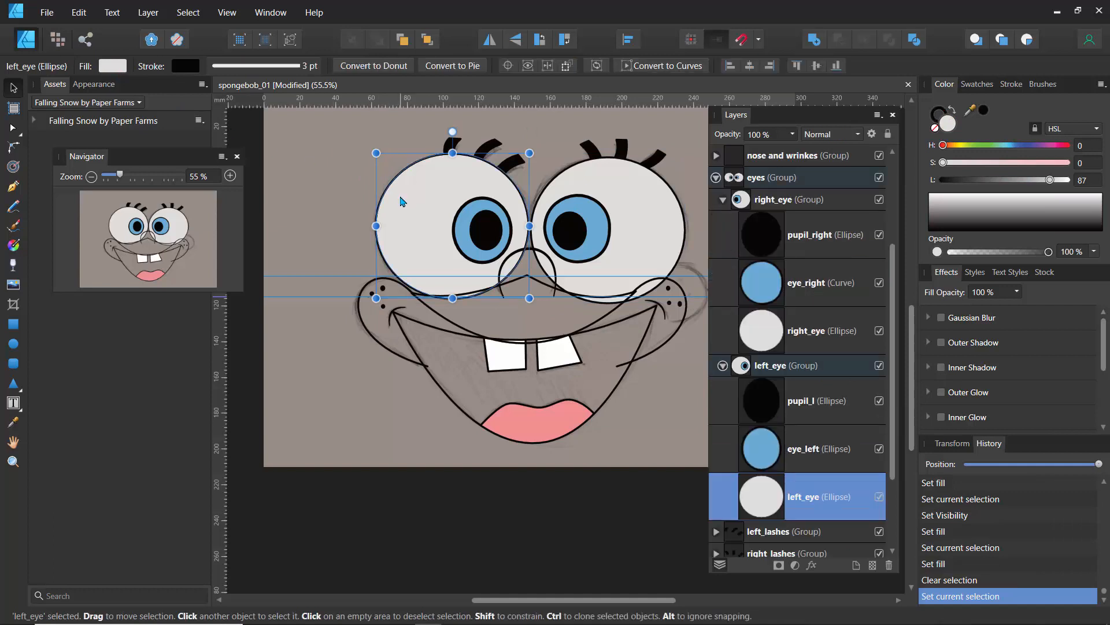
pyautogui.click(224, 66)
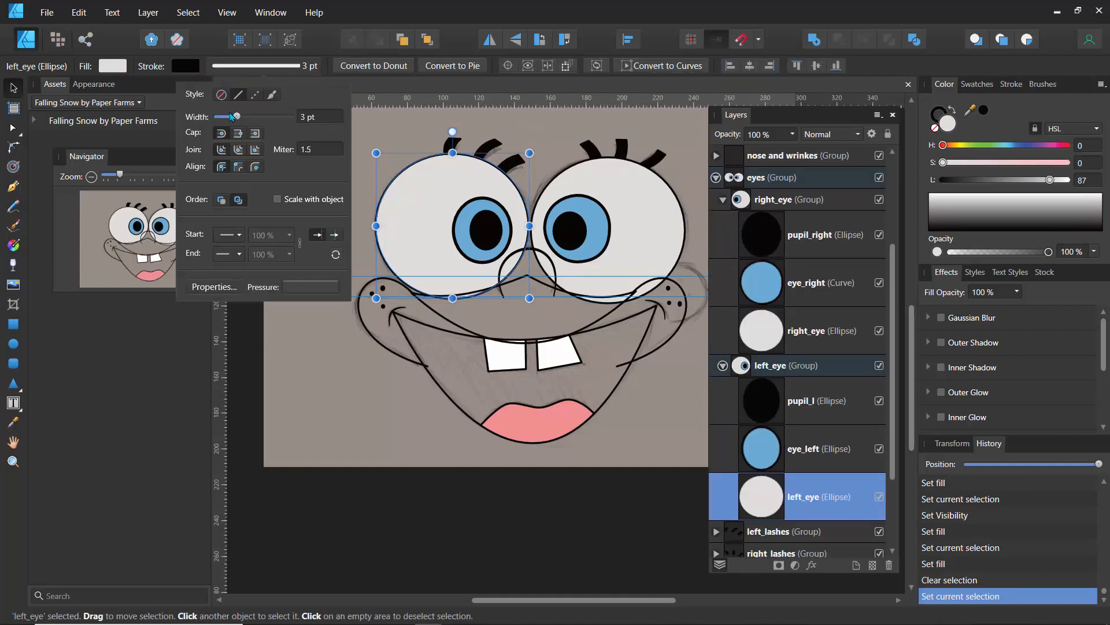
pyautogui.moveTo(238, 117); pyautogui.dragTo(241, 119)
# Set the outline width of the right_eye ellipse to 4.9 pt and clear the selection
pyautogui.click(559, 177)
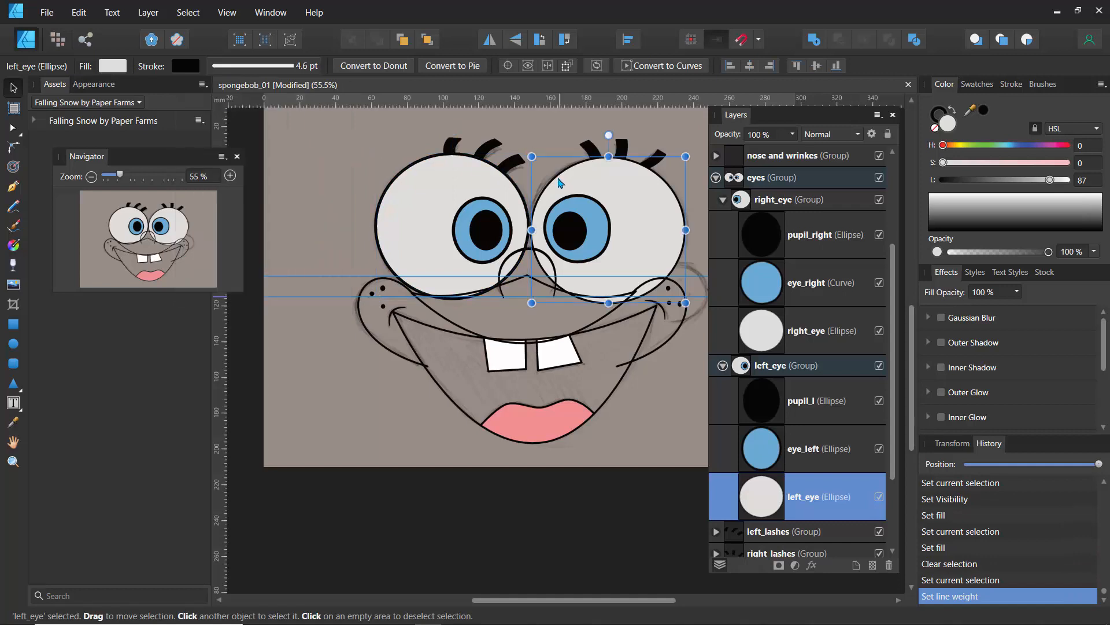
pyautogui.click(277, 66)
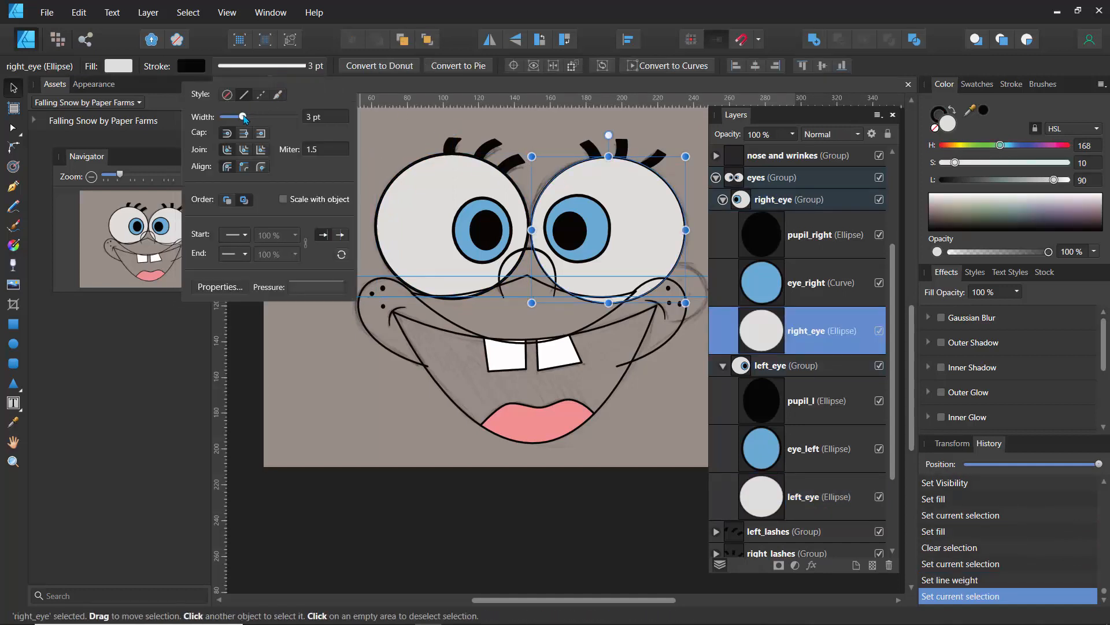
pyautogui.moveTo(245, 118); pyautogui.dragTo(248, 120)
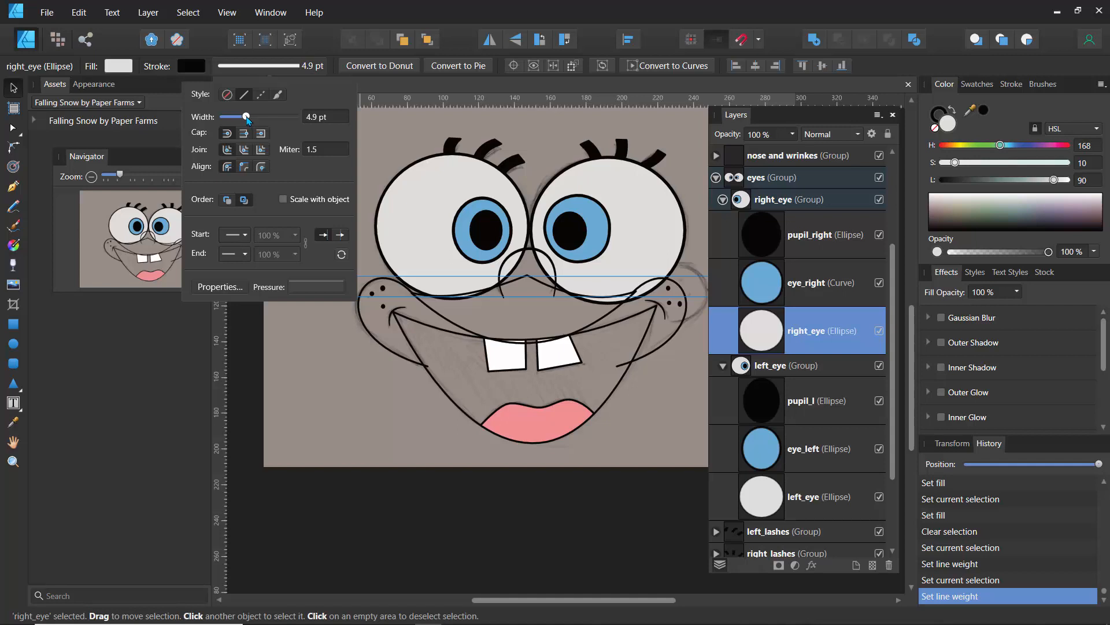
pyautogui.click(410, 162)
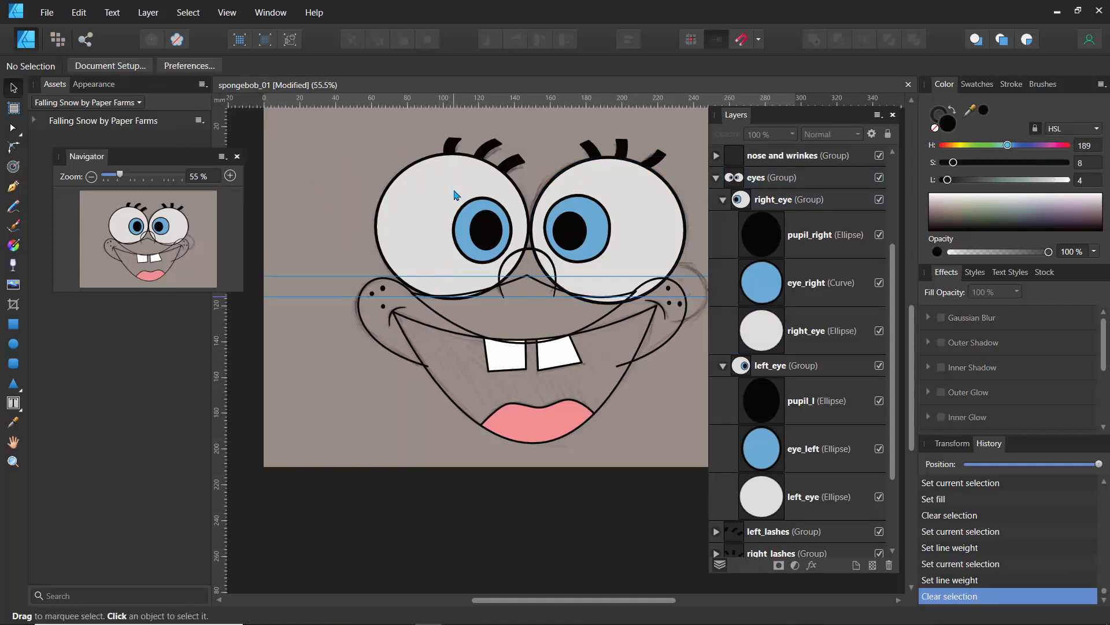
# Set the stroke width of the nose curve to 7 pt and clear the selection
pyautogui.click(529, 253)
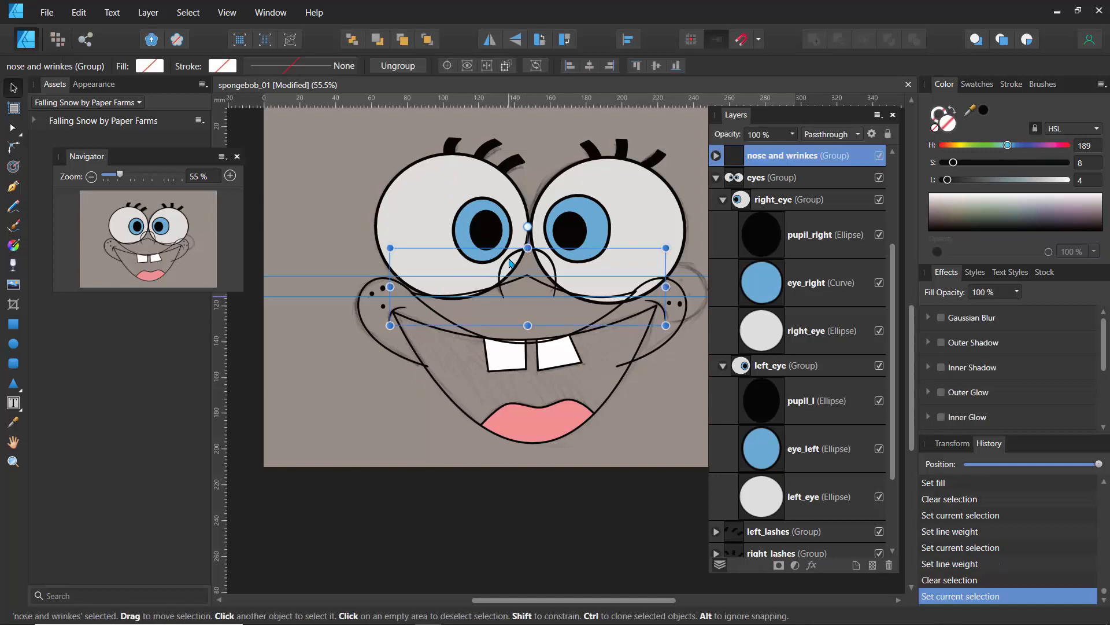
pyautogui.doubleClick(510, 263)
pyautogui.click(280, 68)
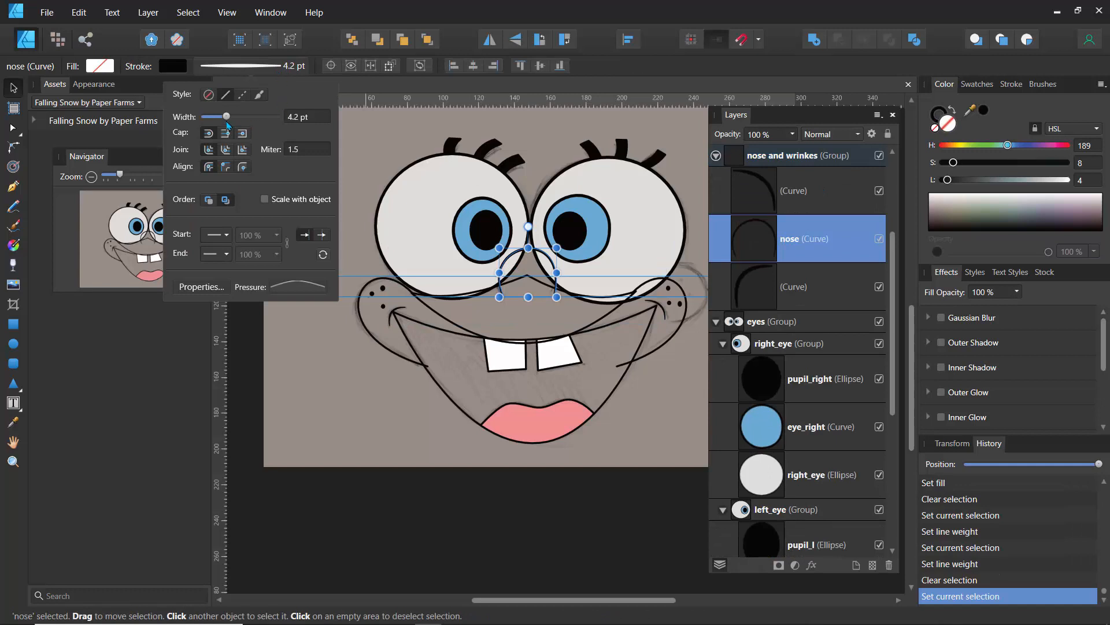
pyautogui.moveTo(227, 117); pyautogui.dragTo(230, 117)
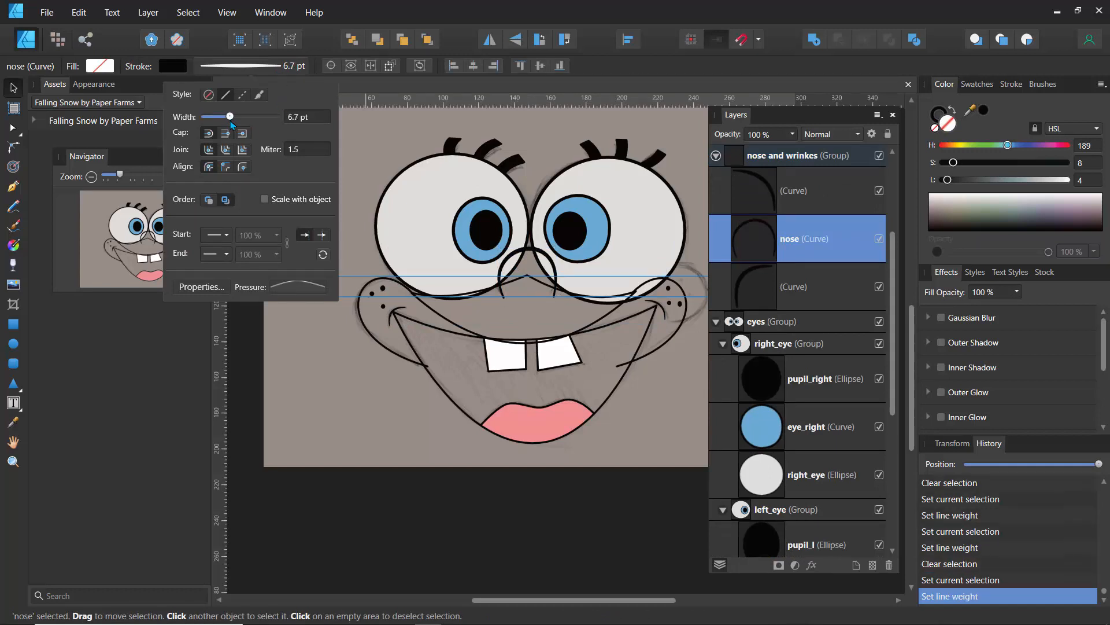
pyautogui.moveTo(230, 123); pyautogui.dragTo(232, 123)
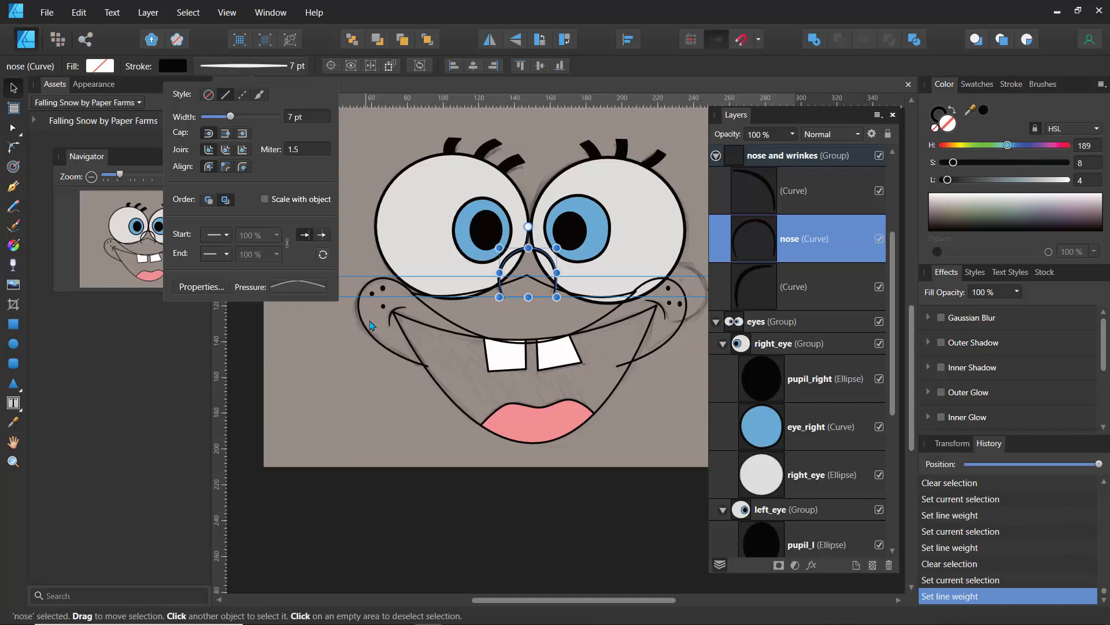
pyautogui.click(348, 363)
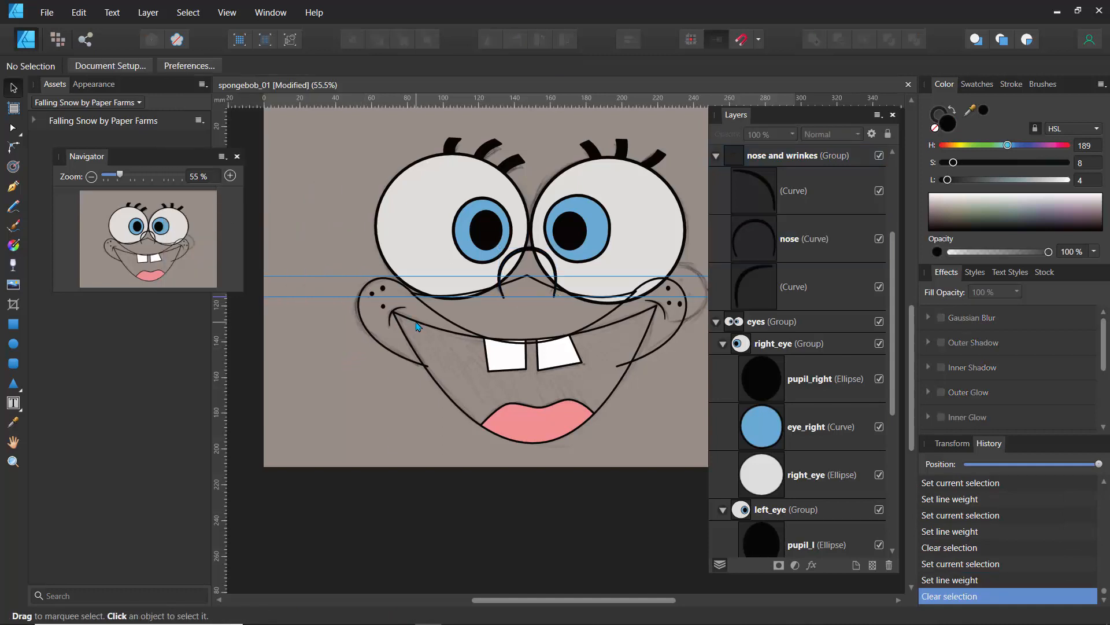
# Set the outline width of the mouth curve to 4.9 pt
pyautogui.click(418, 327)
pyautogui.click(255, 74)
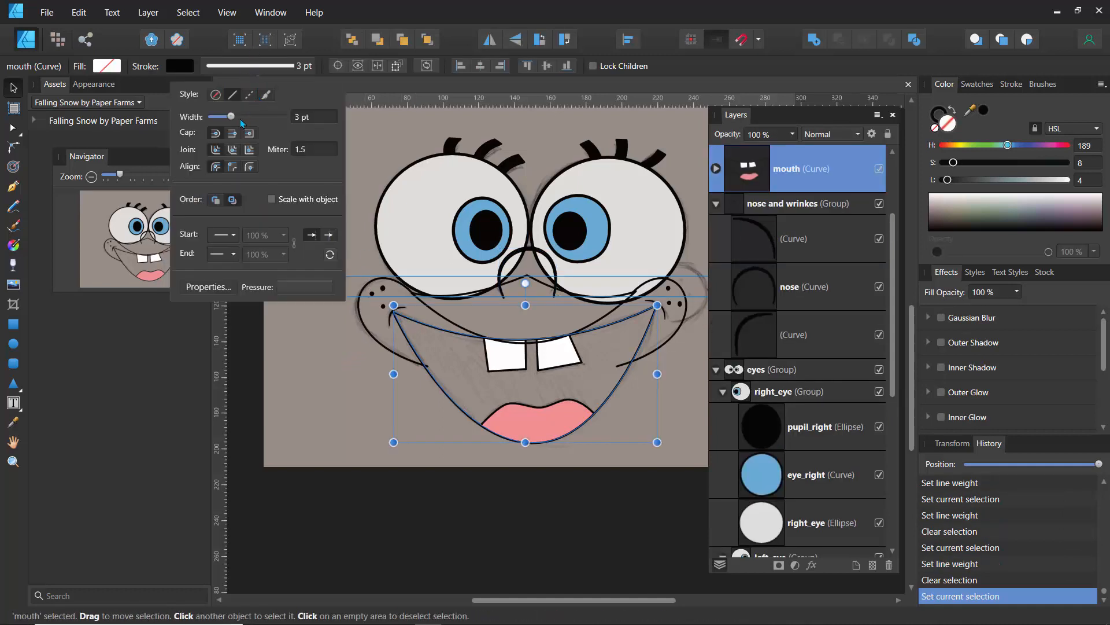
pyautogui.moveTo(228, 117); pyautogui.dragTo(236, 119)
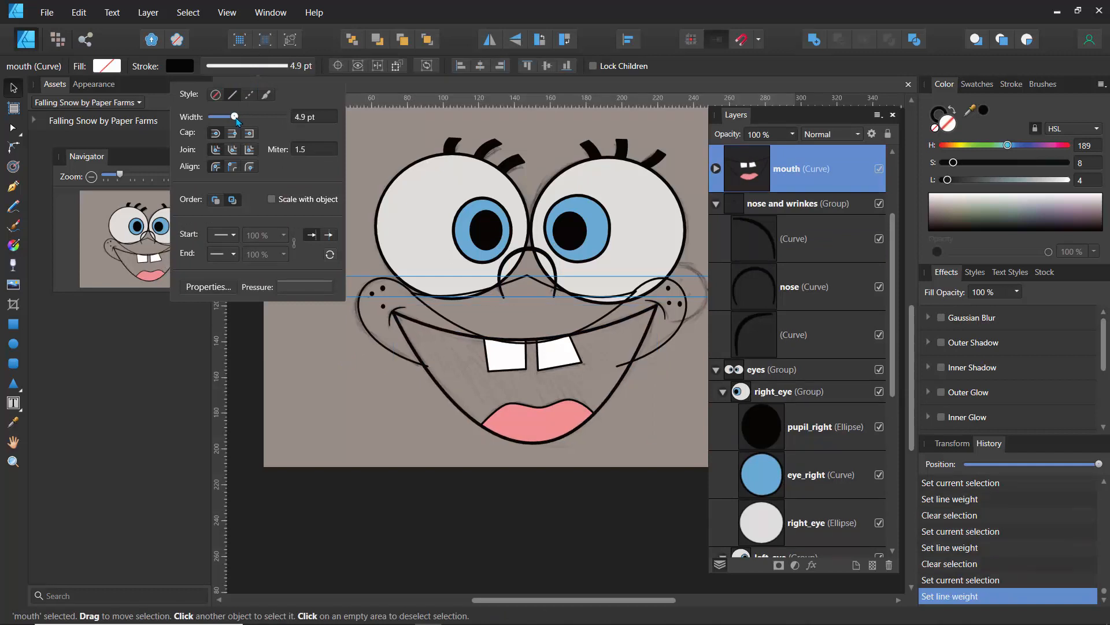
# Set the stroke width of both curves in the cheeks group to 4.9 pt, one after the other
pyautogui.click(368, 288)
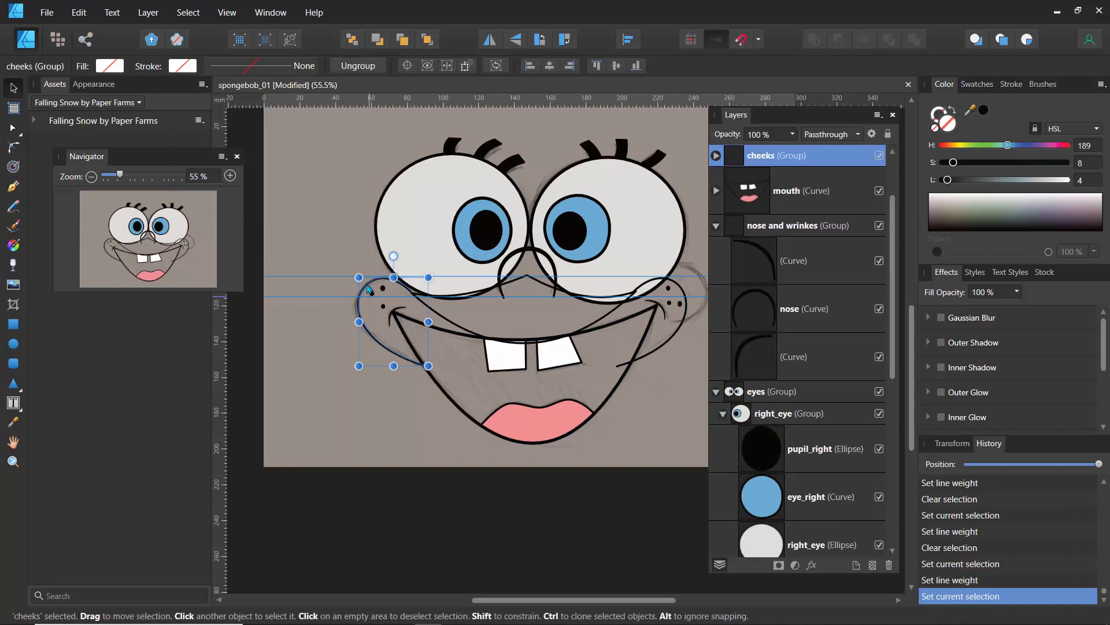
pyautogui.doubleClick(369, 288)
pyautogui.click(253, 68)
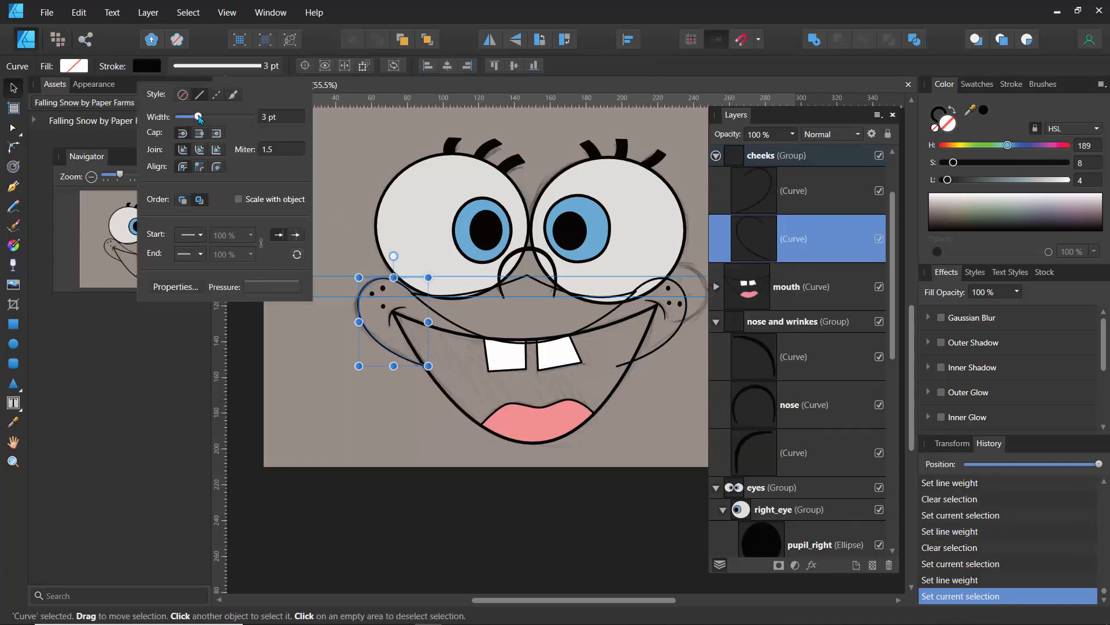
pyautogui.moveTo(199, 119); pyautogui.dragTo(204, 119)
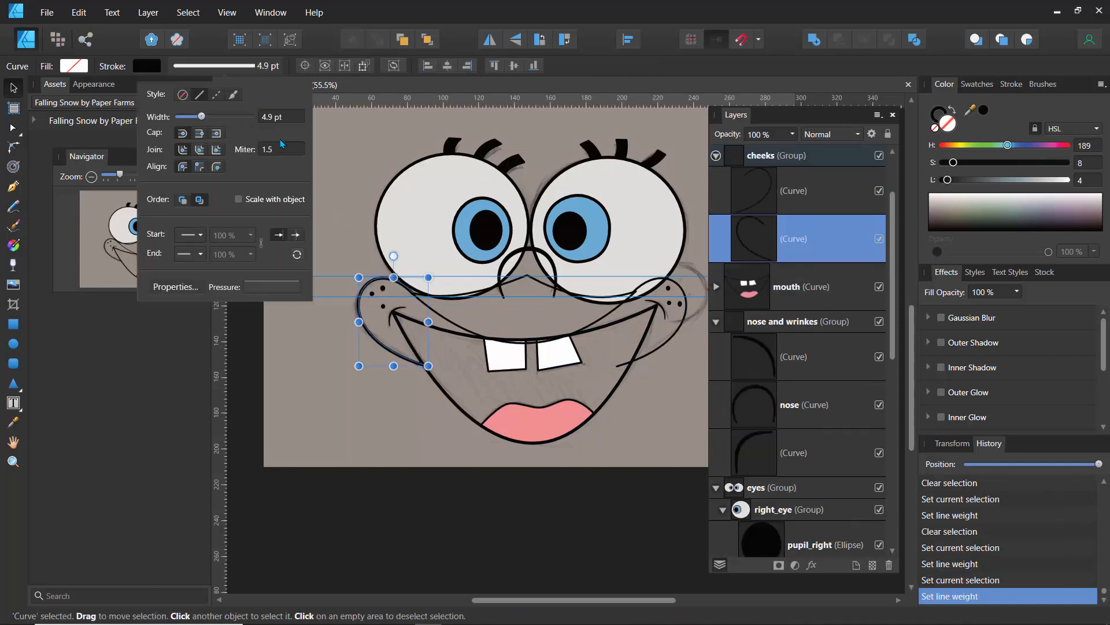
pyautogui.click(681, 289)
pyautogui.click(681, 289)
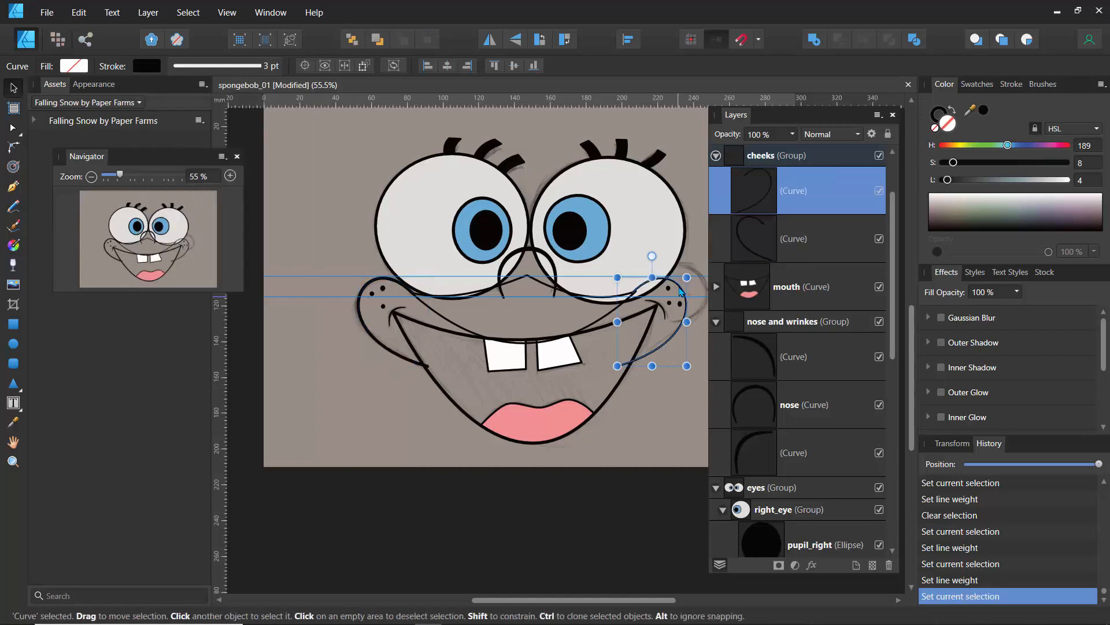
pyautogui.click(223, 68)
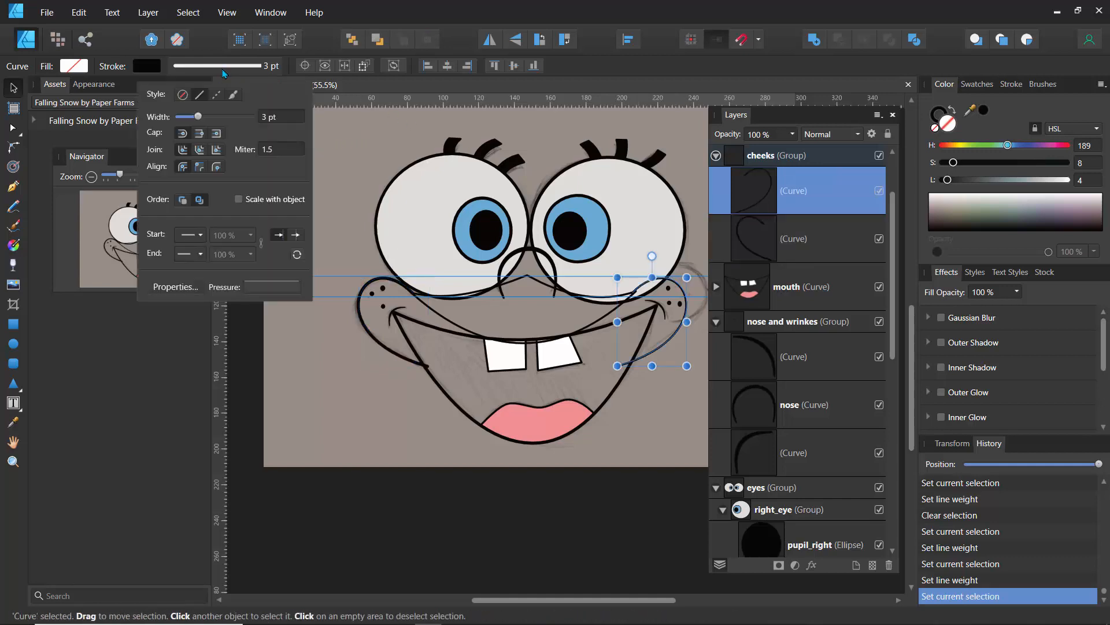
pyautogui.moveTo(204, 119); pyautogui.dragTo(211, 124)
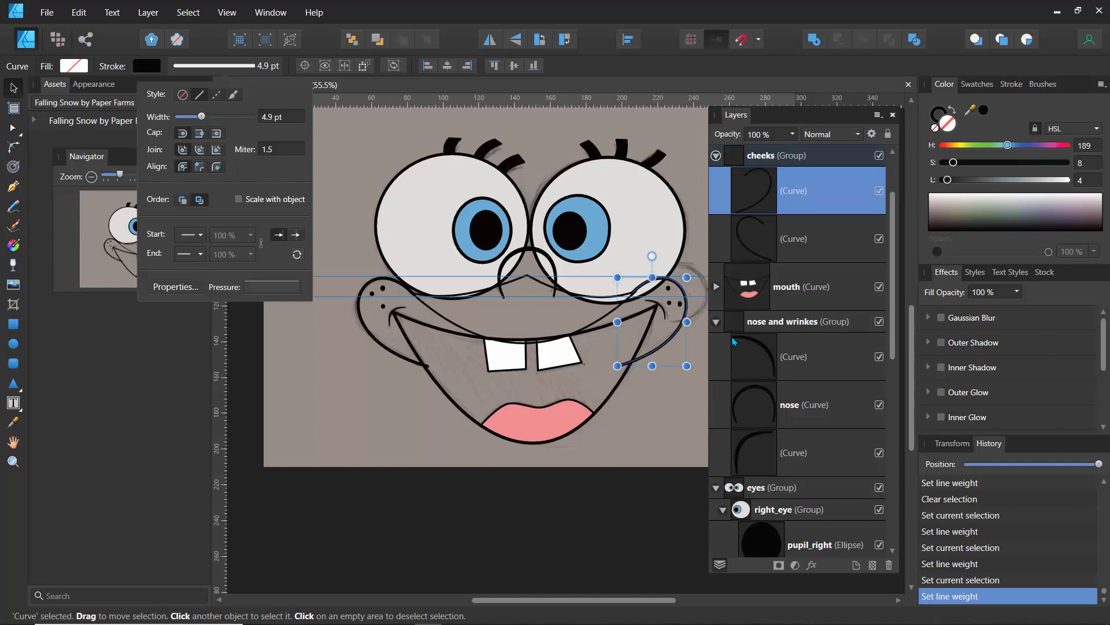
# Thicken the wrinkle curves at the mouth corners, setting the right one to 4.9 pt and the left one to 5.6 pt
pyautogui.click(753, 362)
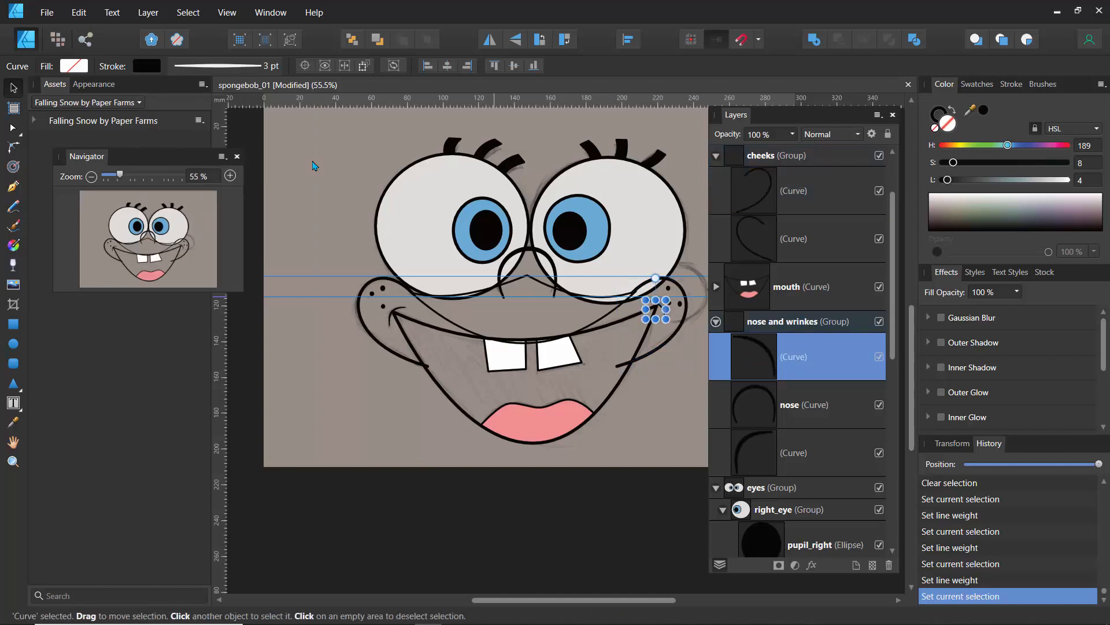
pyautogui.click(204, 71)
pyautogui.moveTo(197, 117); pyautogui.dragTo(203, 120)
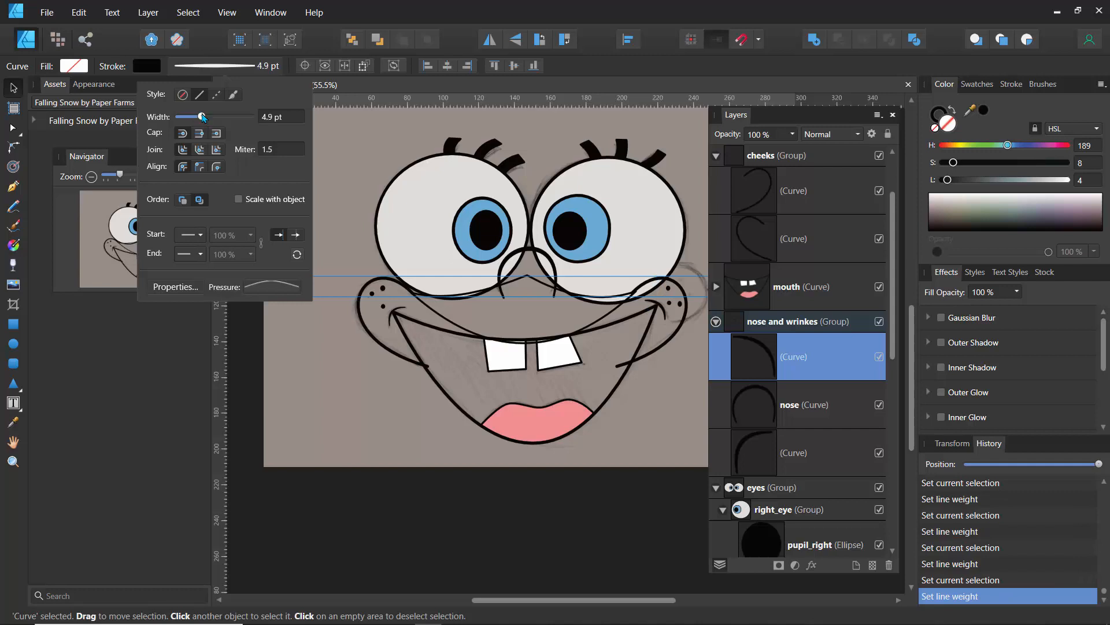
pyautogui.click(756, 443)
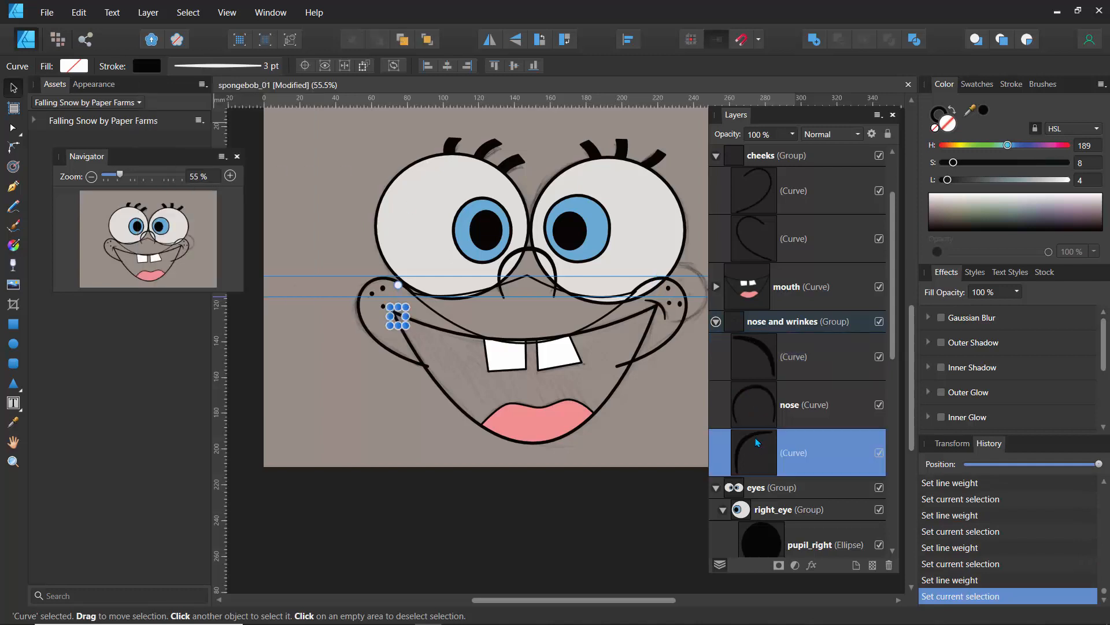
pyautogui.click(218, 66)
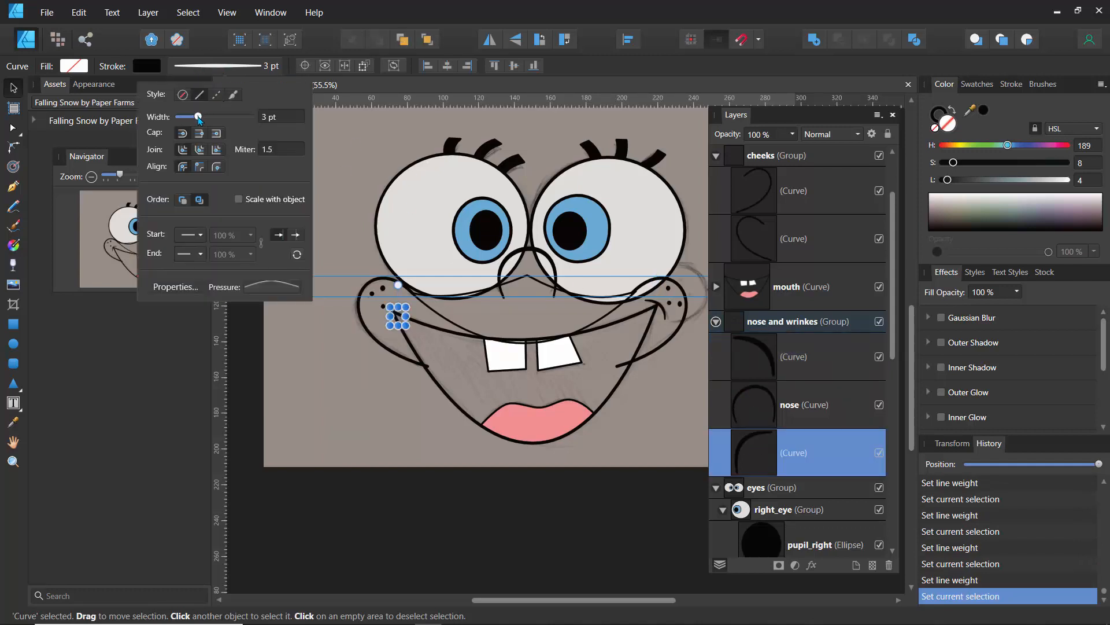
pyautogui.moveTo(199, 119); pyautogui.dragTo(205, 122)
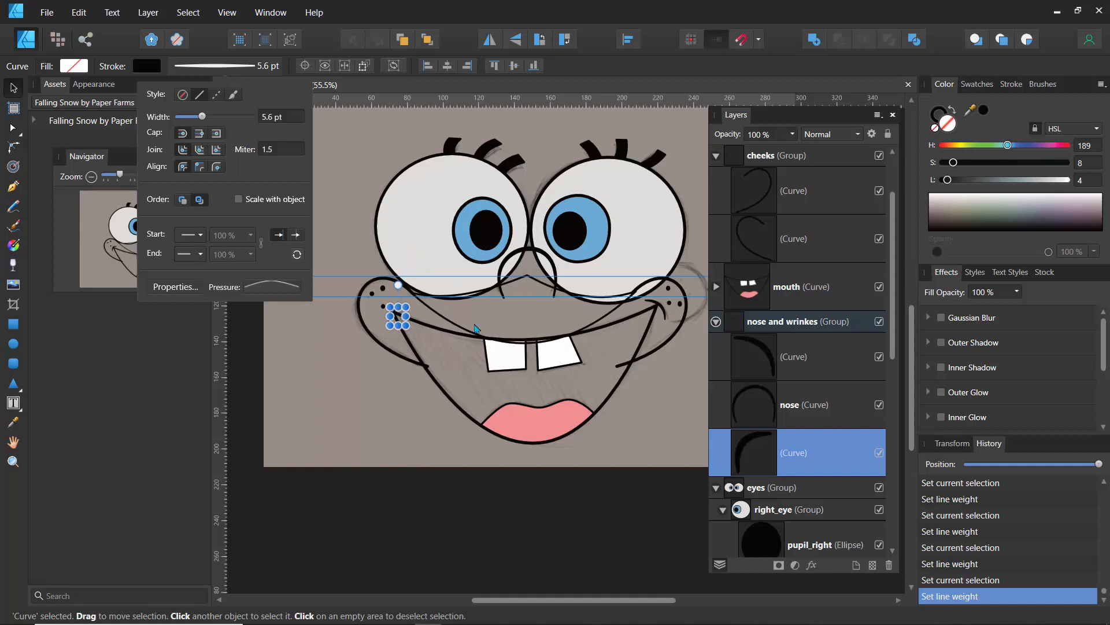
# Give the tooth group inside the mouth a black outline 4.2 pt wide
pyautogui.click(496, 373)
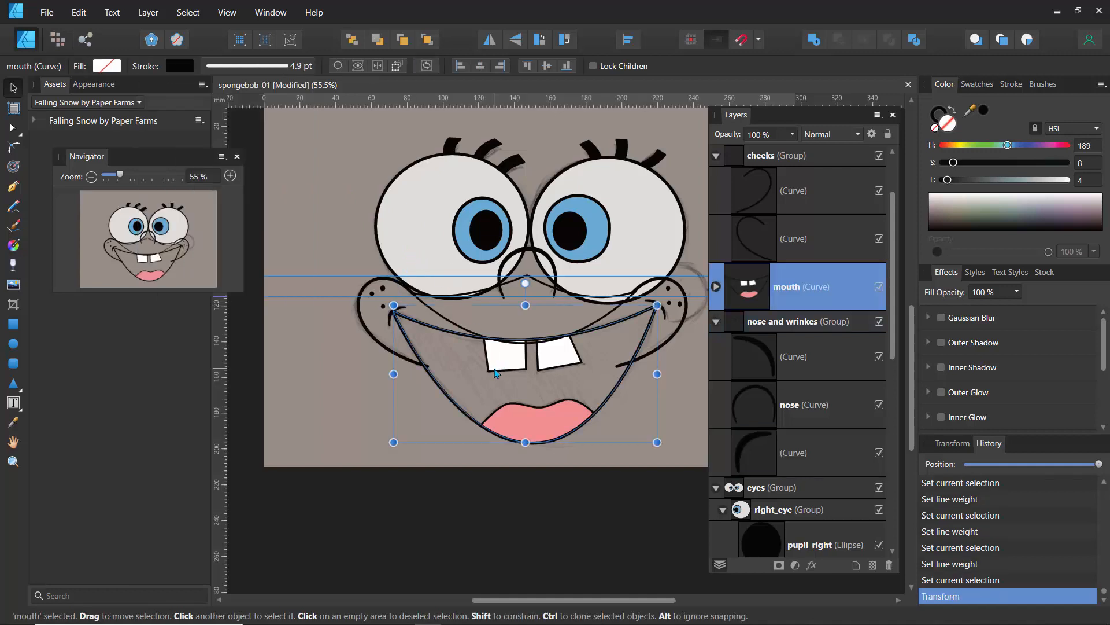
pyautogui.click(496, 370)
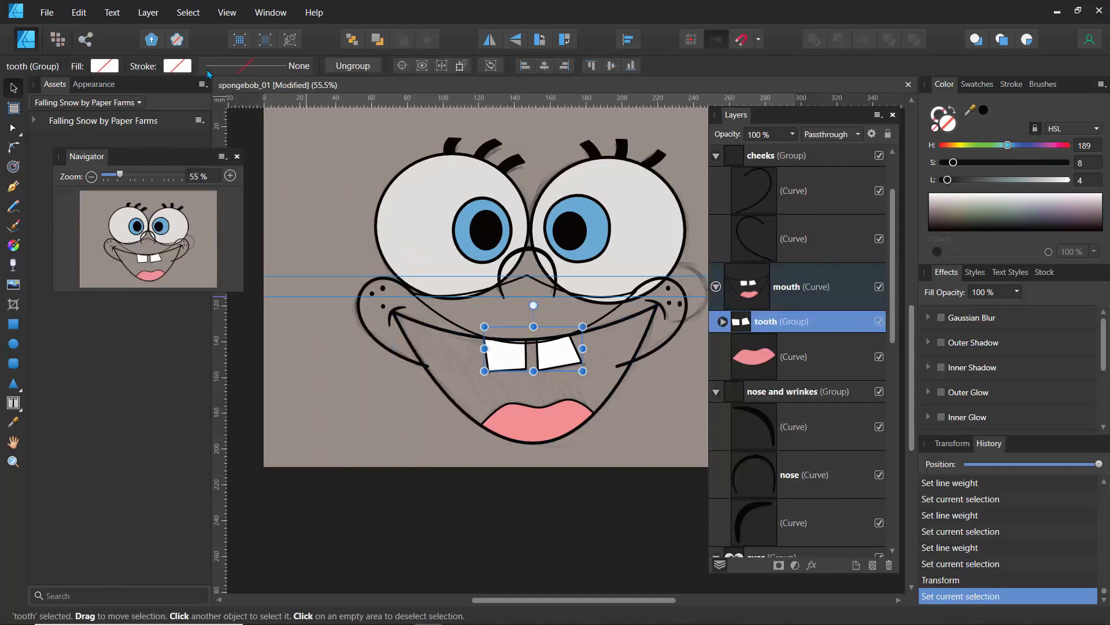
pyautogui.click(186, 67)
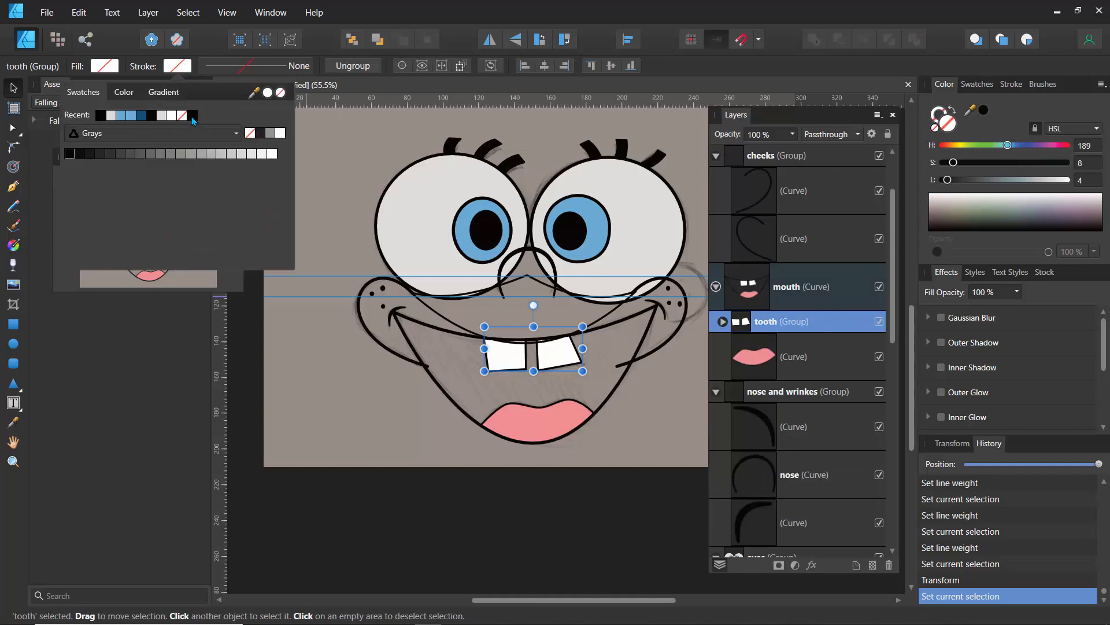
pyautogui.click(193, 117)
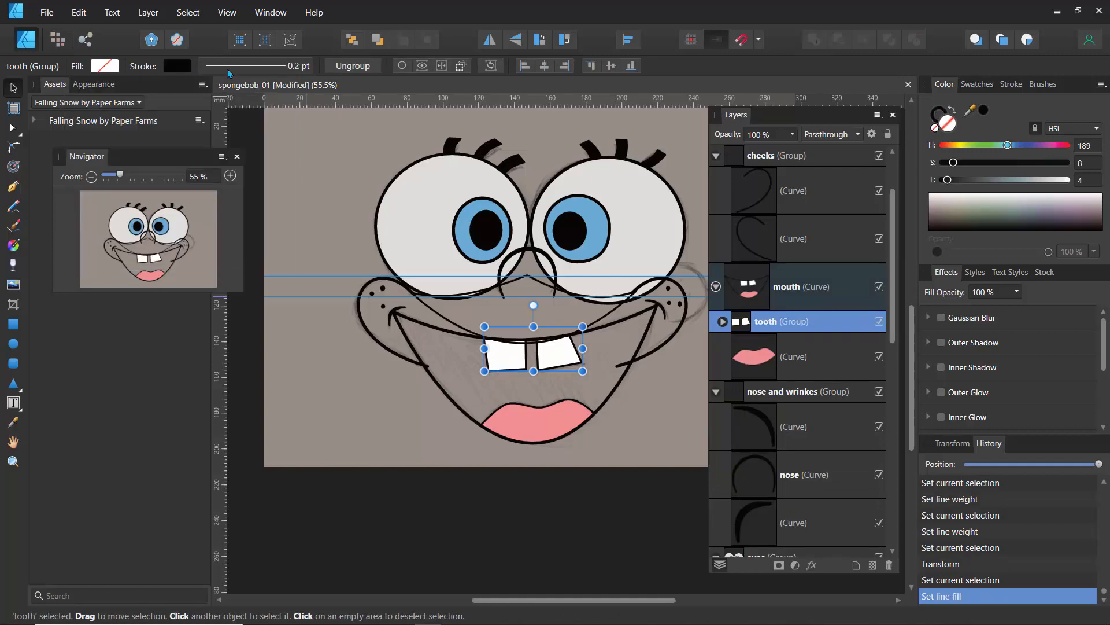
pyautogui.click(233, 68)
pyautogui.moveTo(214, 119); pyautogui.dragTo(233, 122)
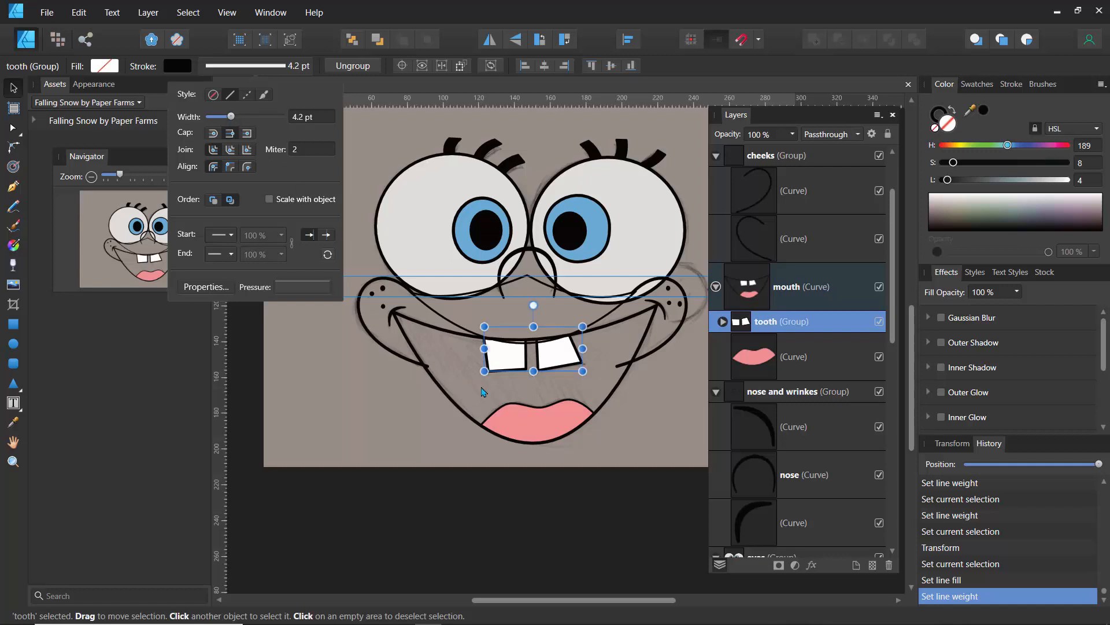
# Set the outline width of the pink tongue curve to 5.6 pt and display its nodes for editing
pyautogui.click(503, 409)
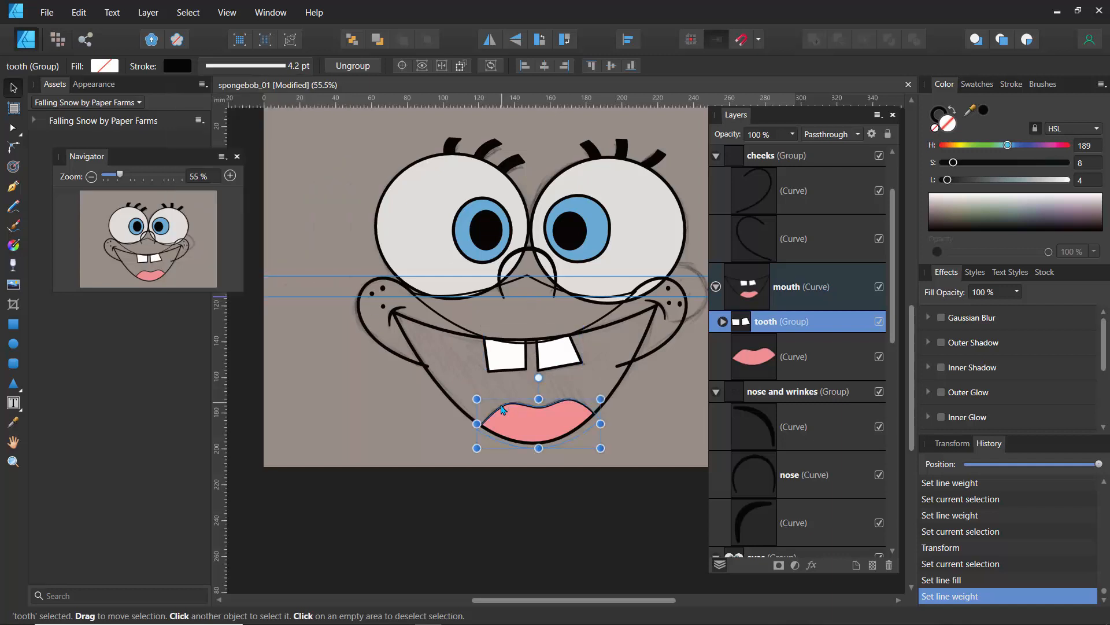
pyautogui.click(224, 73)
pyautogui.moveTo(198, 118); pyautogui.dragTo(203, 121)
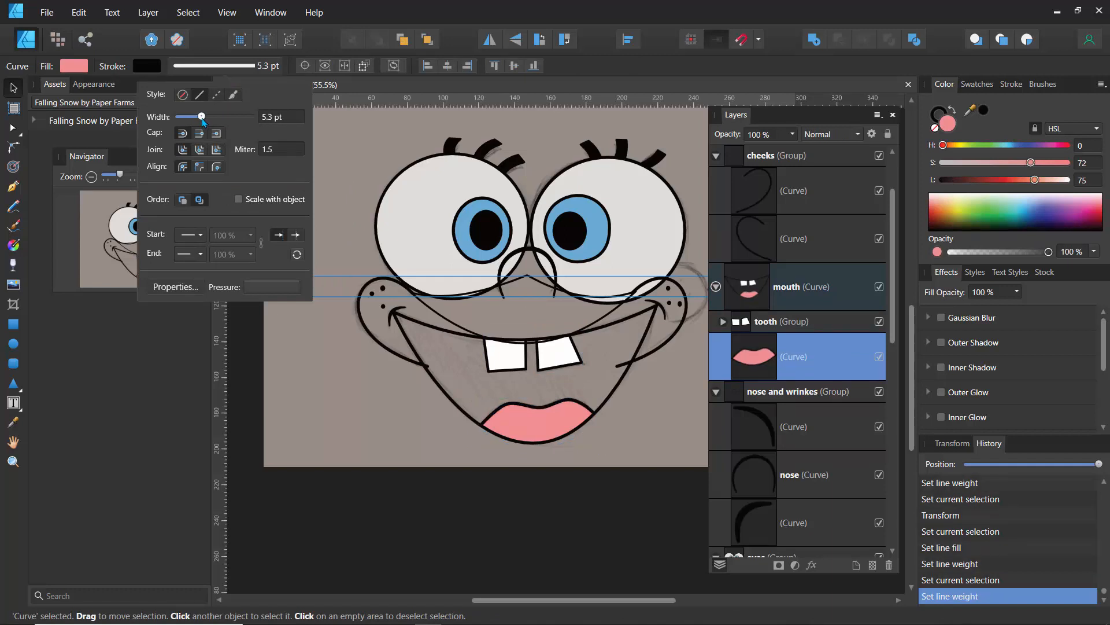
pyautogui.moveTo(203, 119); pyautogui.dragTo(206, 119)
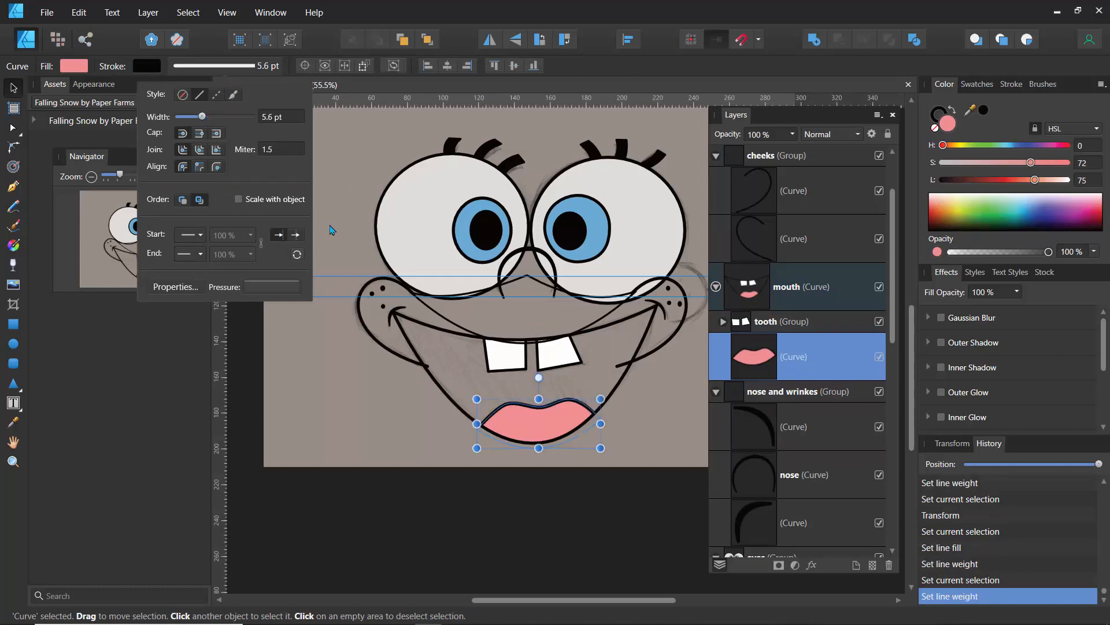
pyautogui.click(531, 408)
pyautogui.press('a')
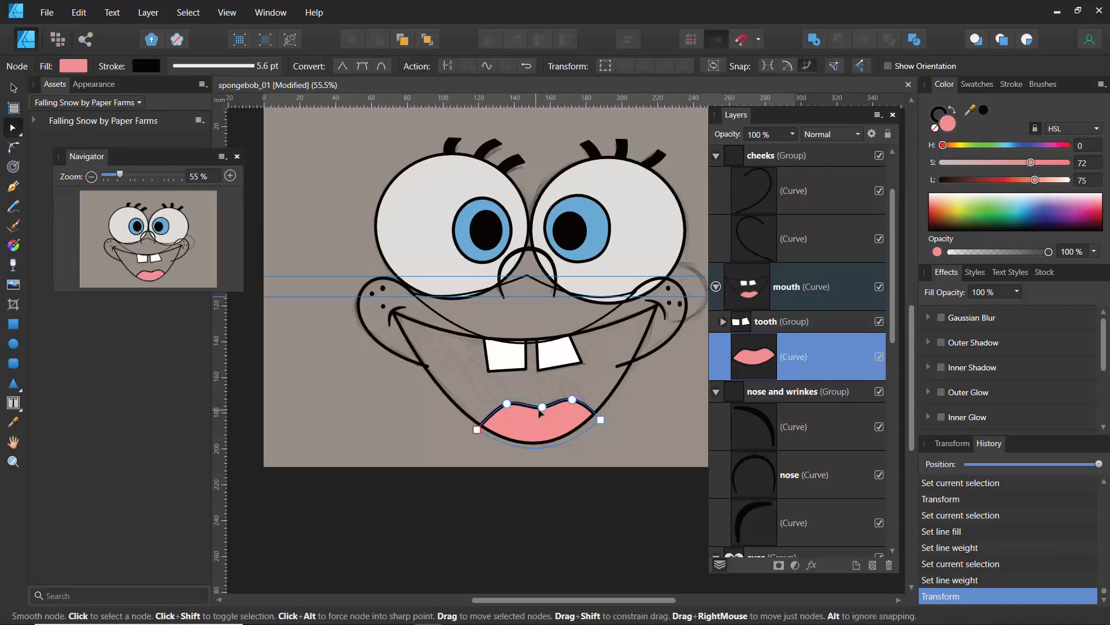
# Convert the tongue's upper middle node to a sharp corner and adjust the curve handle of the node to its left
pyautogui.click(538, 409)
pyautogui.moveTo(539, 413); pyautogui.dragTo(542, 411)
pyautogui.click(342, 68)
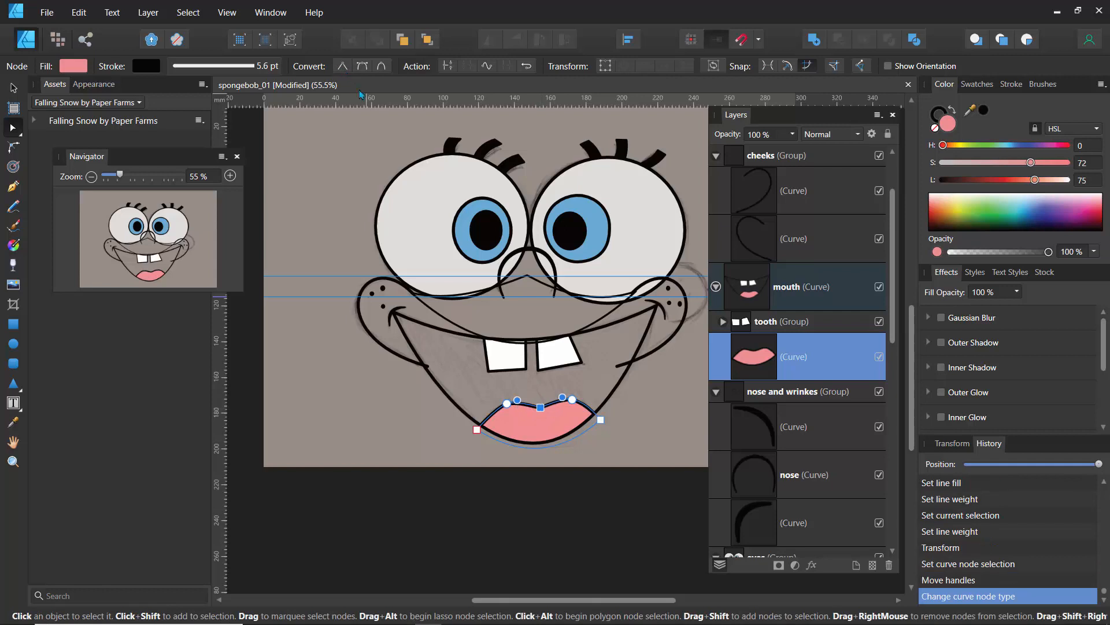
pyautogui.click(371, 400)
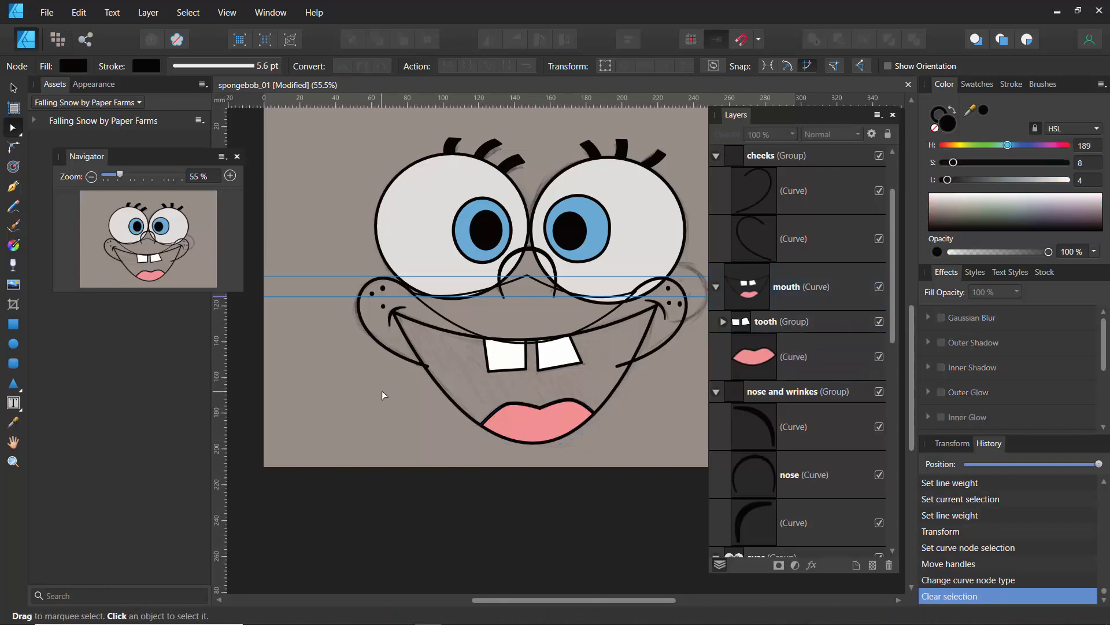
pyautogui.click(517, 417)
pyautogui.click(506, 403)
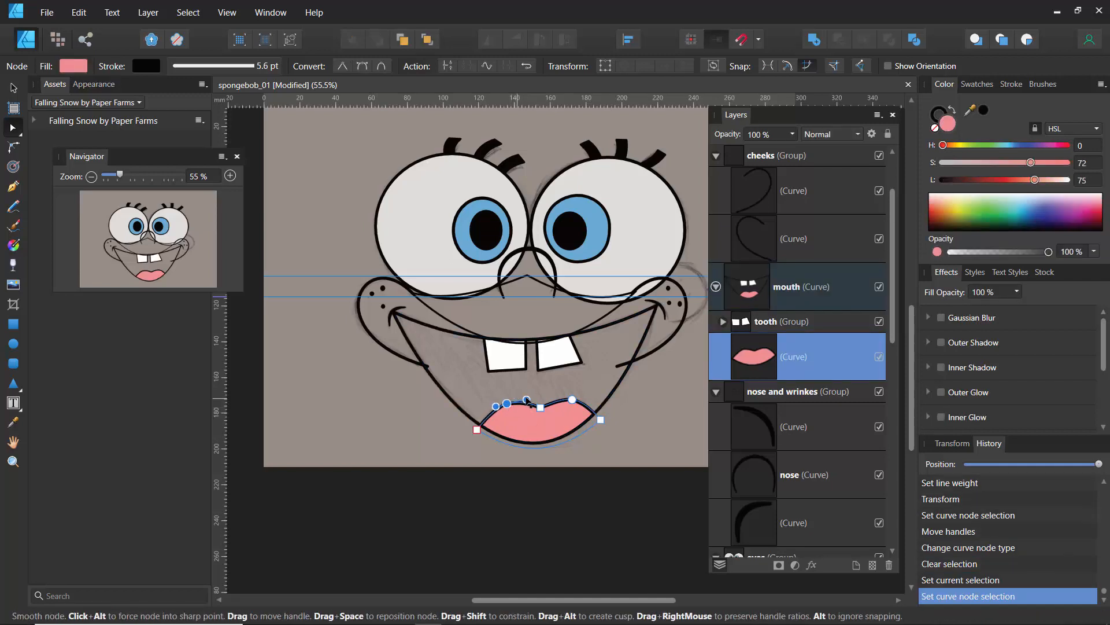
pyautogui.moveTo(528, 400); pyautogui.dragTo(530, 404)
pyautogui.click(408, 435)
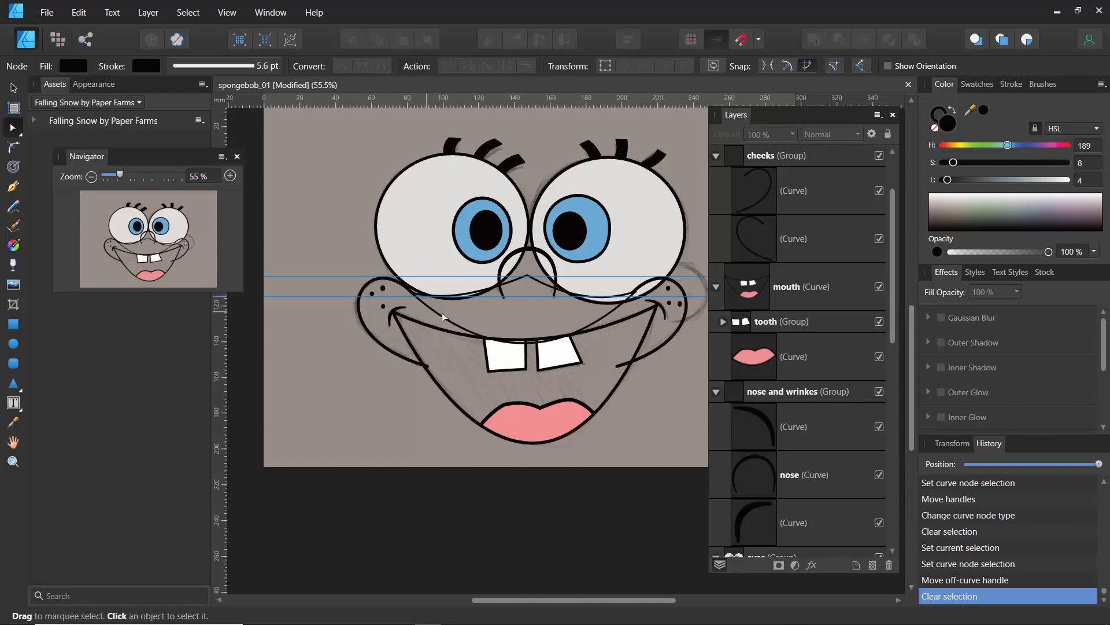
# Fill the lip curve with a golden yellow of H 51, S 82, L 52
pyautogui.doubleClick(514, 282)
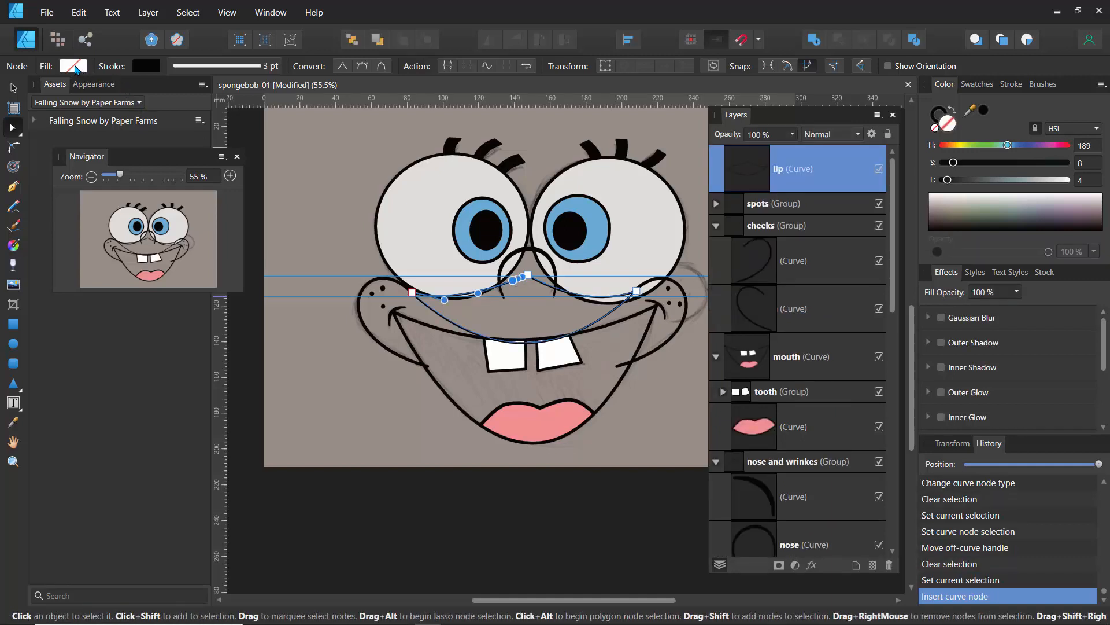
pyautogui.click(80, 72)
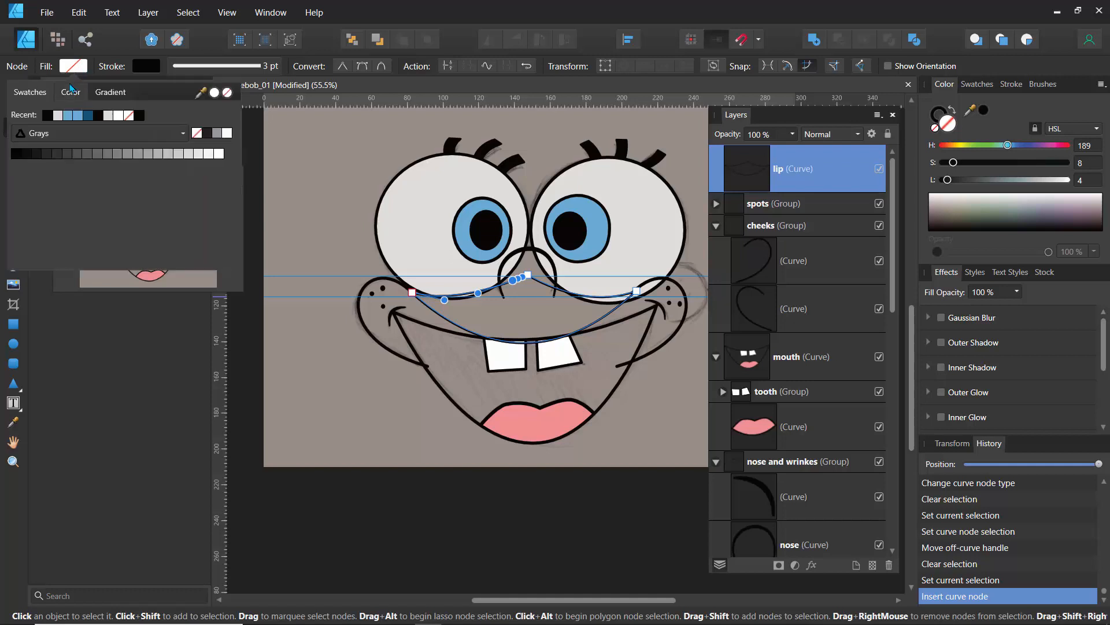
pyautogui.click(72, 92)
pyautogui.click(160, 216)
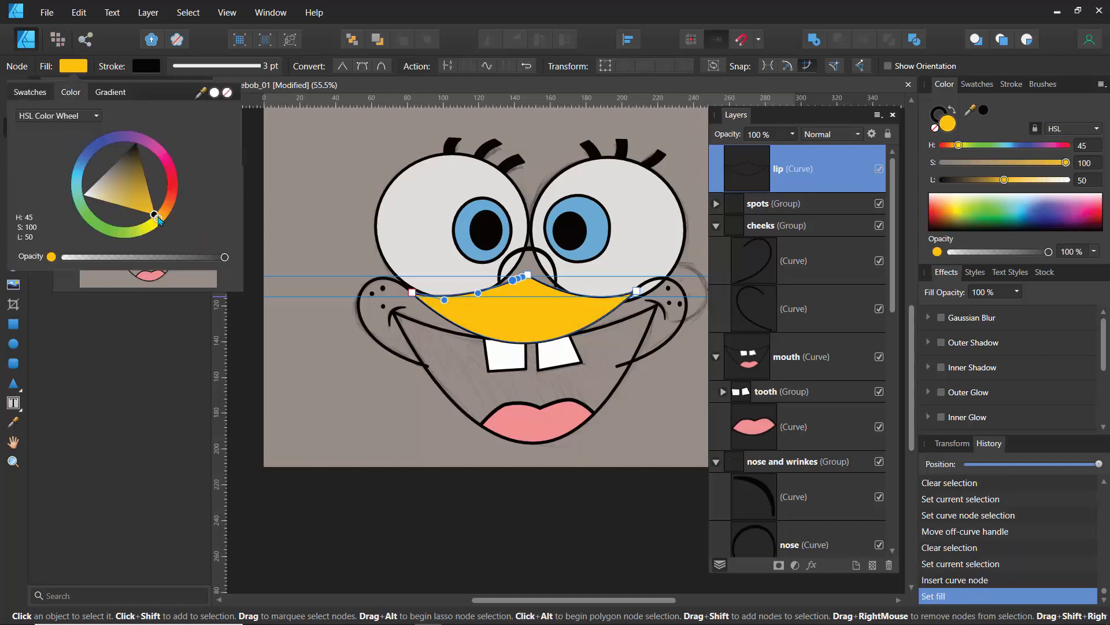
pyautogui.moveTo(154, 215)
pyautogui.mouseDown()
pyautogui.moveTo(146, 211)
pyautogui.moveTo(154, 221)
pyautogui.mouseUp()
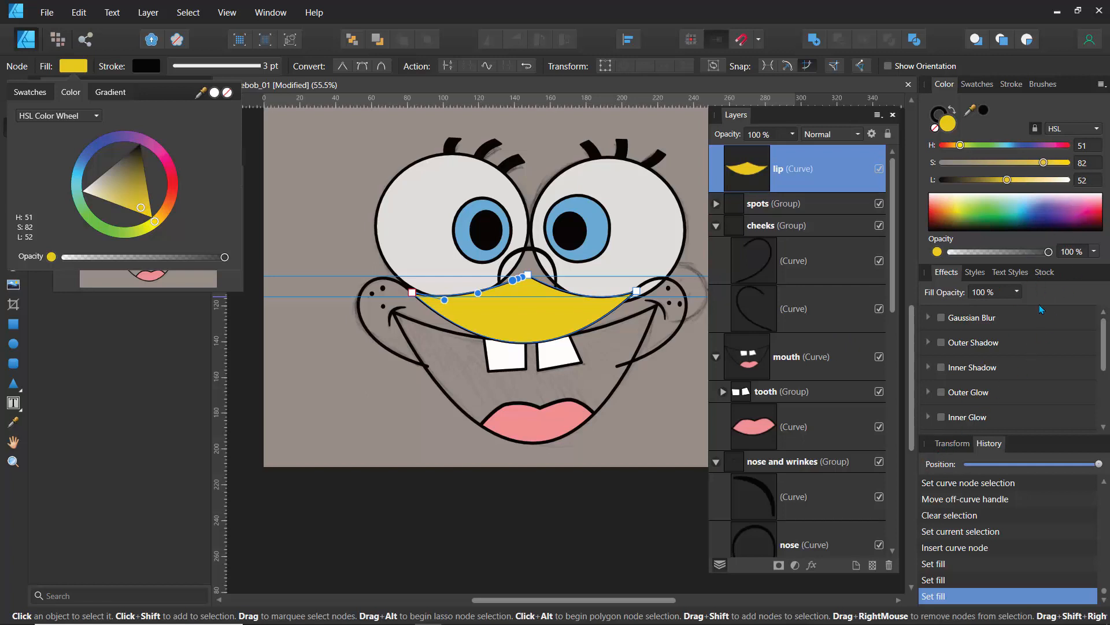
# Fill the nose curve with the yellow sampled from the lip
pyautogui.click(533, 255)
pyautogui.click(533, 255)
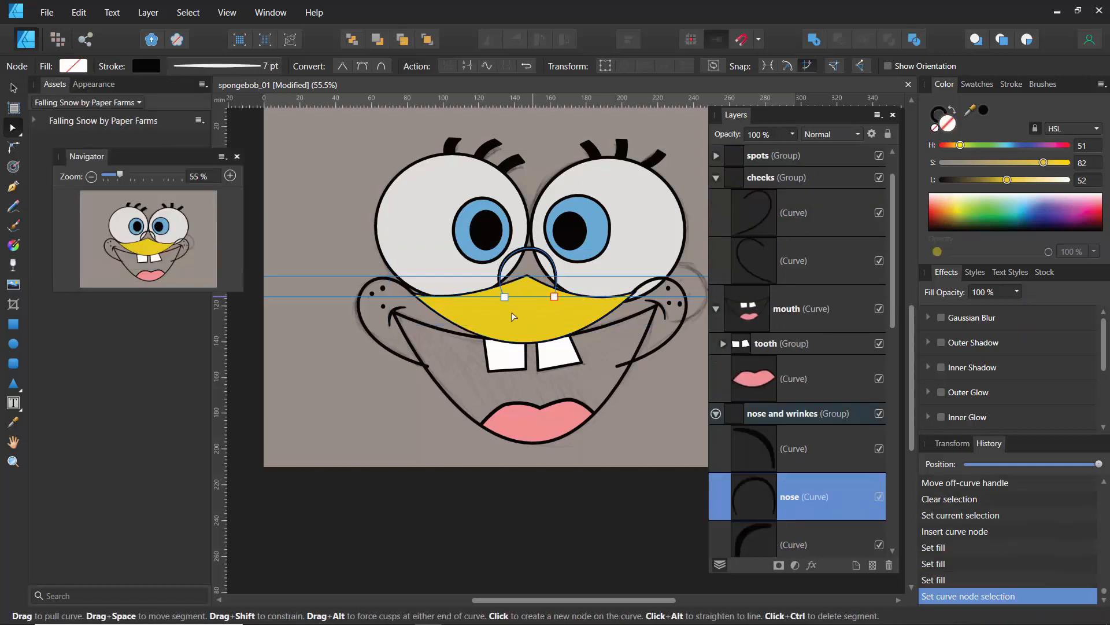
pyautogui.press('i')
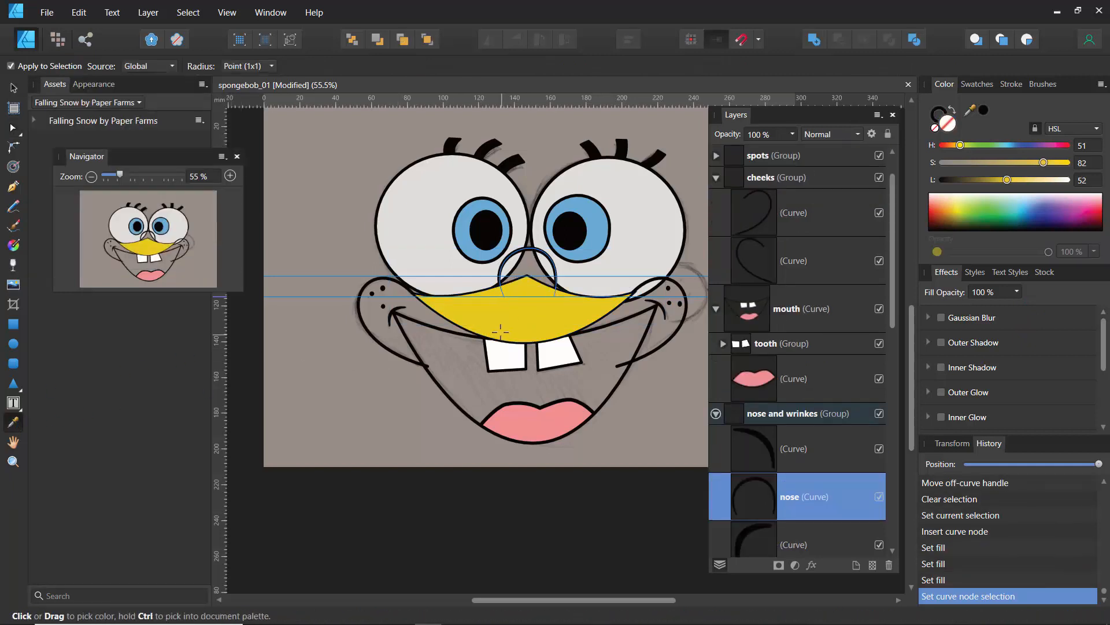
pyautogui.click(500, 331)
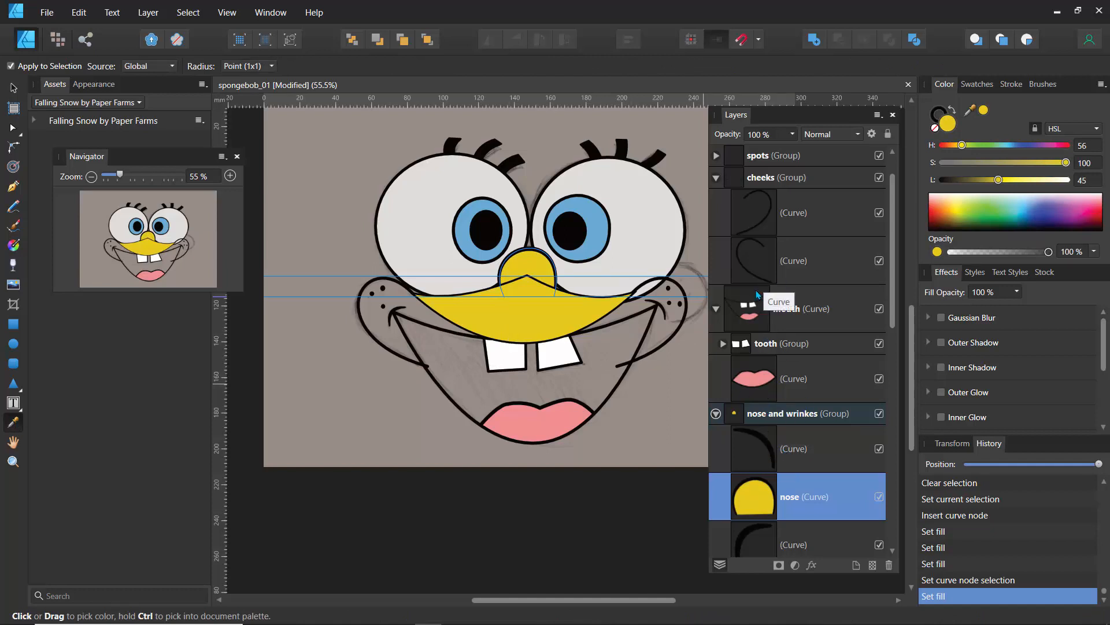
# Move the nose curve out of its group to the top of the layer stack and hide the guides
pyautogui.moveTo(760, 486); pyautogui.dragTo(736, 287)
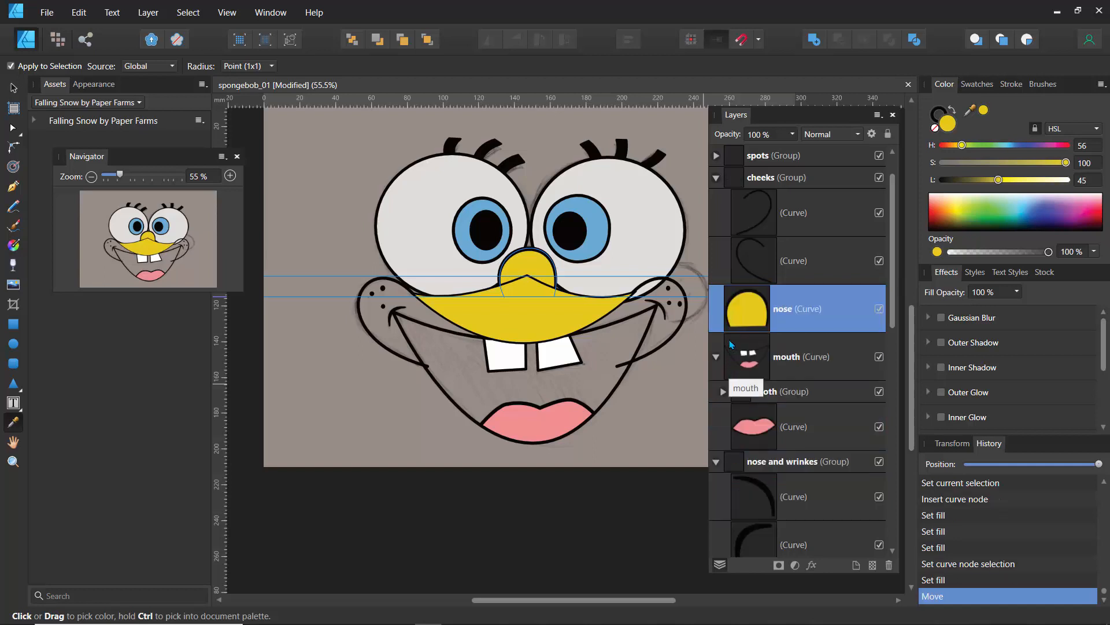
pyautogui.click(716, 177)
pyautogui.moveTo(743, 210); pyautogui.dragTo(737, 148)
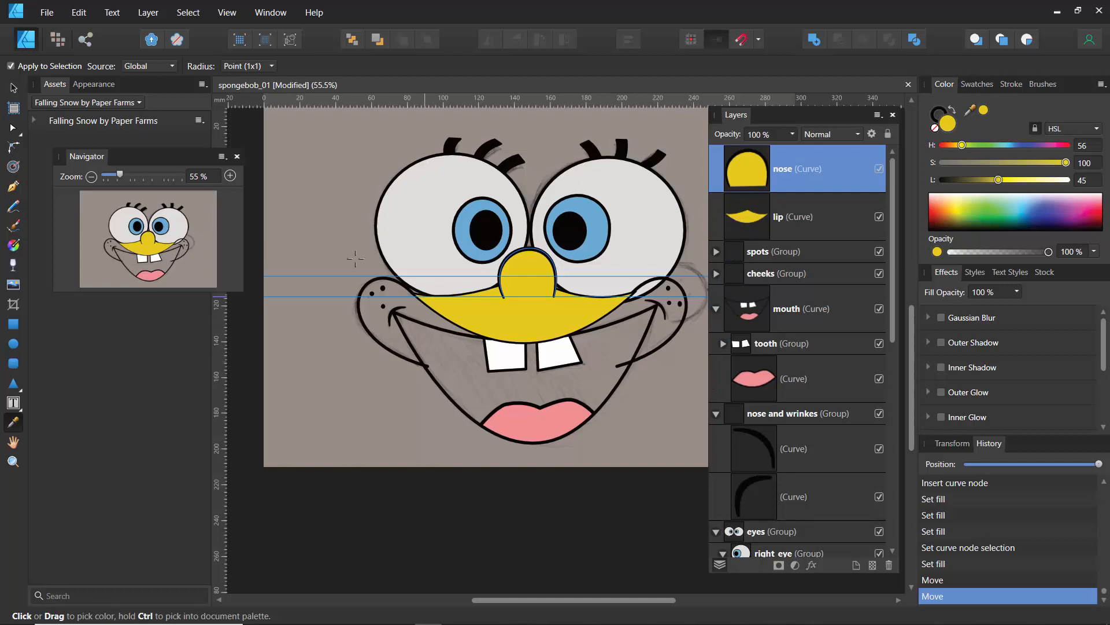
pyautogui.click(227, 12)
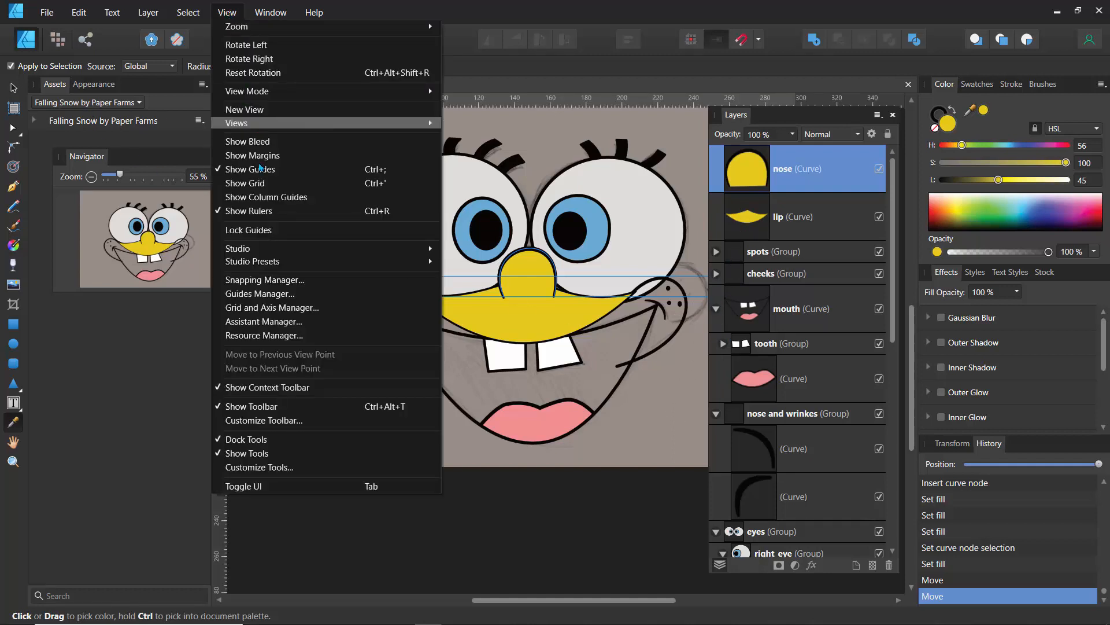
pyautogui.click(247, 168)
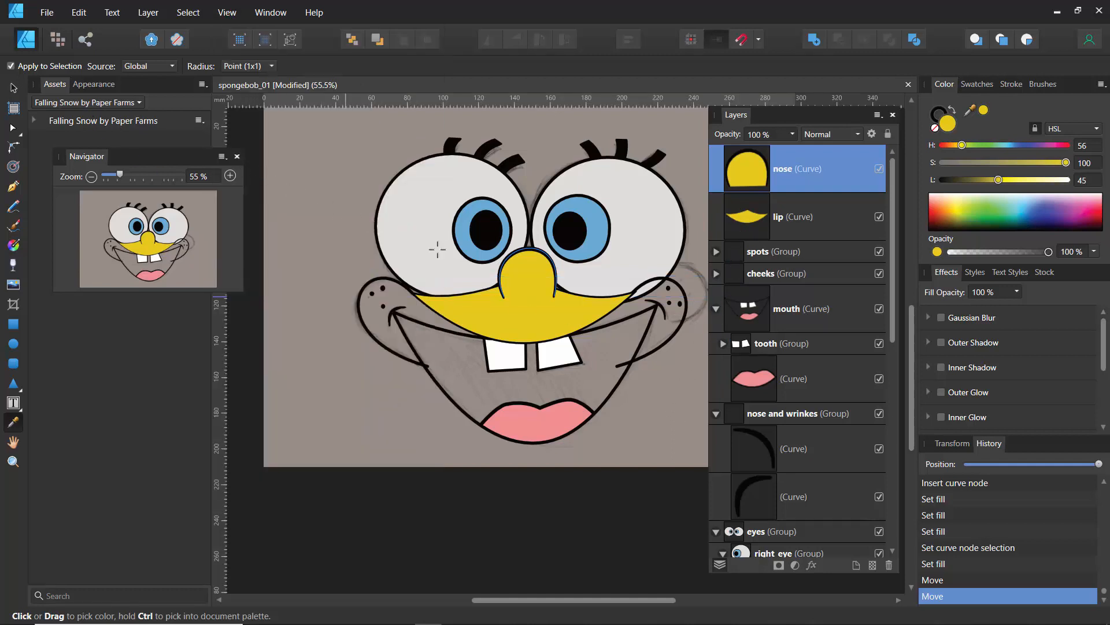
# Fill the left cheek curve with the yellow sampled from the lip
pyautogui.moveTo(157, 259); pyautogui.dragTo(230, 271)
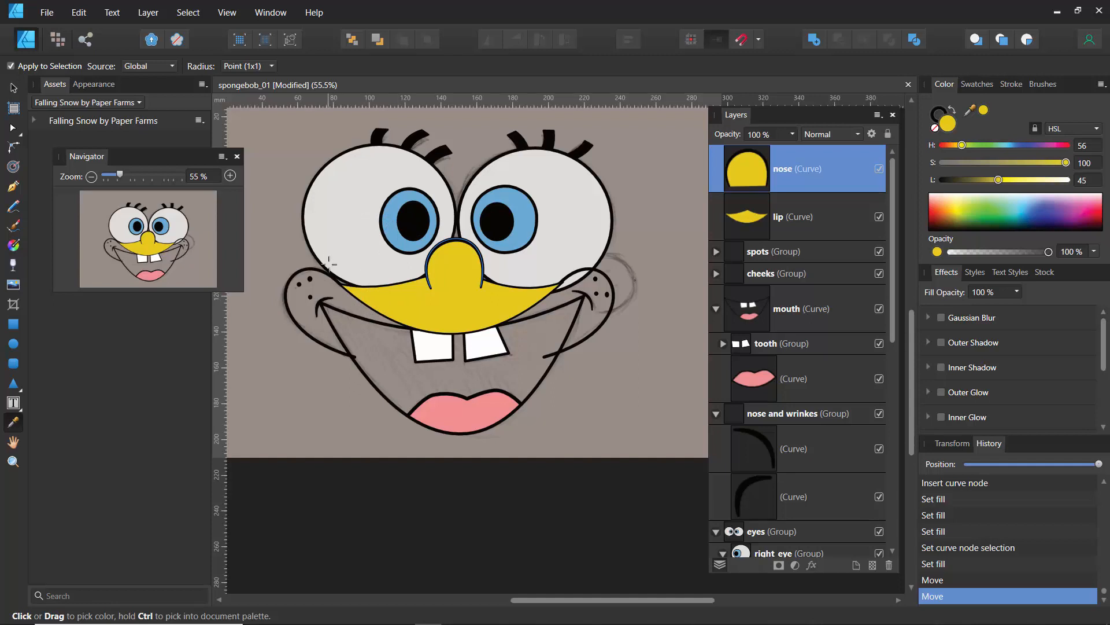
pyautogui.click(13, 87)
pyautogui.click(309, 276)
pyautogui.doubleClick(311, 275)
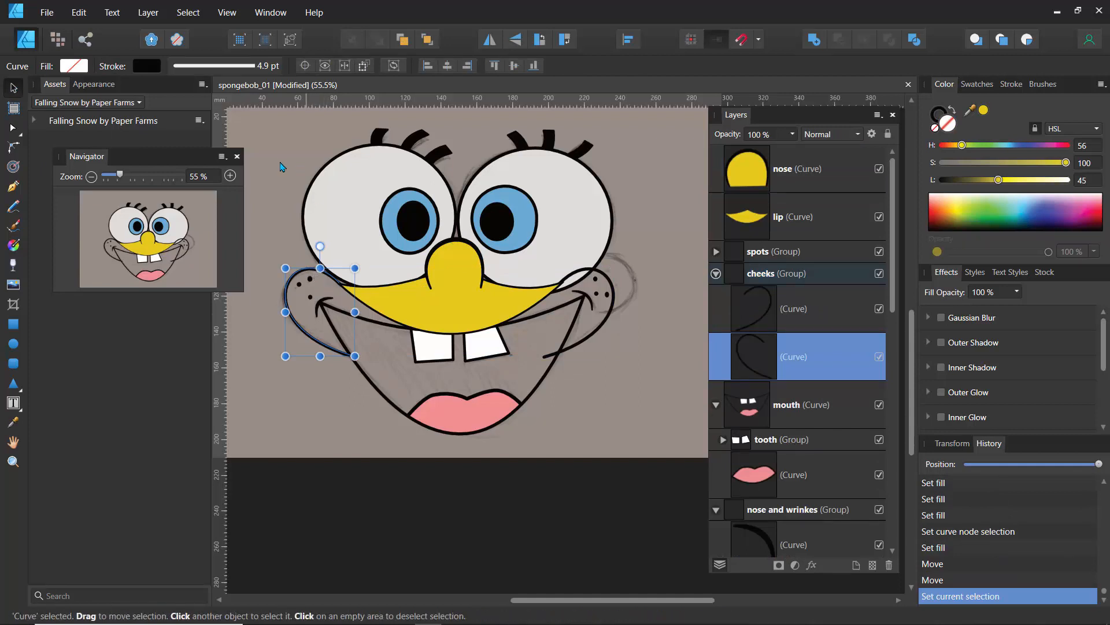
pyautogui.click(14, 422)
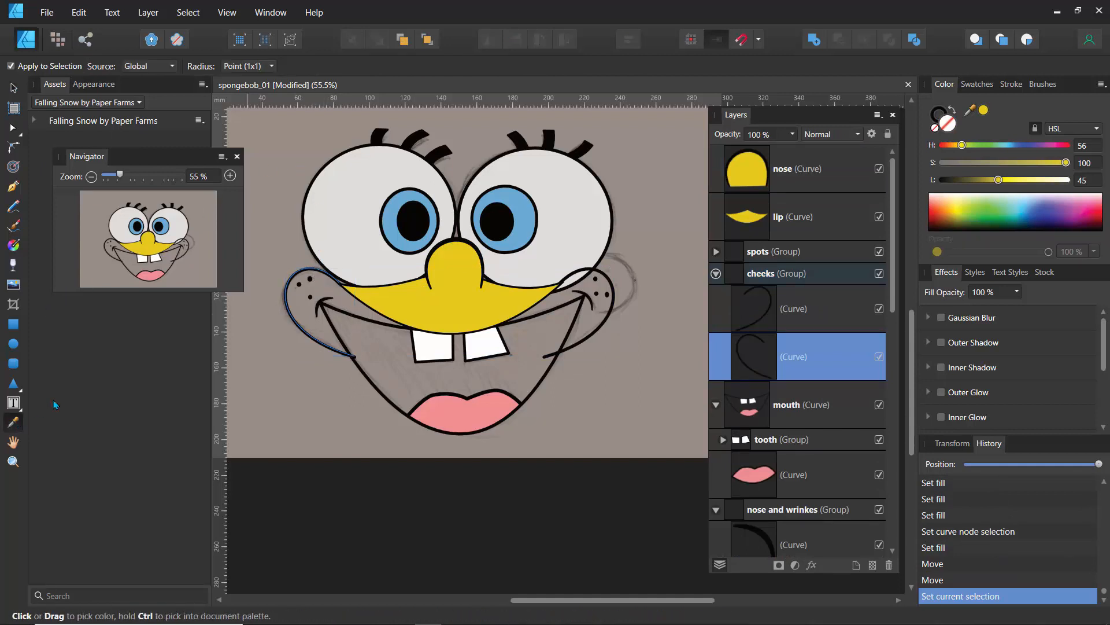
pyautogui.click(402, 301)
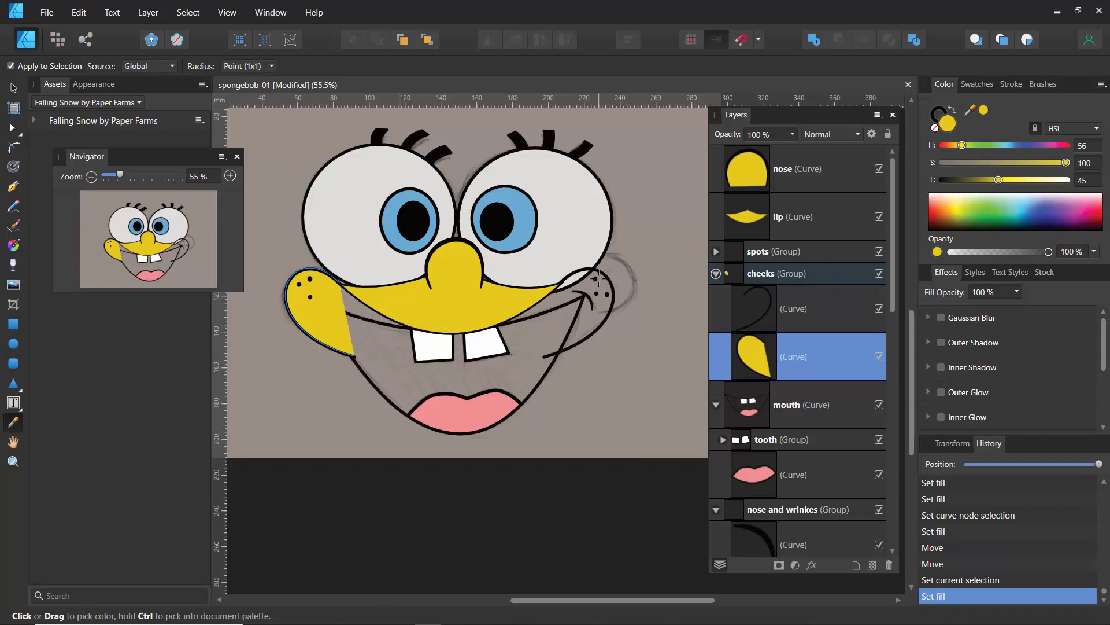
# Give the right cheek curve the same yellow fill, sampled from the lip
pyautogui.click(13, 89)
pyautogui.click(601, 330)
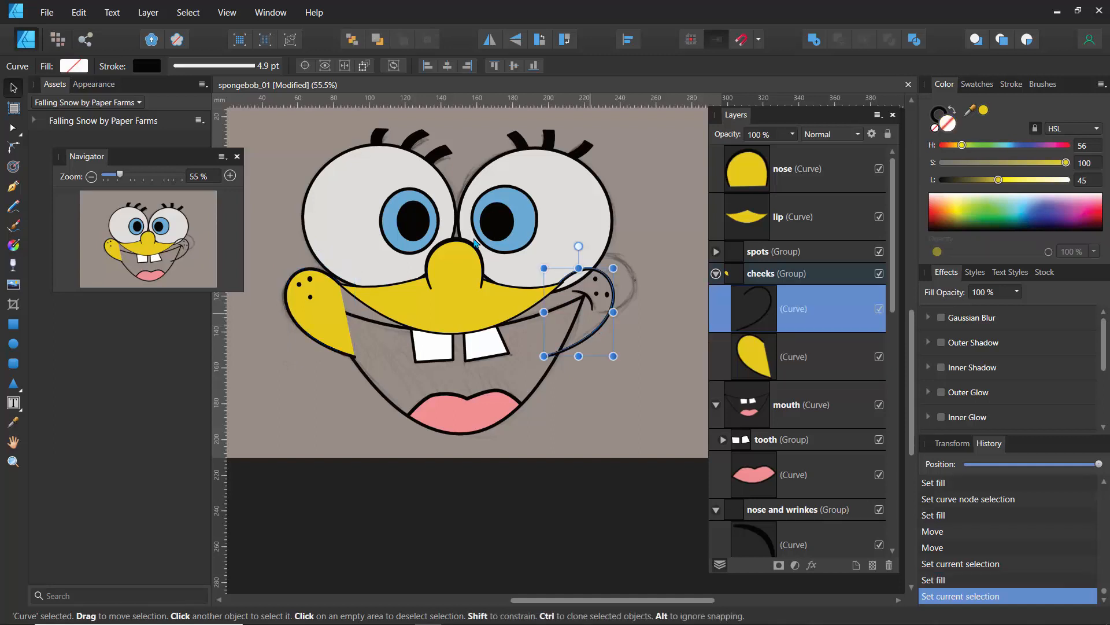
pyautogui.click(22, 422)
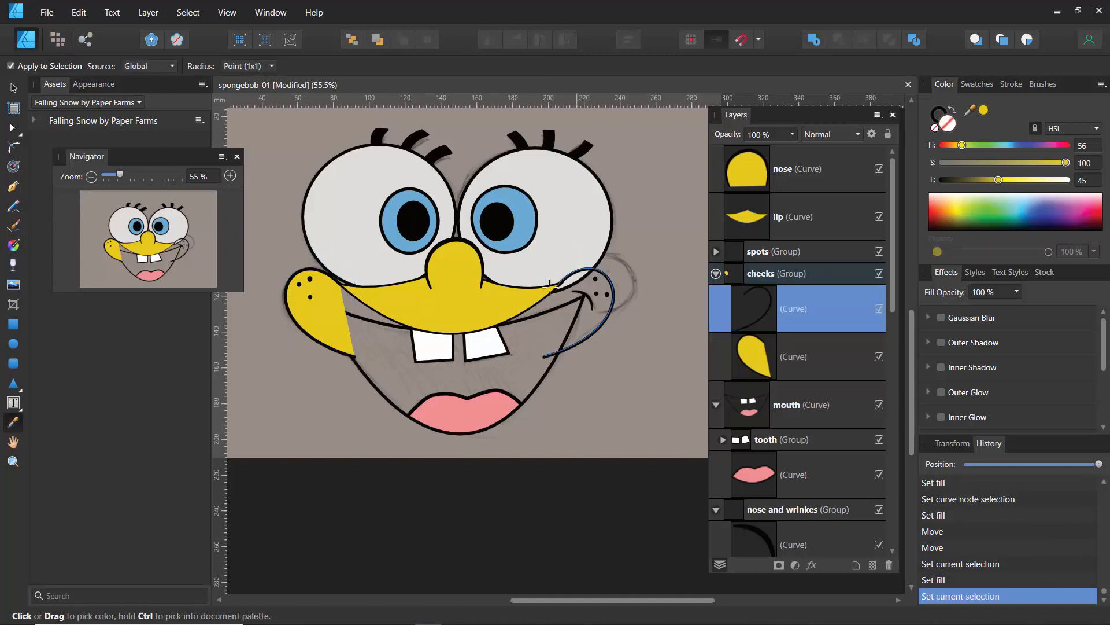
pyautogui.click(487, 311)
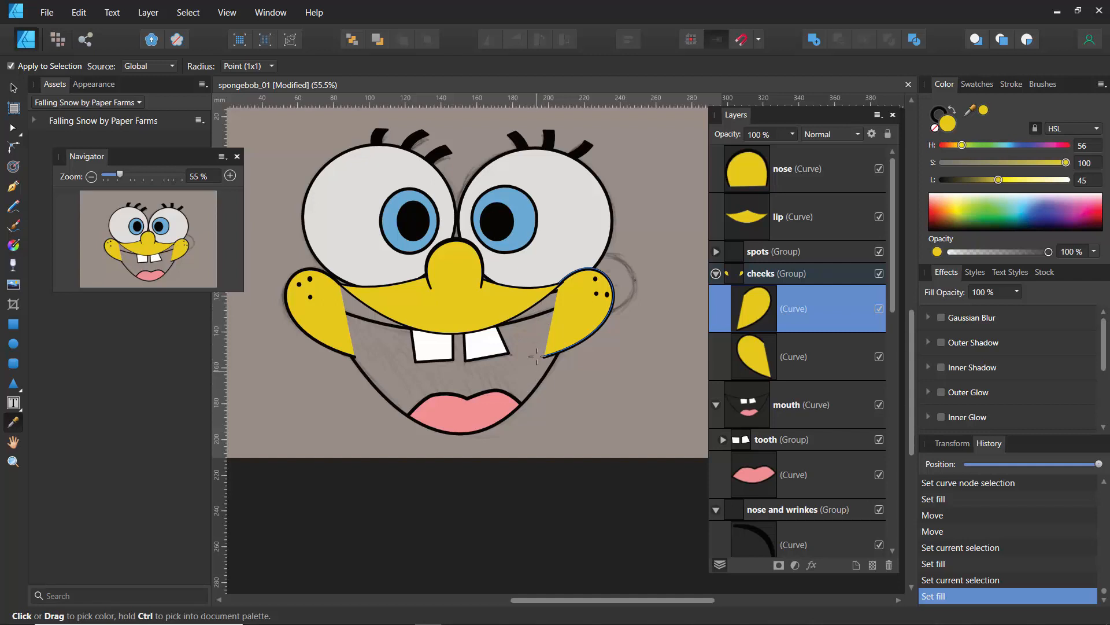
# Switch the color controls to the wheel and fill the mouth with a dark red of H 2, S 44, L 29
pyautogui.click(13, 88)
pyautogui.click(381, 396)
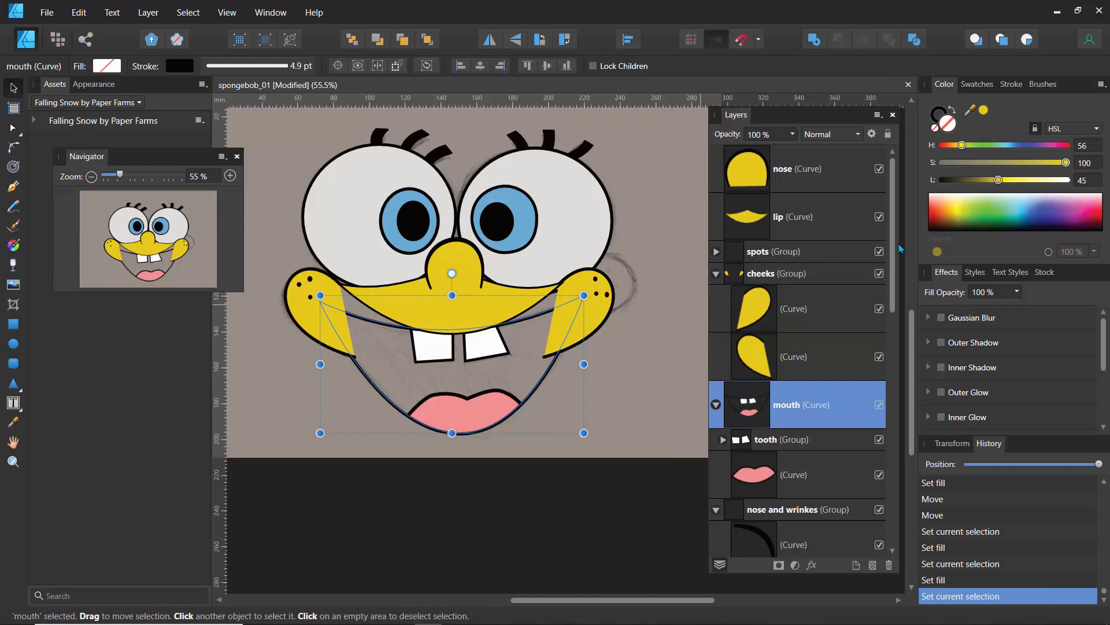
pyautogui.click(1102, 86)
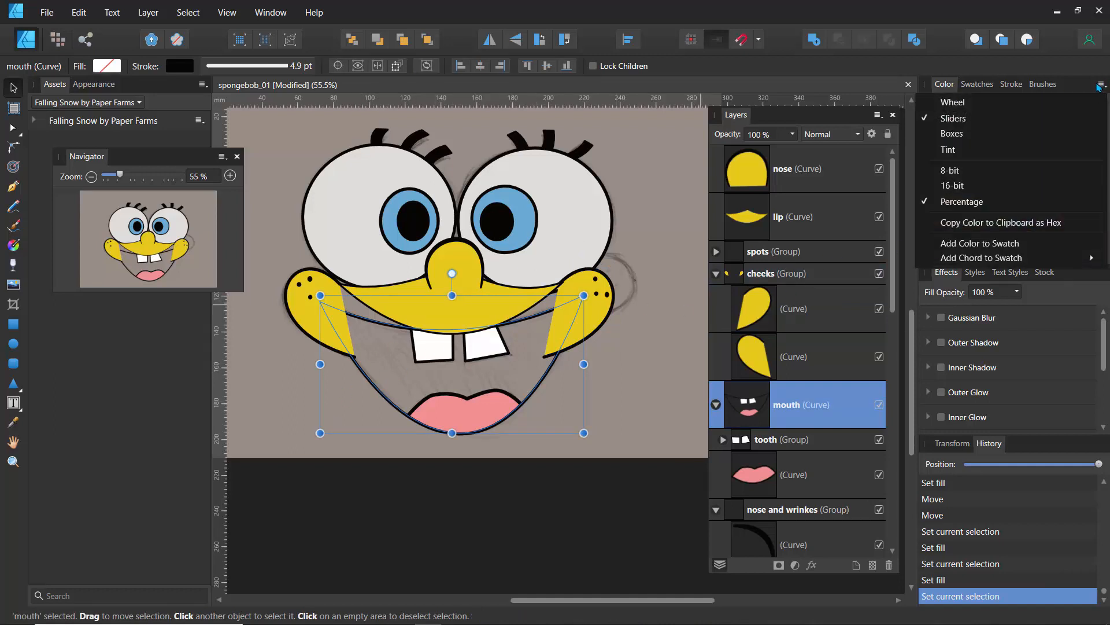
pyautogui.click(1053, 106)
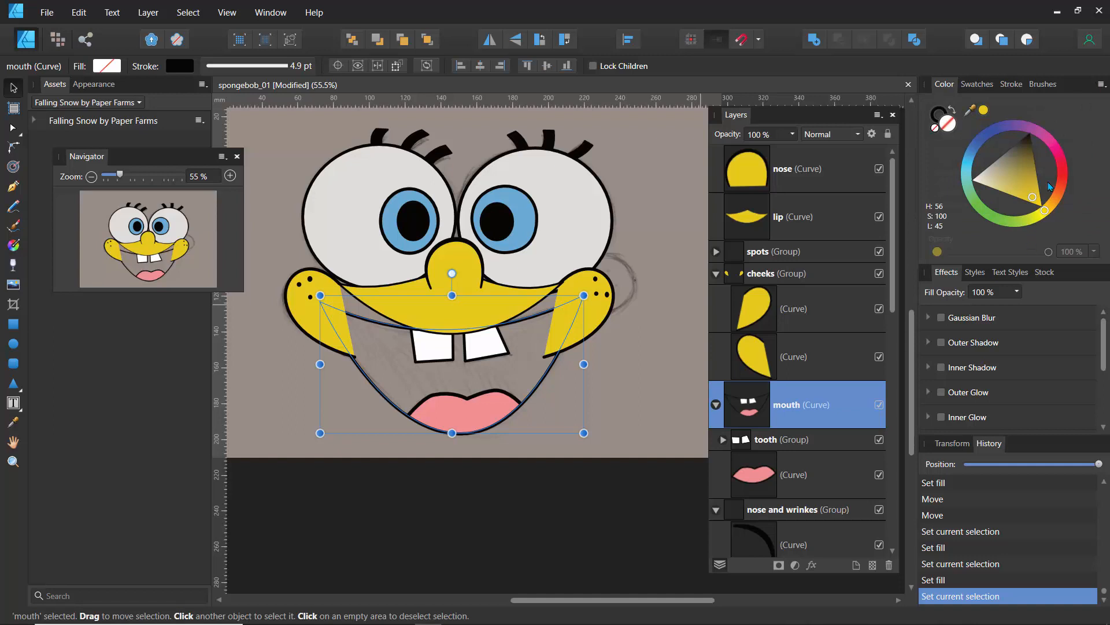
pyautogui.moveTo(1050, 186); pyautogui.dragTo(1063, 175)
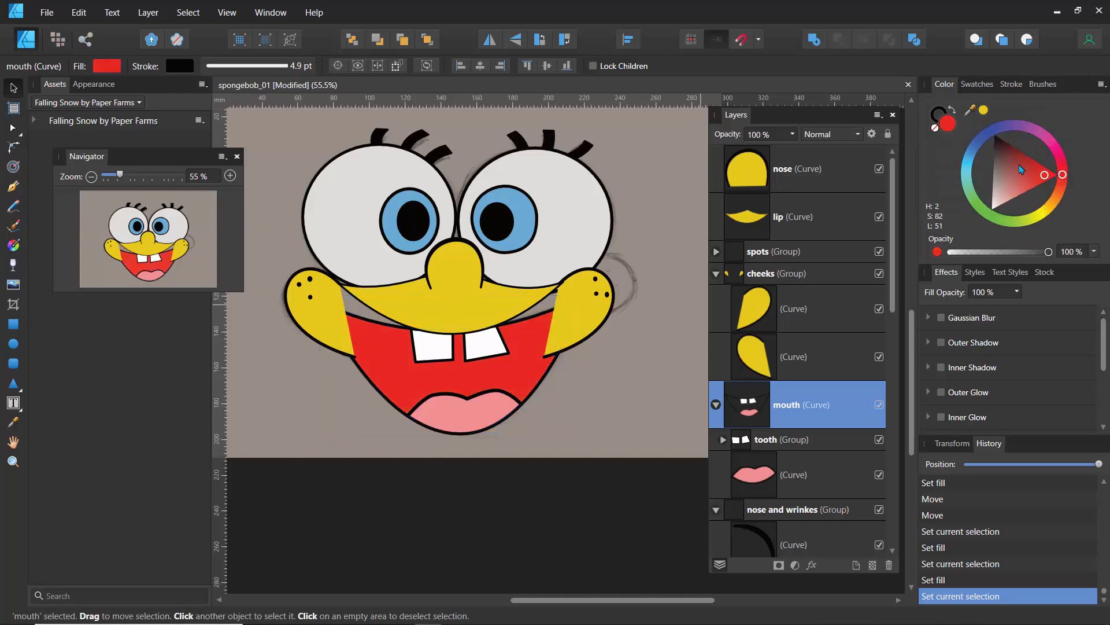
pyautogui.click(1006, 157)
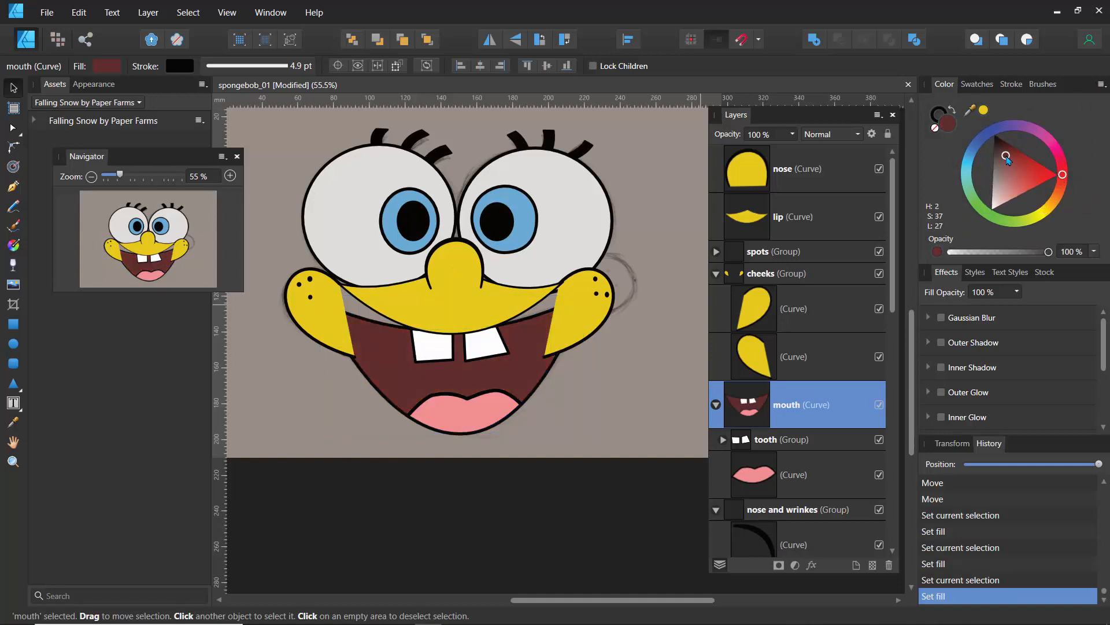
pyautogui.moveTo(1007, 159); pyautogui.dragTo(1010, 160)
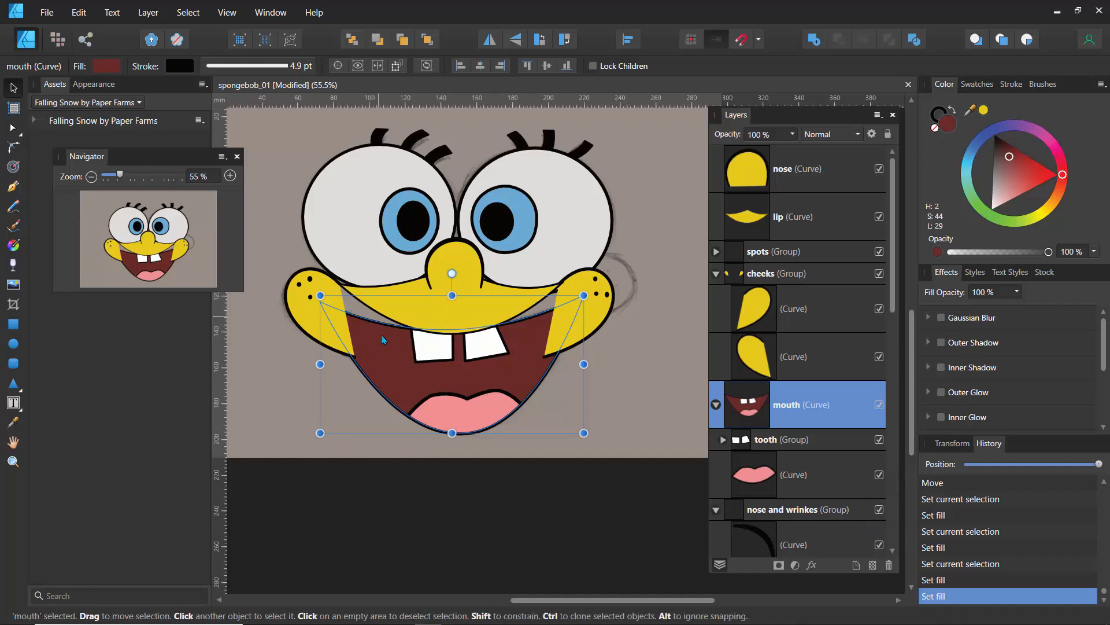
# Reorder the layers so the mouth sits above the lip and the nose and wrinkes group sits directly above the mouth
pyautogui.click(716, 404)
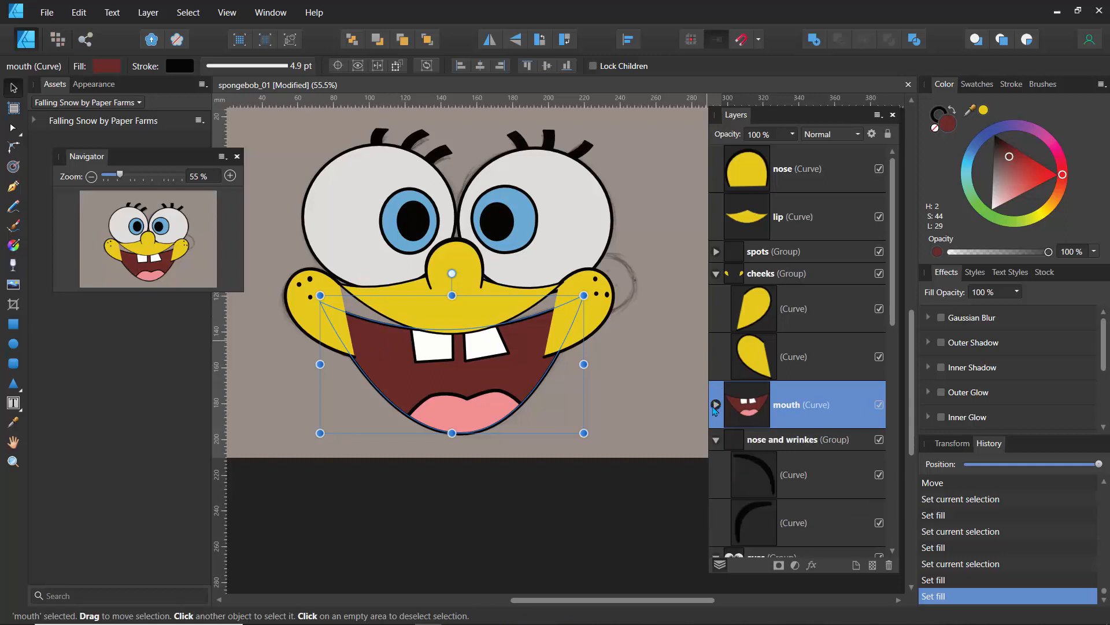
pyautogui.click(717, 274)
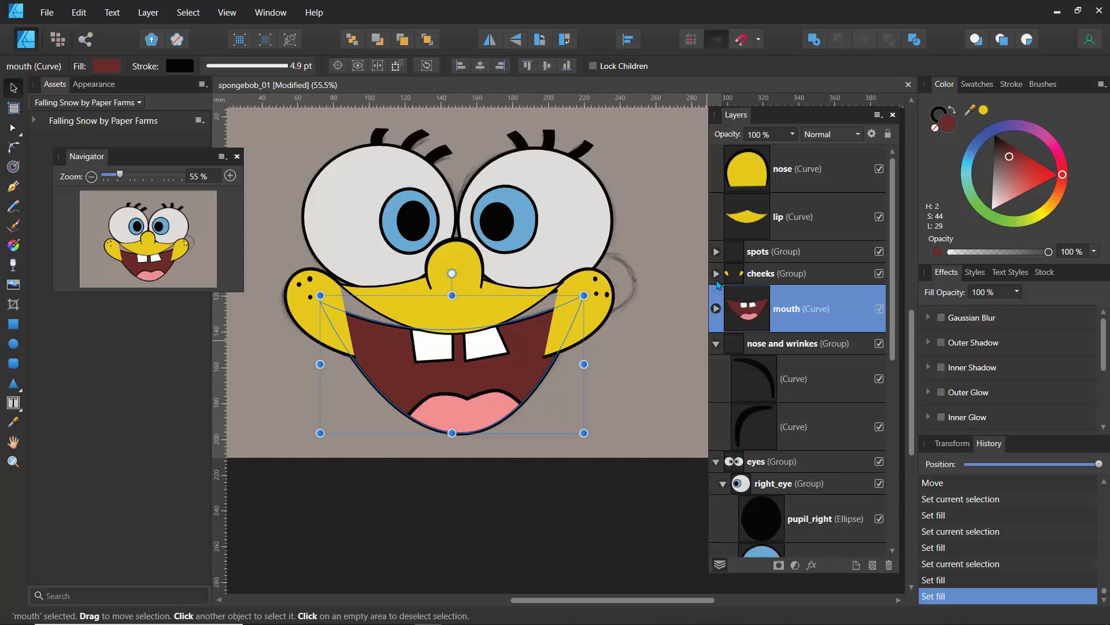
pyautogui.moveTo(738, 315); pyautogui.dragTo(717, 196)
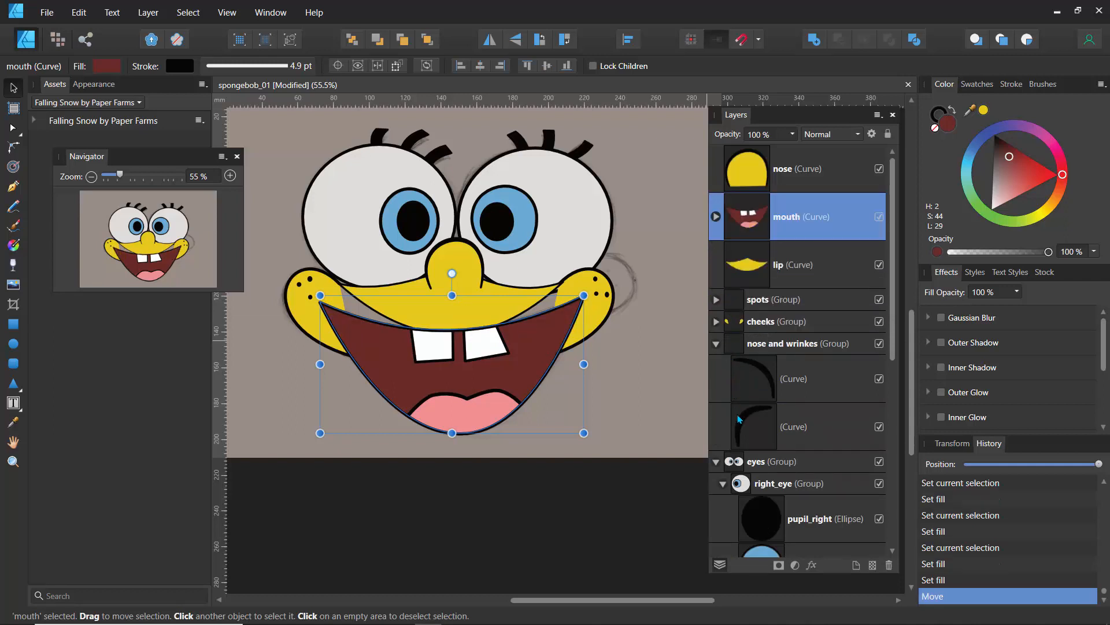
pyautogui.click(716, 344)
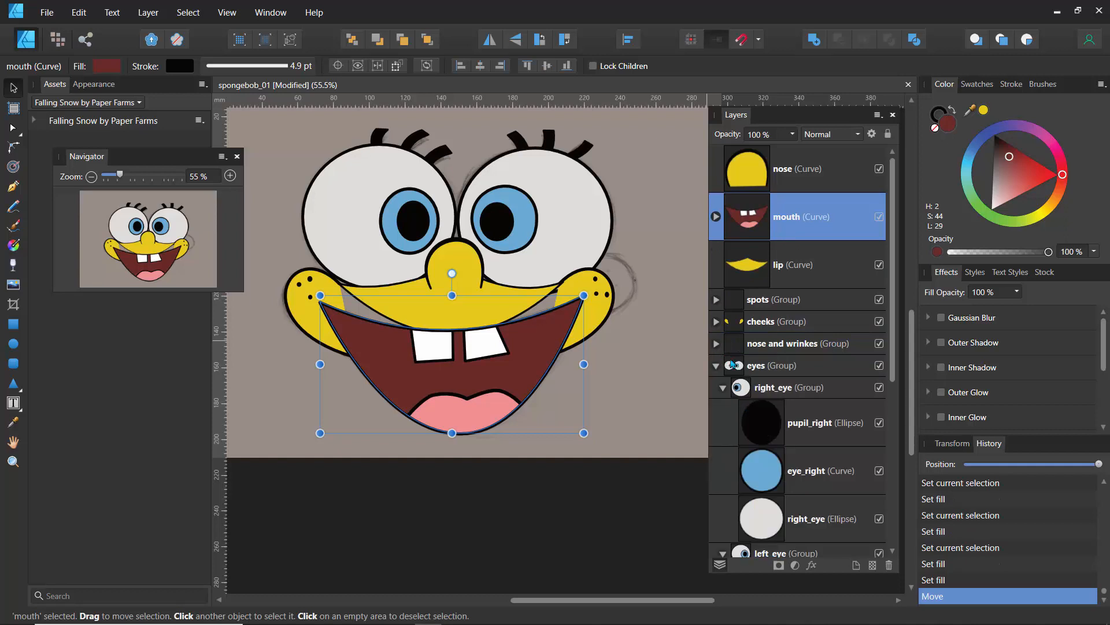
pyautogui.moveTo(758, 350); pyautogui.dragTo(738, 200)
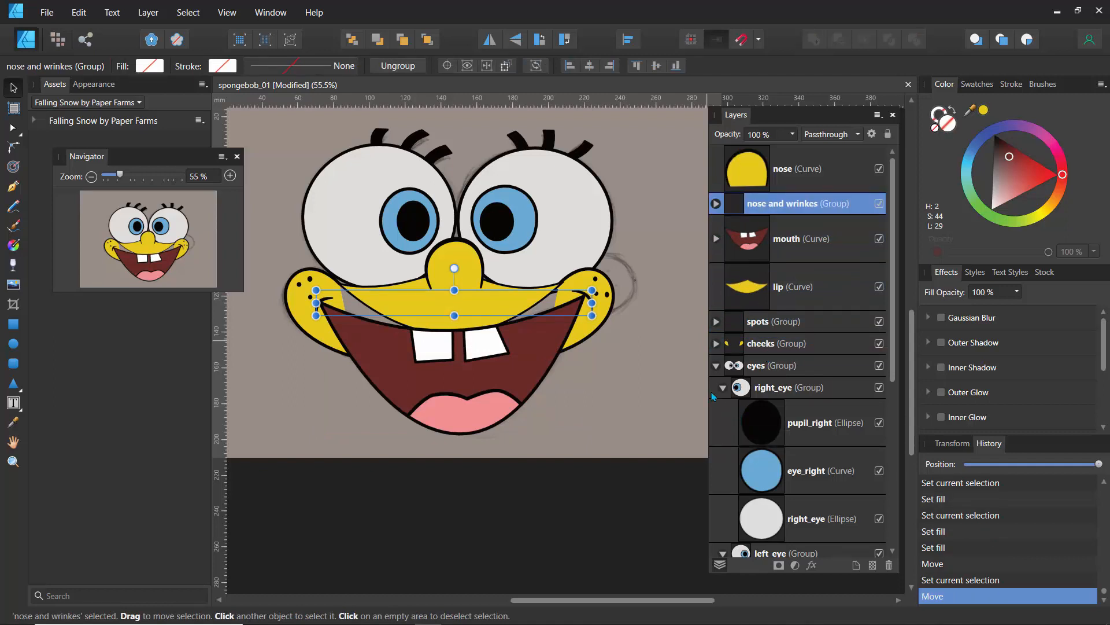
# Stretch the lip curve's bottom edge slightly downward behind the mouth
pyautogui.click(744, 288)
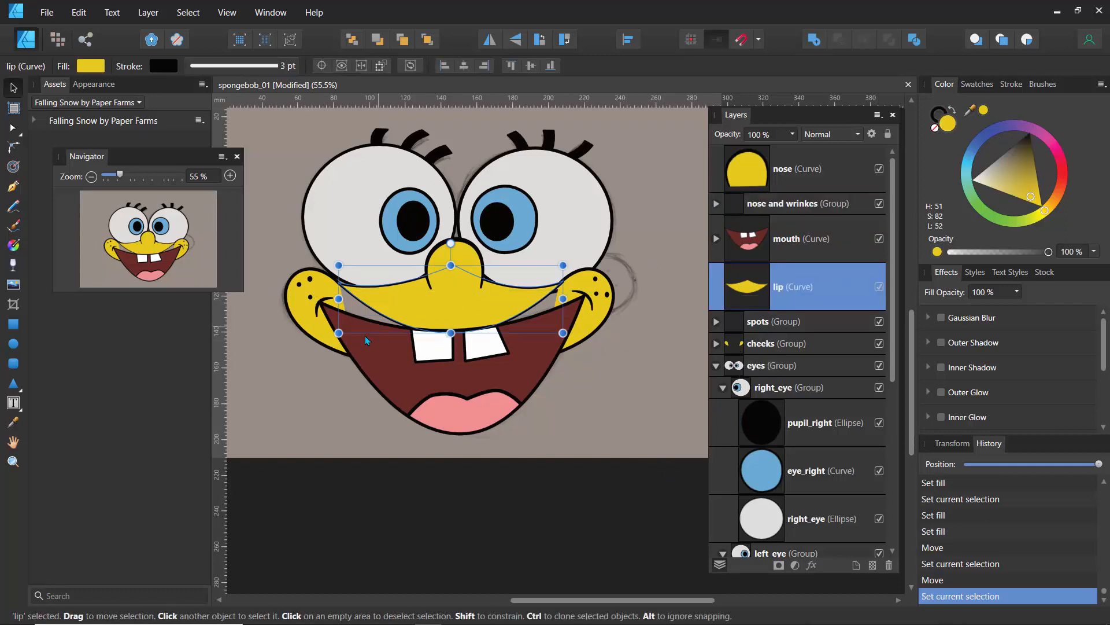
pyautogui.moveTo(451, 332)
pyautogui.mouseDown()
pyautogui.moveTo(451, 364)
pyautogui.moveTo(450, 340)
pyautogui.mouseUp()
pyautogui.moveTo(339, 303); pyautogui.dragTo(290, 296)
pyautogui.moveTo(434, 266); pyautogui.dragTo(437, 257)
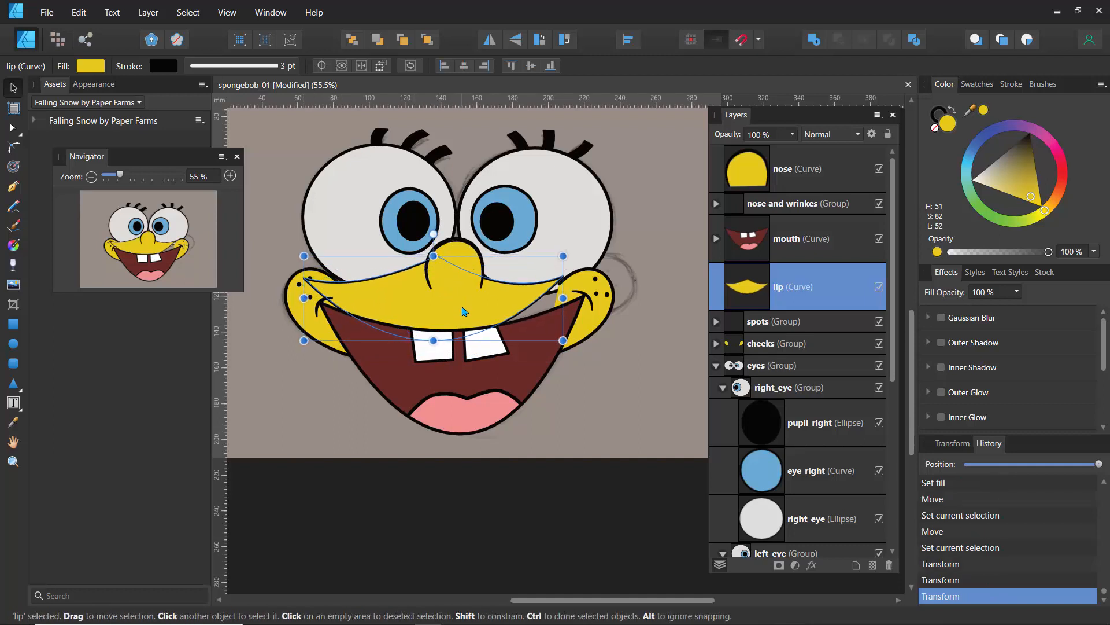
pyautogui.hotkey('ctrl', 'z')
pyautogui.hotkey('ctrl', 'z')
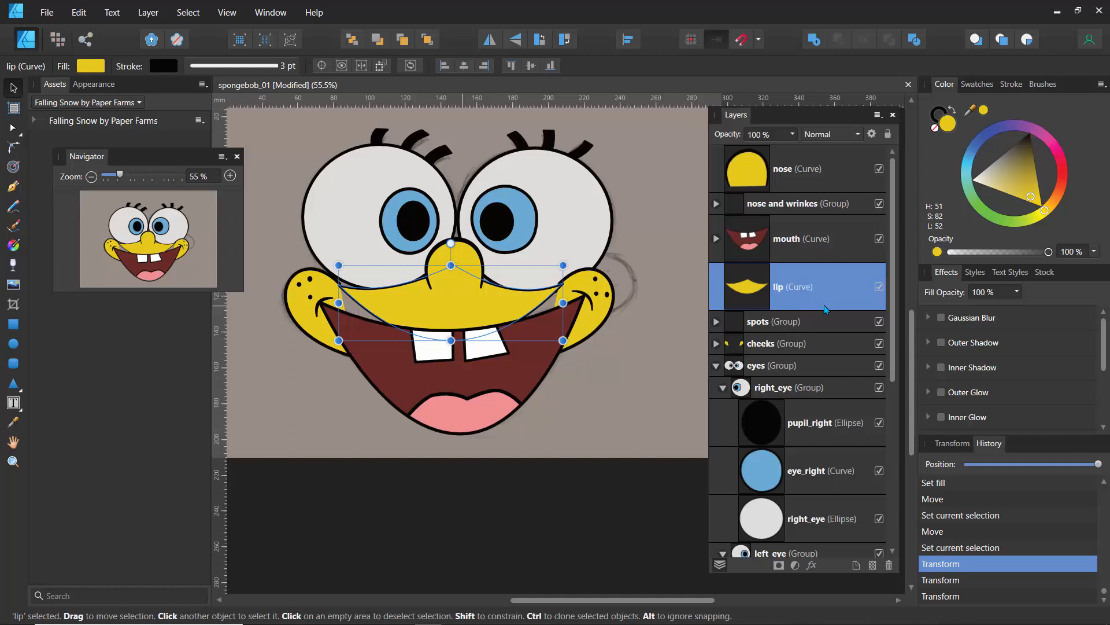
# Move the cheeks group directly above the lip in the layer order
pyautogui.scroll(3, 1048, 585)
pyautogui.click(1043, 539)
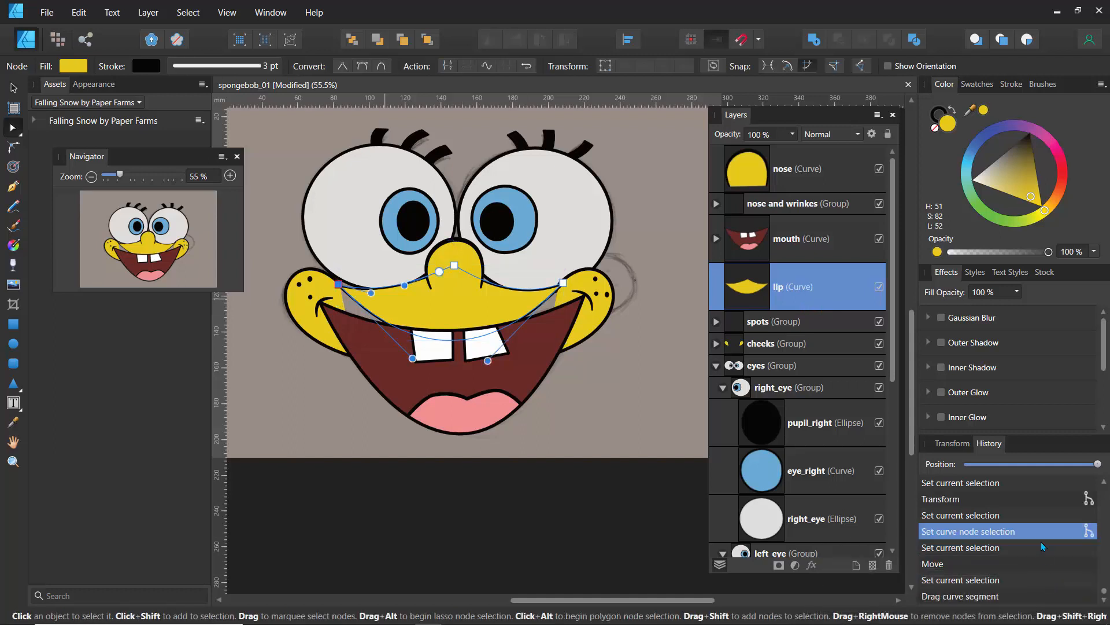
pyautogui.click(757, 345)
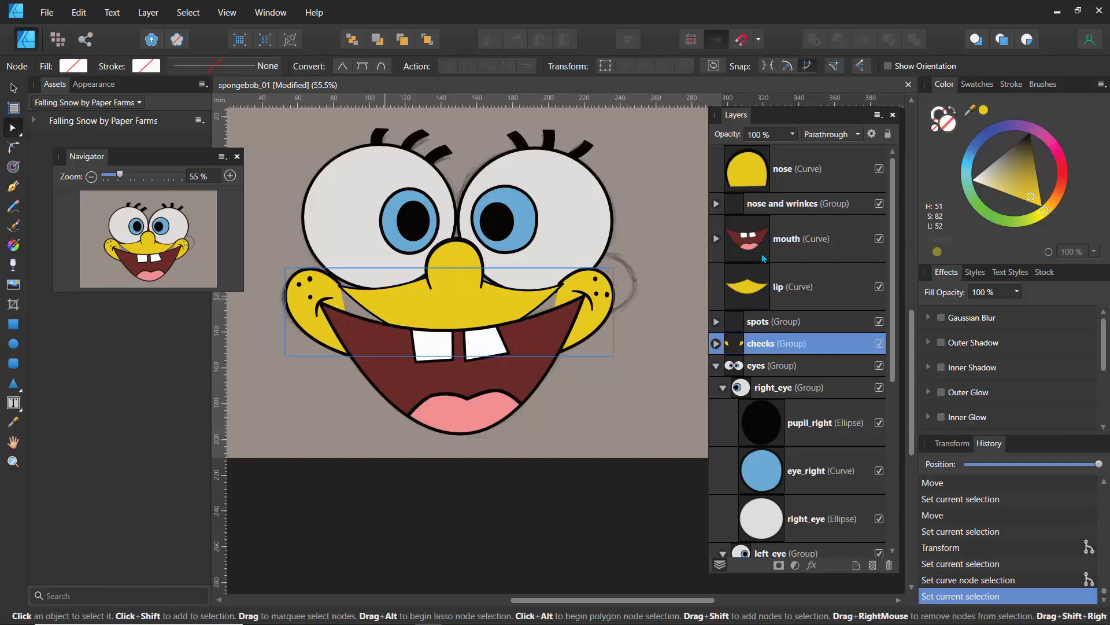
pyautogui.moveTo(761, 346); pyautogui.dragTo(754, 292)
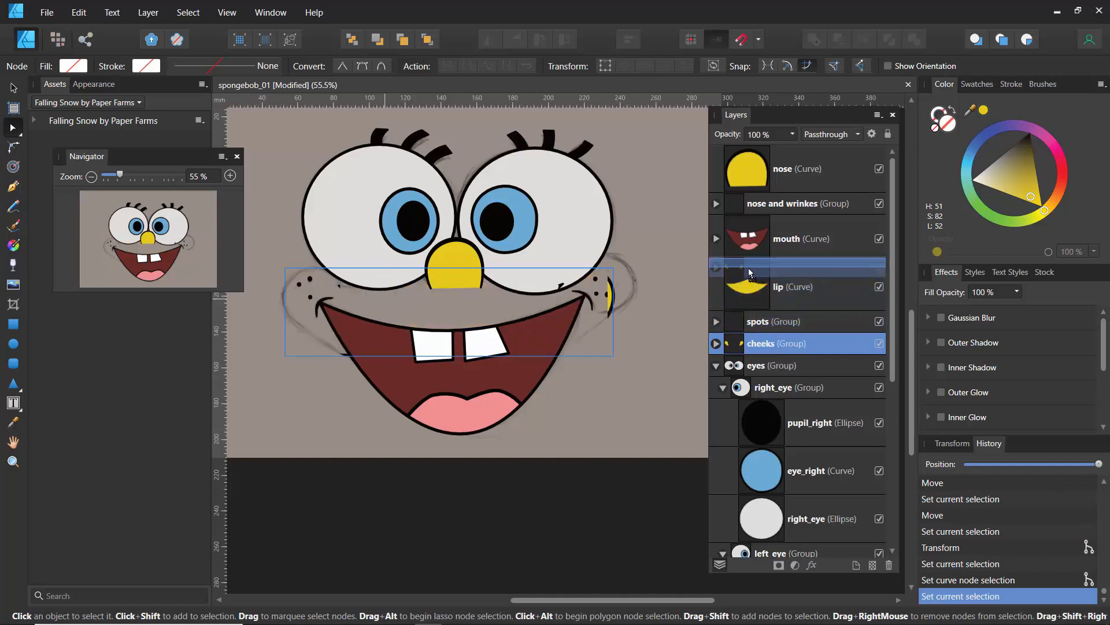
# Bow both sides of the lip's lower curve outward behind the mouth to close the gaps beside the cheeks
pyautogui.click(744, 317)
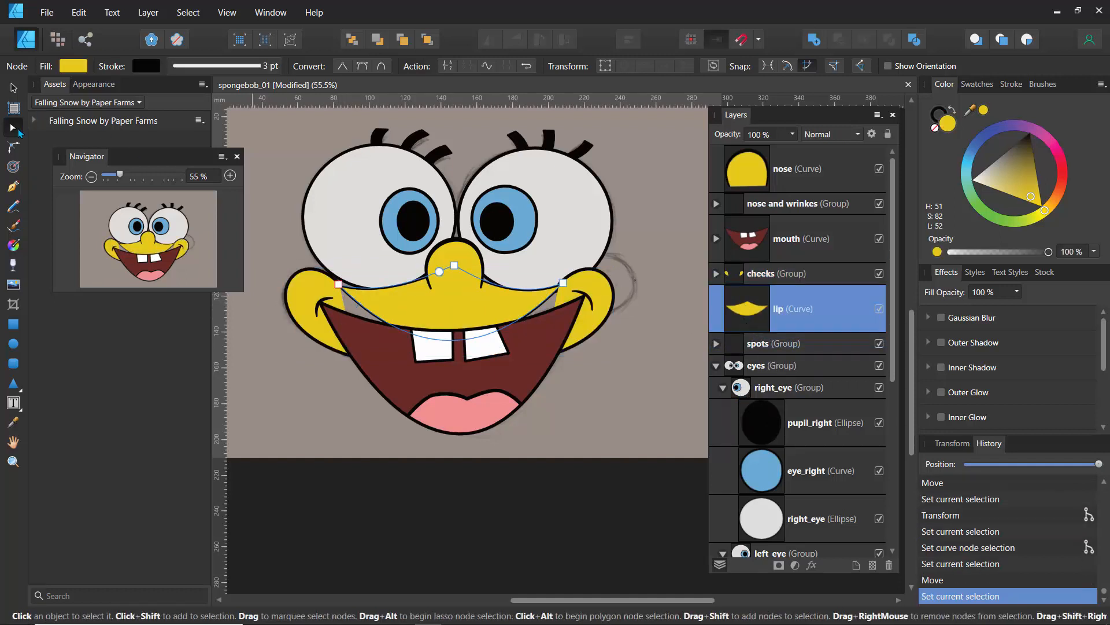
pyautogui.moveTo(365, 308); pyautogui.dragTo(341, 319)
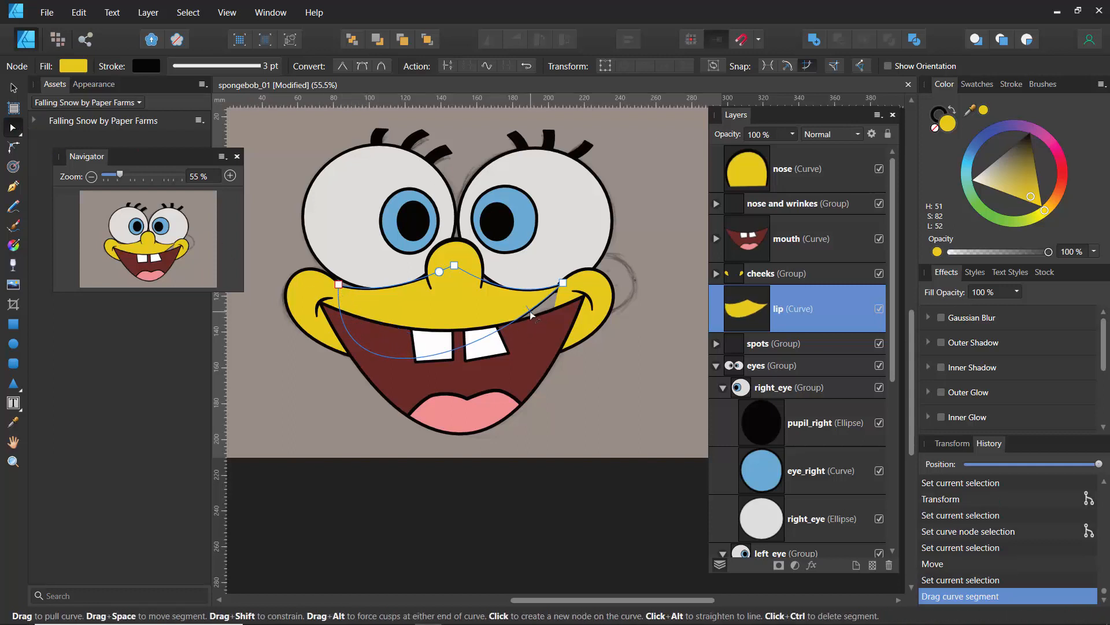
pyautogui.moveTo(530, 310); pyautogui.dragTo(554, 318)
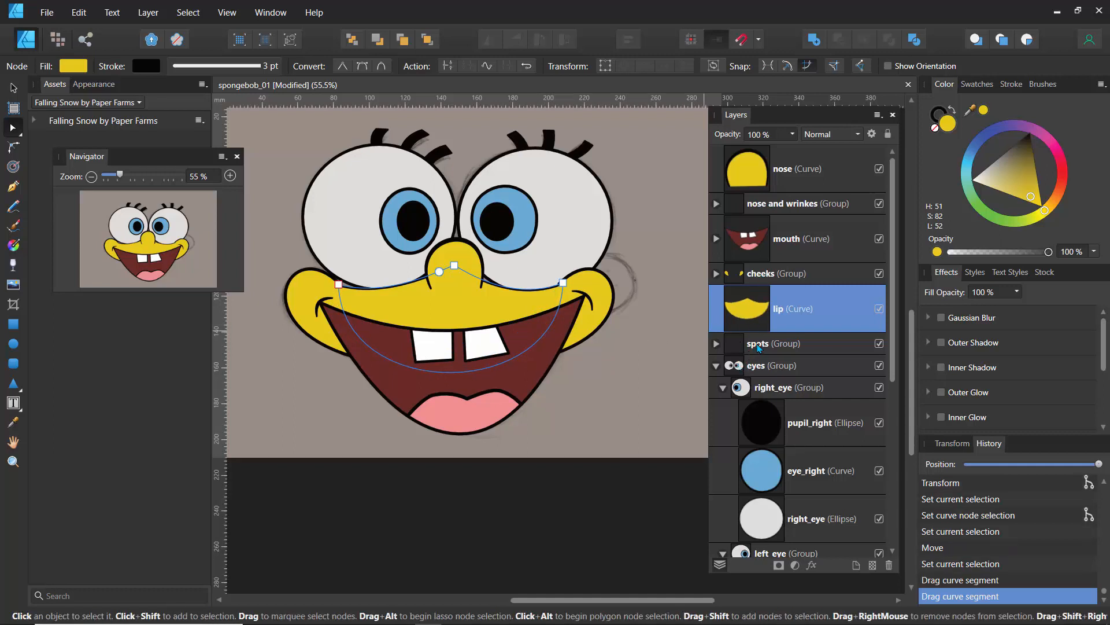
# Move the spots group directly above the cheeks group and clear the selection
pyautogui.moveTo(758, 346); pyautogui.dragTo(747, 269)
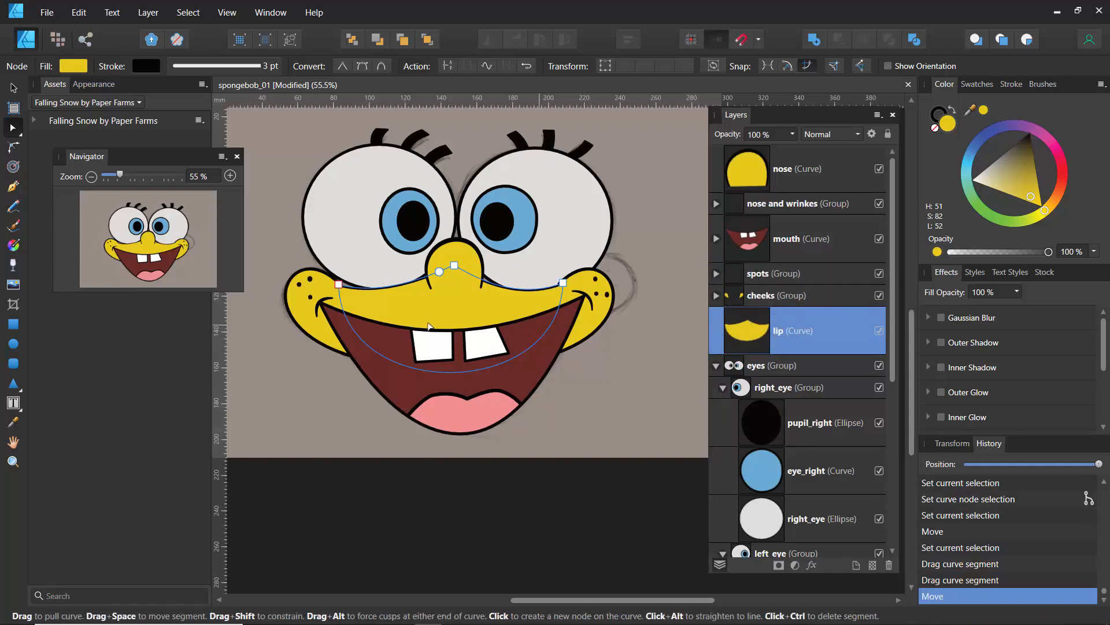
pyautogui.click(332, 379)
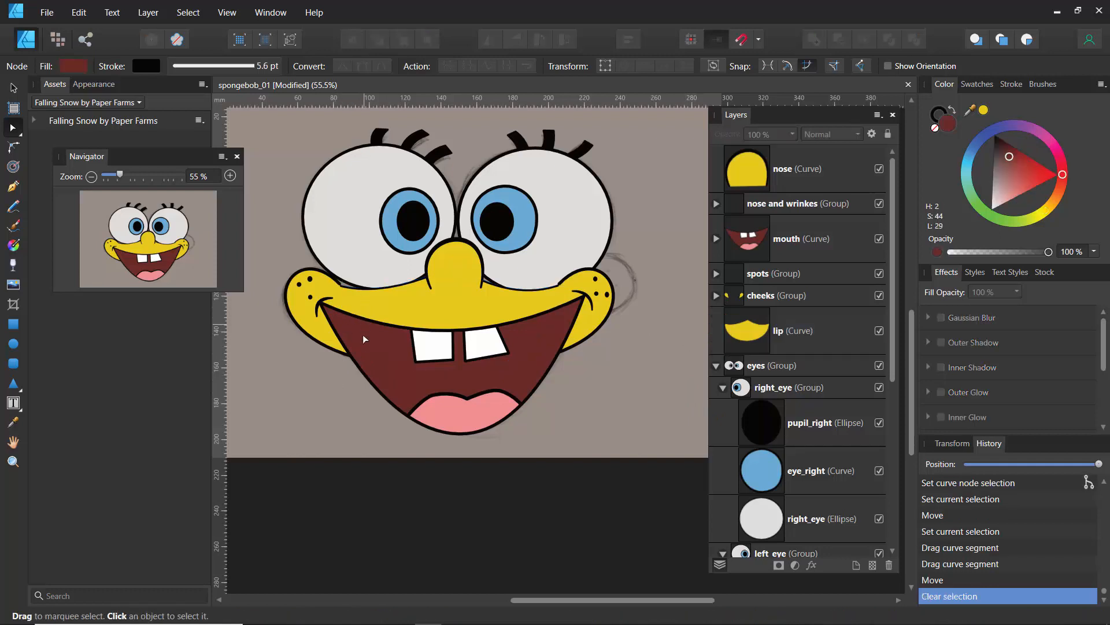
# Adjust the lip's left corner node and curve handle beneath the left eye, and align the left cheek's upper end node with it
pyautogui.doubleClick(359, 288)
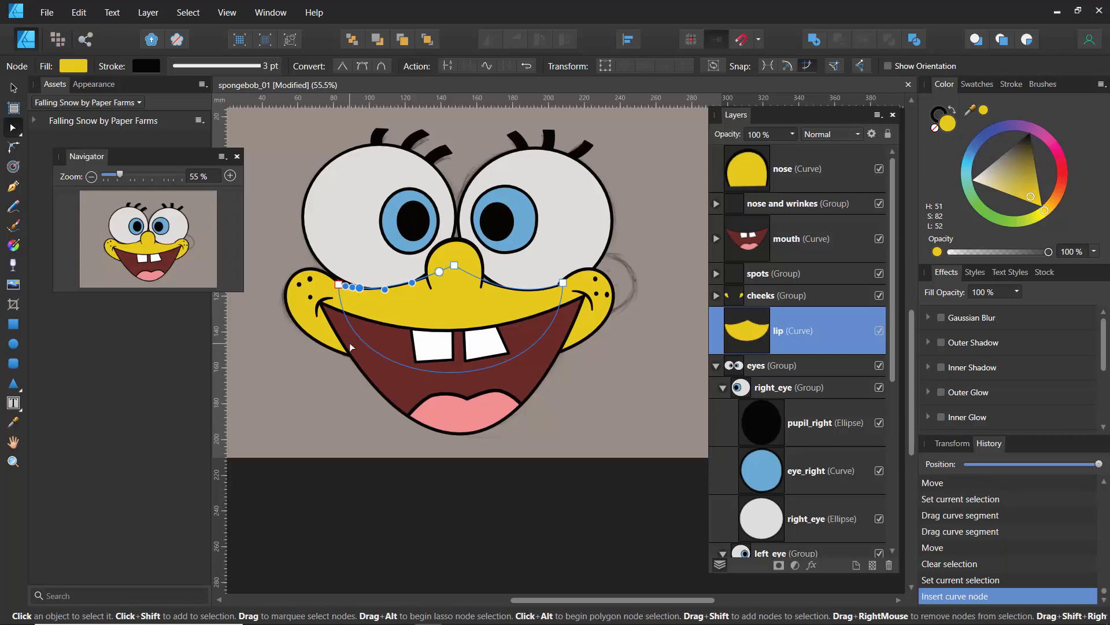
pyautogui.hotkey('ctrl', 'z')
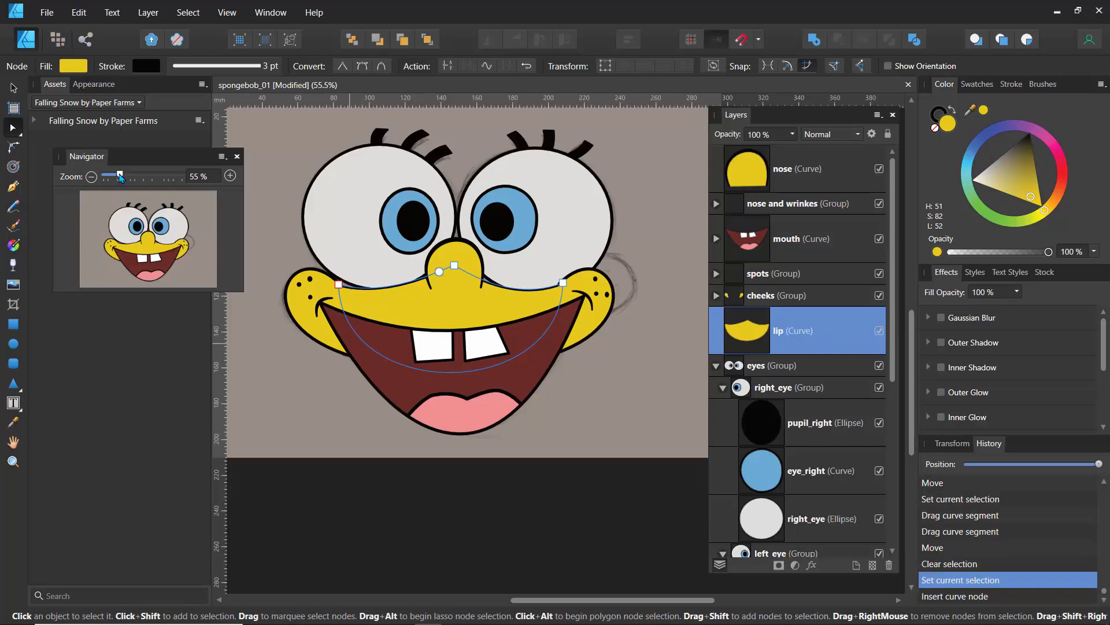
pyautogui.moveTo(119, 175); pyautogui.dragTo(140, 176)
pyautogui.moveTo(150, 240); pyautogui.dragTo(138, 237)
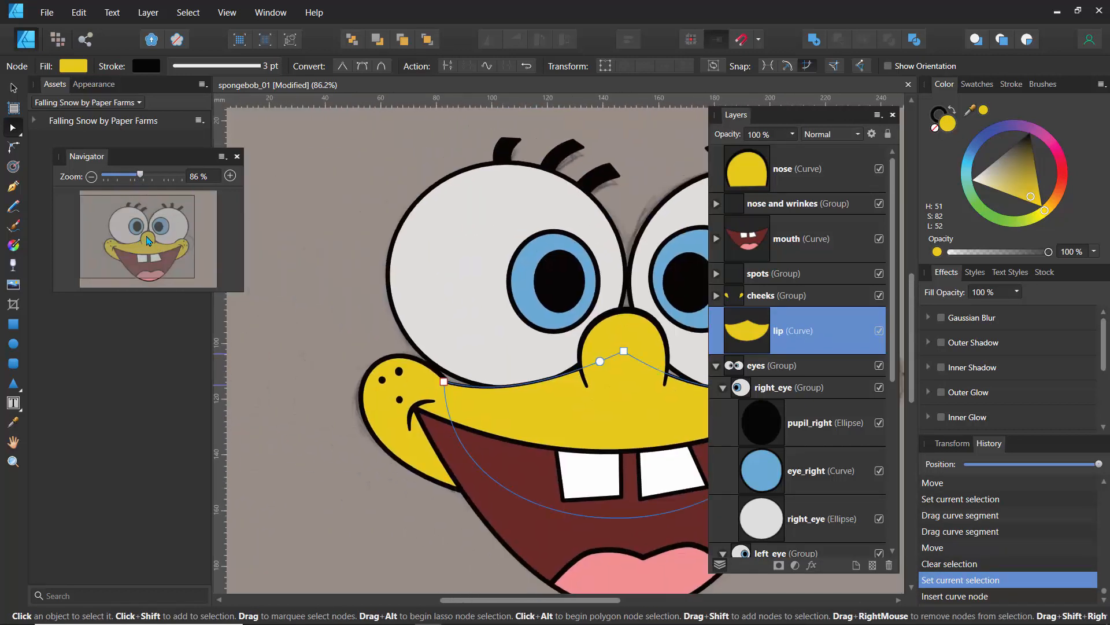
pyautogui.moveTo(137, 180); pyautogui.dragTo(168, 175)
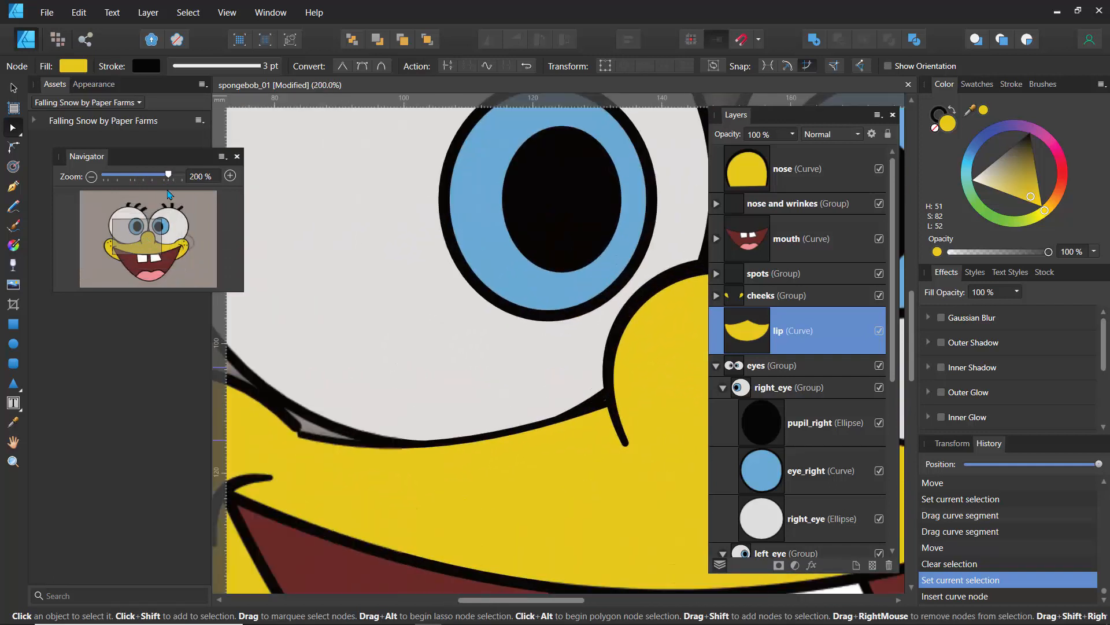
pyautogui.moveTo(292, 431); pyautogui.dragTo(402, 454)
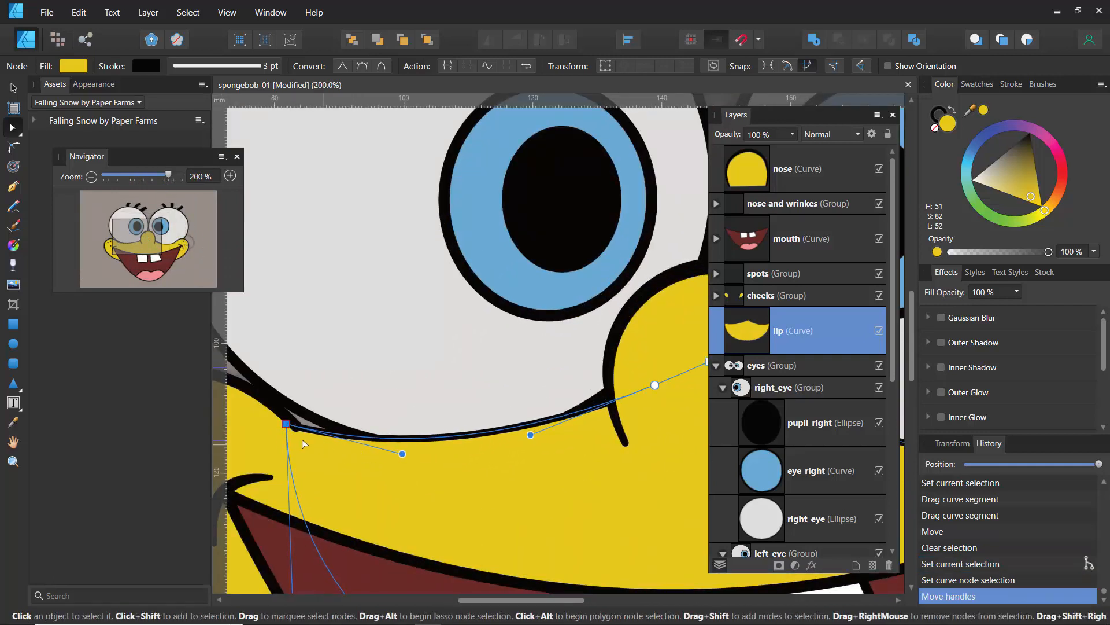
pyautogui.moveTo(402, 454); pyautogui.dragTo(415, 479)
pyautogui.moveTo(285, 423); pyautogui.dragTo(266, 403)
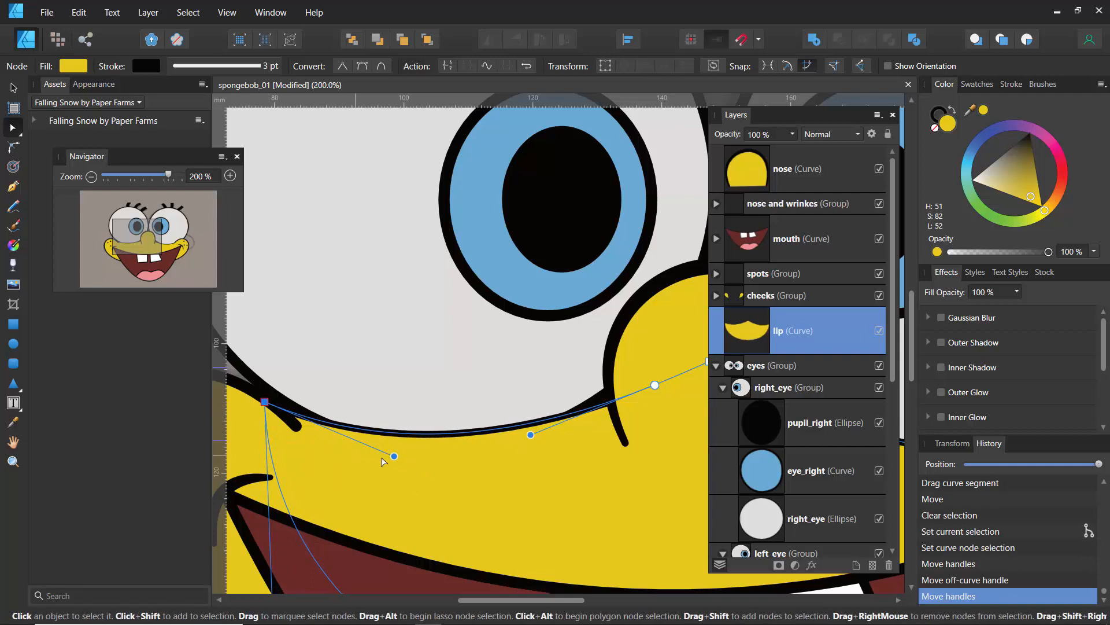
pyautogui.moveTo(396, 457); pyautogui.dragTo(338, 475)
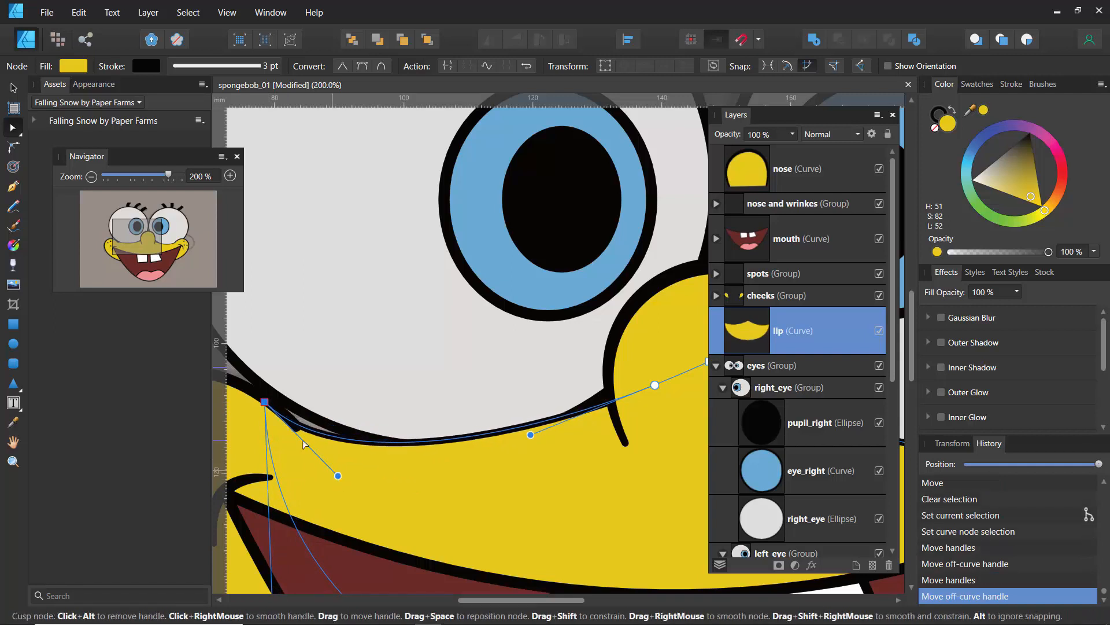
pyautogui.moveTo(270, 404); pyautogui.dragTo(300, 415)
pyautogui.click(295, 426)
# Extend the lip's right corner node into the right cheek, fit its upper curve under the eye, and adjust the cheek's upper end node
pyautogui.moveTo(167, 183); pyautogui.dragTo(144, 176)
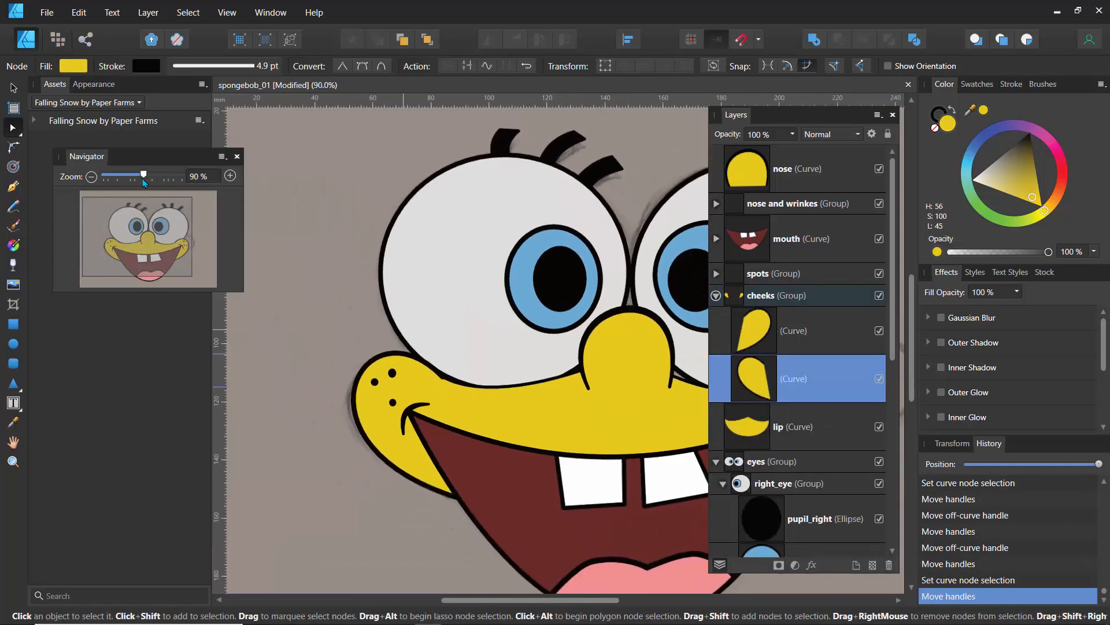
pyautogui.moveTo(149, 253); pyautogui.dragTo(175, 248)
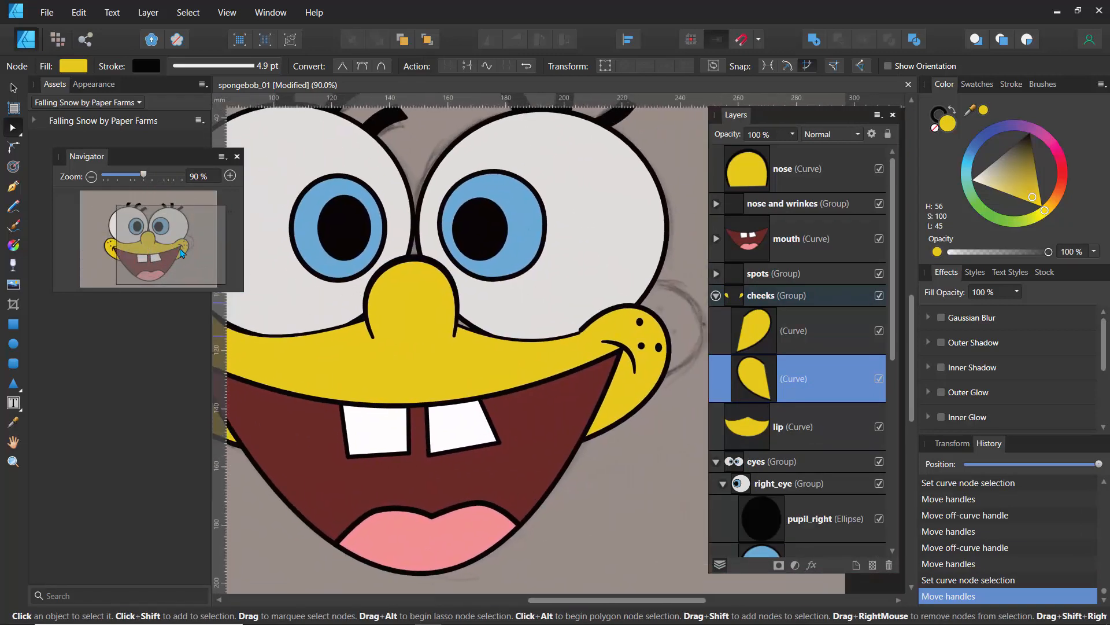
pyautogui.click(537, 342)
pyautogui.click(538, 341)
pyautogui.hotkey('ctrl', 'z')
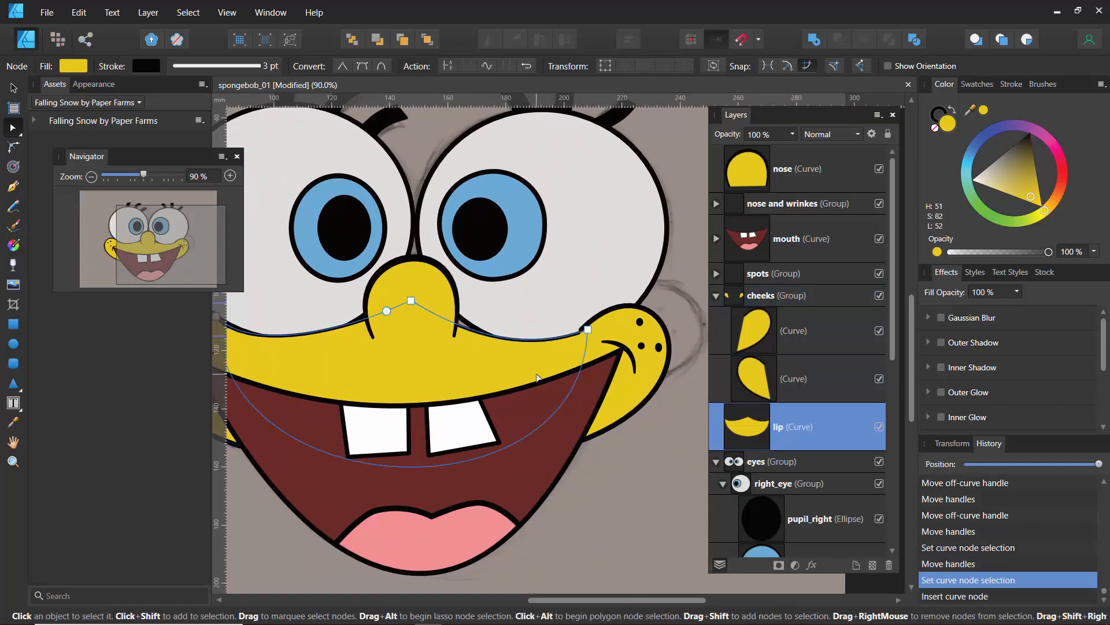
pyautogui.click(588, 331)
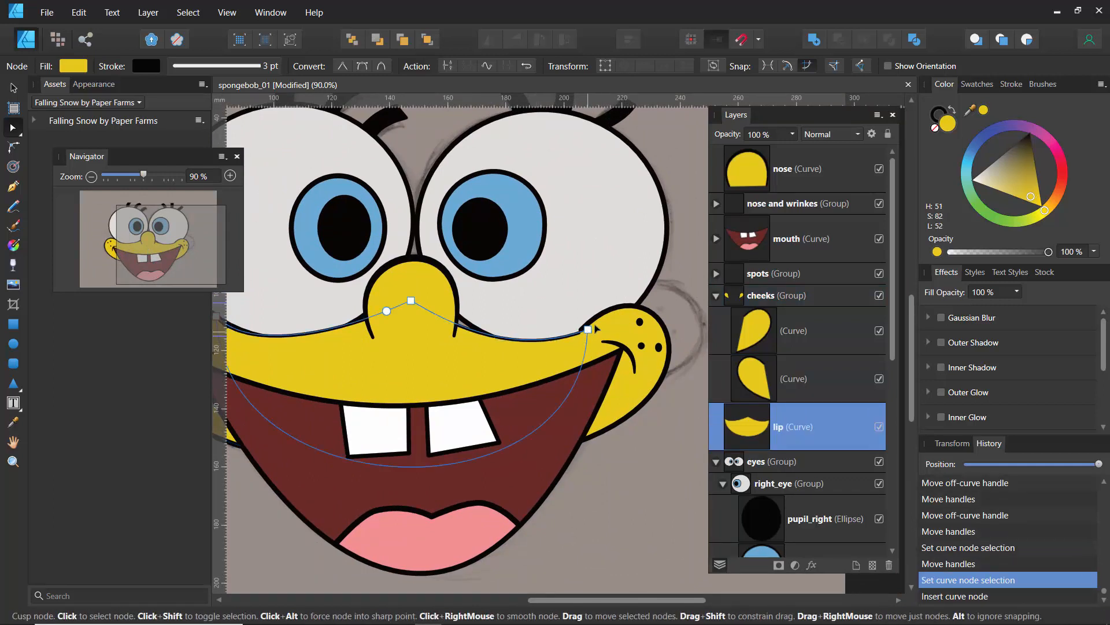
pyautogui.moveTo(570, 336); pyautogui.dragTo(522, 327)
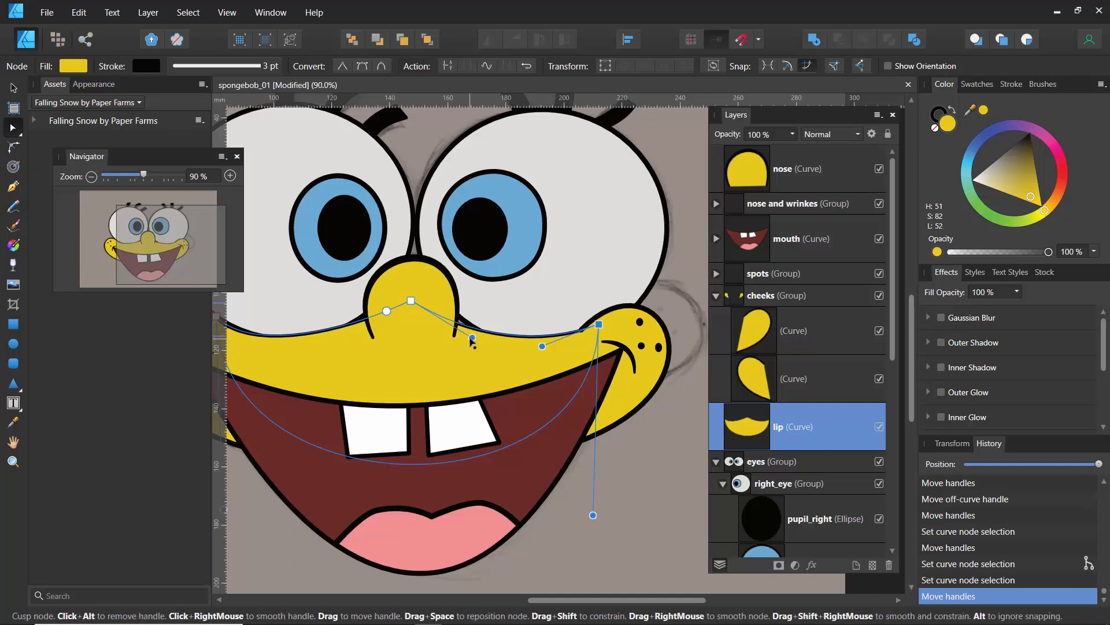
pyautogui.moveTo(473, 342); pyautogui.dragTo(506, 341)
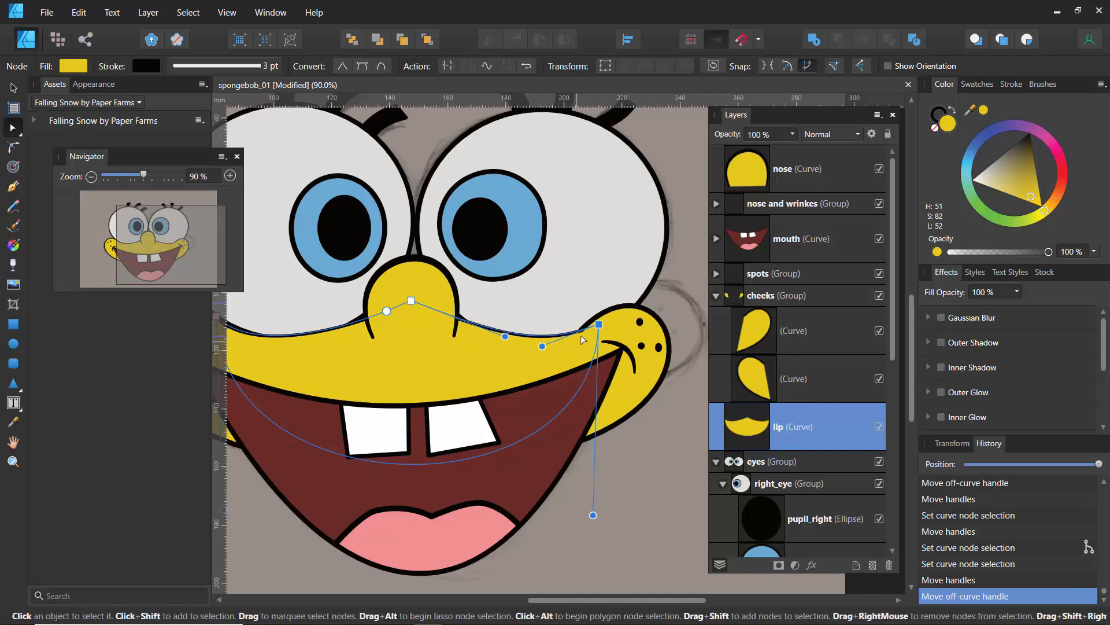
pyautogui.click(595, 332)
pyautogui.moveTo(581, 329); pyautogui.dragTo(582, 334)
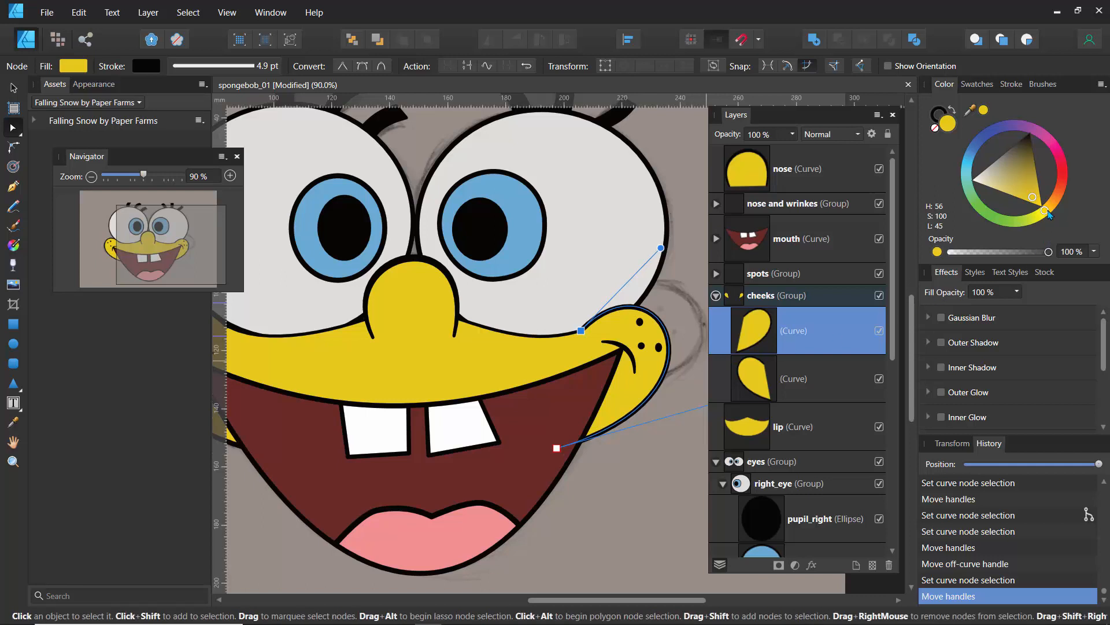
# Set the right cheek's stroke to orange-red, about H 11, S 100, L 43, and display the color controls as HSL sliders
pyautogui.click(146, 65)
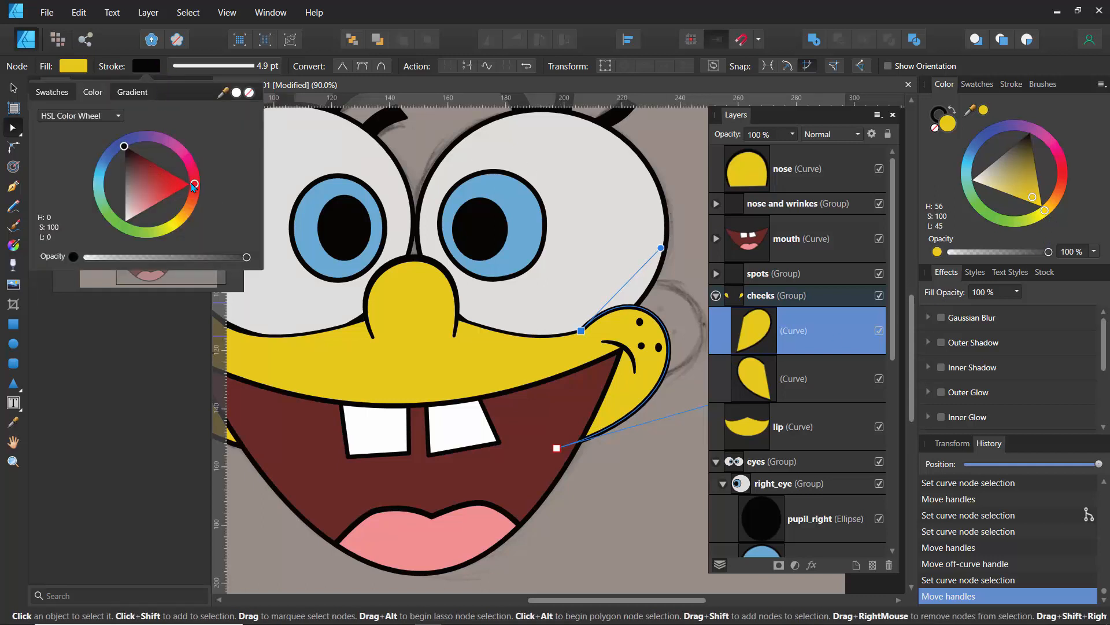
pyautogui.moveTo(193, 186)
pyautogui.mouseDown()
pyautogui.moveTo(161, 193)
pyautogui.moveTo(195, 192)
pyautogui.moveTo(192, 205)
pyautogui.moveTo(172, 192)
pyautogui.mouseUp()
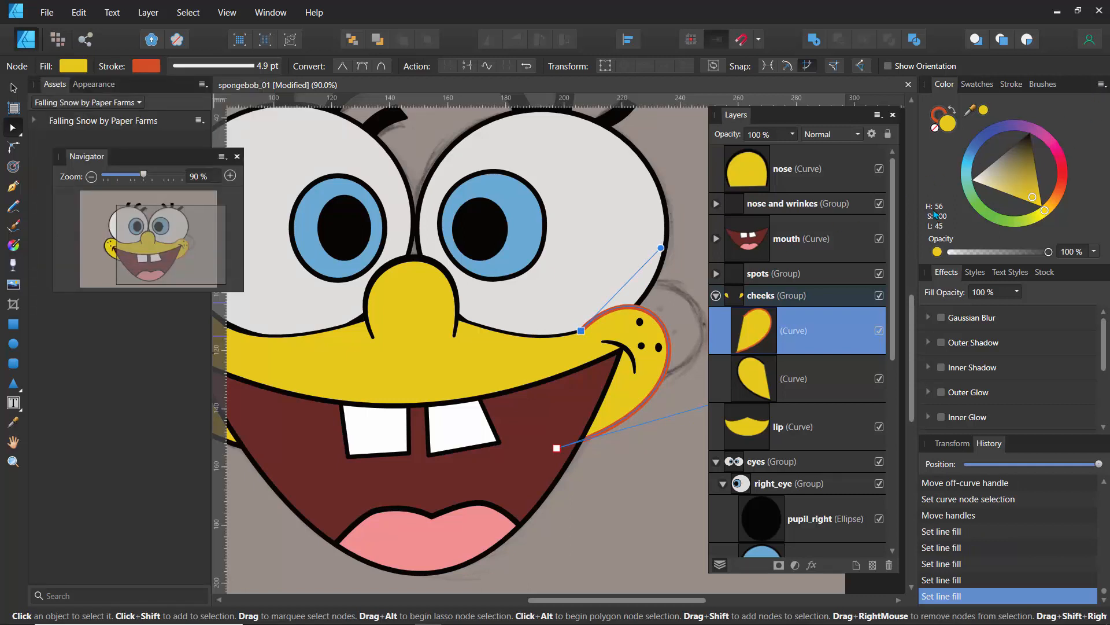
pyautogui.click(1100, 86)
pyautogui.click(1033, 120)
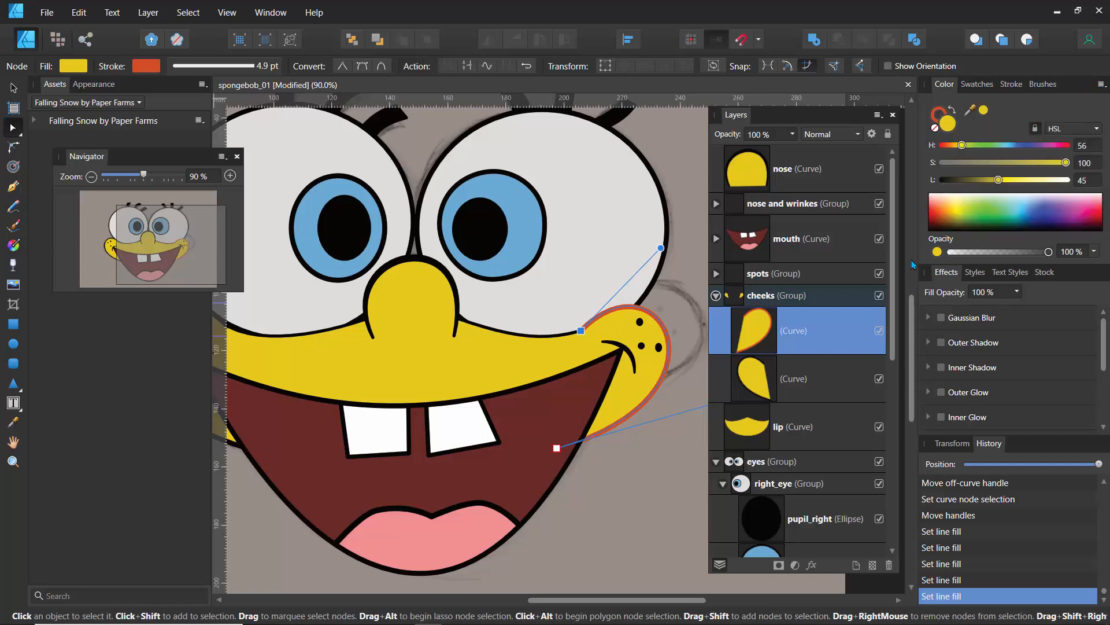
# Try to apply the orange-red sampled from the right cheek's outline to the left cheek curve, and undo the fill
pyautogui.moveTo(162, 250); pyautogui.dragTo(137, 263)
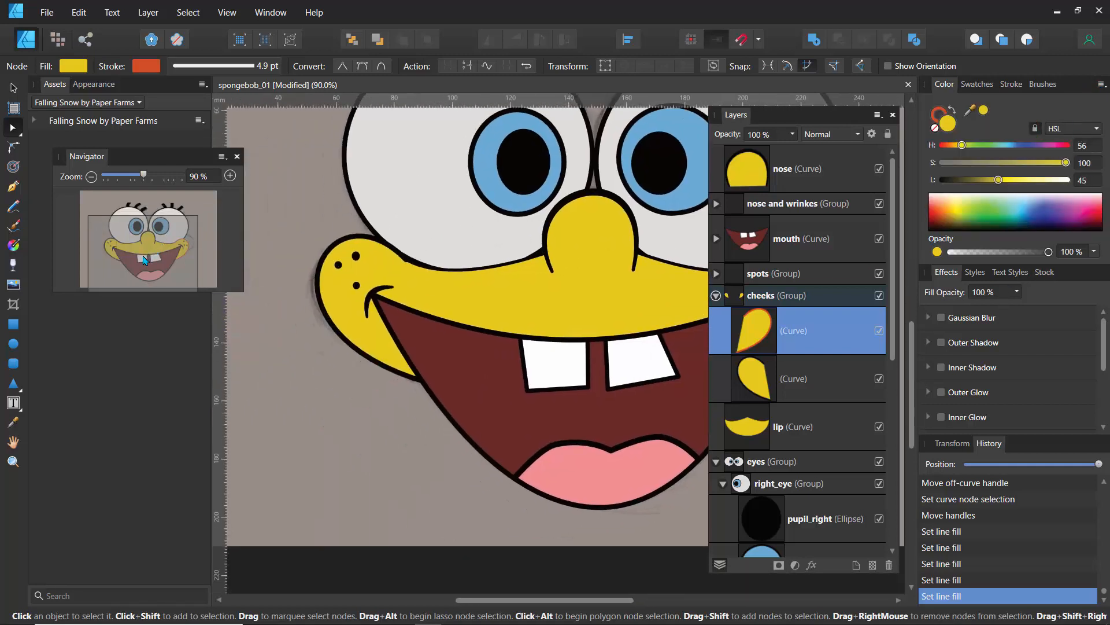
pyautogui.click(749, 379)
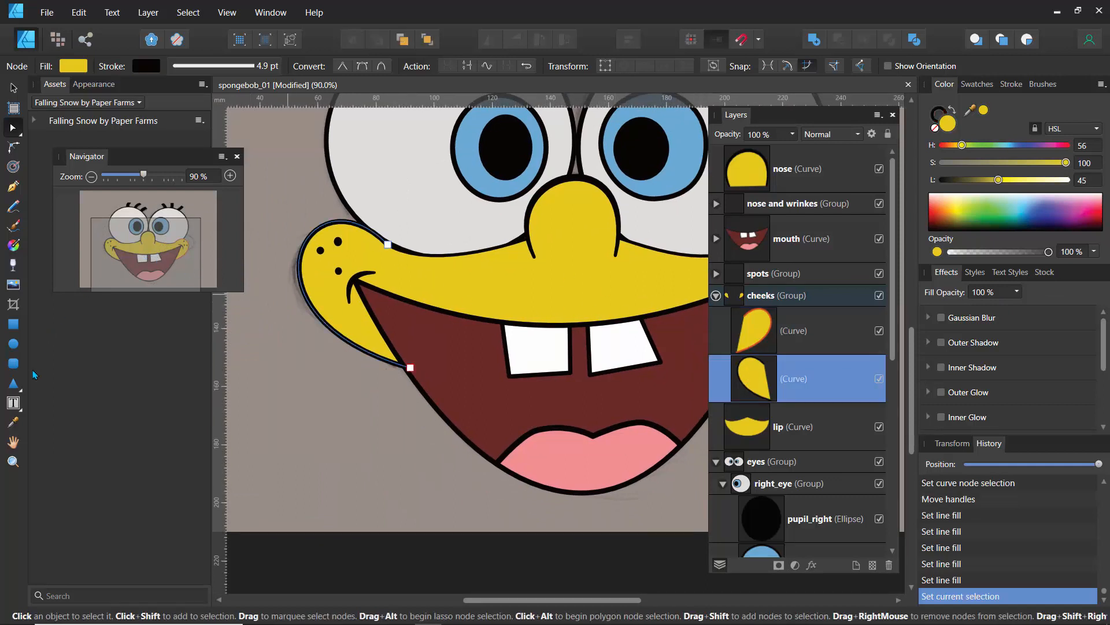
pyautogui.click(14, 424)
pyautogui.moveTo(170, 269); pyautogui.dragTo(215, 274)
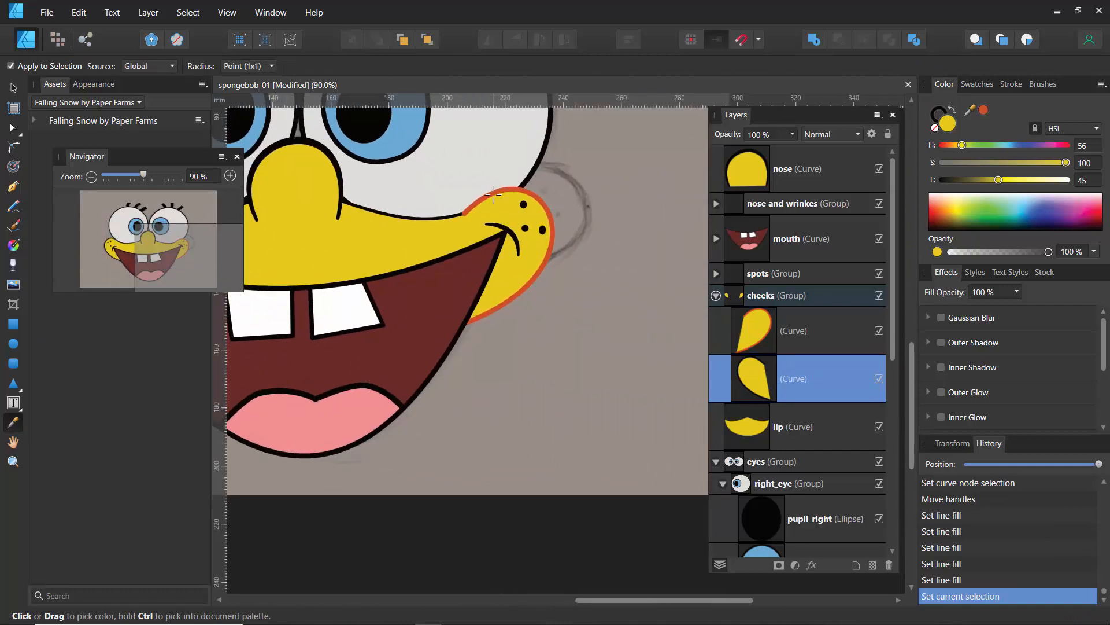
pyautogui.click(493, 195)
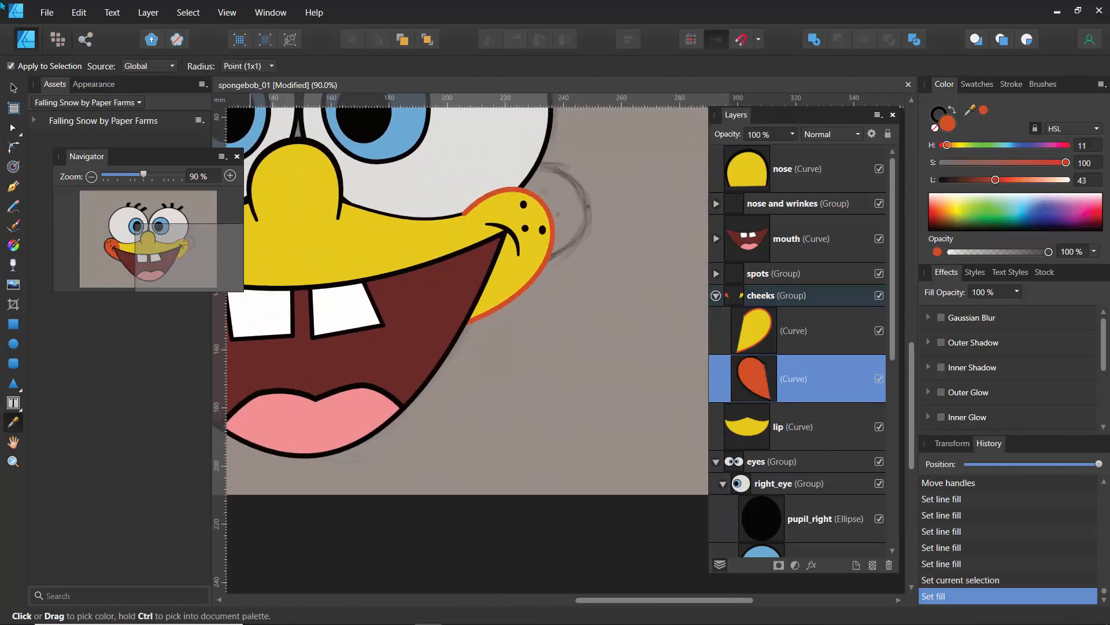
pyautogui.hotkey('ctrl', 'z')
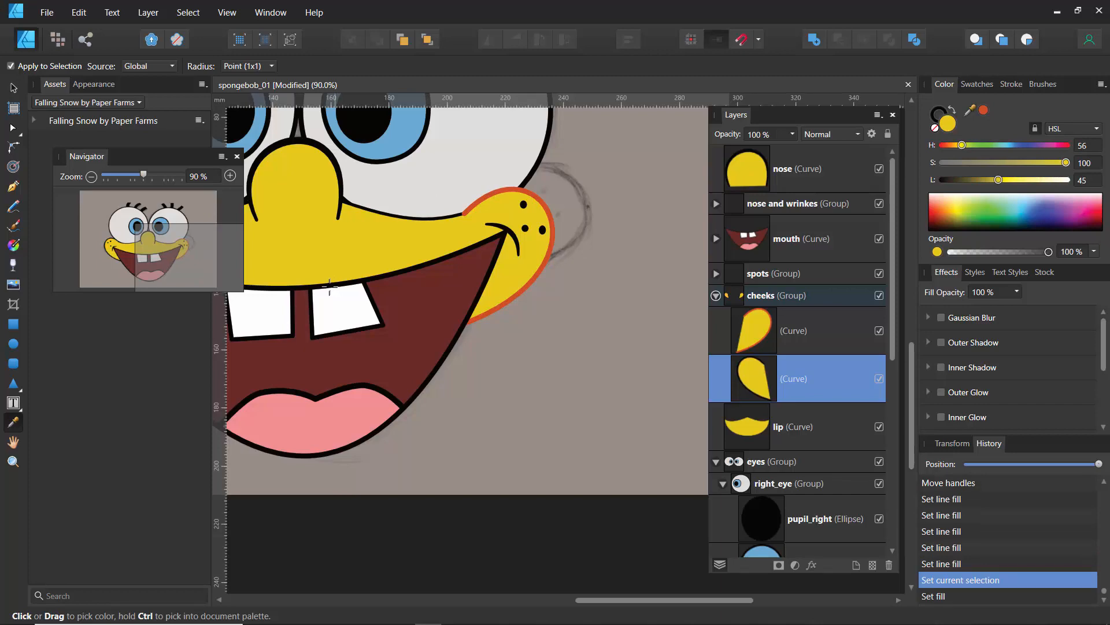
# Set the left cheek curve's stroke to the recently used orange-red so it matches the right cheek's outline
pyautogui.moveTo(202, 266); pyautogui.dragTo(150, 270)
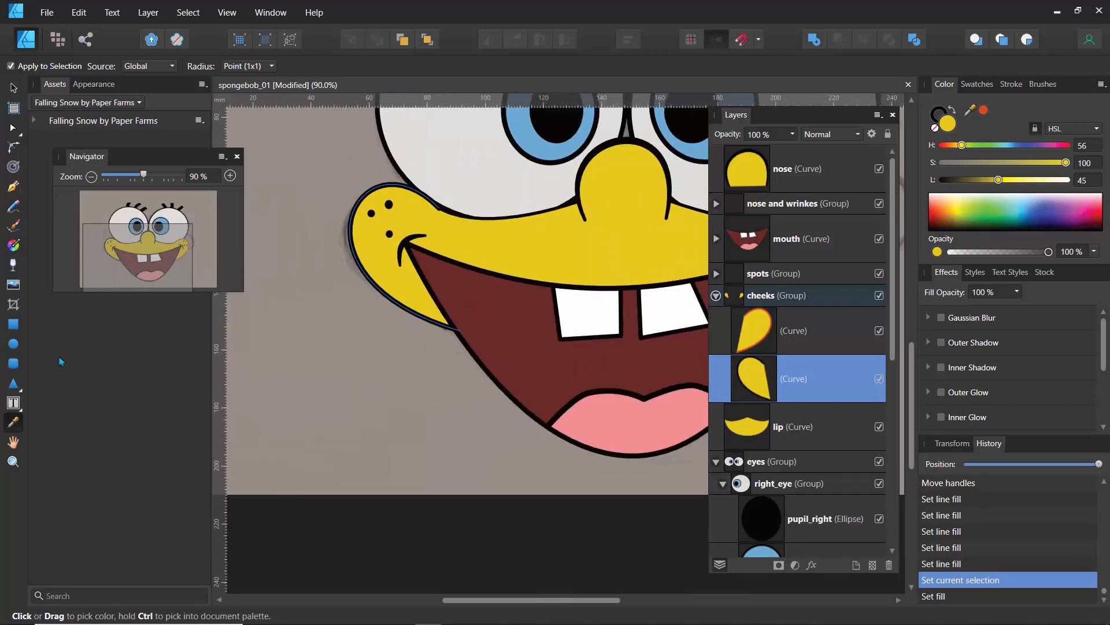
pyautogui.click(12, 89)
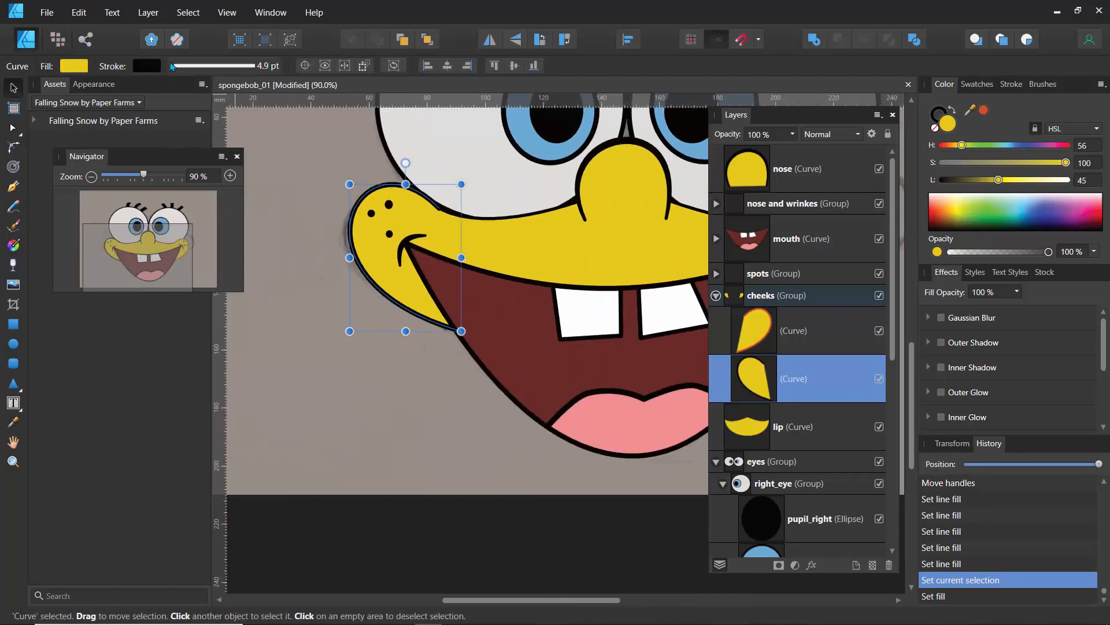
pyautogui.click(148, 67)
pyautogui.click(148, 67)
pyautogui.click(148, 68)
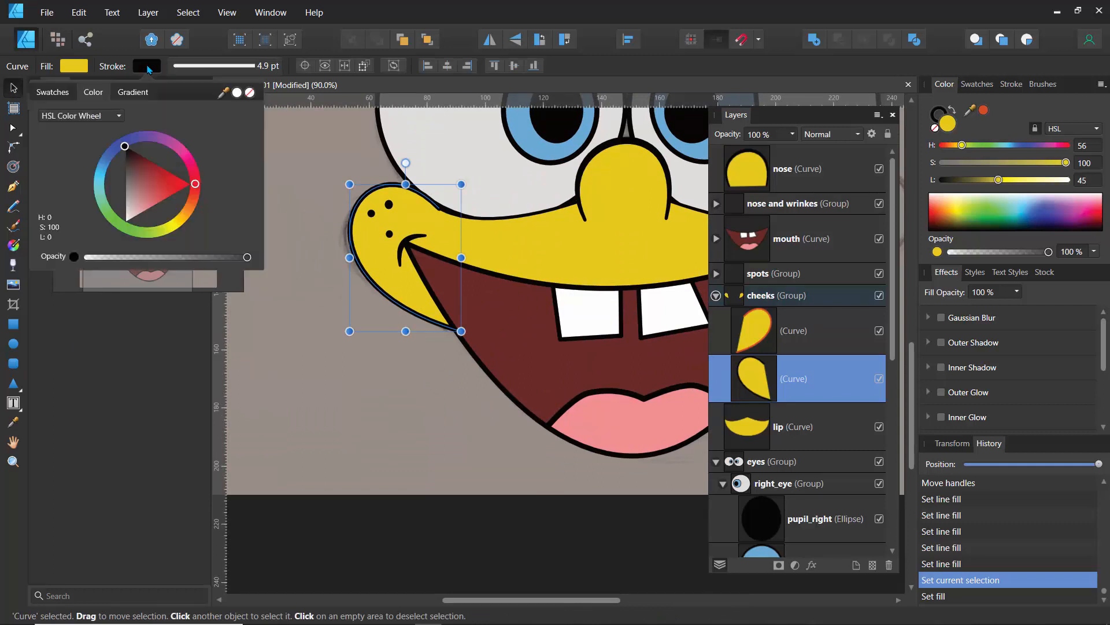
pyautogui.click(52, 92)
pyautogui.click(69, 116)
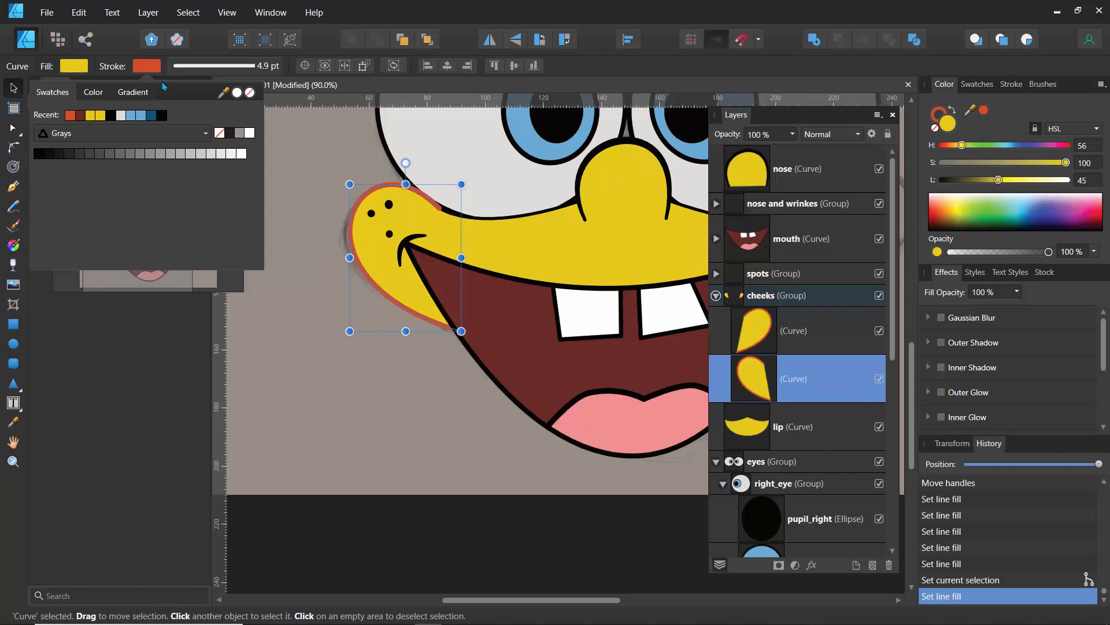
# Try other recent colors on the left cheek's outline, reapply the orange-red, and deselect the curve
pyautogui.click(93, 93)
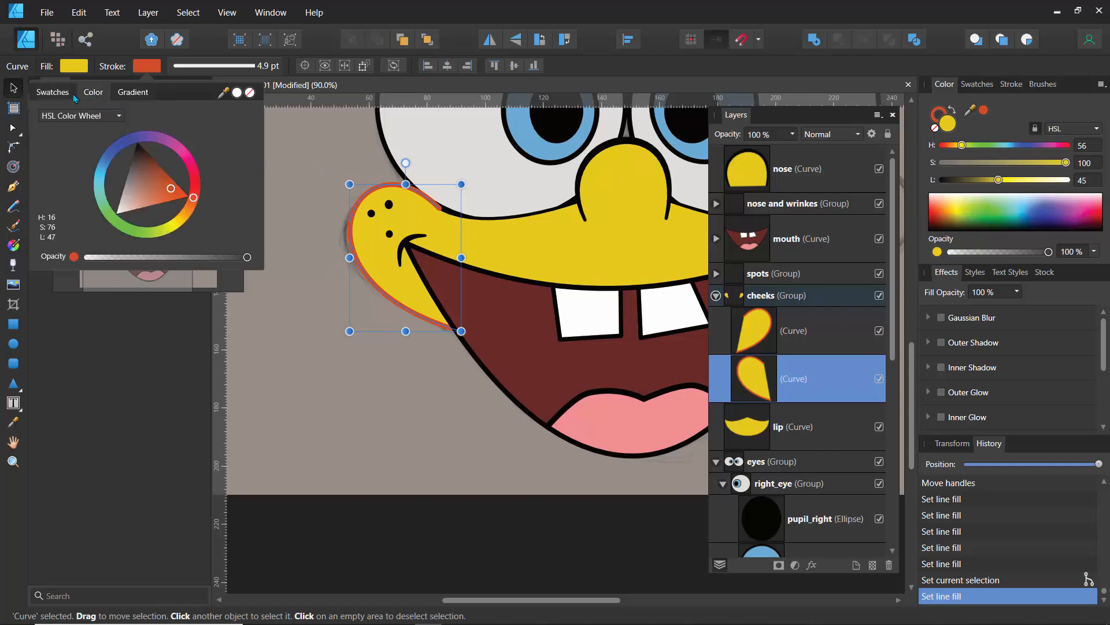
pyautogui.click(61, 96)
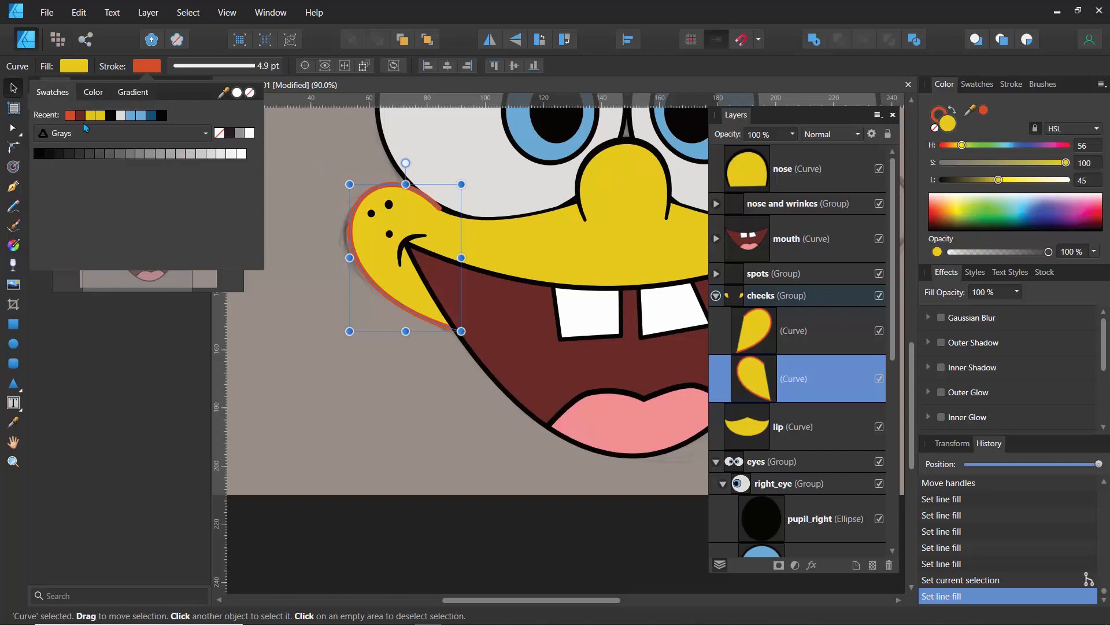
pyautogui.click(80, 117)
pyautogui.click(91, 116)
pyautogui.click(101, 117)
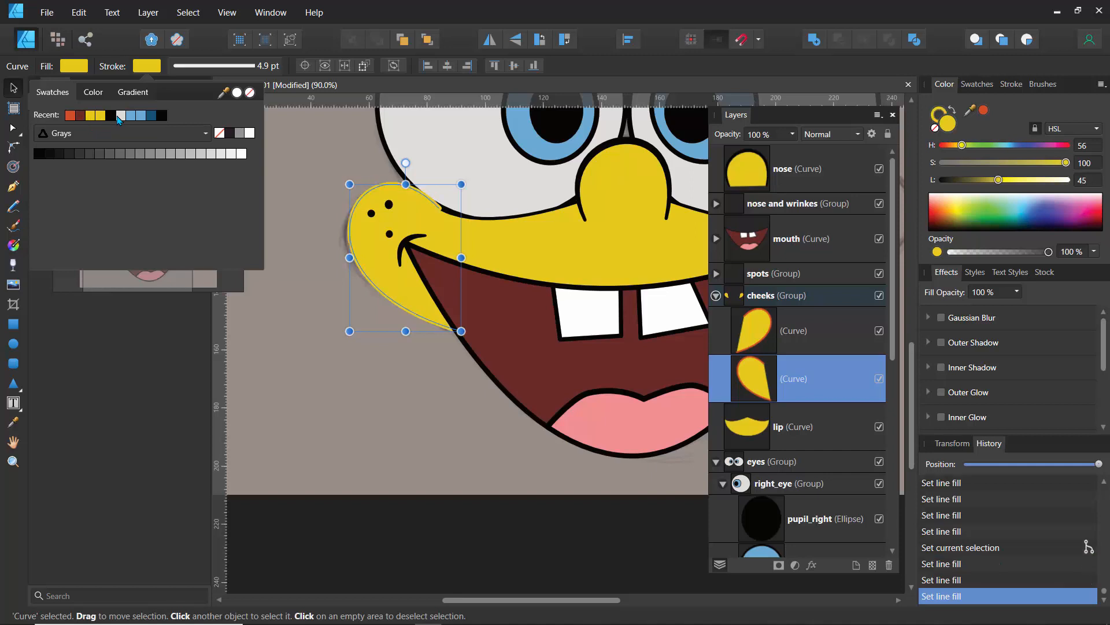
pyautogui.click(122, 116)
pyautogui.click(145, 116)
pyautogui.click(151, 116)
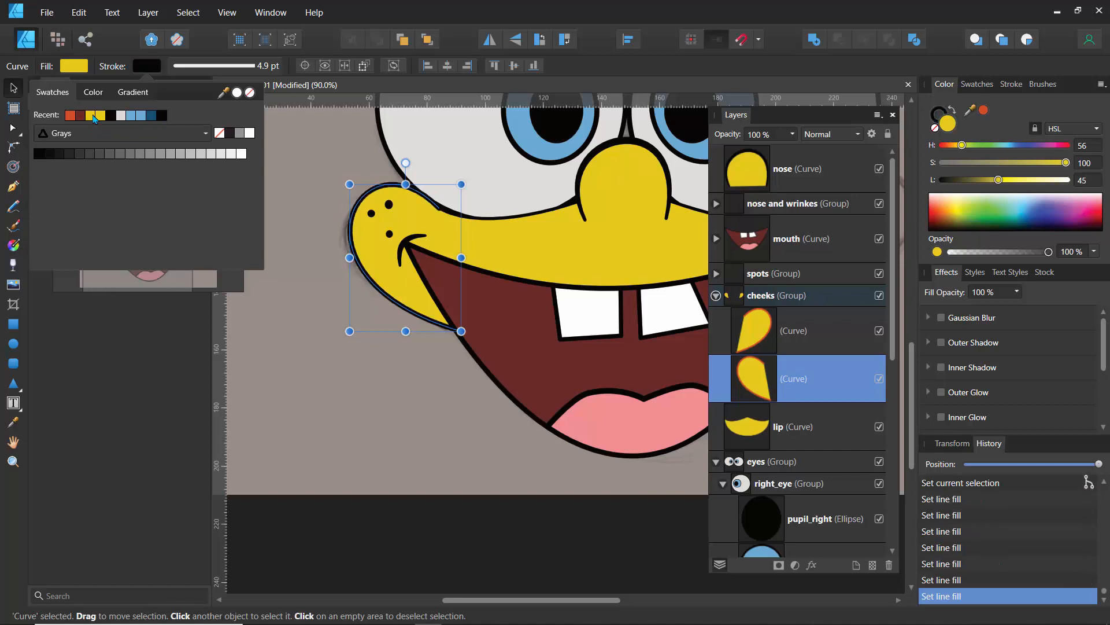
pyautogui.click(76, 117)
pyautogui.click(349, 162)
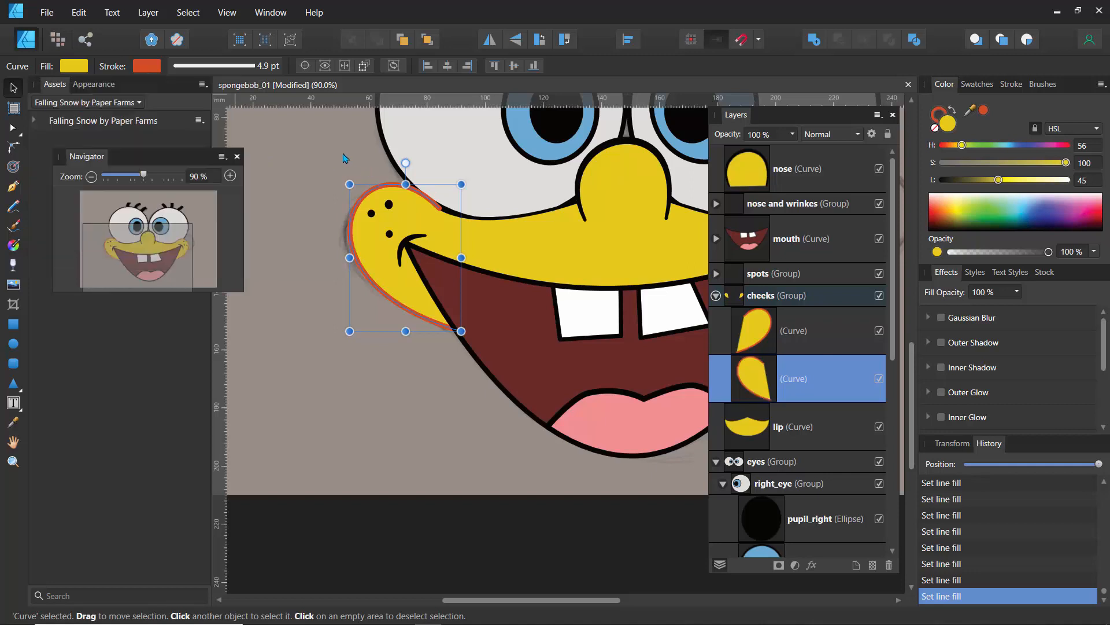
pyautogui.click(347, 165)
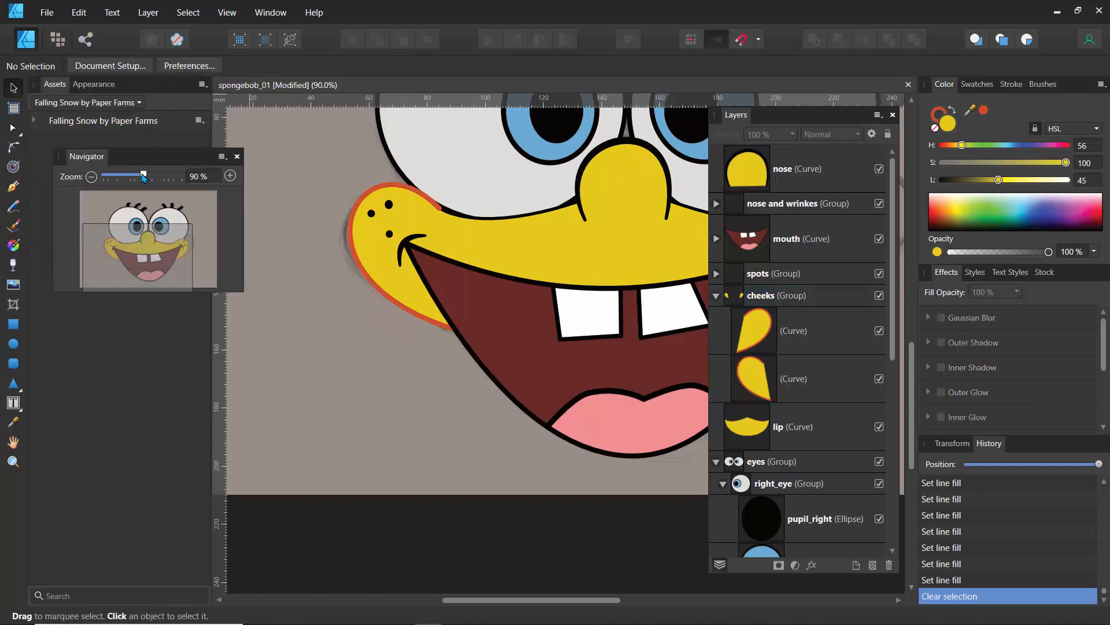
pyautogui.moveTo(150, 174); pyautogui.dragTo(120, 174)
pyautogui.moveTo(151, 234); pyautogui.dragTo(168, 245)
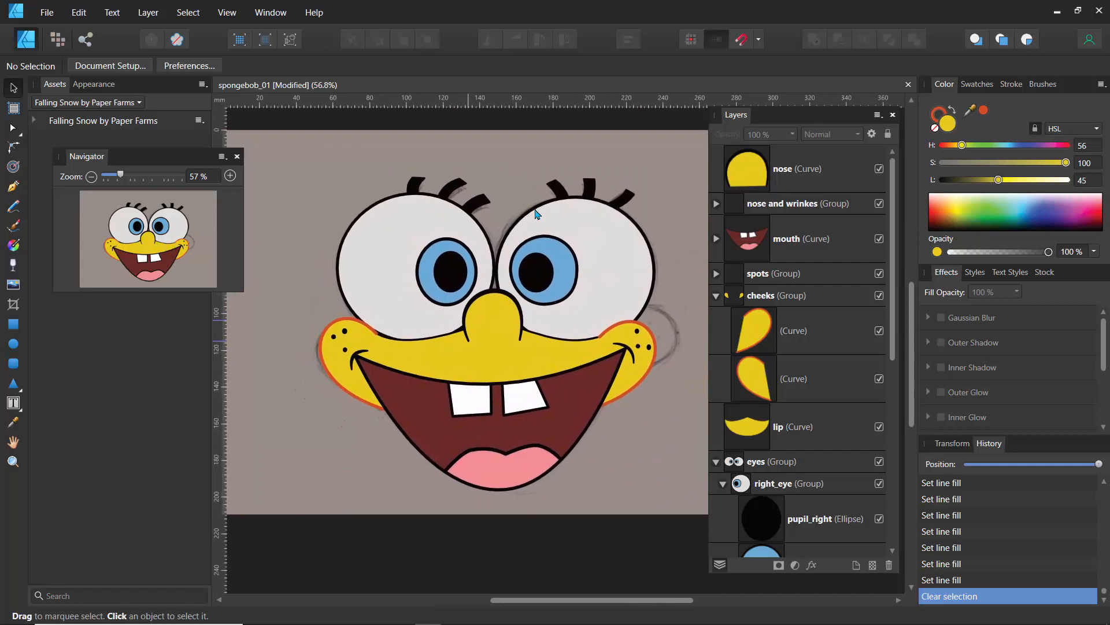
pyautogui.click(556, 243)
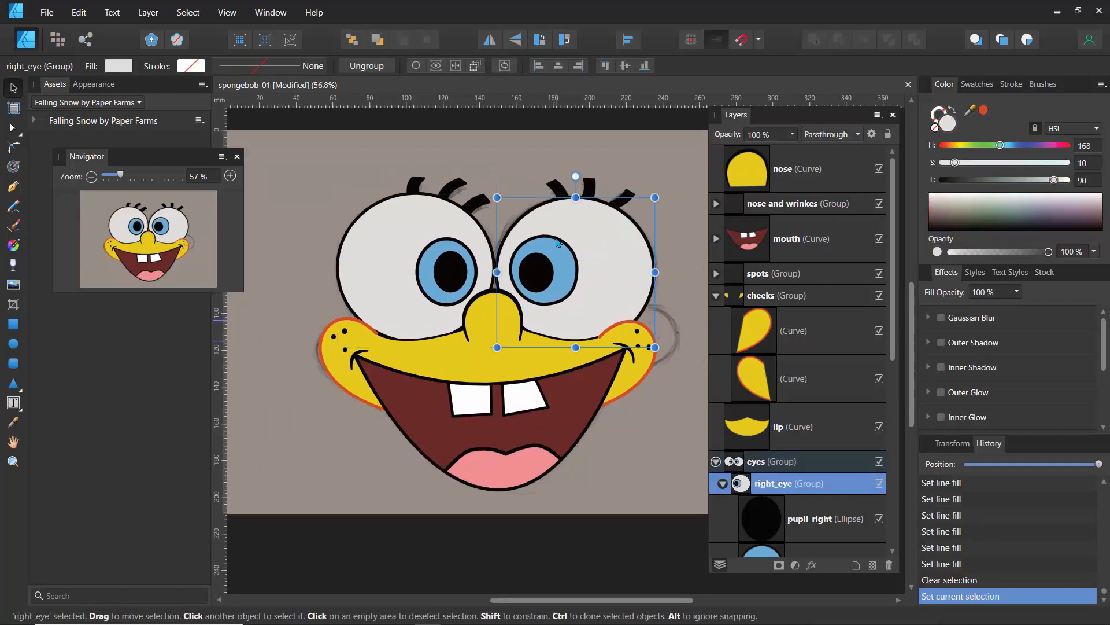
pyautogui.click(556, 243)
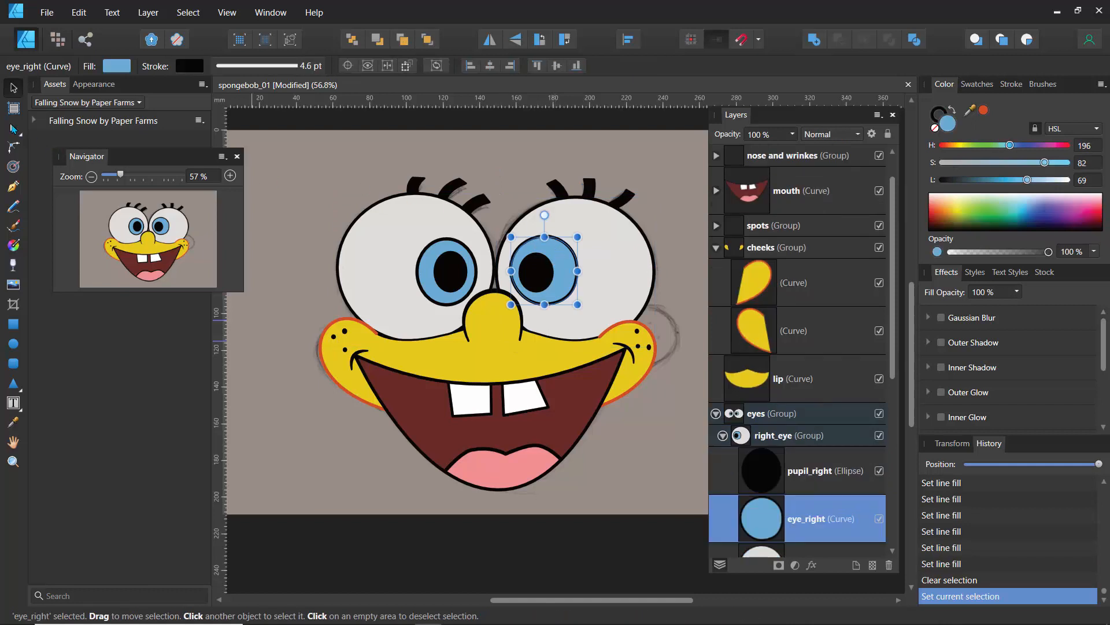
pyautogui.press('a')
pyautogui.click(545, 304)
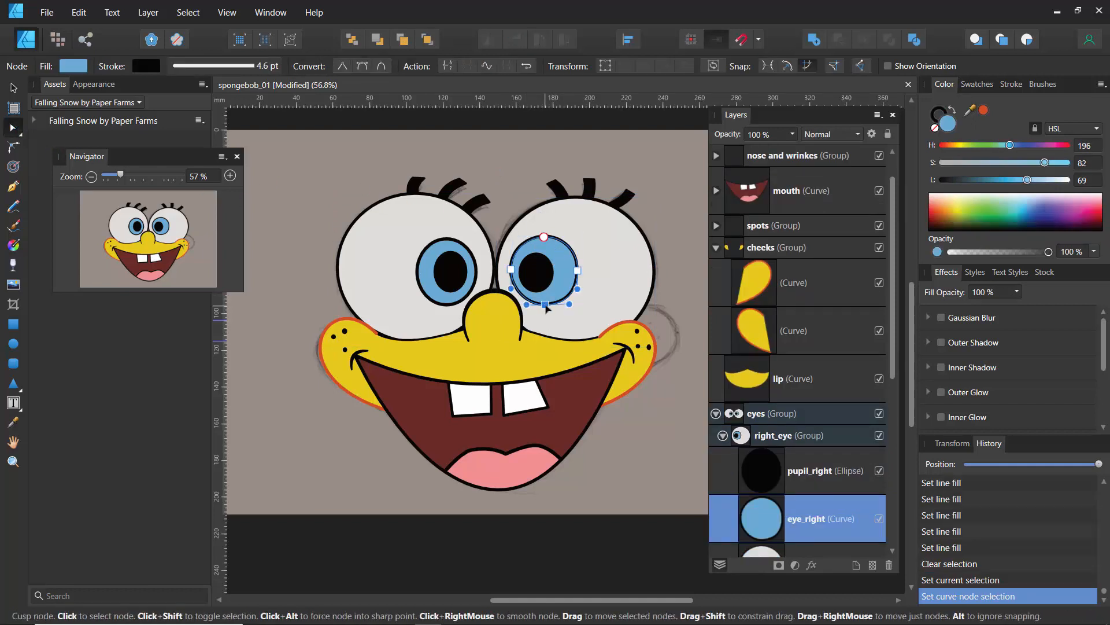
pyautogui.click(492, 162)
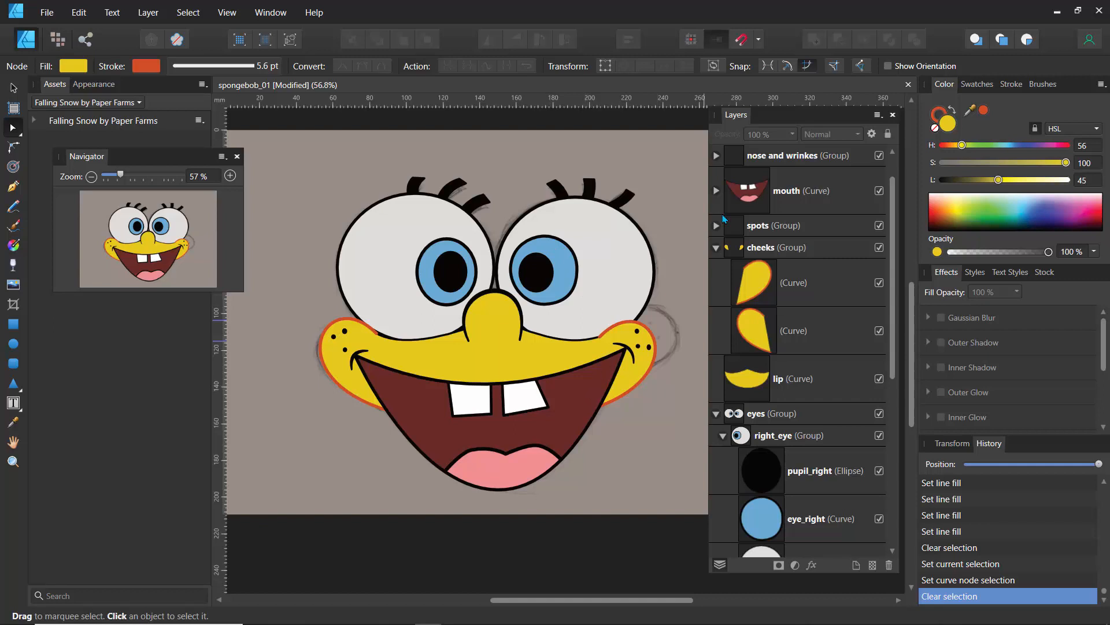
# Give the mouth a linear gradient fill from dark red below the tongue up to near-black on the nose, with the midpoint near the center
pyautogui.click(574, 391)
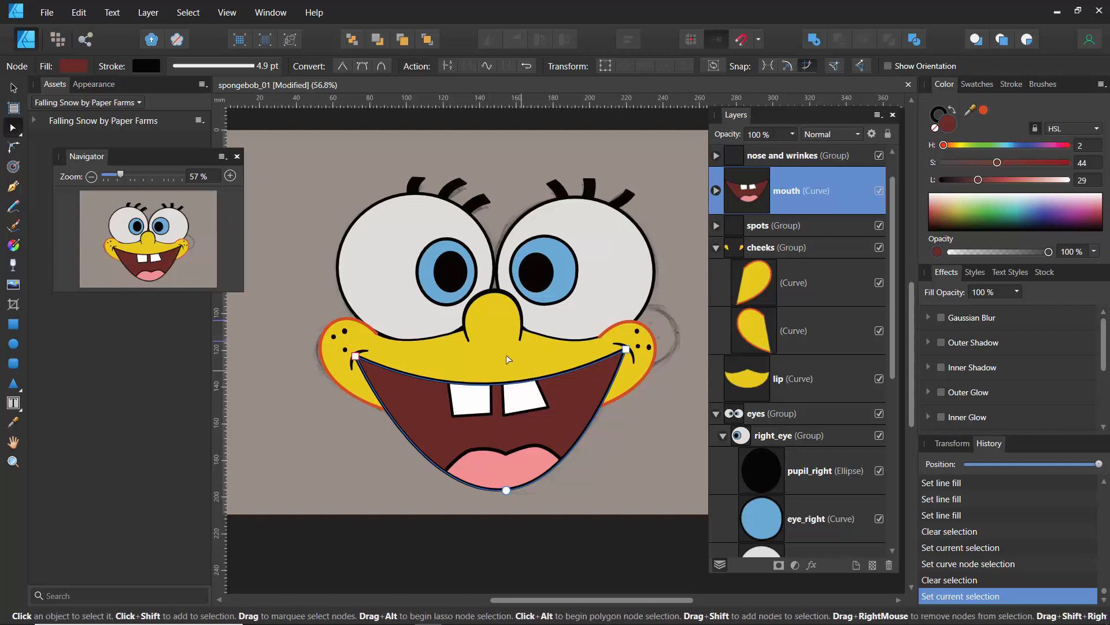
pyautogui.click(13, 245)
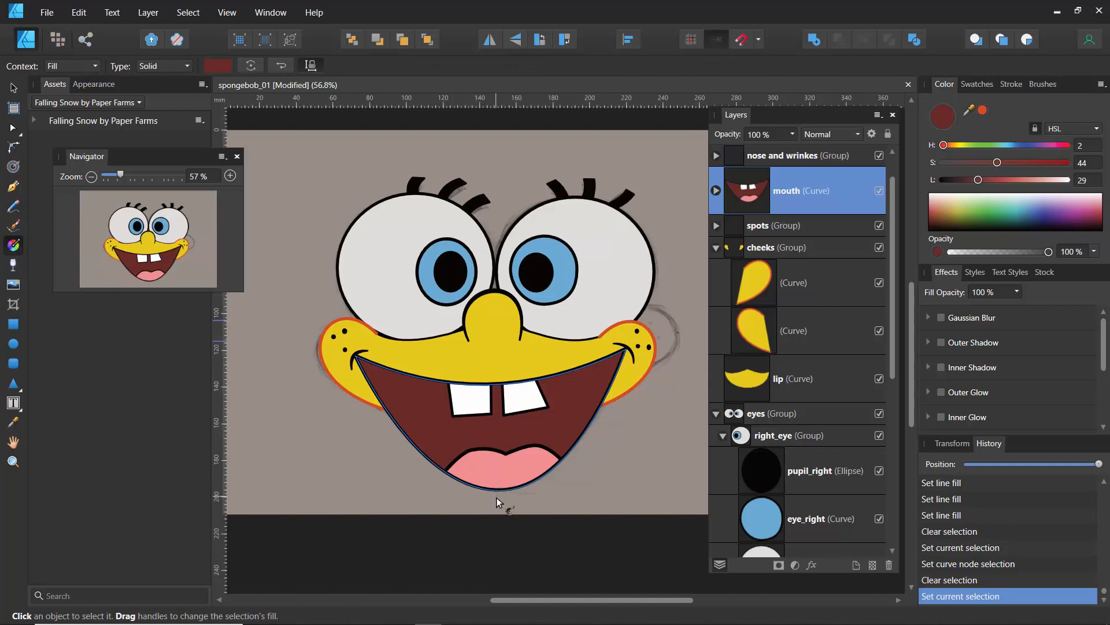
pyautogui.moveTo(497, 497); pyautogui.dragTo(498, 420)
pyautogui.moveTo(501, 404); pyautogui.dragTo(501, 331)
pyautogui.moveTo(491, 416)
pyautogui.mouseDown()
pyautogui.moveTo(498, 440)
pyautogui.moveTo(499, 420)
pyautogui.mouseUp()
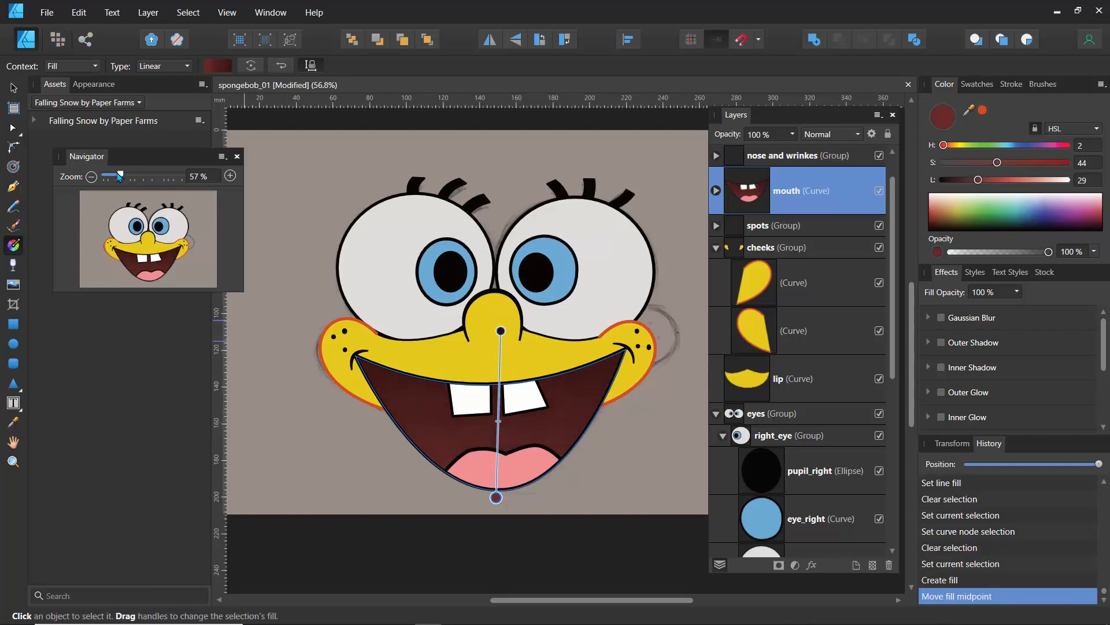
# Extend the mouth gradient's dark red end below the artboard and set its midpoint near the tongue's upper edge
pyautogui.moveTo(119, 175); pyautogui.dragTo(111, 176)
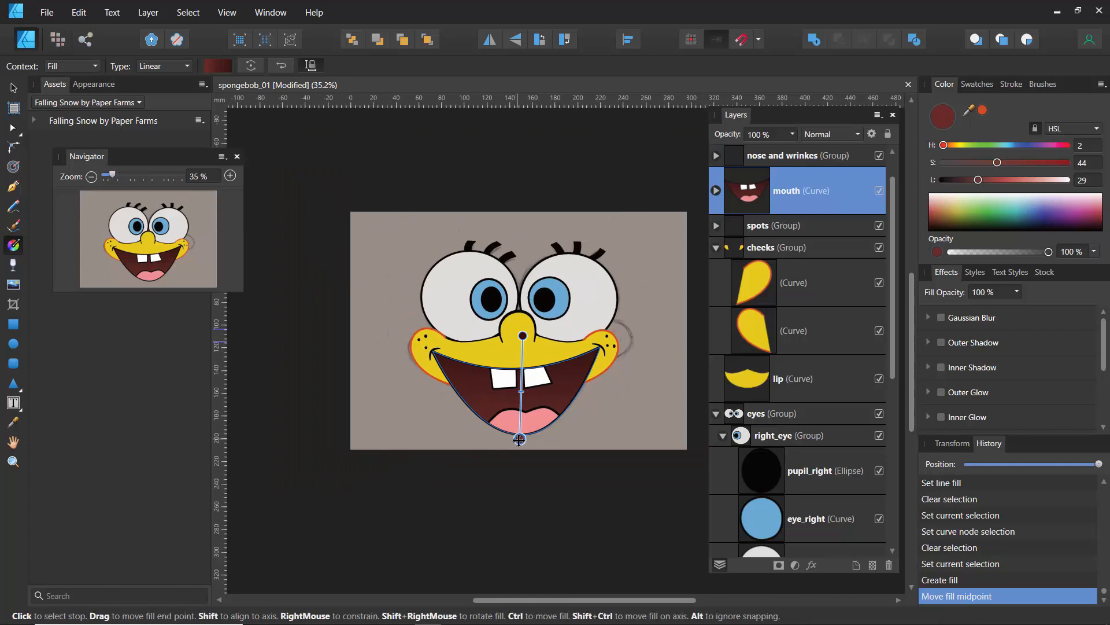
pyautogui.moveTo(520, 440); pyautogui.dragTo(522, 513)
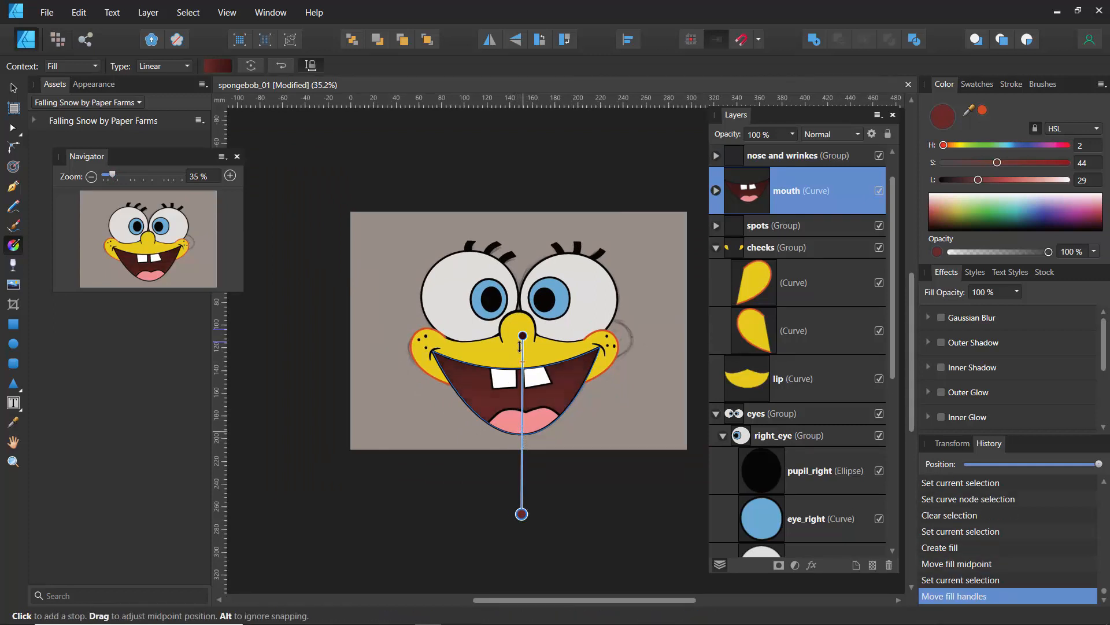
pyautogui.moveTo(519, 345)
pyautogui.mouseDown()
pyautogui.moveTo(520, 465)
pyautogui.moveTo(520, 412)
pyautogui.moveTo(522, 425)
pyautogui.mouseUp()
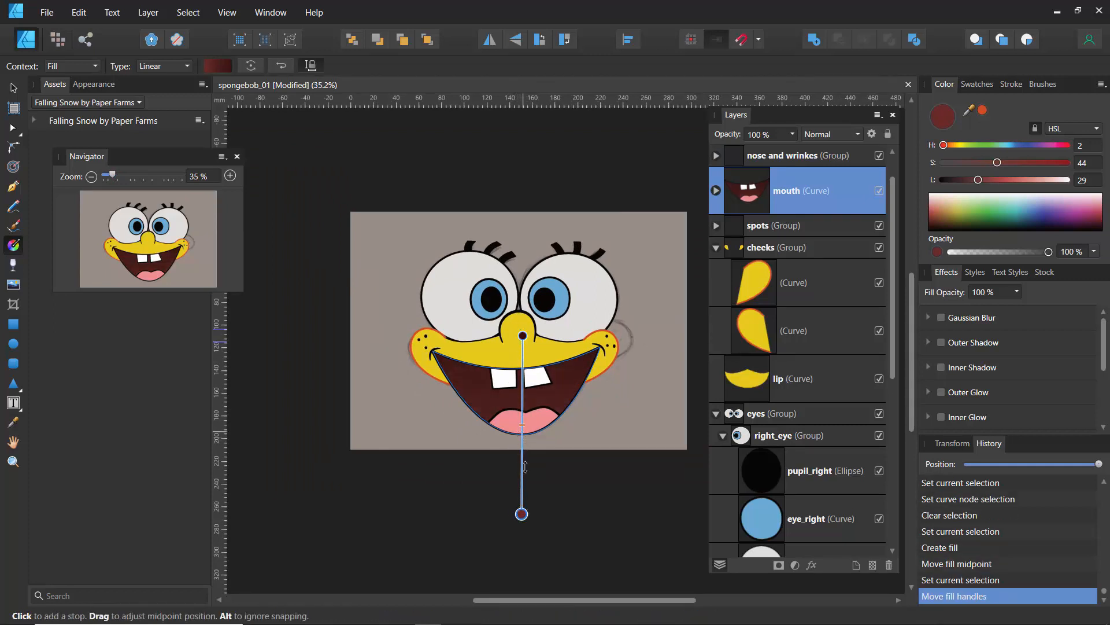
pyautogui.moveTo(525, 467); pyautogui.dragTo(522, 414)
pyautogui.click(526, 408)
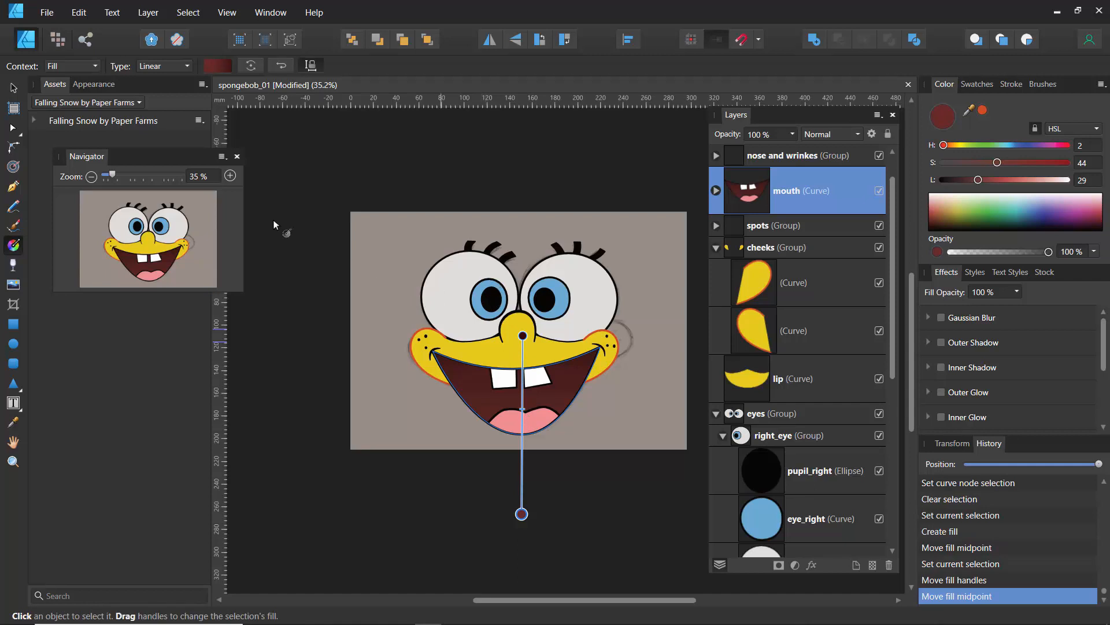
pyautogui.click(14, 88)
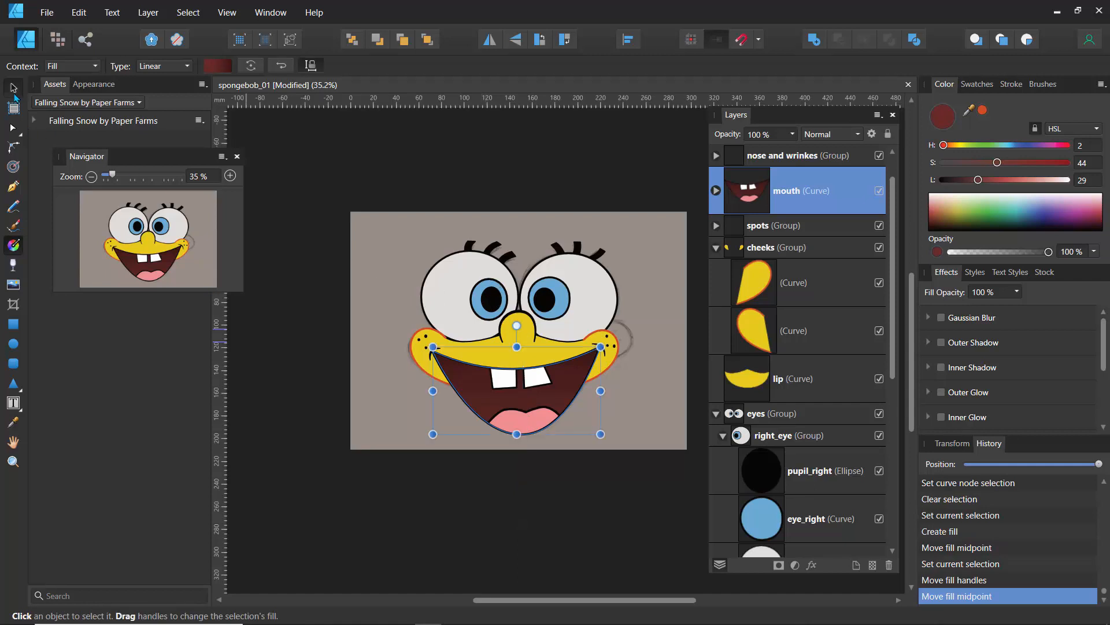
# Enlarge the left eye's blue iris toward its upper outer side and slightly enlarge the left pupil
pyautogui.click(484, 293)
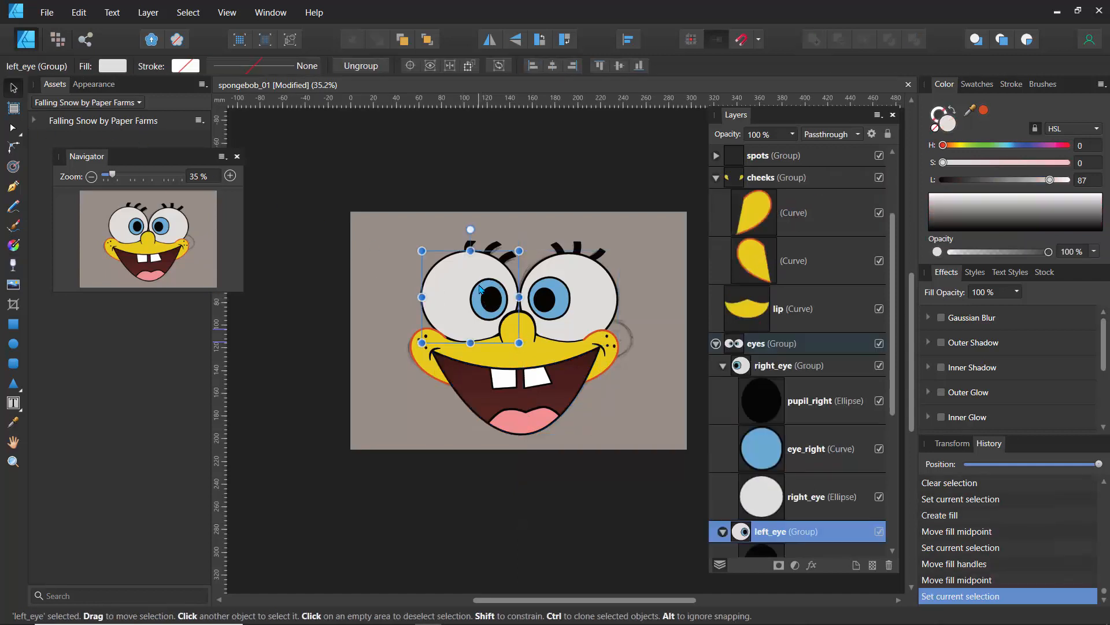
pyautogui.doubleClick(477, 284)
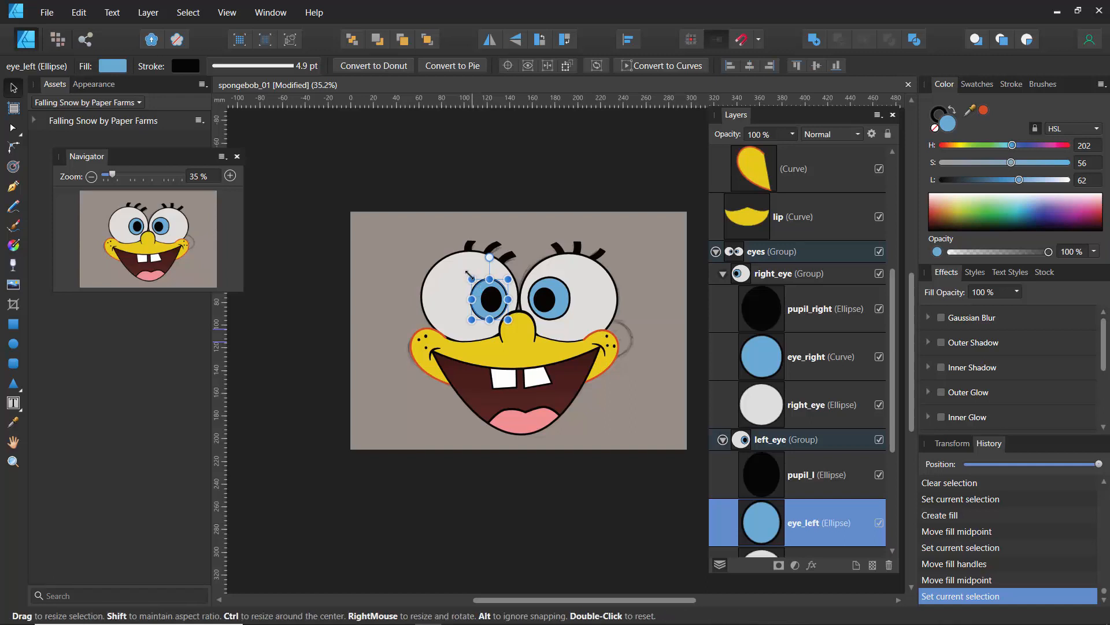
pyautogui.moveTo(469, 276); pyautogui.dragTo(476, 276)
pyautogui.click(490, 301)
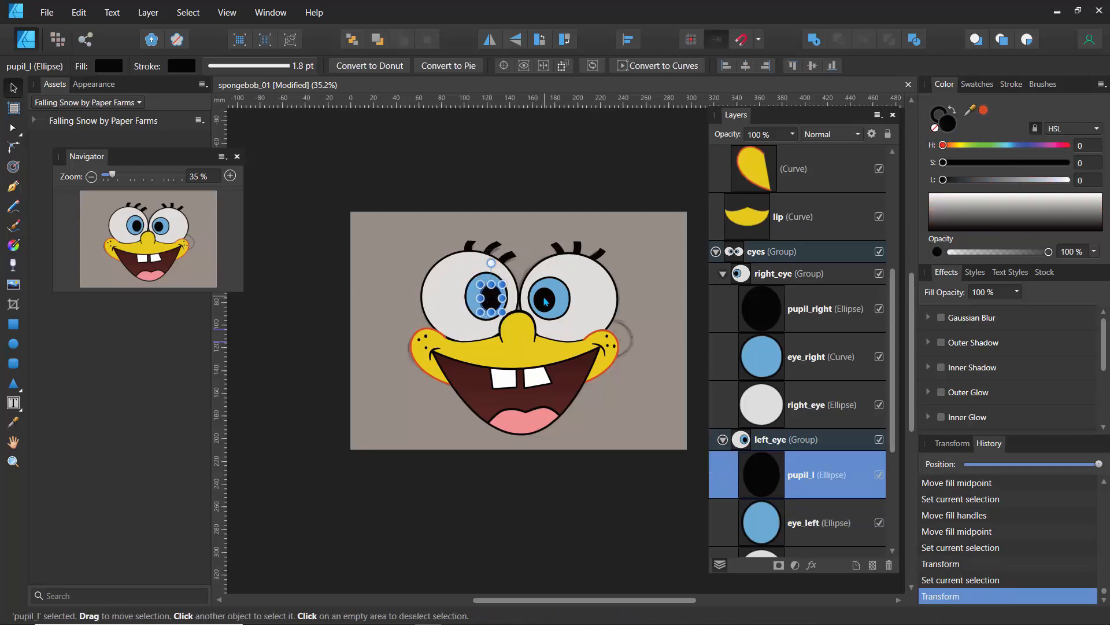
# Slightly enlarge the right eye's black pupil inside the blue iris and deselect it
pyautogui.click(545, 301)
pyautogui.moveTo(556, 282); pyautogui.dragTo(557, 280)
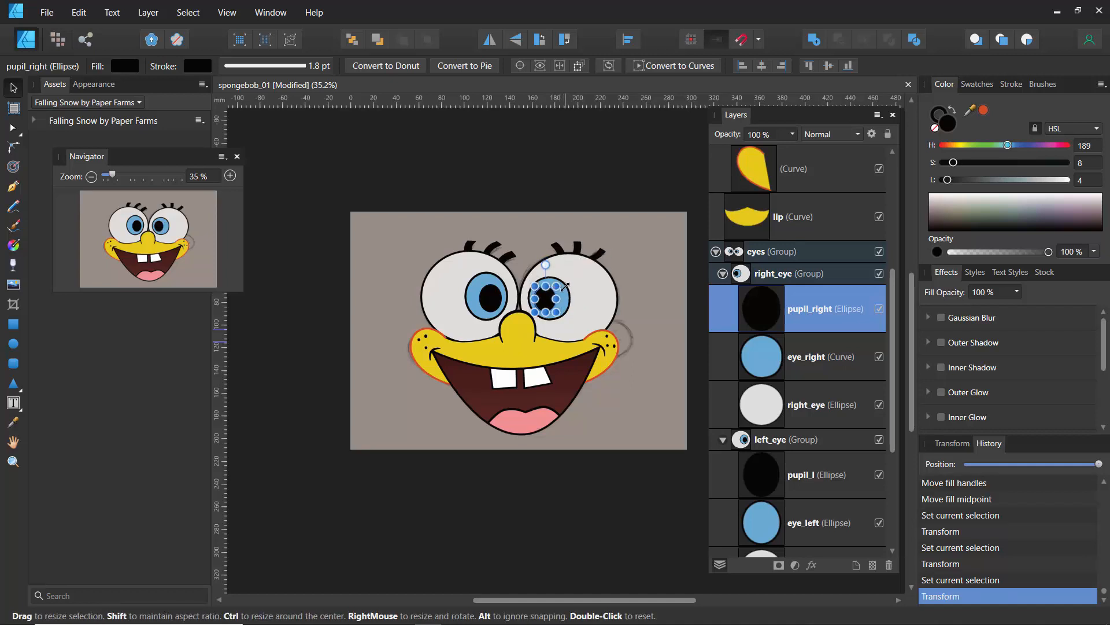
pyautogui.click(564, 285)
pyautogui.click(565, 286)
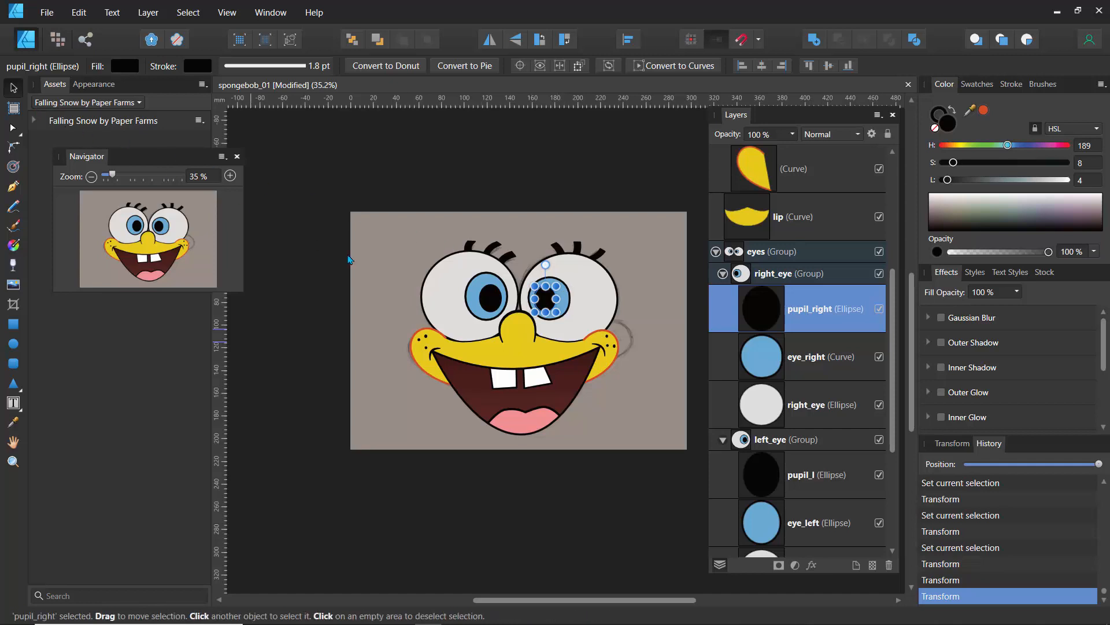
pyautogui.click(490, 197)
# Slightly enlarge the right eye's blue iris from its upper outer corner and deselect it
pyautogui.click(565, 287)
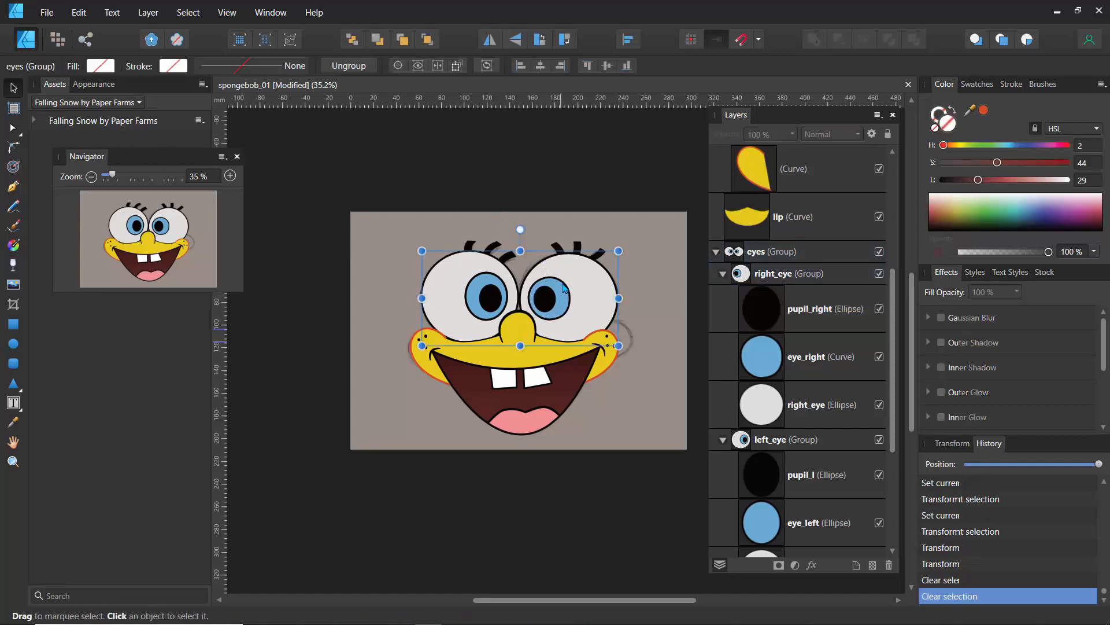
pyautogui.click(565, 288)
pyautogui.click(565, 287)
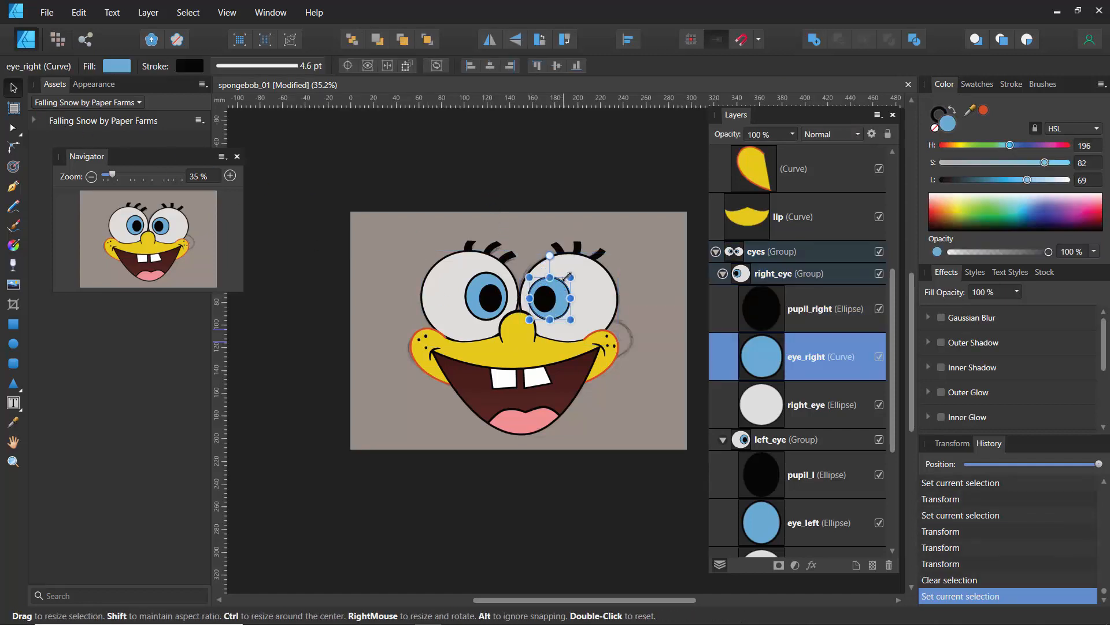
pyautogui.moveTo(570, 277); pyautogui.dragTo(570, 275)
pyautogui.click(485, 222)
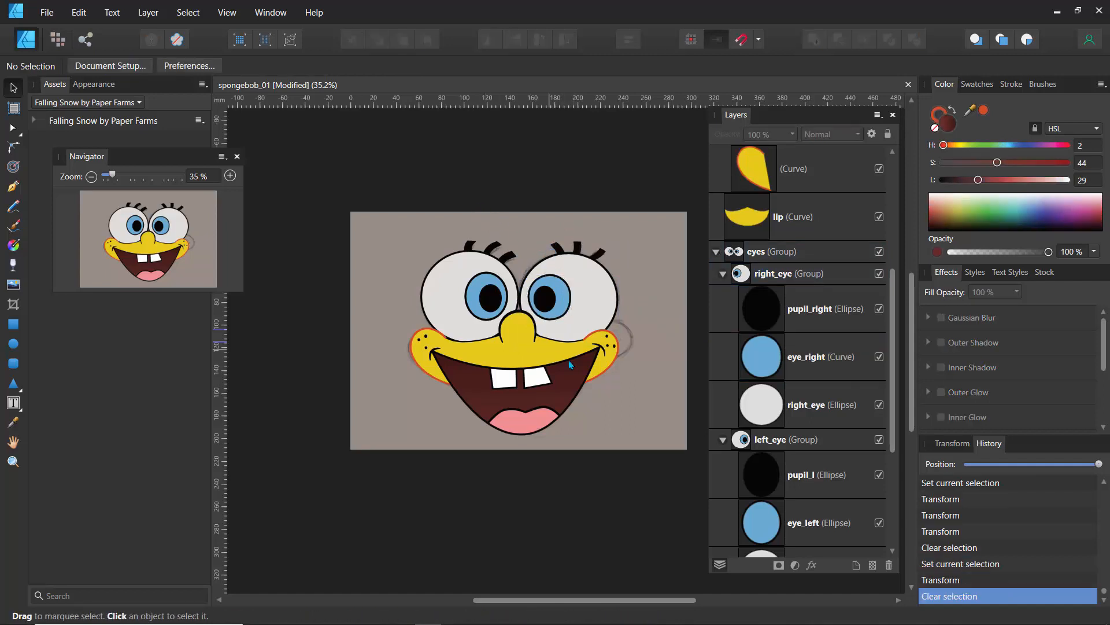
# Collapse the right_eye, eyes and cheeks groups in the layer list
pyautogui.click(723, 274)
pyautogui.click(715, 251)
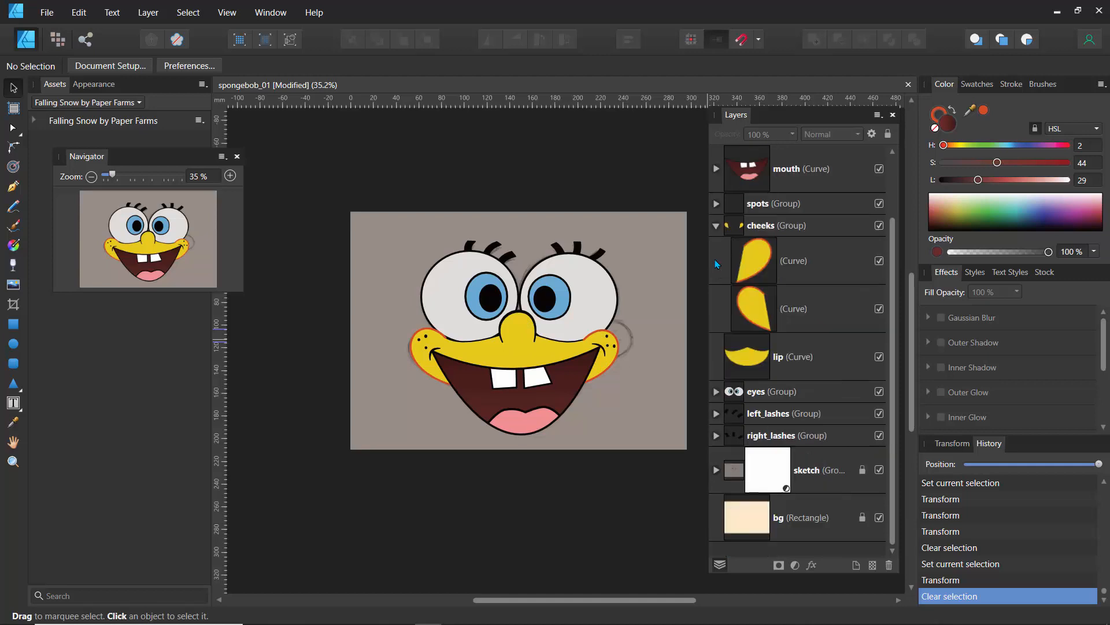
pyautogui.click(716, 229)
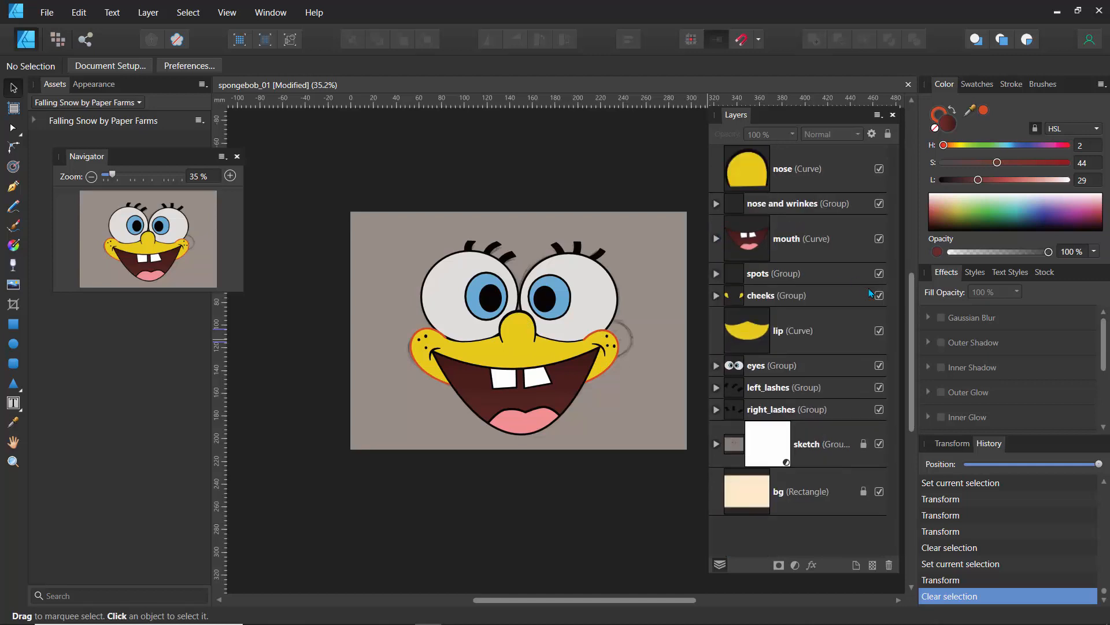
# Rename the lip curve layer as face
pyautogui.click(746, 177)
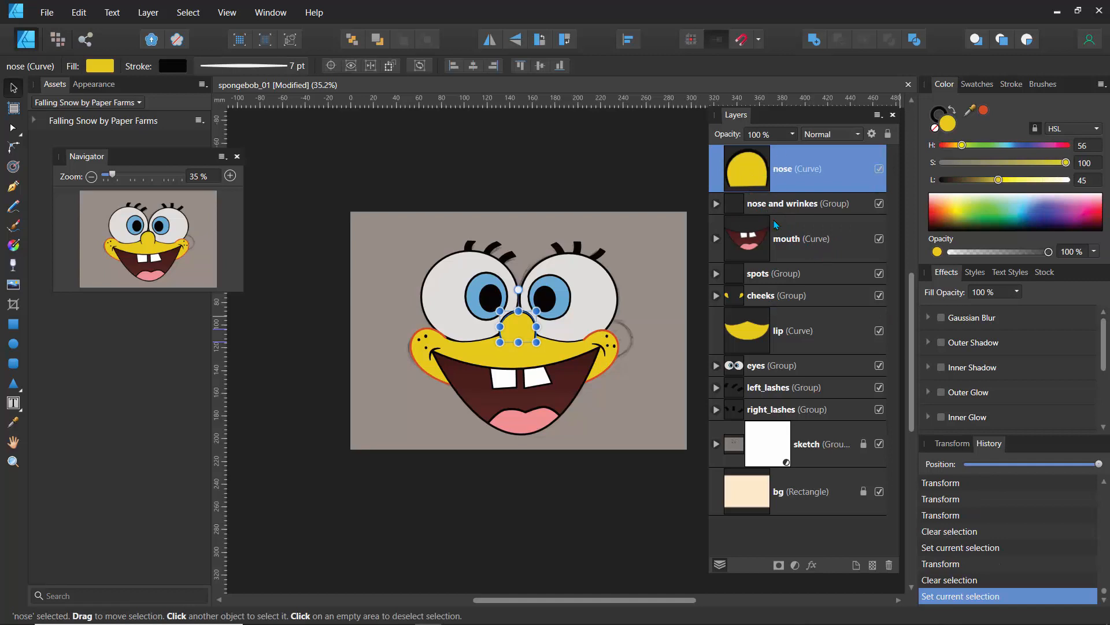
pyautogui.doubleClick(775, 334)
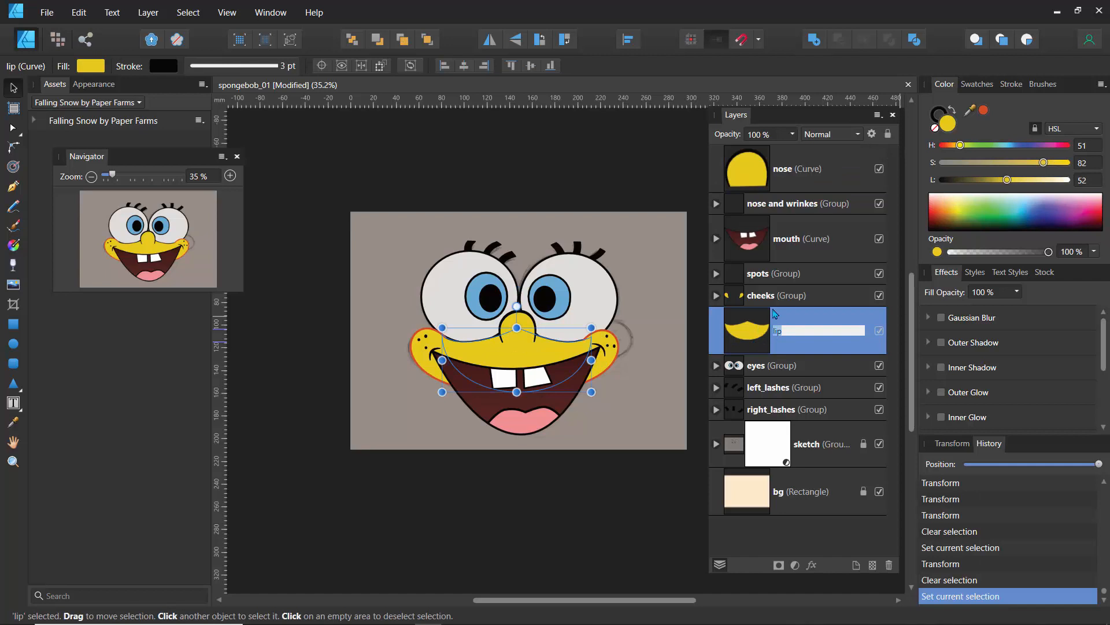
pyautogui.press('Return')
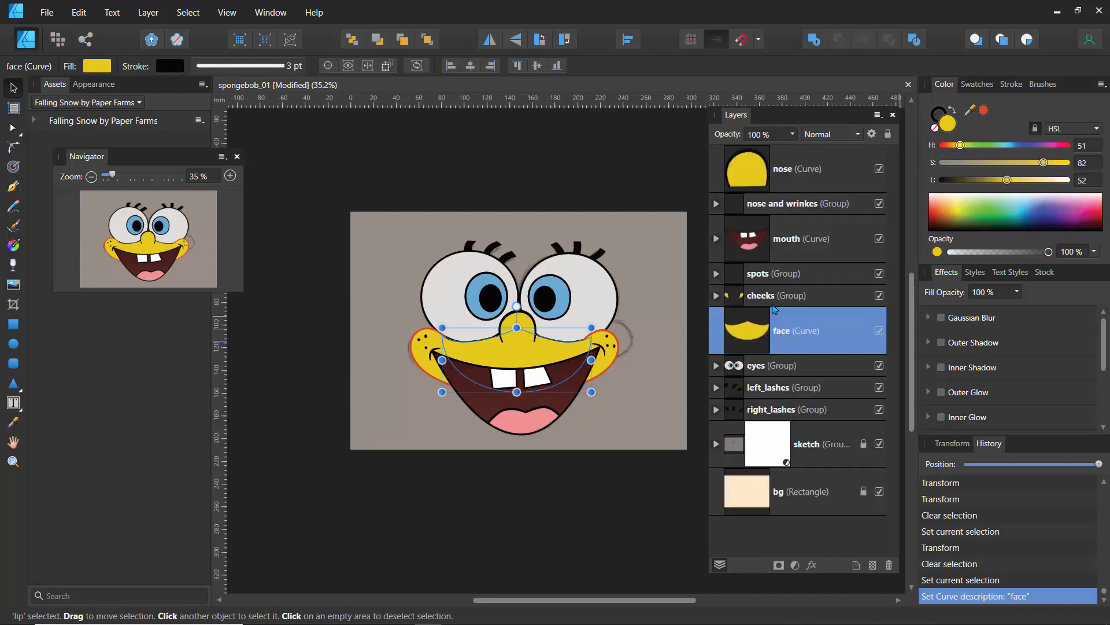
# Group all layers from the nose curve down to the face curve and name the group Spongebob
pyautogui.click(761, 181)
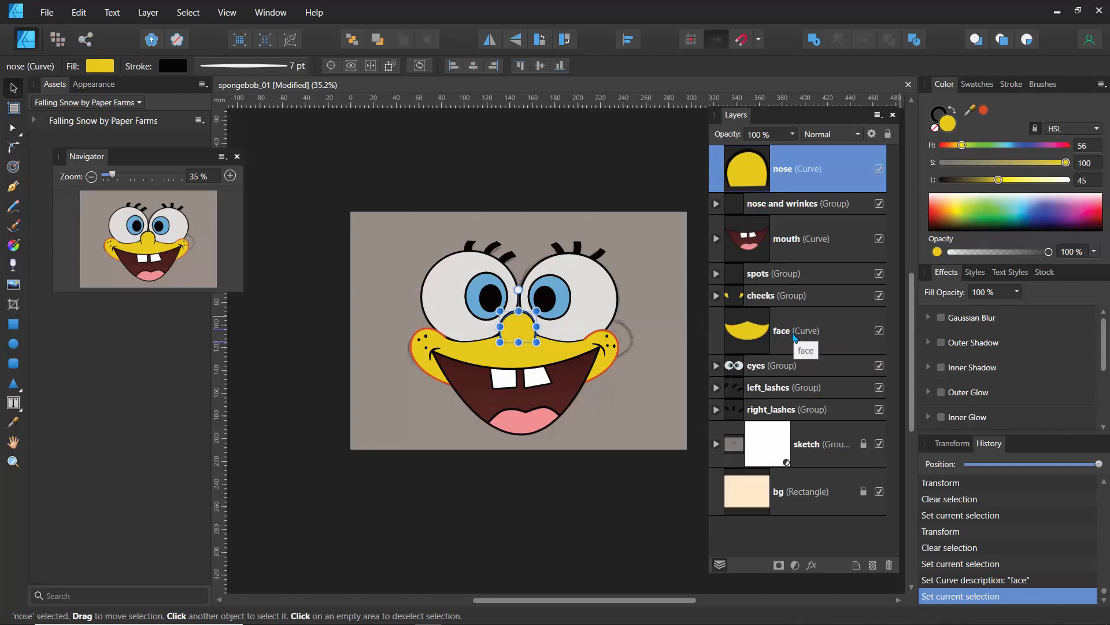
pyautogui.keyDown('shift'); pyautogui.click(794, 338); pyautogui.keyUp('shift')
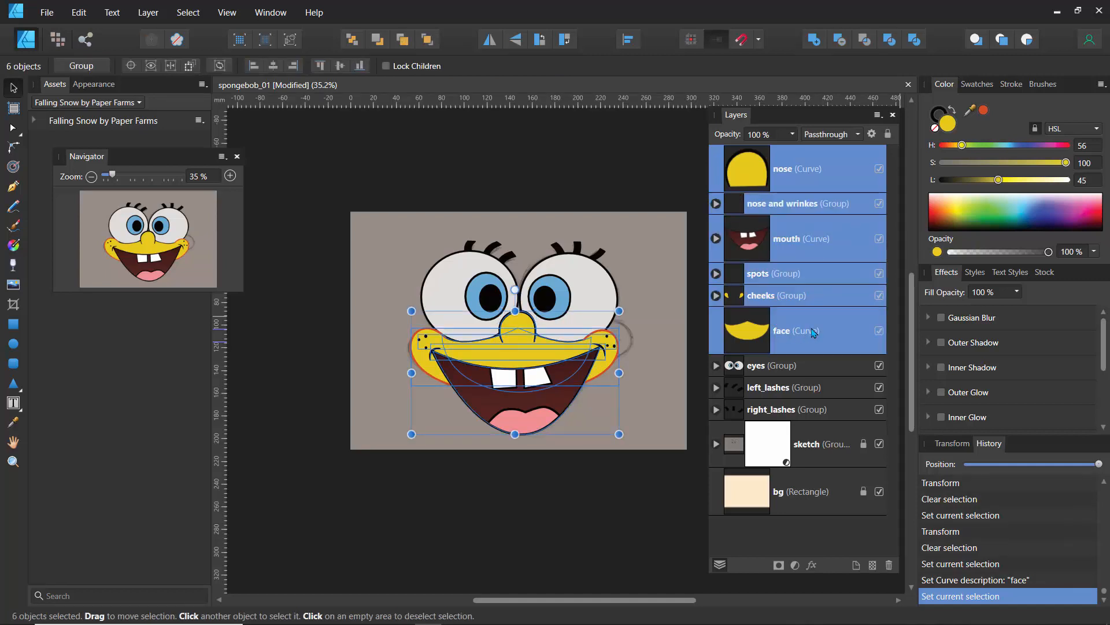
pyautogui.hotkey('ctrl', 'g')
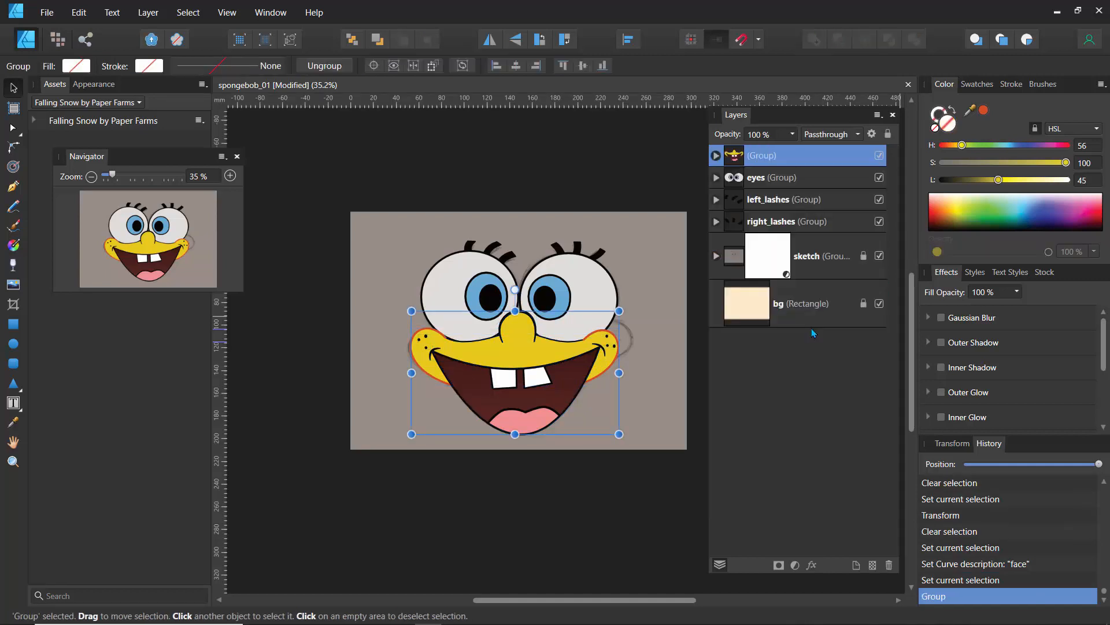
pyautogui.doubleClick(761, 155)
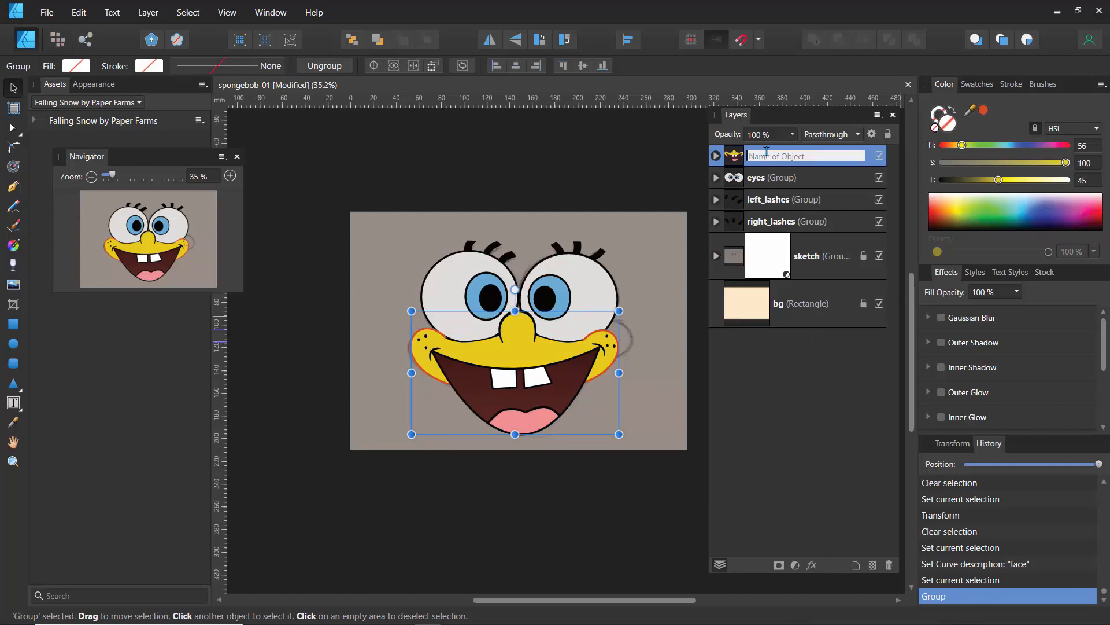
pyautogui.write('Spongebob')
pyautogui.press('Return')
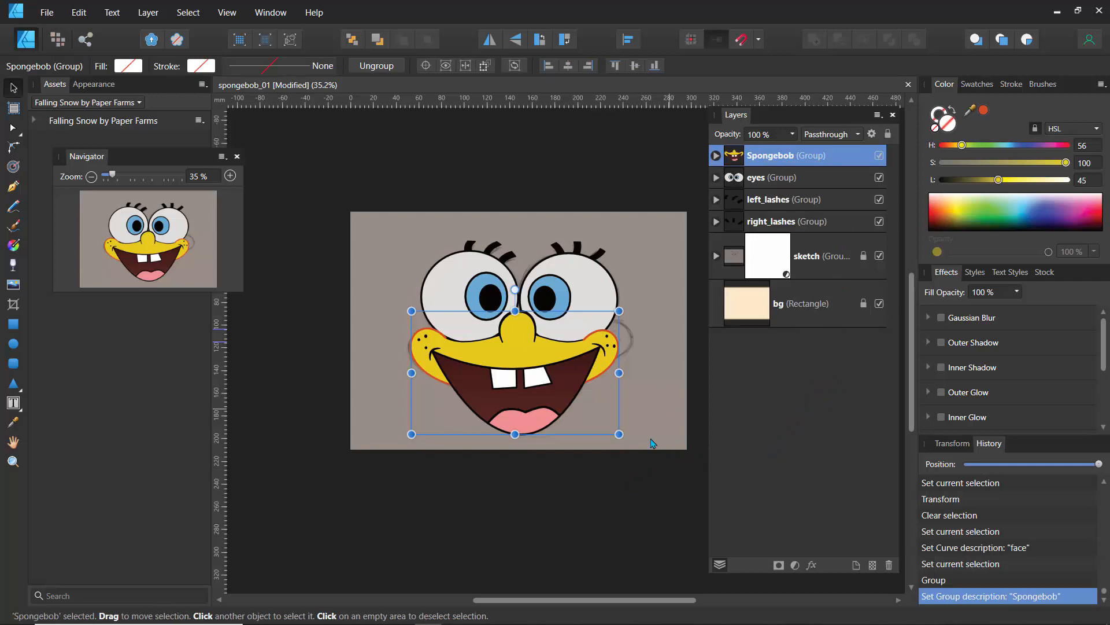
# Darken the pink tongue's fill inside the mouth to a lightness of 64
pyautogui.doubleClick(532, 426)
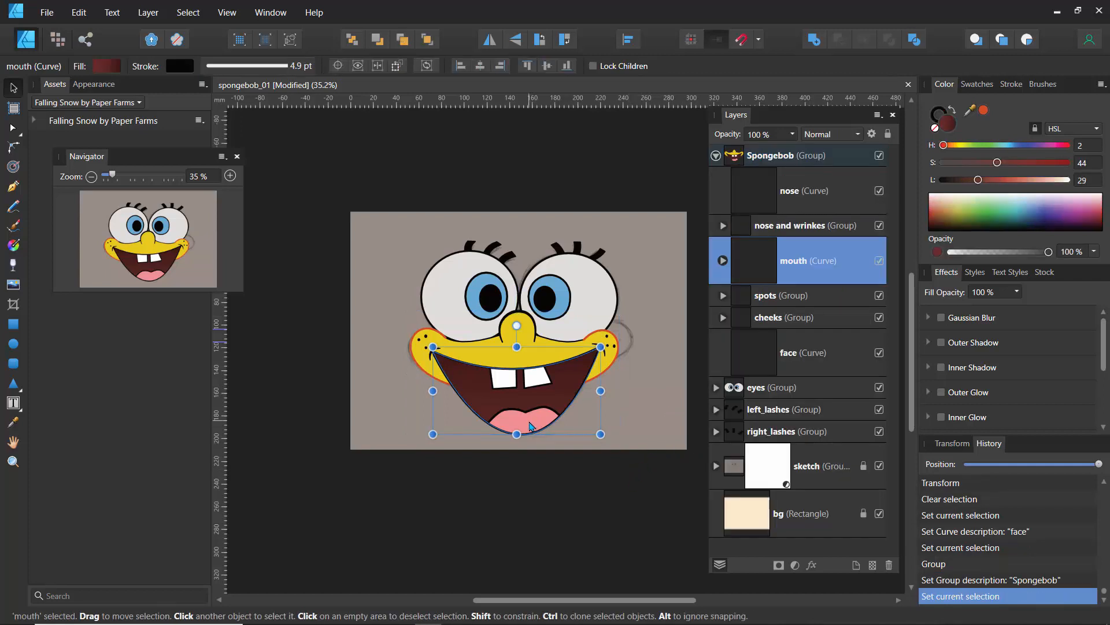
pyautogui.doubleClick(532, 427)
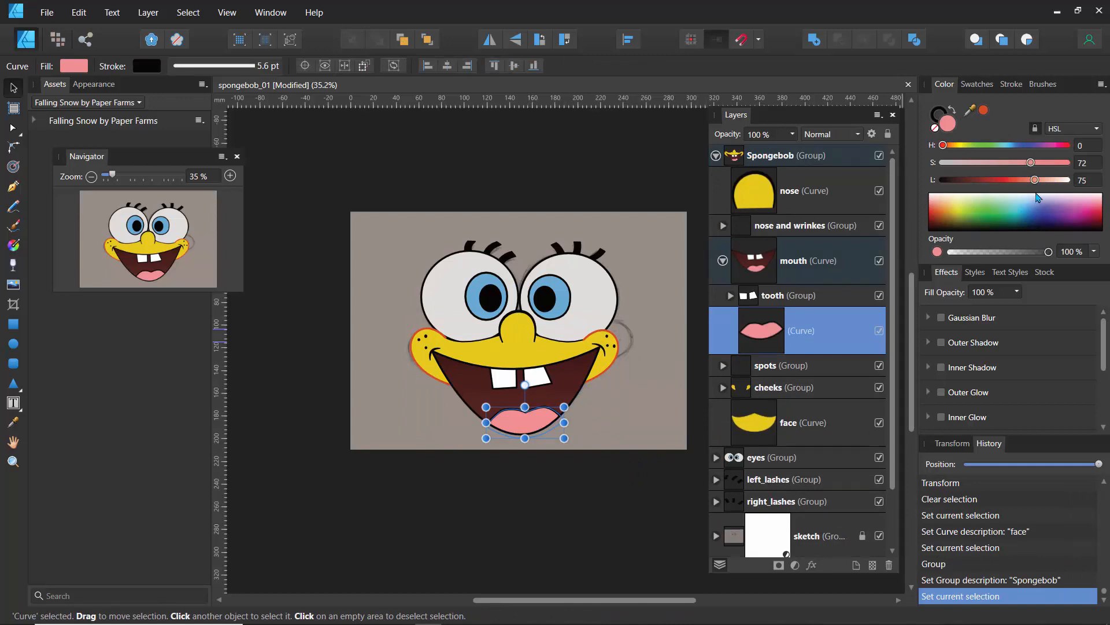
pyautogui.moveTo(1036, 181); pyautogui.dragTo(1027, 235)
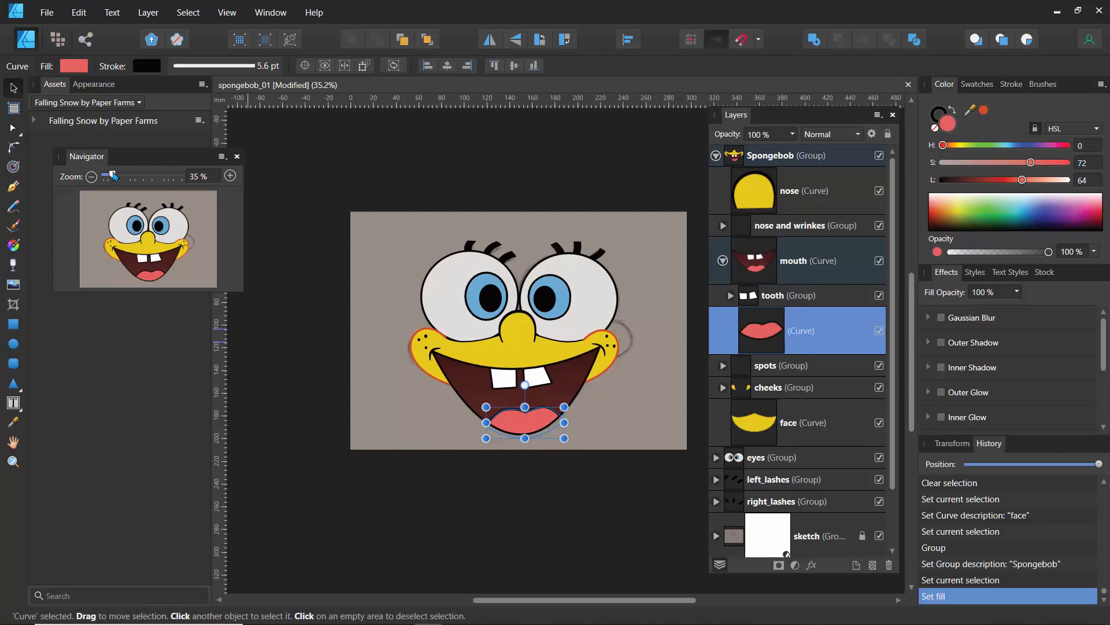
# Draw a short, nearly vertical straight line with the Pen tool on the empty background beside the right cheek
pyautogui.moveTo(114, 177); pyautogui.dragTo(143, 177)
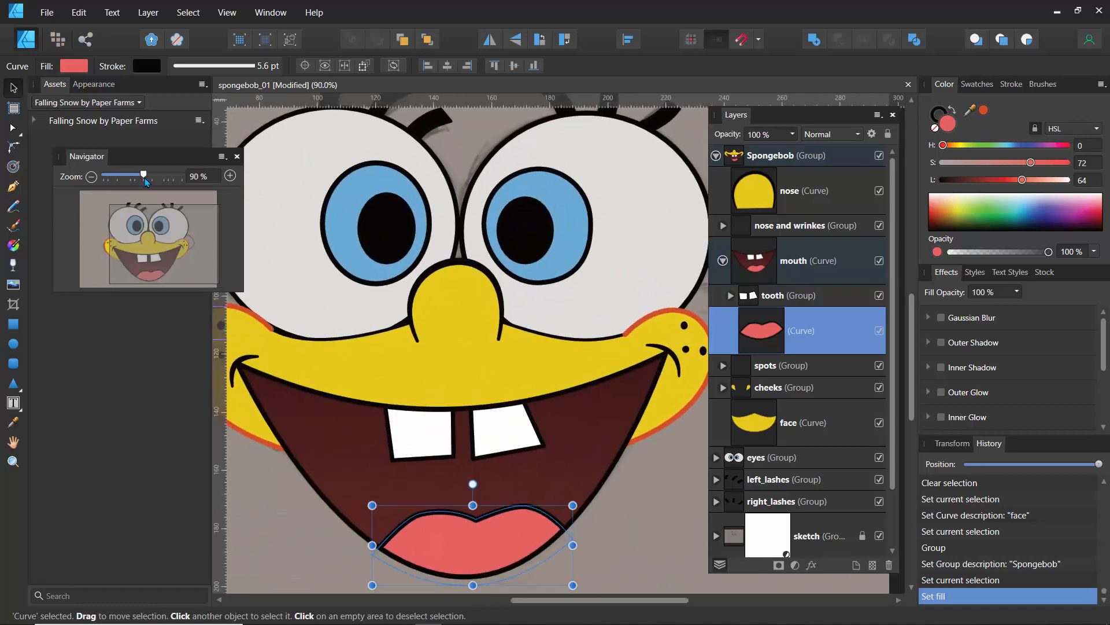
pyautogui.moveTo(146, 251); pyautogui.dragTo(183, 264)
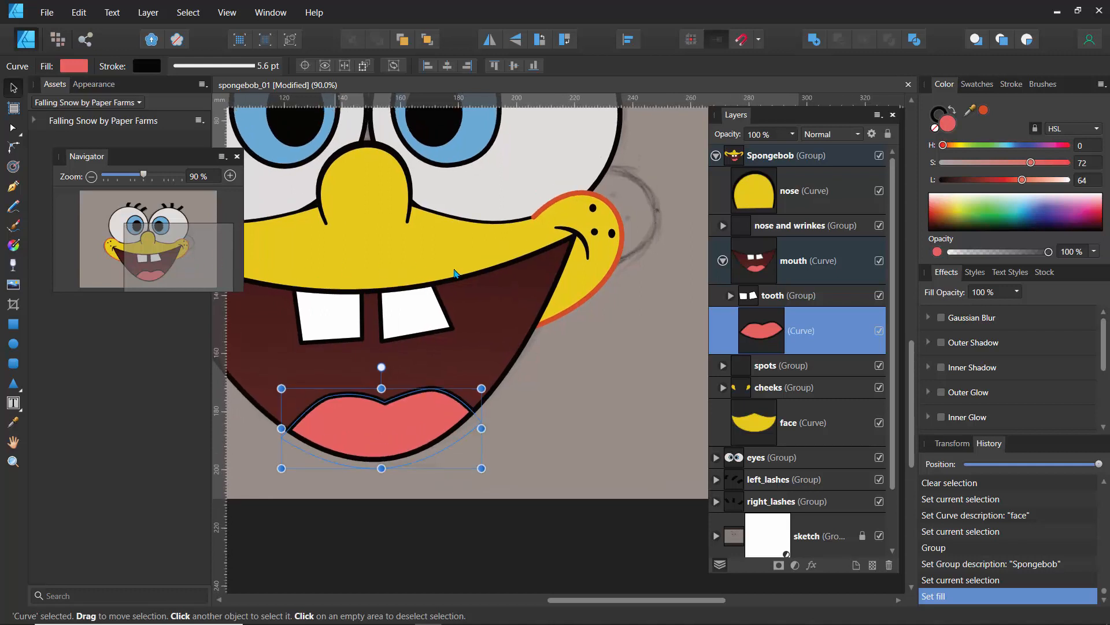
pyautogui.click(582, 310)
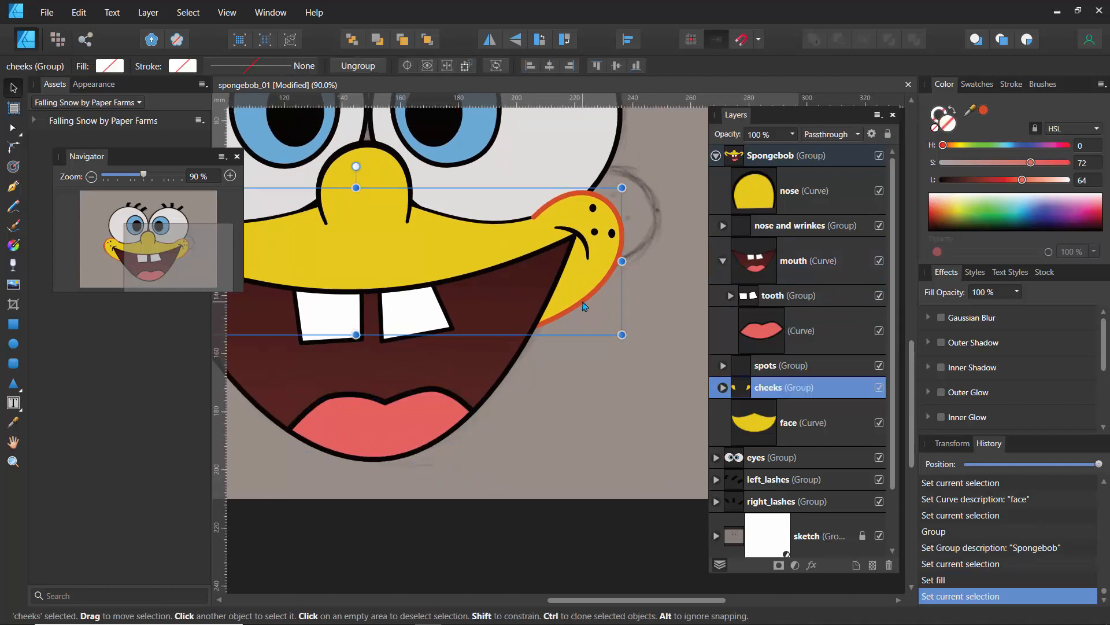
pyautogui.doubleClick(582, 314)
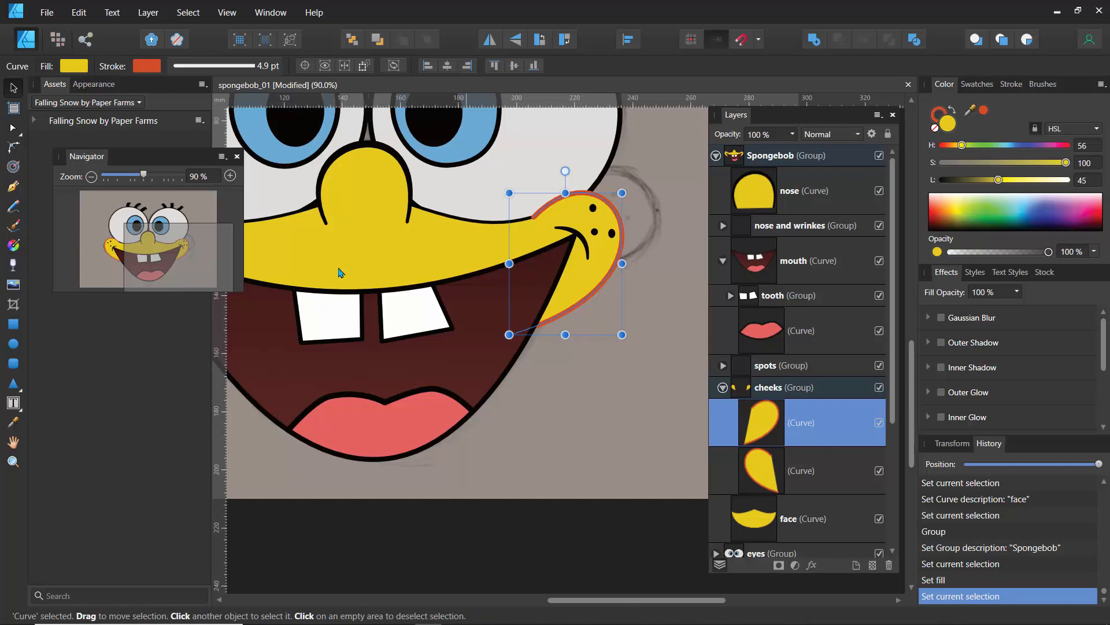
pyautogui.moveTo(175, 264)
pyautogui.mouseDown()
pyautogui.moveTo(139, 240)
pyautogui.moveTo(162, 260)
pyautogui.moveTo(190, 260)
pyautogui.mouseUp()
pyautogui.click(563, 431)
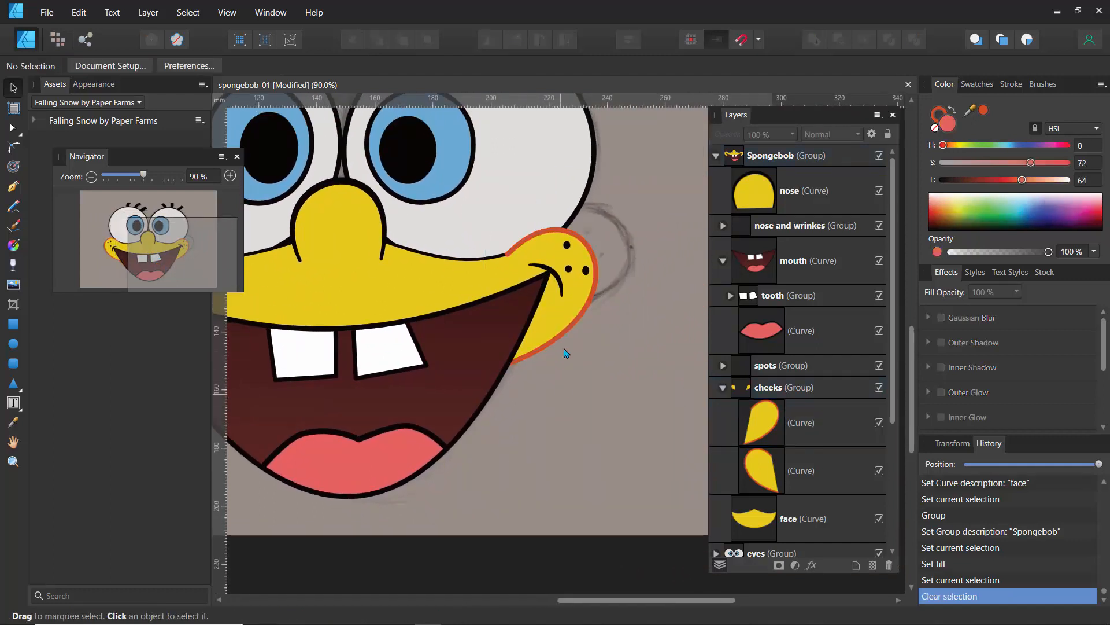
pyautogui.click(22, 183)
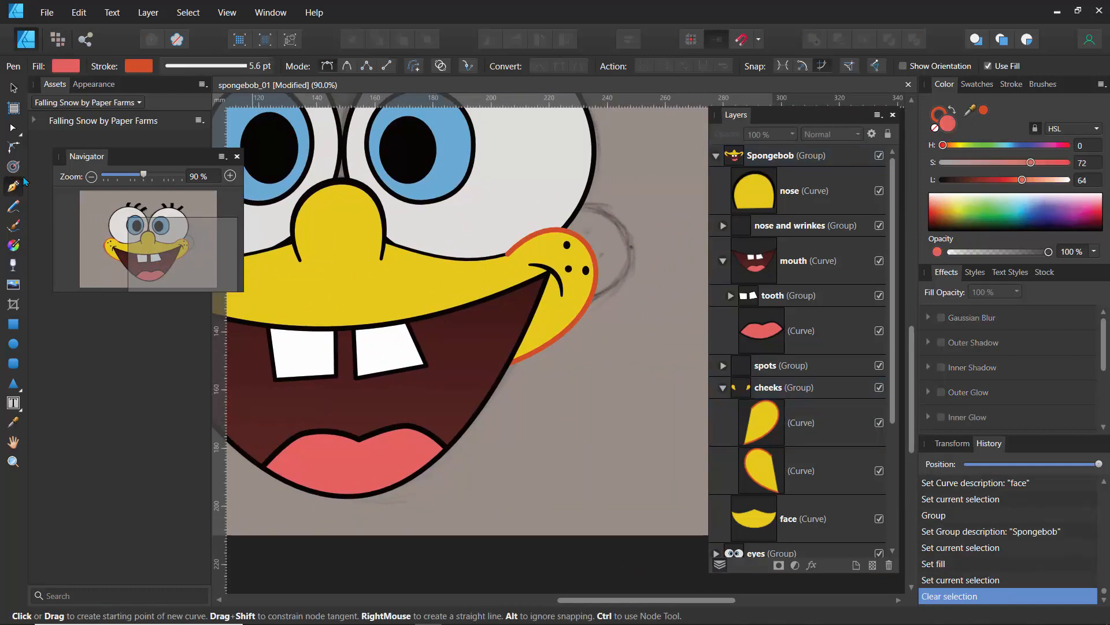
pyautogui.click(666, 312)
pyautogui.click(655, 397)
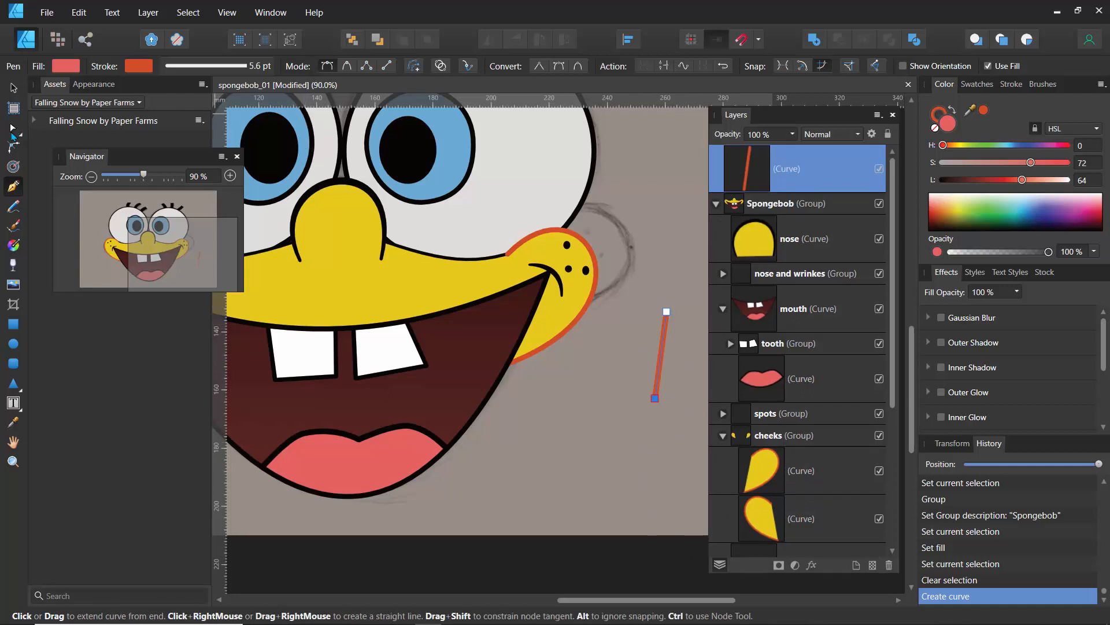
# Insert a node midway along the straight line, break the curve there and pull the two loose ends apart
pyautogui.click(13, 130)
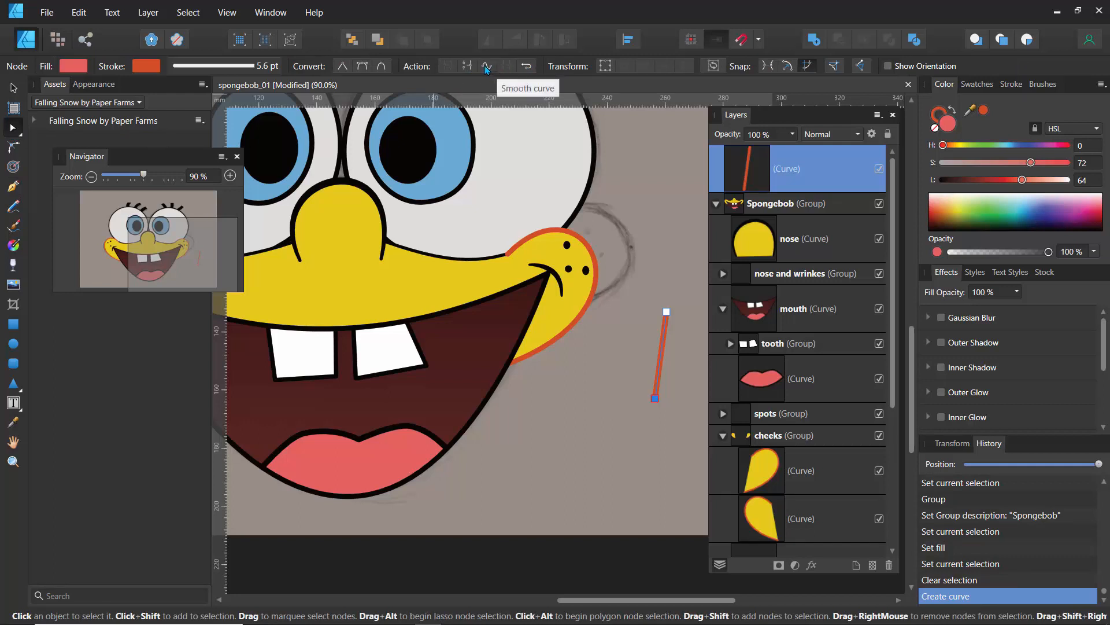
pyautogui.click(662, 349)
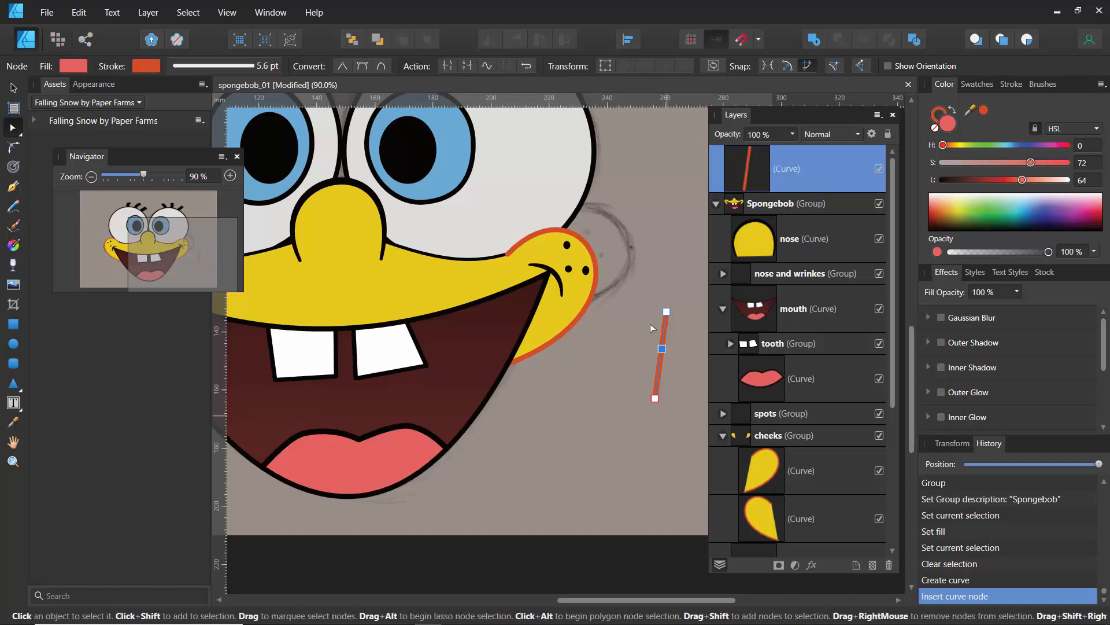
pyautogui.click(666, 312)
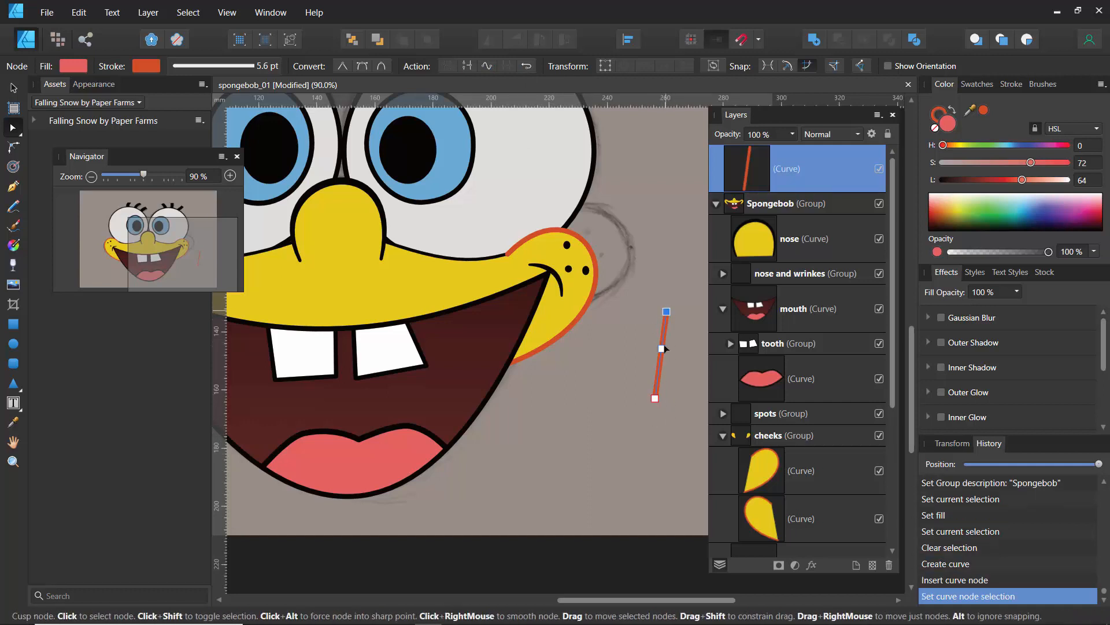
pyautogui.click(655, 399)
pyautogui.click(662, 349)
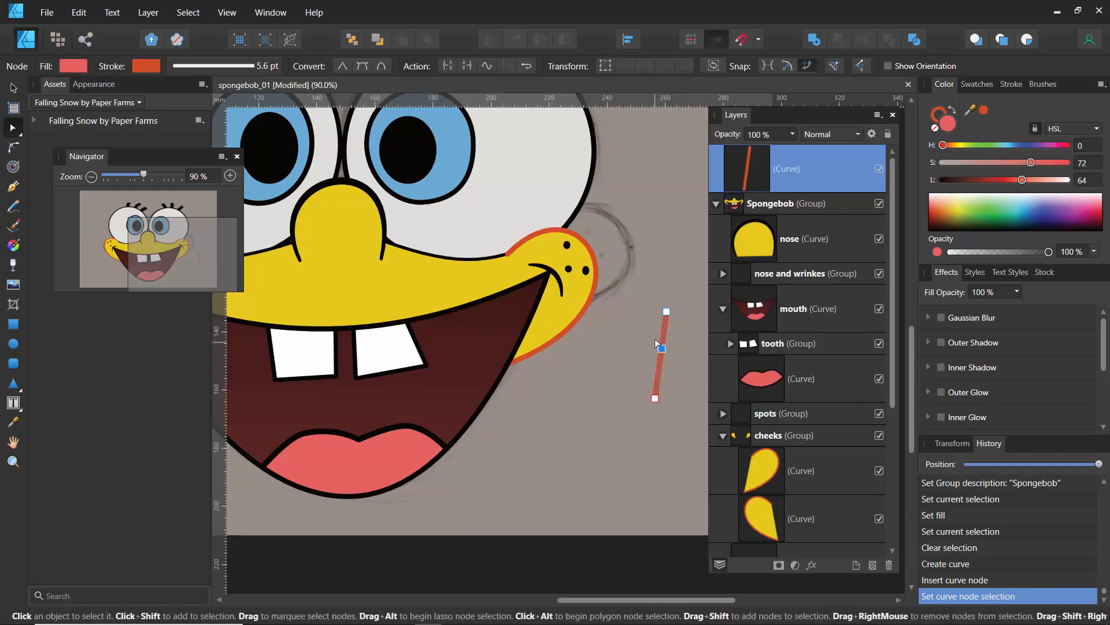
pyautogui.click(448, 67)
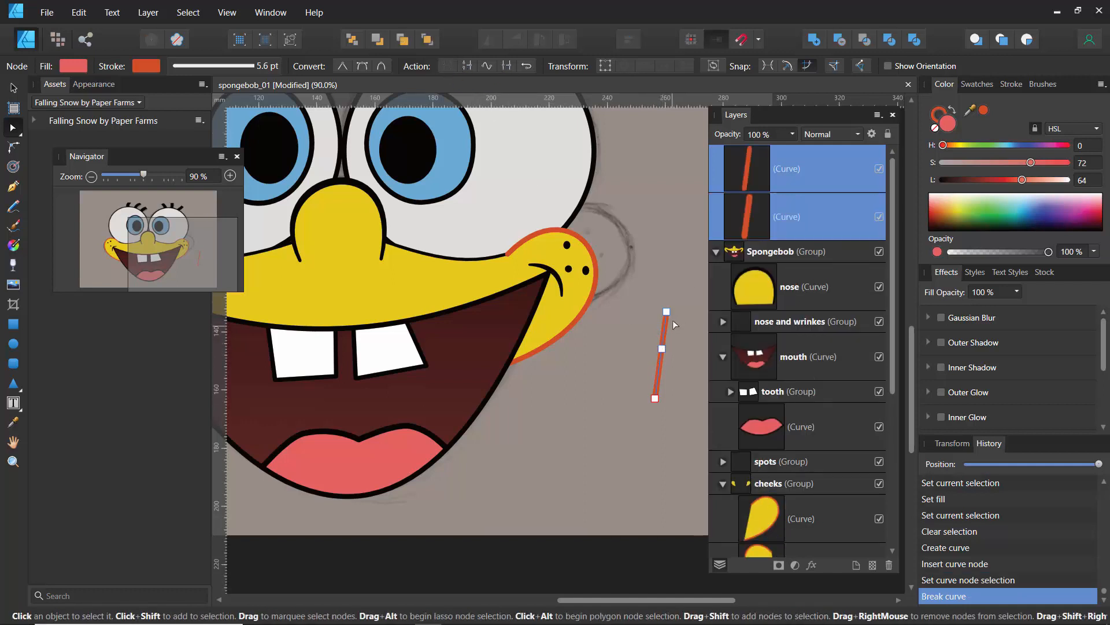
pyautogui.moveTo(653, 348)
pyautogui.mouseDown()
pyautogui.moveTo(639, 350)
pyautogui.moveTo(681, 350)
pyautogui.moveTo(640, 351)
pyautogui.mouseUp()
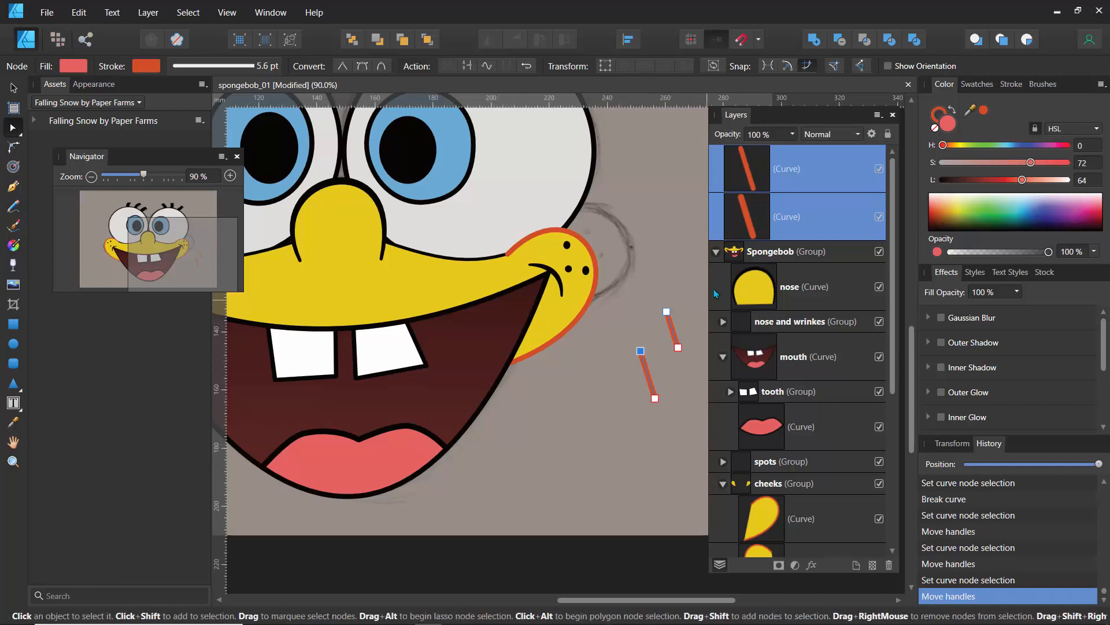
# Sample the right cheek's yellow as the fill colour of the upper broken line segment
pyautogui.click(740, 234)
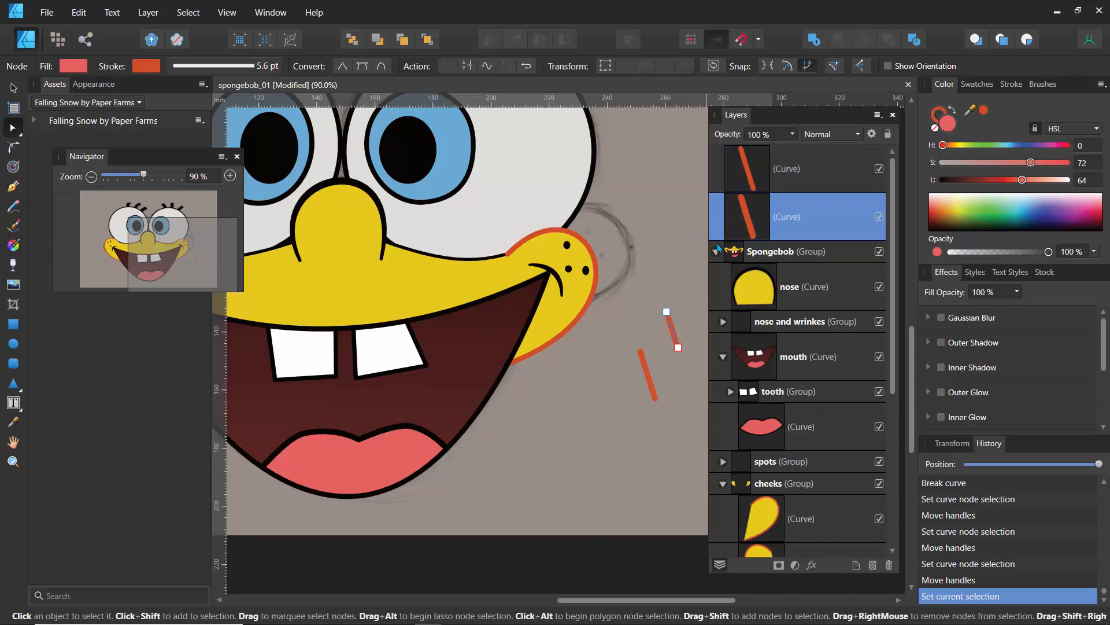
pyautogui.click(13, 422)
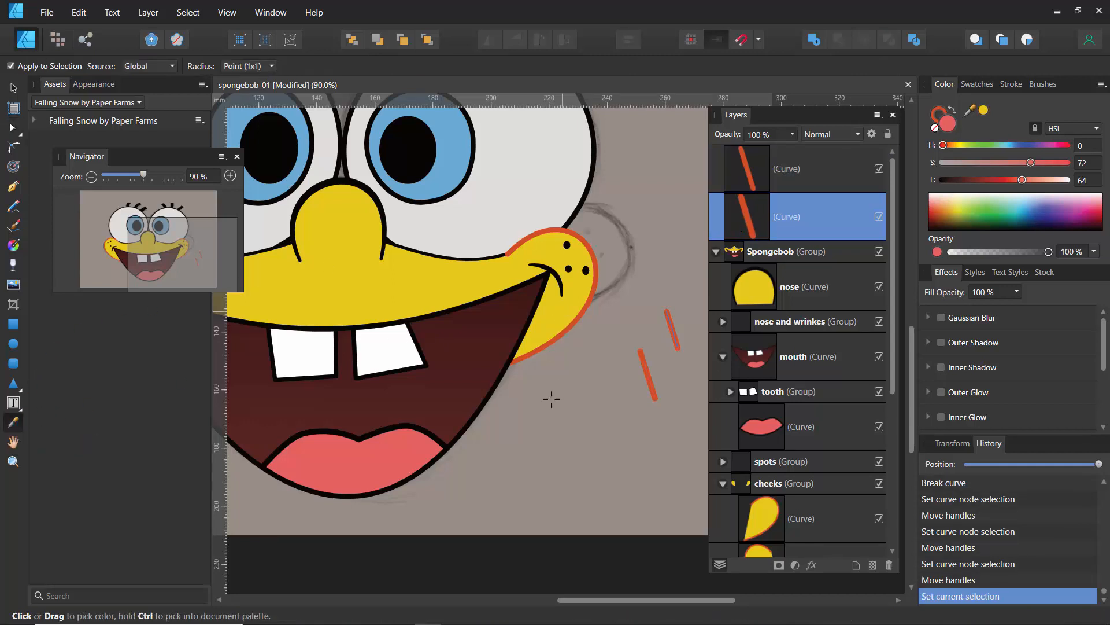
pyautogui.click(558, 315)
pyautogui.click(554, 316)
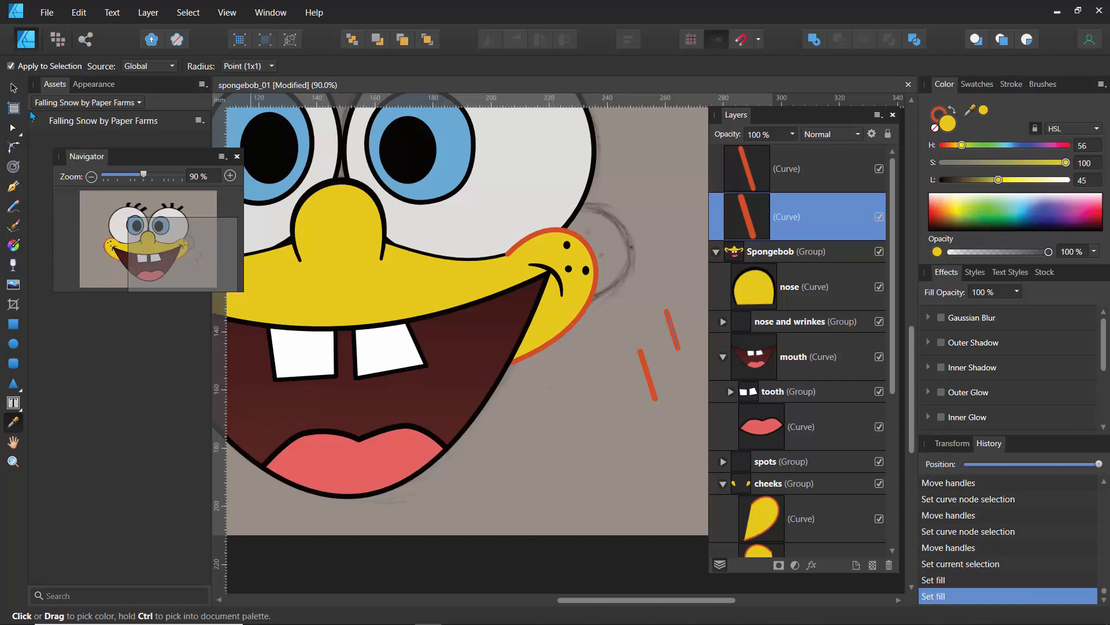
# Set the lower line segment's stroke to the recently used yellow and deselect it
pyautogui.press('v')
pyautogui.click(653, 384)
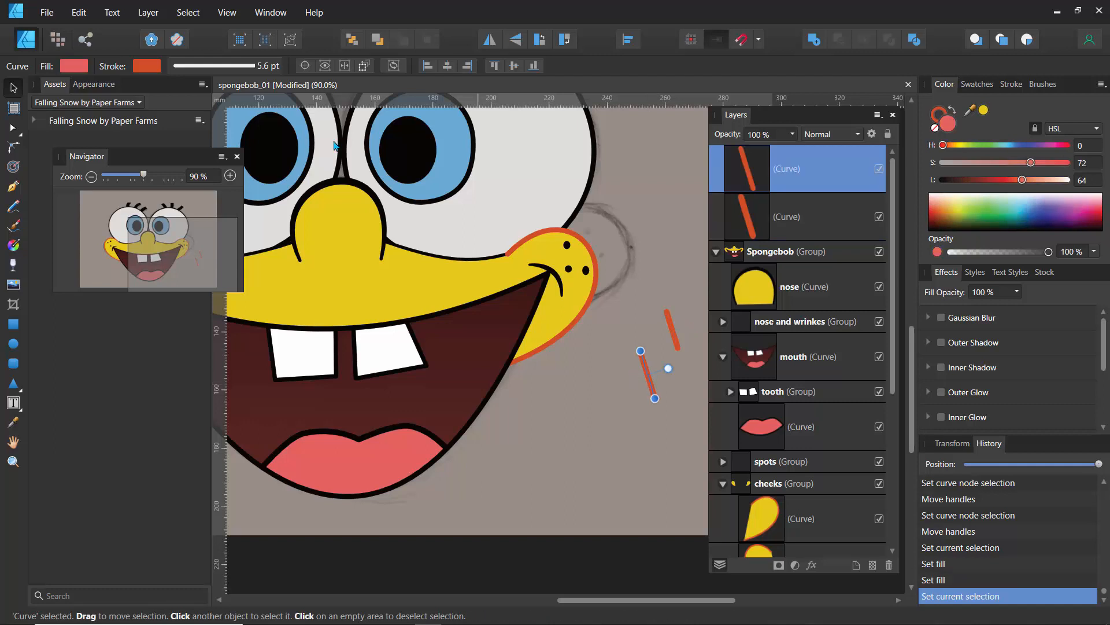
pyautogui.click(148, 66)
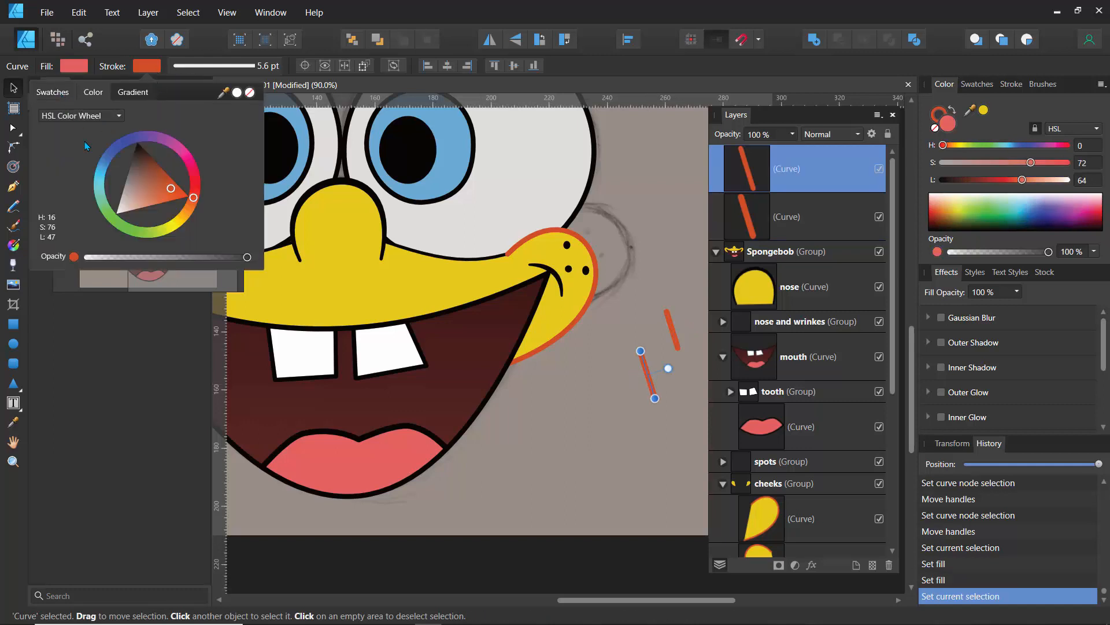
pyautogui.click(54, 93)
pyautogui.click(100, 115)
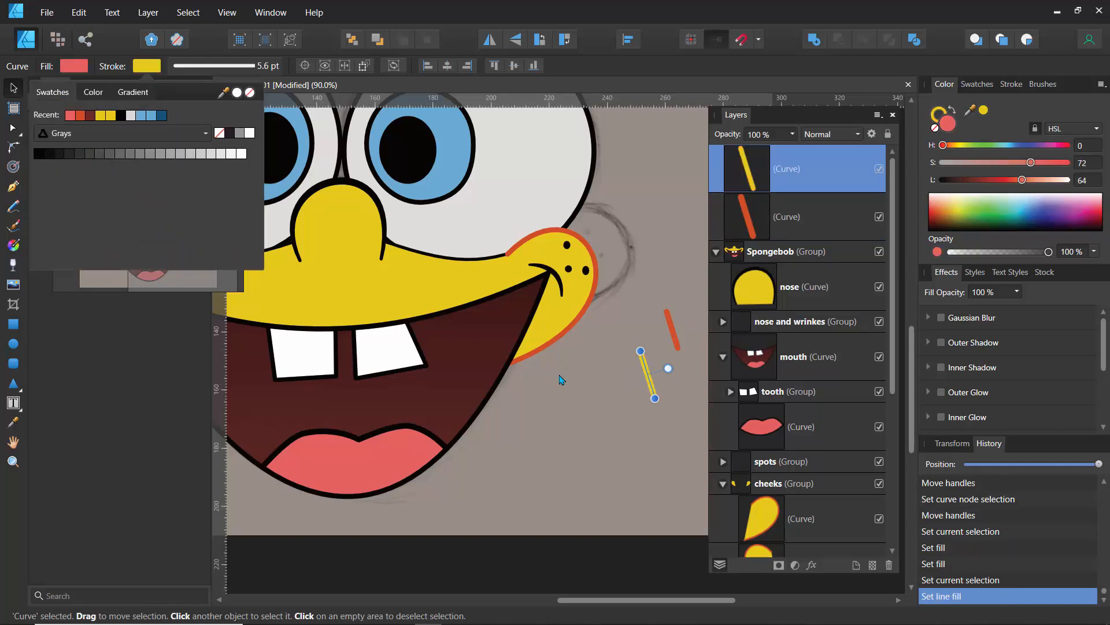
pyautogui.click(562, 416)
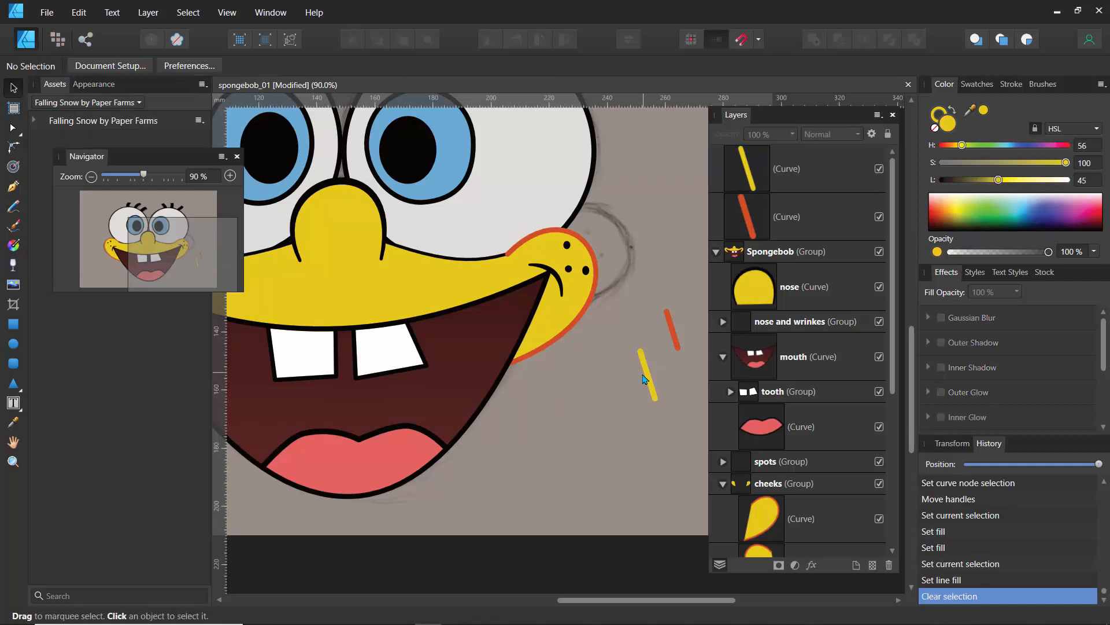
# Move the yellow line segment onto the yellow area where the nose meets the face
pyautogui.click(648, 377)
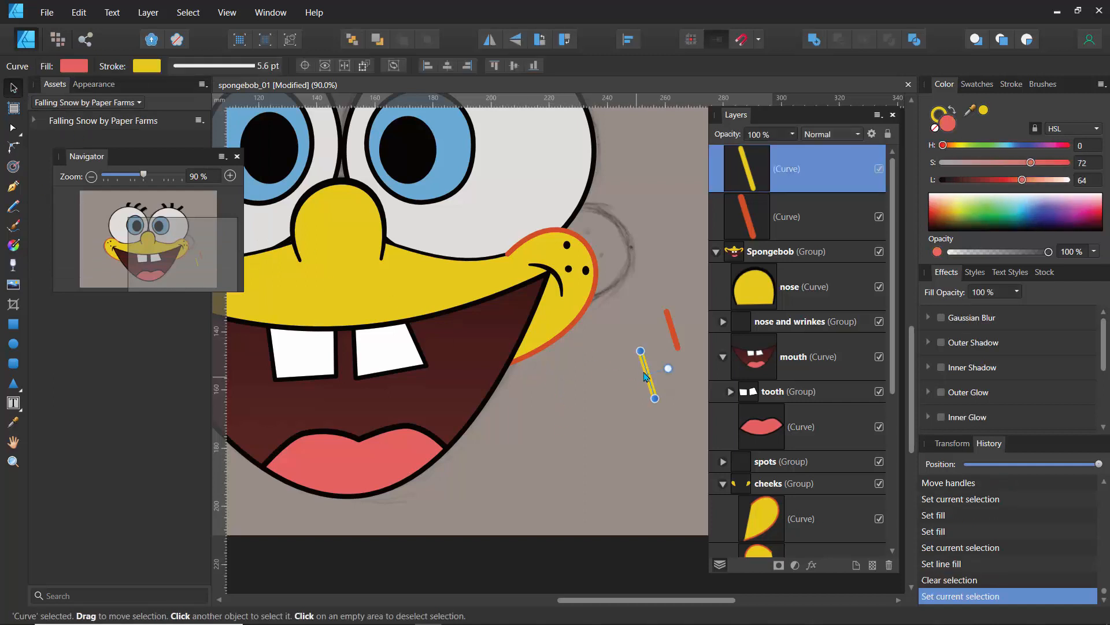
pyautogui.press('a')
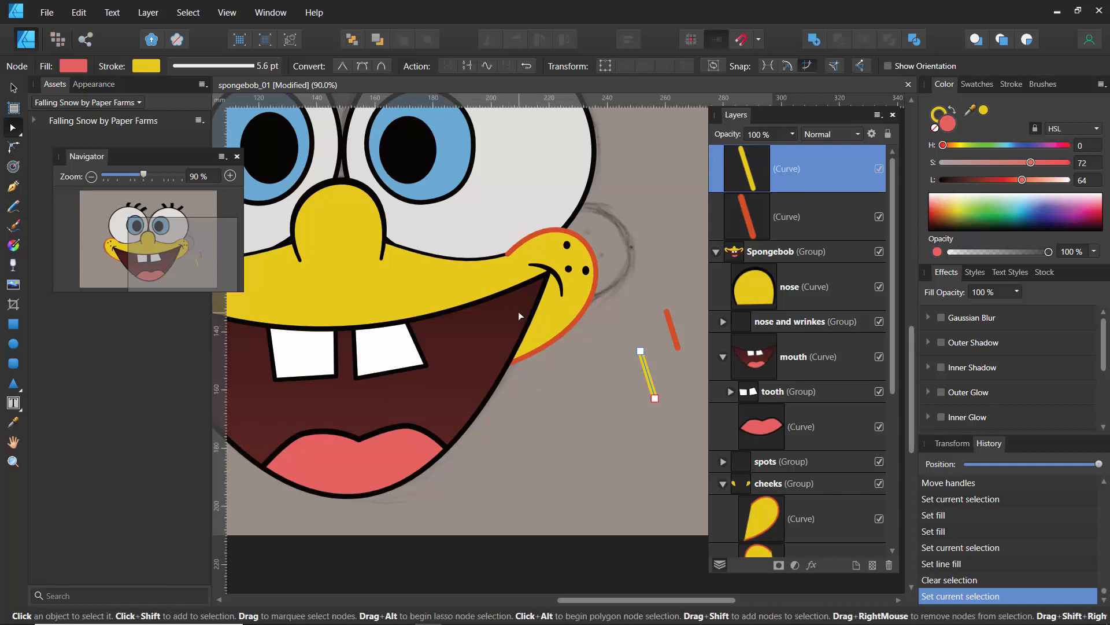
pyautogui.press('v')
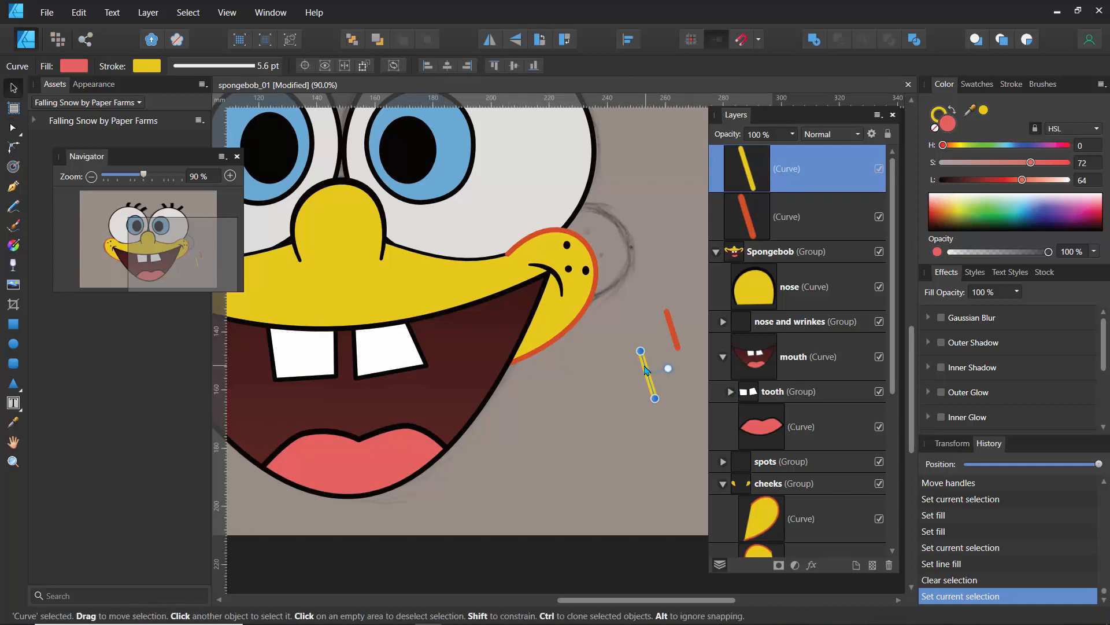
pyautogui.moveTo(647, 373); pyautogui.dragTo(289, 237)
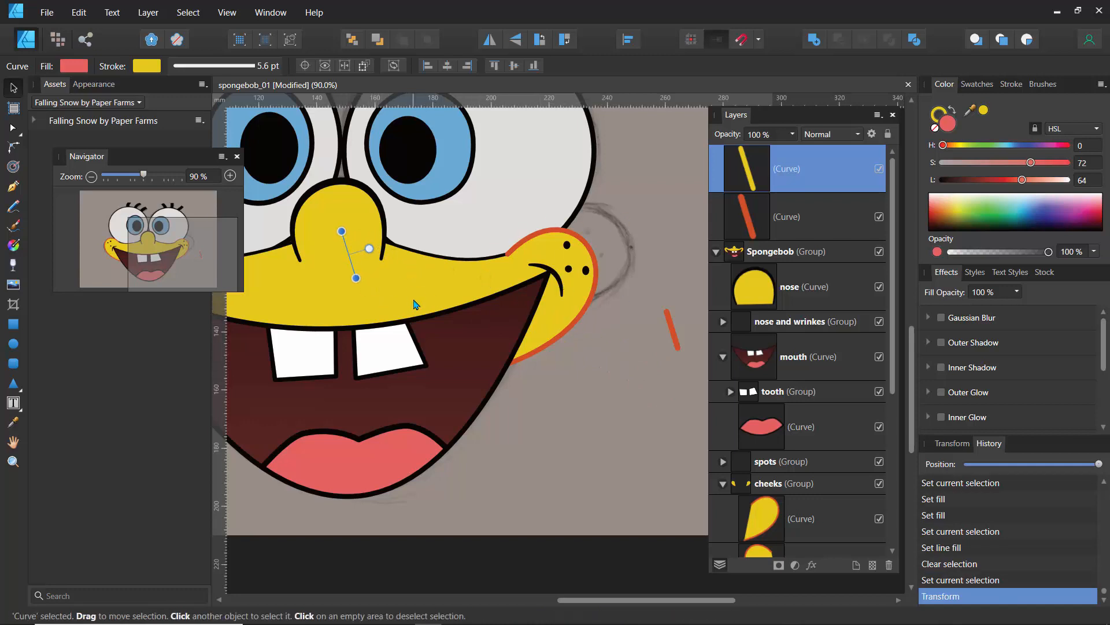
# Change the yellow line segment's fill to purple with hue 267, saturation 86 and lightness 64, and adjust its yellow stroke shade
pyautogui.click(1049, 162)
pyautogui.click(1034, 146)
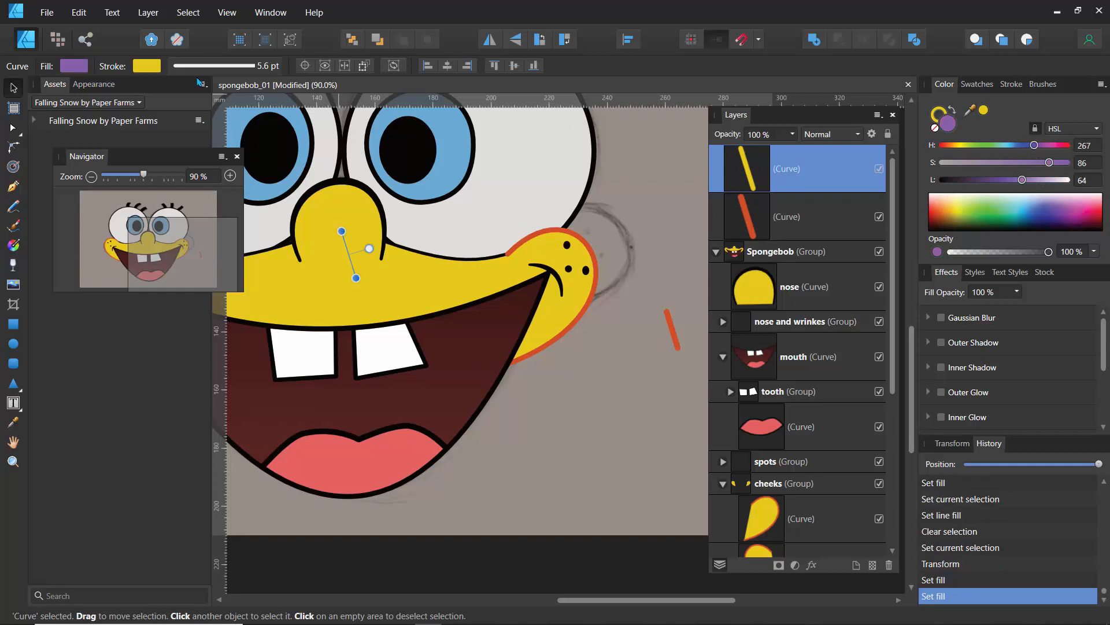
pyautogui.click(154, 68)
pyautogui.moveTo(165, 208); pyautogui.dragTo(166, 212)
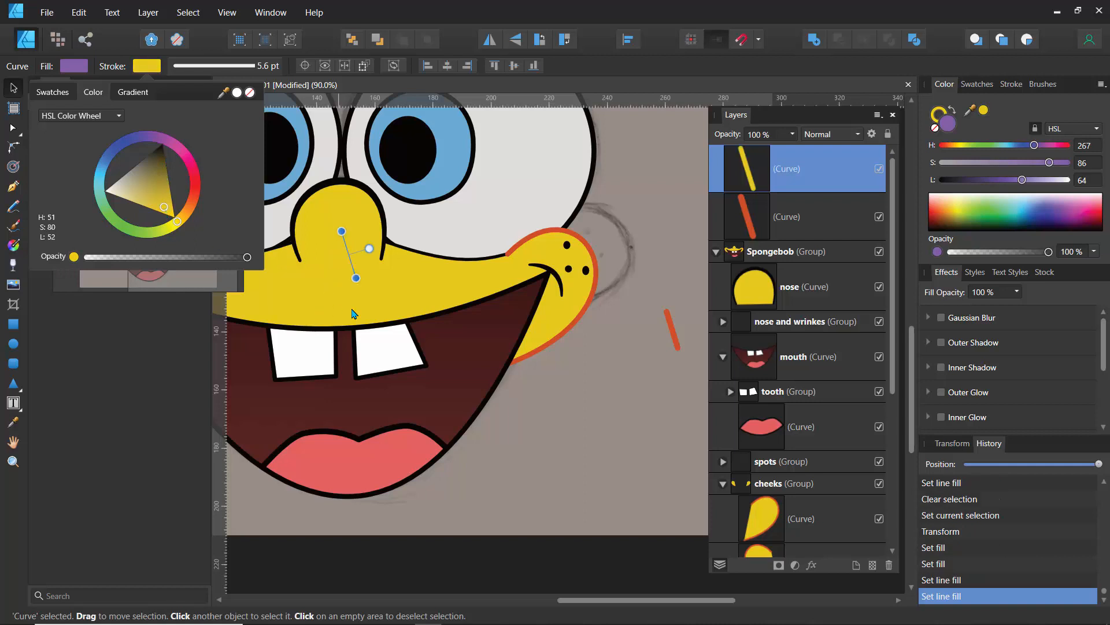
# Move the yellow line segment off the face beside the orange one, and delete both segments
pyautogui.moveTo(351, 246); pyautogui.dragTo(648, 347)
pyautogui.click(633, 310)
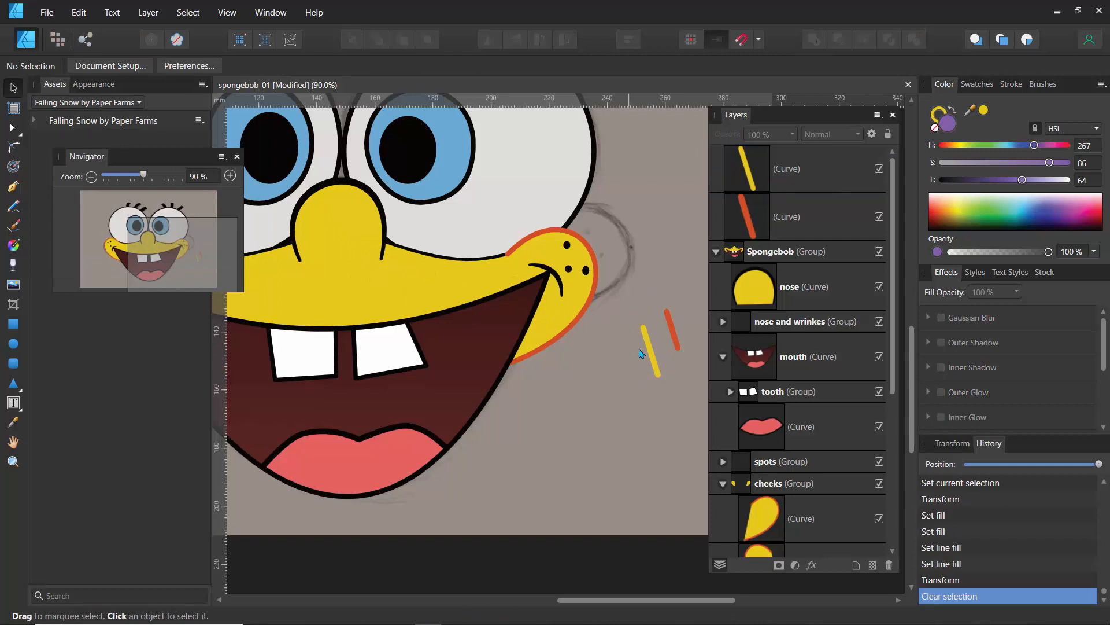
pyautogui.moveTo(629, 289)
pyautogui.mouseDown()
pyautogui.moveTo(688, 396)
pyautogui.moveTo(680, 408)
pyautogui.mouseUp()
pyautogui.press('Delete')
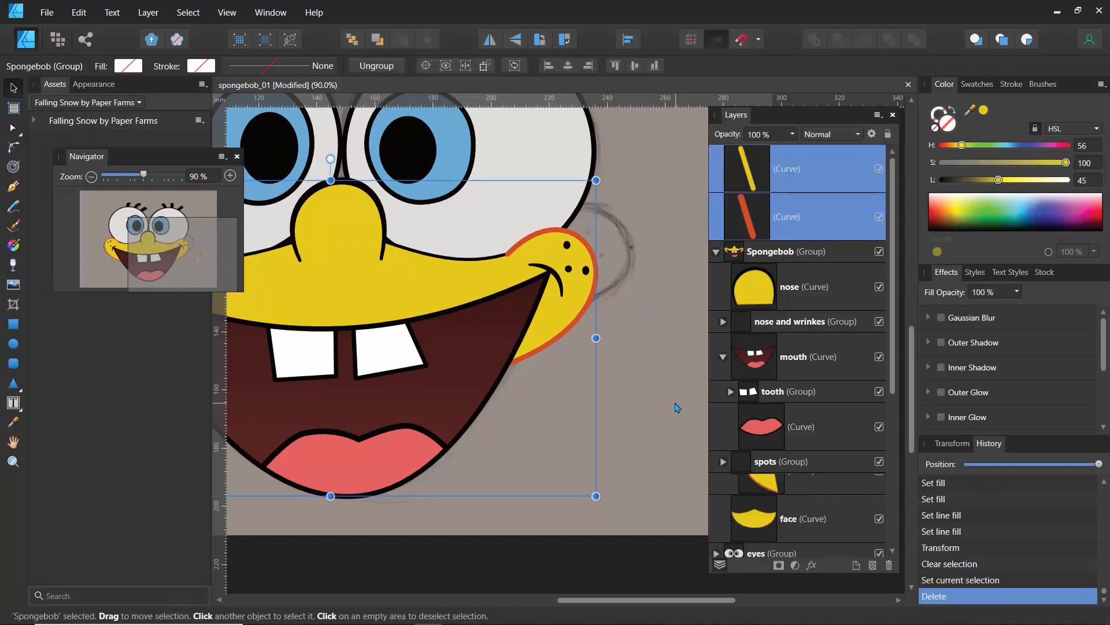
# Insert a curve node on the lower outline of the right cheek, just outside the mouth's edge
pyautogui.click(569, 336)
pyautogui.doubleClick(569, 336)
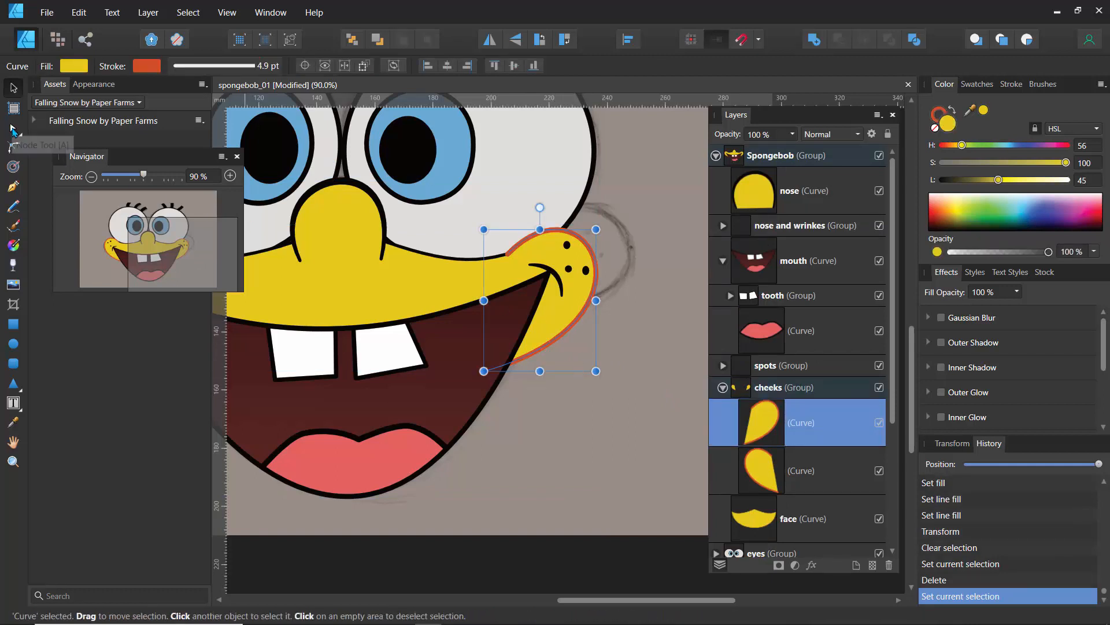
pyautogui.press('a')
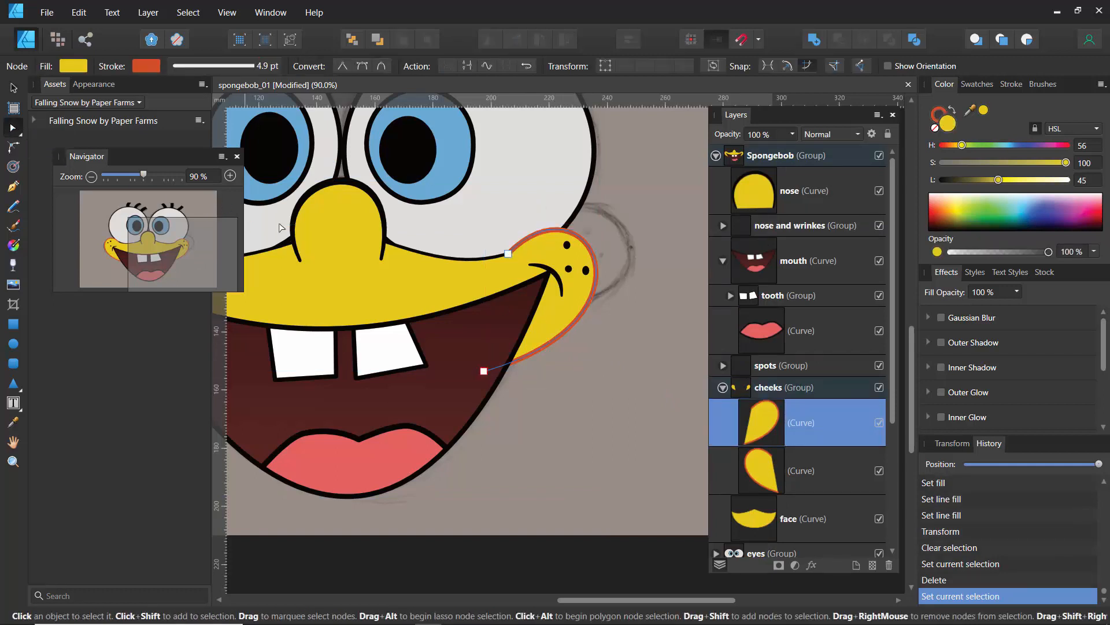
pyautogui.click(559, 338)
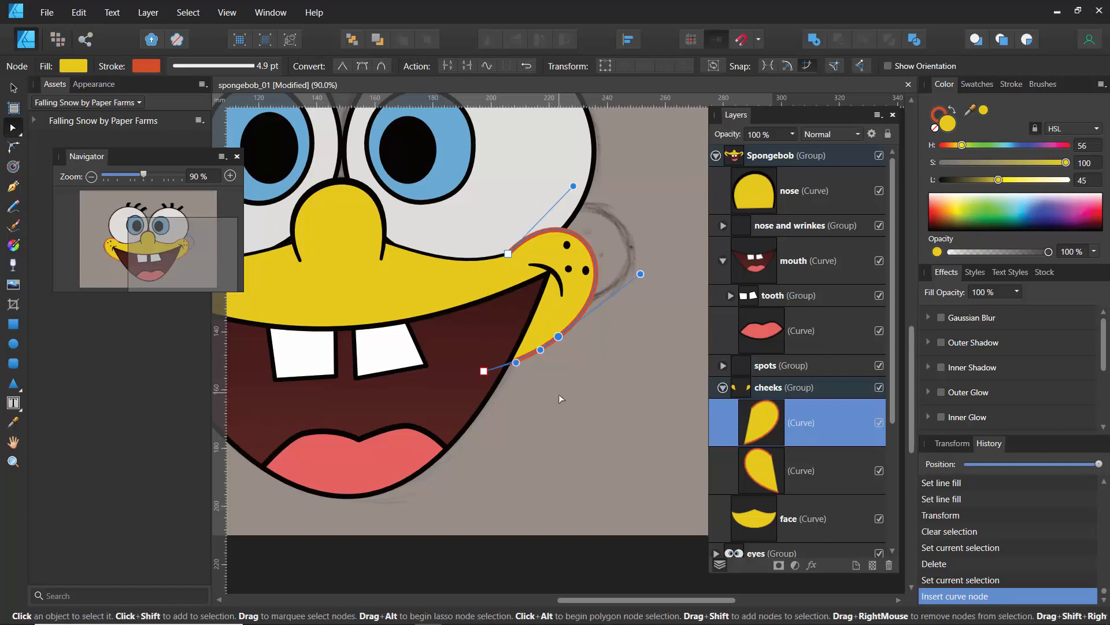
pyautogui.click(559, 394)
# Select the new node on the right cheek's lower outline and break the curve there
pyautogui.click(558, 336)
pyautogui.click(557, 337)
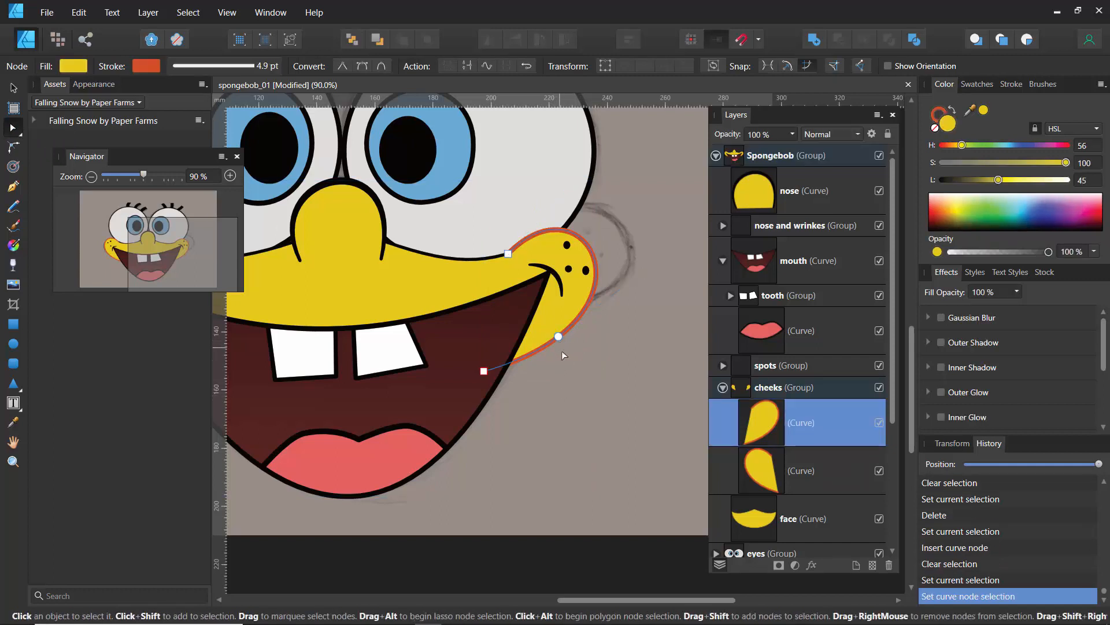
pyautogui.click(510, 395)
pyautogui.click(532, 240)
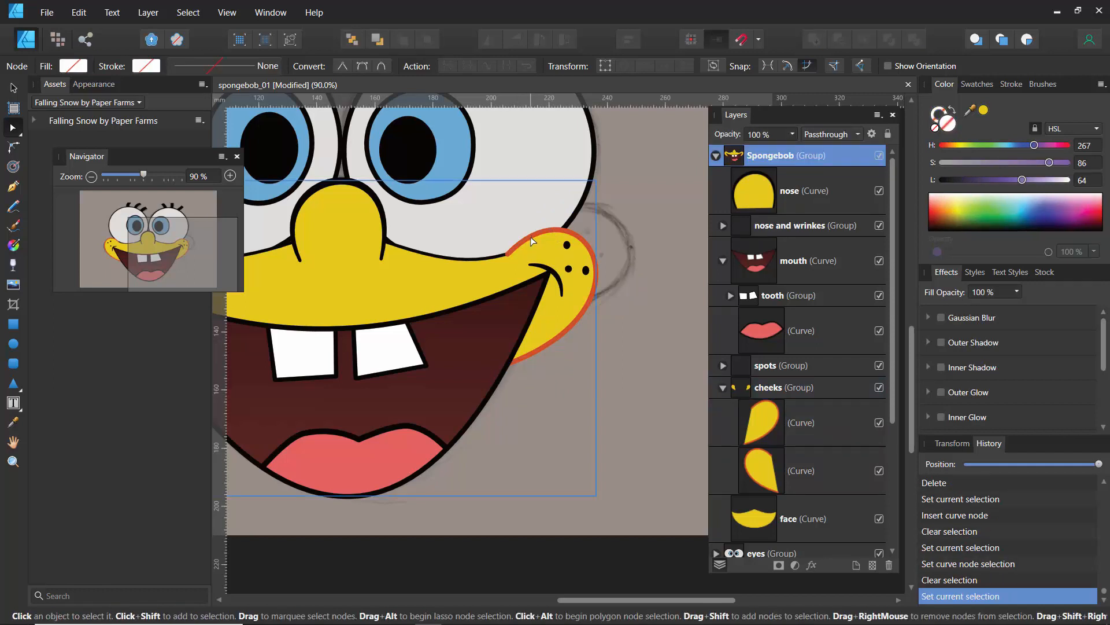
pyautogui.click(531, 240)
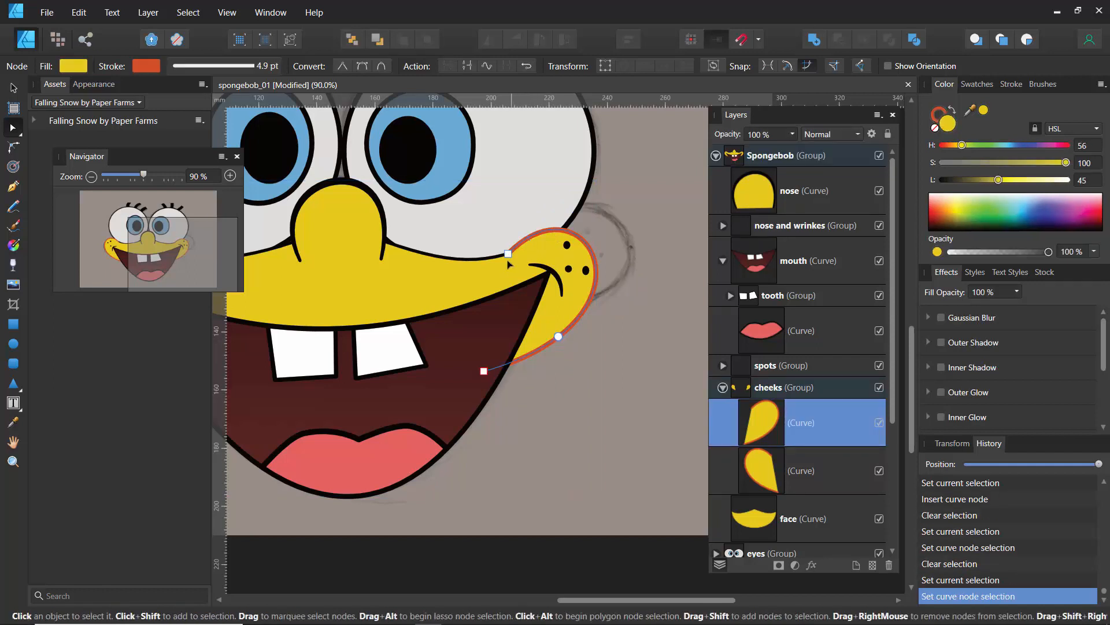
pyautogui.click(559, 336)
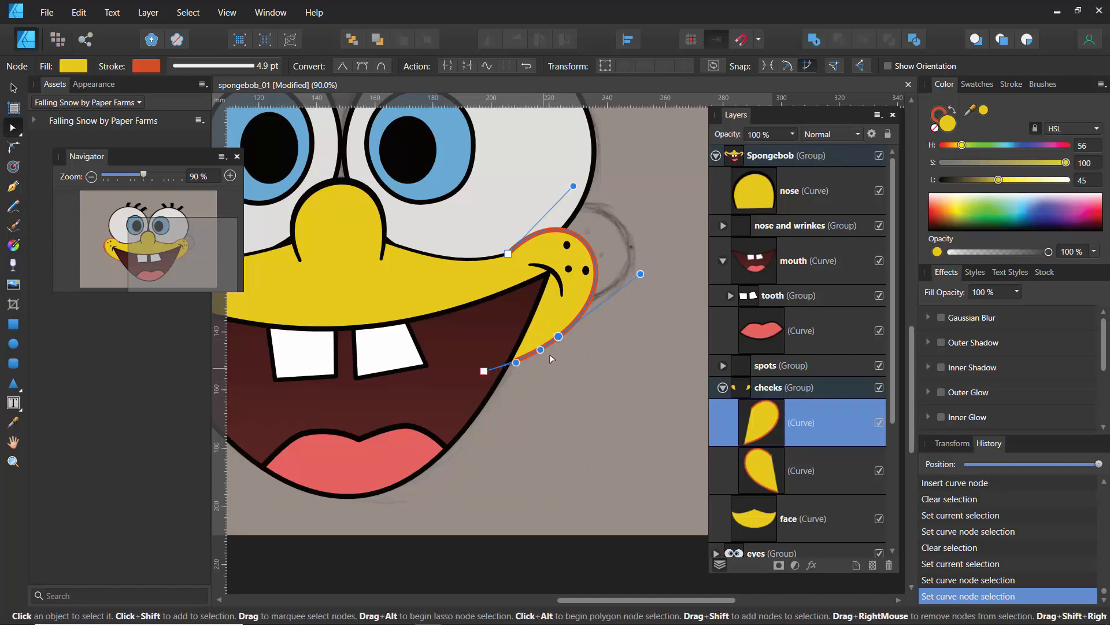
pyautogui.click(549, 356)
pyautogui.click(550, 341)
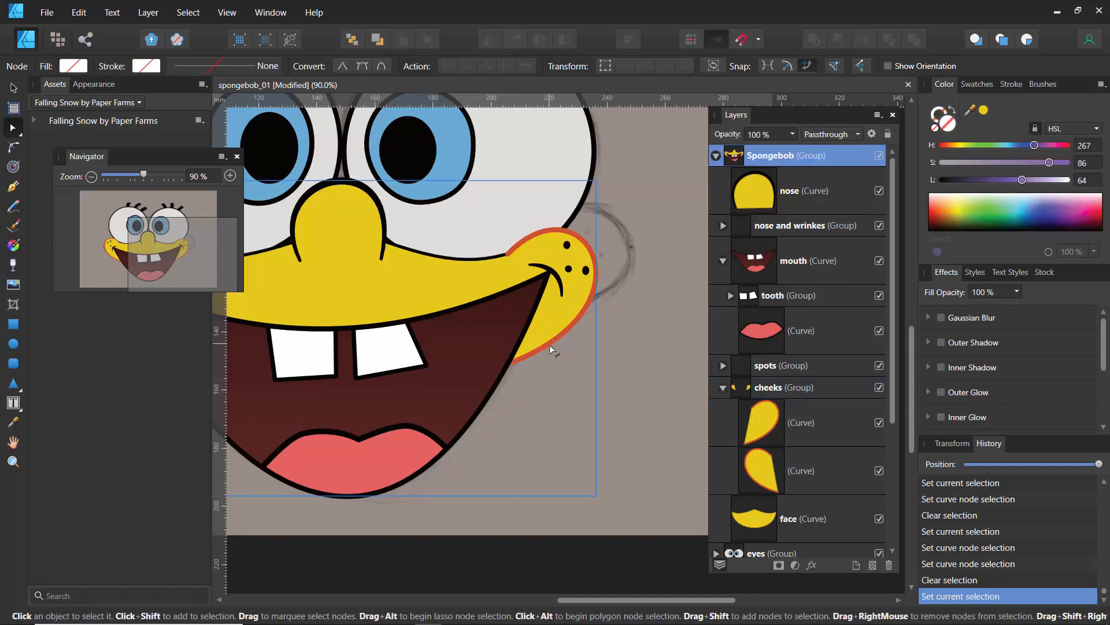
pyautogui.click(549, 344)
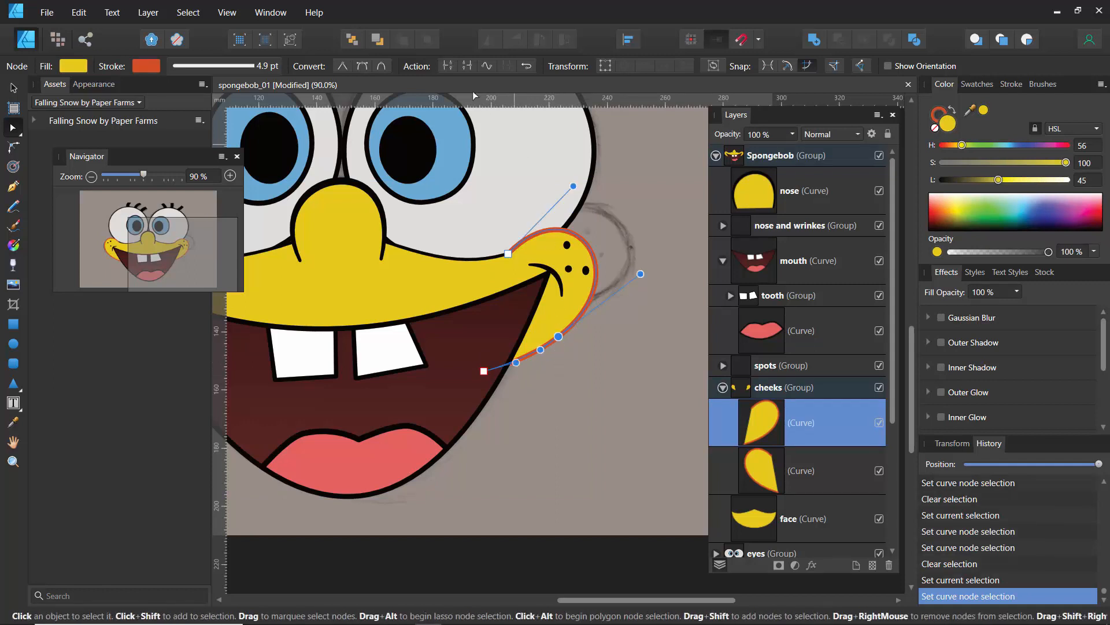
pyautogui.click(449, 68)
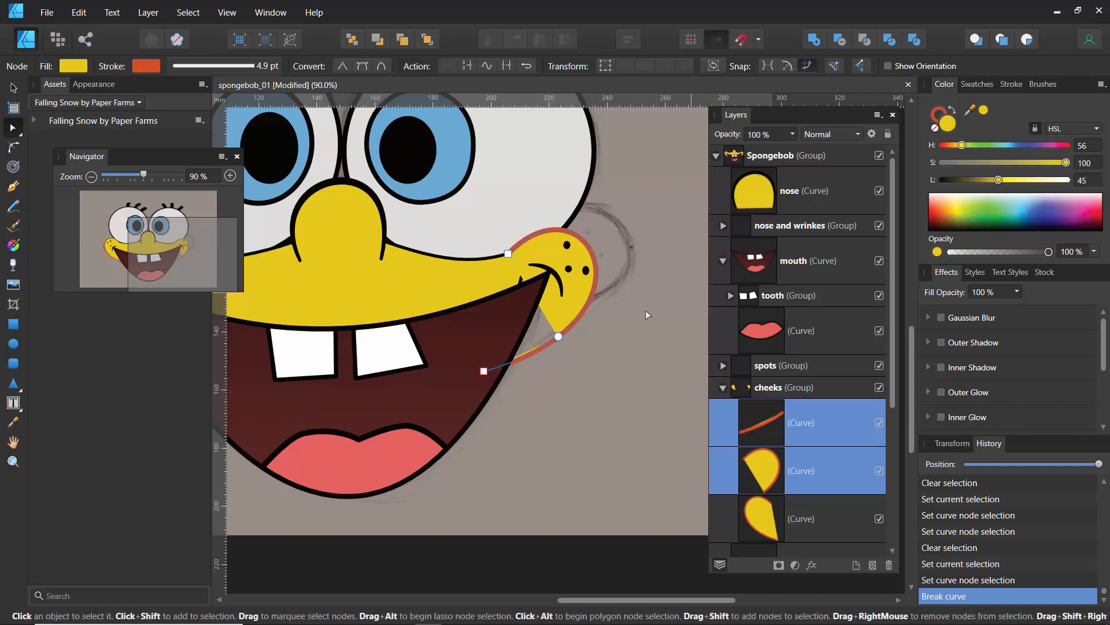
# Select the broken-off lower cheek segment, toggle its visibility off and on, and remove its fill
pyautogui.click(762, 438)
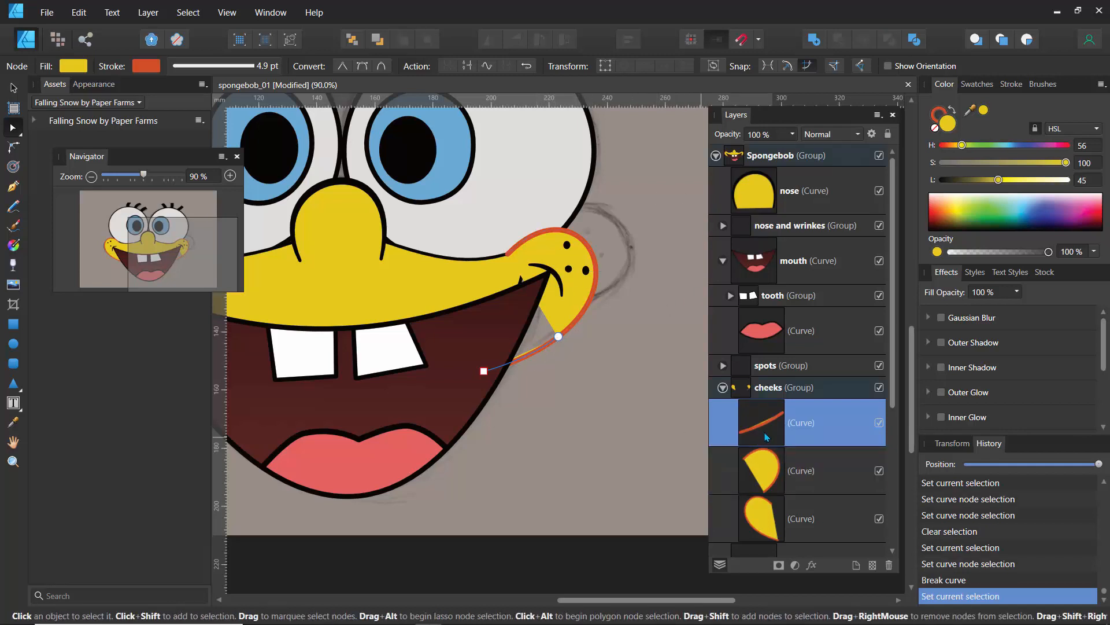
pyautogui.click(880, 427)
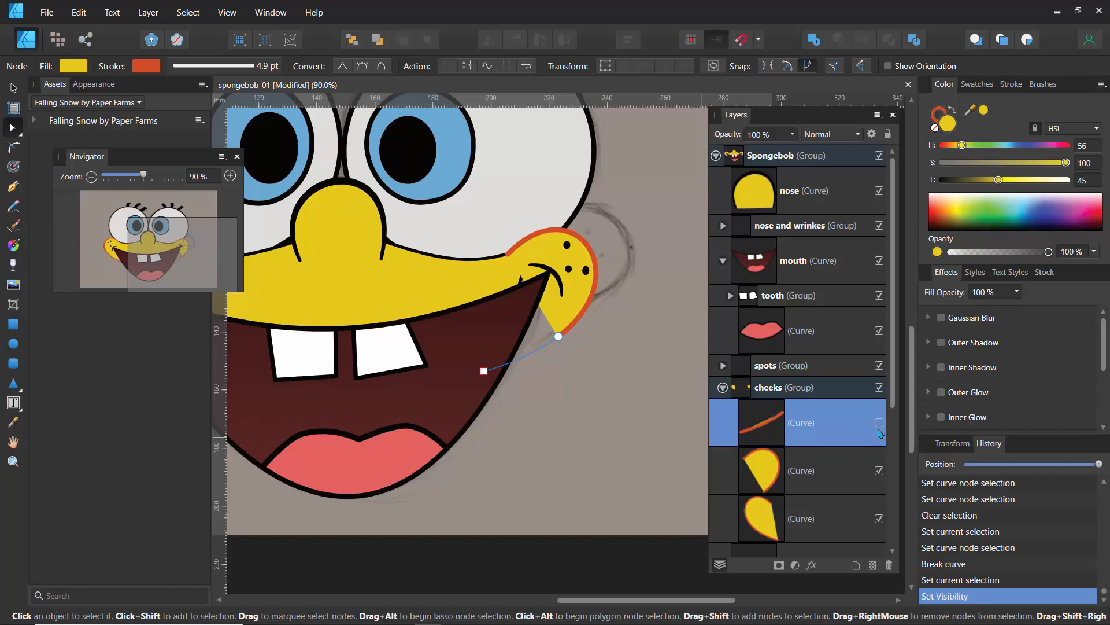
pyautogui.click(880, 434)
pyautogui.click(73, 67)
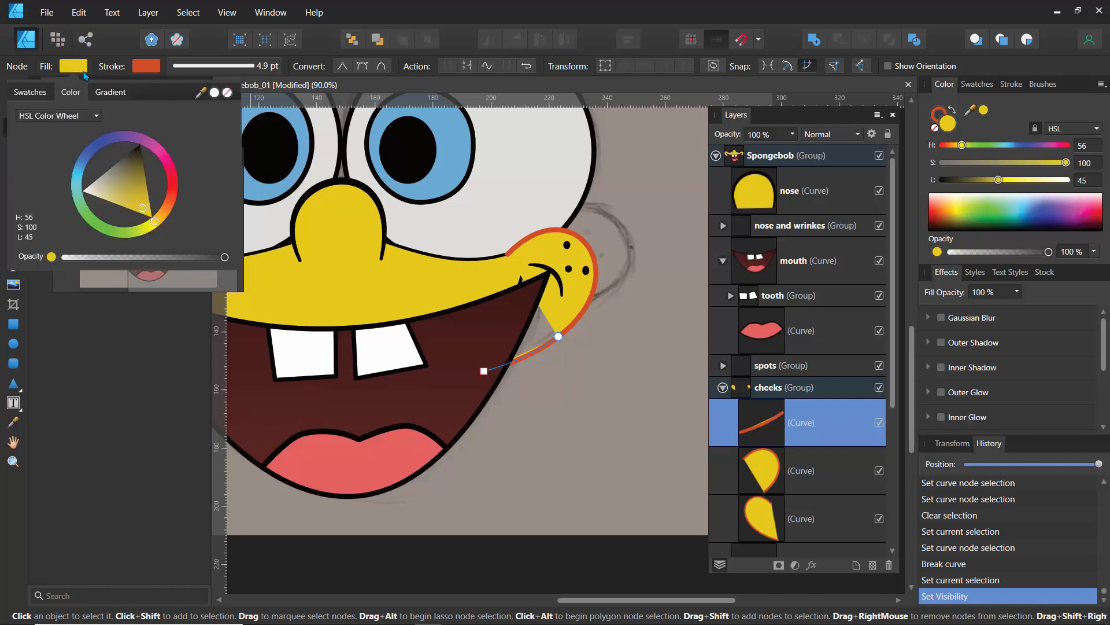
pyautogui.click(230, 93)
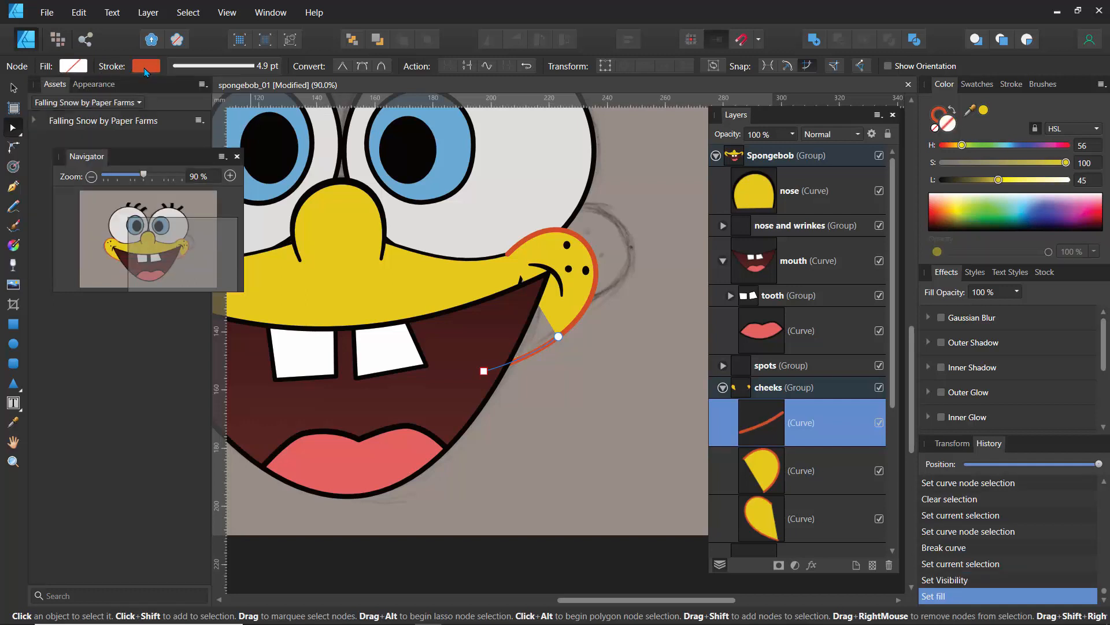
# Set the broken-off cheek segment's stroke to the recently used yellow and deselect it
pyautogui.click(144, 67)
pyautogui.click(144, 67)
pyautogui.click(146, 69)
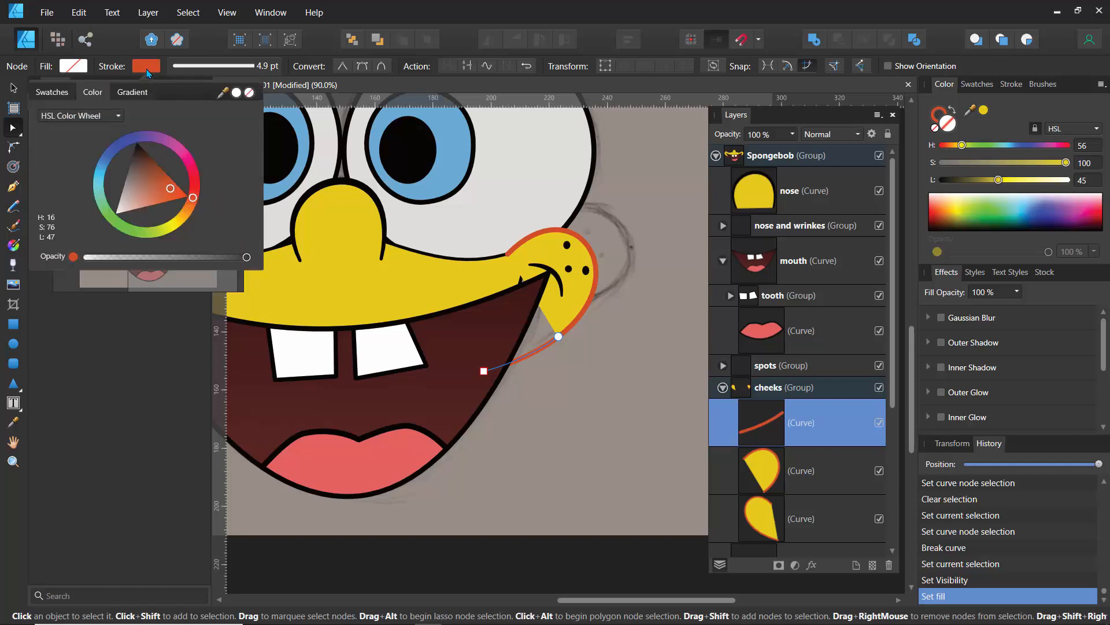
pyautogui.click(57, 93)
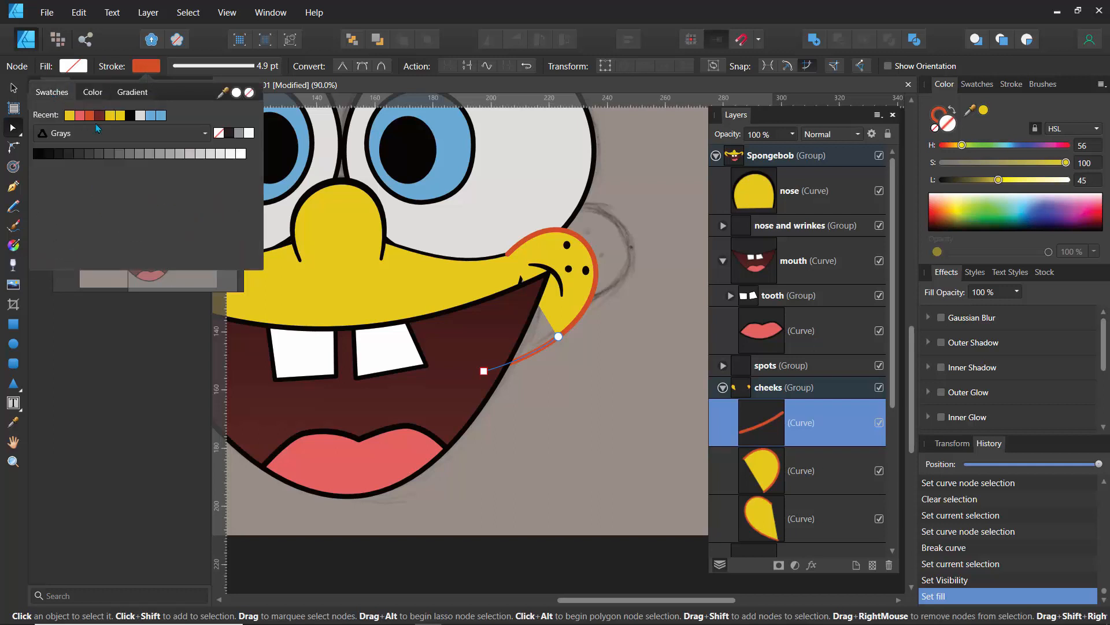
pyautogui.click(116, 116)
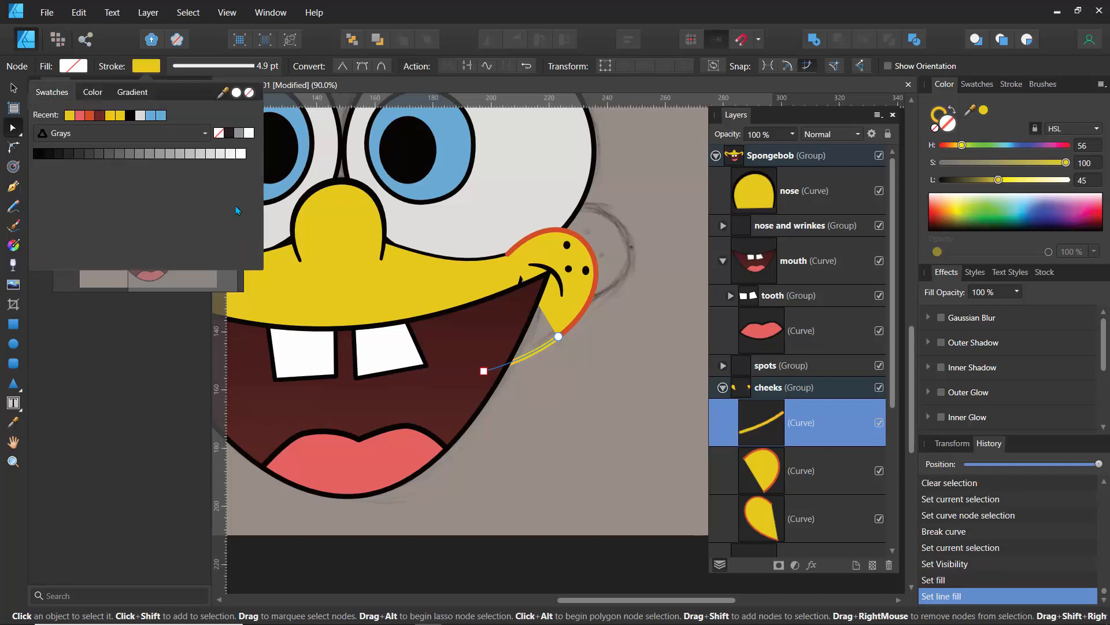
pyautogui.click(542, 401)
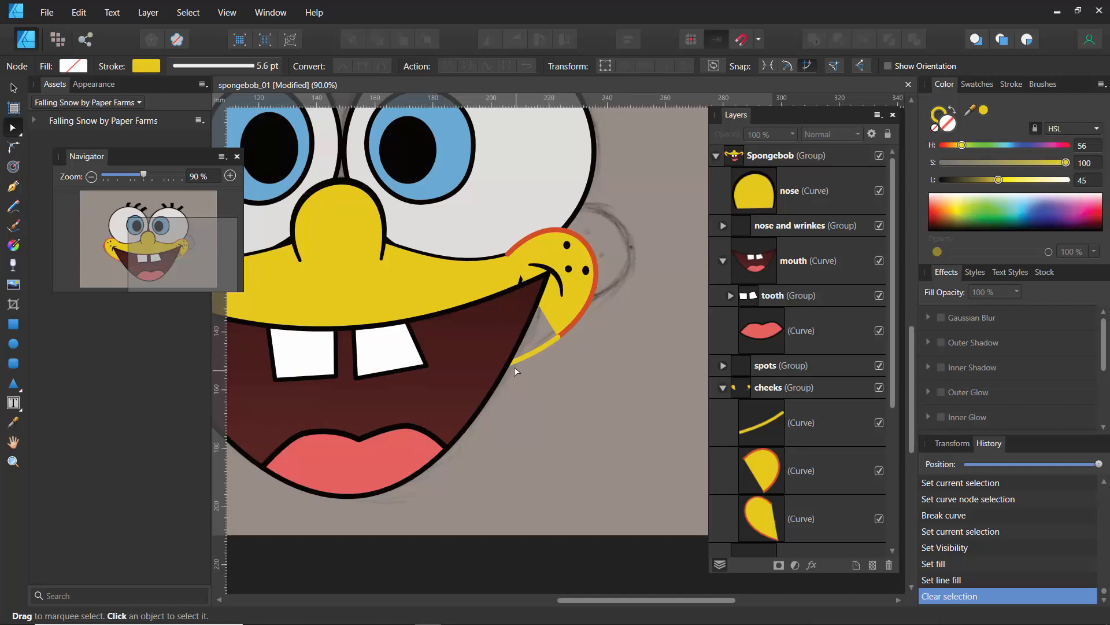
# Set up the Pen tool with no stroke and the recently used yellow as fill
pyautogui.press('p')
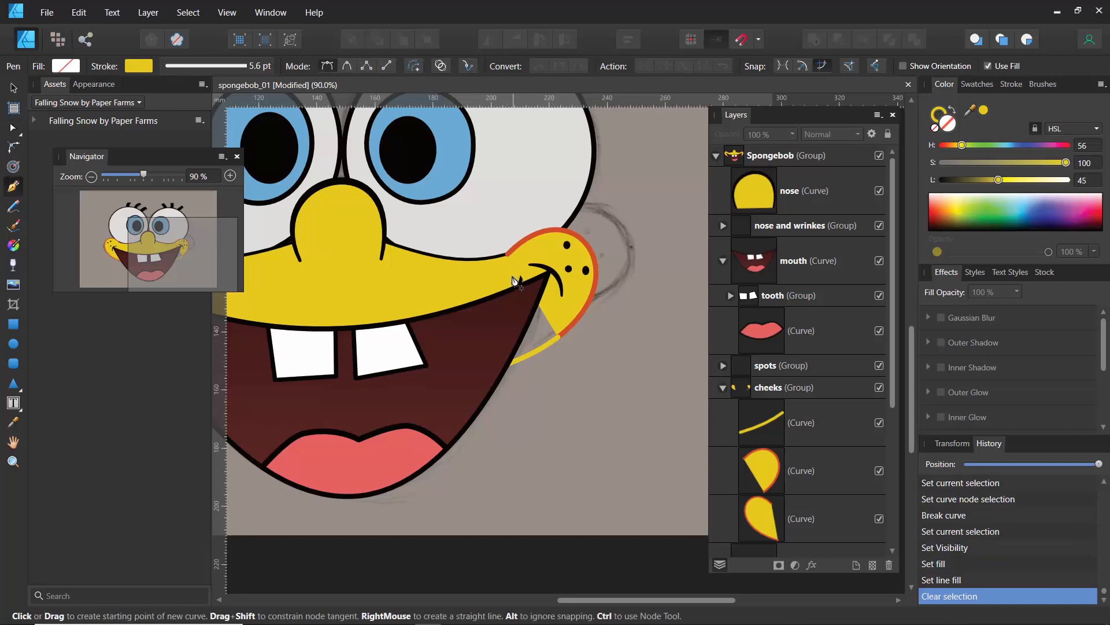
pyautogui.click(141, 69)
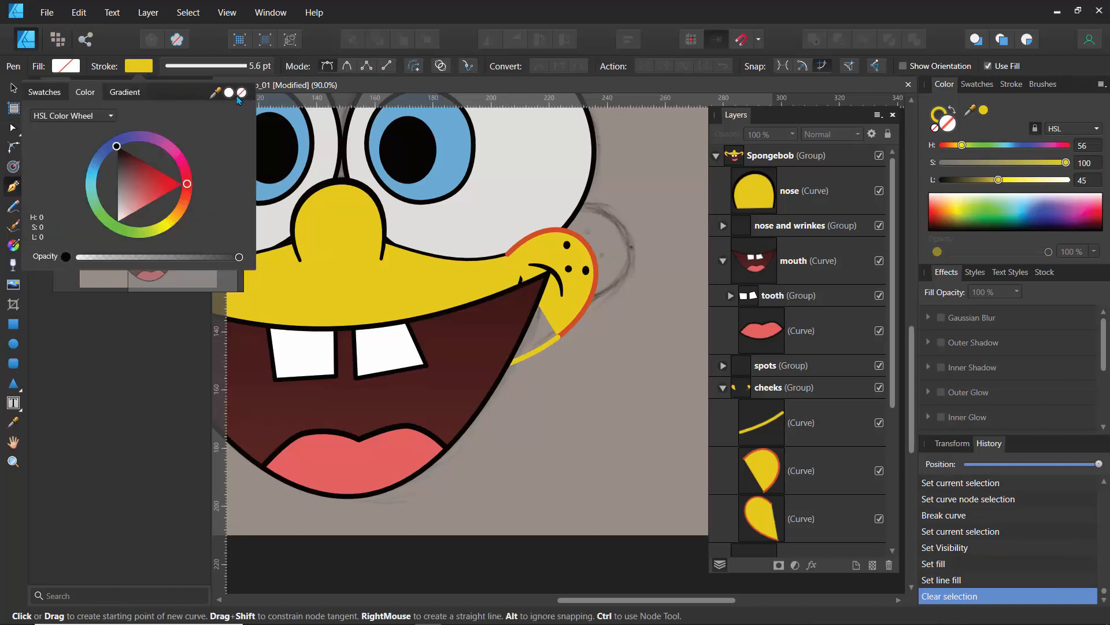
pyautogui.click(165, 88)
pyautogui.click(67, 67)
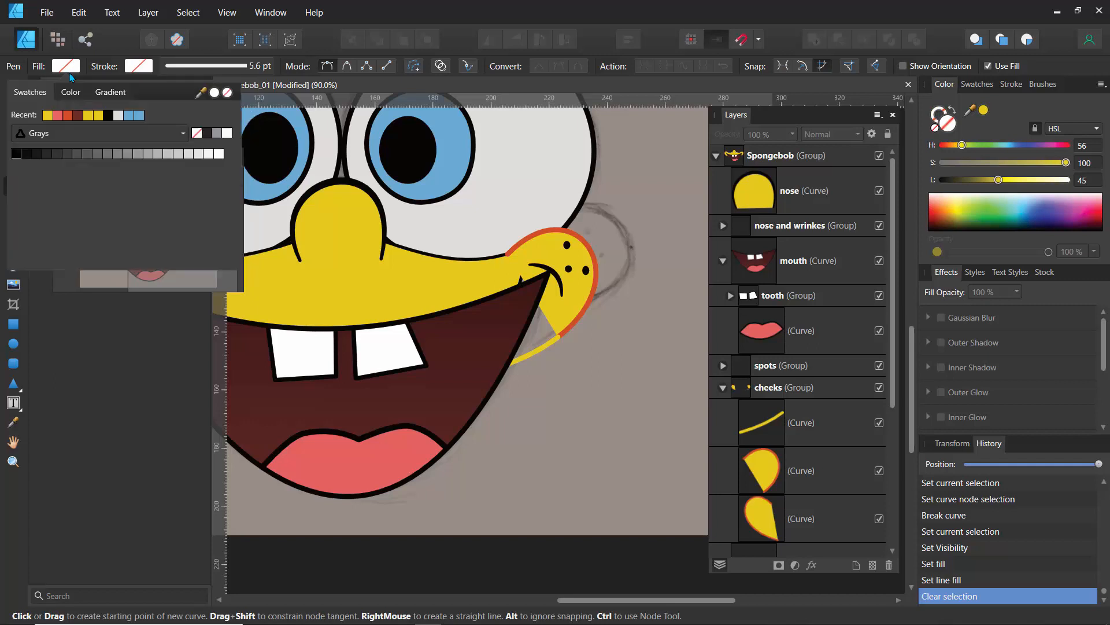
pyautogui.click(97, 116)
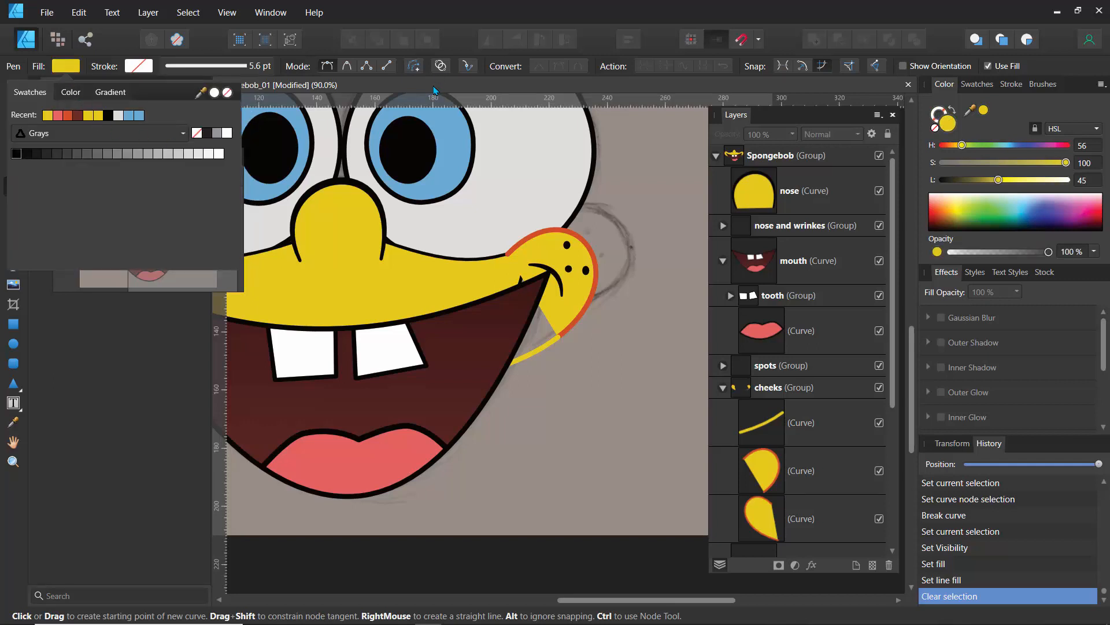
# Draw a closed four-point yellow patch over the gap between the mouth corner and the right cheek's lower outline
pyautogui.click(518, 268)
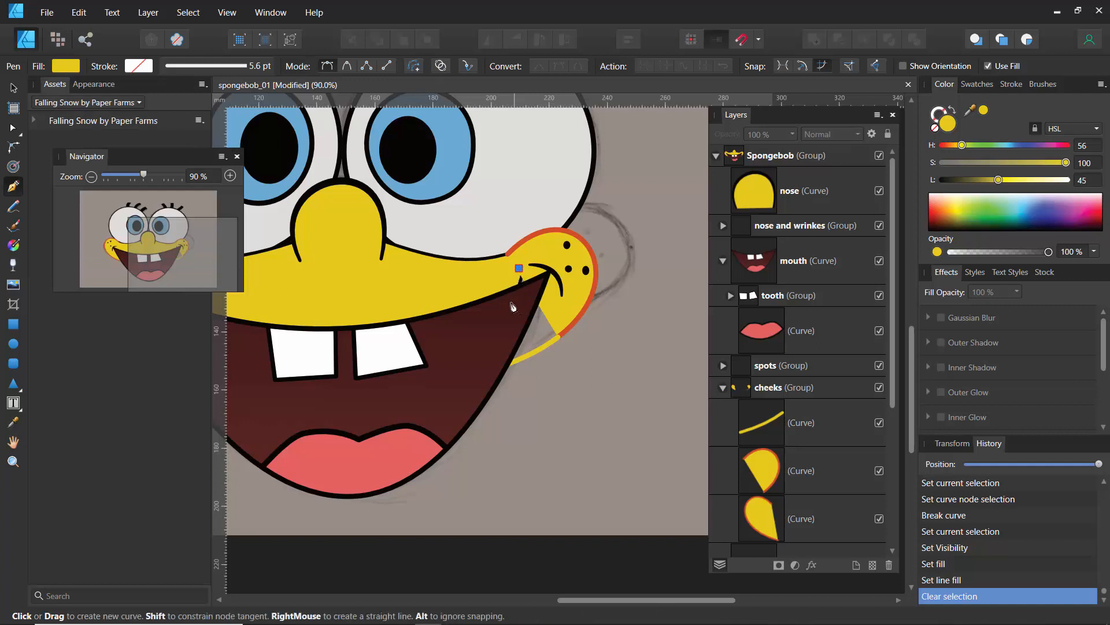
pyautogui.moveTo(501, 363); pyautogui.dragTo(550, 346)
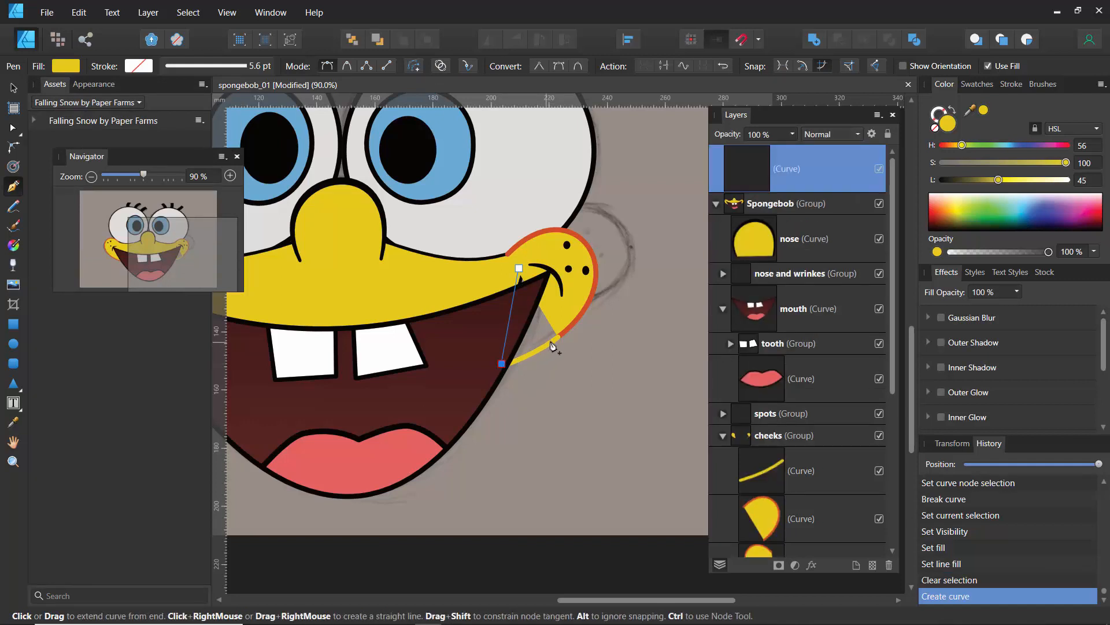
pyautogui.click(559, 337)
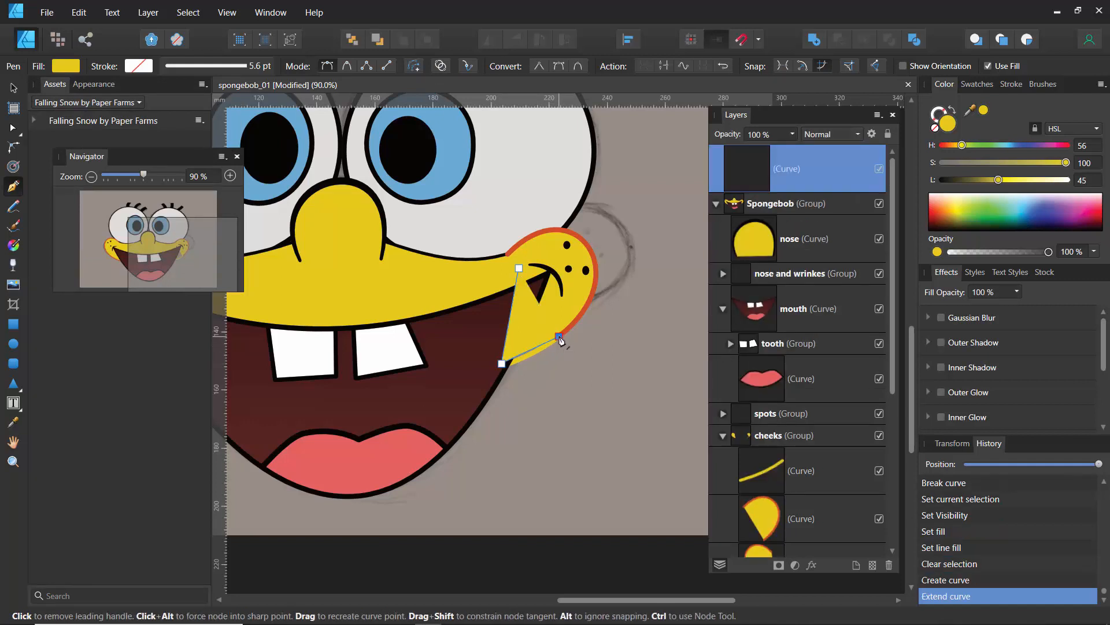
pyautogui.click(560, 312)
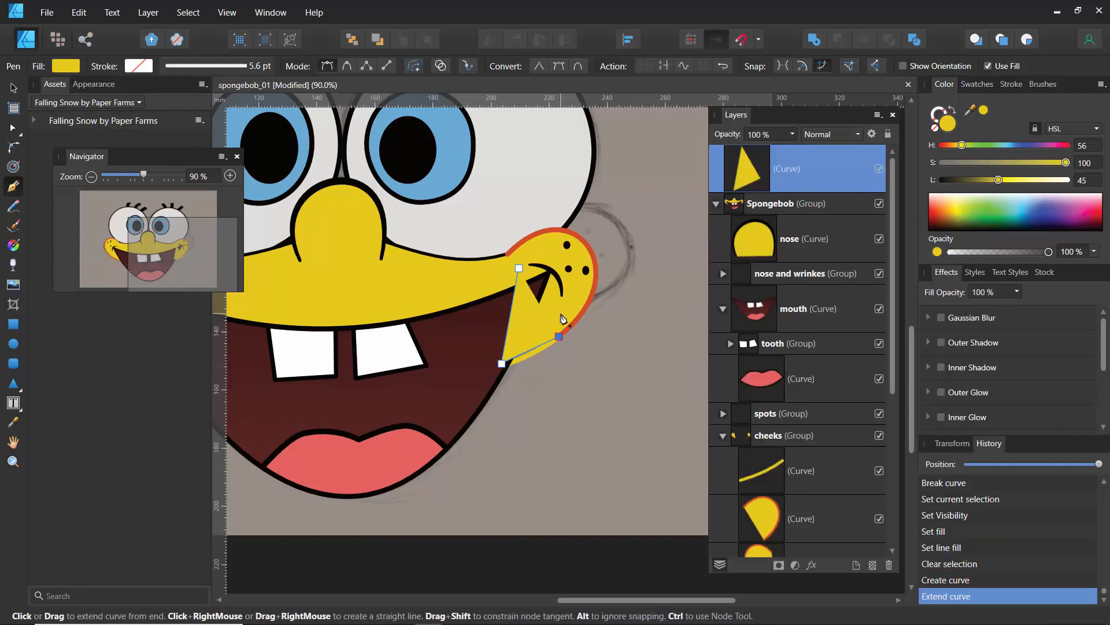
pyautogui.click(520, 268)
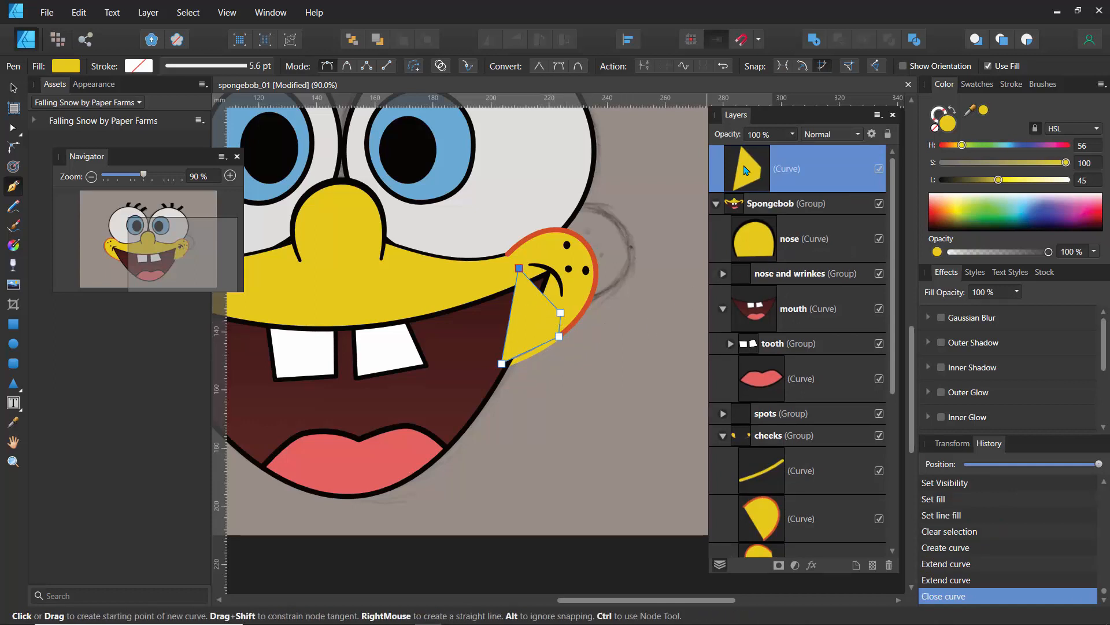
# Move the yellow patch into the cheeks group directly below the yellow line segment, and select it with the Node tool
pyautogui.moveTo(746, 171); pyautogui.dragTo(752, 495)
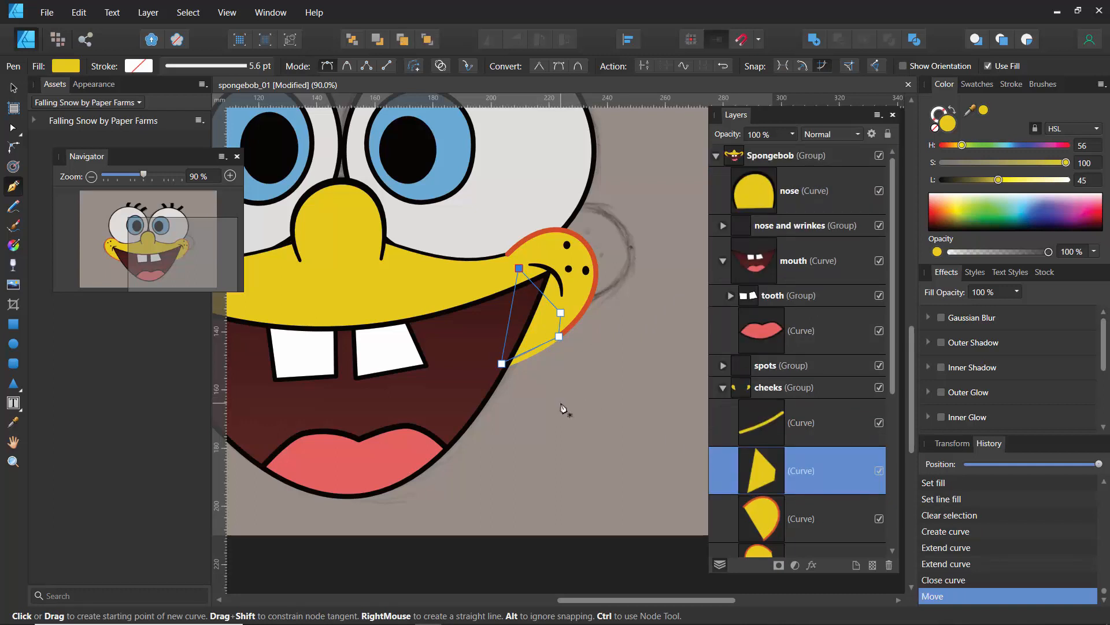
pyautogui.click(13, 127)
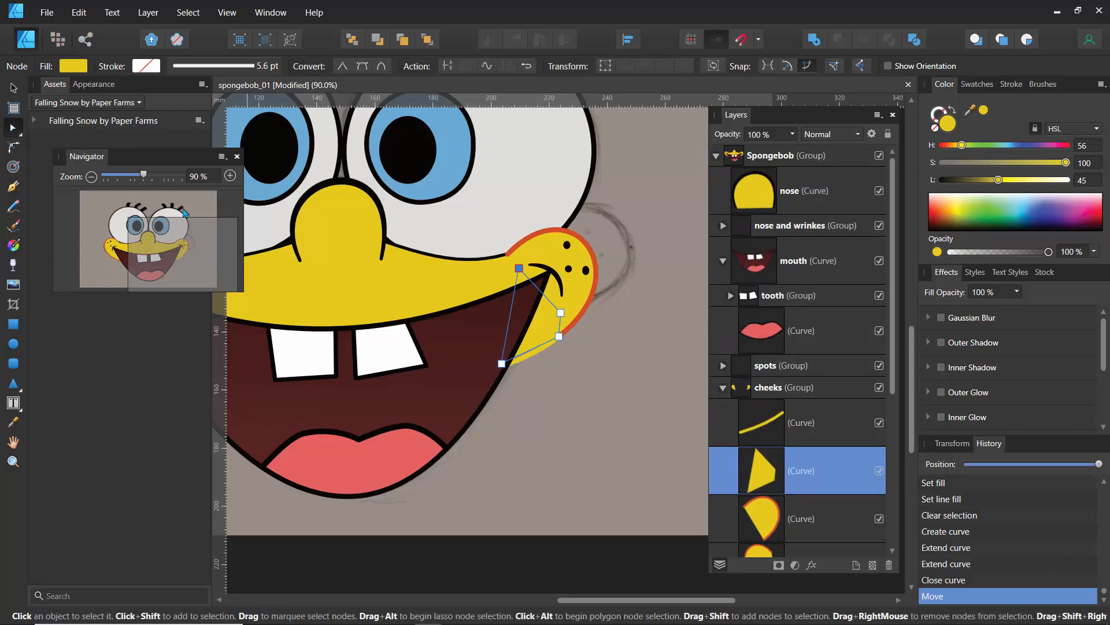
pyautogui.click(581, 431)
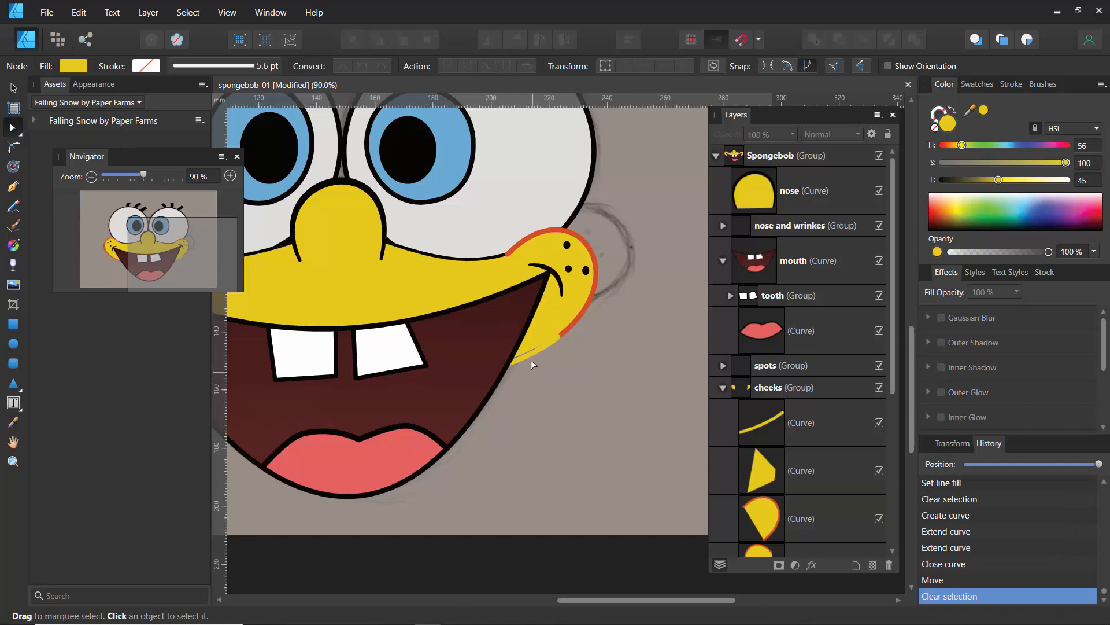
pyautogui.click(754, 476)
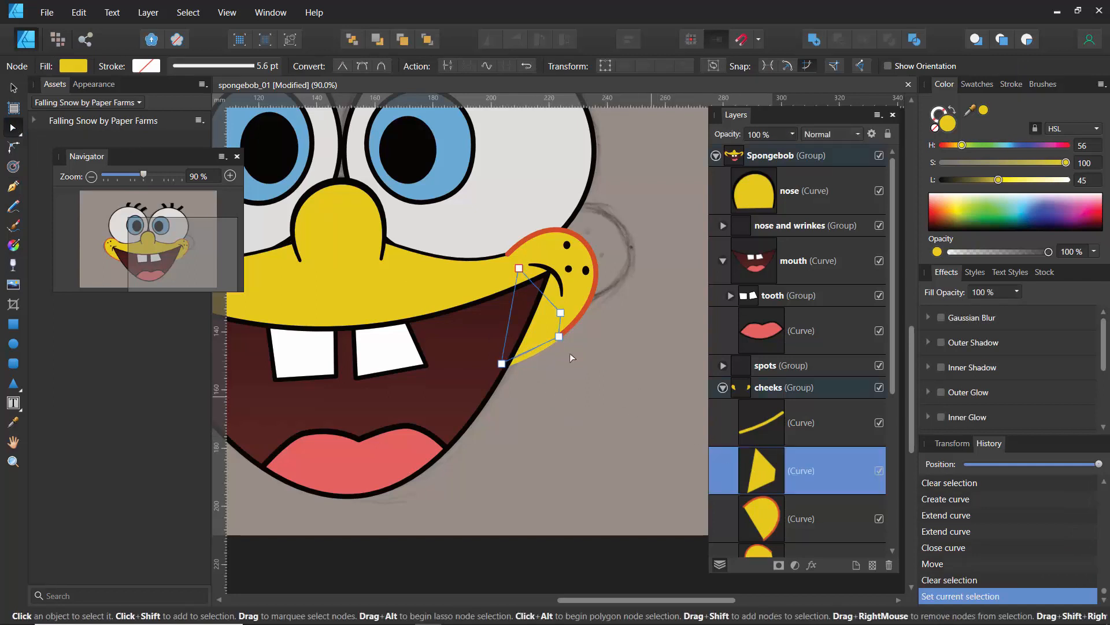
# Bend the yellow patch's lower edge slightly outward to follow the cheek's lower outline, and deselect it
pyautogui.moveTo(529, 351); pyautogui.dragTo(529, 357)
pyautogui.click(535, 377)
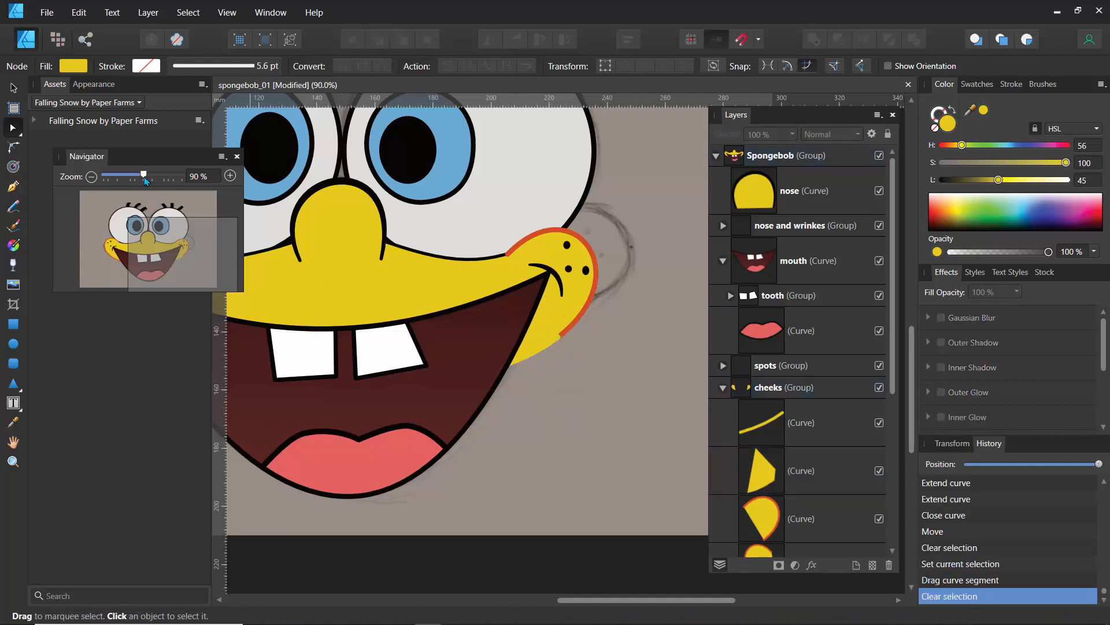
pyautogui.moveTo(144, 179); pyautogui.dragTo(118, 186)
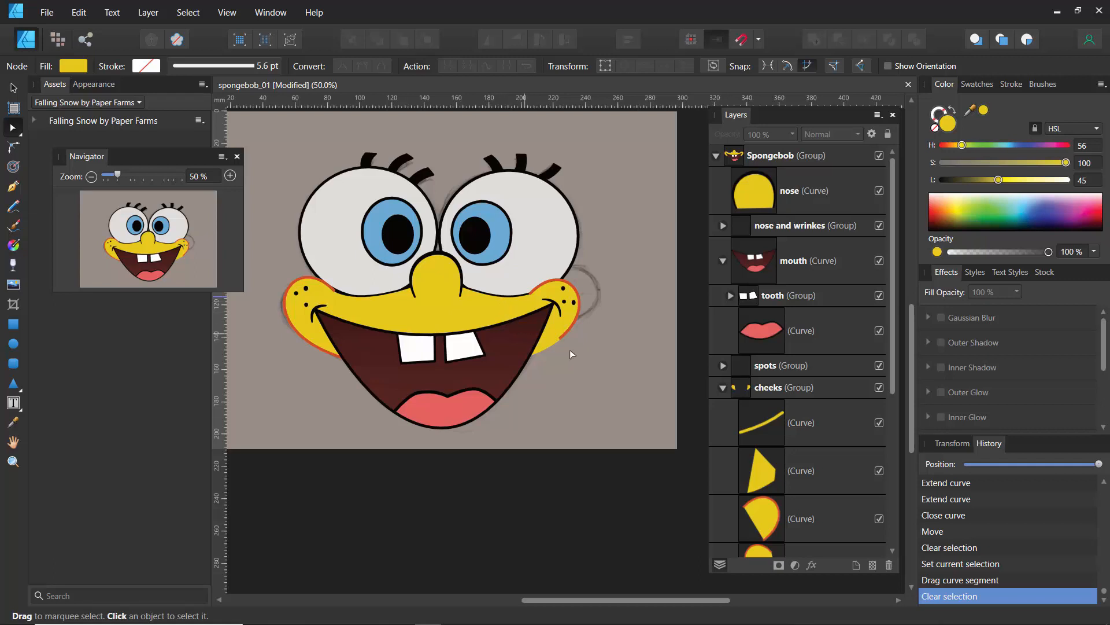
# Hide the original left cheek curve in the cheeks group
pyautogui.click(770, 438)
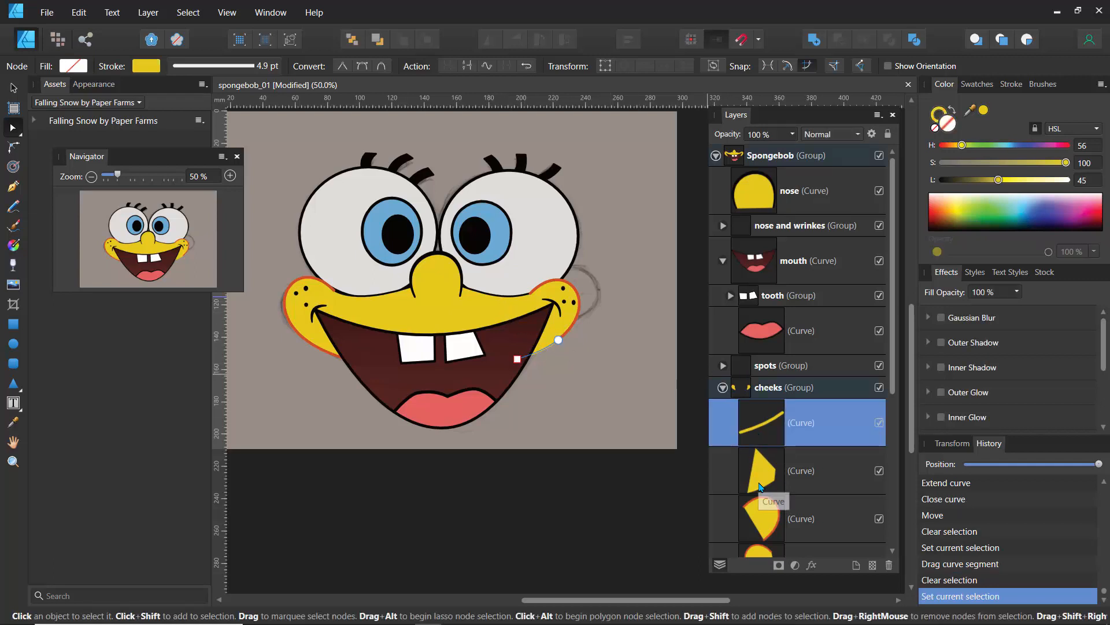
pyautogui.click(758, 461)
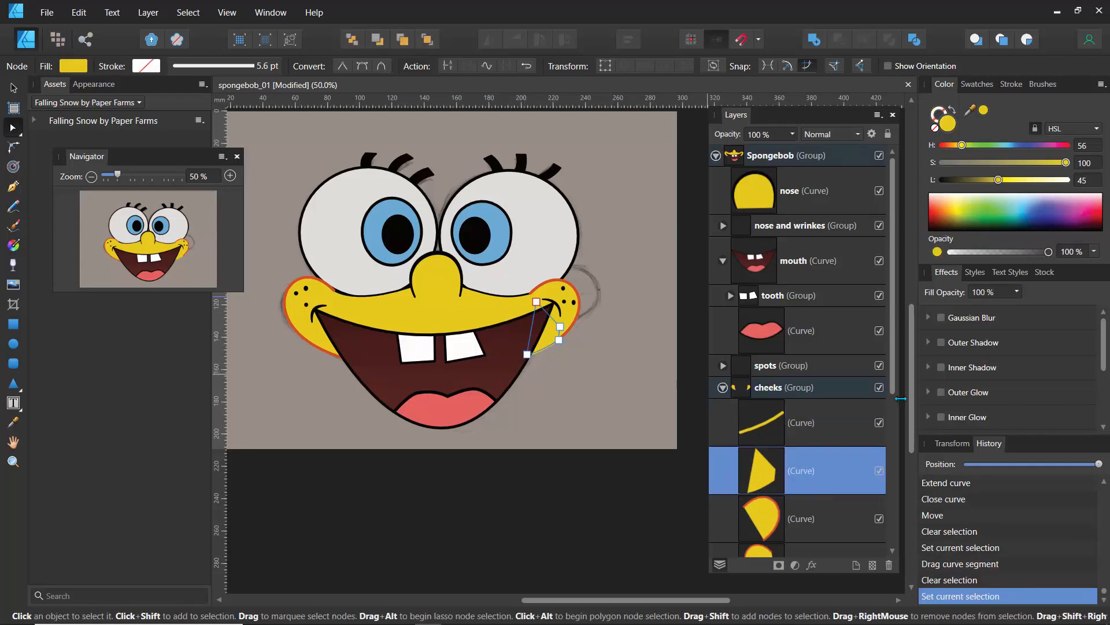
pyautogui.moveTo(896, 378); pyautogui.dragTo(888, 443)
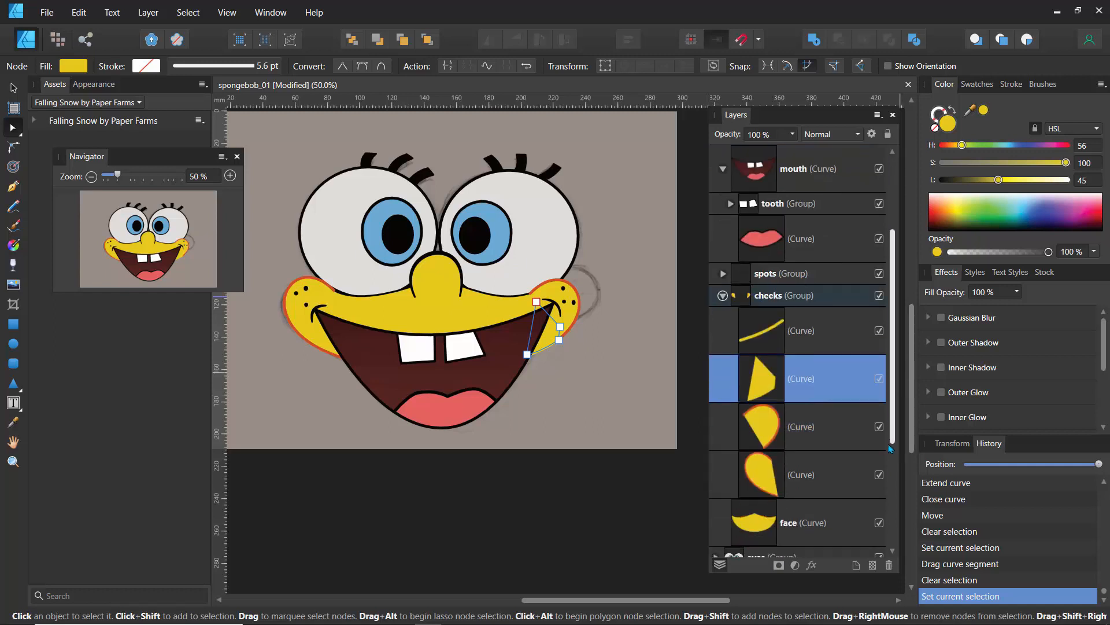
pyautogui.click(761, 479)
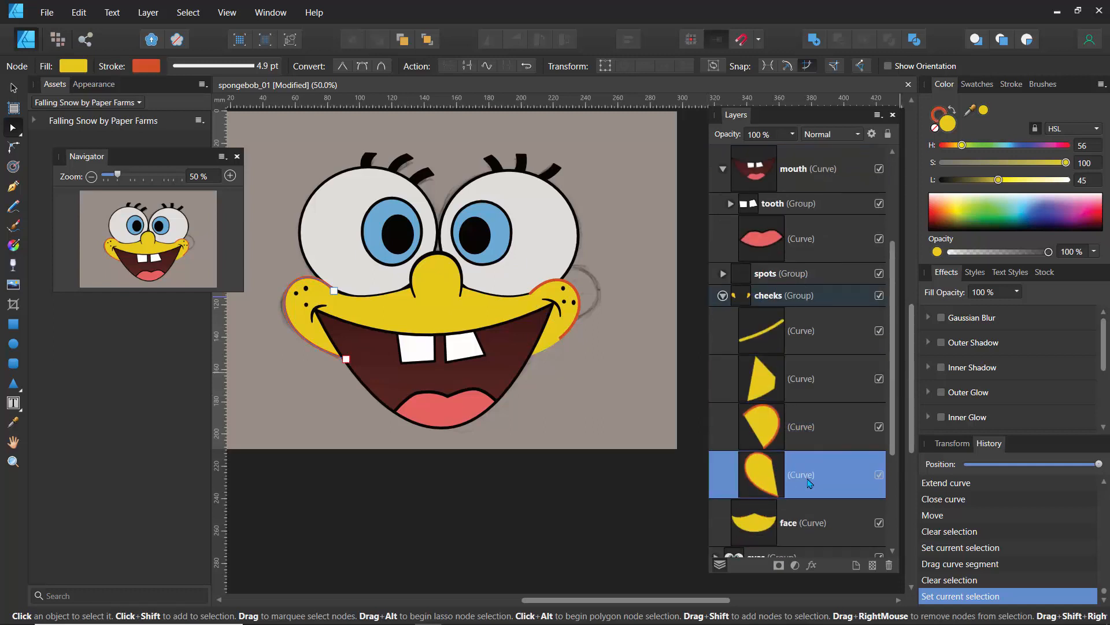
pyautogui.click(879, 474)
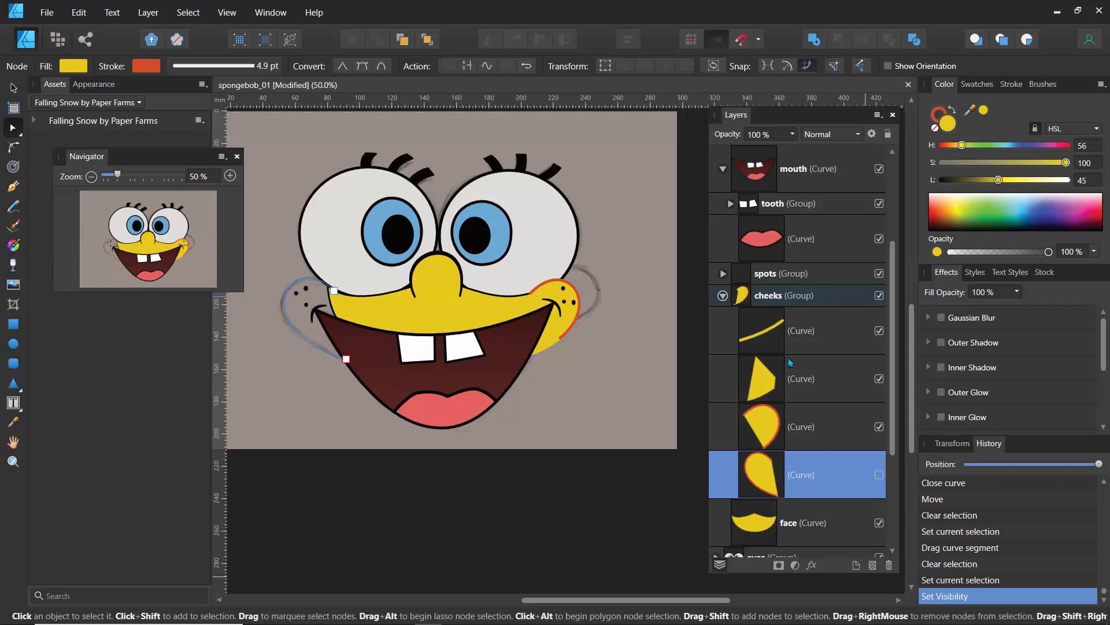
# Group the yellow line segment, the yellow patch and the right cheek curve, and name the group right_cheeks
pyautogui.moveTo(765, 335); pyautogui.dragTo(796, 596)
pyautogui.hotkey('ctrl', 'g')
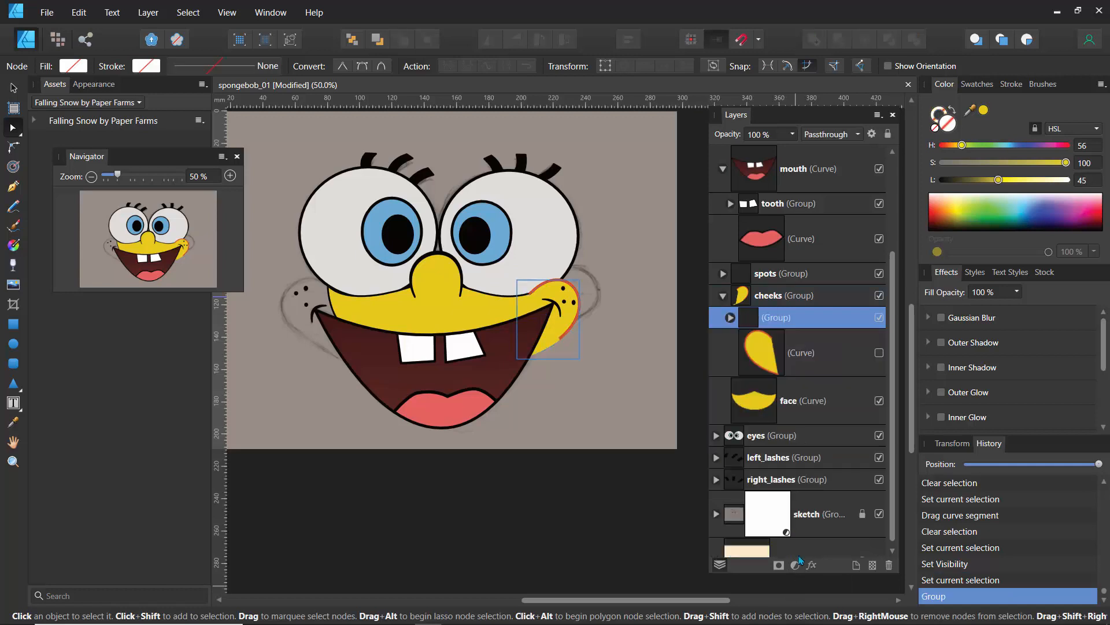
pyautogui.doubleClick(781, 319)
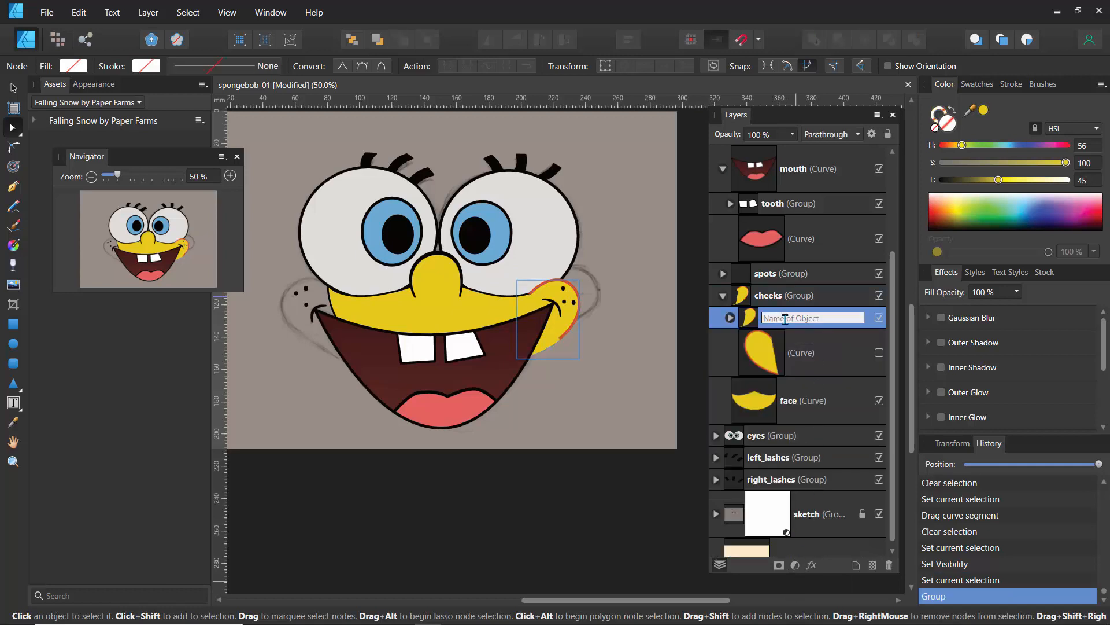
pyautogui.write('right_cheeks')
pyautogui.press('Return')
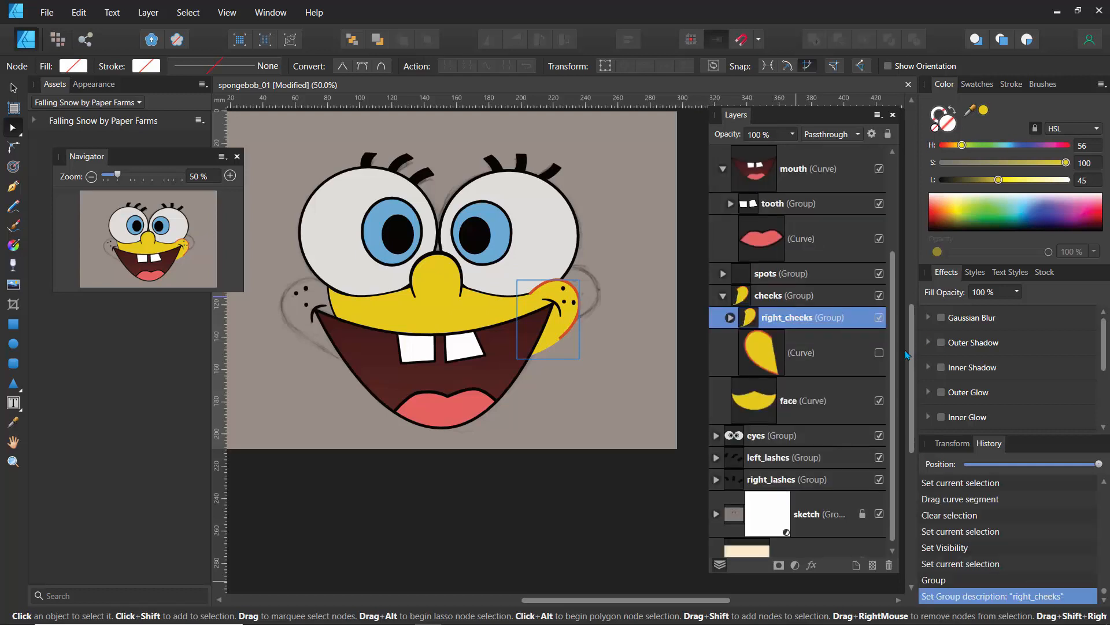
# Duplicate the right_cheeks group and rename the lower copy left_cheeks
pyautogui.hotkey('ctrl', 'j')
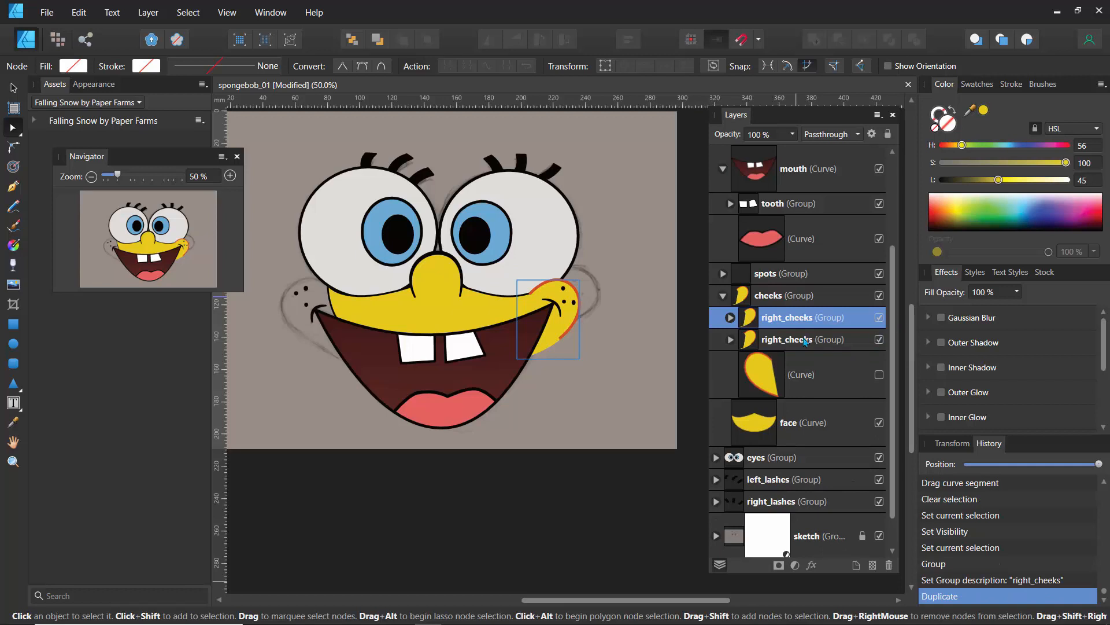
pyautogui.doubleClick(779, 340)
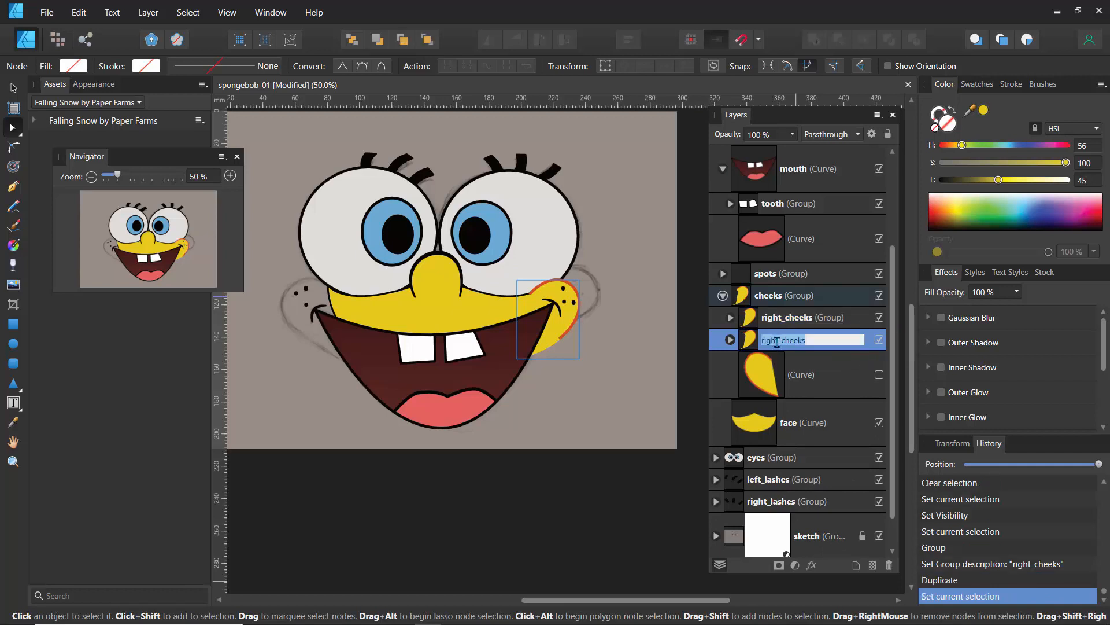
pyautogui.moveTo(777, 341); pyautogui.dragTo(763, 340)
pyautogui.write('left')
pyautogui.press('Return')
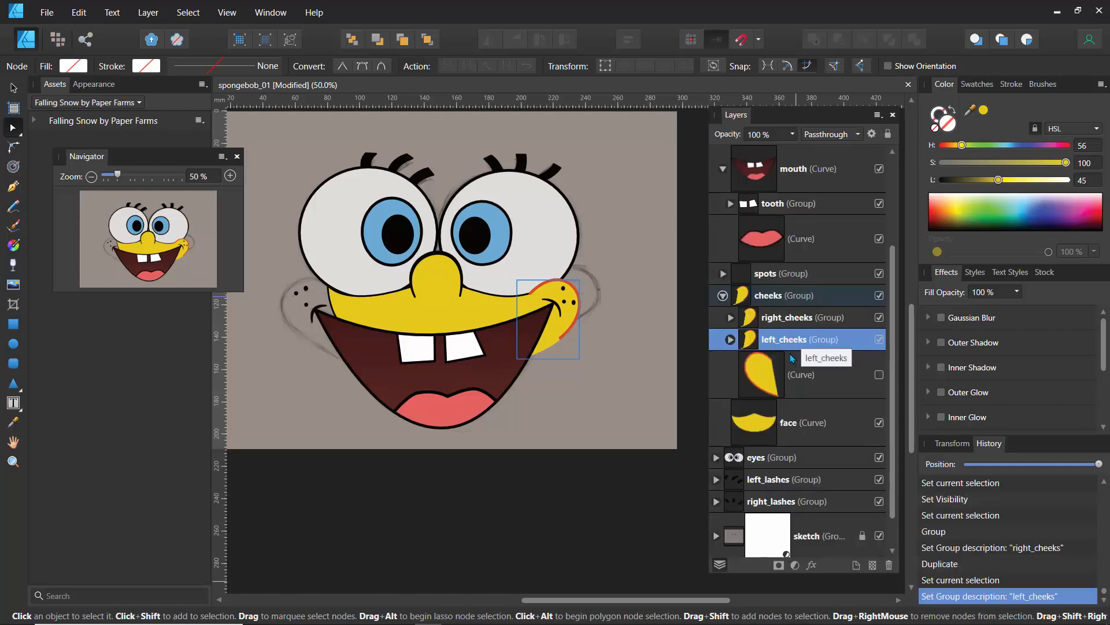
# Flip the left_cheeks group horizontally, place it at the left mouth corner against the face edge, and deselect it
pyautogui.click(16, 88)
pyautogui.click(489, 41)
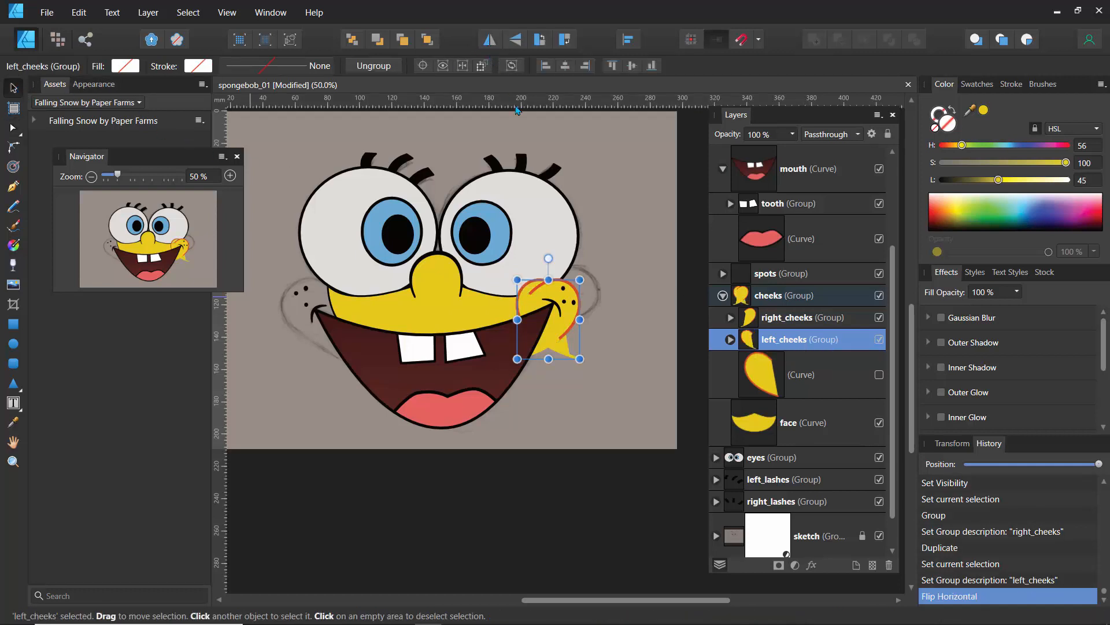
pyautogui.moveTo(538, 309); pyautogui.dragTo(306, 298)
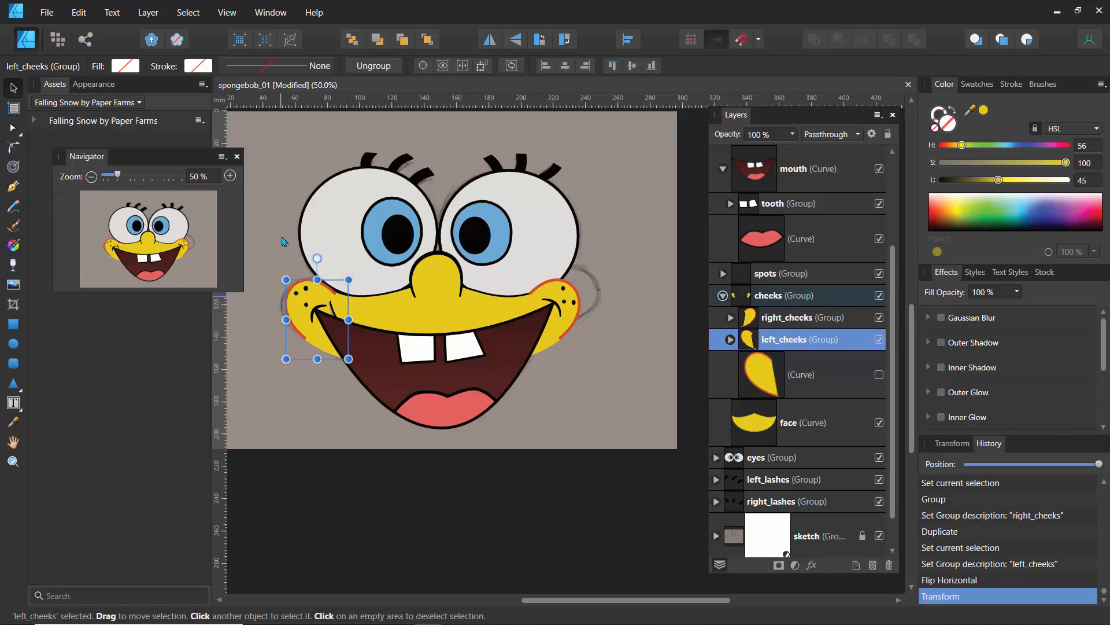
pyautogui.moveTo(316, 305); pyautogui.dragTo(323, 301)
pyautogui.click(322, 407)
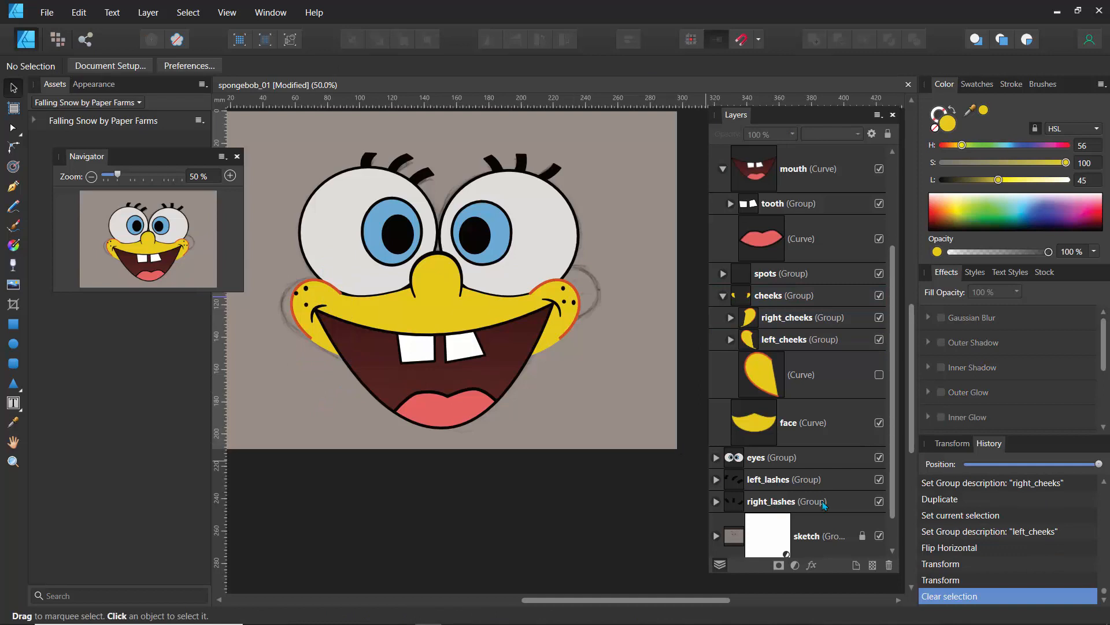
# Hide the sketch group so only the artwork shows over the bg rectangle
pyautogui.scroll(-1, 881, 544)
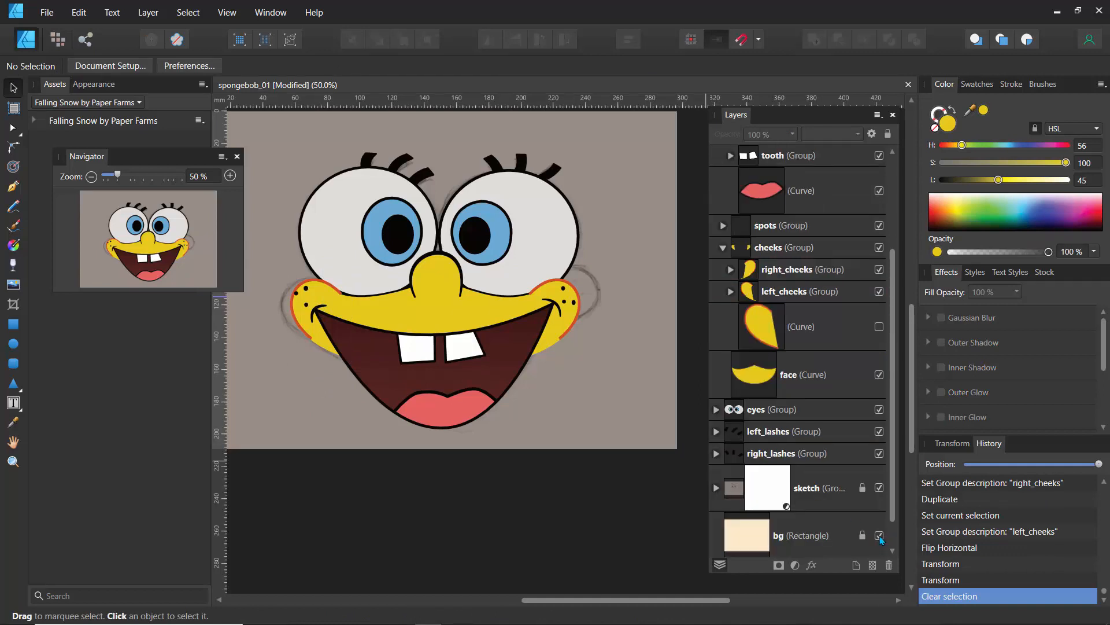
pyautogui.click(879, 488)
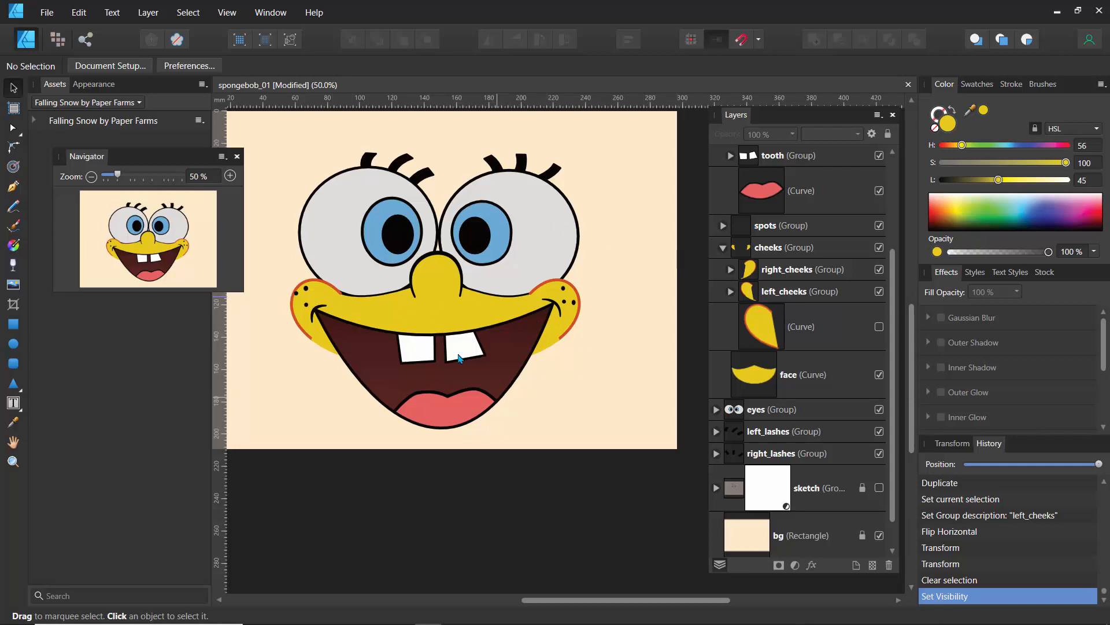
# Fill the spots group with the recently used orange-red, lighten it to HSL 16, 70, 56, and collapse the cheeks group
pyautogui.moveTo(118, 175); pyautogui.dragTo(153, 185)
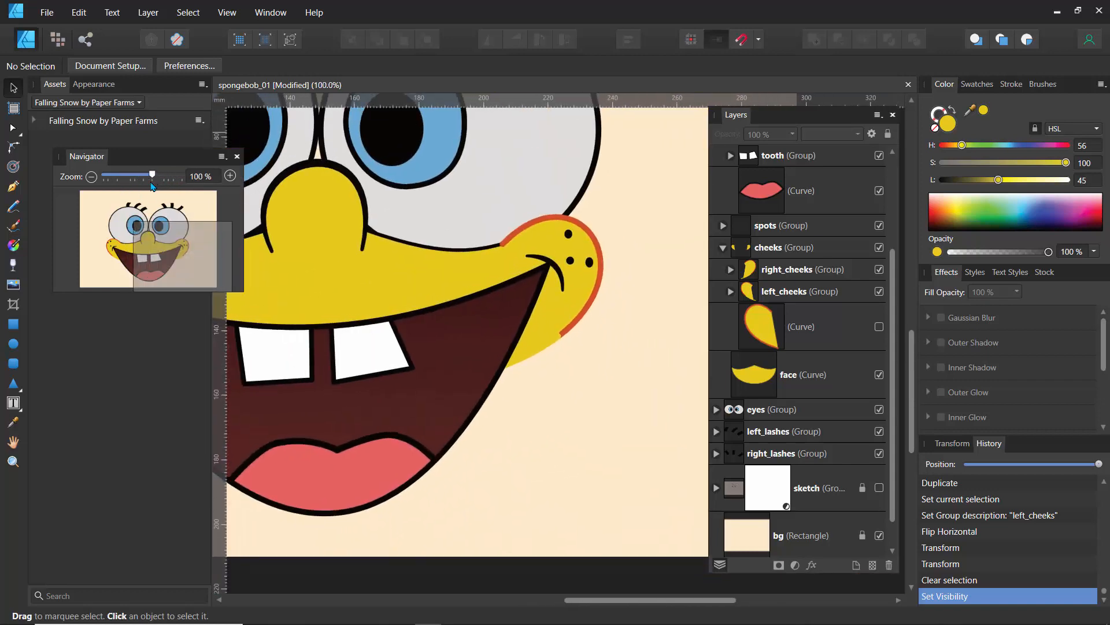
pyautogui.click(739, 232)
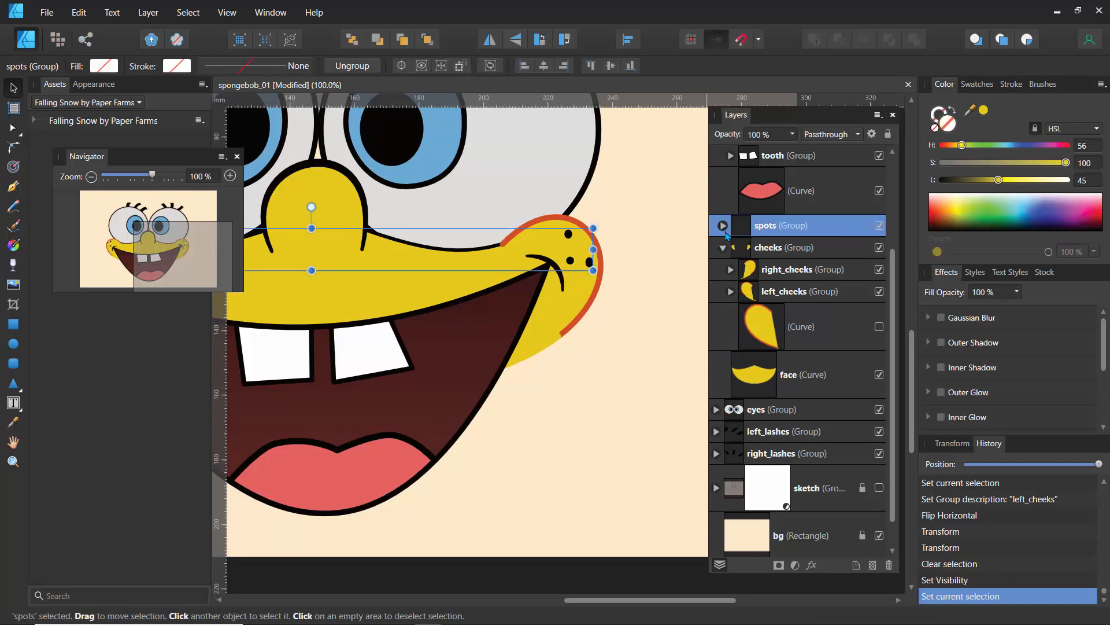
pyautogui.click(102, 67)
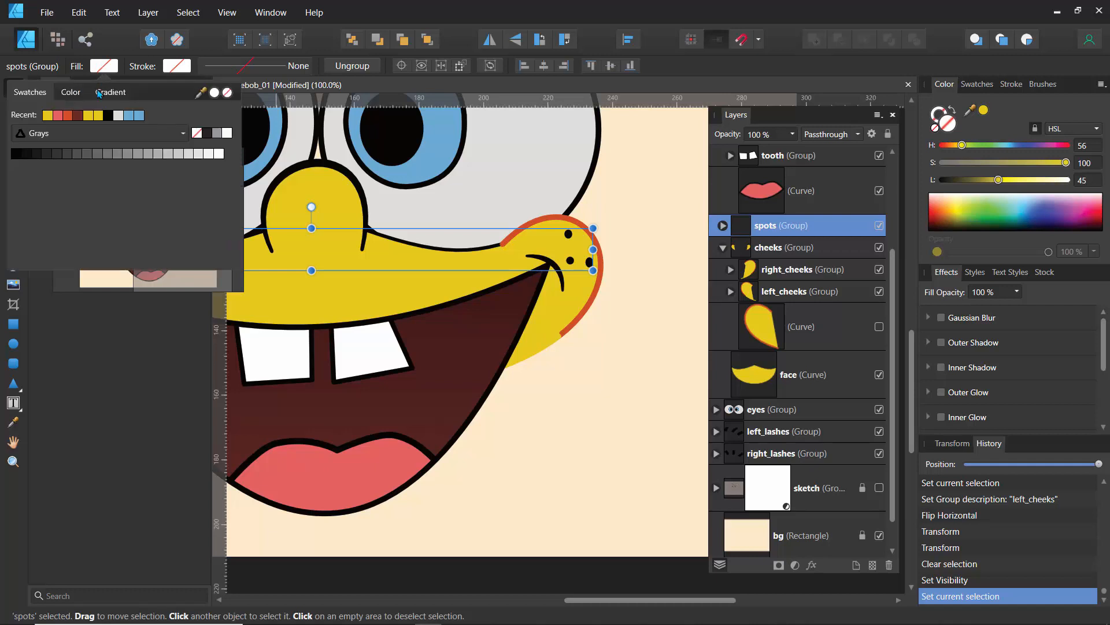
pyautogui.click(68, 115)
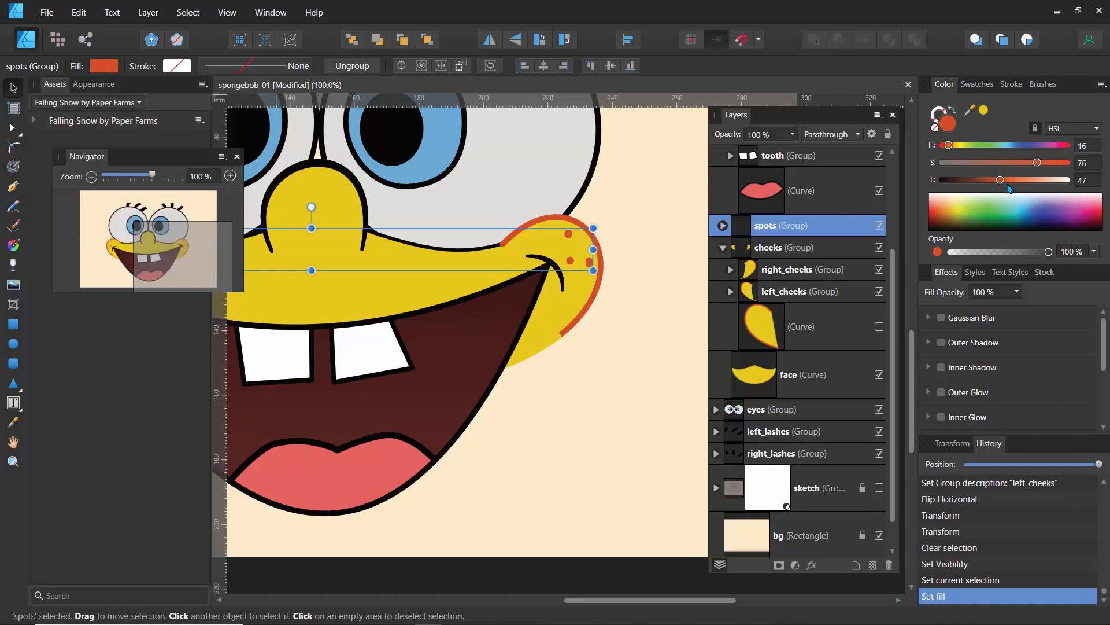
pyautogui.moveTo(1009, 188); pyautogui.dragTo(1035, 174)
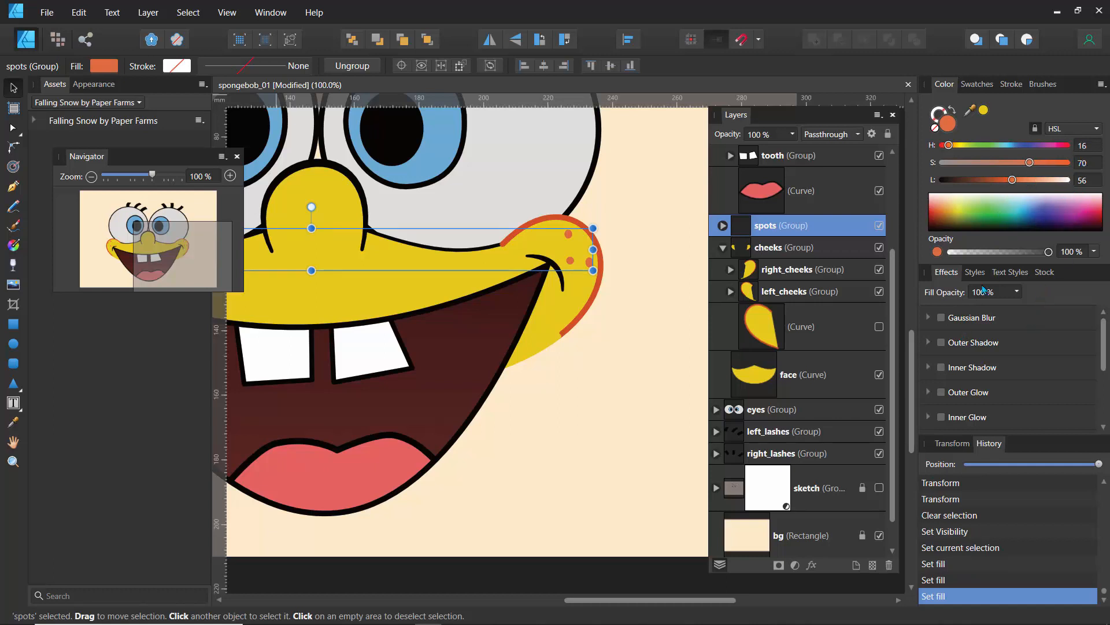
pyautogui.click(723, 248)
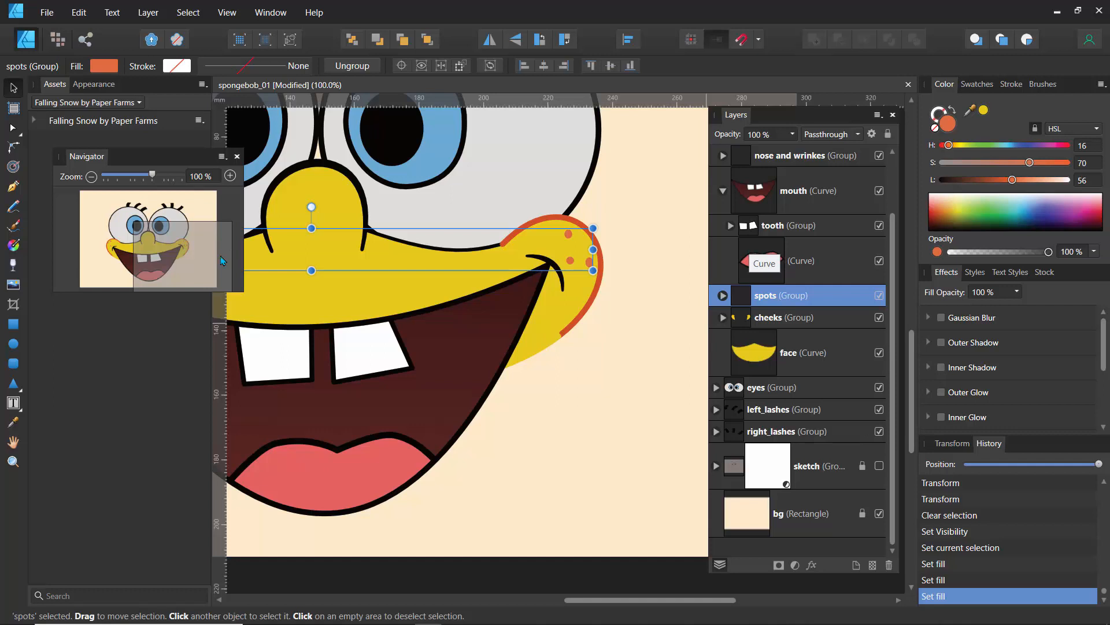
# Examine the whole face without its background by hiding the bg rectangle and showing it again
pyautogui.moveTo(154, 178); pyautogui.dragTo(119, 177)
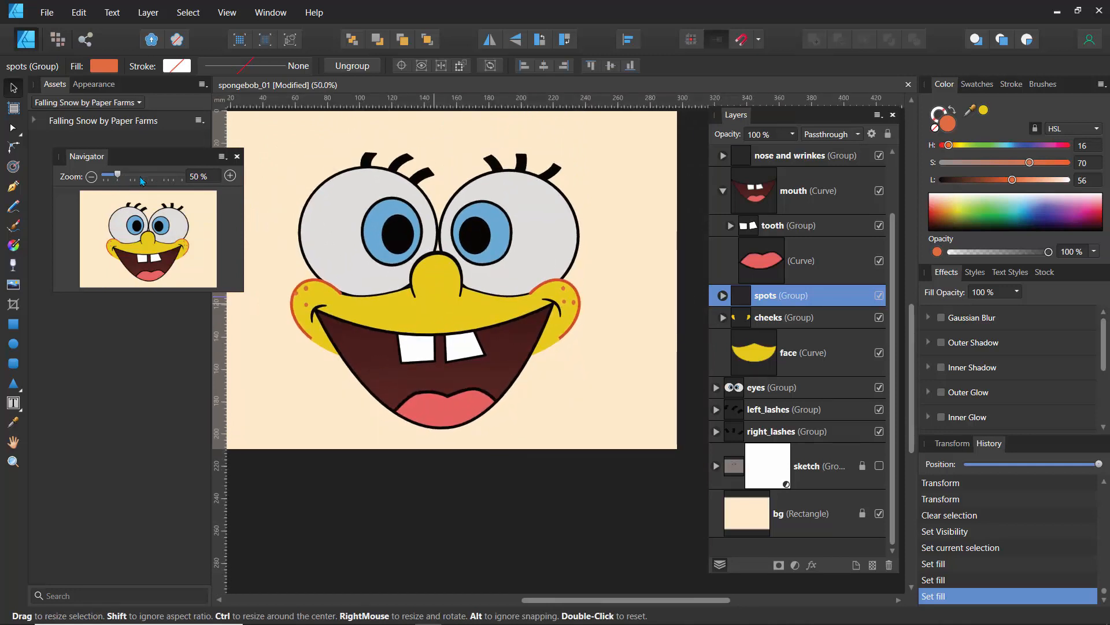
pyautogui.click(142, 239)
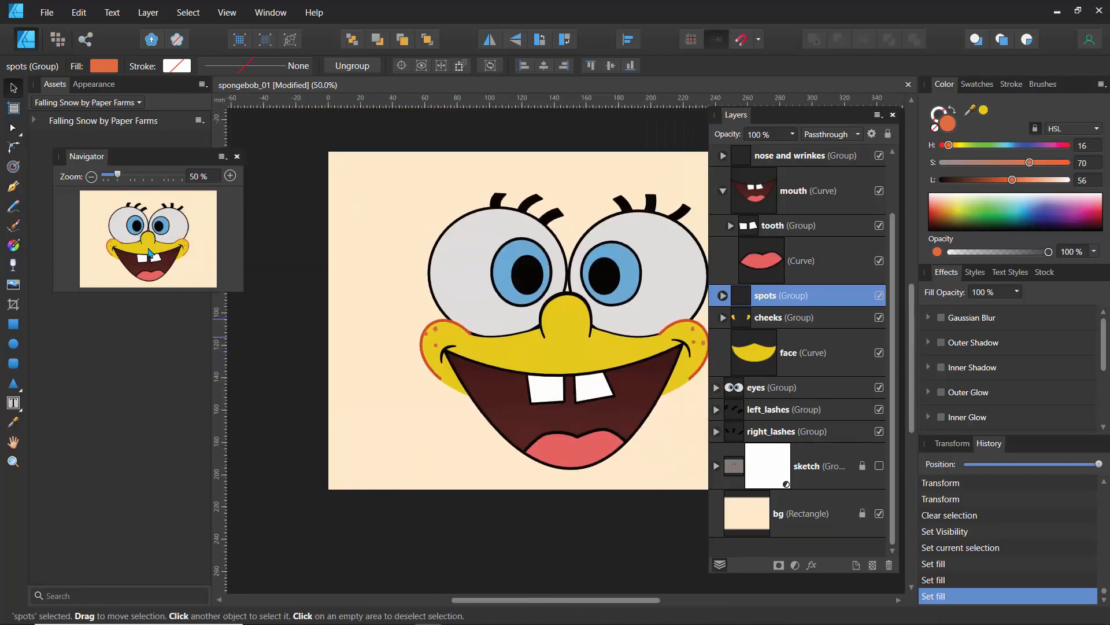
pyautogui.moveTo(179, 253); pyautogui.dragTo(168, 251)
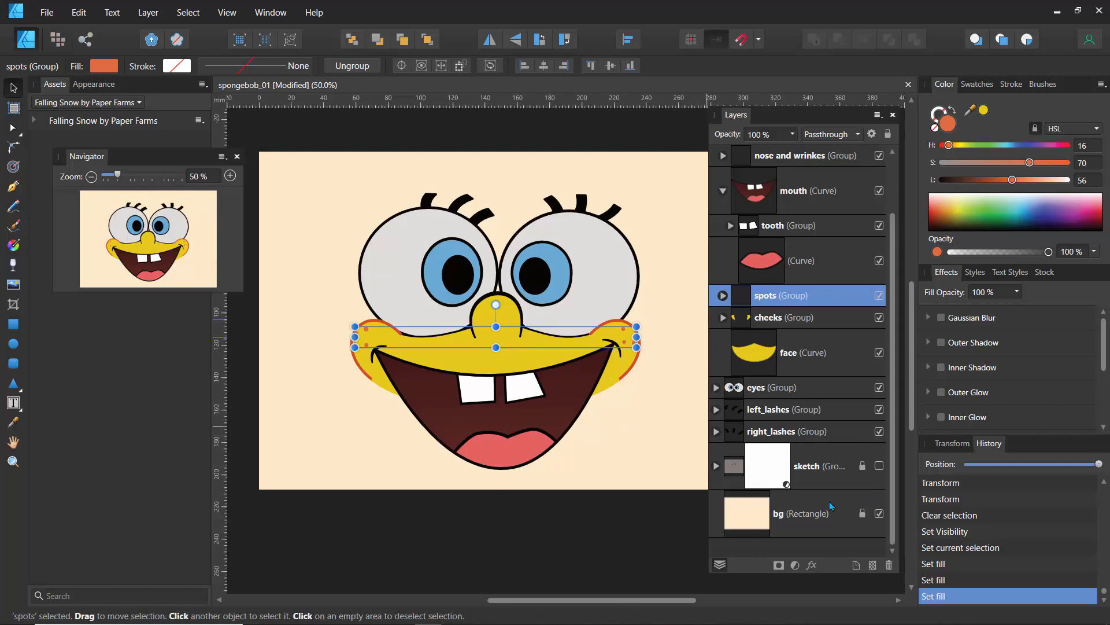
pyautogui.click(880, 514)
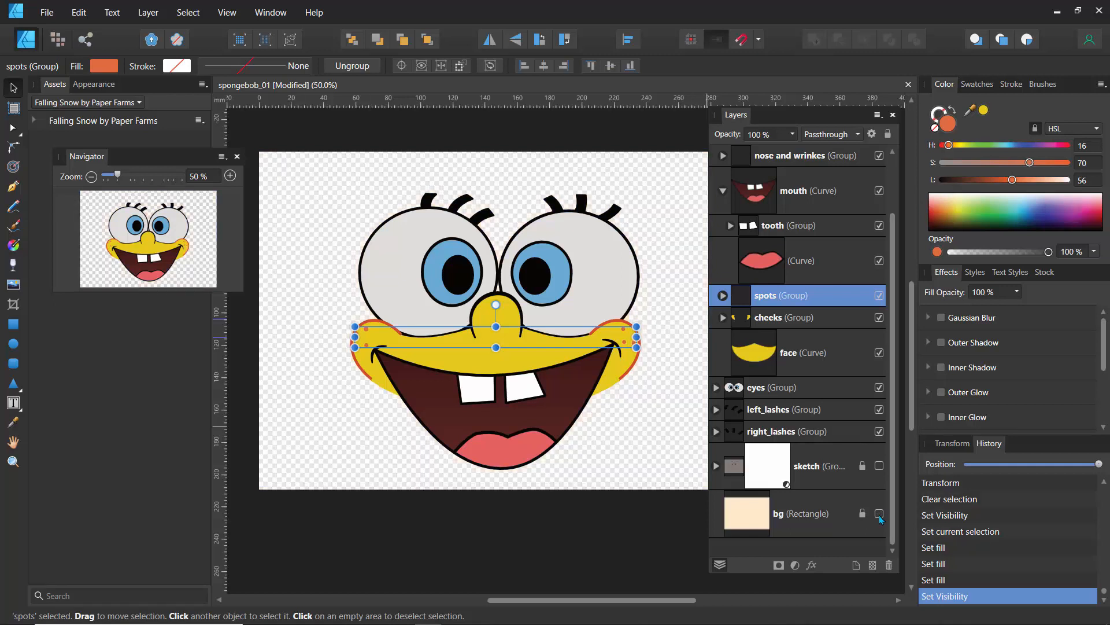
pyautogui.click(880, 514)
# Fill the bg rectangle with the face's yellow using the Color Picker, and move the Layers panel clear of the artboard
pyautogui.click(778, 513)
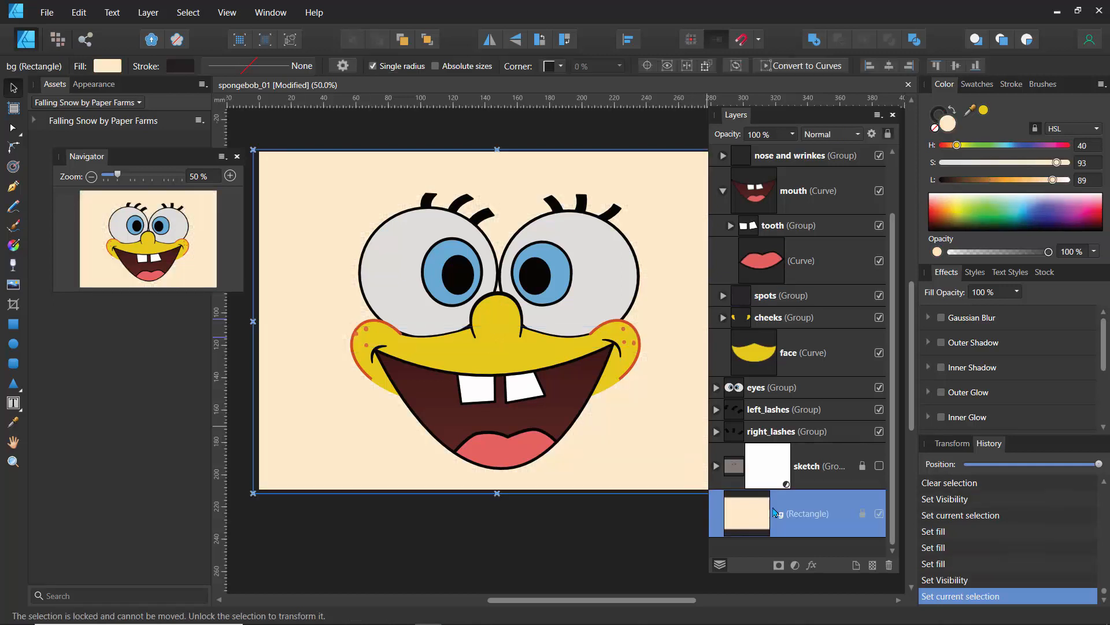
pyautogui.moveTo(1053, 182); pyautogui.dragTo(1003, 181)
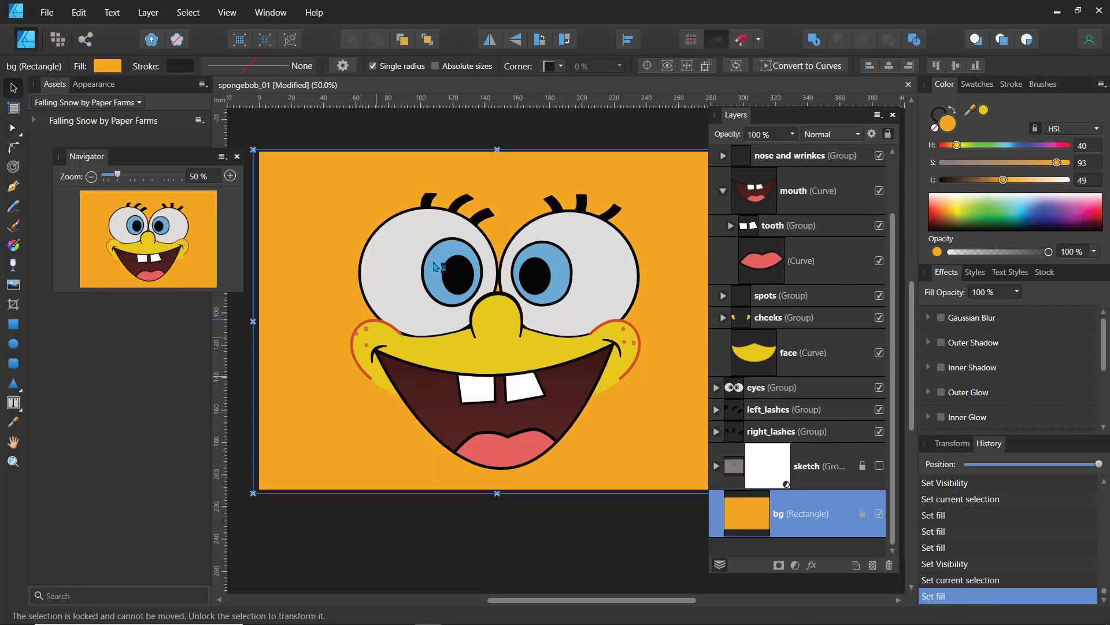
pyautogui.click(12, 425)
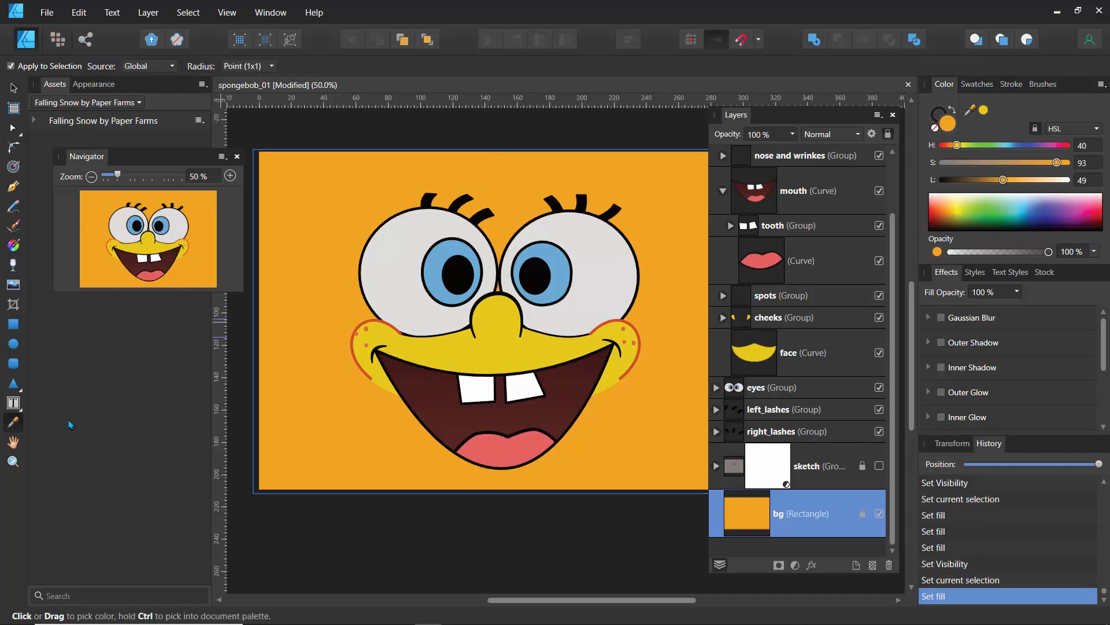
pyautogui.click(521, 347)
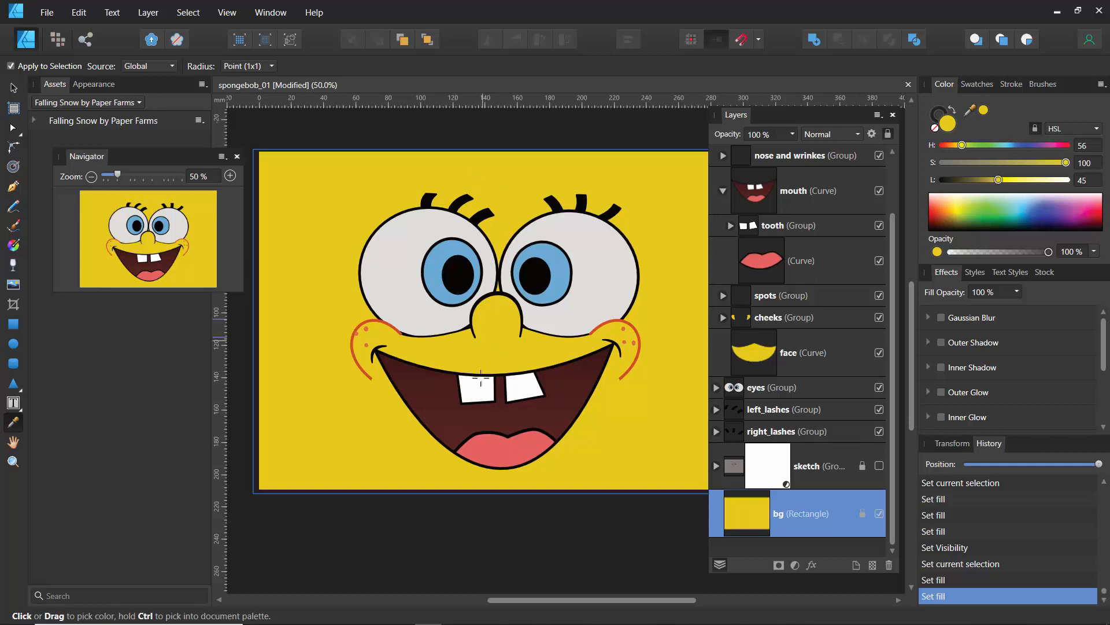
pyautogui.moveTo(758, 126); pyautogui.dragTo(827, 137)
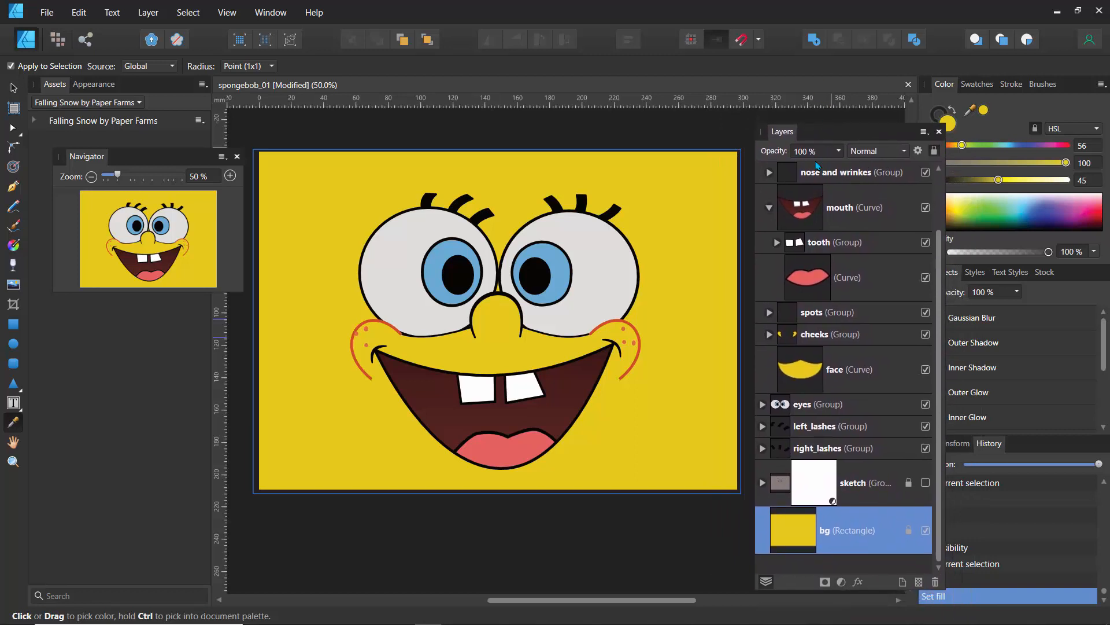